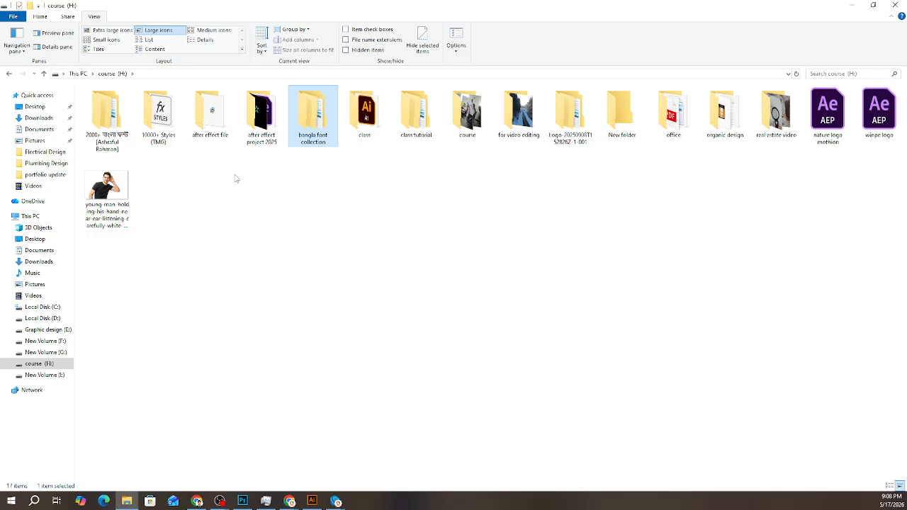
- Look through the Script Fonts_ folder inside bangla font collection and return to the course (H:) drive
right_click(311, 137)
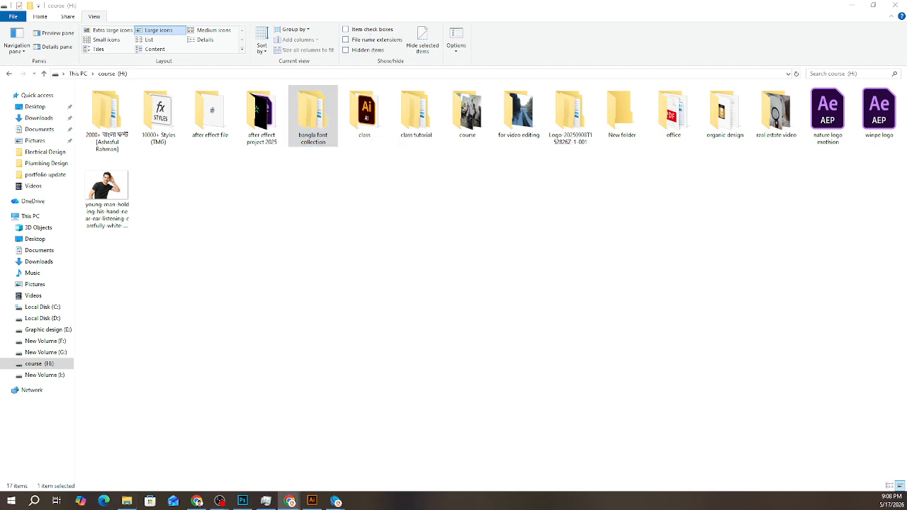
click(317, 127)
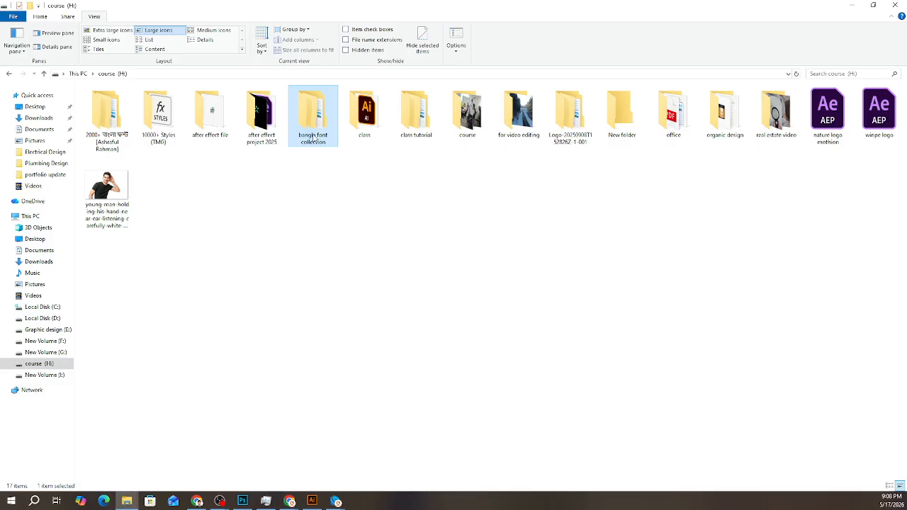
double_click(313, 137)
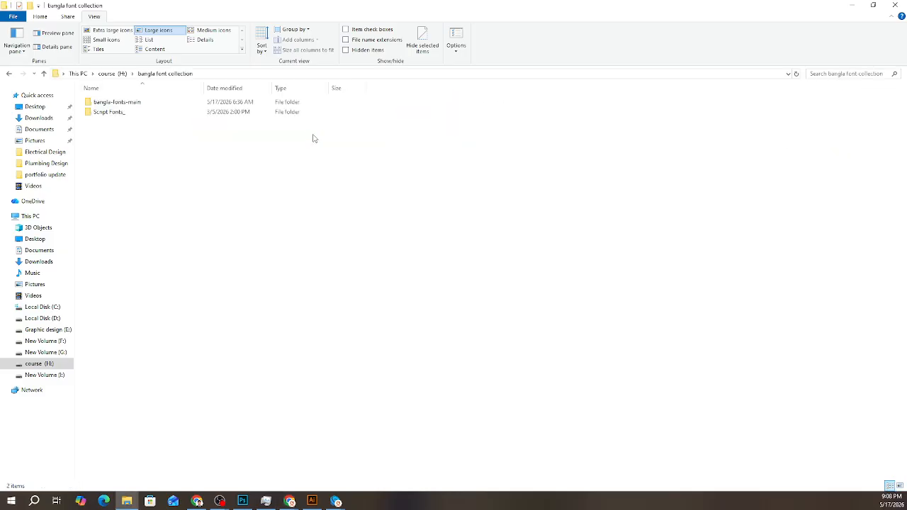
double_click(129, 114)
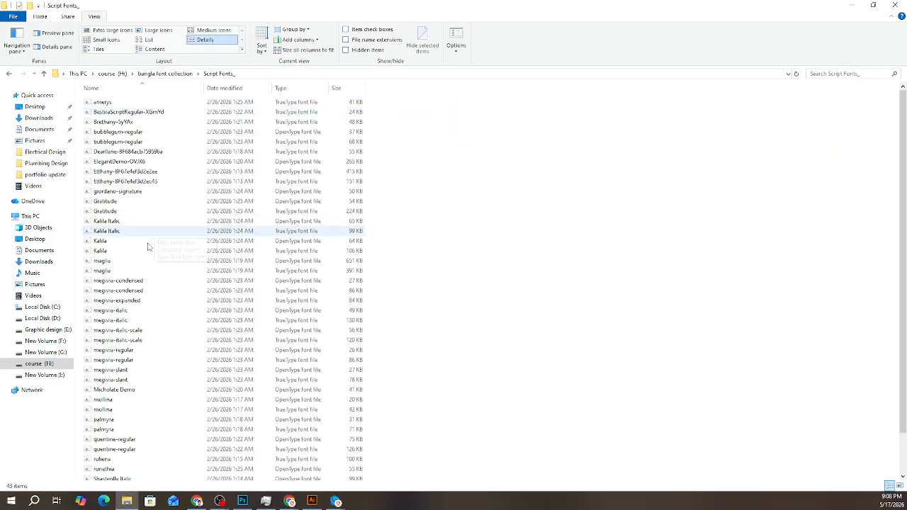
scroll(149, 248, down, 2)
scroll(158, 291, up, 2)
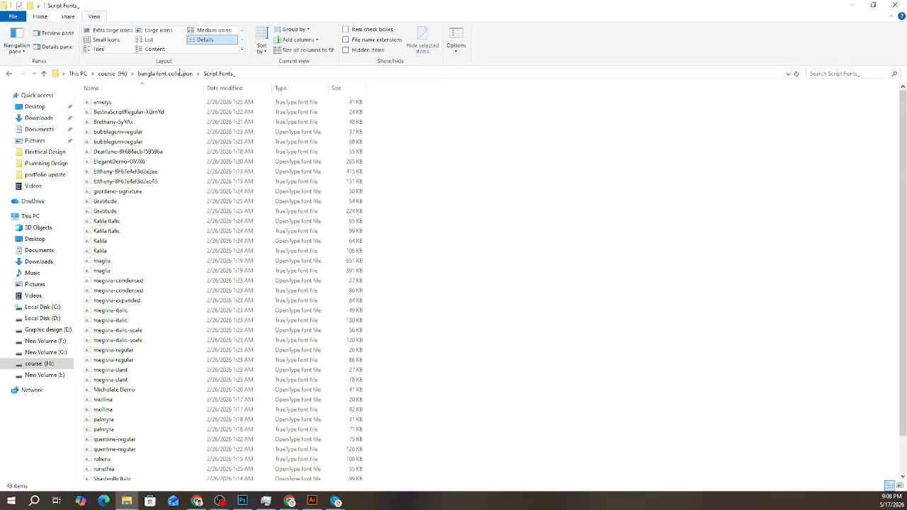
click(176, 74)
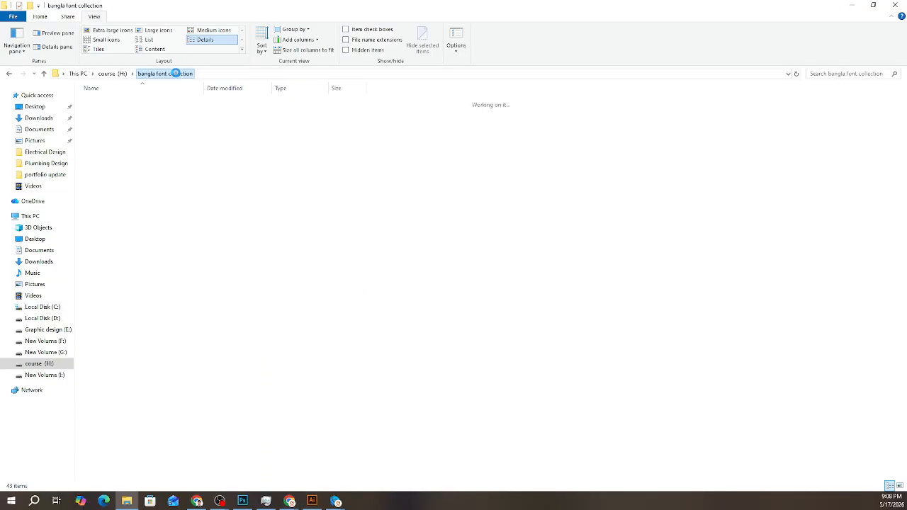
click(112, 74)
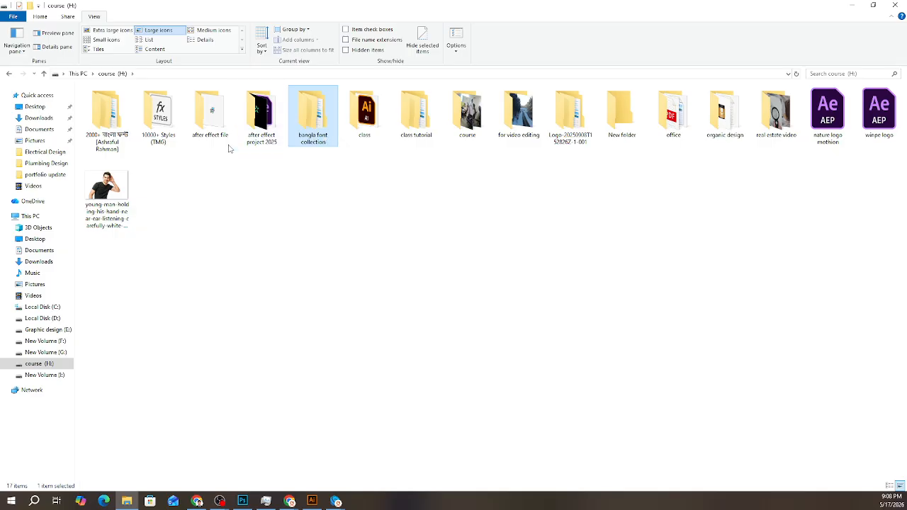
- Browse the font files in the nested 2000+ বাংলা ফন্ট folder and return to the course (H:) drive
double_click(125, 123)
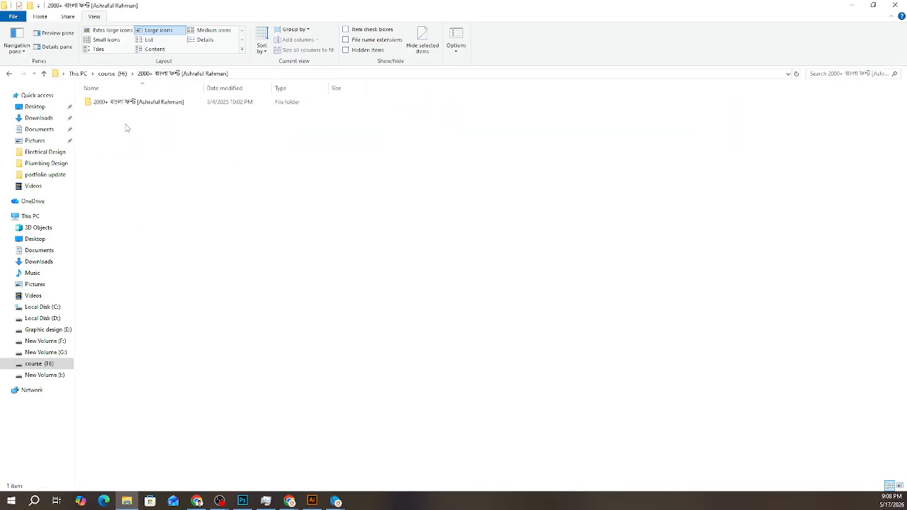
click(143, 100)
double_click(142, 101)
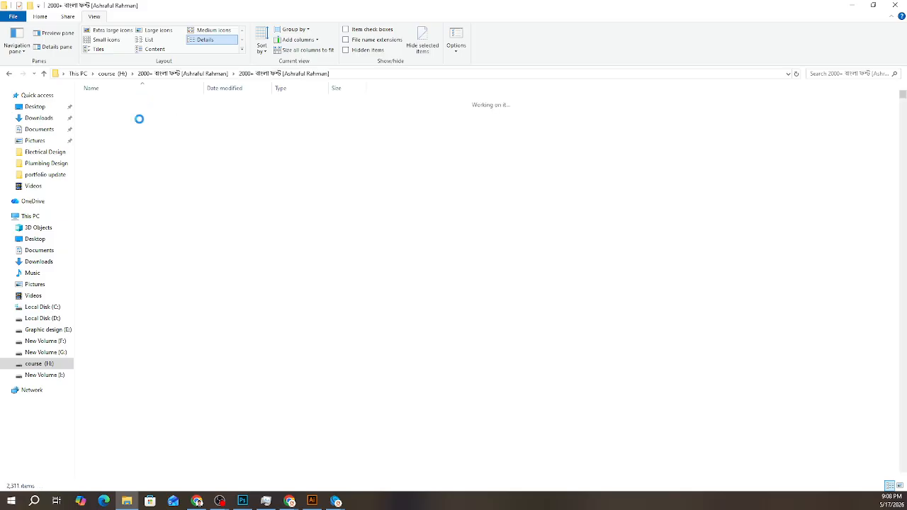
scroll(156, 283, down, 10)
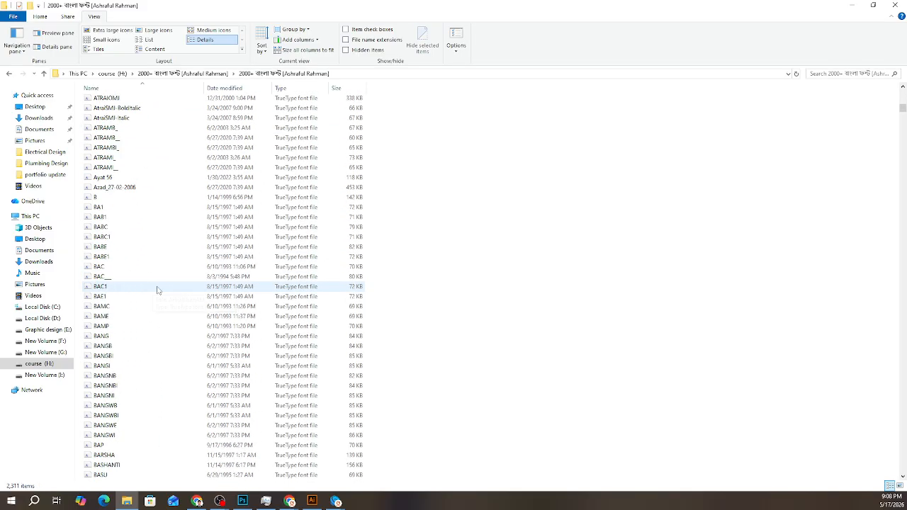
click(173, 75)
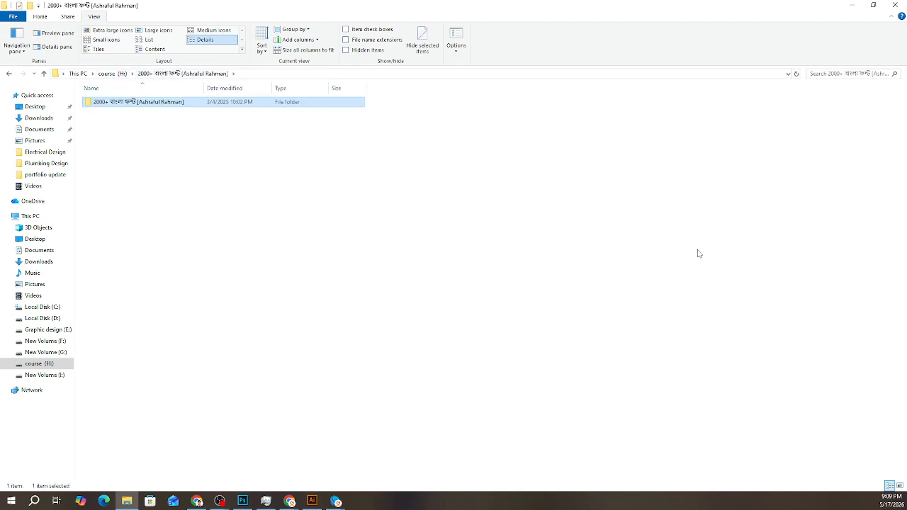
click(108, 74)
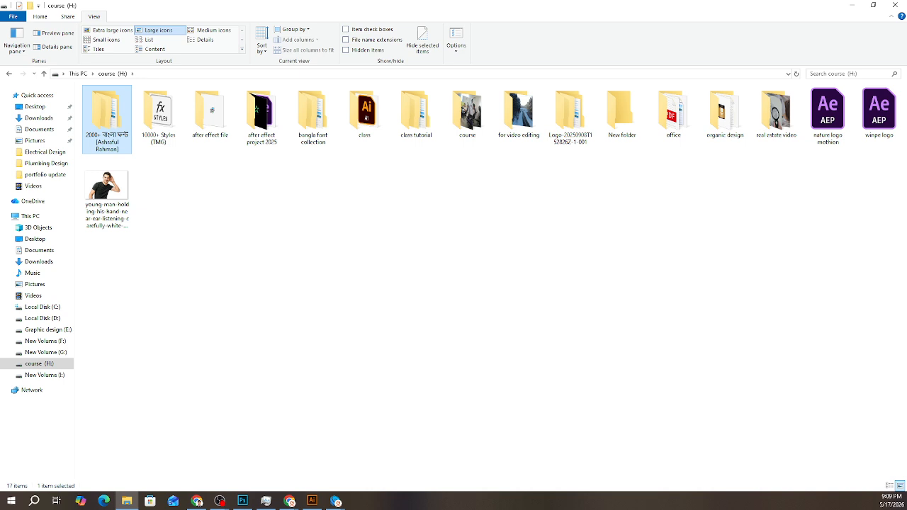
- Switch to Chrome and look through the posts of the Goodingo Academy GD-Batch 46 Facebook group
key(alt+Tab)
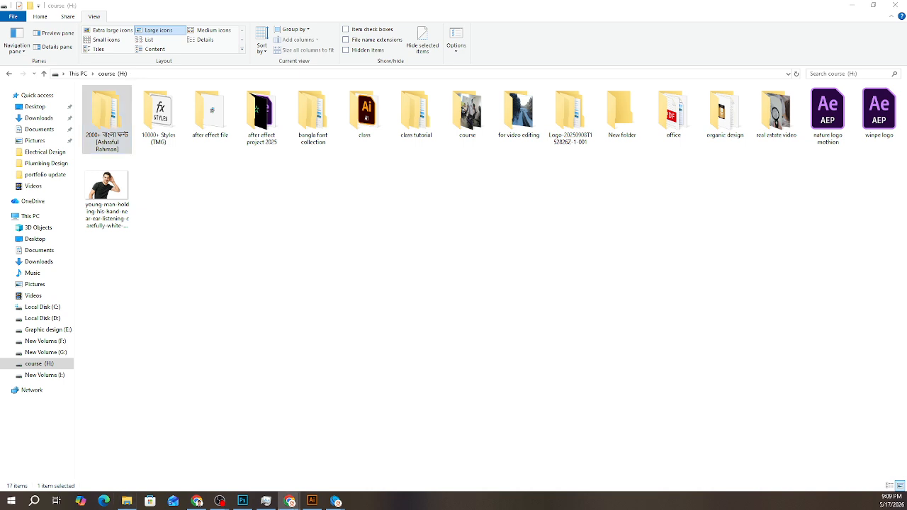
key(alt+Tab)
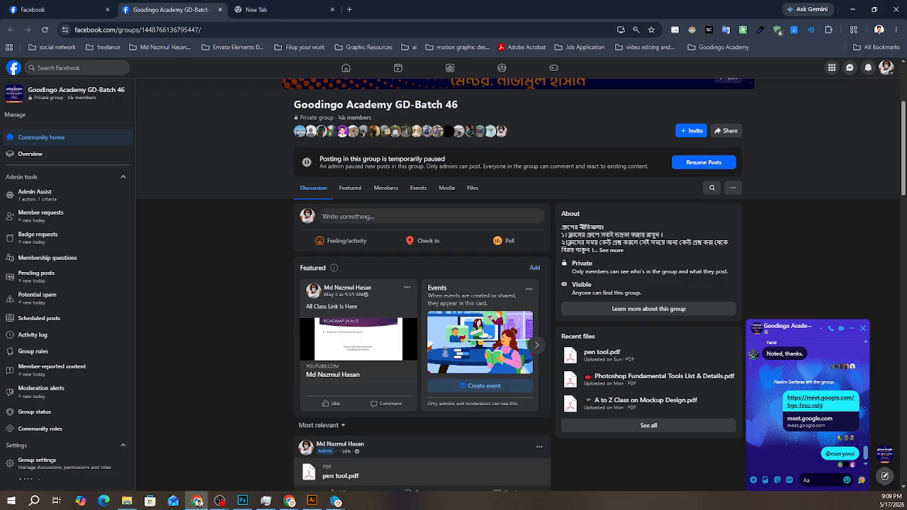
key(alt+Tab)
key(alt+Tab)
scroll(396, 388, down, 8)
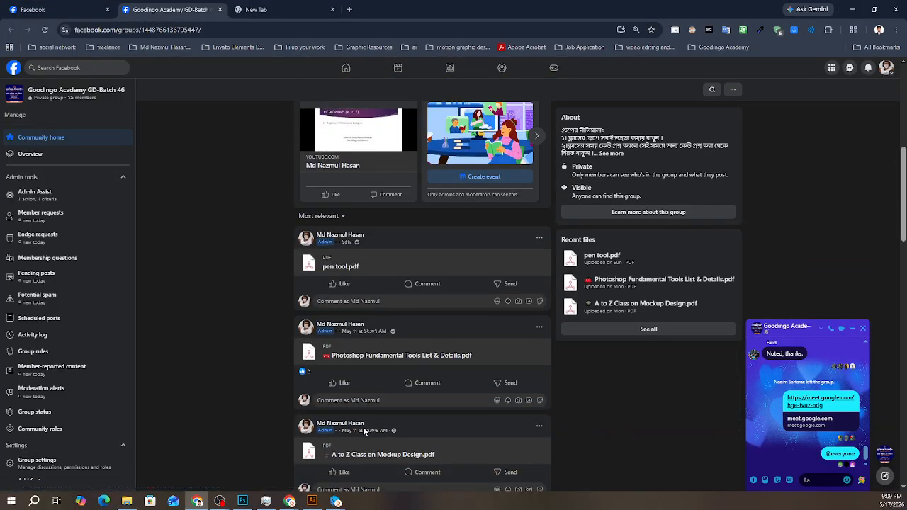
scroll(370, 402, down, 3)
scroll(371, 398, up, 8)
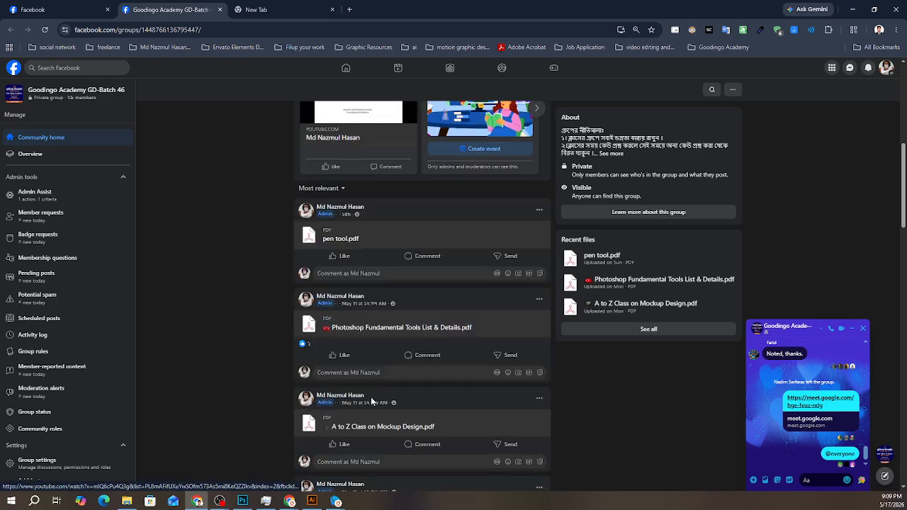
scroll(372, 393, down, 2)
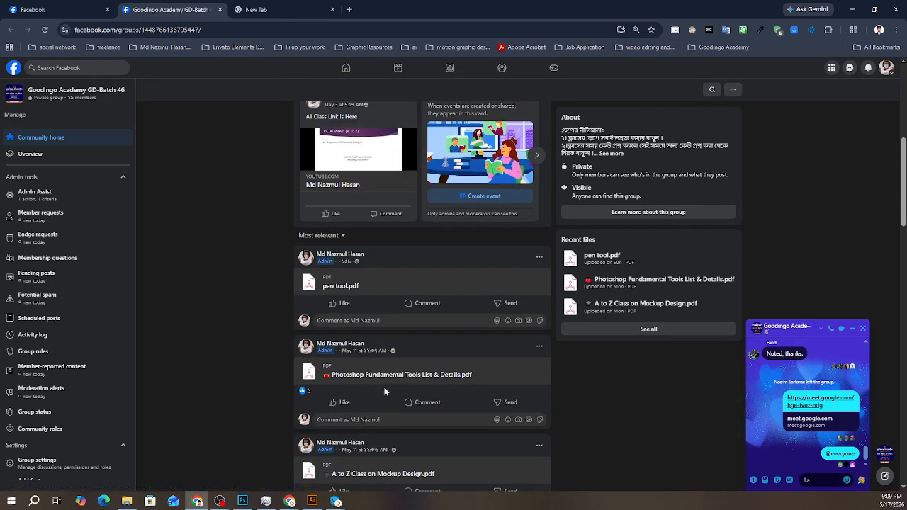
scroll(384, 387, up, 5)
scroll(380, 391, up, 1)
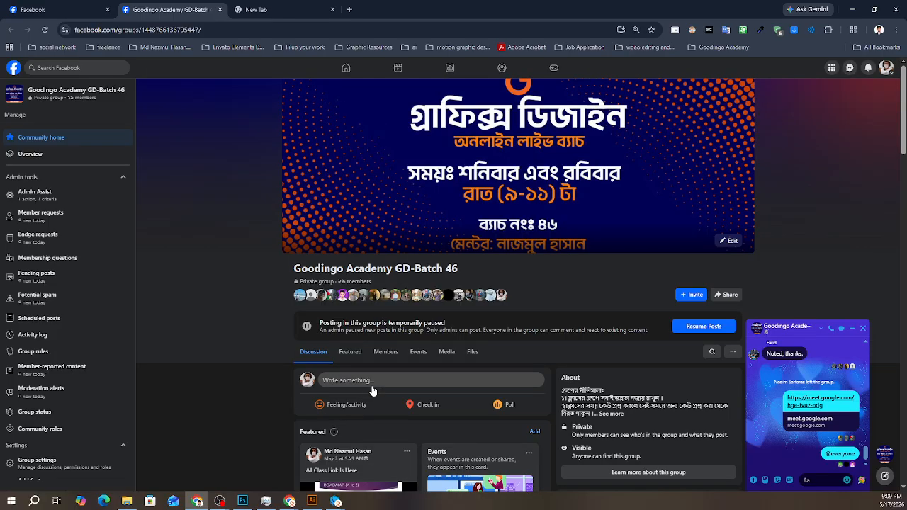
- Close the extra Facebook tab and look back through earlier messages in the group's chat
click(107, 9)
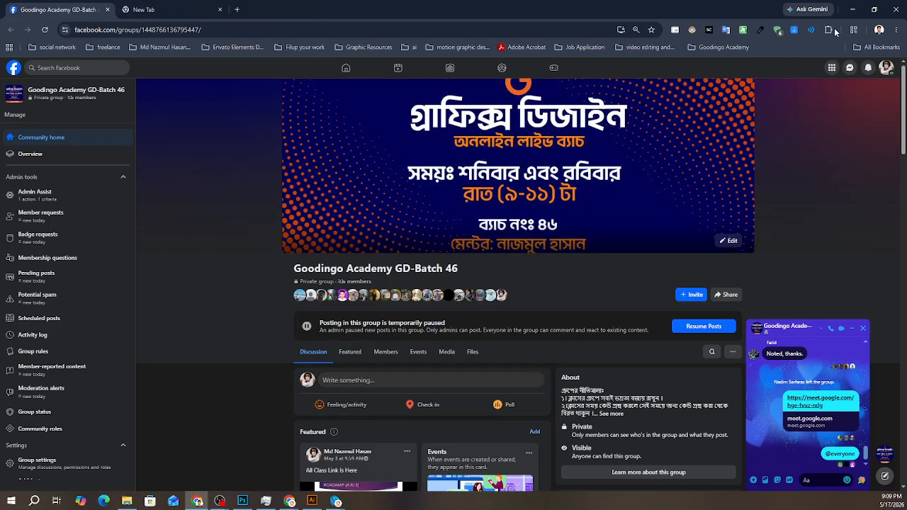
click(853, 9)
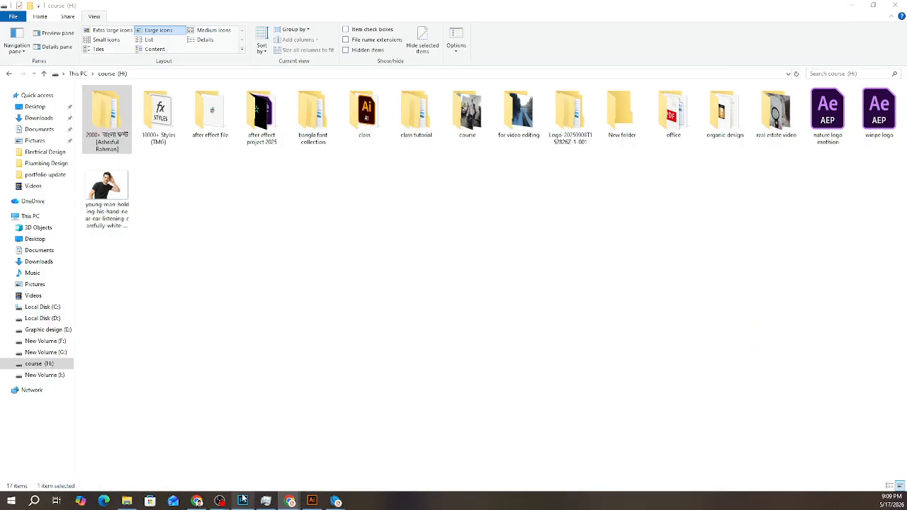
click(242, 500)
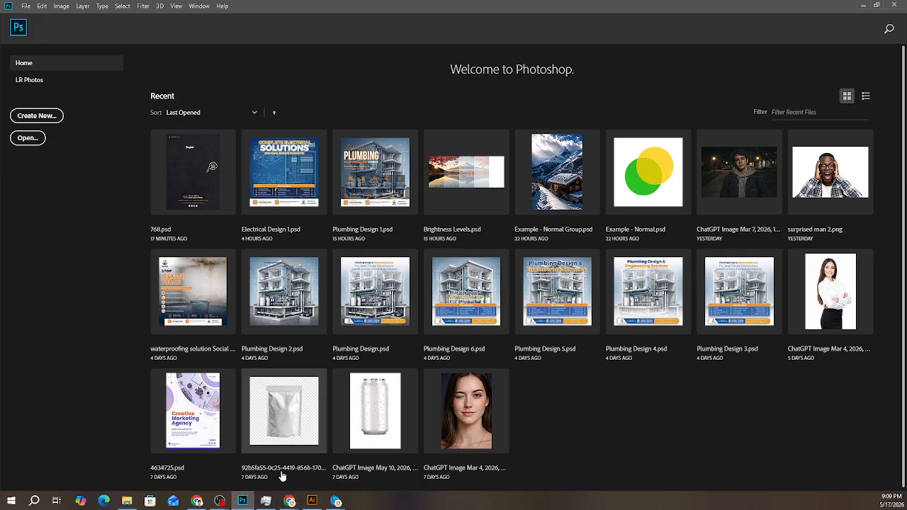
click(203, 503)
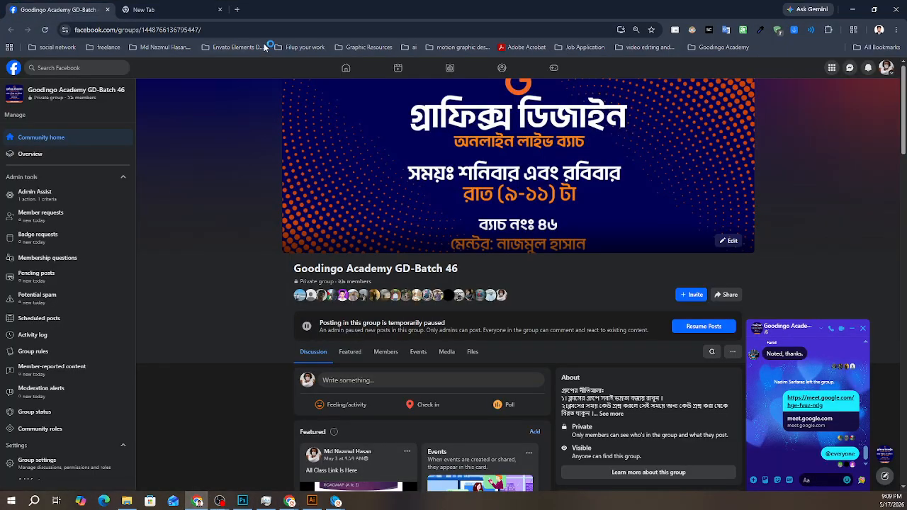
scroll(820, 423, up, 5)
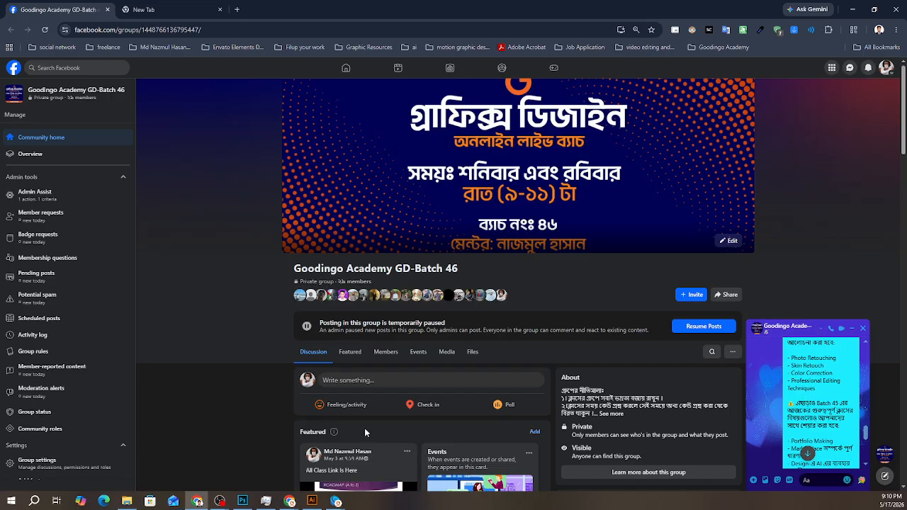
- Switch to Photoshop and create a 1000 x 1000 px RGB document at 72 ppi with a white background
click(244, 495)
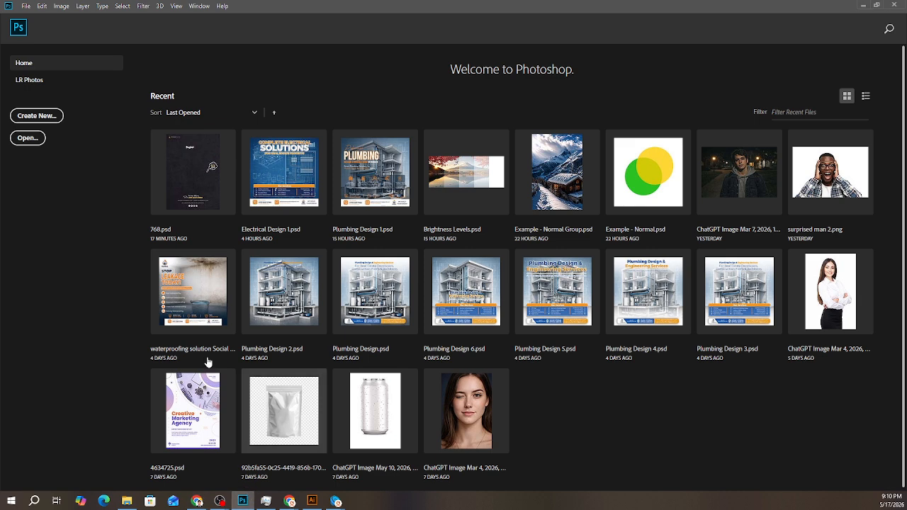
click(37, 115)
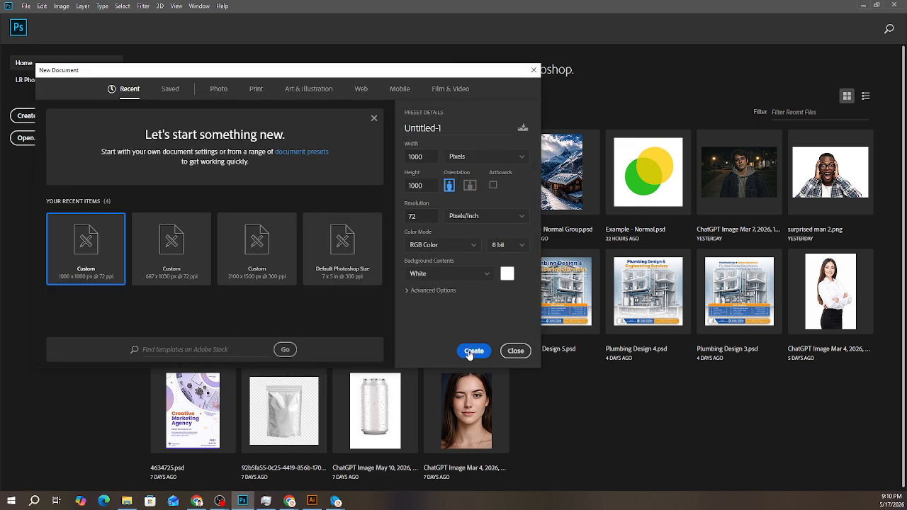
click(471, 351)
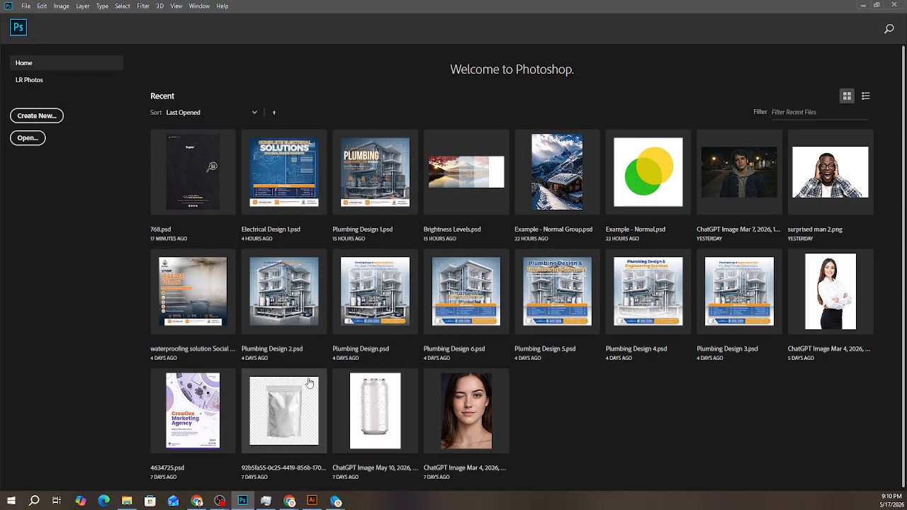
- Switch to File Explorer and open the Training Course Material folder inside class tutorial
click(131, 500)
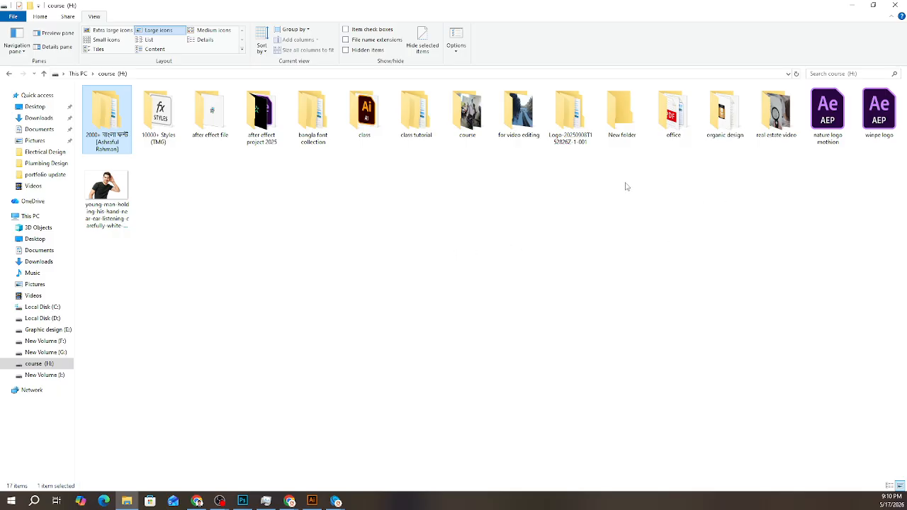
click(443, 135)
click(416, 121)
double_click(416, 122)
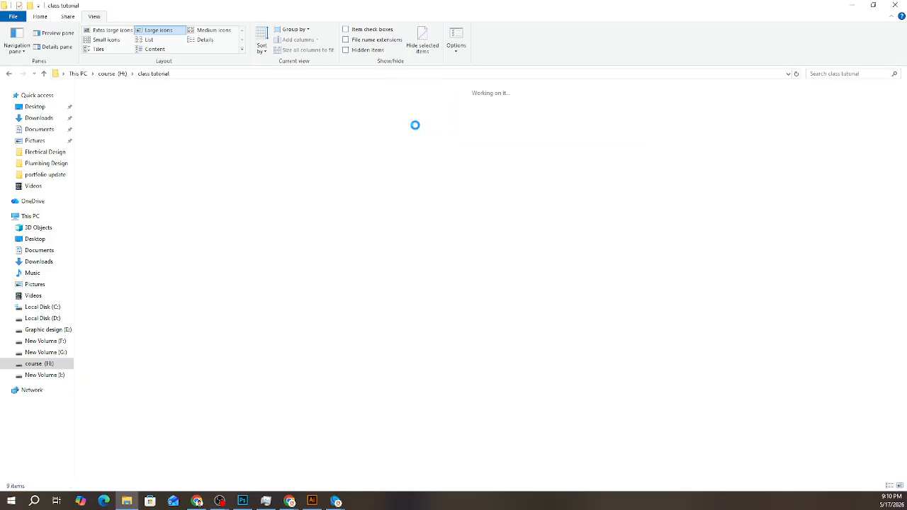
click(836, 163)
double_click(840, 197)
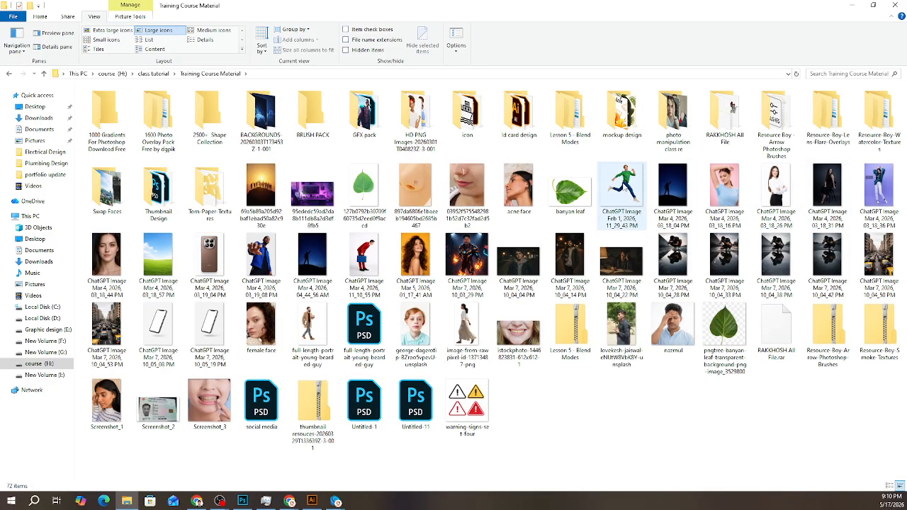
- Place the image of the bending man in the red suit with a blue briefcase into the new Photoshop document
click(623, 186)
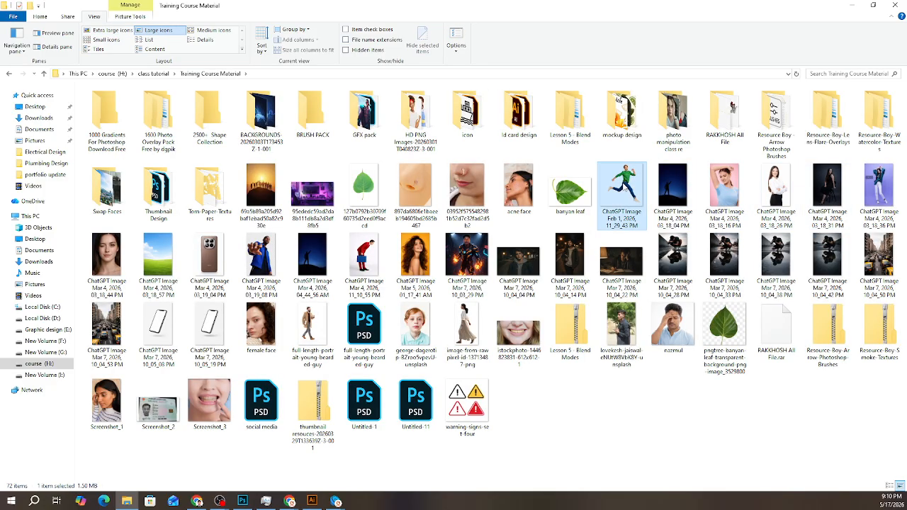
click(369, 256)
drag(351, 316, 275, 333)
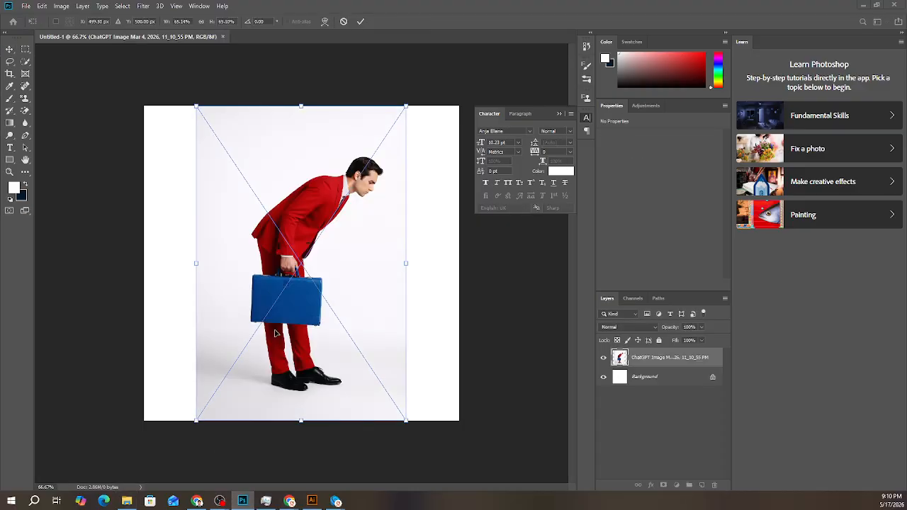
click(360, 21)
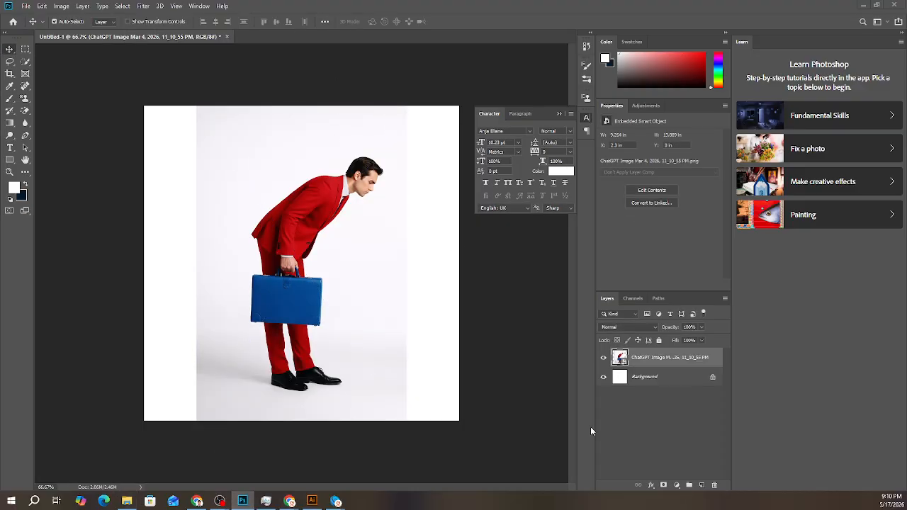
- Toggle the visibility of the placed image layer, leaving it hidden
click(603, 359)
click(603, 359)
click(604, 359)
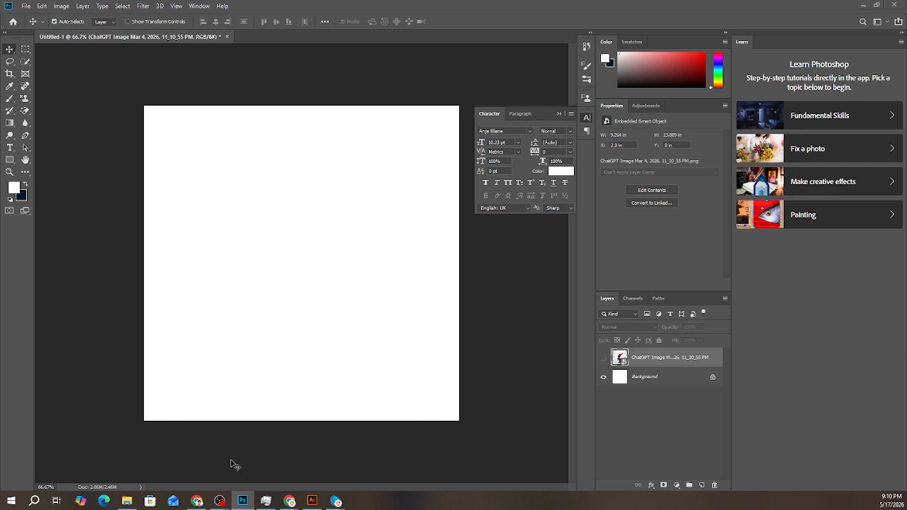
- Place the training image of the woman in a black dress sitting on a stool from File Explorer into the Photoshop document
click(126, 501)
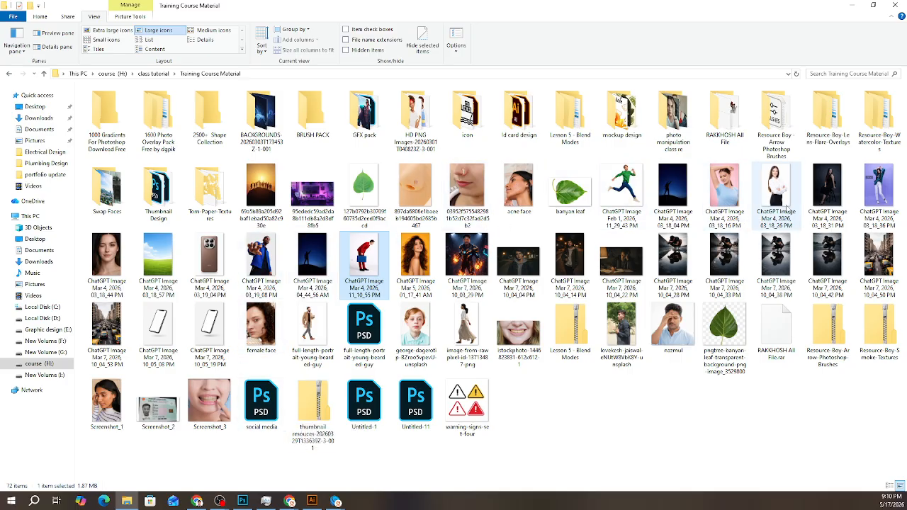
click(827, 191)
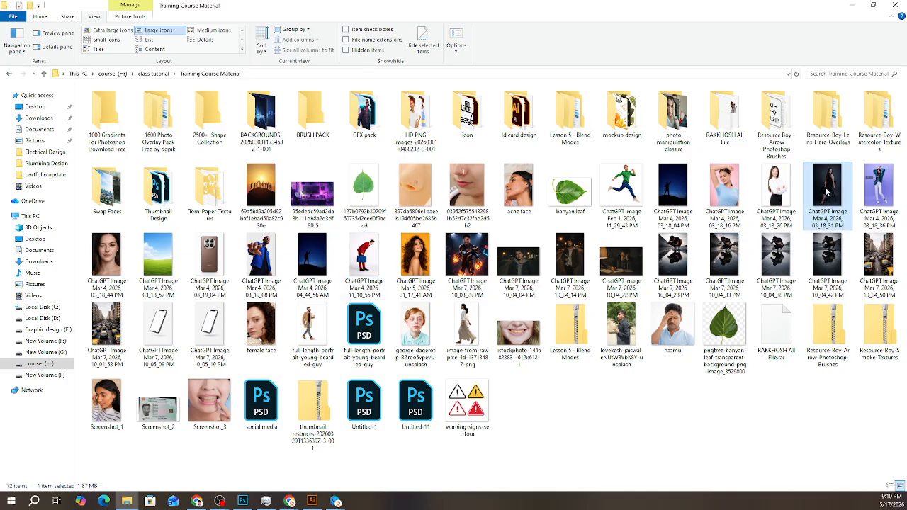
drag(827, 188, 302, 186)
click(360, 21)
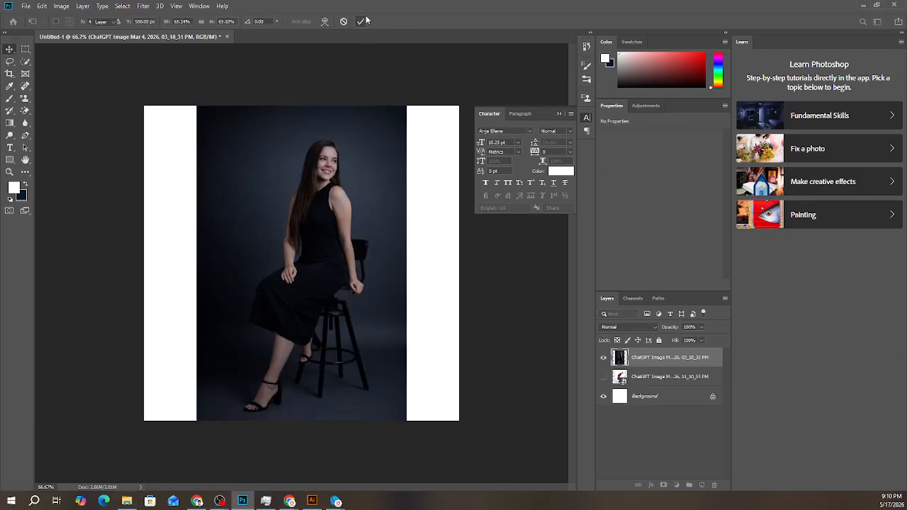
- Check the acne face image in the training folder, and search Google for "acne fece" in a Chrome tab
click(127, 502)
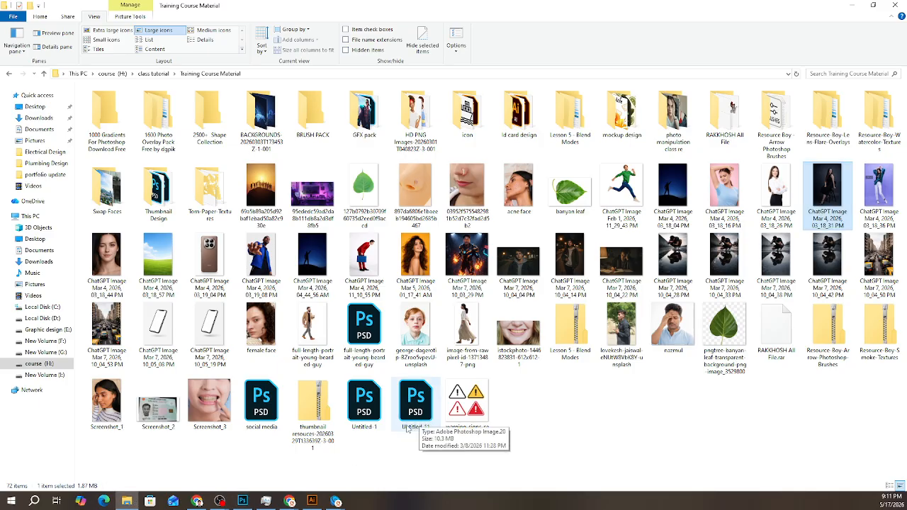
click(525, 195)
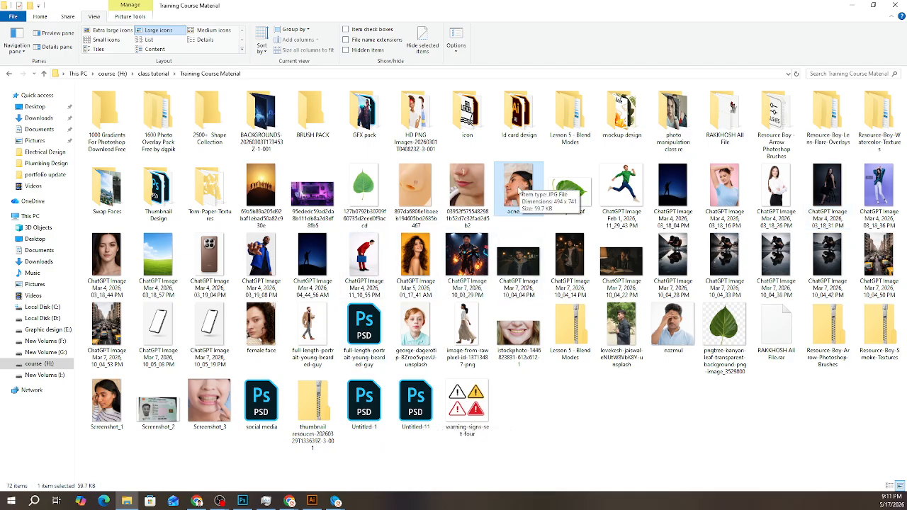
click(197, 501)
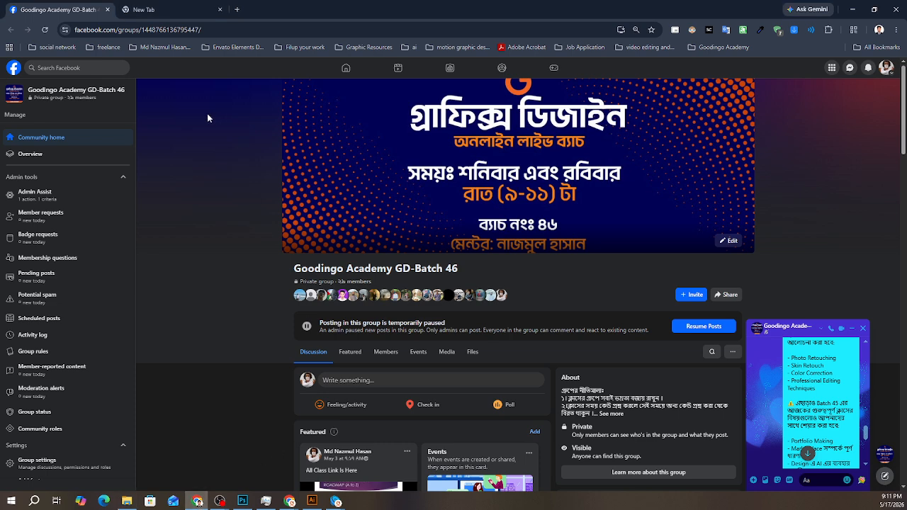
click(143, 9)
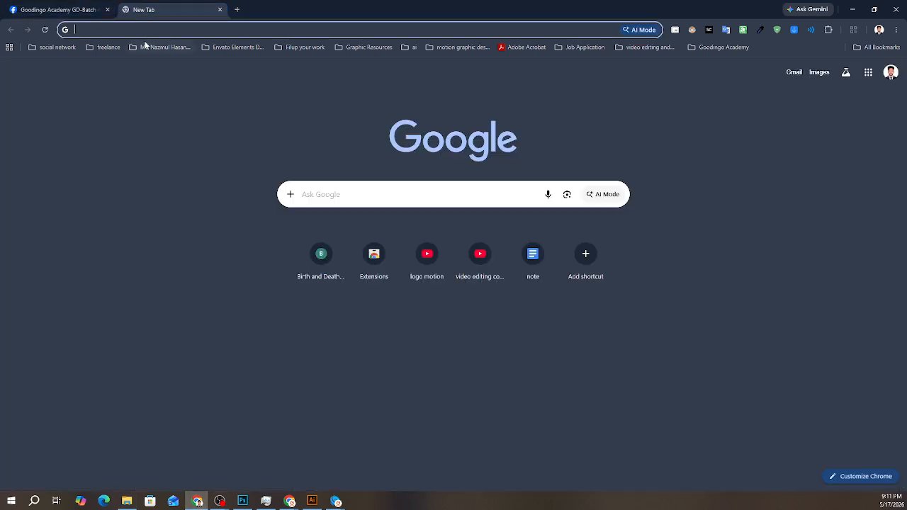
text(acne f)
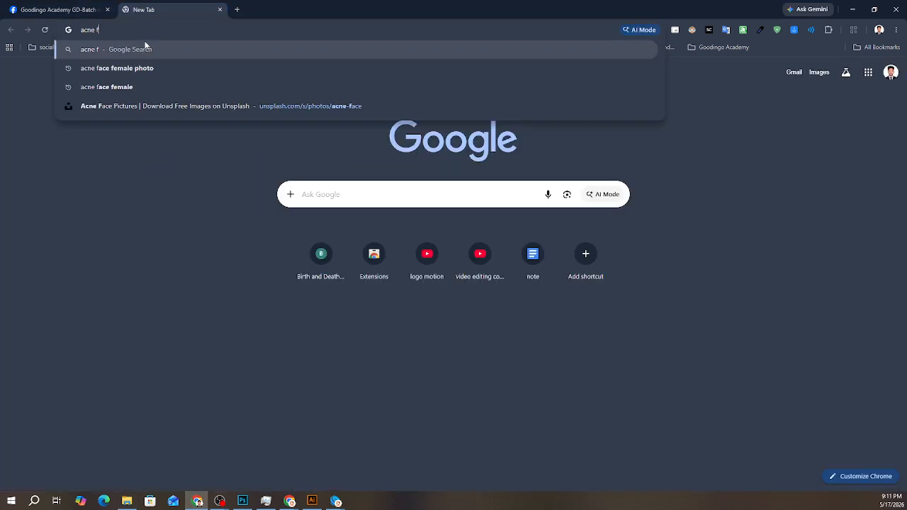
text(ec)
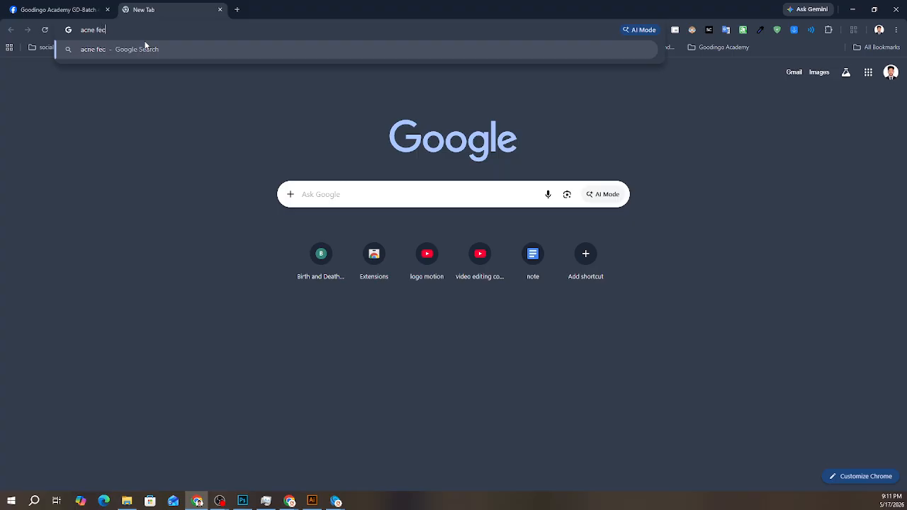
text(e)
key(Return)
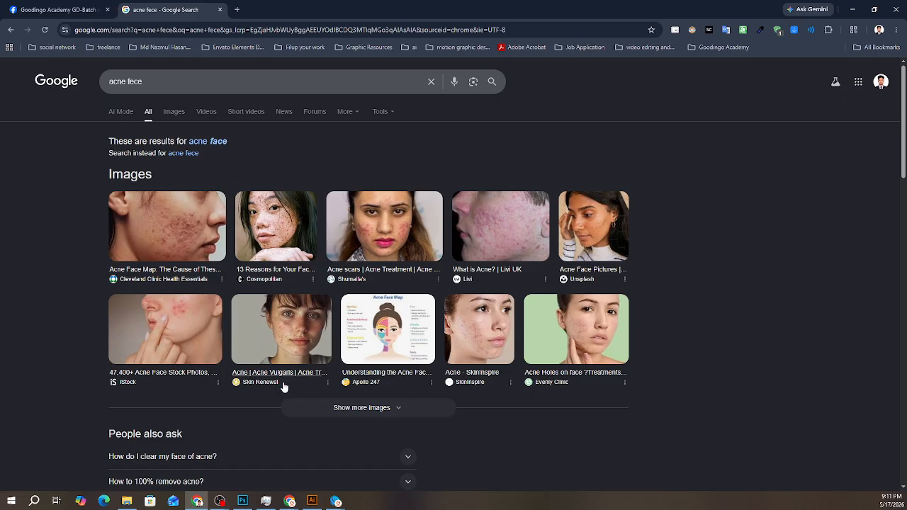
- Open the Unsplash "500+ Acne Pictures" search result in a new tab and switch to it
scroll(195, 372, down, 3)
scroll(194, 359, down, 3)
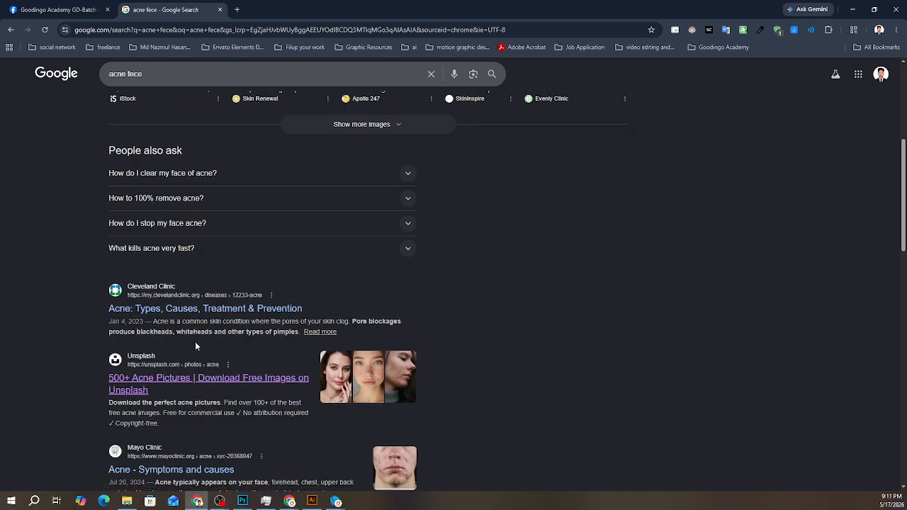
right_click(188, 292)
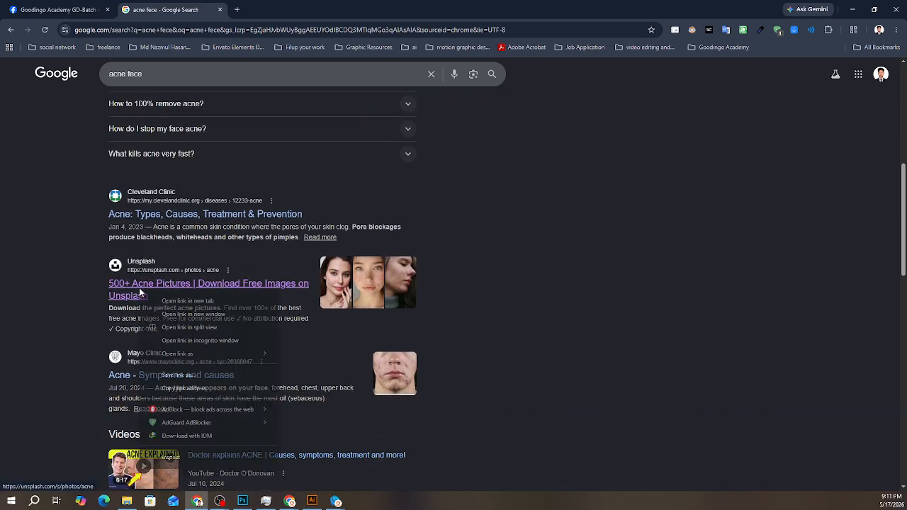
click(209, 301)
click(309, 9)
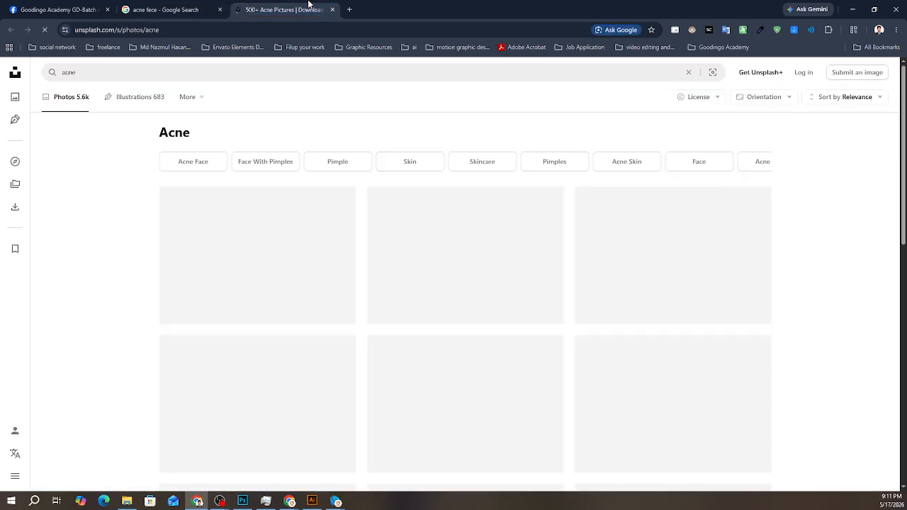
- Look through the Unsplash acne photos and narrow them to Pimple and Pimple On Face
scroll(268, 208, down, 3)
scroll(268, 207, down, 10)
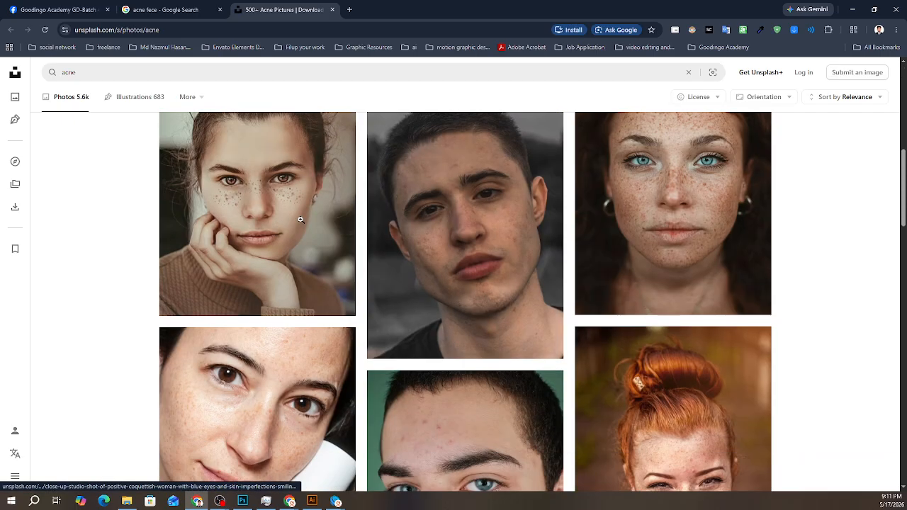
scroll(280, 255, down, 15)
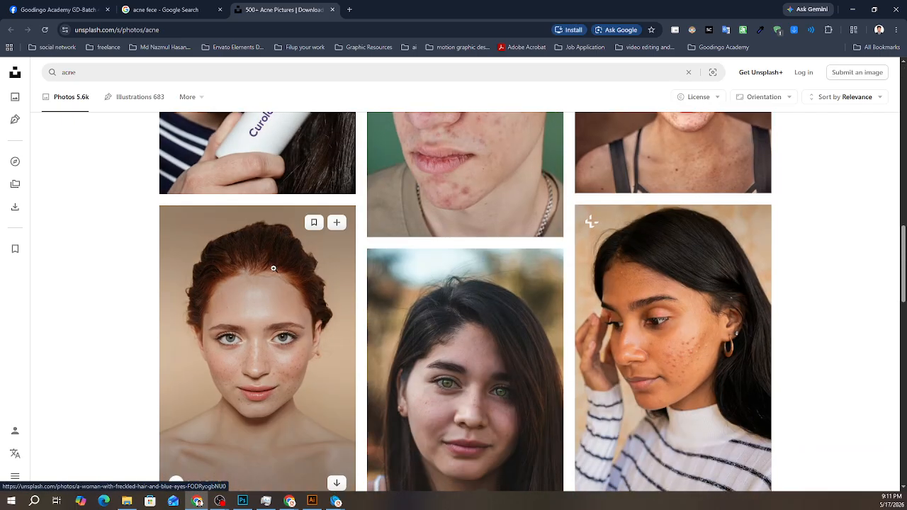
scroll(270, 278, up, 20)
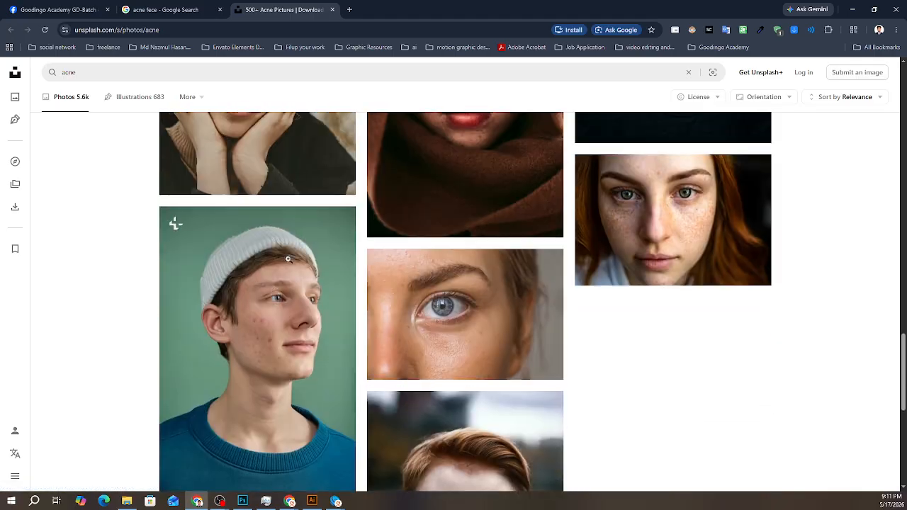
scroll(364, 217, up, 1)
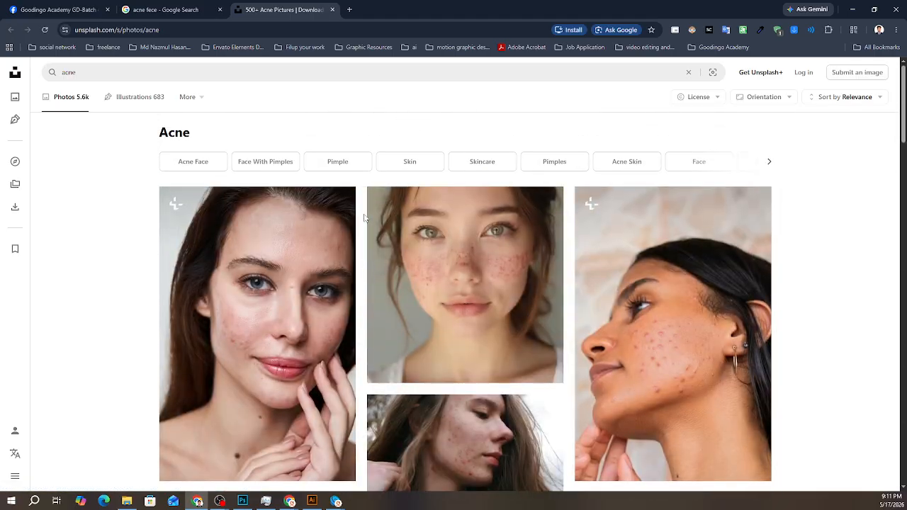
click(331, 164)
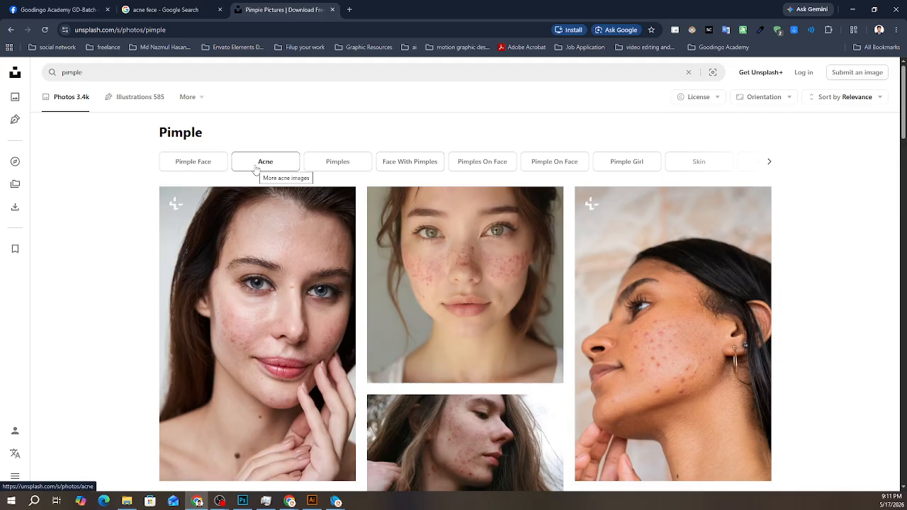
click(552, 163)
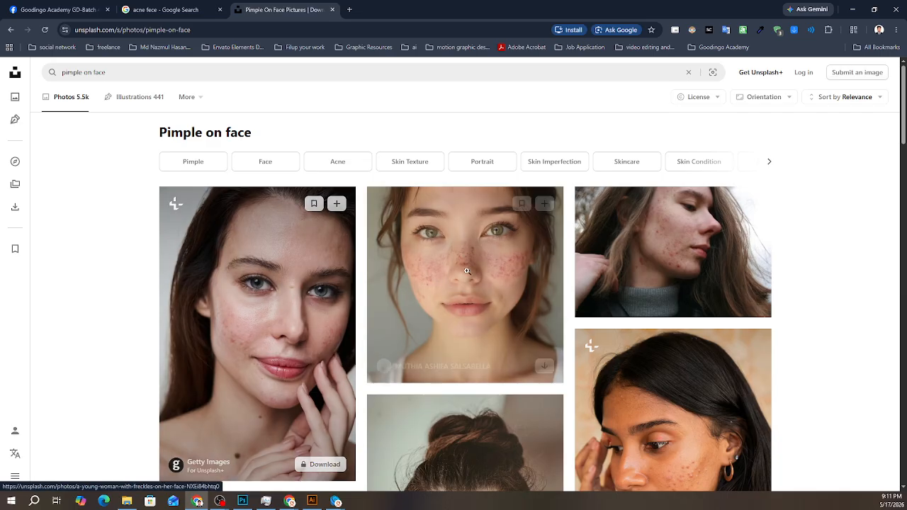
- Open the portrait of the young woman with freckles and examine the related photos for a face suitable for skin retouching
click(402, 312)
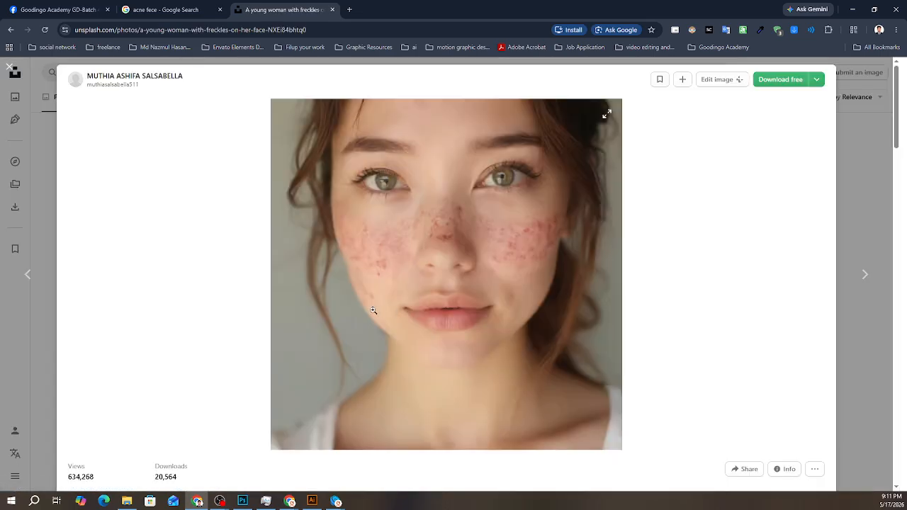
scroll(429, 325, down, 5)
scroll(428, 325, down, 4)
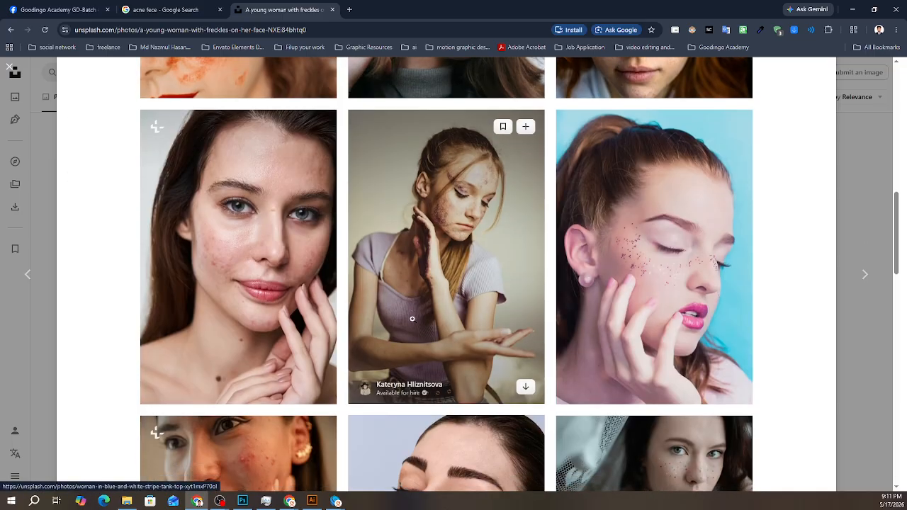
scroll(412, 319, down, 10)
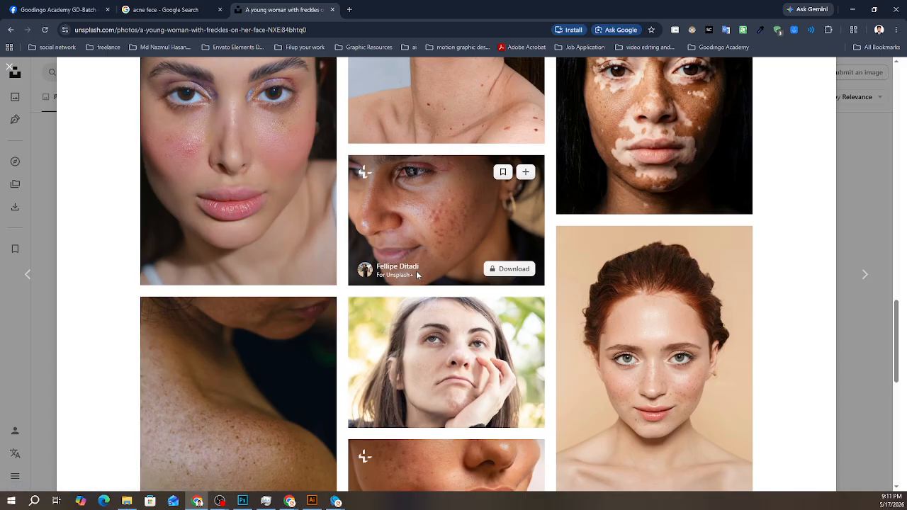
scroll(416, 271, down, 8)
scroll(397, 293, down, 6)
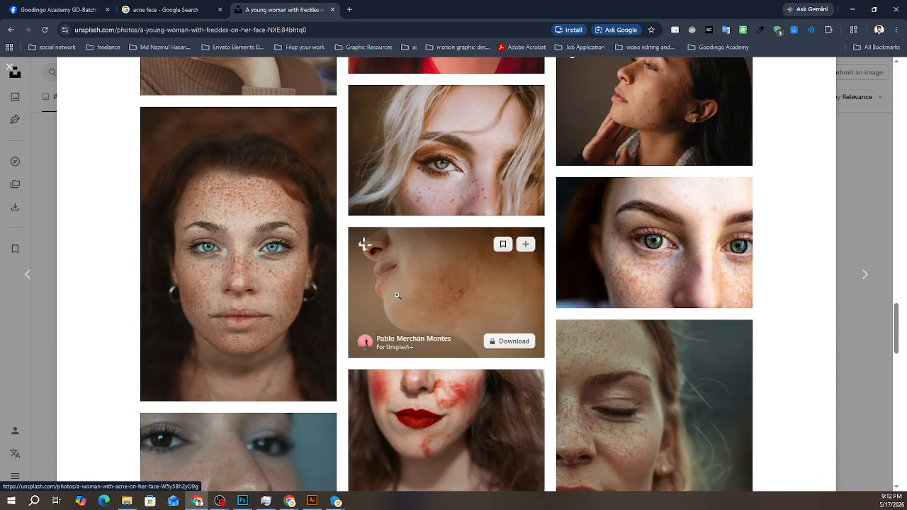
scroll(397, 296, down, 4)
scroll(397, 296, down, 10)
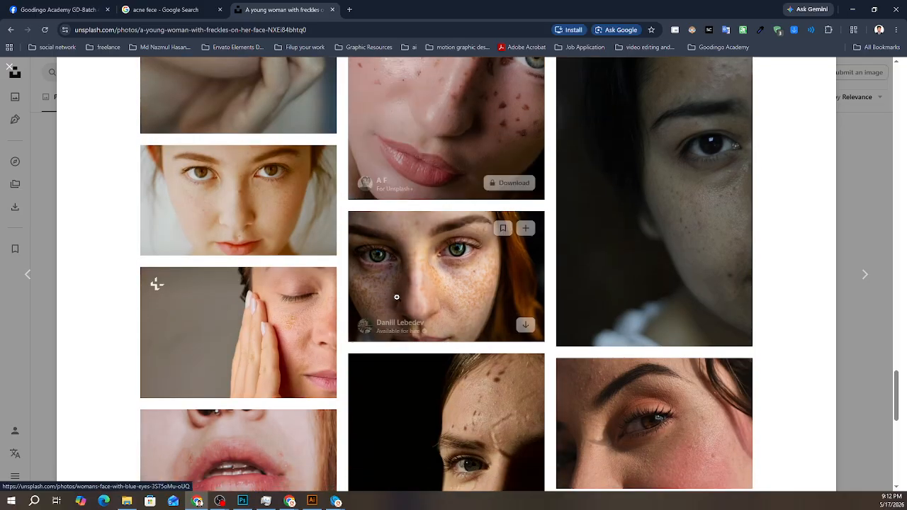
scroll(397, 297, down, 10)
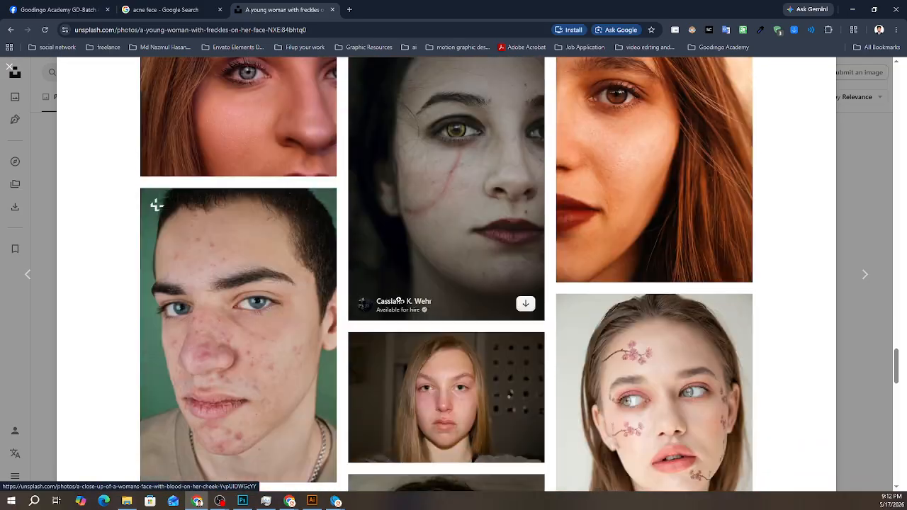
scroll(313, 314, down, 7)
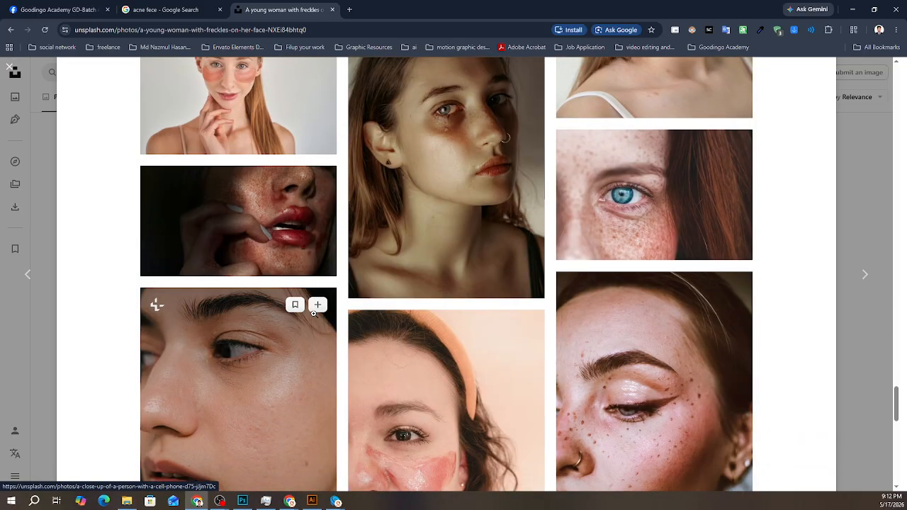
scroll(313, 313, down, 10)
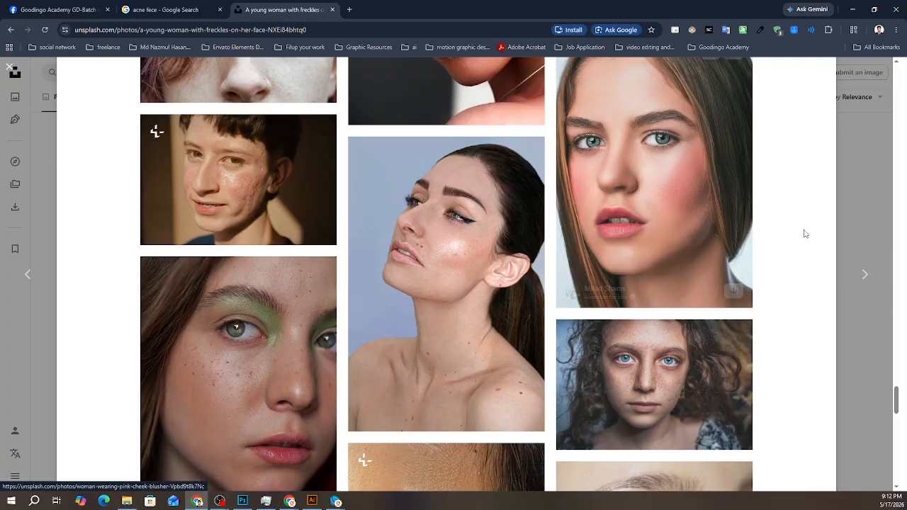
- Close the freckled portrait and look through the Pimple category for a face with visible acne
click(862, 186)
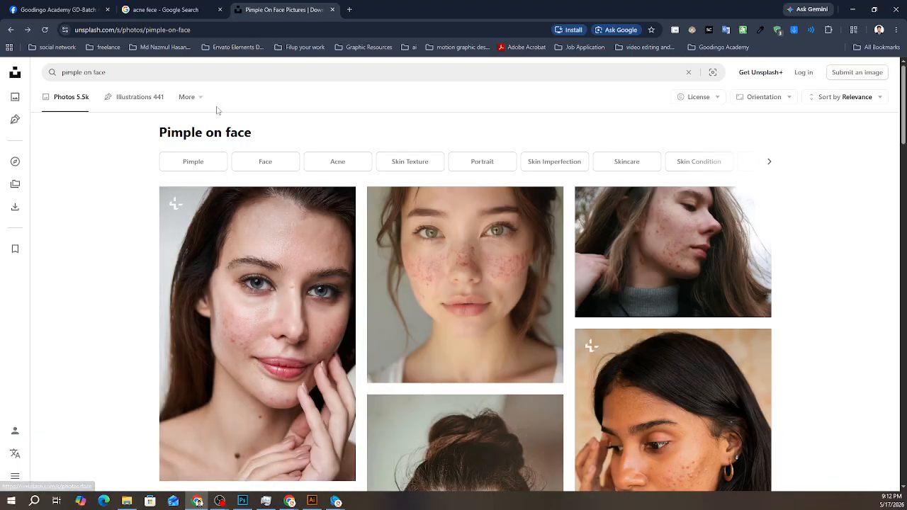
click(202, 170)
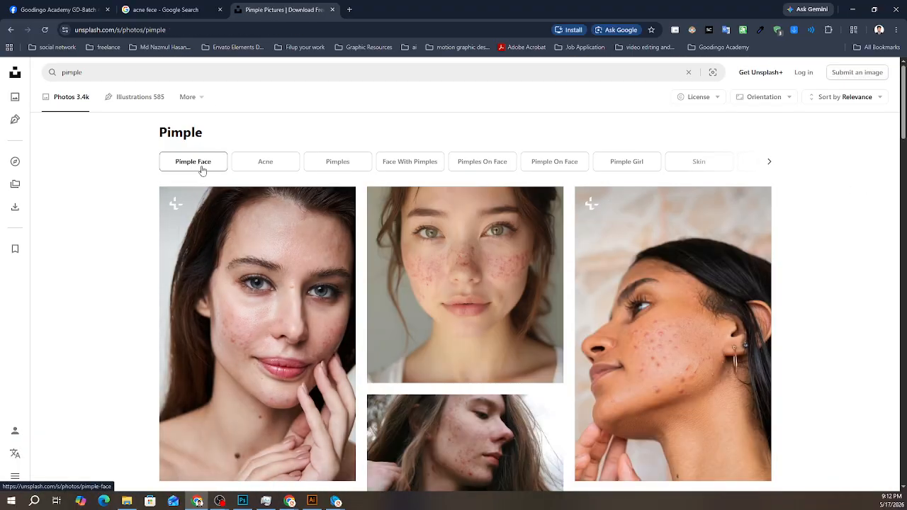
scroll(359, 335, down, 5)
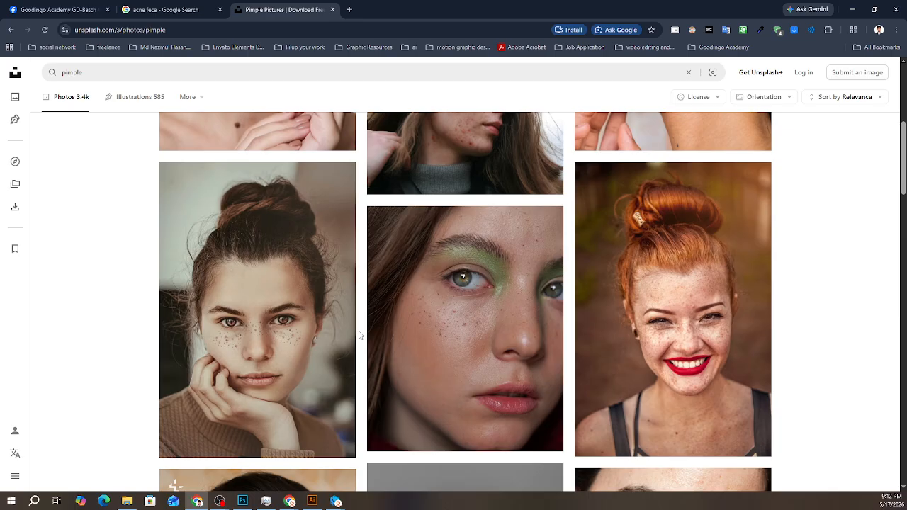
scroll(309, 336, down, 3)
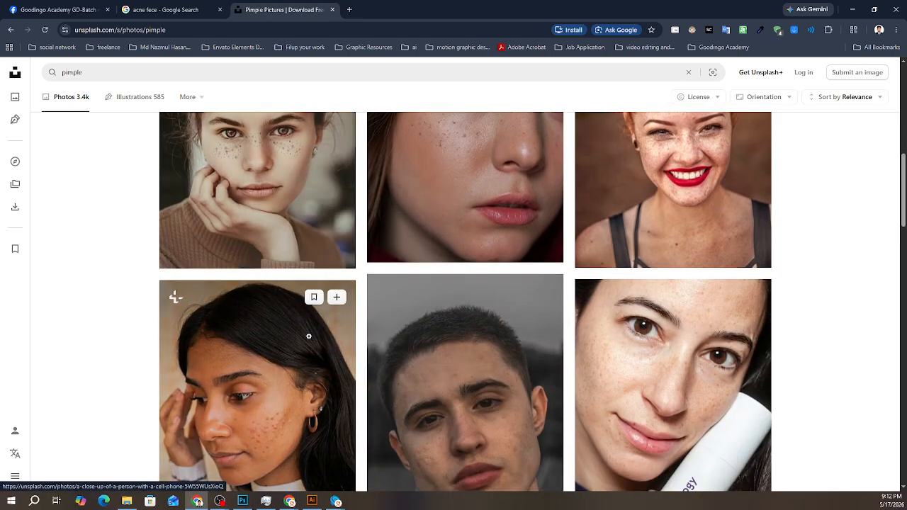
scroll(309, 336, down, 2)
- Copy the photo of the woman in the striped sweater with cheek acne and paste it into the Photoshop document
click(263, 254)
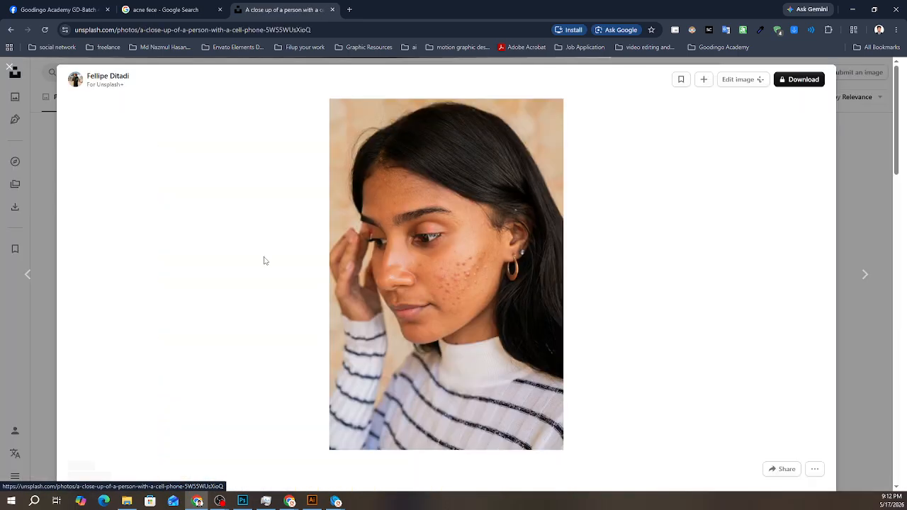
right_click(418, 227)
click(446, 267)
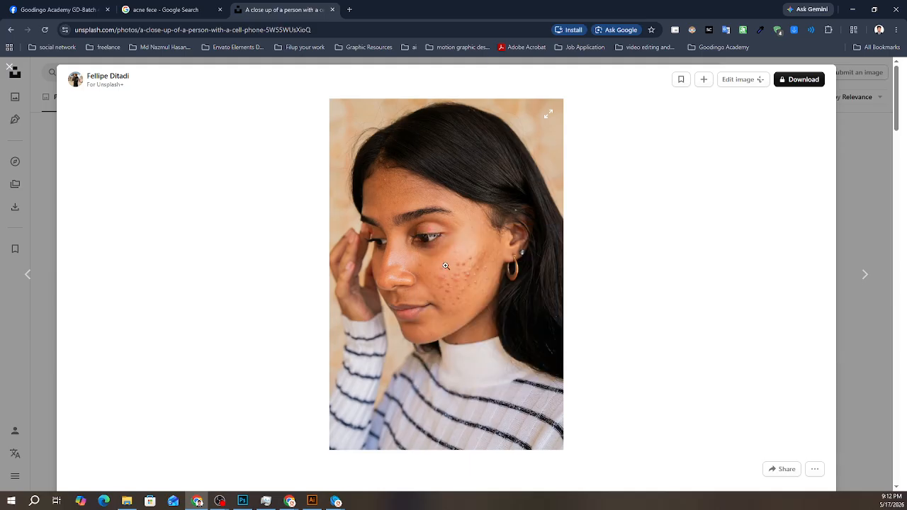
click(244, 501)
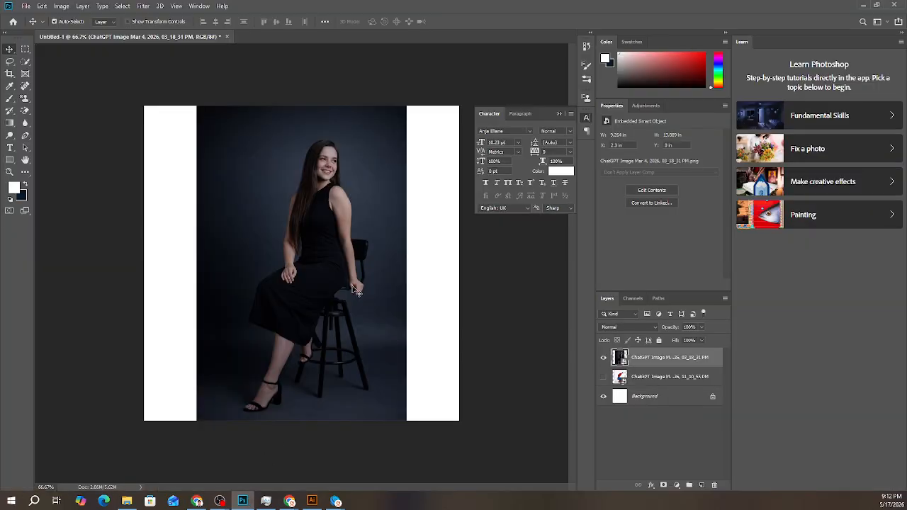
key(ctrl+v)
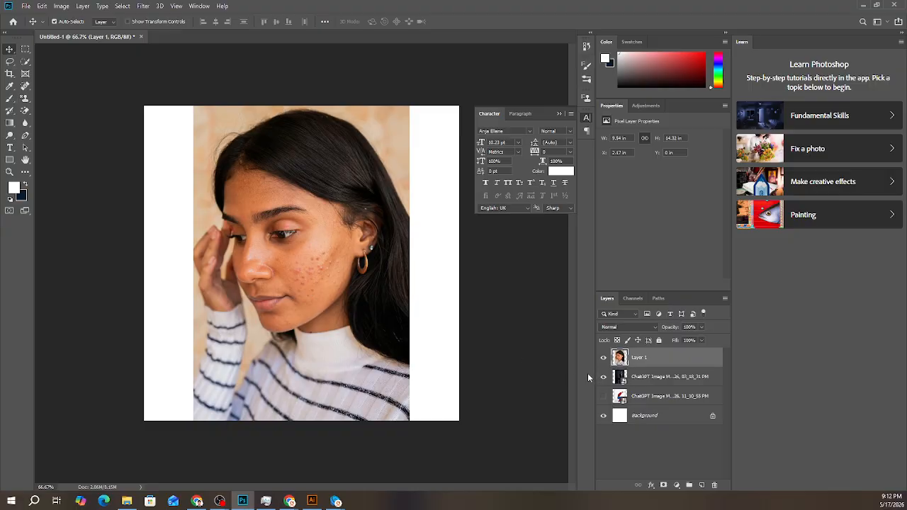
- Add a new empty layer above the portrait and look through the Path Selection, Rectangle, Hand, Gradient and Type tool groups
click(701, 486)
click(10, 149)
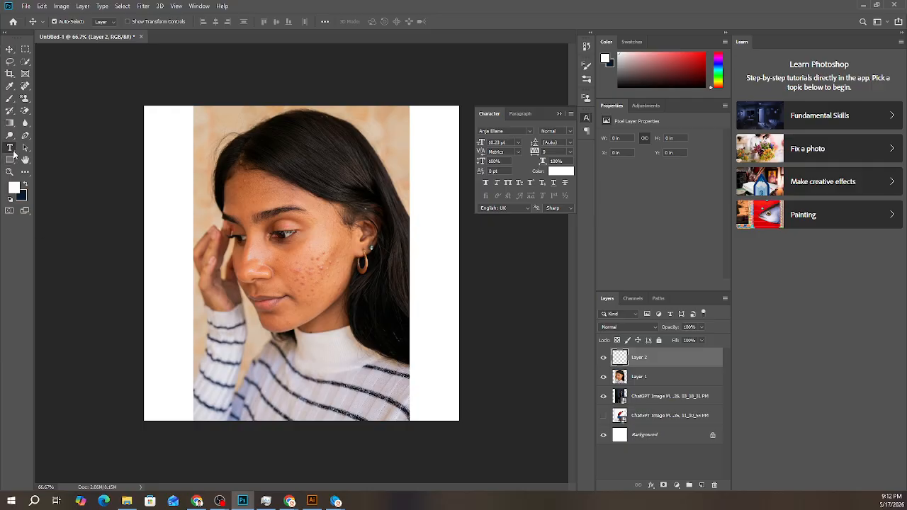
click(25, 148)
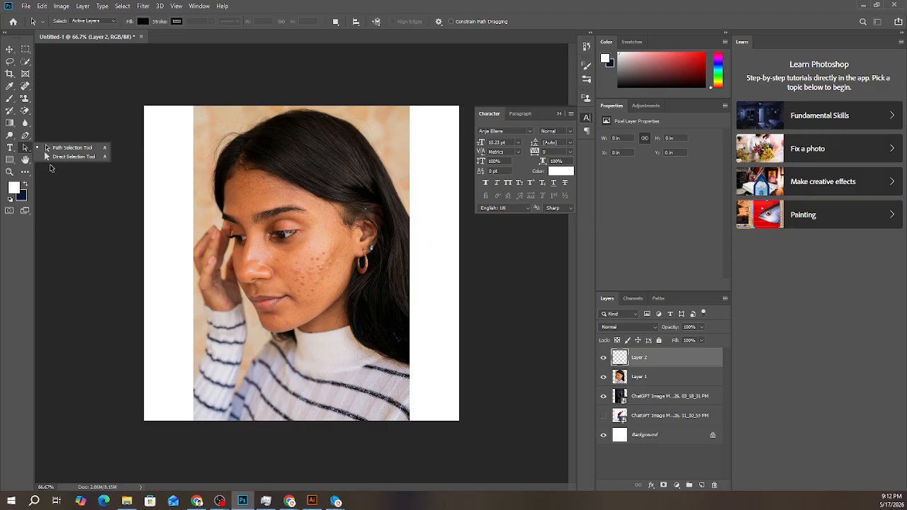
click(10, 161)
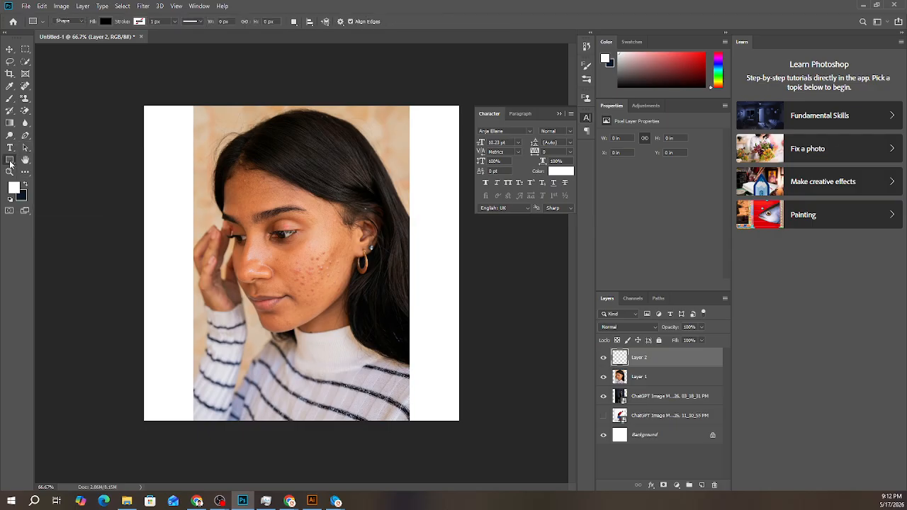
right_click(13, 160)
click(25, 160)
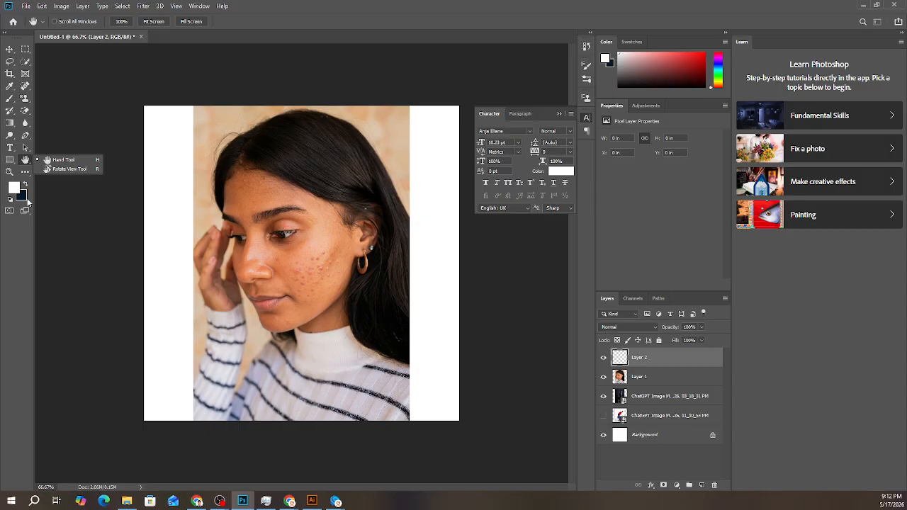
click(9, 134)
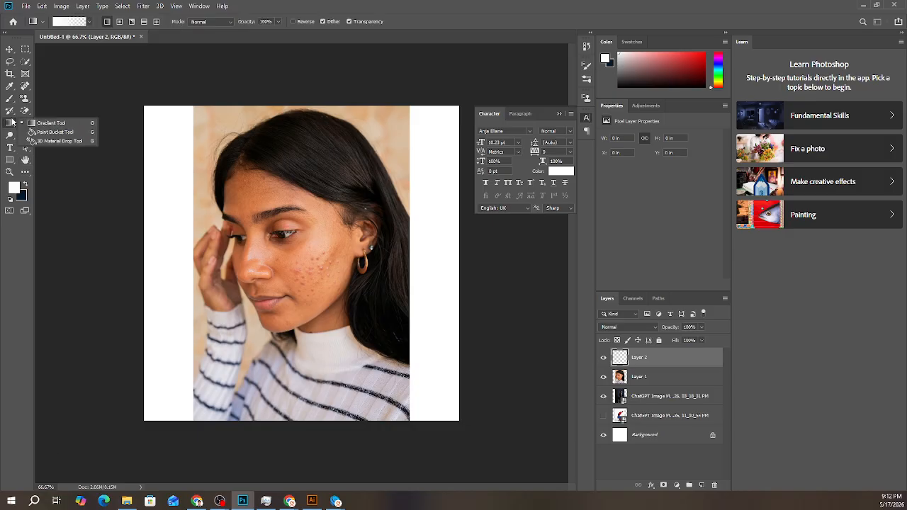
click(10, 148)
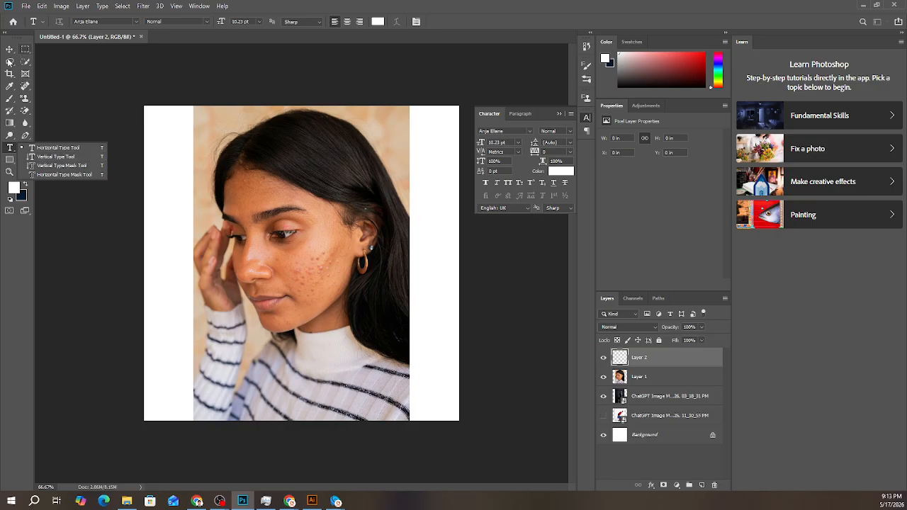
- Preview the portrait document in full screen mode and return to the standard screen mode
click(24, 211)
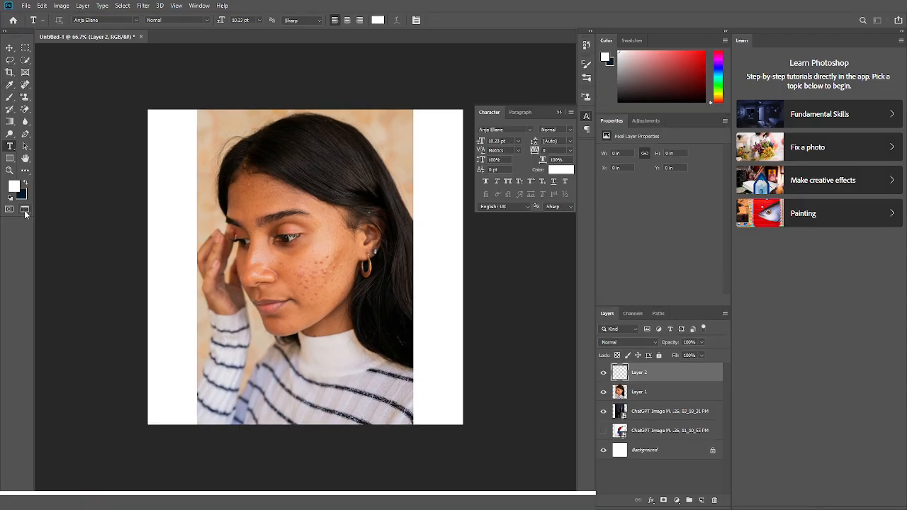
click(25, 215)
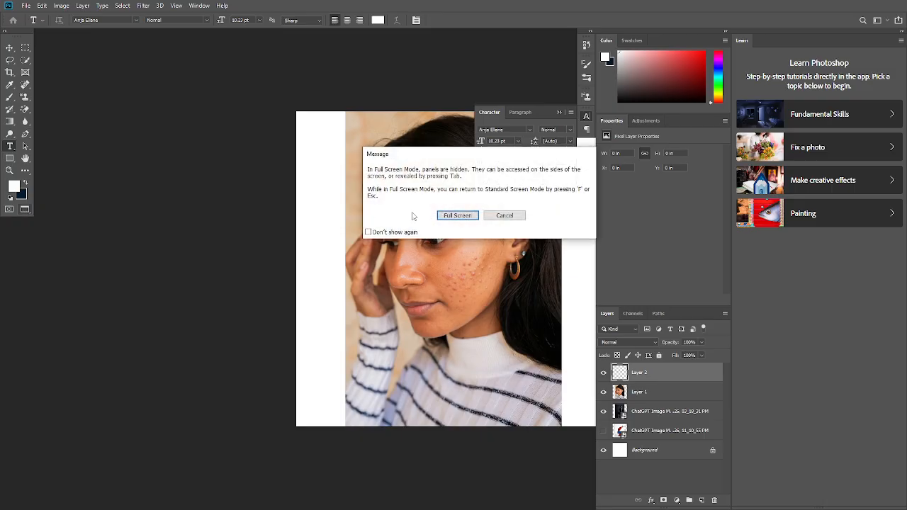
click(436, 217)
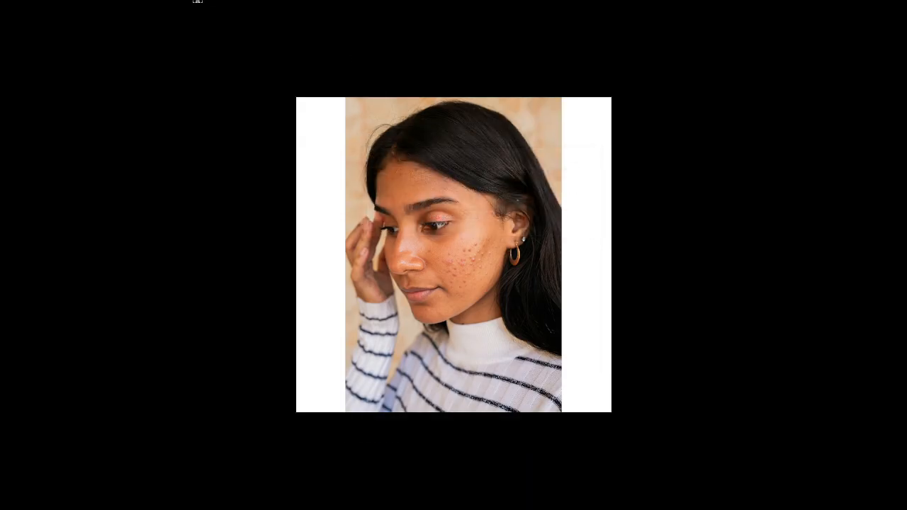
key(Escape)
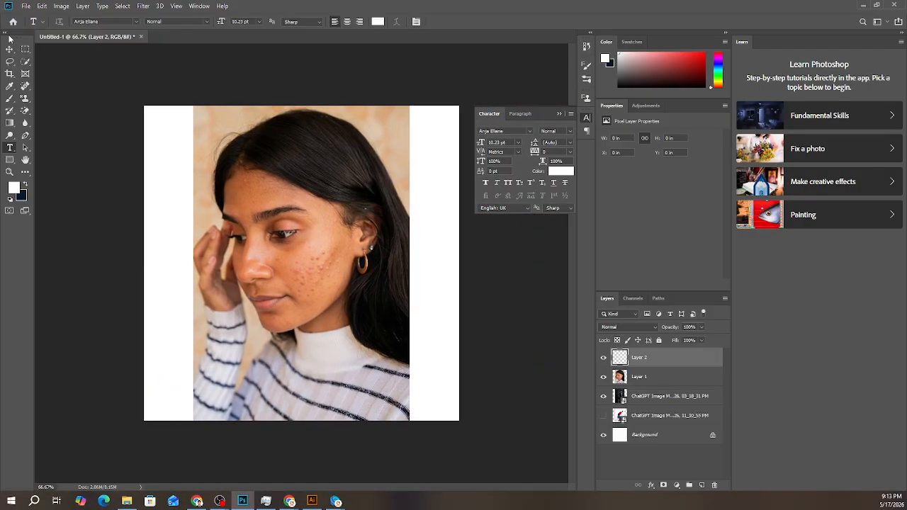
- Open the toolbar customization, restore the default tools, review the listed tools down to the shape tools and accept
click(26, 173)
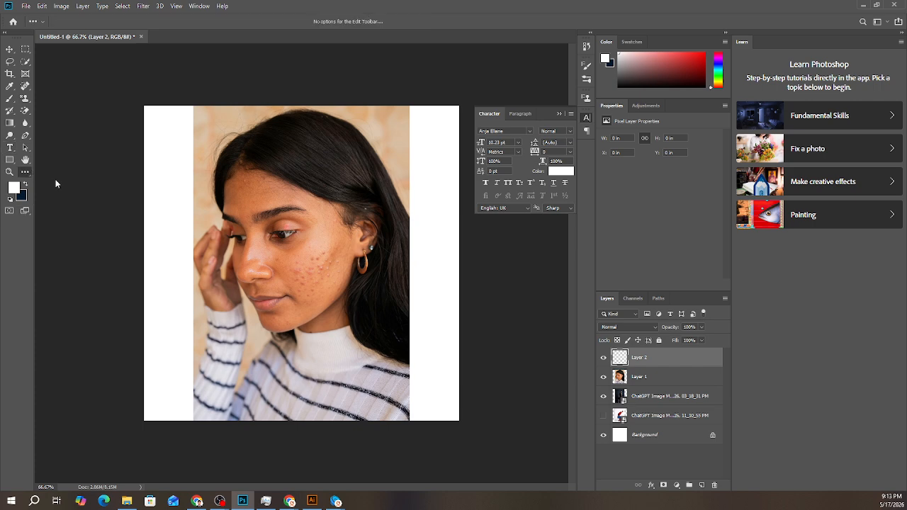
click(26, 173)
click(63, 173)
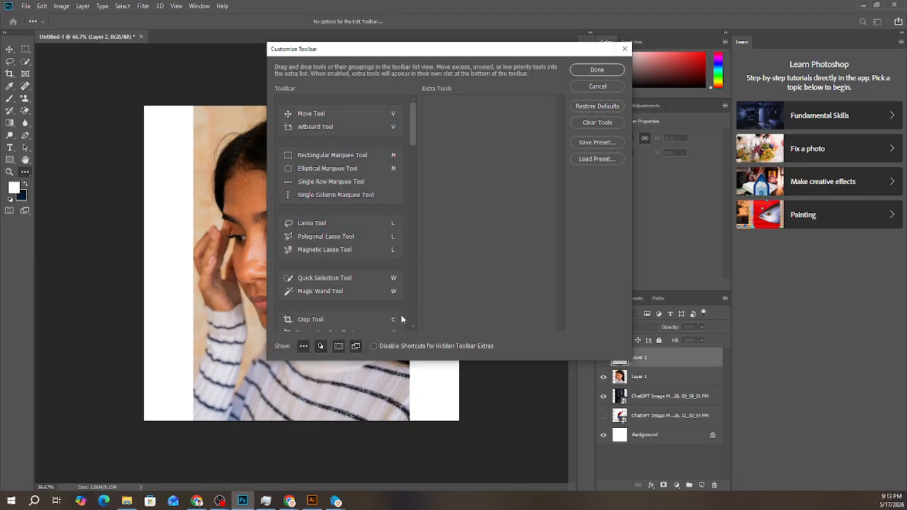
click(590, 105)
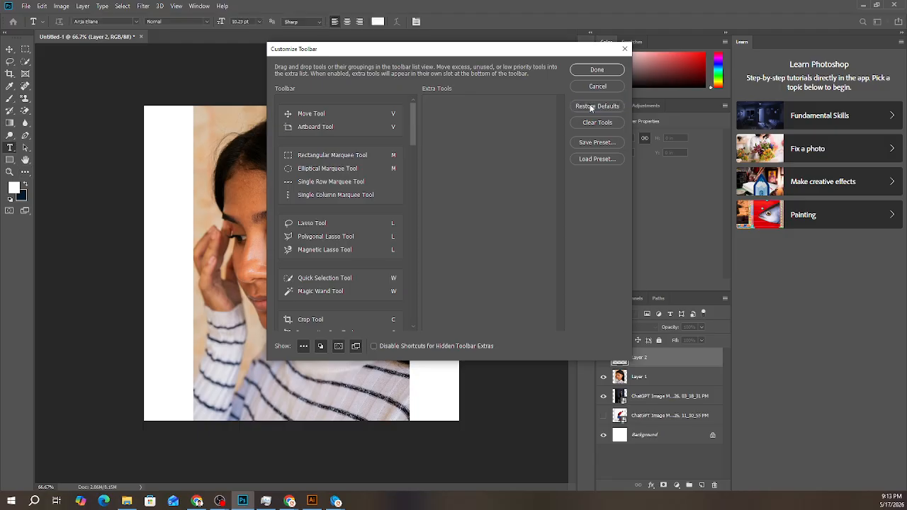
drag(412, 113, 414, 262)
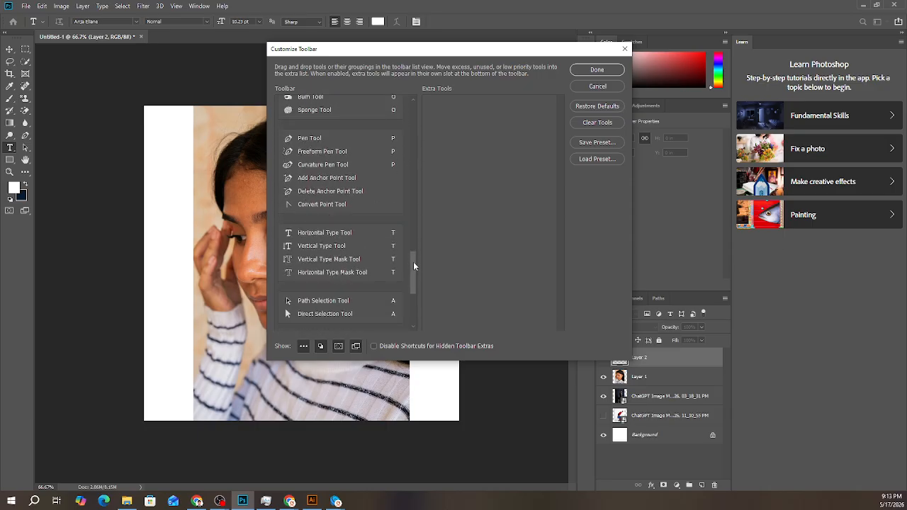
scroll(335, 248, down, 3)
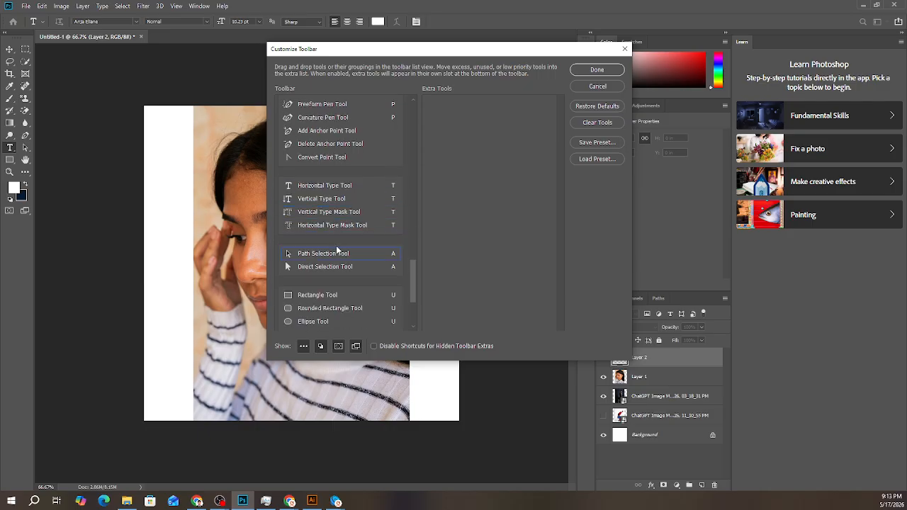
click(596, 69)
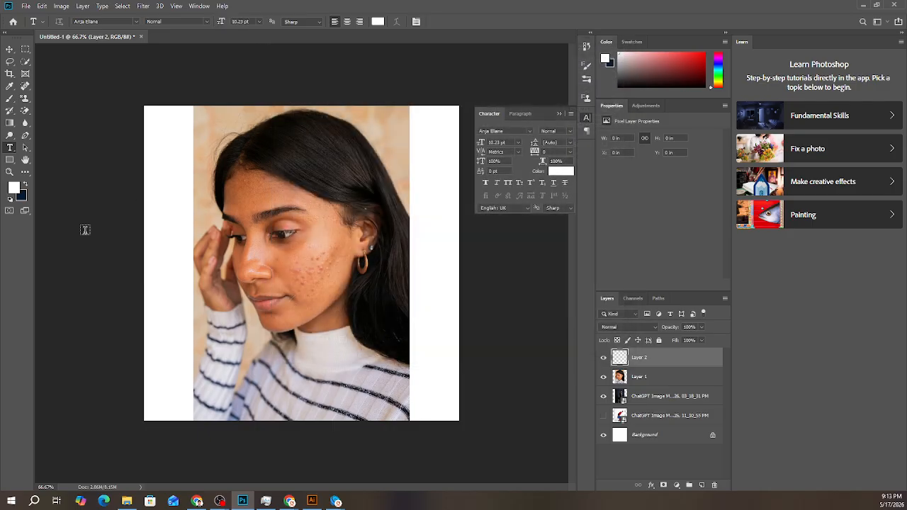
- Show the variants of the type tool and choose the Horizontal Type Tool
scroll(11, 147, up, 4)
scroll(12, 147, down, 4)
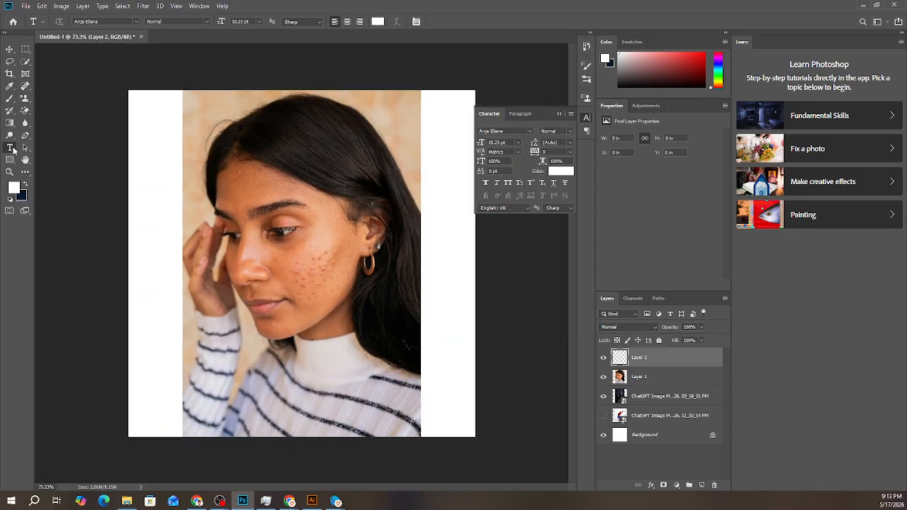
scroll(22, 168, up, 1)
scroll(22, 168, up, 2)
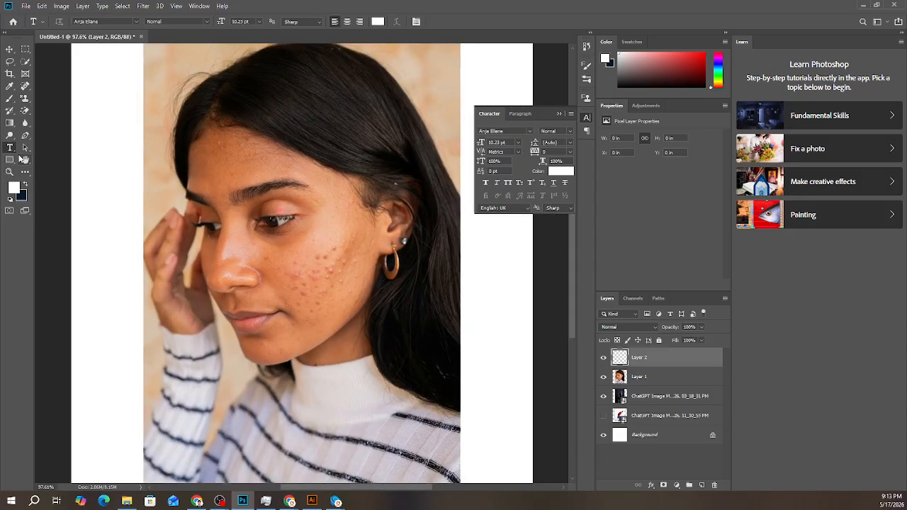
scroll(22, 168, down, 1)
right_click(9, 147)
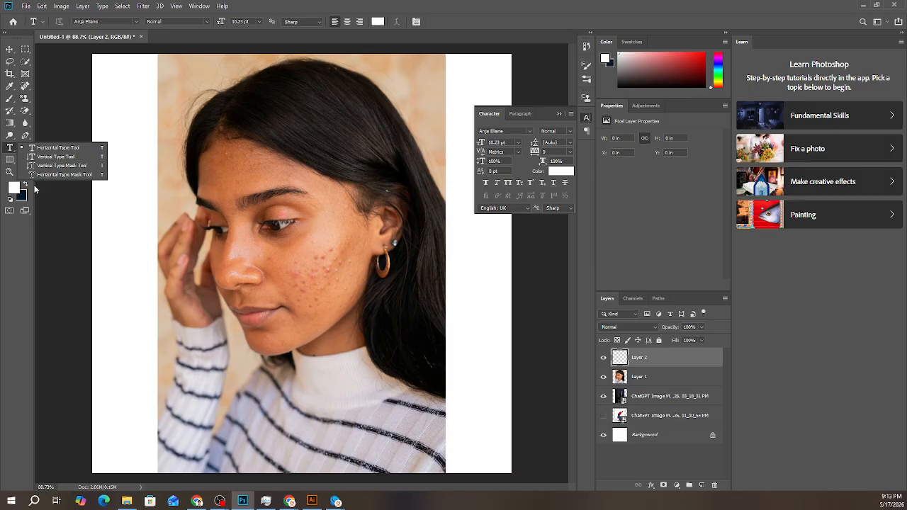
click(39, 149)
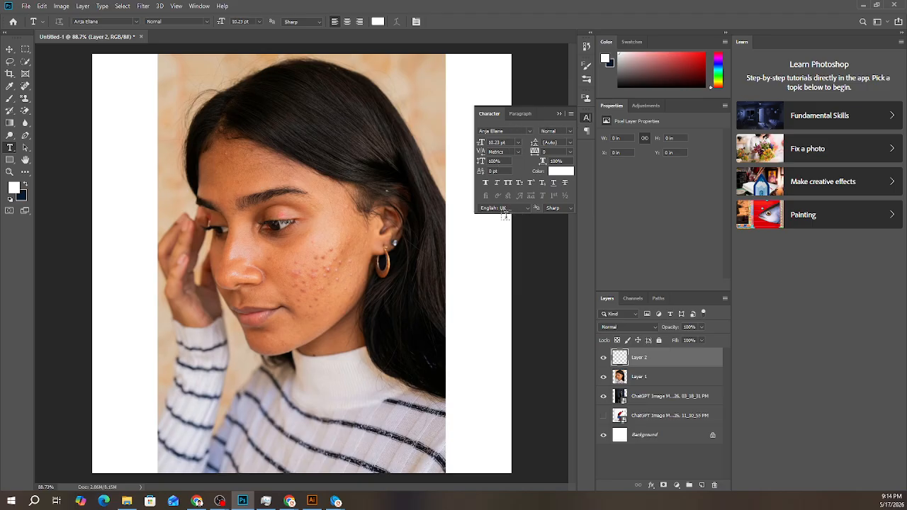
- Hide and reshow the Character settings, and examine which workspace windows can be shown
click(584, 120)
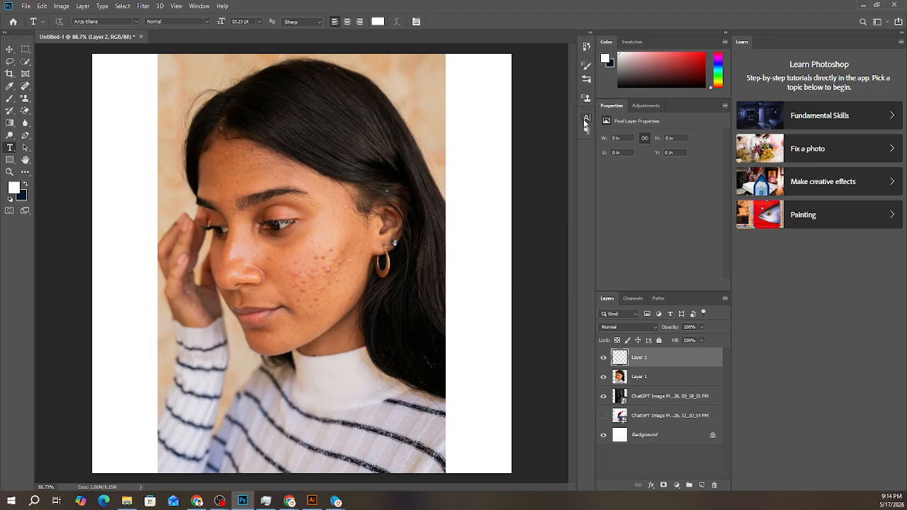
click(587, 121)
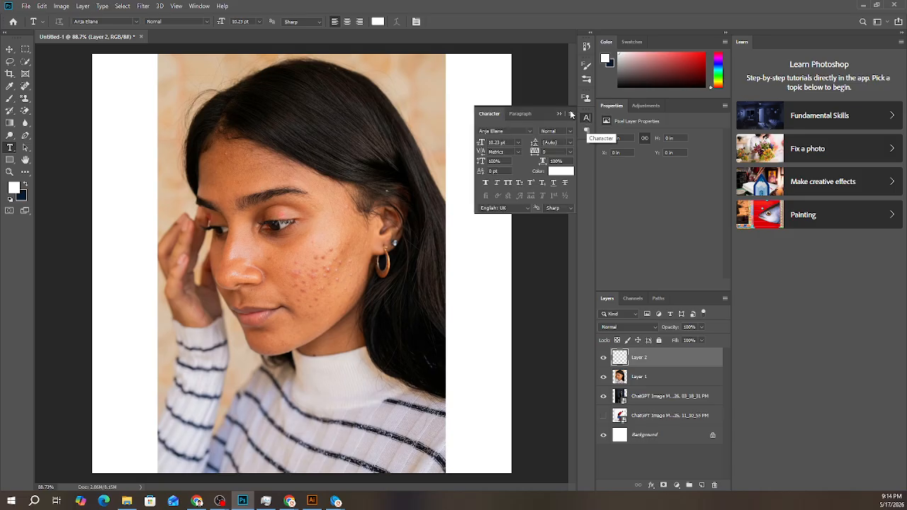
click(200, 6)
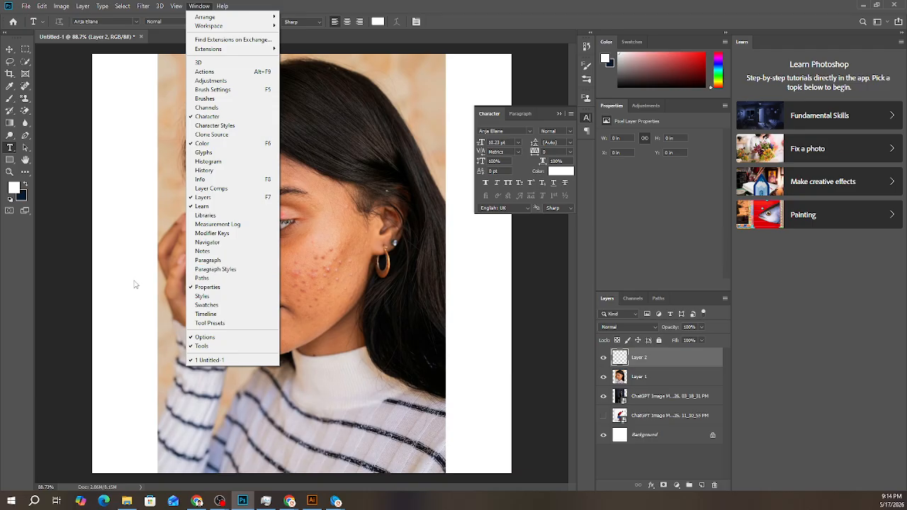
click(4, 296)
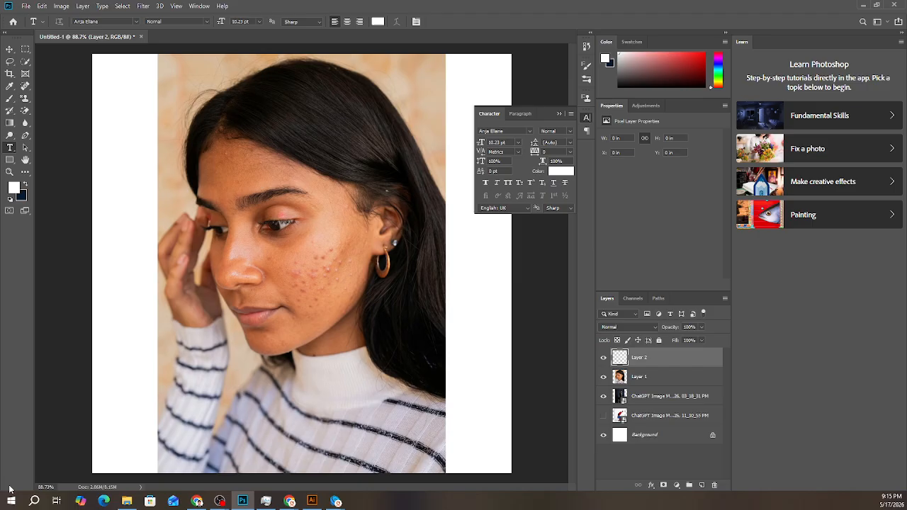
- Switch to Chrome and open Pinterest in a new tab
click(197, 501)
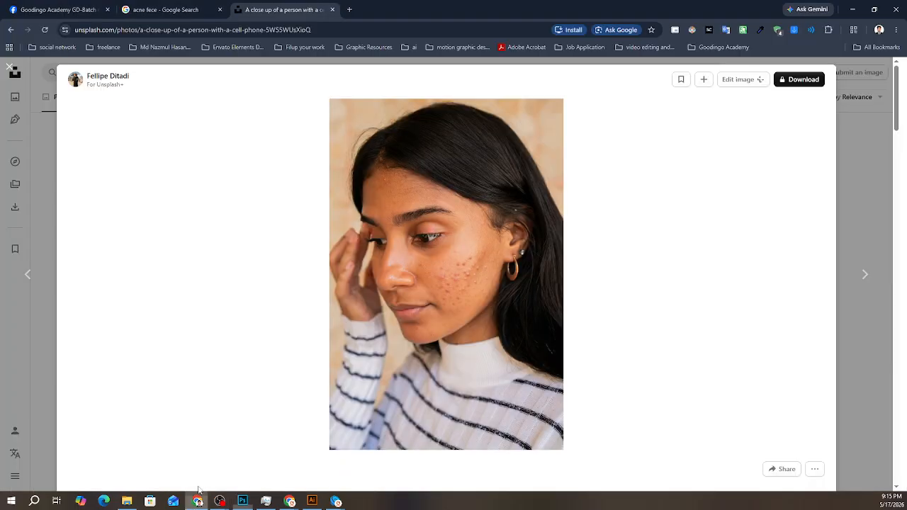
click(349, 10)
text(pin)
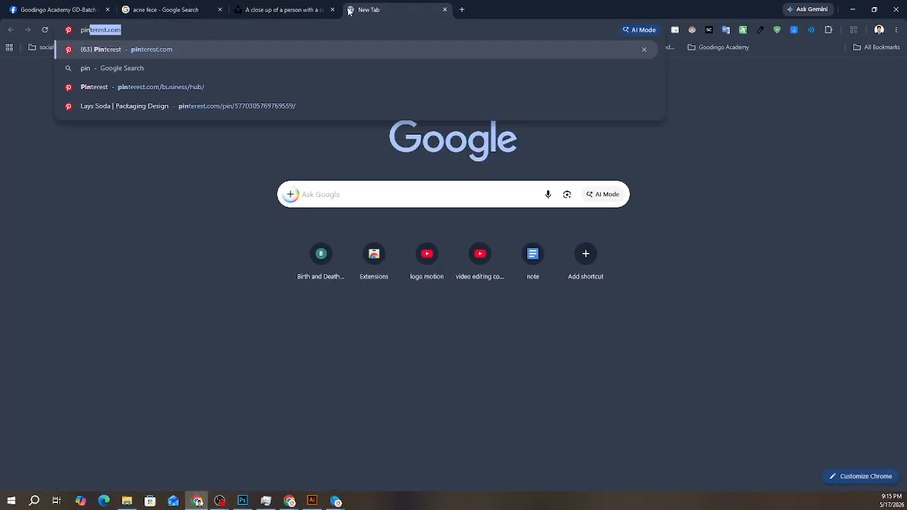
key(Return)
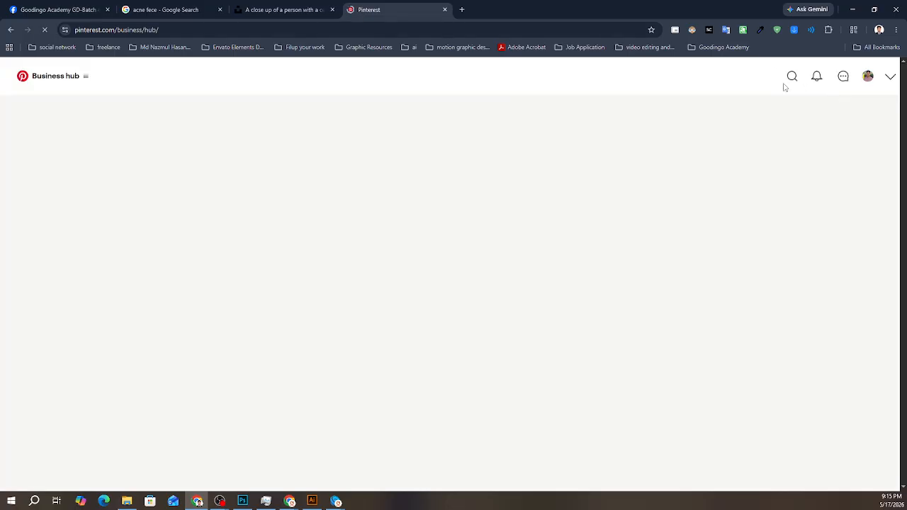
- Search Pinterest for social media design
click(800, 76)
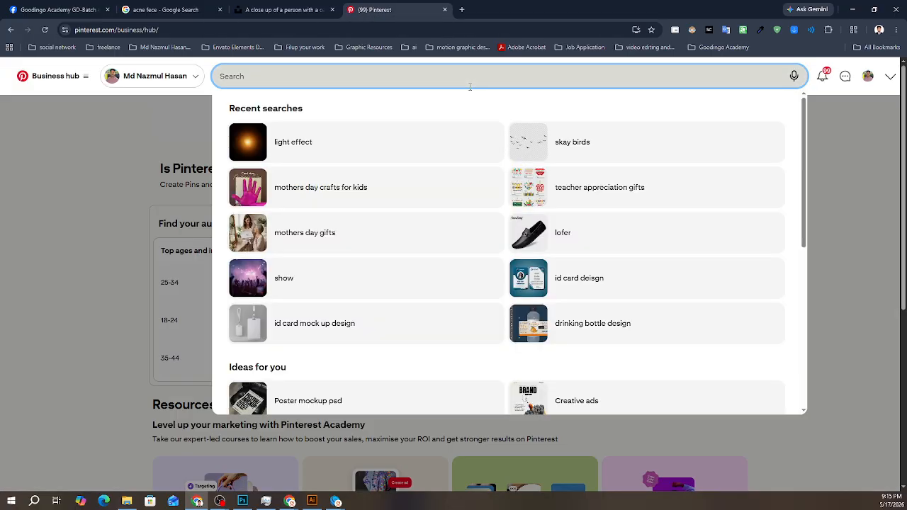
text(soci)
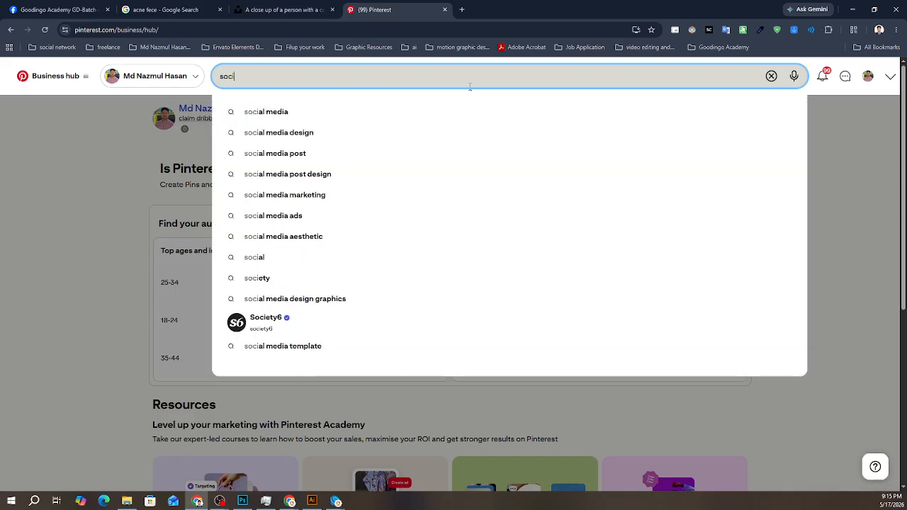
text(al media d)
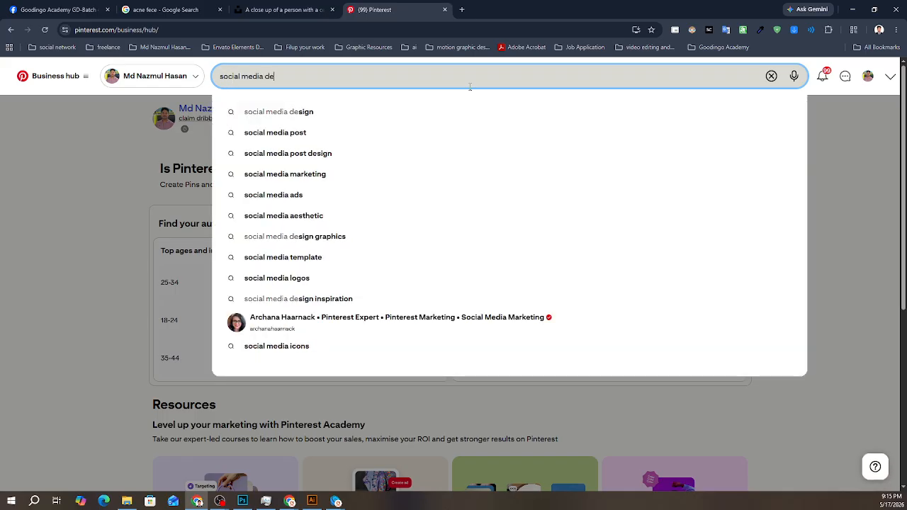
text(e)
key(Down)
key(Return)
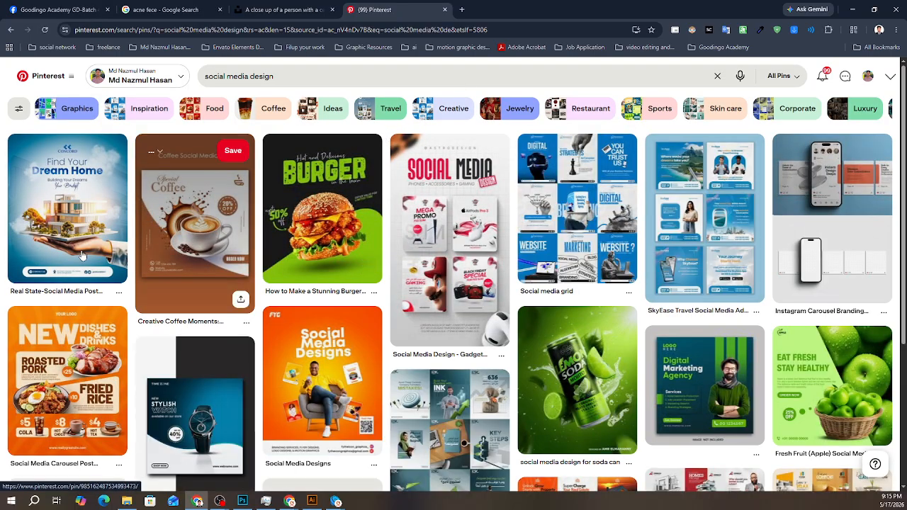
- Open the blue and white Social media grid pin, view its image in a separate tab, and examine the post designs
mouse_move(81, 253)
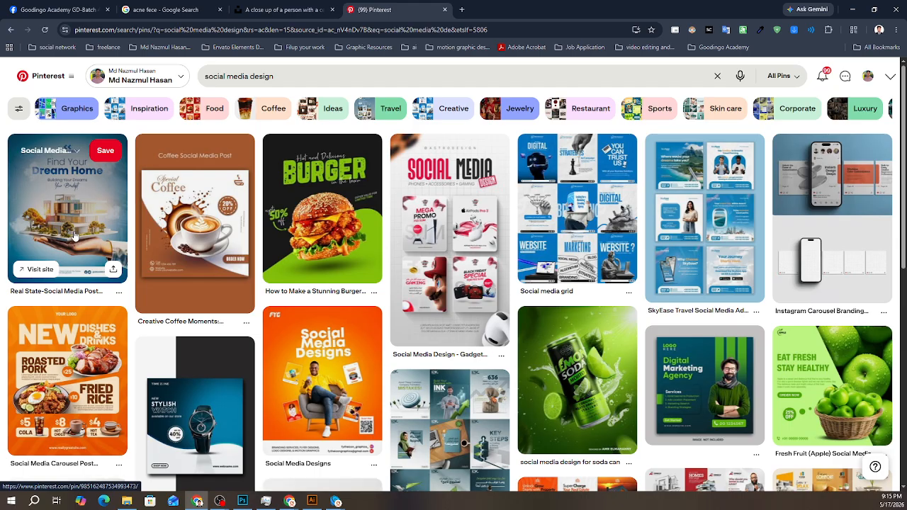
click(570, 177)
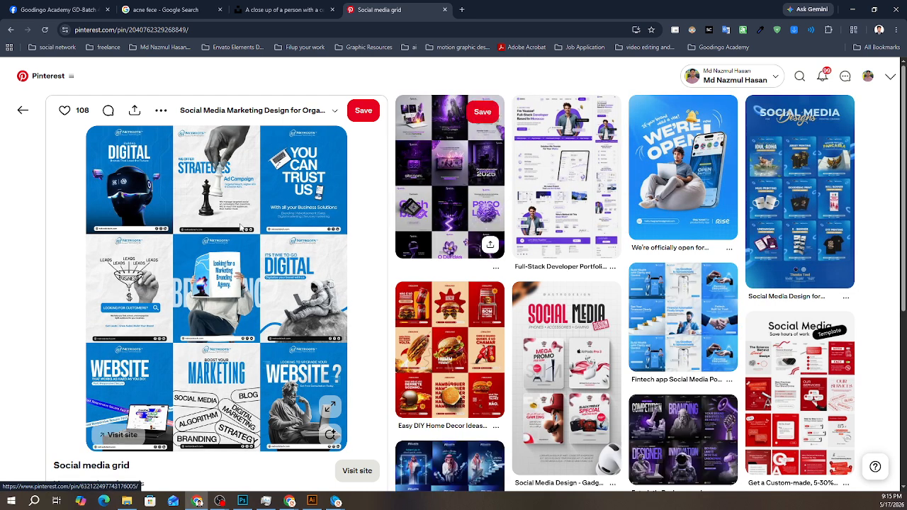
drag(227, 259, 522, 10)
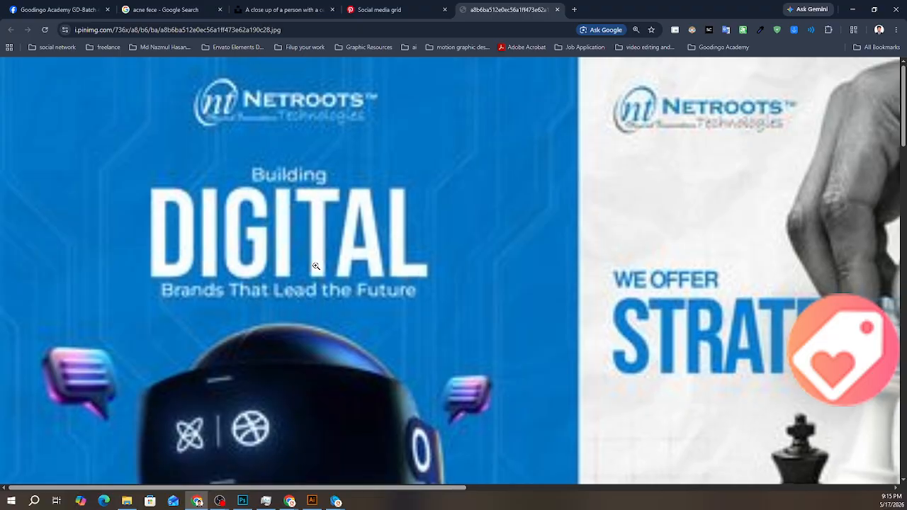
scroll(319, 258, down, 1)
scroll(318, 253, down, 4)
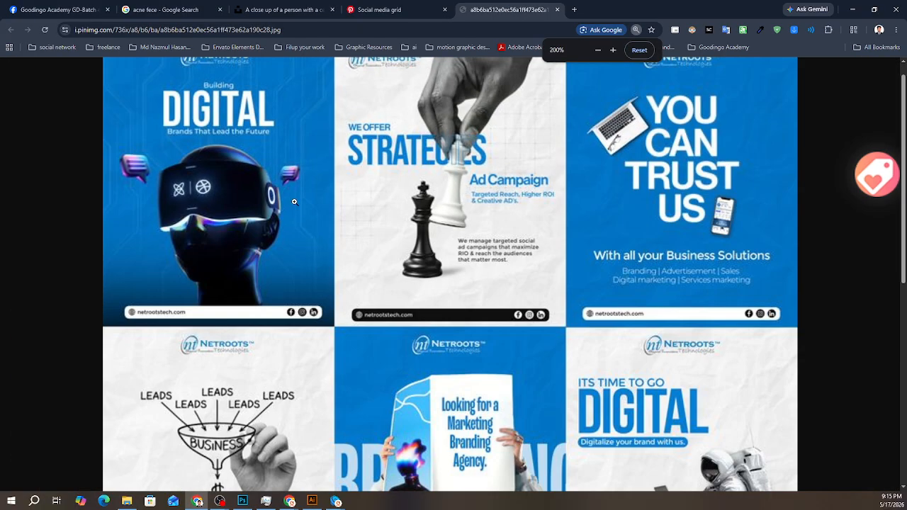
- Examine the blue and white grid's post designs up close, from the DIGITAL headset post to the Business Solutions post
scroll(295, 202, up, 1)
scroll(217, 141, up, 3)
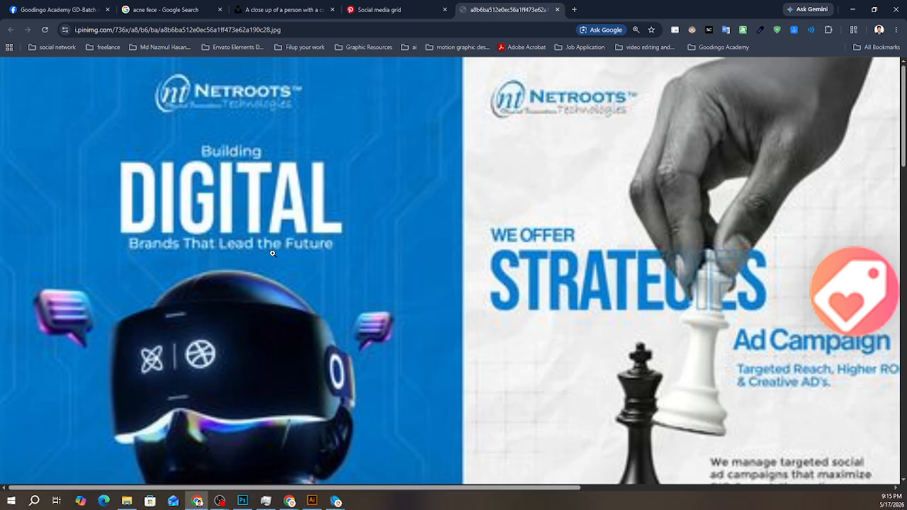
click(567, 114)
click(582, 114)
key(ctrl+minus)
scroll(467, 104, down, 2)
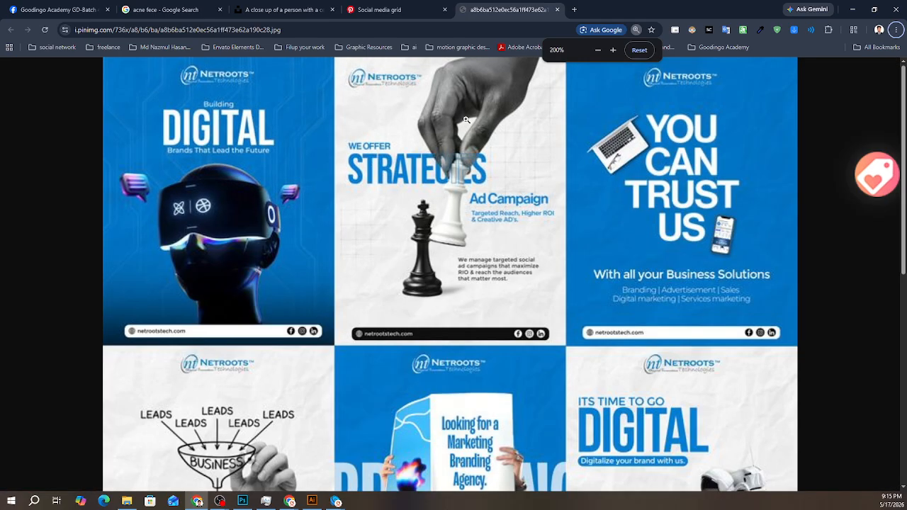
scroll(687, 303, up, 4)
scroll(687, 302, down, 5)
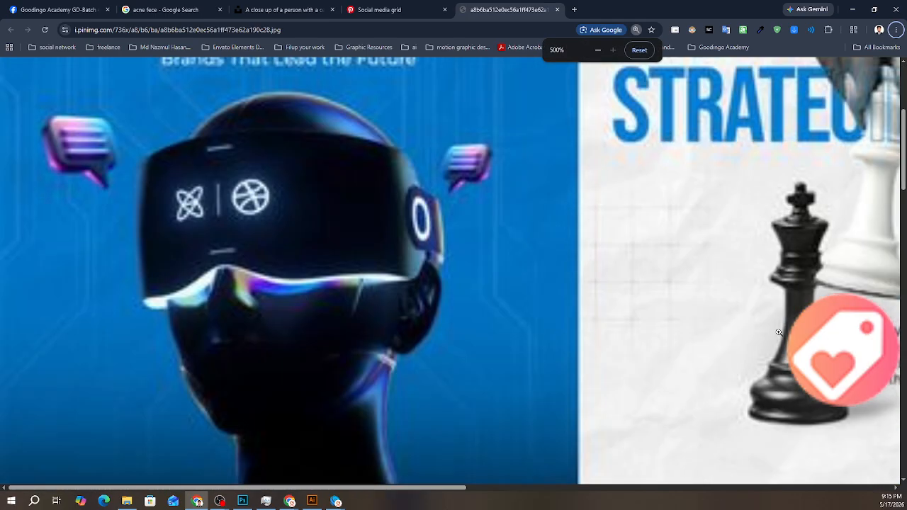
scroll(652, 152, right, 5)
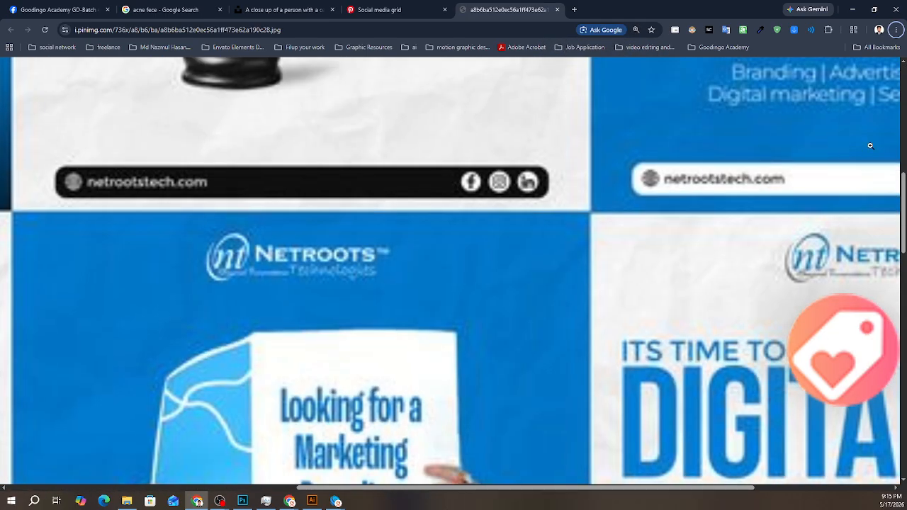
scroll(662, 163, up, 3)
scroll(553, 284, right, 3)
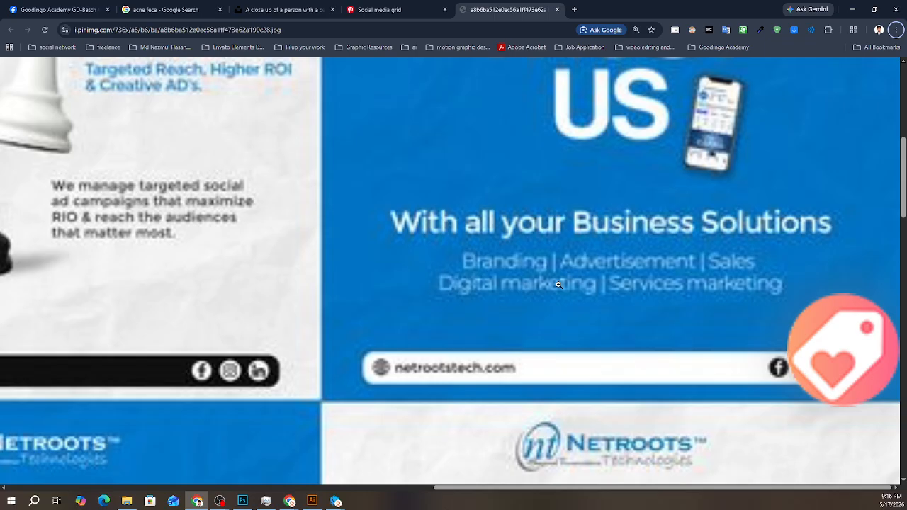
- Search Google for monstar font in a new tab
click(574, 10)
text(mon)
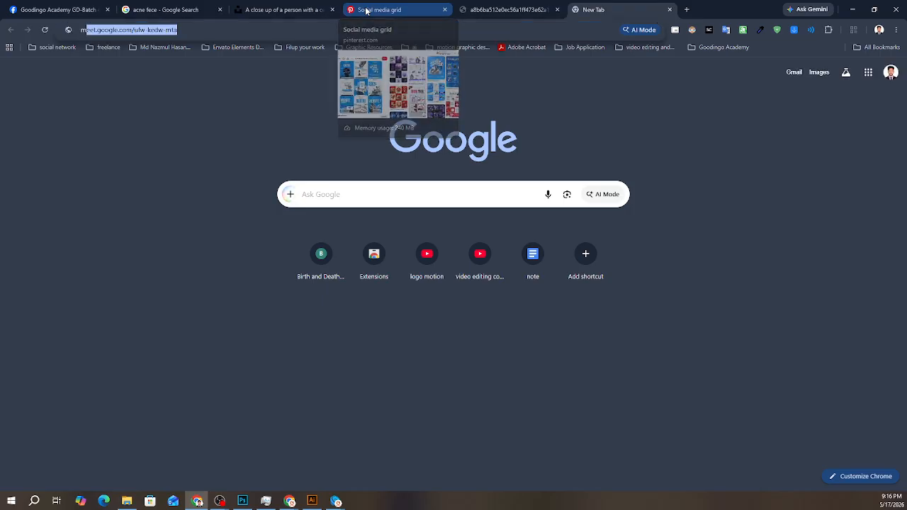
text(st)
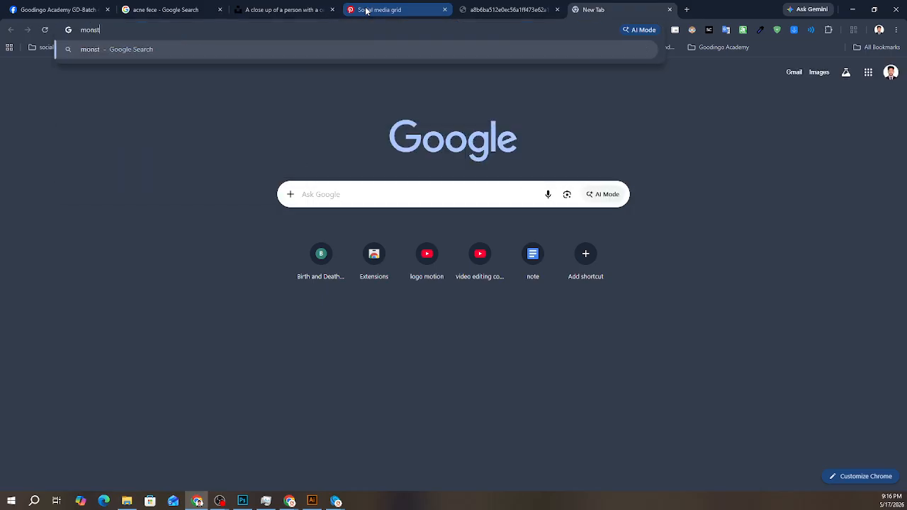
text(ar font)
key(Return)
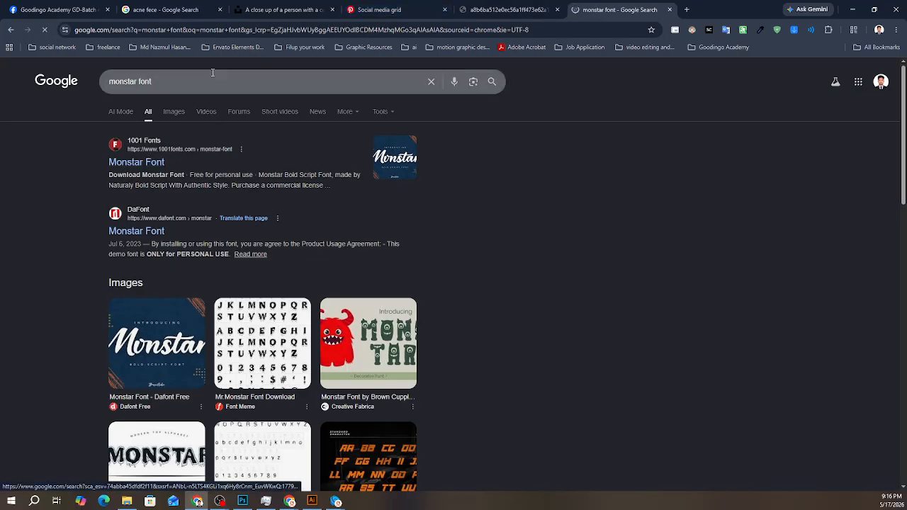
- Change the Google search to monster font family download and look through the results
click(212, 73)
text(fa)
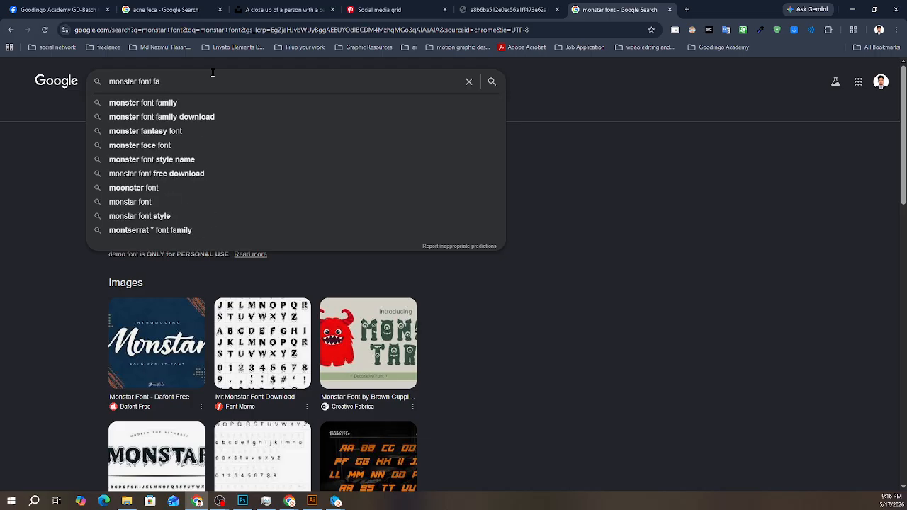
click(191, 116)
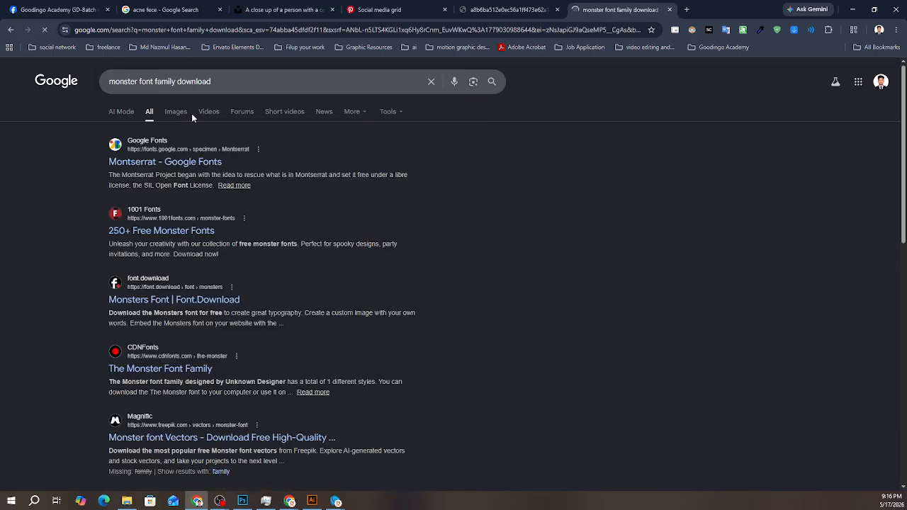
scroll(195, 241, down, 2)
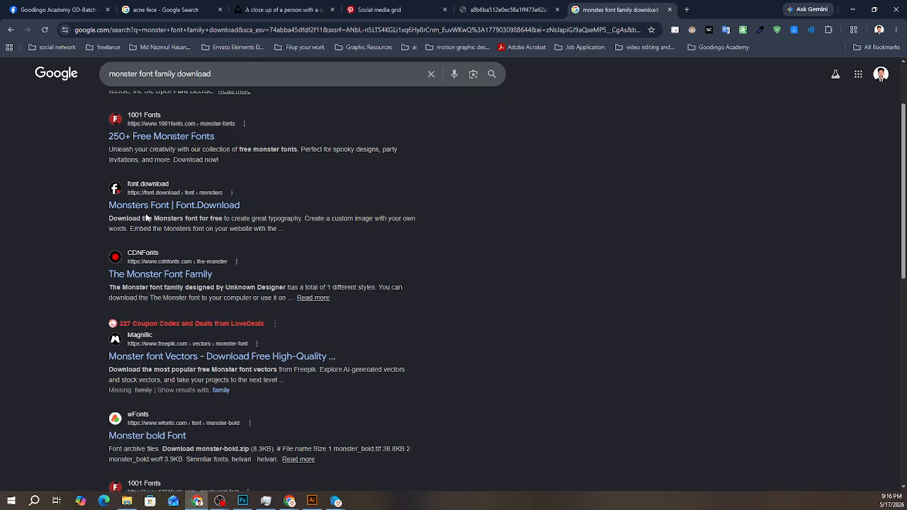
scroll(192, 211, up, 2)
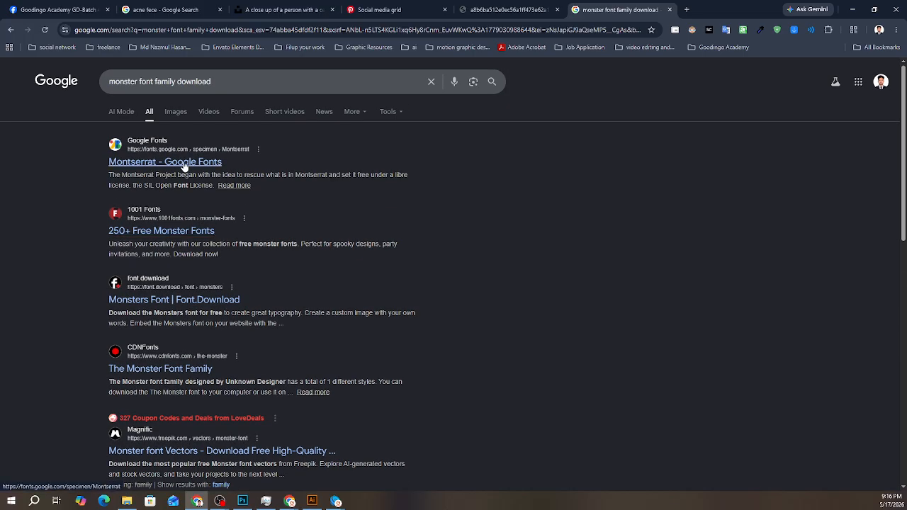
- Open the Monsters Font page on Font.Download, examine its similar fonts, and view the Dispence font
click(156, 301)
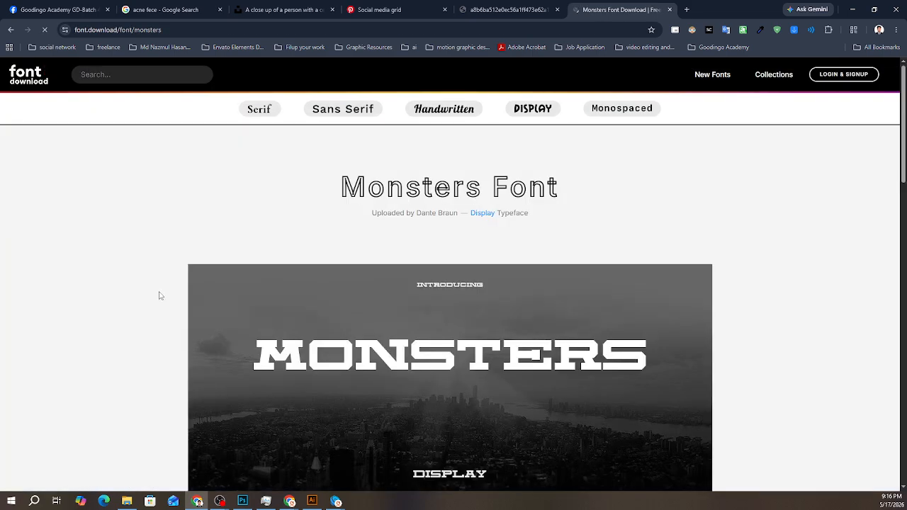
scroll(381, 203, down, 3)
scroll(338, 259, down, 15)
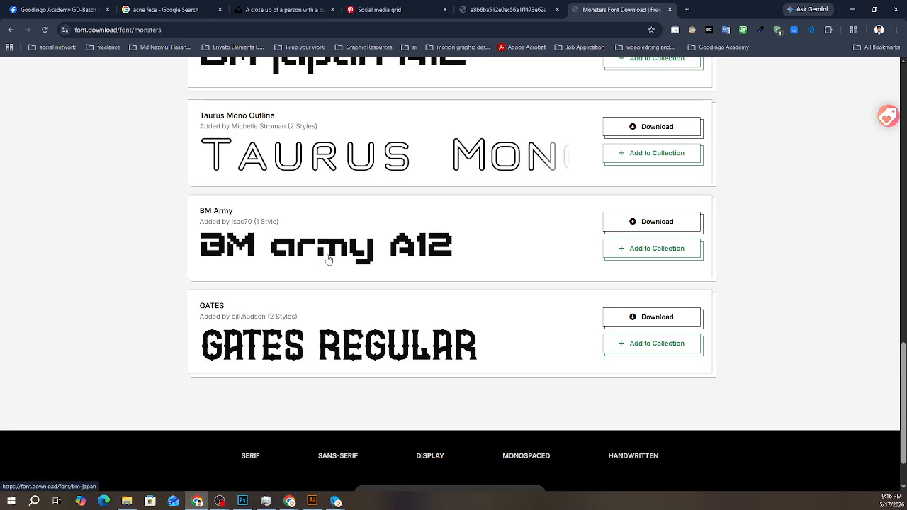
scroll(341, 252, up, 7)
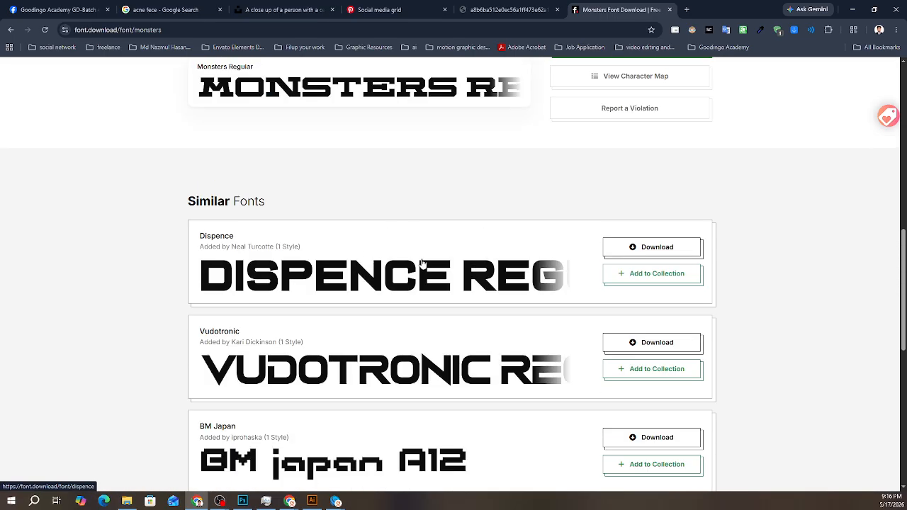
click(423, 264)
scroll(391, 222, down, 1)
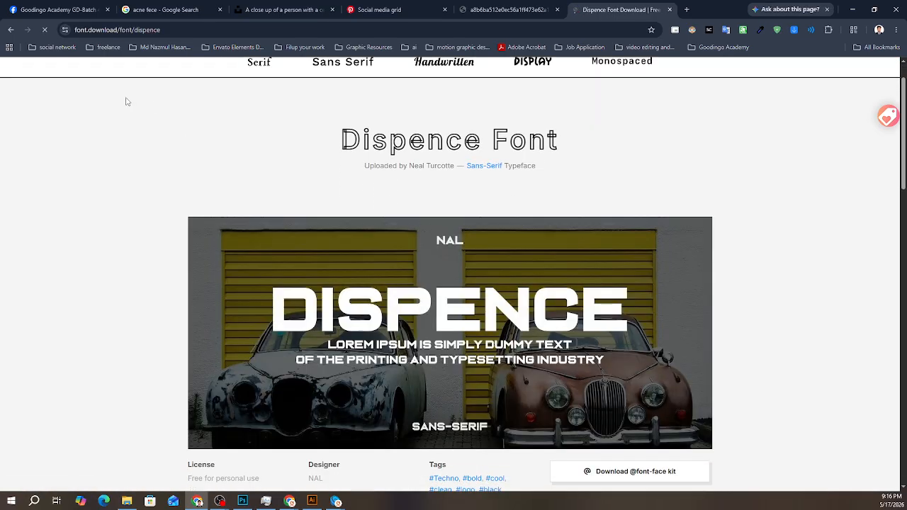
- Return to the Monsters Font page, review its variant and download options, and go back to the Google results
click(12, 31)
scroll(397, 261, up, 3)
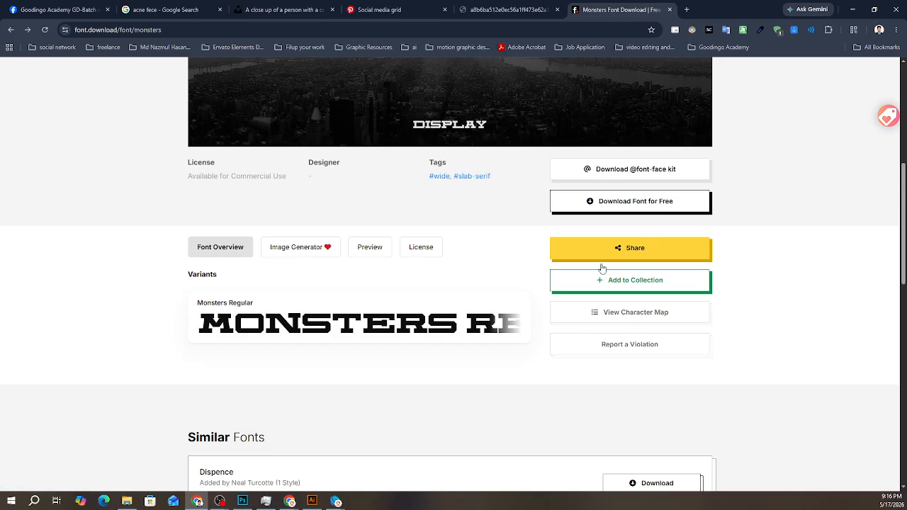
scroll(440, 227, up, 2)
scroll(425, 231, up, 2)
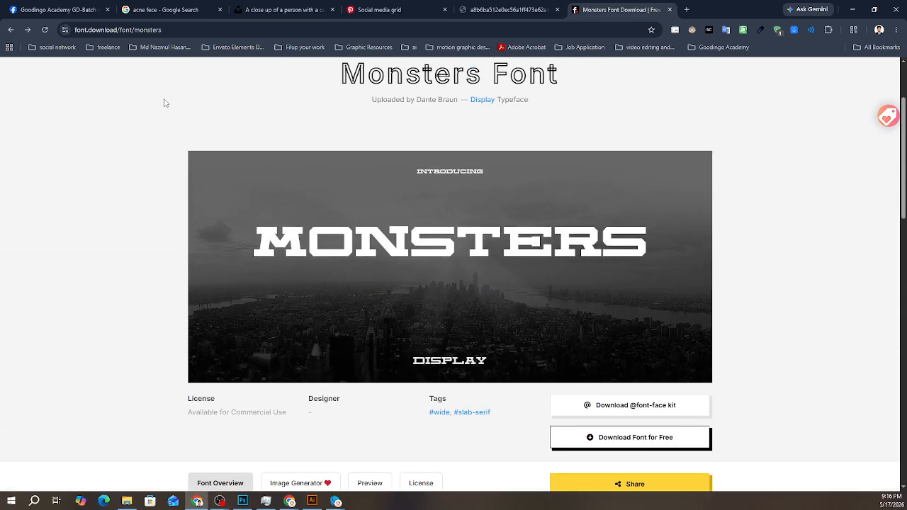
scroll(146, 154, up, 2)
click(11, 29)
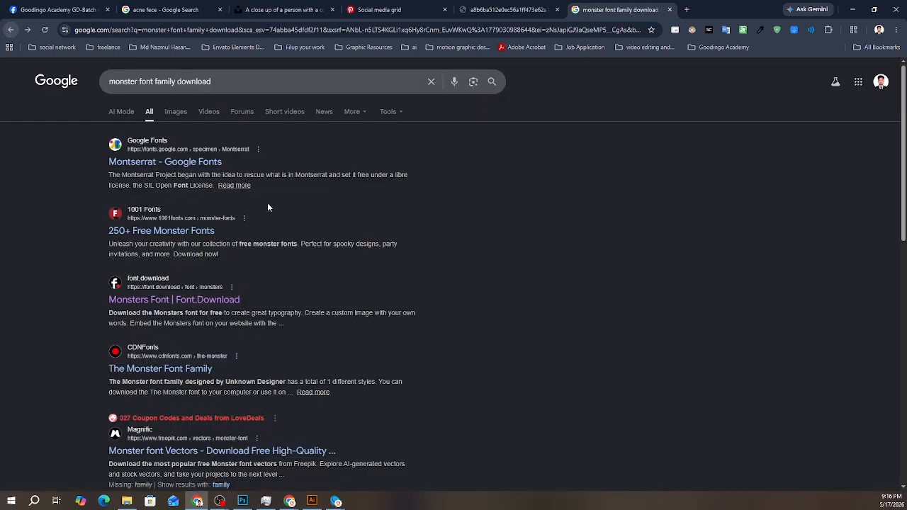
- Open the Montserrat page on Google Fonts, reload it, and examine the styles from Thin 100 to Regular 400
click(158, 173)
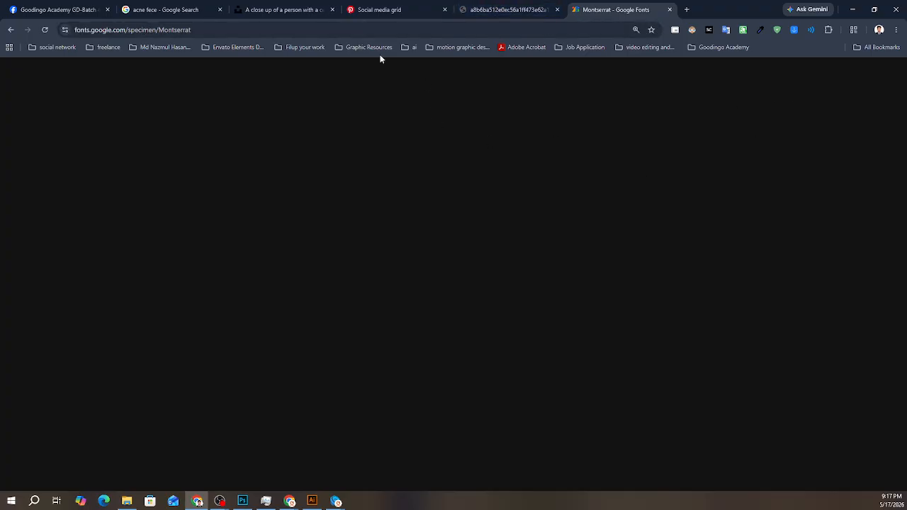
click(43, 29)
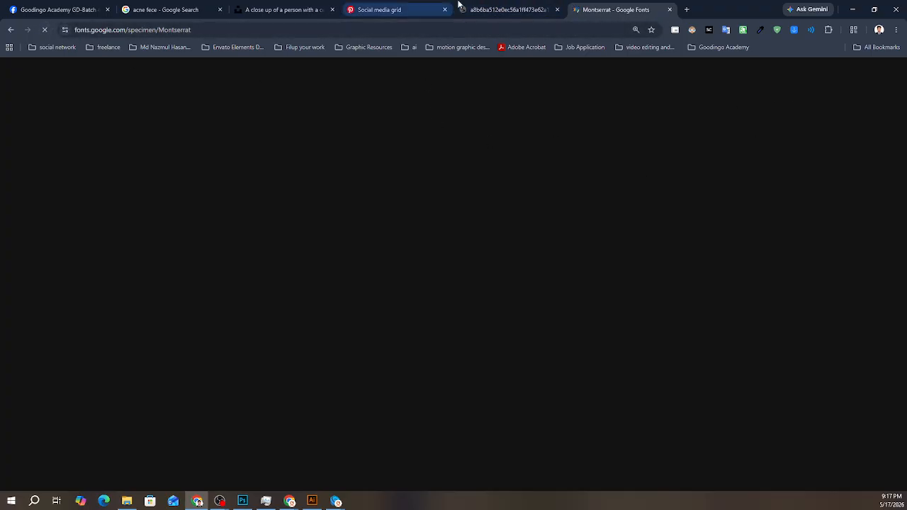
scroll(385, 262, down, 4)
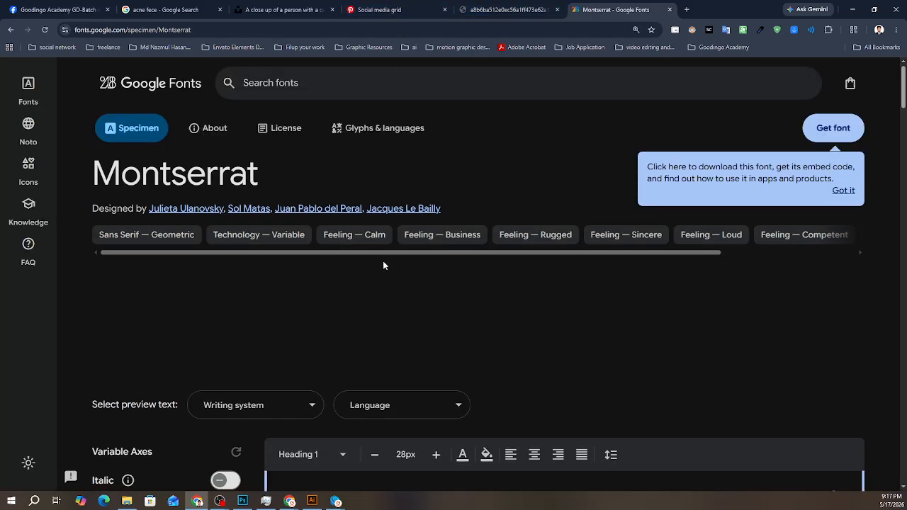
scroll(363, 207, down, 10)
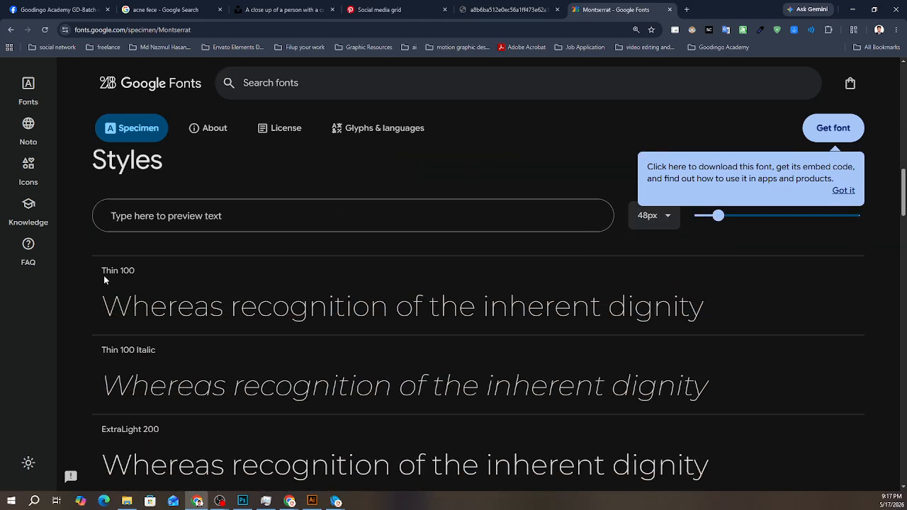
scroll(107, 374, down, 3)
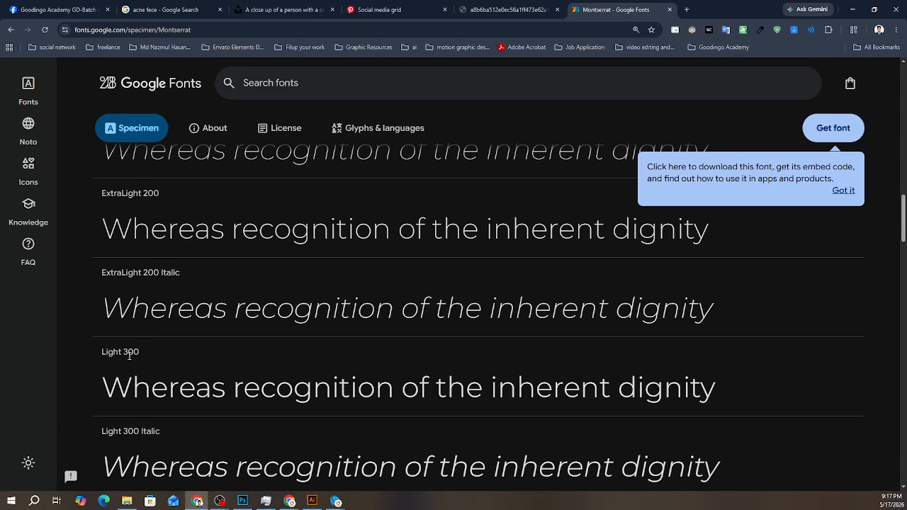
scroll(124, 358, down, 3)
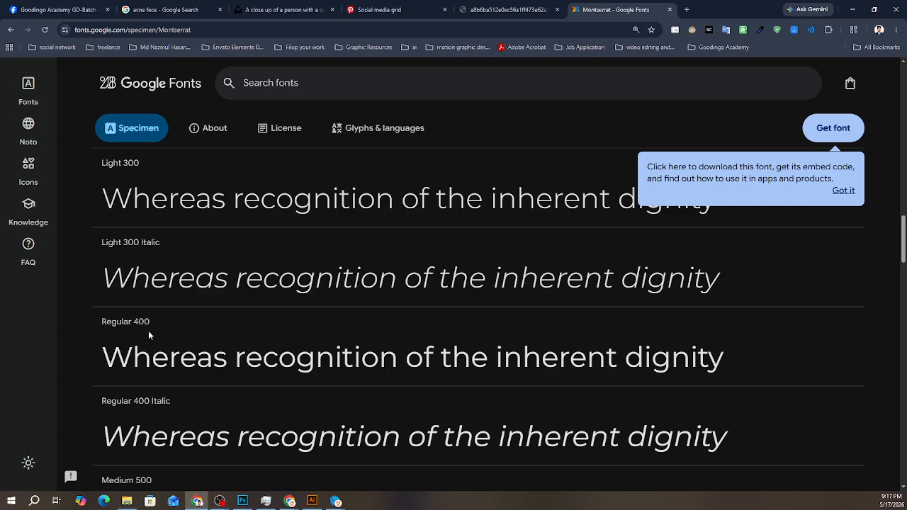
scroll(148, 330, down, 1)
- Highlight Montserrat's Regular 400 label and sample line, and compare the heavier styles from Medium 500 to Black 900 Italic
drag(101, 227, 164, 222)
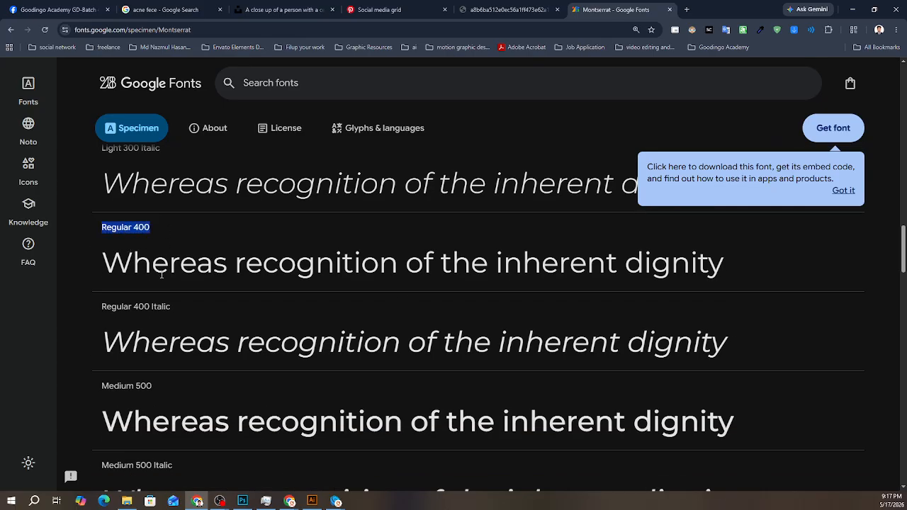
drag(103, 263, 740, 276)
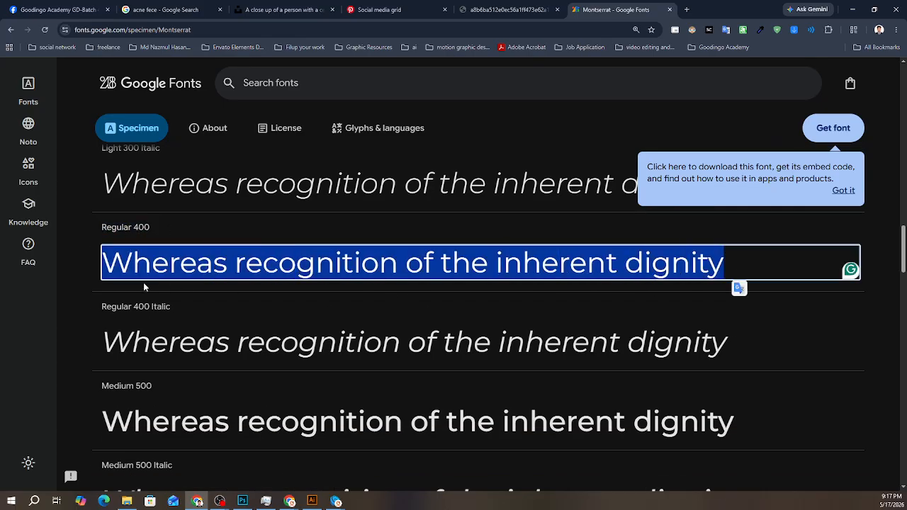
scroll(141, 288, down, 1)
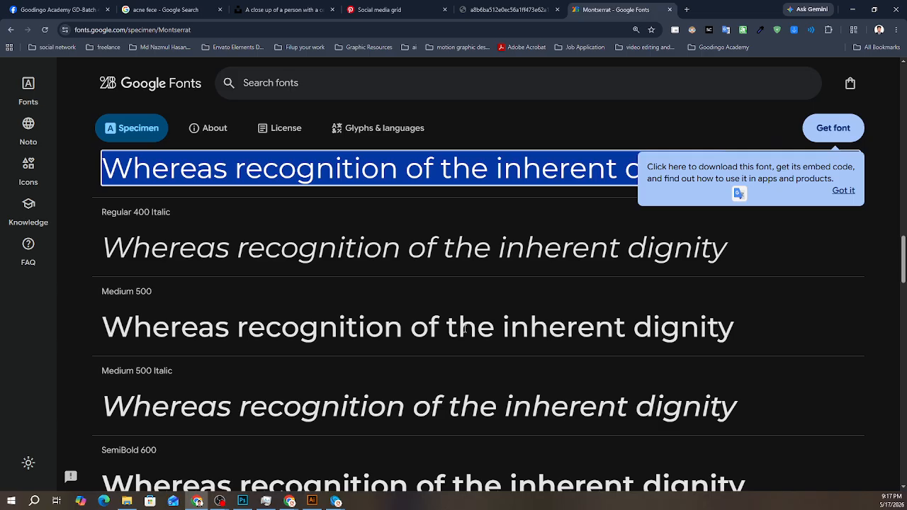
triple_click(465, 330)
scroll(102, 330, down, 4)
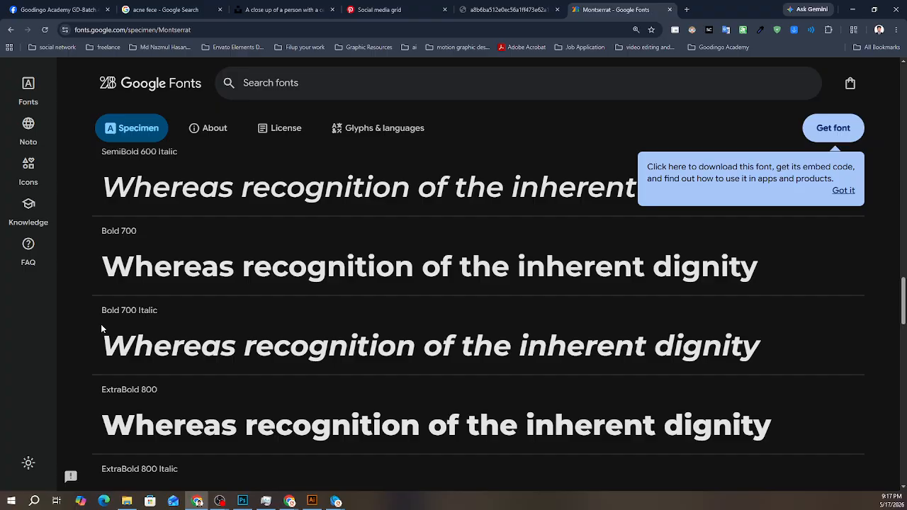
scroll(101, 328, down, 5)
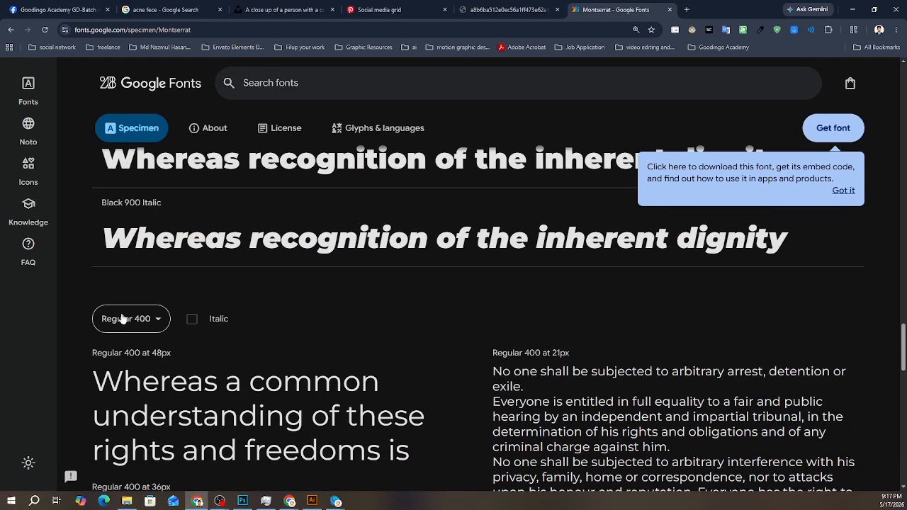
scroll(263, 280, down, 1)
scroll(263, 279, up, 4)
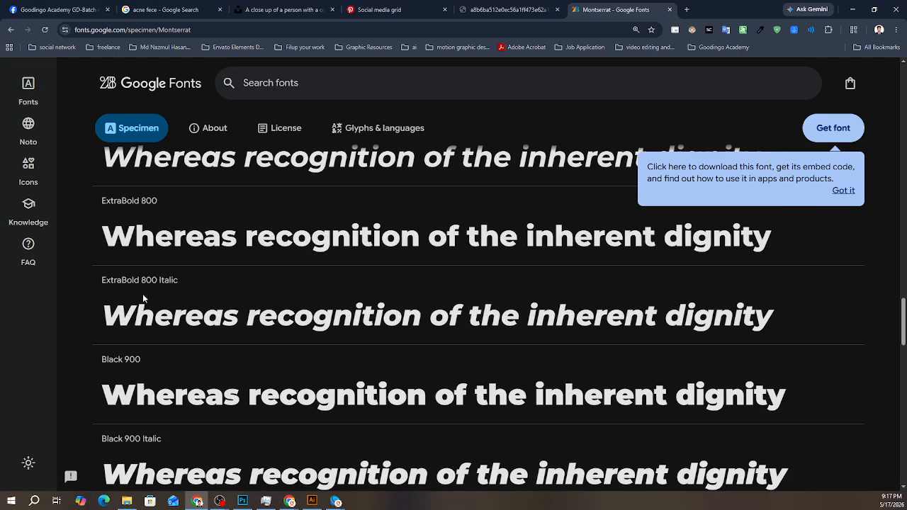
- Switch to Photoshop and check which styles the current Anja Eliane font offers
click(243, 501)
click(570, 134)
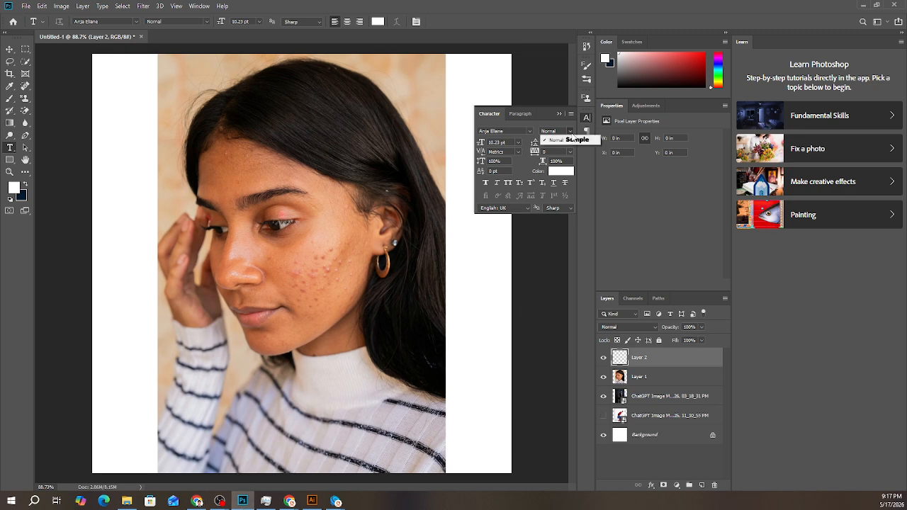
click(570, 133)
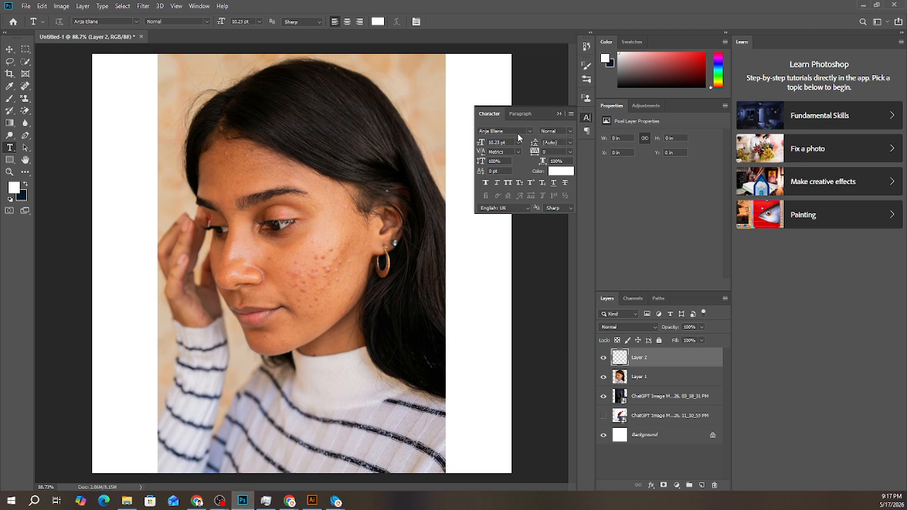
- Browse the installed font list, expanding the Aller family to examine its styles and looking through the Amader Shomoy and neighbouring fonts
click(529, 133)
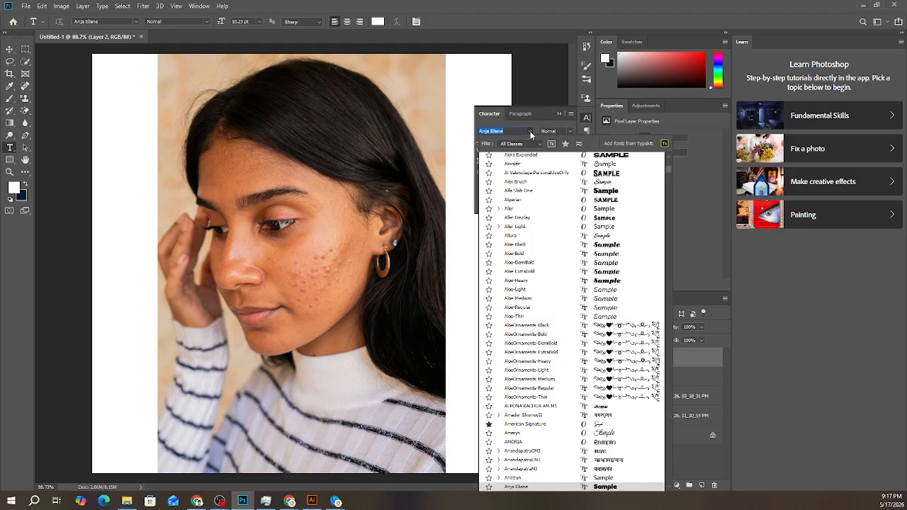
click(530, 133)
click(530, 133)
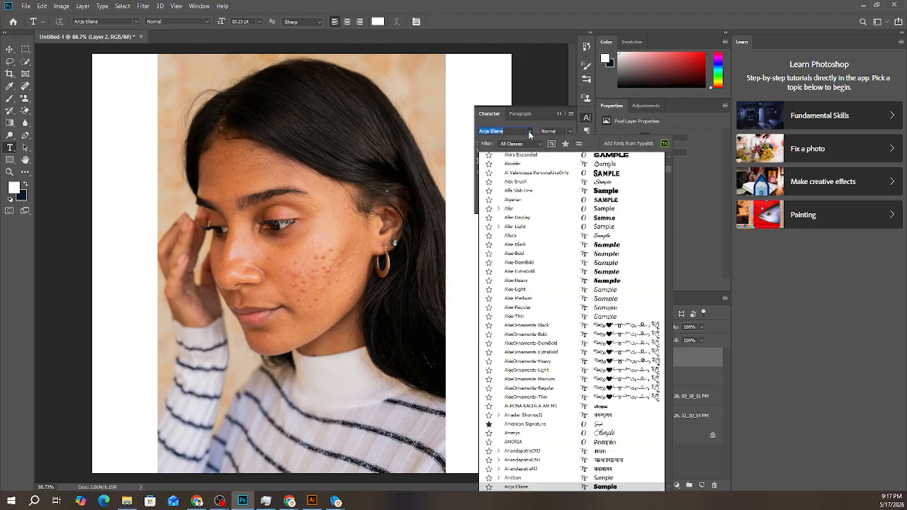
click(500, 210)
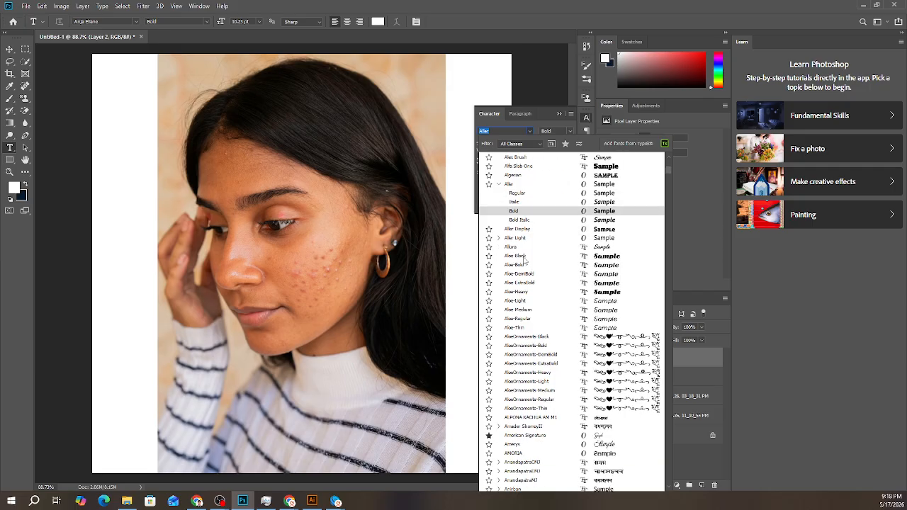
scroll(514, 298, down, 5)
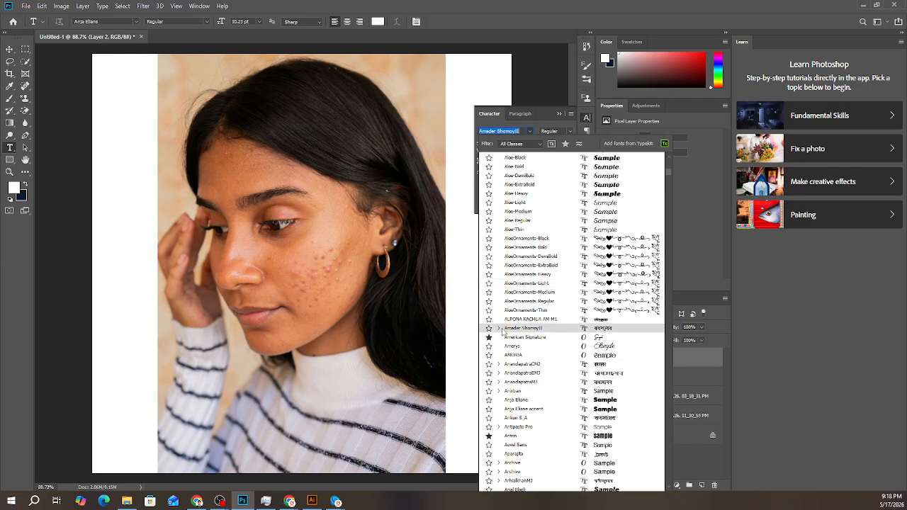
click(499, 329)
scroll(505, 350, down, 3)
scroll(510, 354, down, 6)
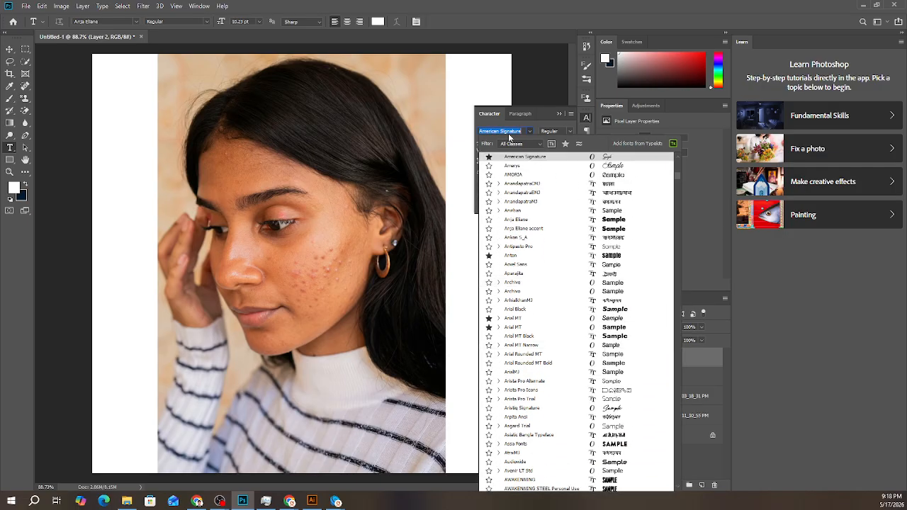
- Search the installed fonts for "pap" and shorten the search term to widen the list again
text(p)
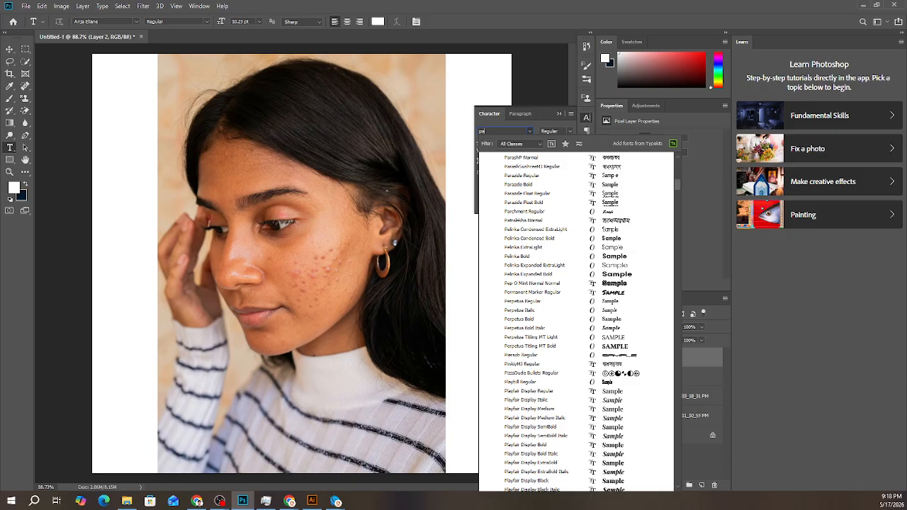
text(ap)
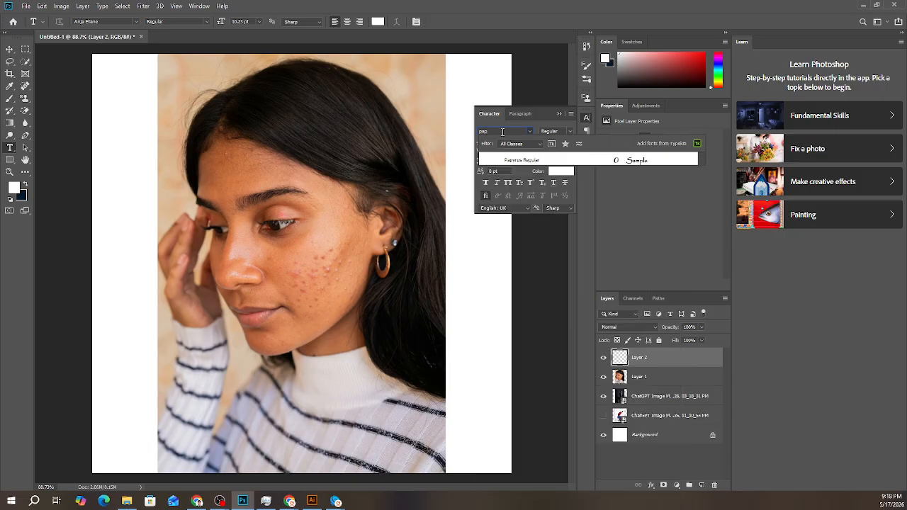
key(BackSpace)
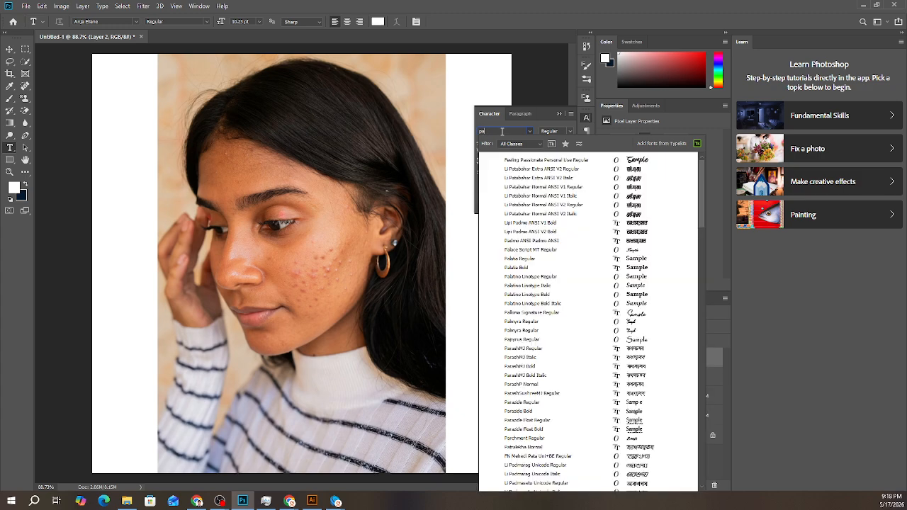
key(BackSpace)
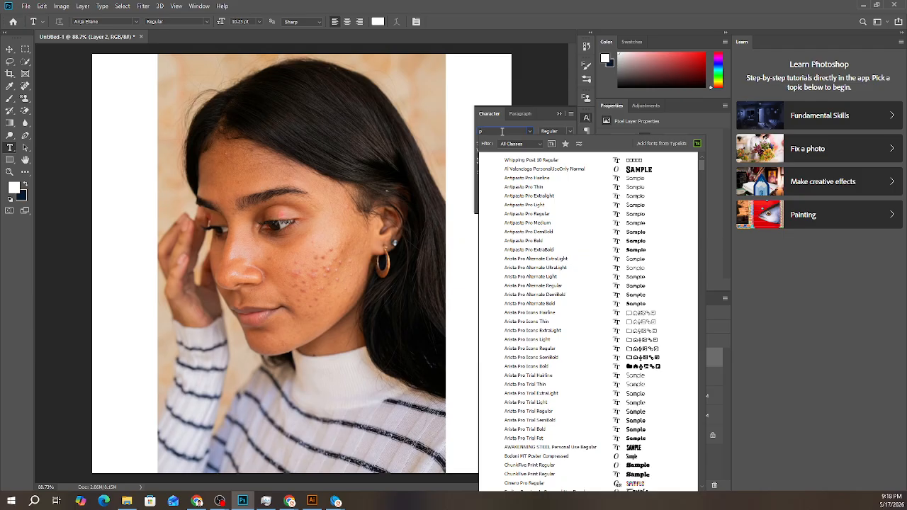
- Search the installed fonts for "mon" and examine the listed Montserrat styles
text(mon)
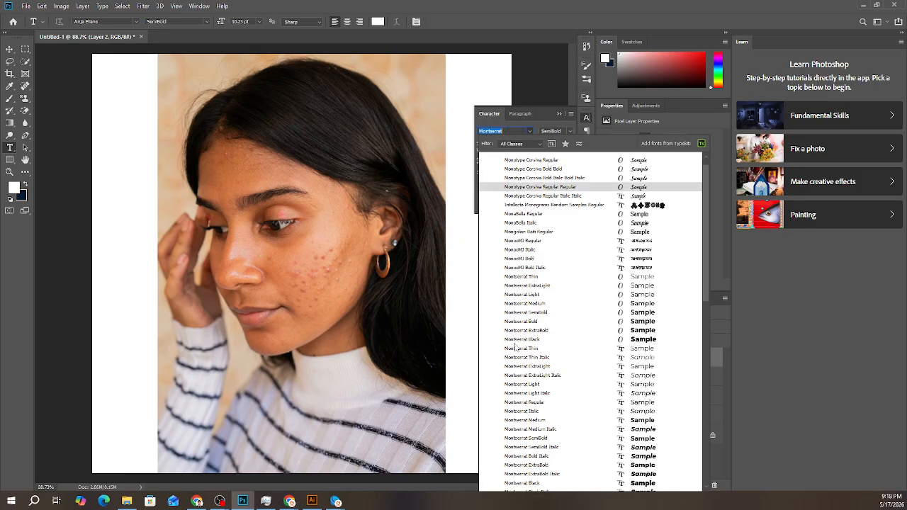
scroll(521, 345, down, 2)
scroll(532, 291, up, 2)
- Clear the font search, choose Open Sans and examine its styles from Light to Extrabold Italic
key(BackSpace)
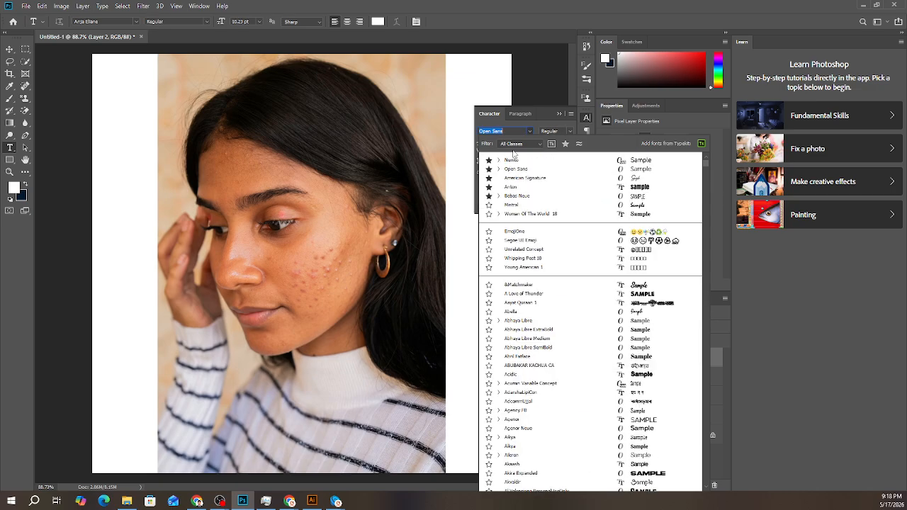
click(530, 131)
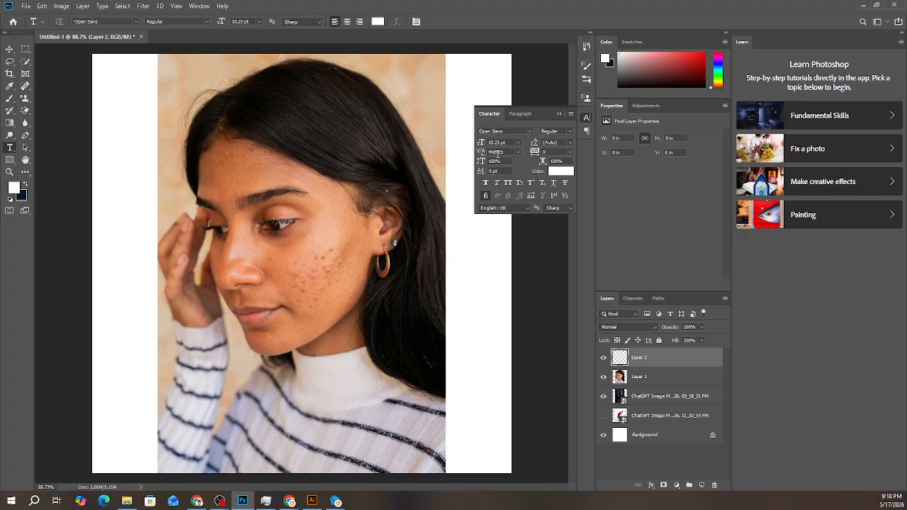
click(571, 132)
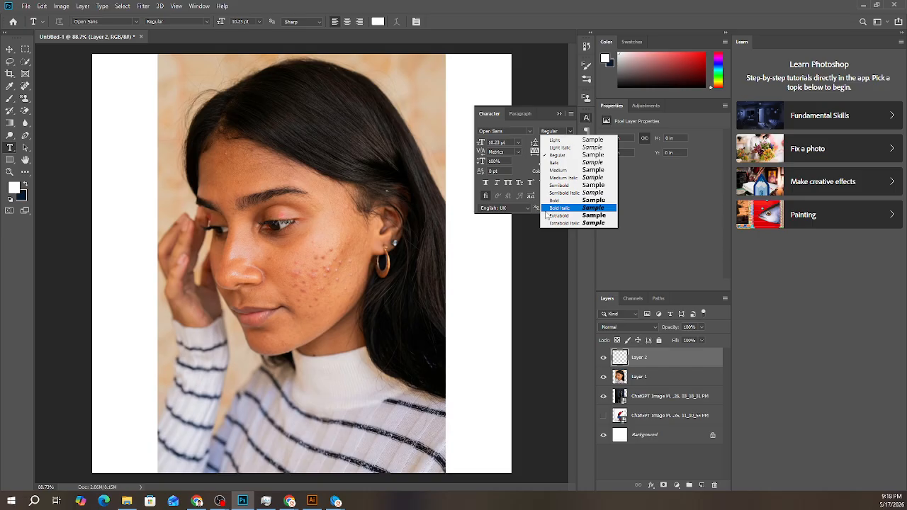
- Switch to Chrome, view the Pinterest social media grid and examine the fonts used across the enlarged Netroots designs
click(197, 501)
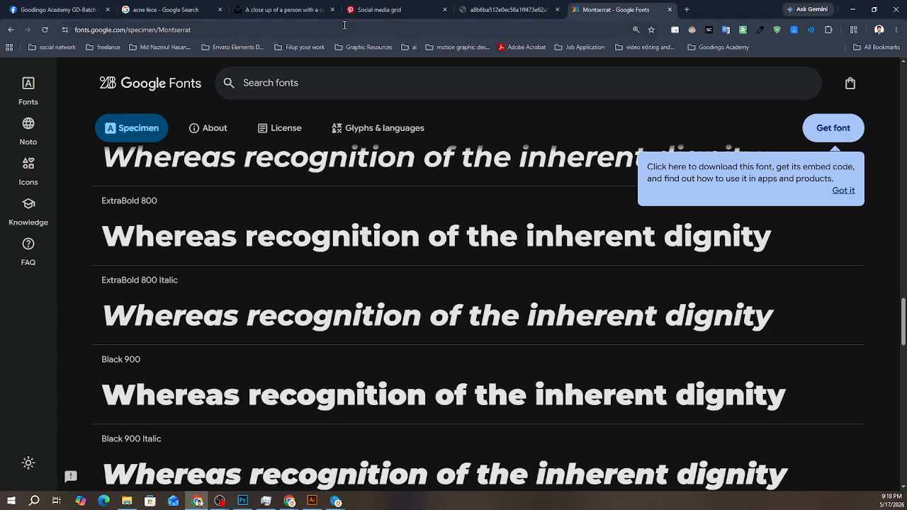
click(415, 9)
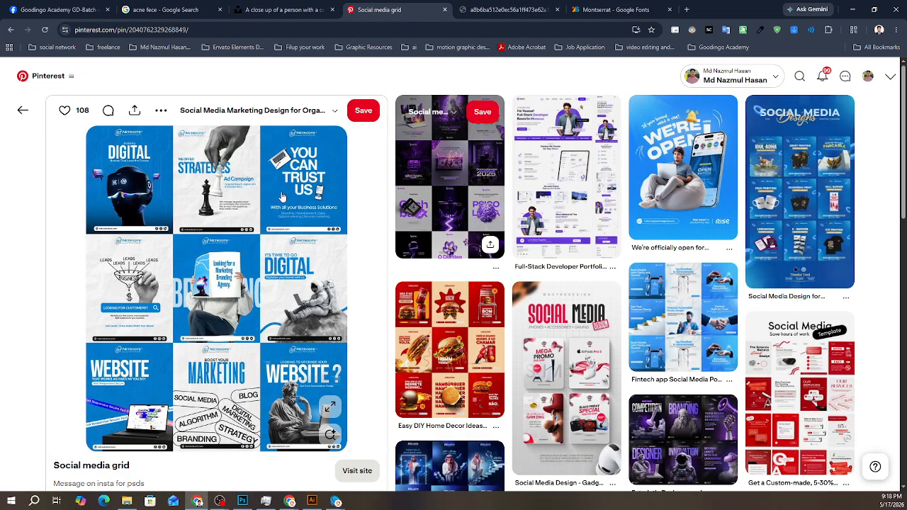
click(508, 9)
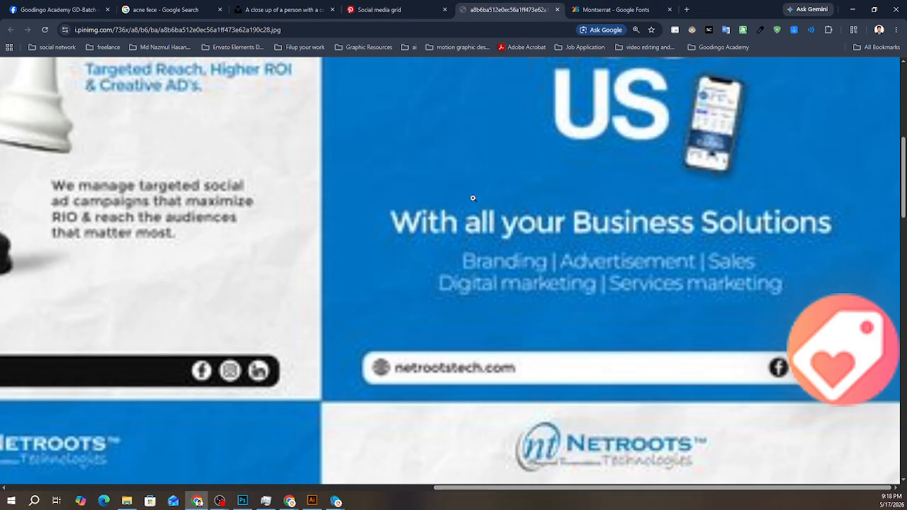
click(561, 272)
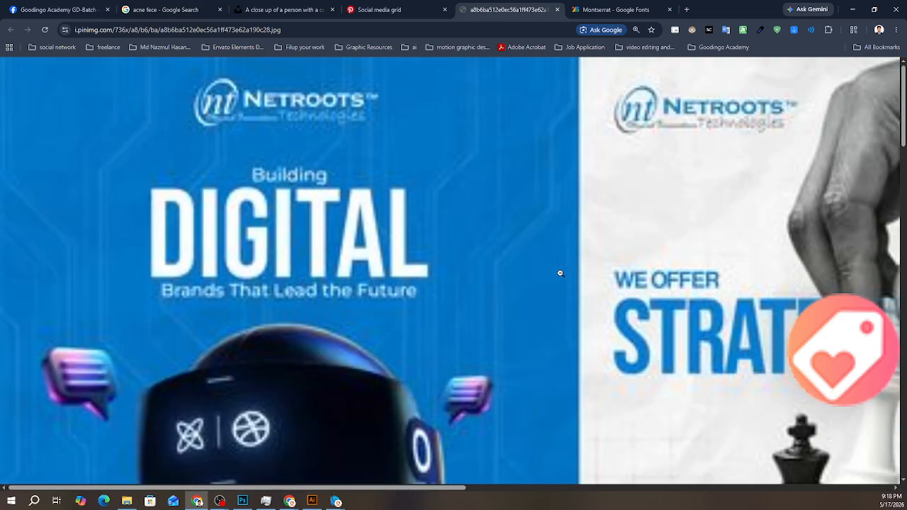
click(282, 344)
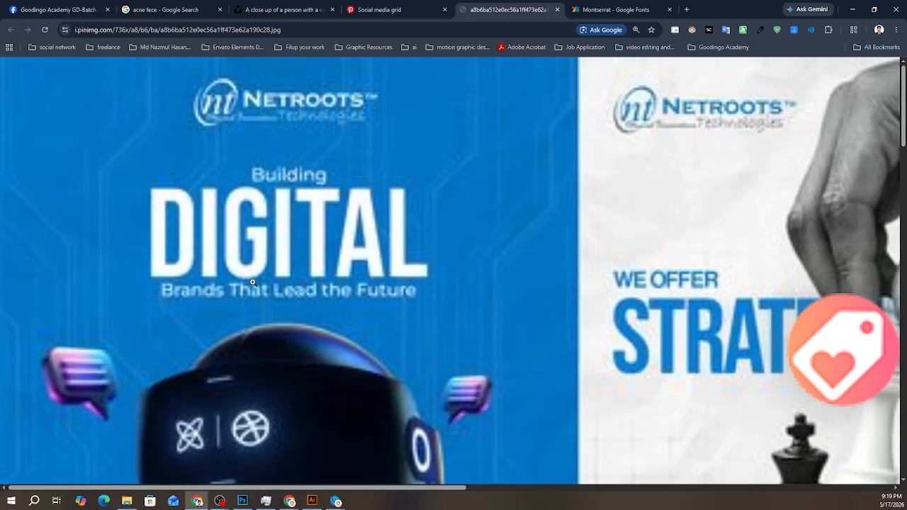
ctrl+scroll(252, 283, down, 3)
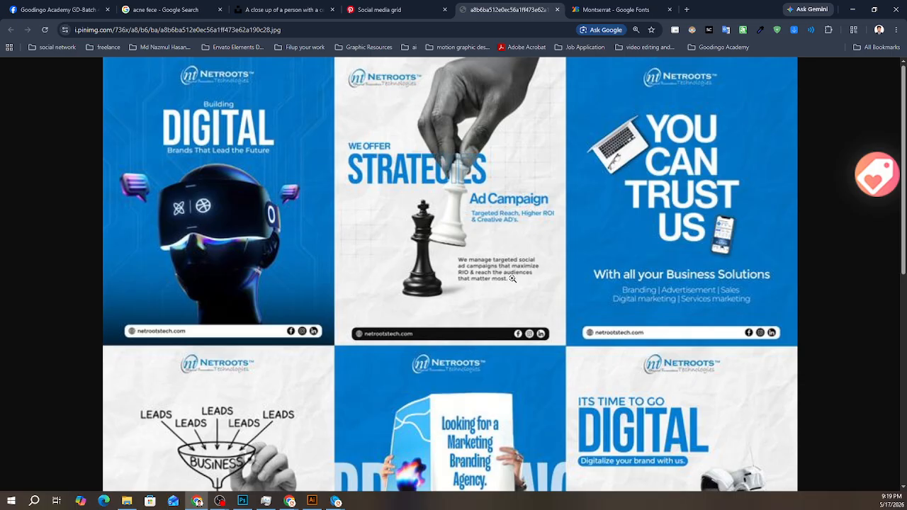
scroll(512, 278, down, 6)
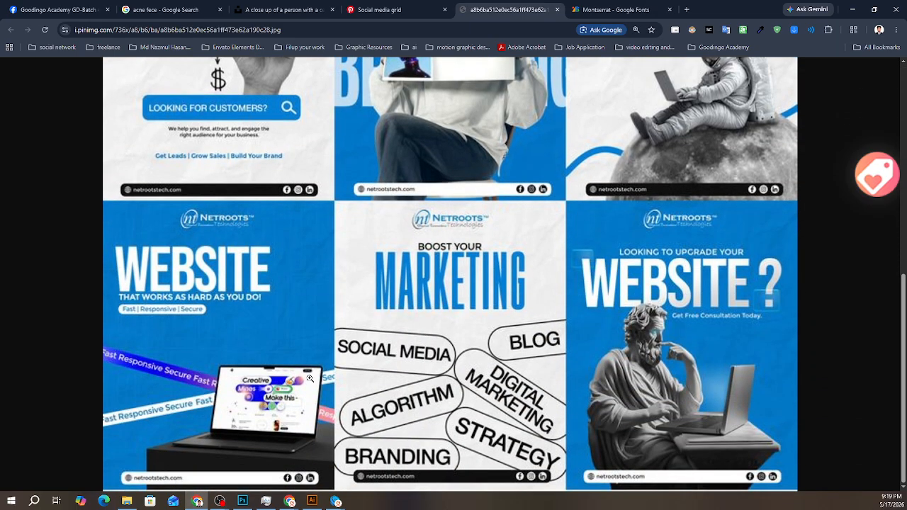
- Return to Photoshop, set the font to Bebas Neue and review its styles from Thin to Bold
click(242, 501)
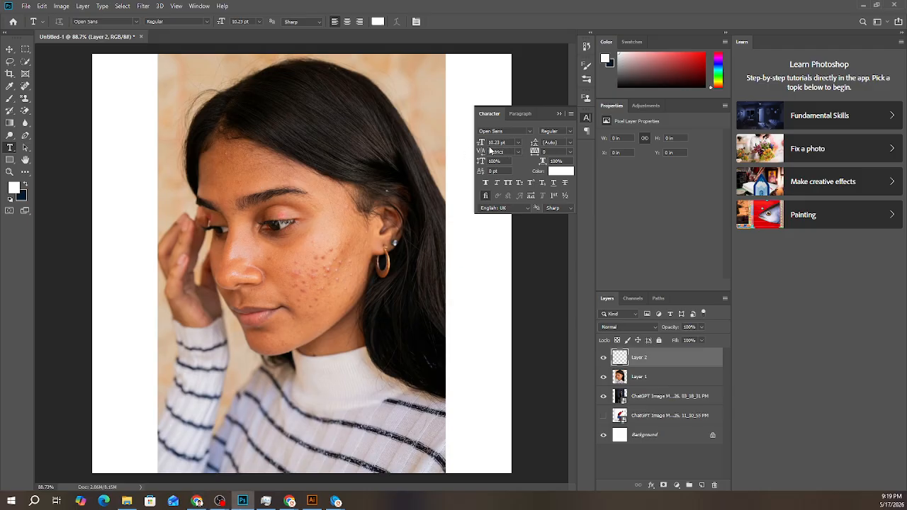
click(530, 132)
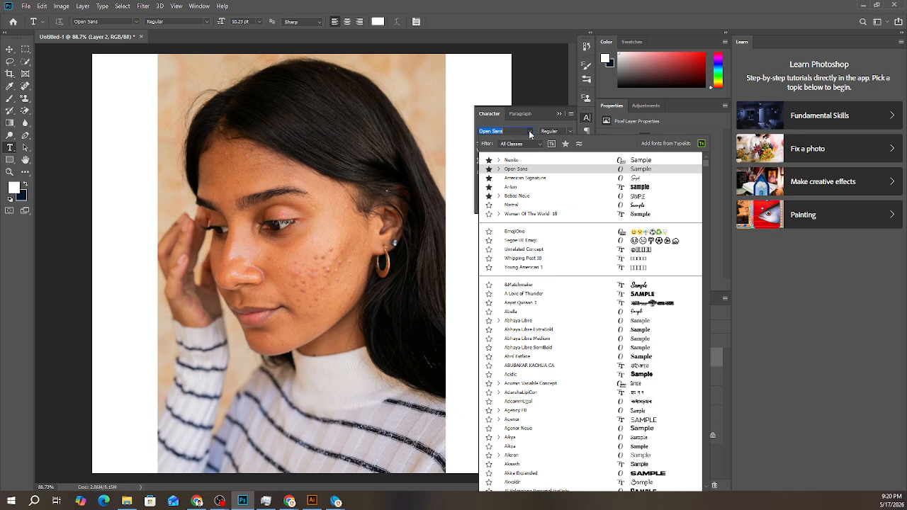
scroll(540, 308, down, 2)
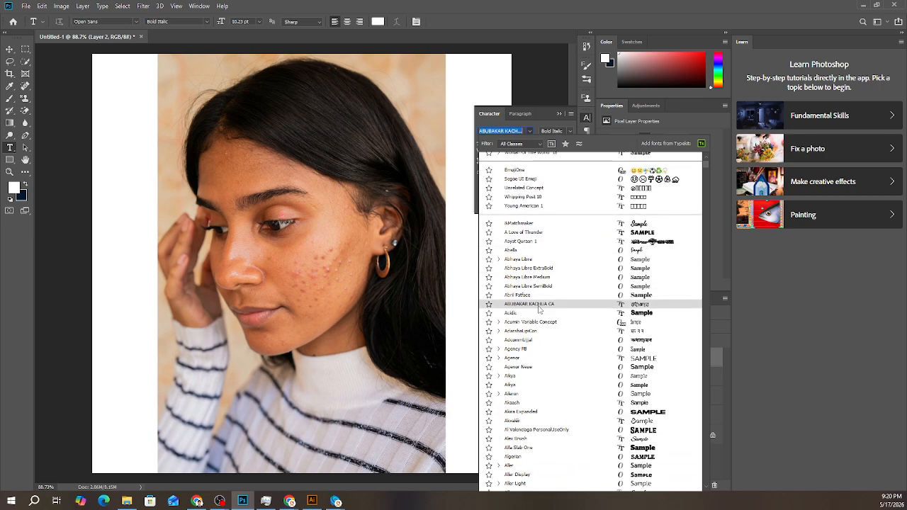
scroll(523, 219, up, 2)
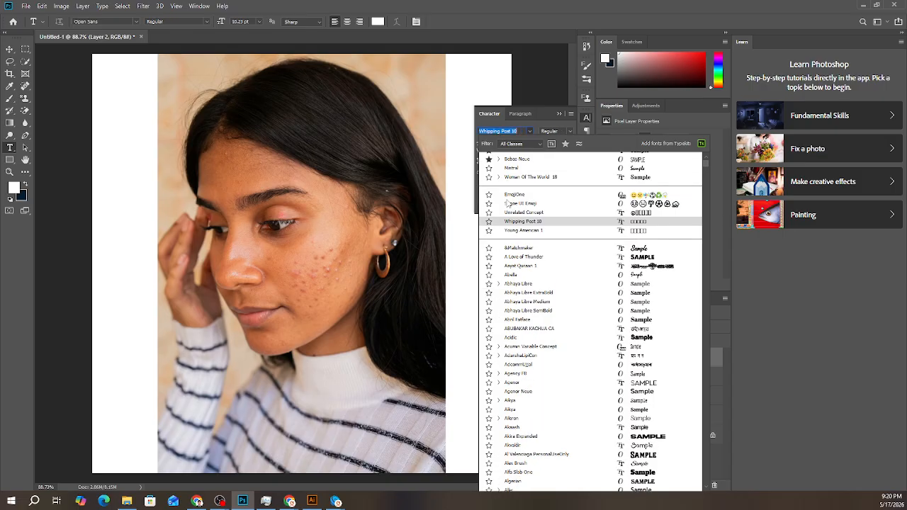
click(524, 189)
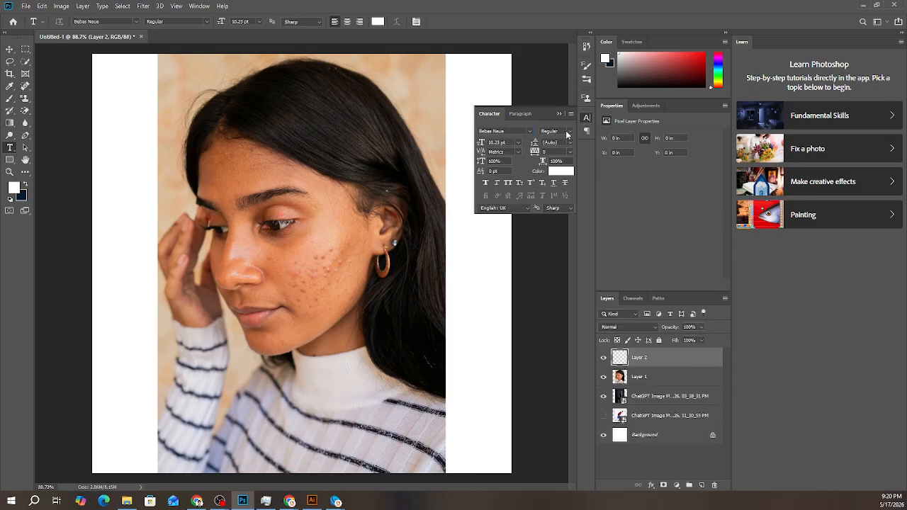
click(567, 132)
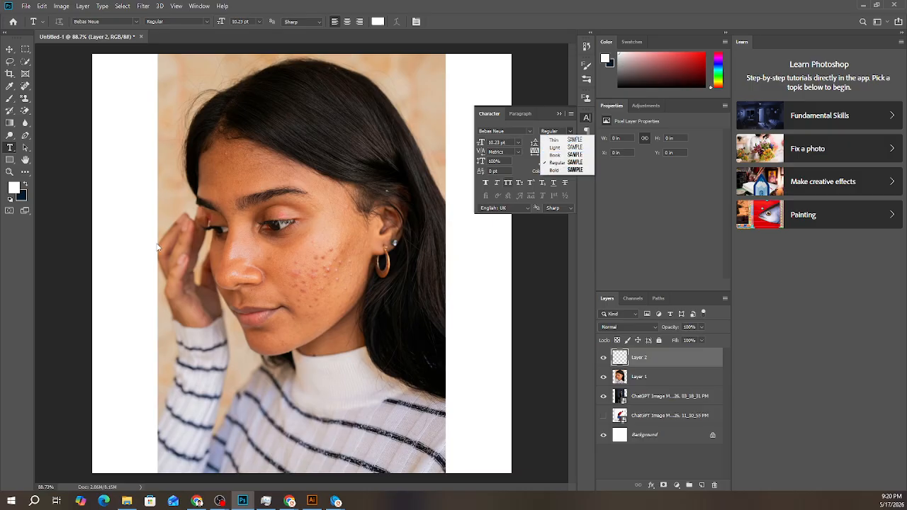
- Place a Lorem Ipsum text line on the portrait's eyebrow area, and hide the portrait and the visible ChatGPT image layer
click(11, 149)
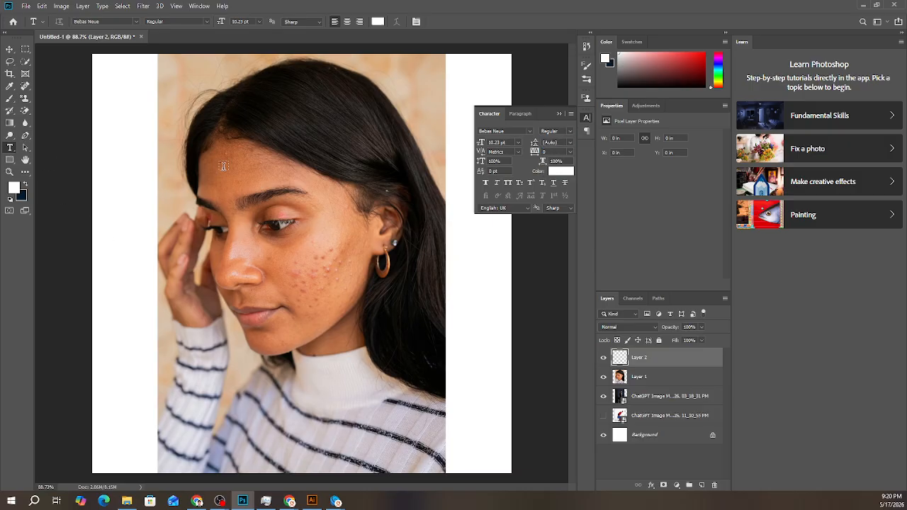
click(245, 210)
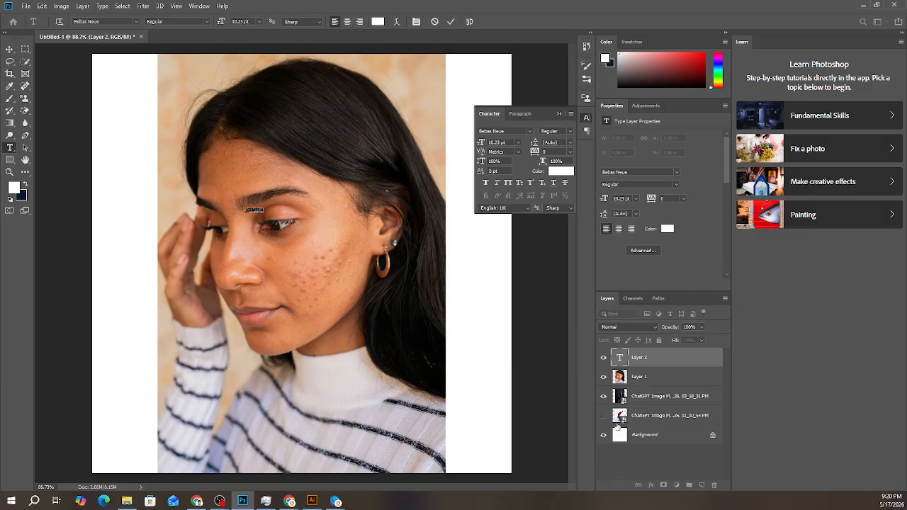
click(602, 397)
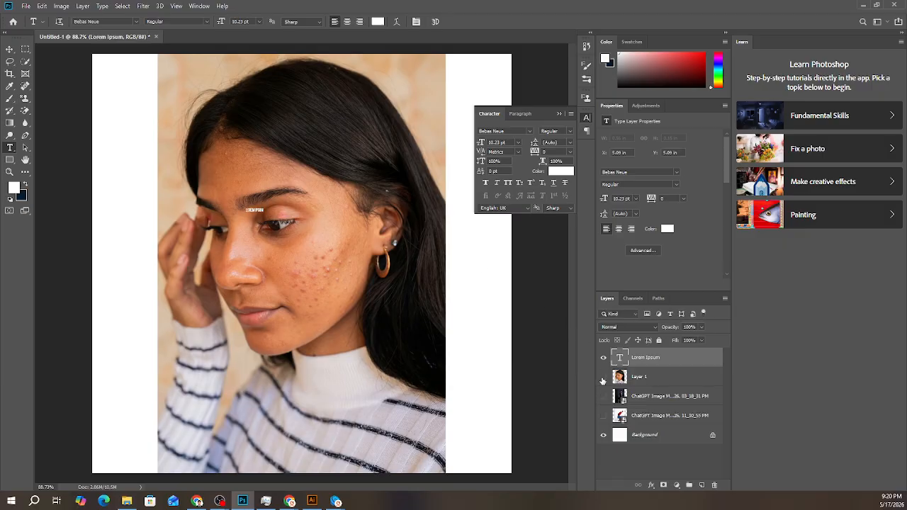
click(604, 376)
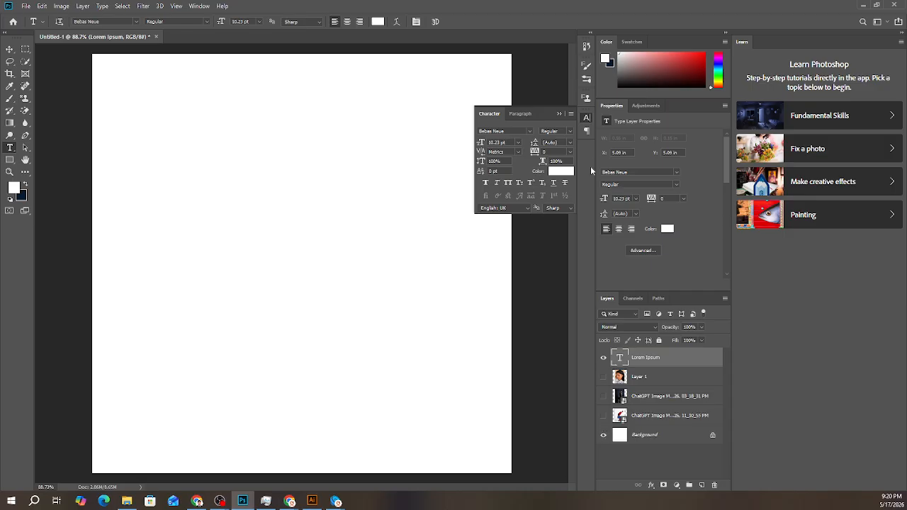
- Set the Lorem Ipsum text color to black (000000)
click(664, 229)
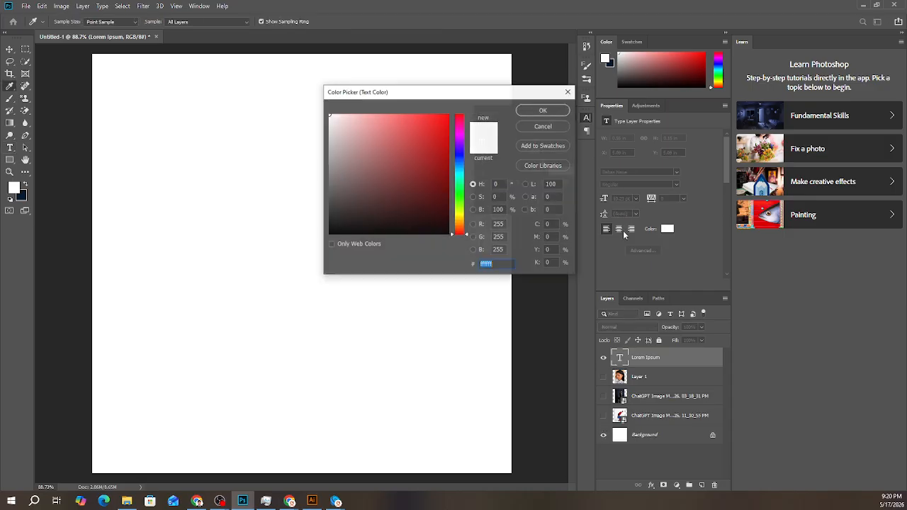
text(000000)
click(541, 110)
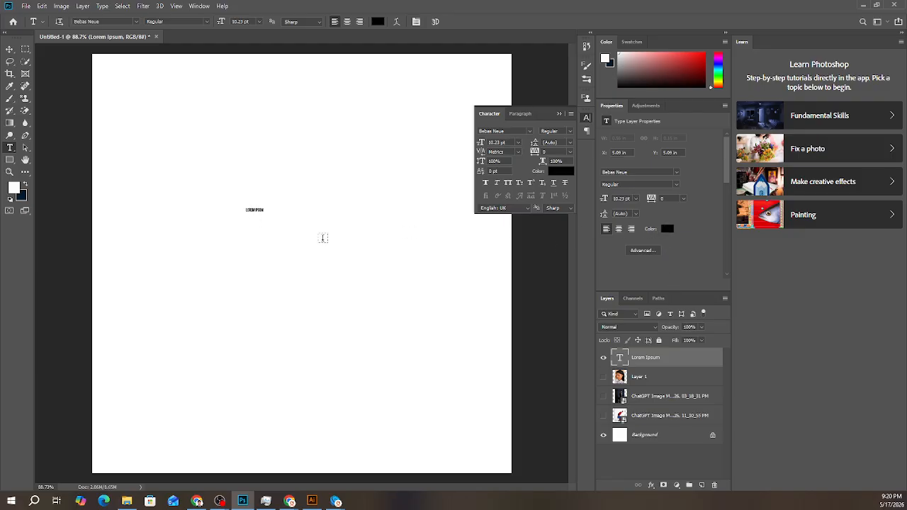
click(254, 212)
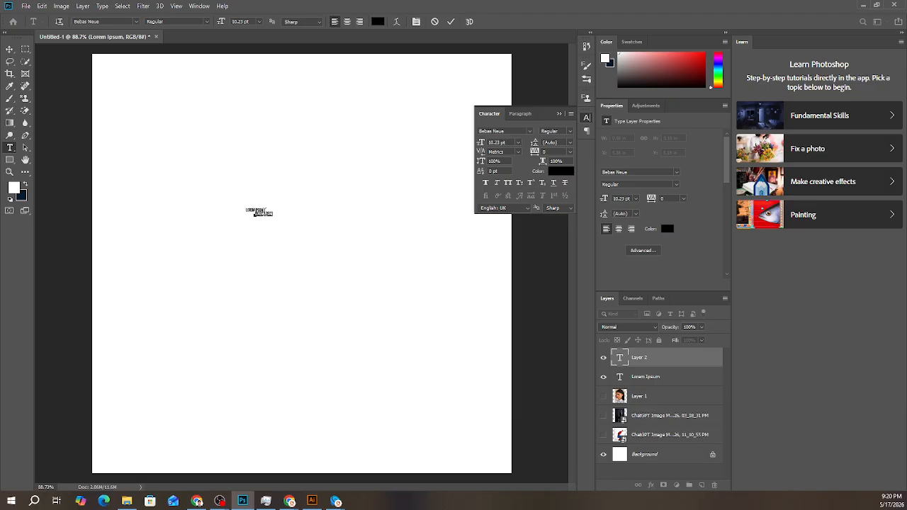
click(451, 22)
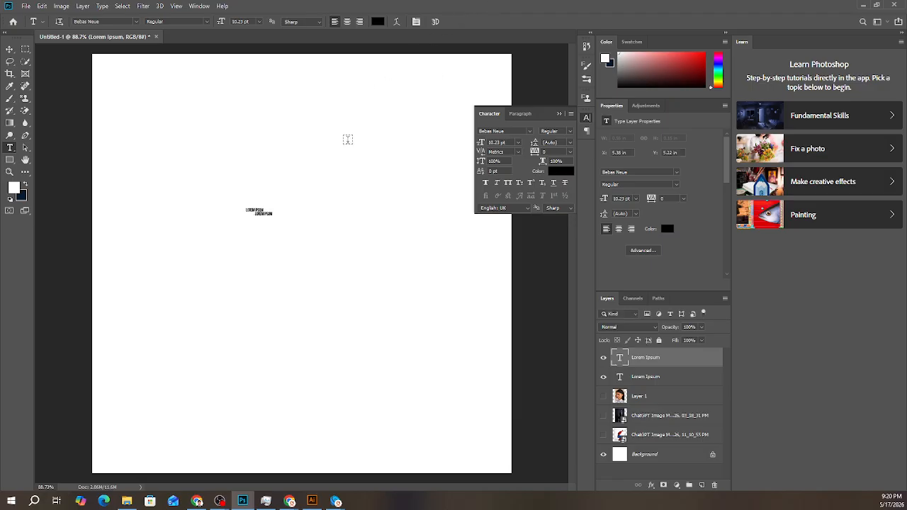
click(257, 212)
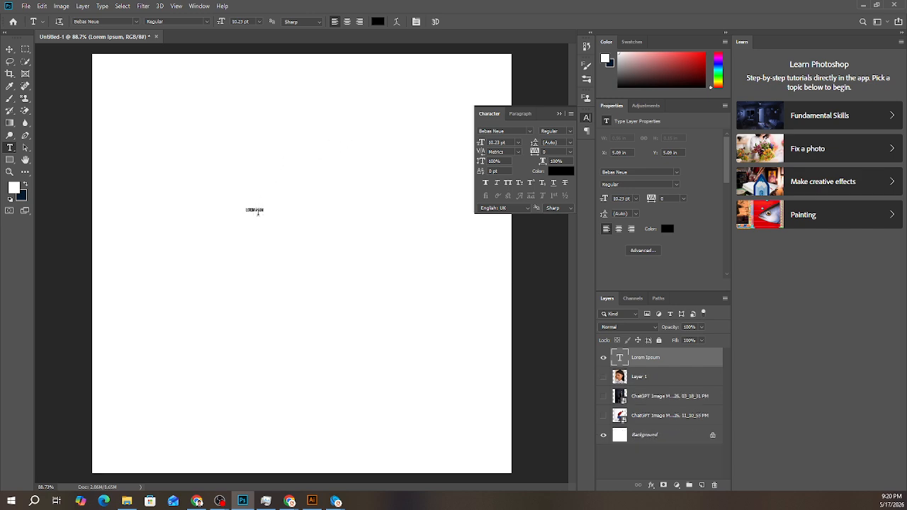
click(9, 49)
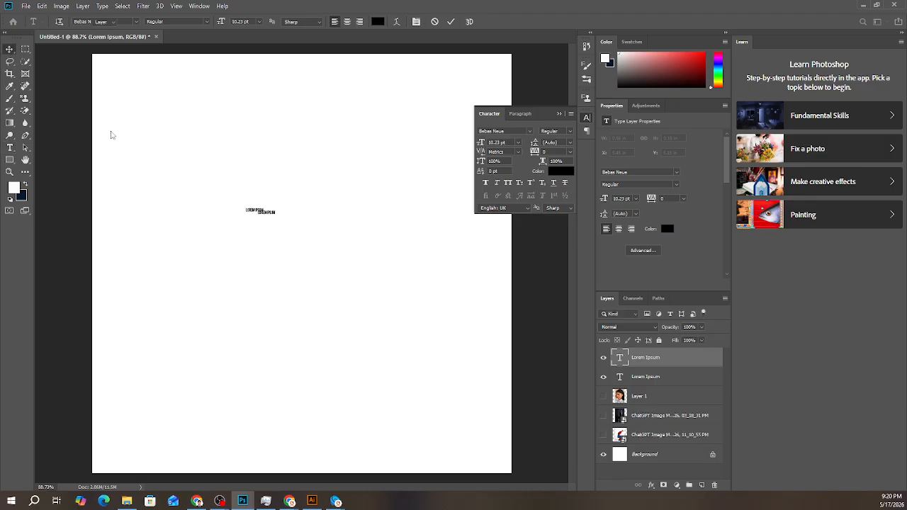
scroll(255, 213, up, 3)
scroll(276, 221, up, 1)
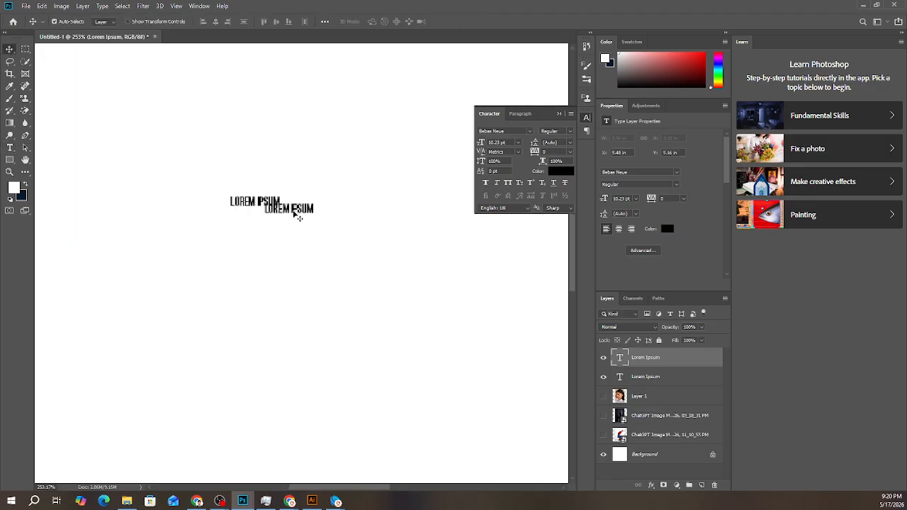
key(ctrl+z)
click(264, 196)
click(269, 204)
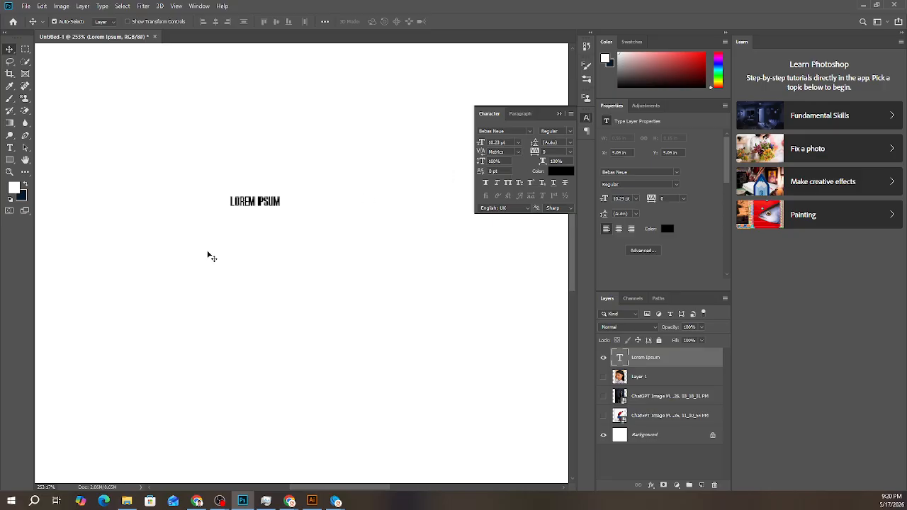
scroll(261, 260, down, 4)
scroll(261, 259, down, 3)
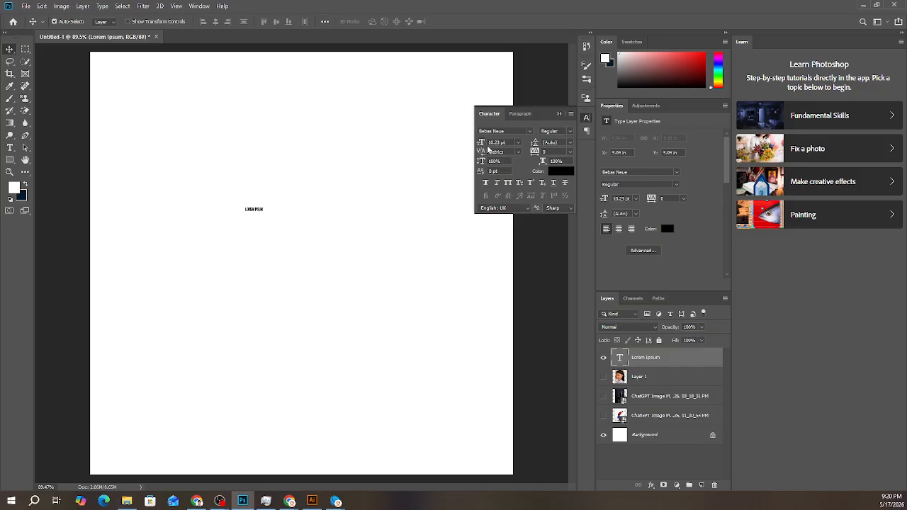
- Set the Lorem Ipsum text's font to Open Sans and review its available styles
click(499, 142)
click(531, 131)
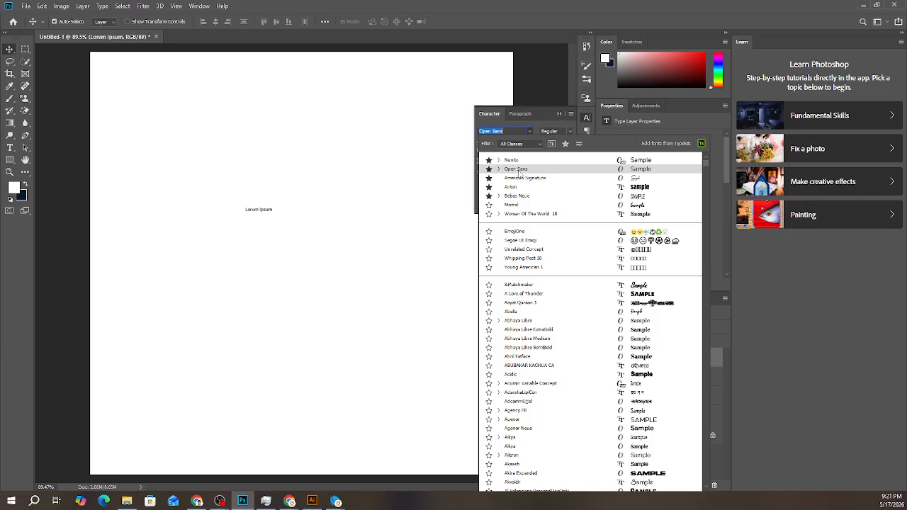
click(522, 169)
click(572, 133)
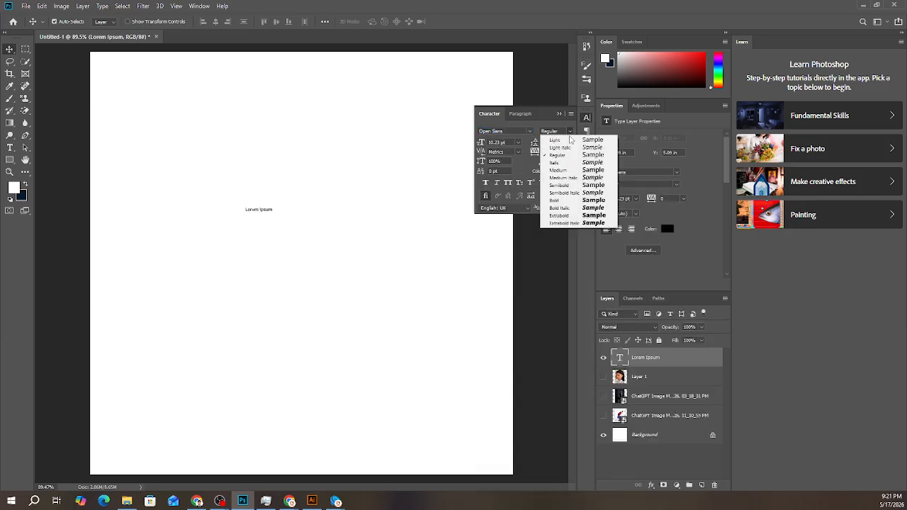
click(537, 154)
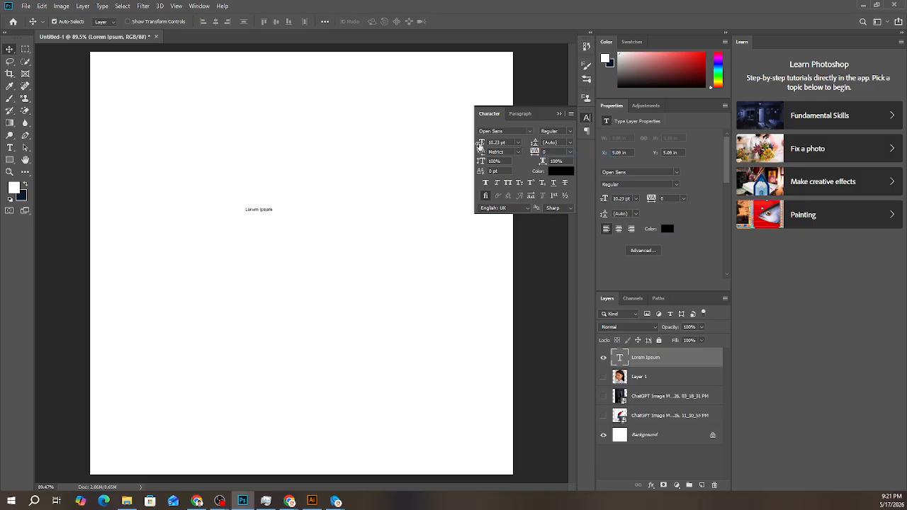
- Replace the Lorem Ipsum text with "Batch 46" and commit the edit
click(635, 377)
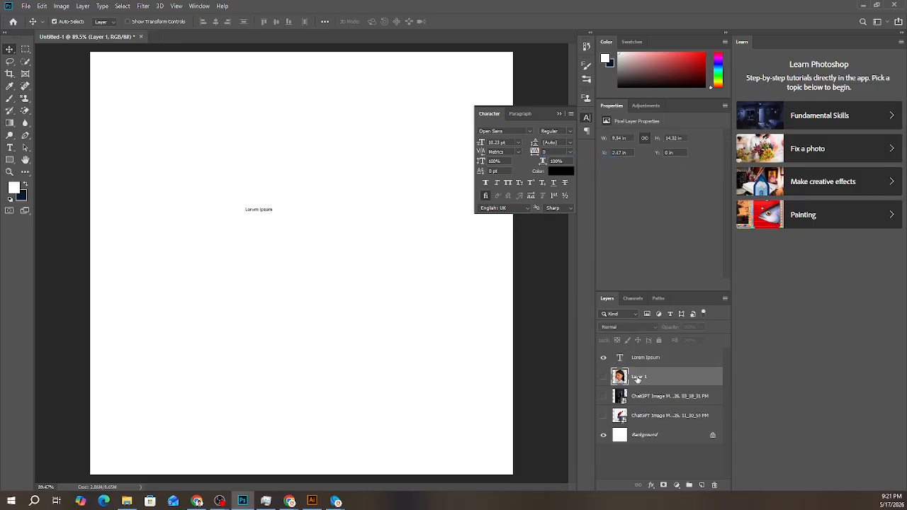
click(642, 360)
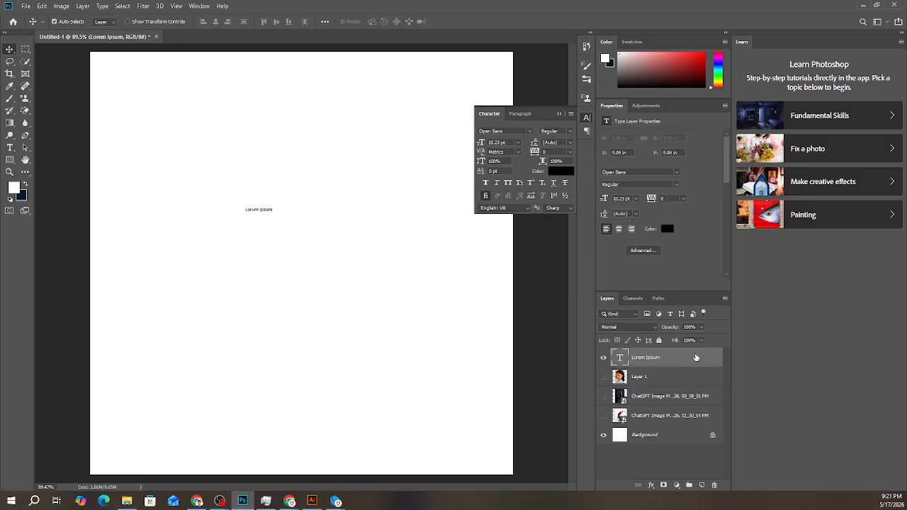
double_click(261, 210)
text(asdasd)
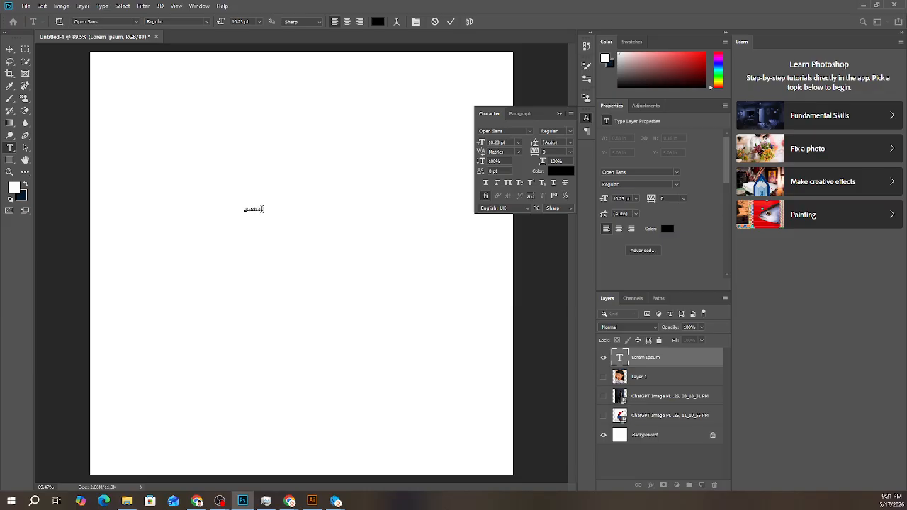
click(451, 22)
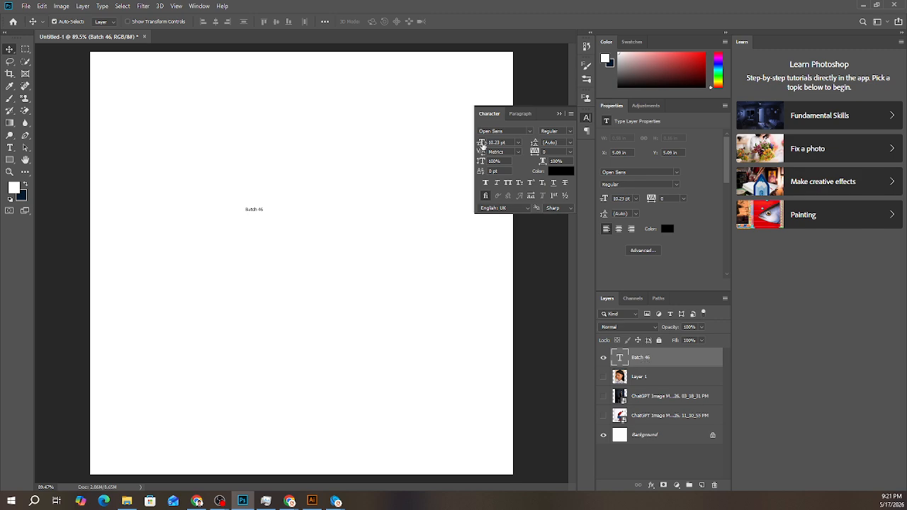
- Enlarge the Batch 46 text by setting its font size to 100 pt
drag(482, 144, 489, 155)
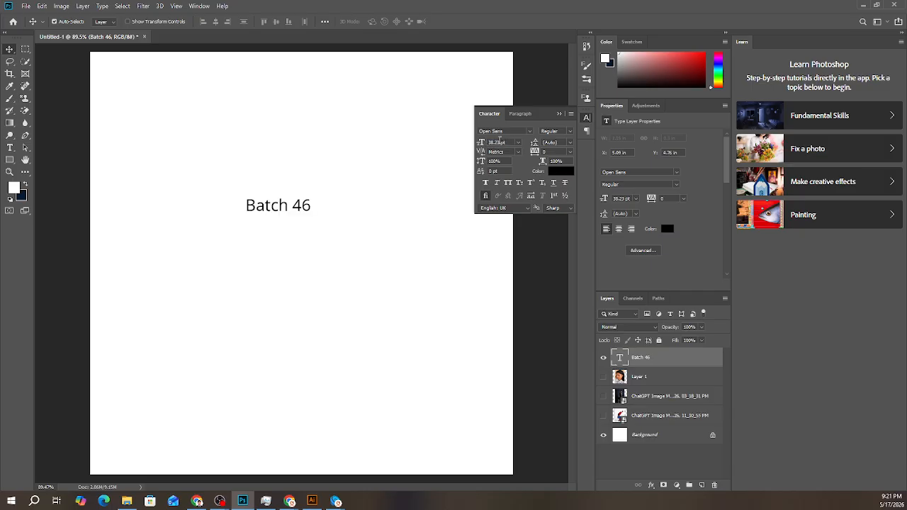
double_click(499, 142)
text(1260)
key(BackSpace)
key(BackSpace)
key(BackSpace)
text(00)
key(Return)
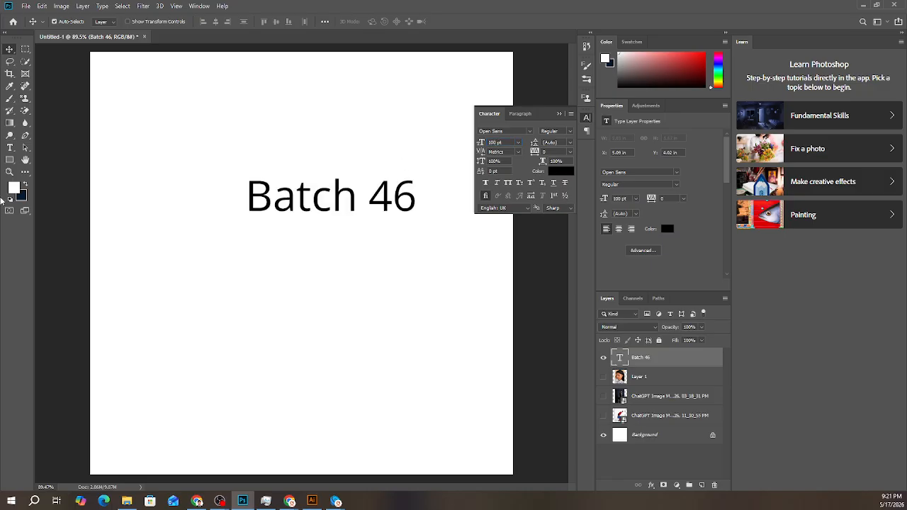
- Move the Batch 46 text to the middle of the canvas and place a duplicate directly below it
drag(337, 198, 306, 258)
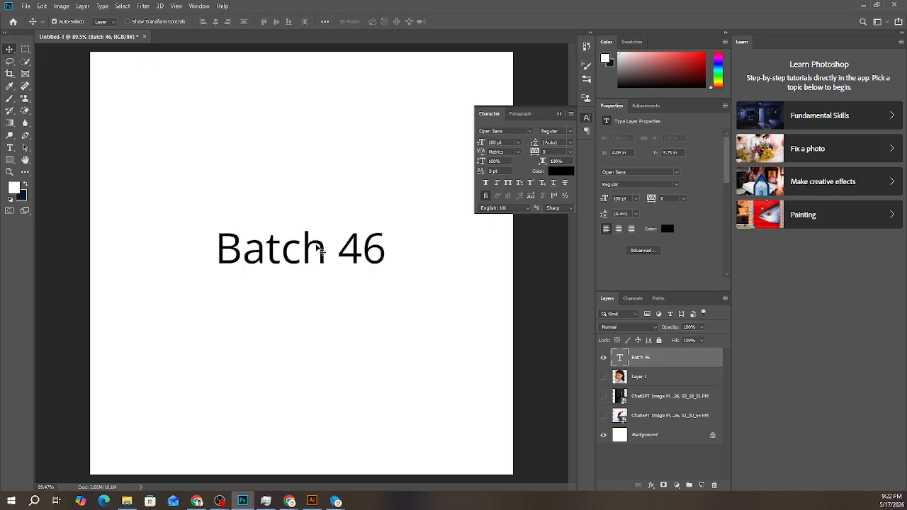
drag(312, 250, 305, 319)
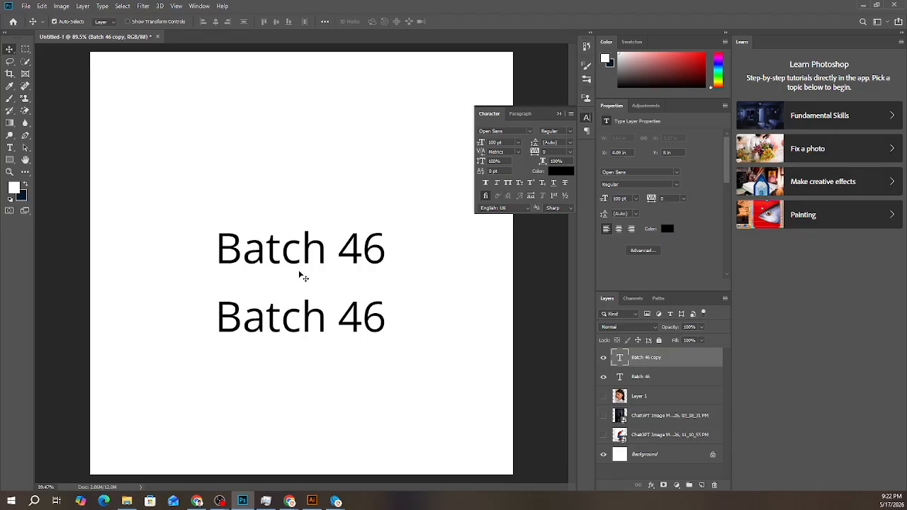
- Replace the lower copy's text with the samples "ajd" and "Badjd", clearing each one, and commit the edit
double_click(307, 323)
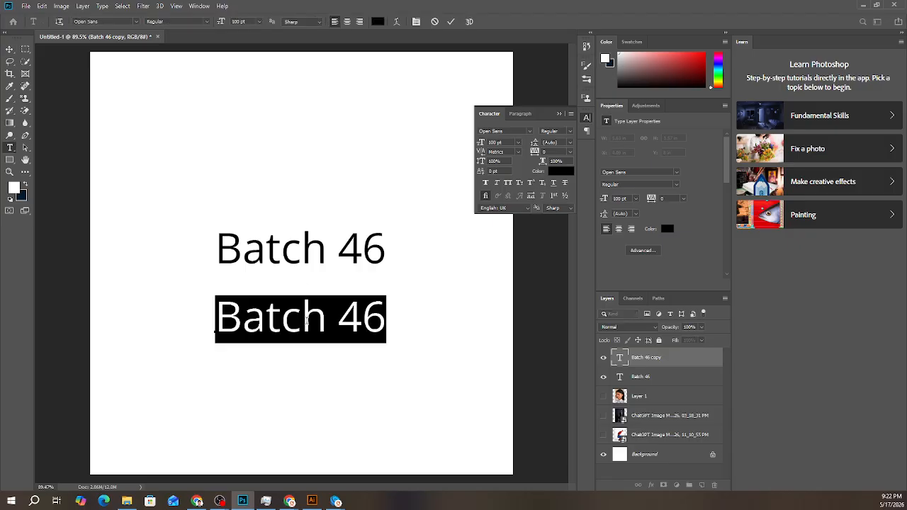
key(BackSpace)
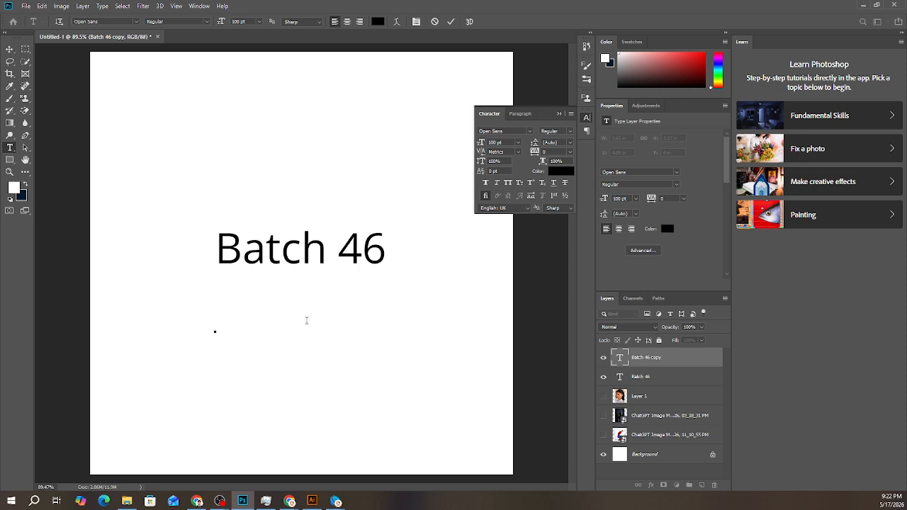
text(ajd)
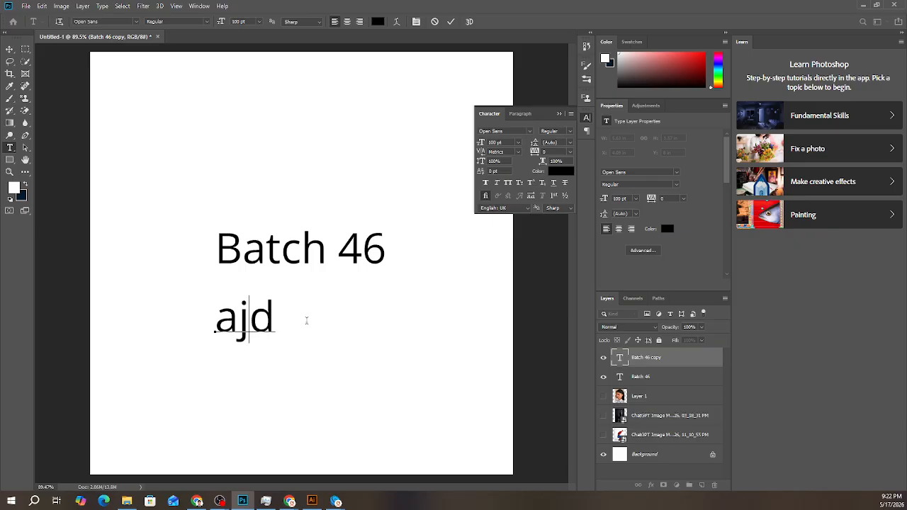
key(BackSpace)
key(BackSpace)
key(BackSpace)
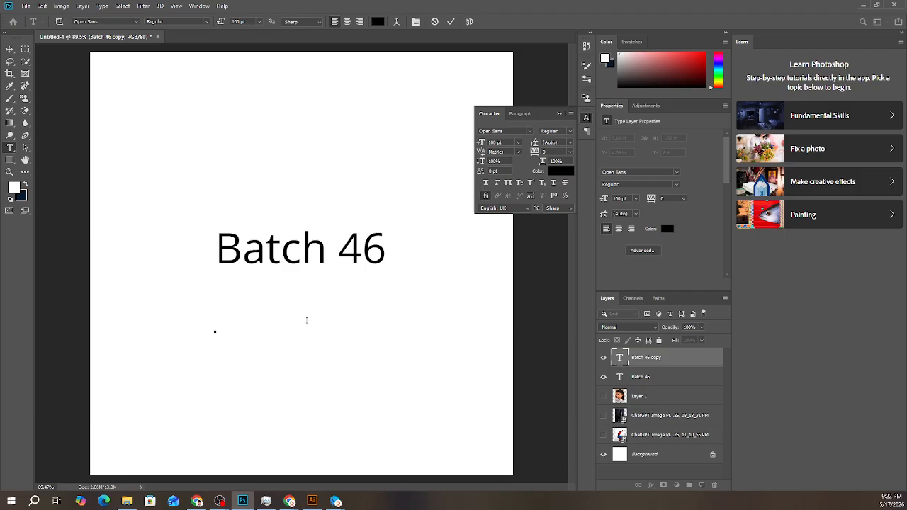
text(B)
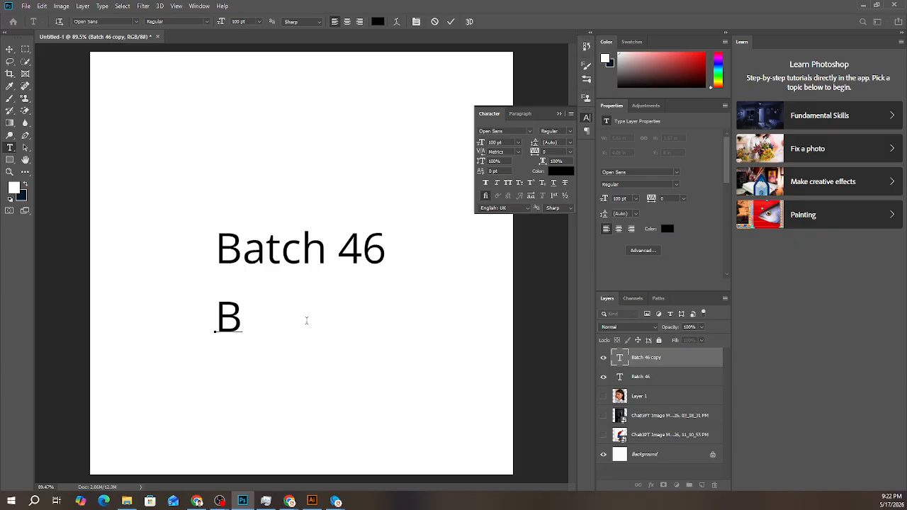
text(adjd)
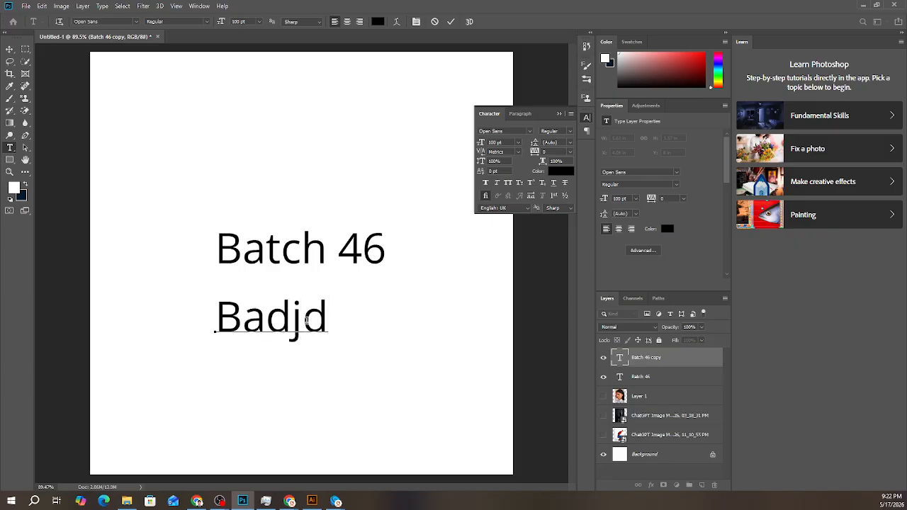
text(B)
key(BackSpace)
key(BackSpace)
key(BackSpace)
key(BackSpace)
key(BackSpace)
key(BackSpace)
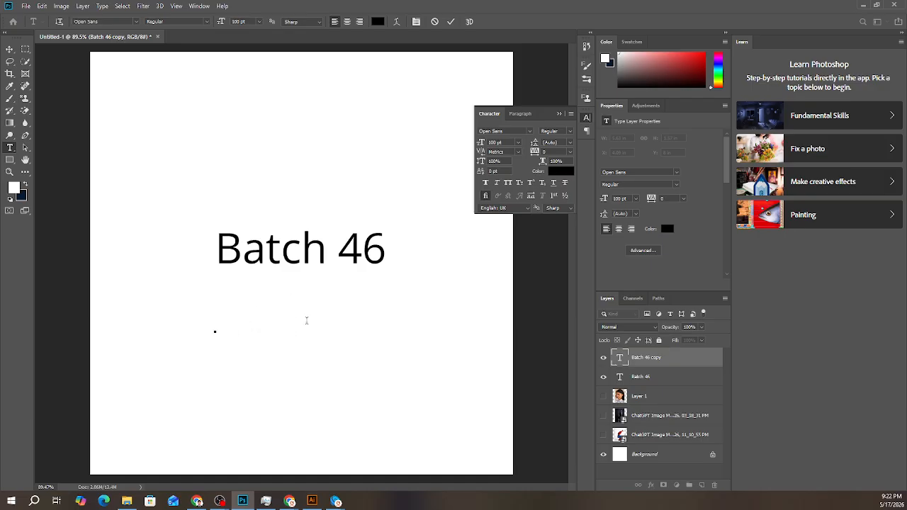
click(452, 23)
- Duplicate the remaining Batch 46 text and place the copy just below the original
key(v)
drag(288, 263, 325, 321)
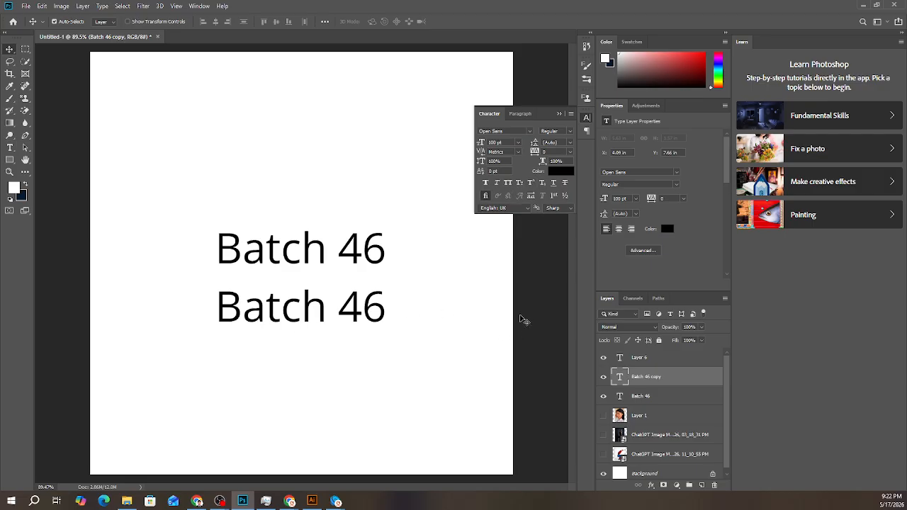
- Apply All Caps to the lower Batch 46 text, and switch it to Small Caps
click(509, 184)
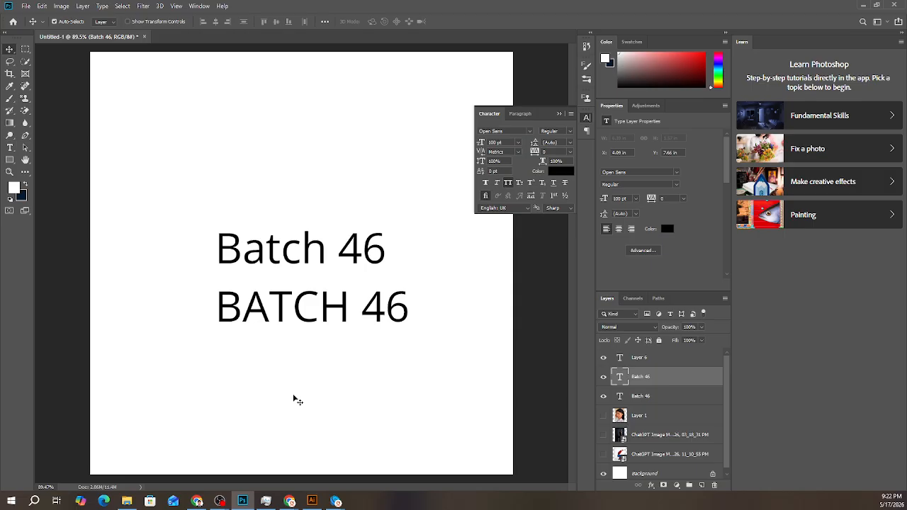
click(521, 184)
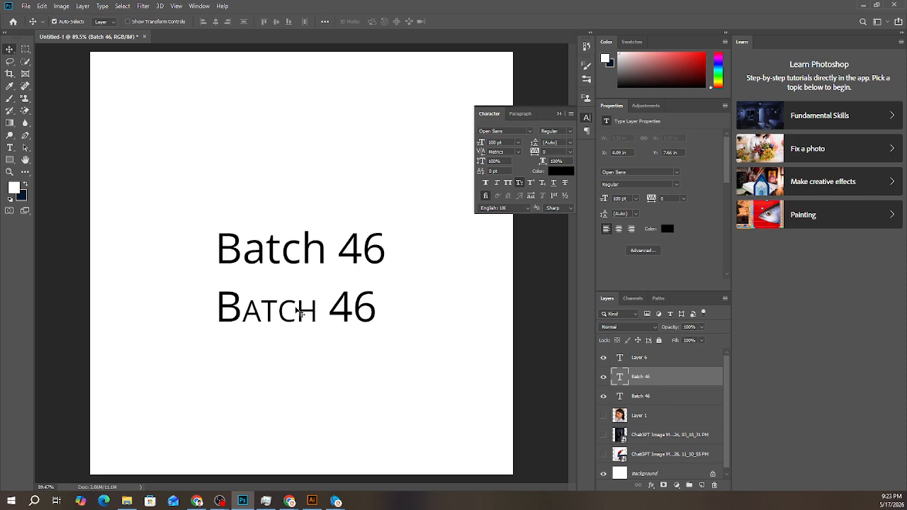
- Make only the digit 6 in the lower text a superscript and commit the edit
key(t)
click(355, 310)
drag(362, 309, 402, 302)
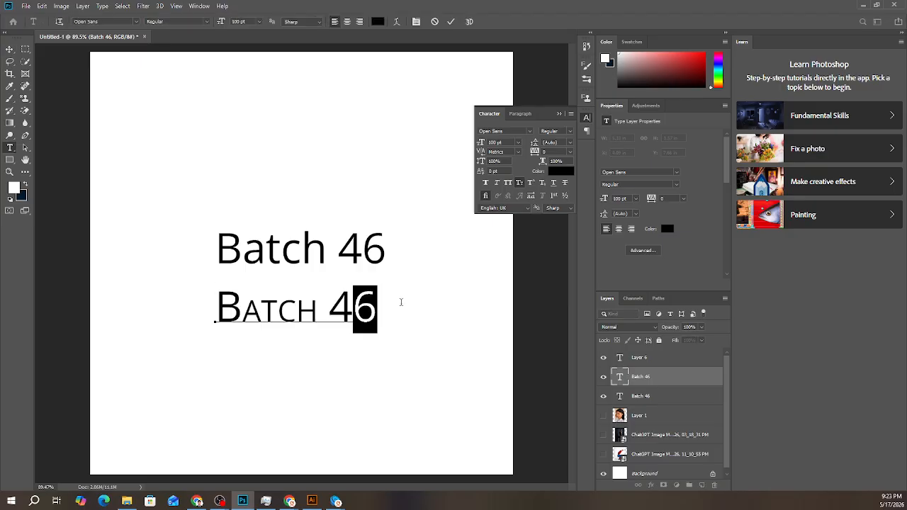
click(531, 183)
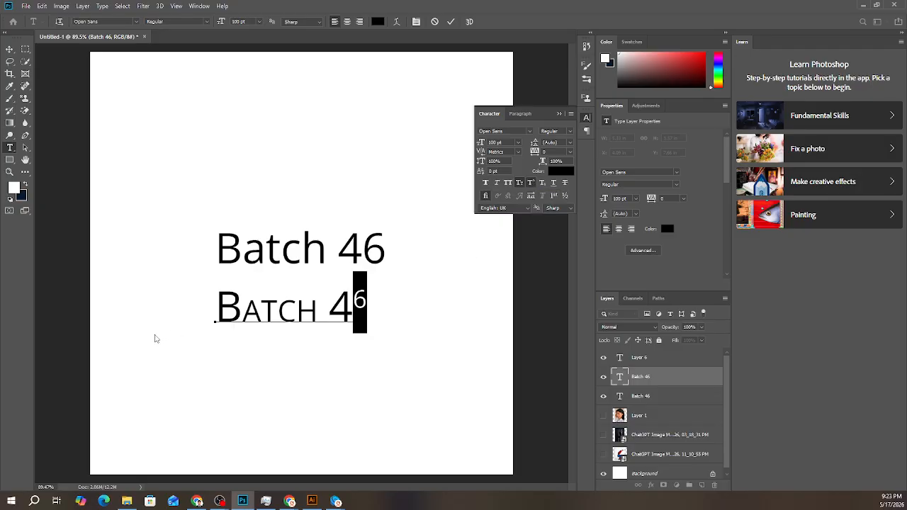
click(451, 21)
key(v)
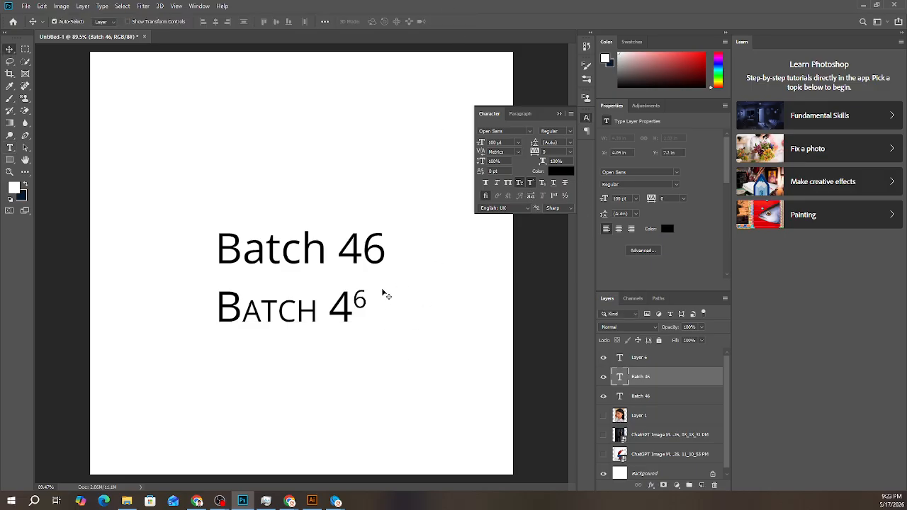
- Turn off Superscript and Small Caps on the lower text, and try Subscript on the whole line before undoing it
click(530, 183)
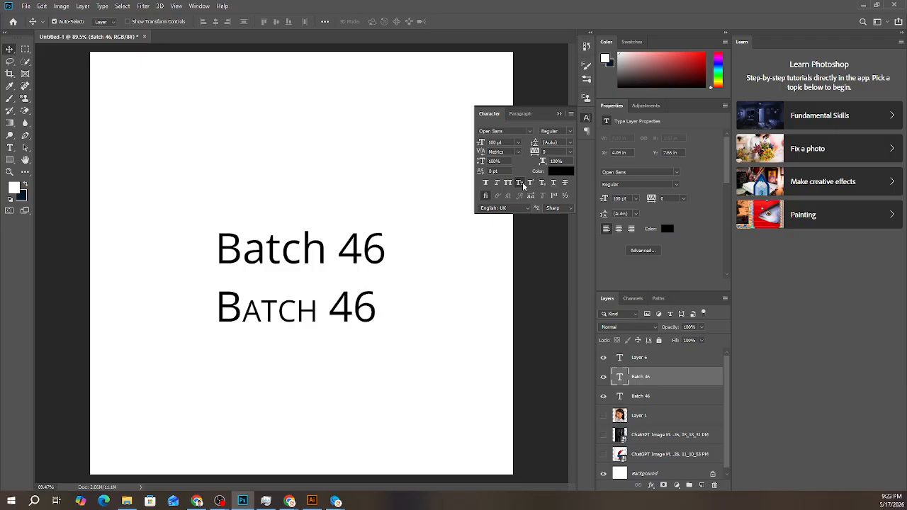
click(521, 185)
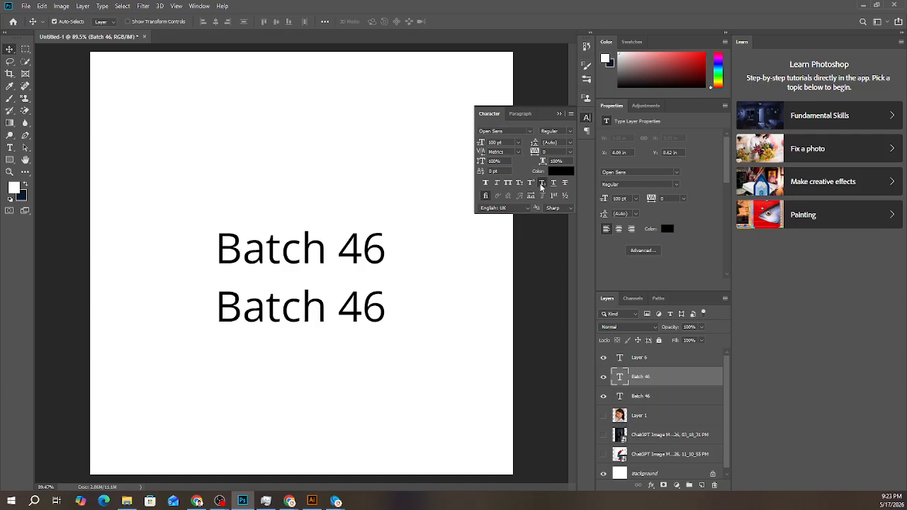
click(542, 185)
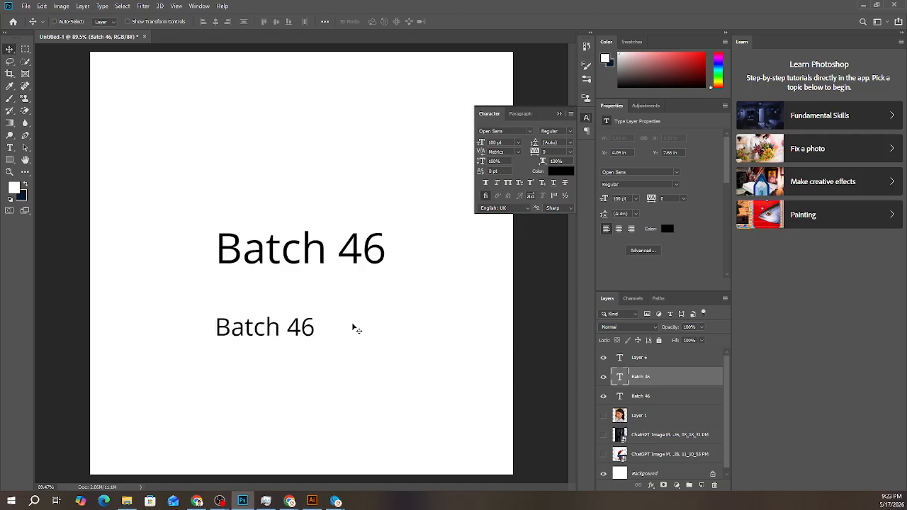
key(ctrl+z)
- Apply Subscript to only the digit 6 in the lower Batch 46 text
key(t)
click(382, 297)
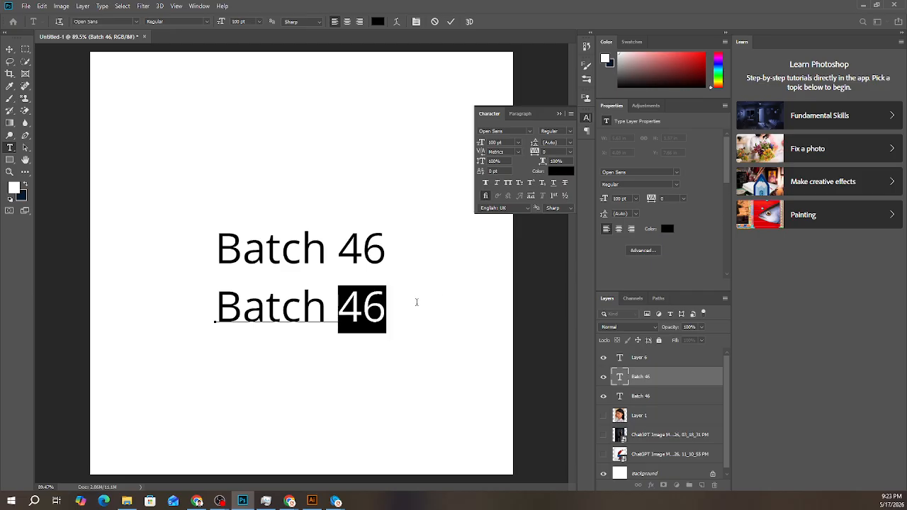
double_click(367, 306)
click(375, 296)
drag(375, 296, 426, 308)
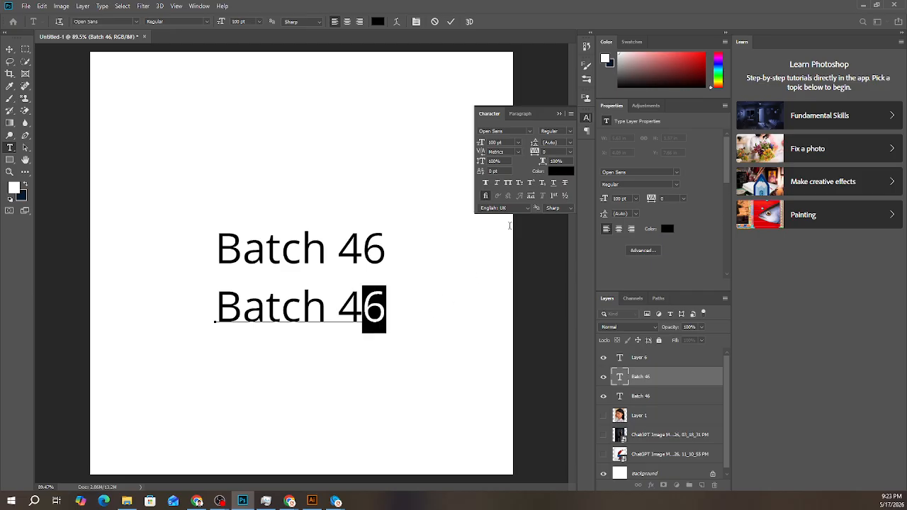
click(544, 185)
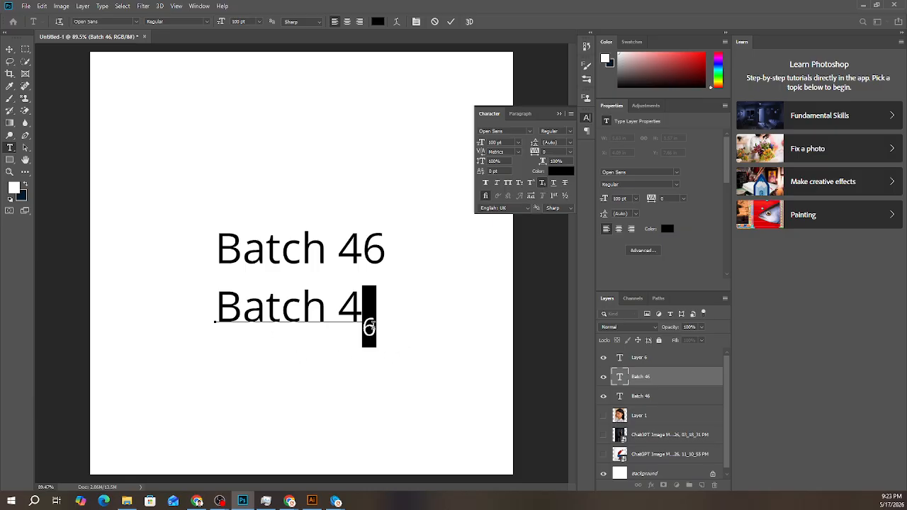
- Turn off Subscript on the digit 6 and commit the text edit
click(542, 183)
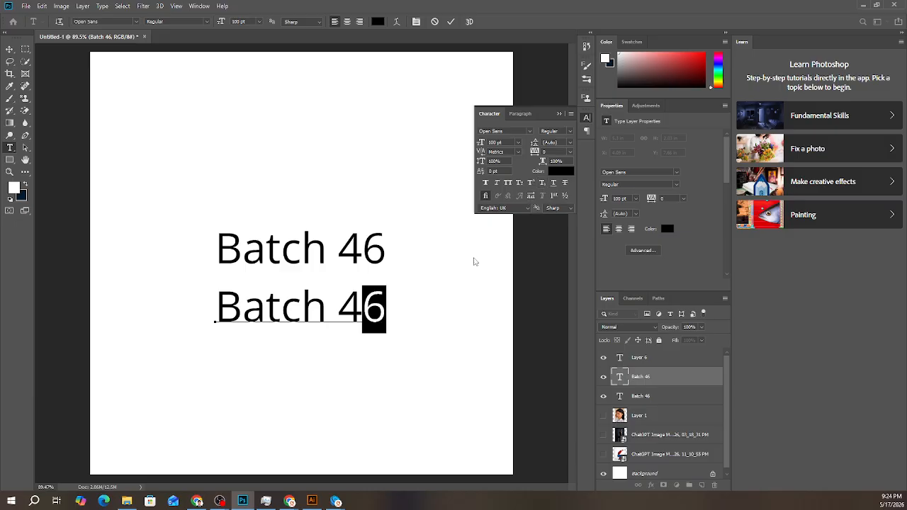
click(281, 311)
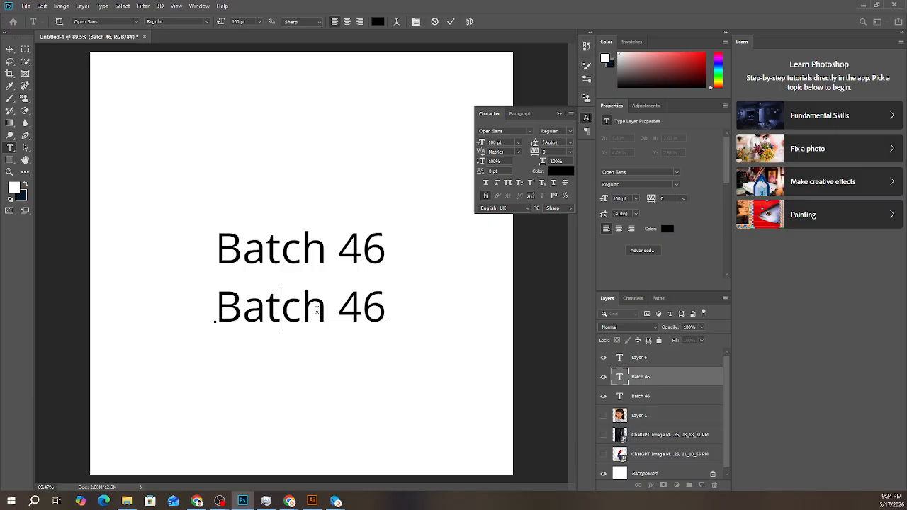
click(451, 22)
key(v)
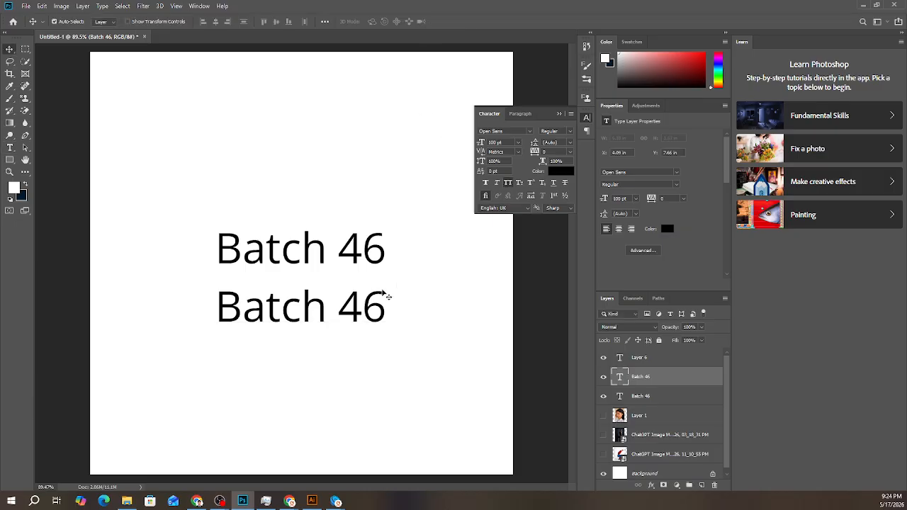
- Apply All Caps to the lower Batch 46 text and place a copy below it with All Caps turned off
key(ctrl+shift+k)
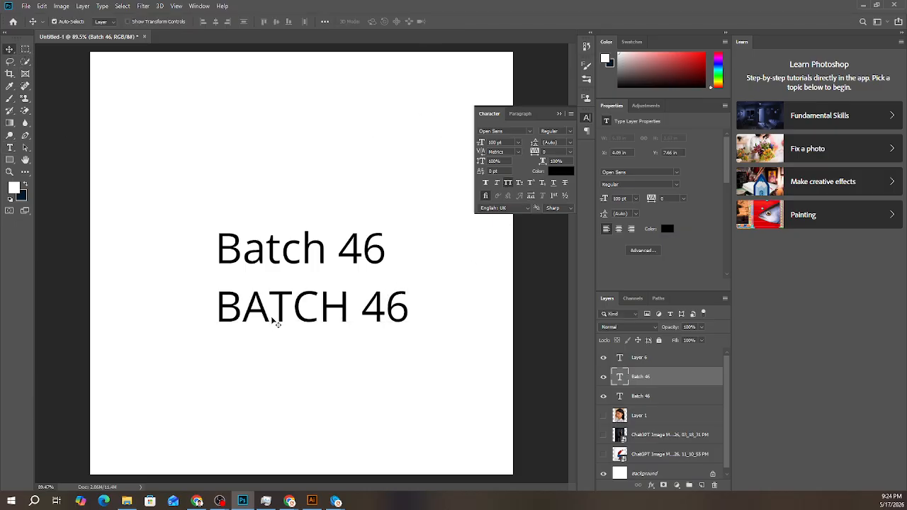
drag(297, 310, 298, 364)
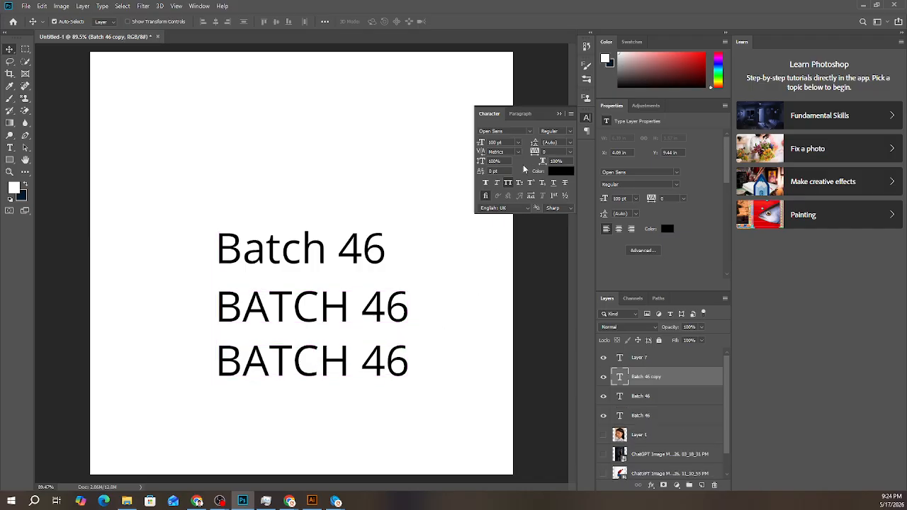
click(508, 183)
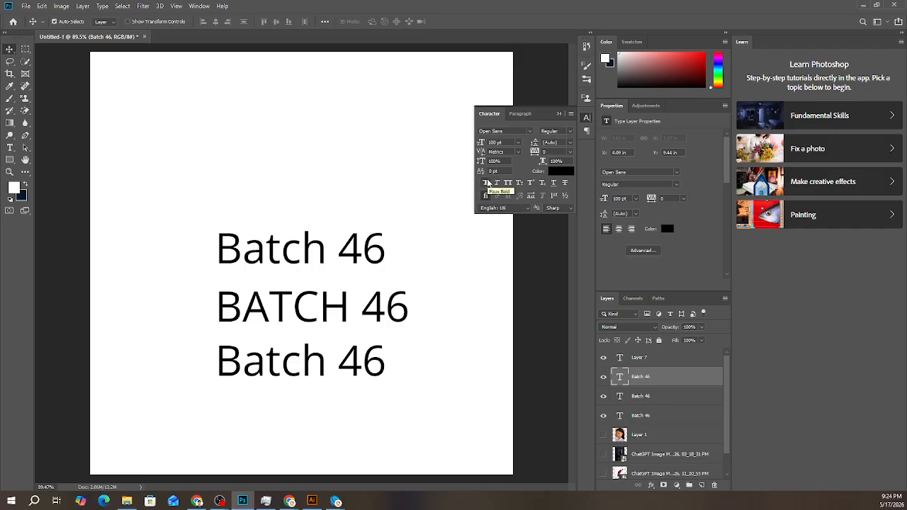
- Set the lowest Batch 46 line to the Bold style with Faux Bold added, and shift it slightly down
click(571, 131)
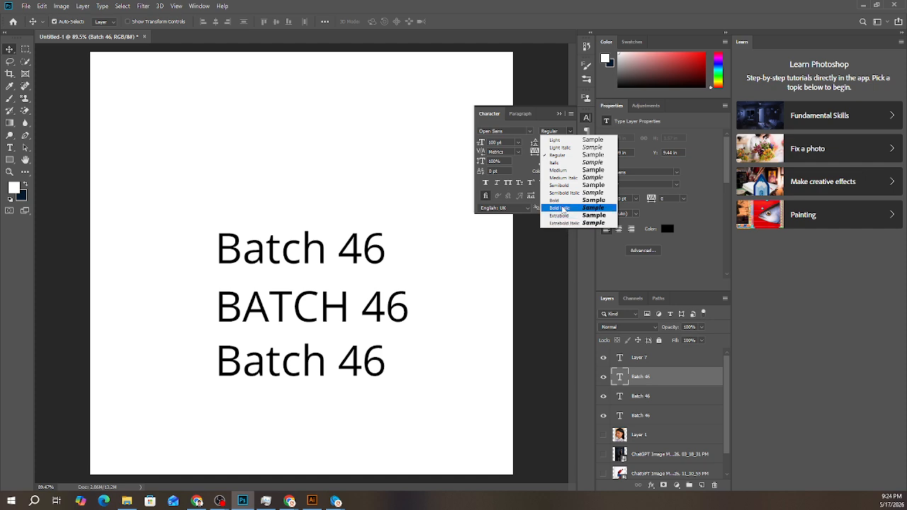
click(560, 201)
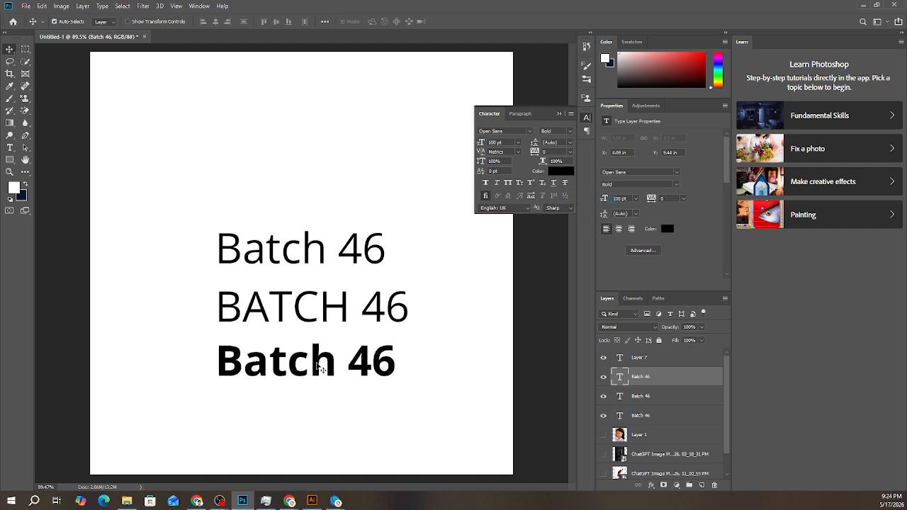
drag(318, 367, 319, 386)
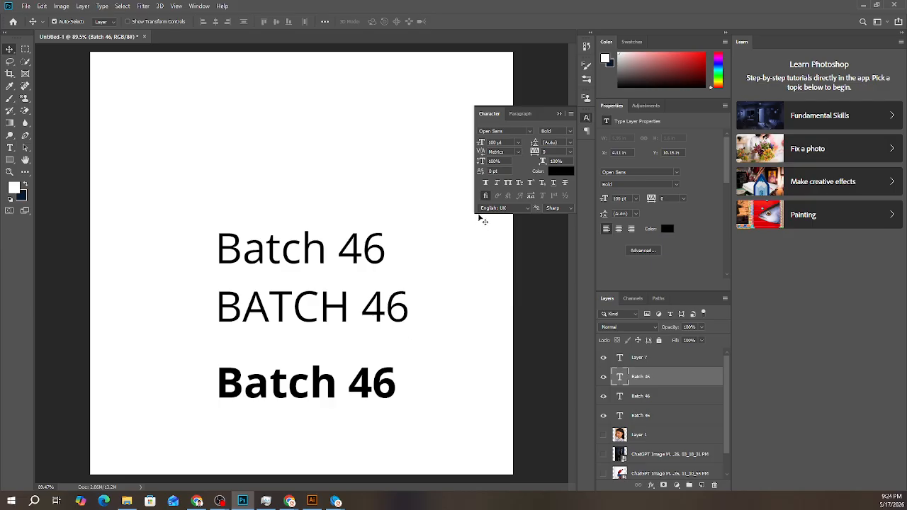
click(486, 182)
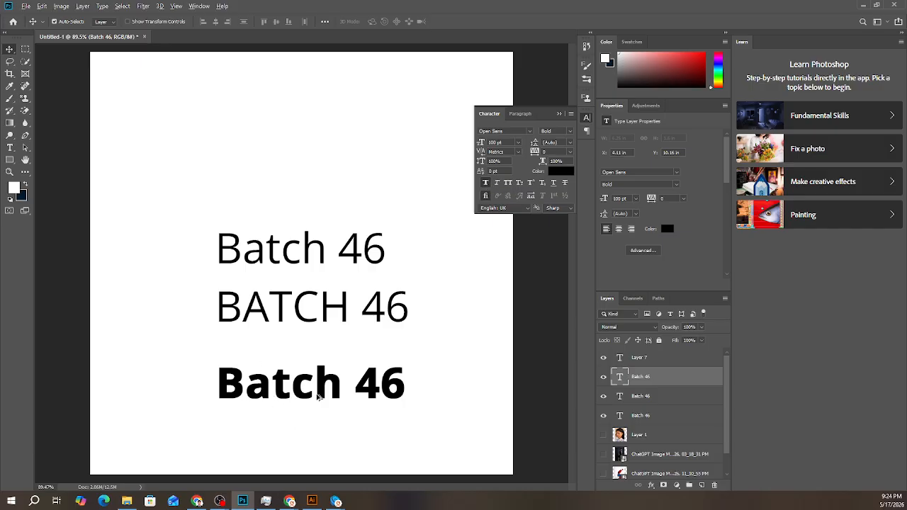
- Duplicate the bold line directly below itself and set the copy to the Light style without Faux Bold
drag(317, 398, 320, 434)
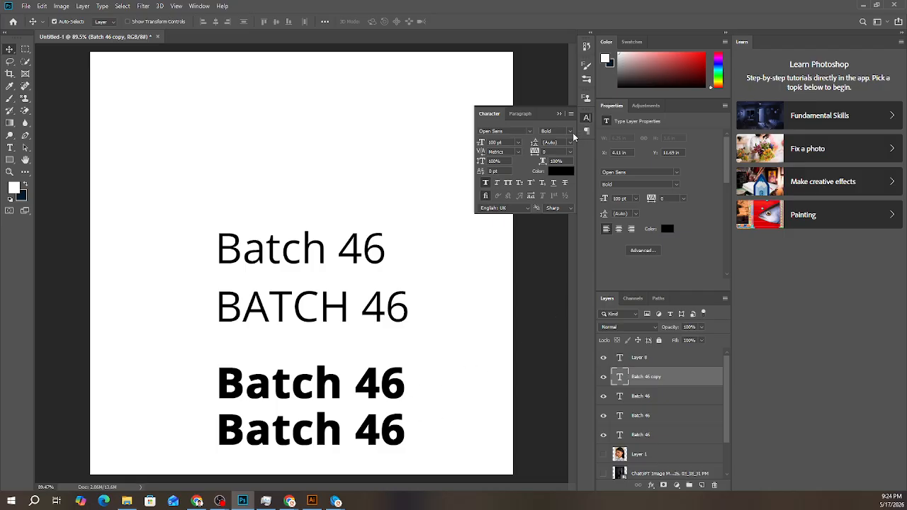
click(569, 134)
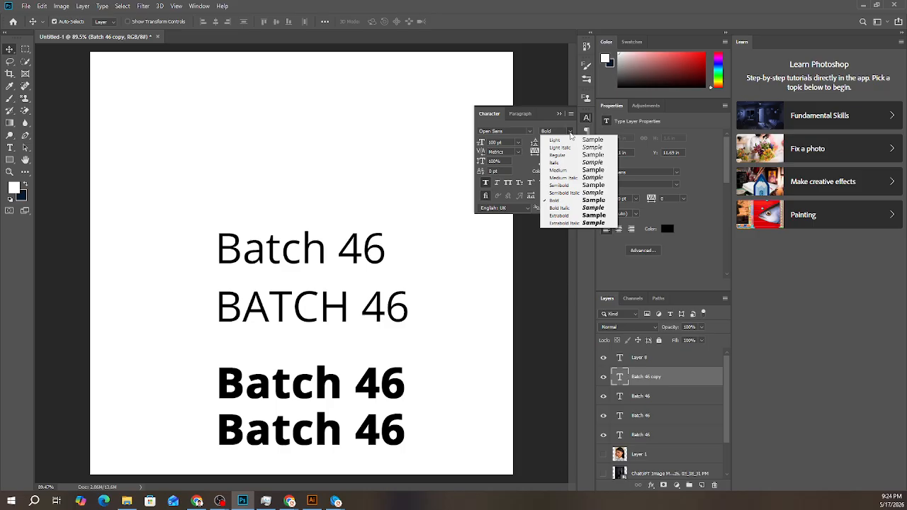
click(567, 142)
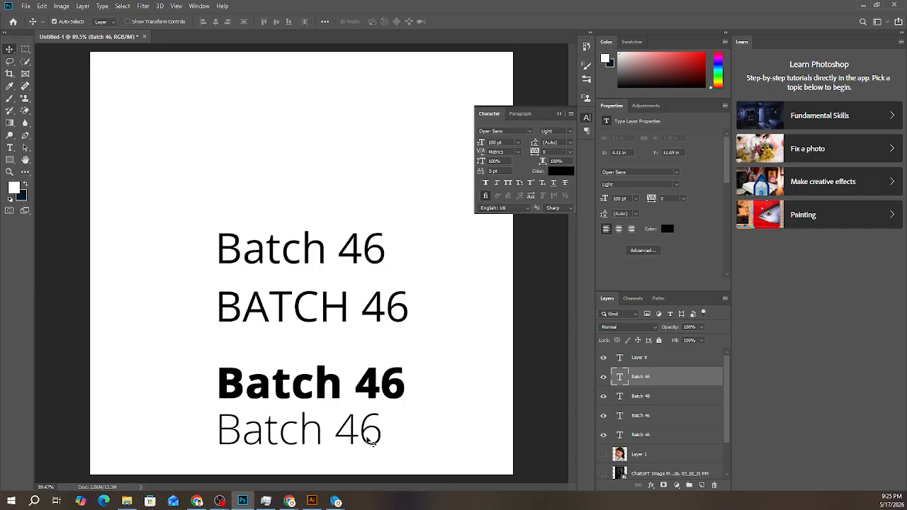
- Select all the Batch 46 lines together and move them up to the top of the canvas
drag(370, 441, 408, 90)
key(ctrl+z)
drag(226, 186, 336, 466)
drag(355, 437, 370, 331)
- Duplicate the Light line below itself, try the Regular style on the copy and settle on Medium
click(355, 346)
click(367, 262)
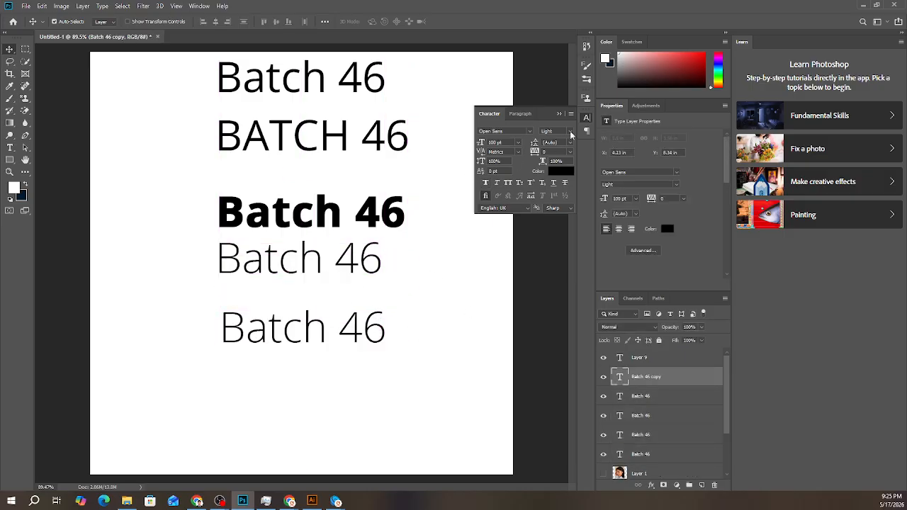
click(570, 131)
click(569, 156)
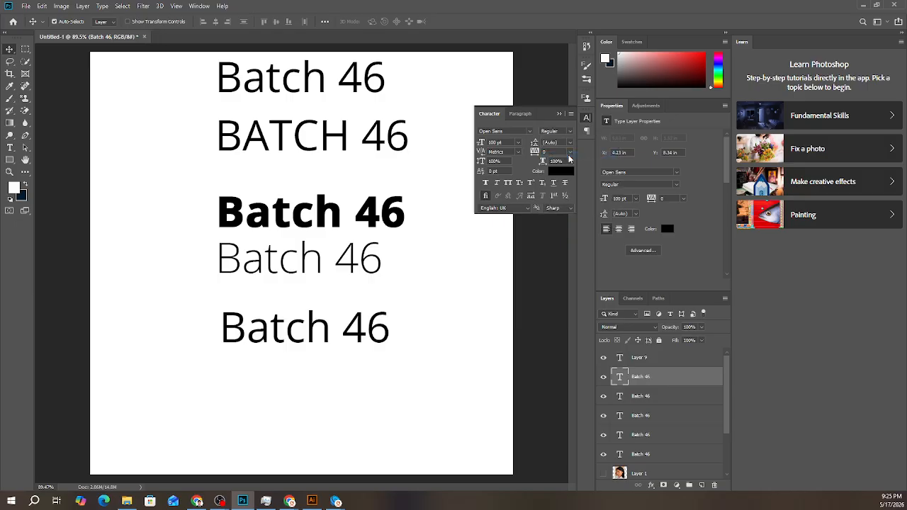
click(571, 132)
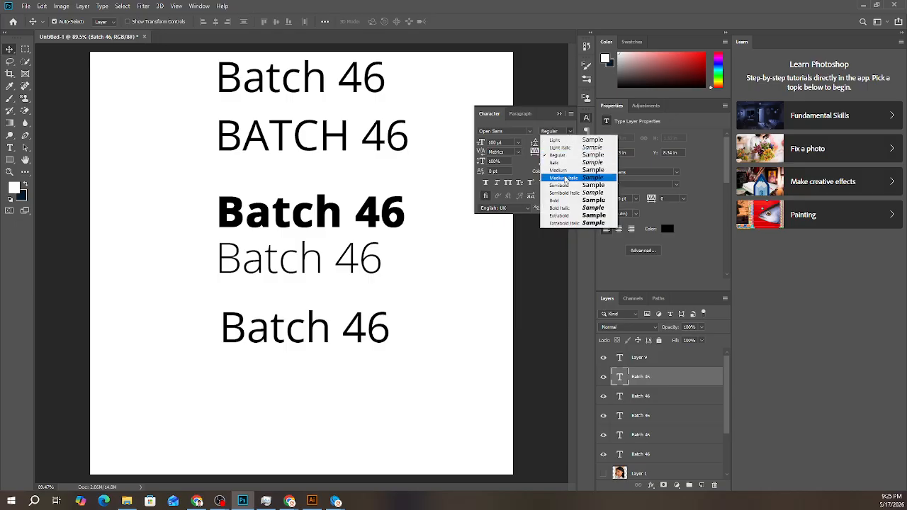
click(565, 174)
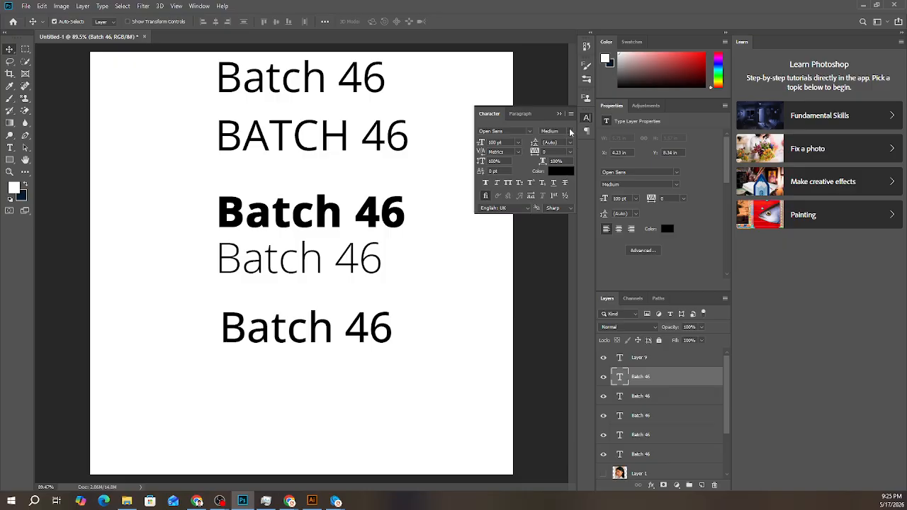
click(570, 132)
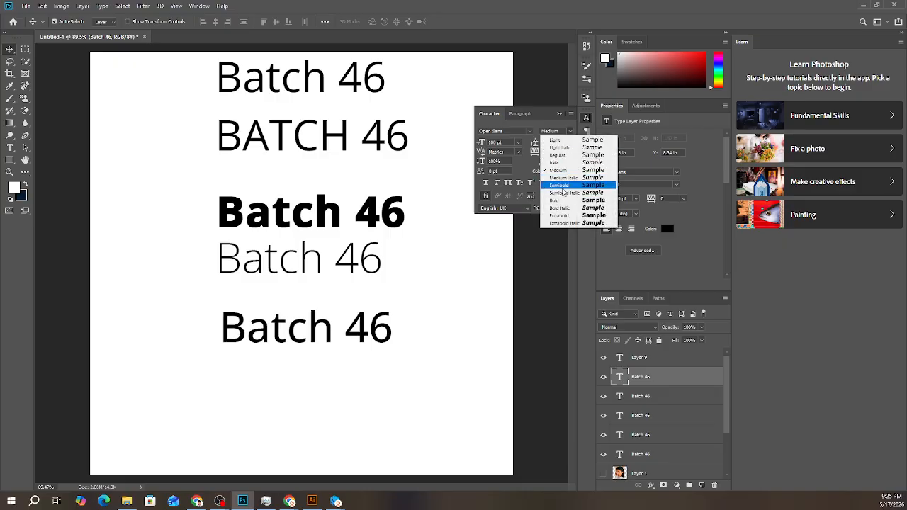
click(481, 144)
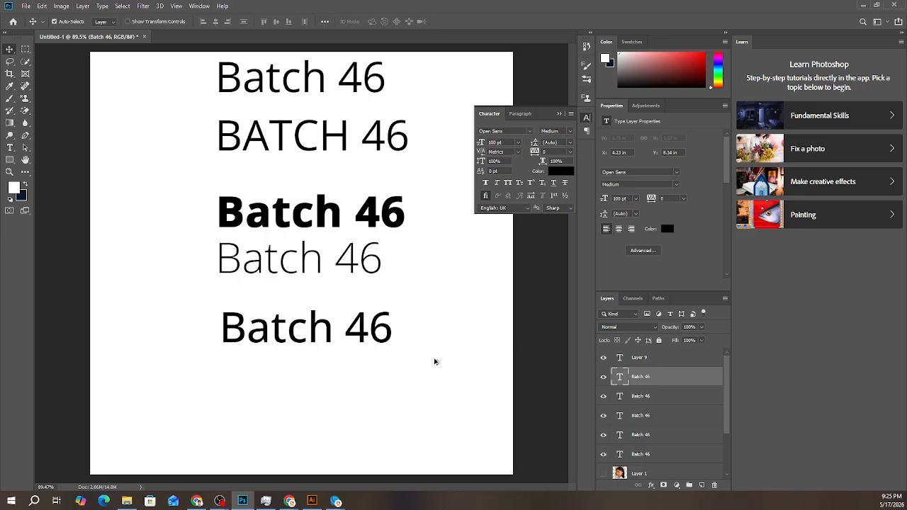
- Select the top Batch 46 line and bring up Free Transform on it, closing it without changes
scroll(425, 369, down, 2)
click(236, 137)
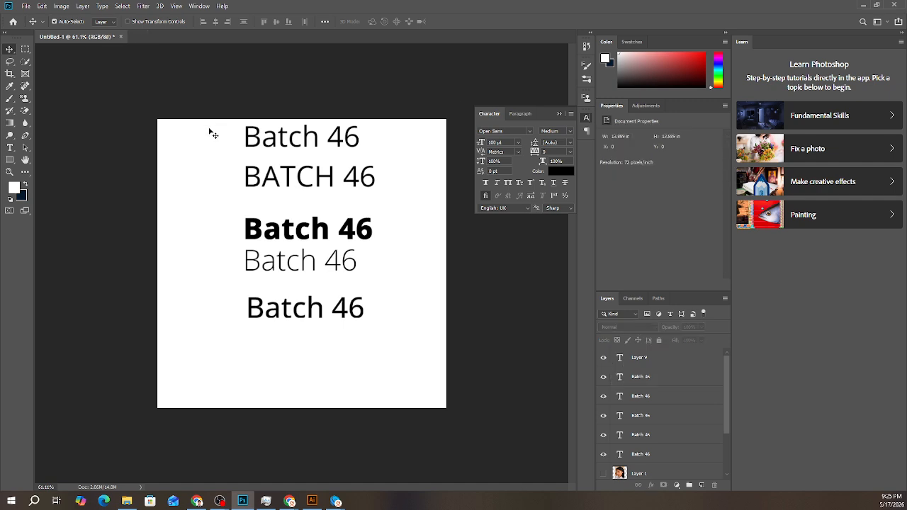
drag(210, 134, 228, 161)
click(285, 147)
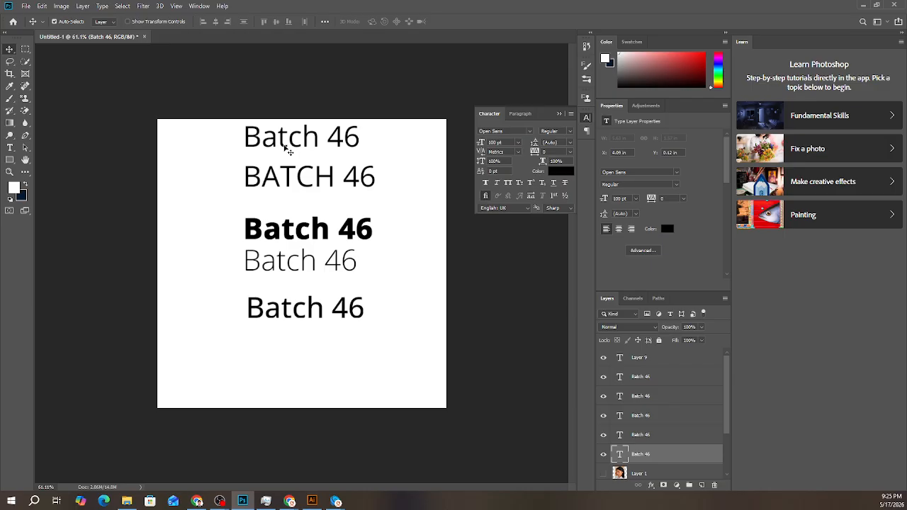
key(ctrl+t)
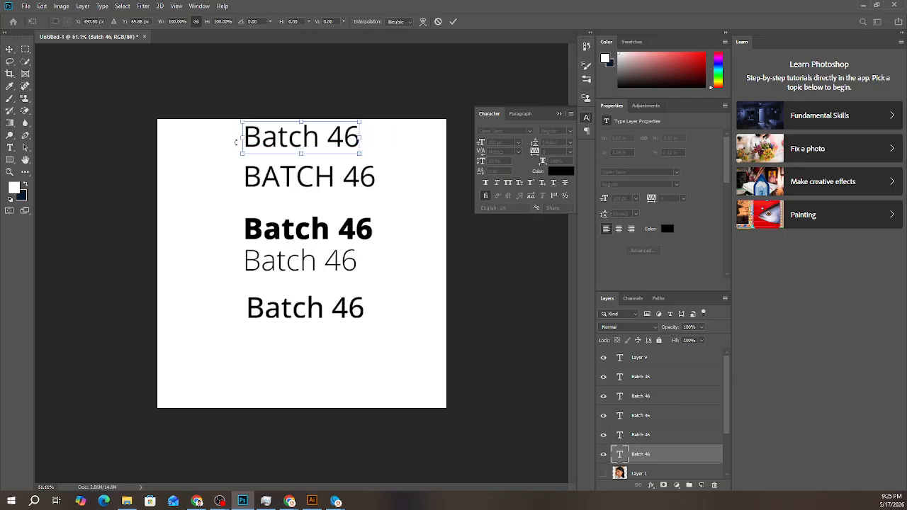
click(453, 22)
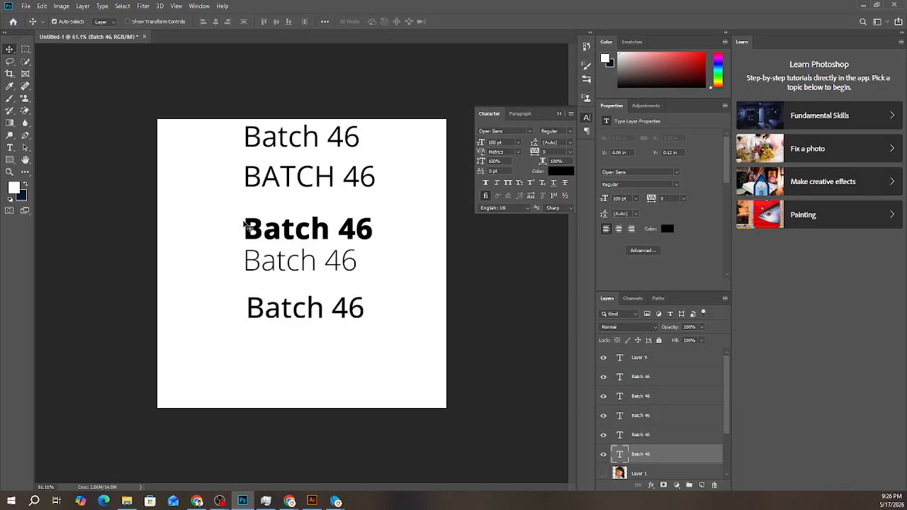
- Deselect the text layer and review the Move tool's Auto-Select options
click(203, 168)
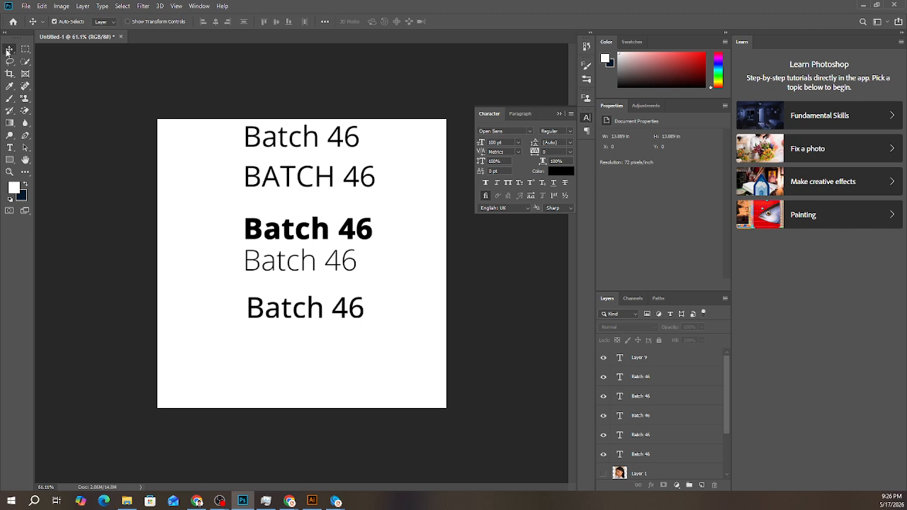
right_click(9, 51)
click(41, 50)
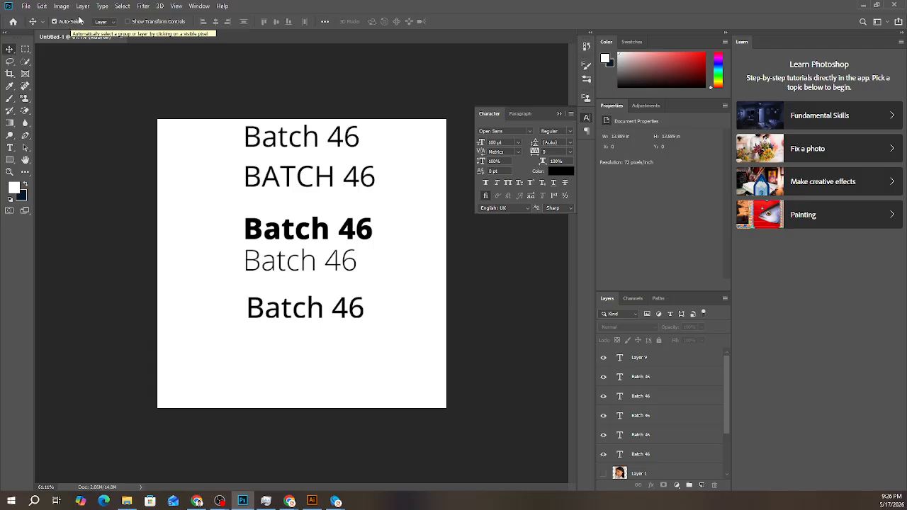
click(115, 22)
click(116, 22)
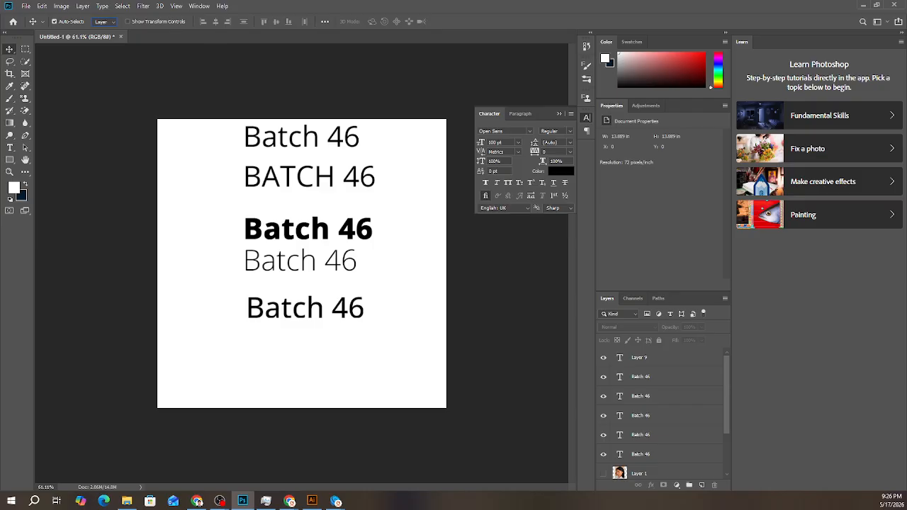
key(alt+Tab)
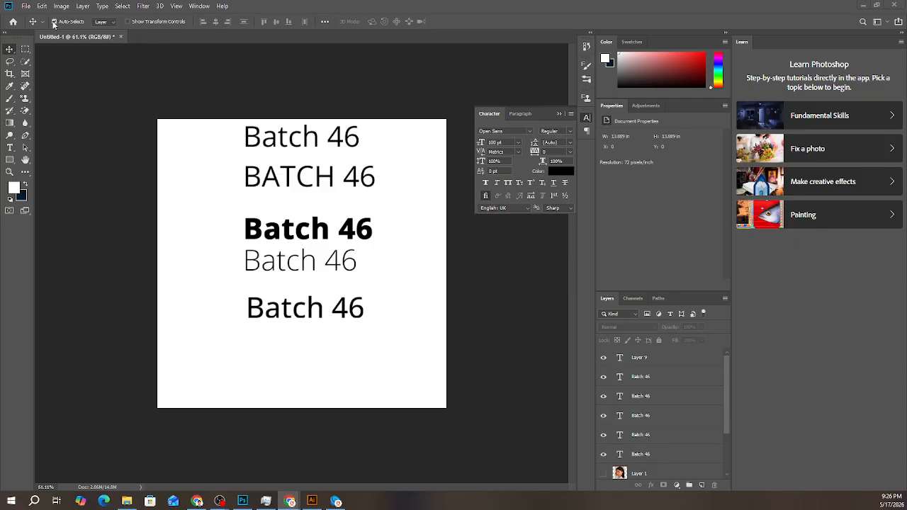
key(alt+Tab)
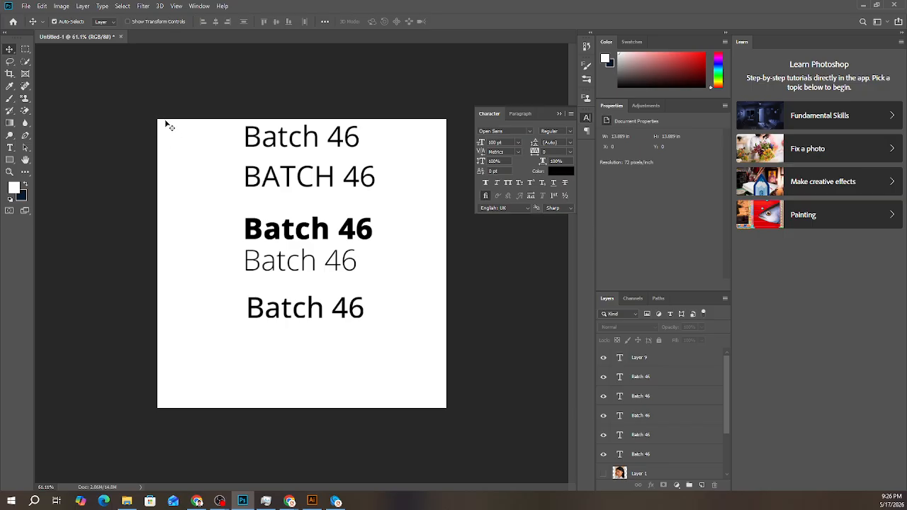
- Select all five Batch 46 lines together, nudge them slightly and show the Paragraph settings
drag(165, 121, 410, 353)
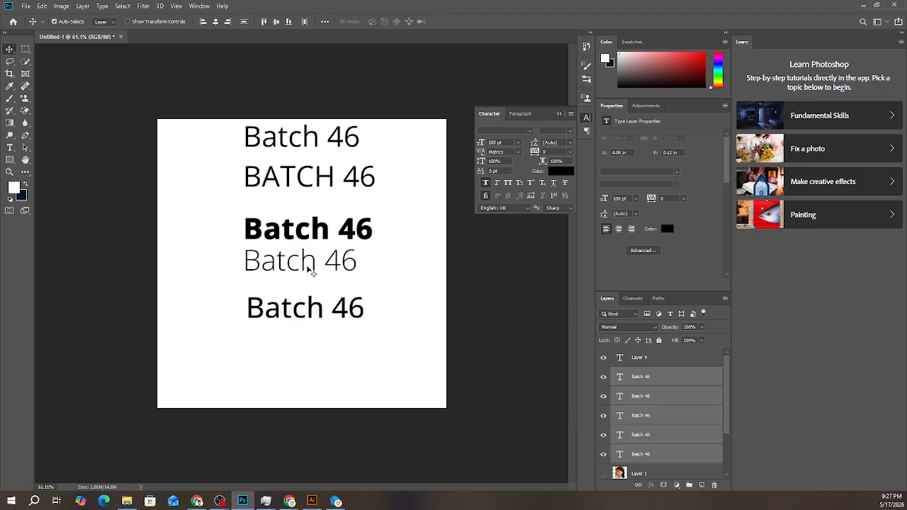
mouse_move(303, 307)
mouse_down()
mouse_move(303, 295)
mouse_move(305, 307)
mouse_up()
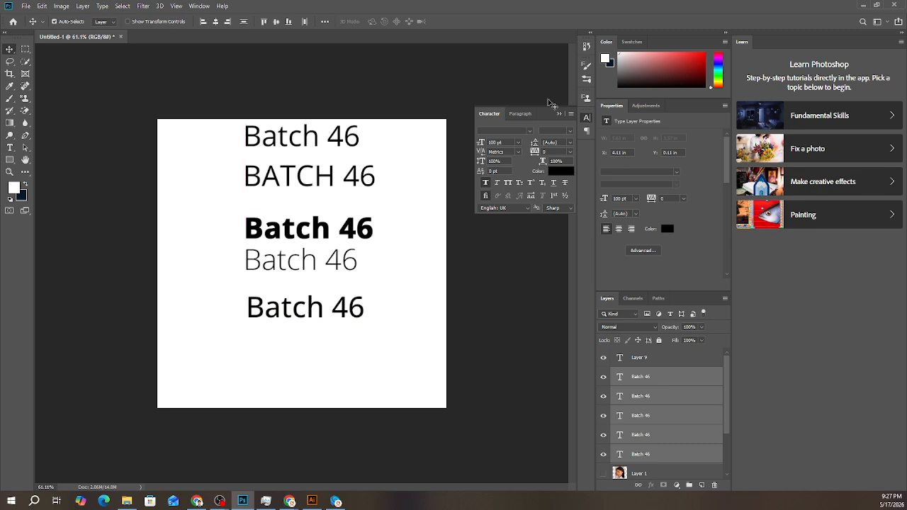
click(522, 113)
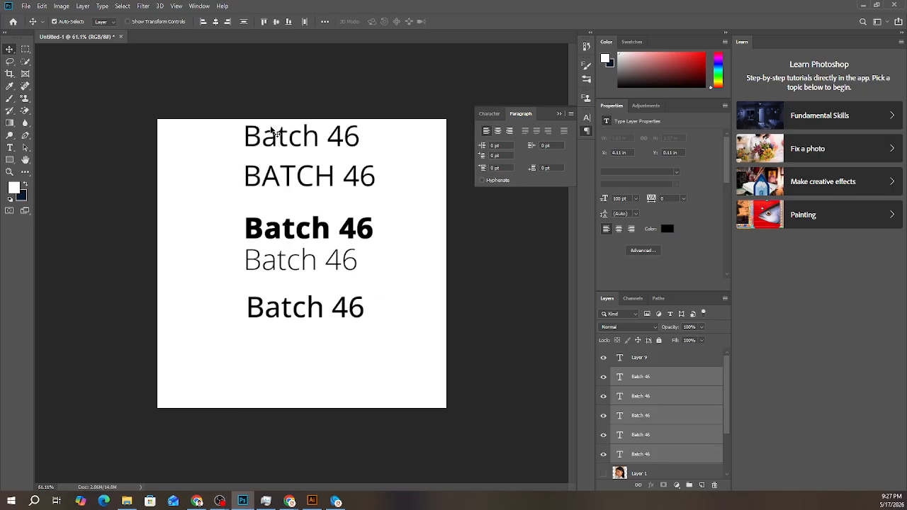
- Switch to Chrome, search for "lorem if sum" in a new tab and open the lipsum.com generator site
click(197, 501)
click(689, 10)
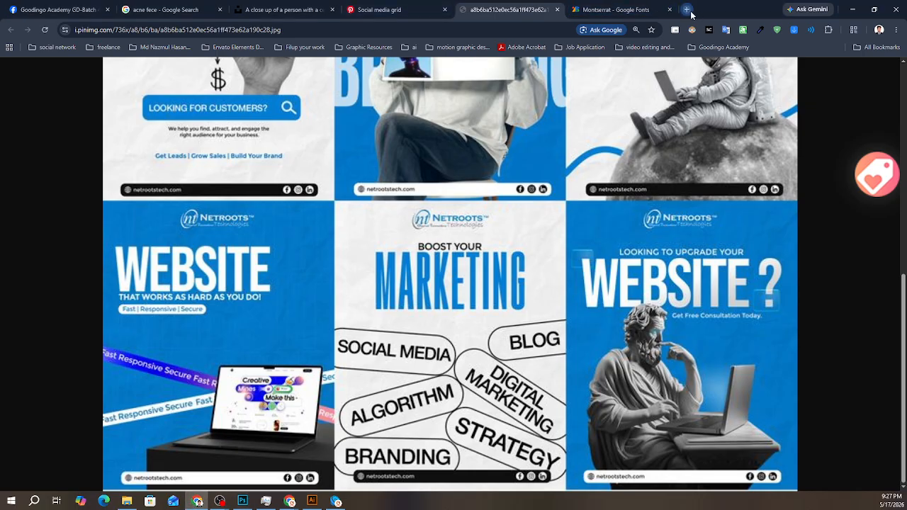
text(lore)
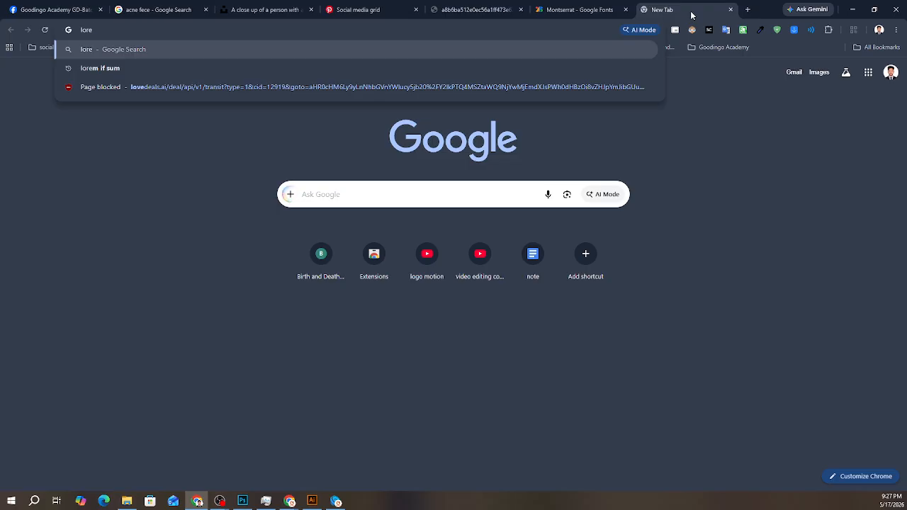
key(Down)
key(Return)
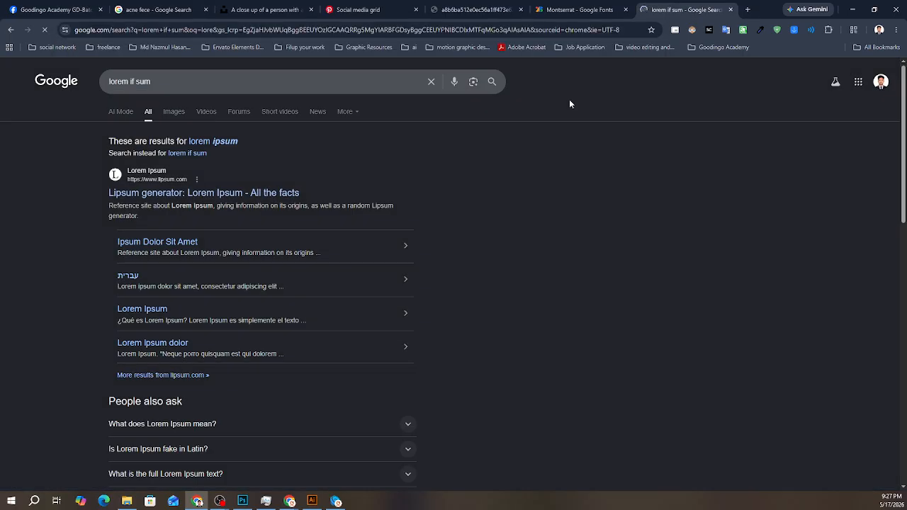
click(246, 193)
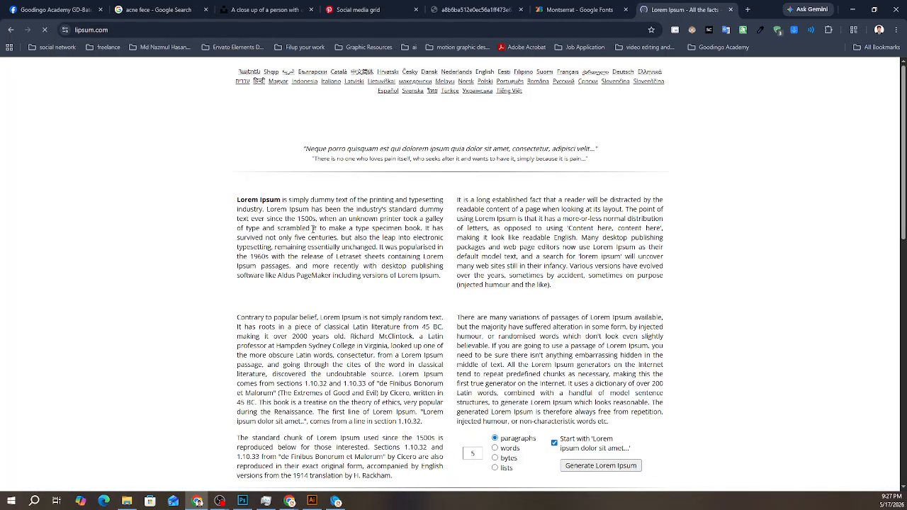
- Copy the paragraph under "What is Lorem Ipsum?" and return to Photoshop
mouse_move(236, 201)
mouse_down()
mouse_move(442, 278)
mouse_move(383, 266)
mouse_move(234, 208)
mouse_move(244, 206)
mouse_move(237, 201)
mouse_up()
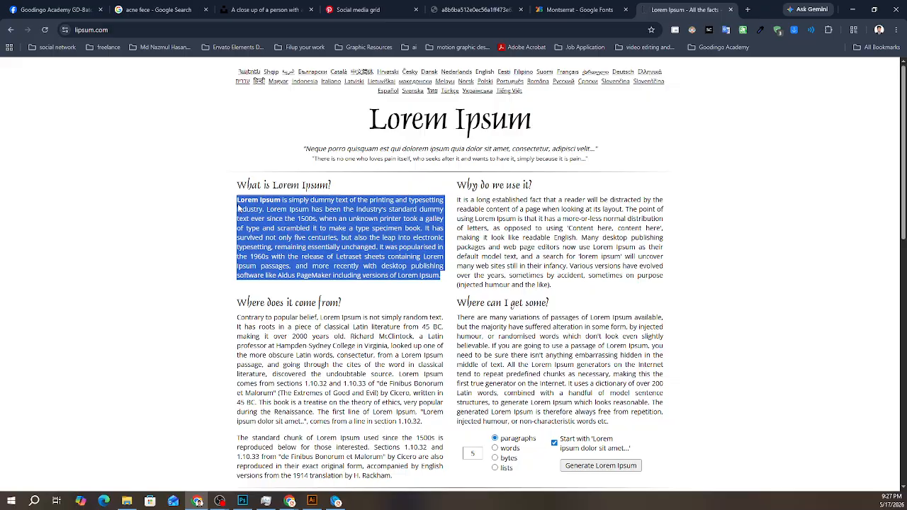
right_click(281, 229)
click(281, 228)
click(243, 501)
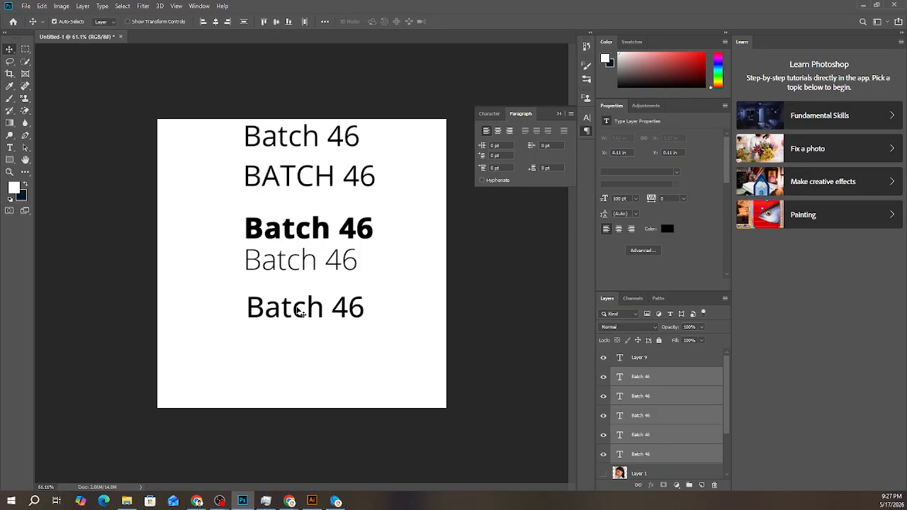
- Try pasting the copied paragraph into a duplicate of the Medium Batch 46 line, and delete that duplicate
click(461, 319)
click(341, 312)
alt+drag(341, 313, 341, 341)
double_click(343, 342)
key(ctrl+v)
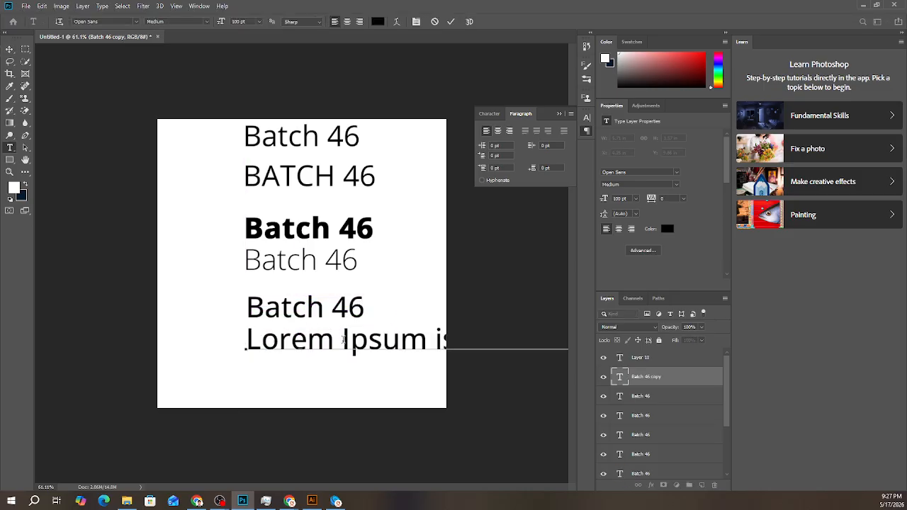
key(ctrl+a)
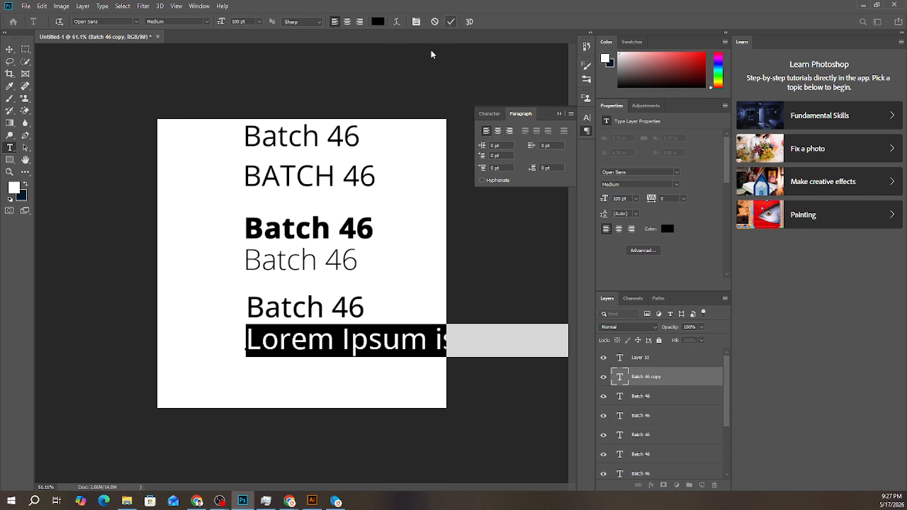
click(303, 330)
click(9, 48)
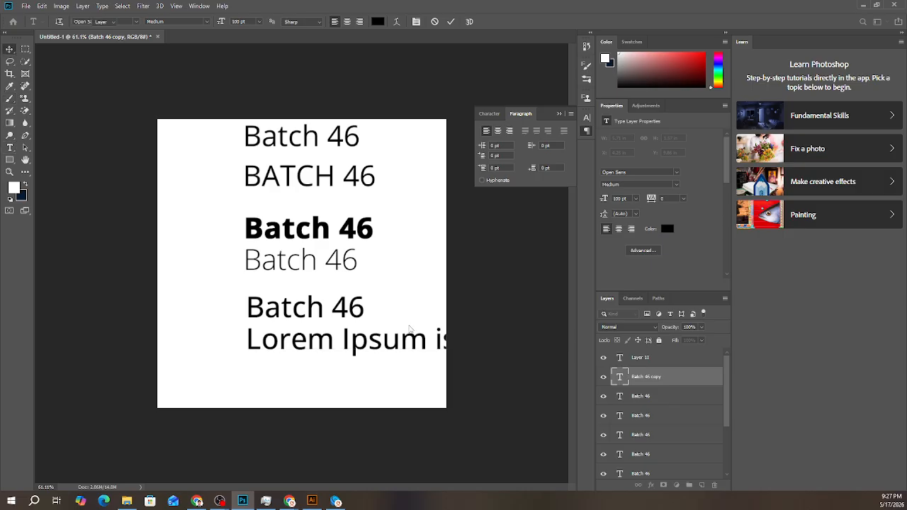
key(Delete)
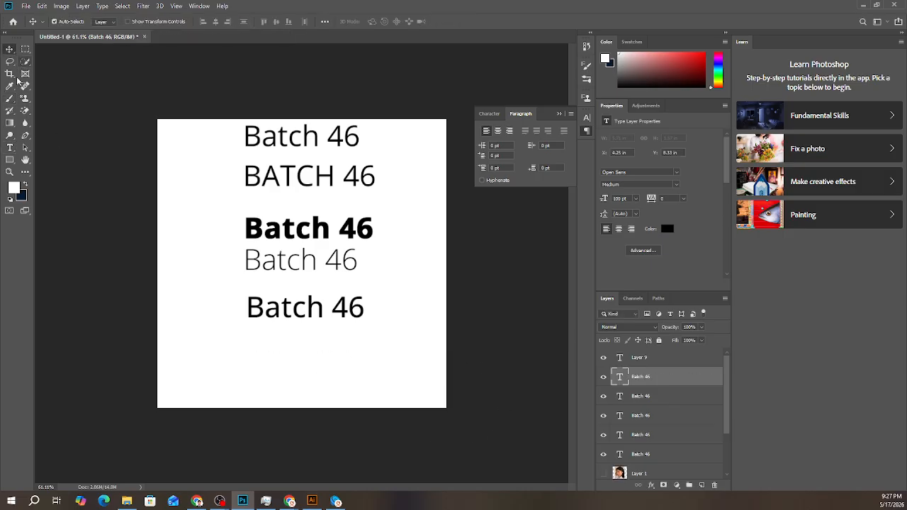
- Draw a paragraph text box about 10.5 by 2.9 in below the Batch 46 lines and set its placeholder text to 50 pt
click(9, 147)
drag(202, 342, 420, 401)
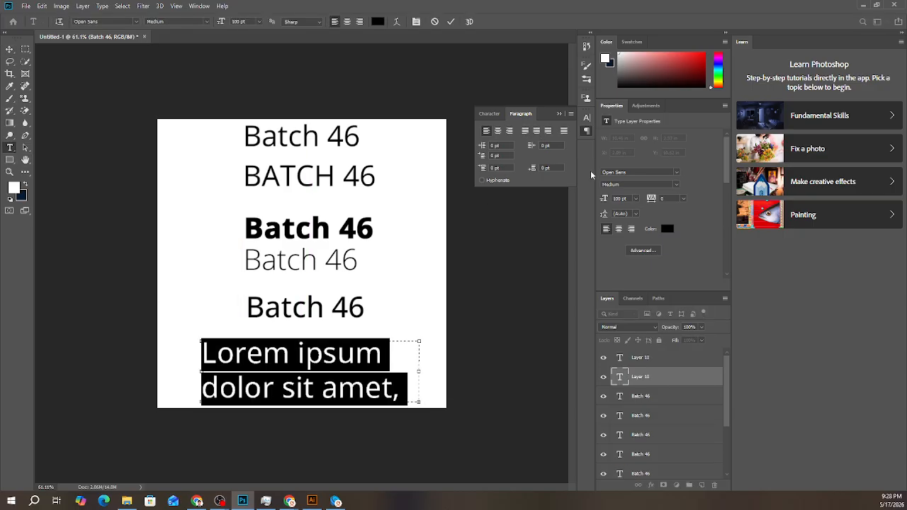
click(490, 114)
drag(484, 145, 479, 144)
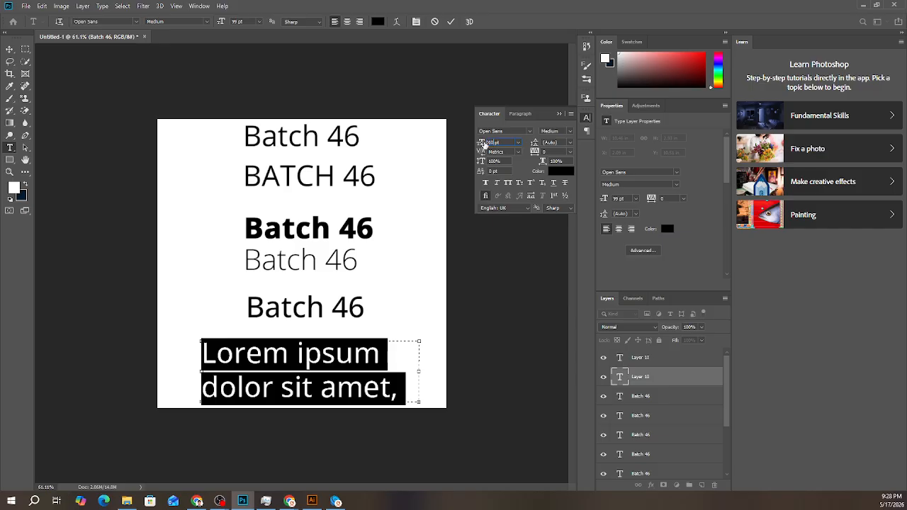
text(10)
key(Return)
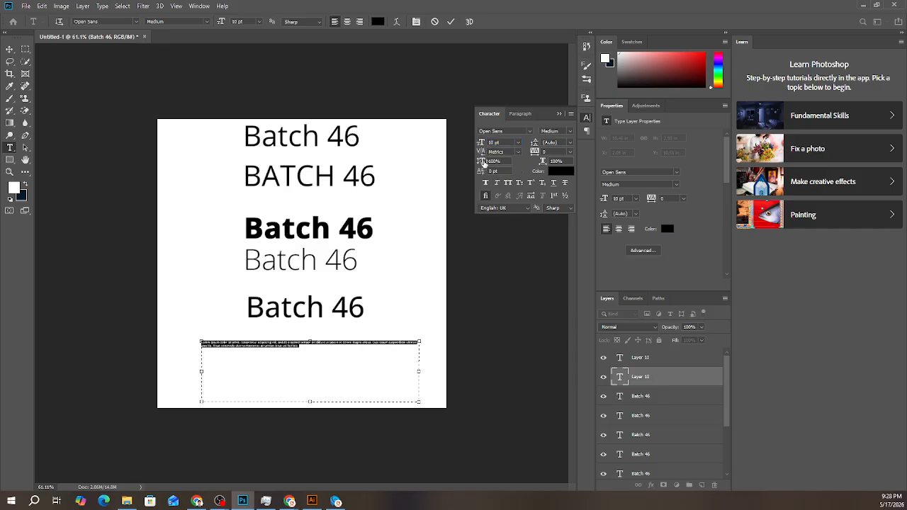
click(481, 144)
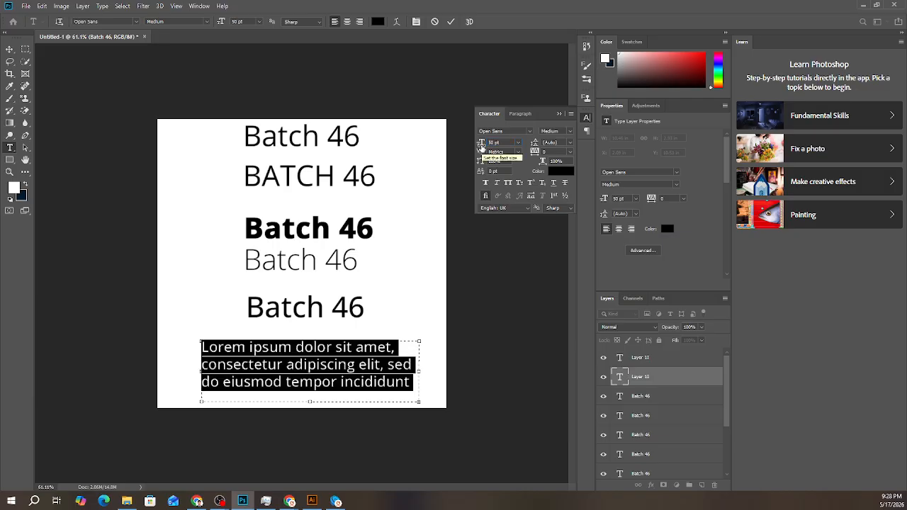
click(450, 21)
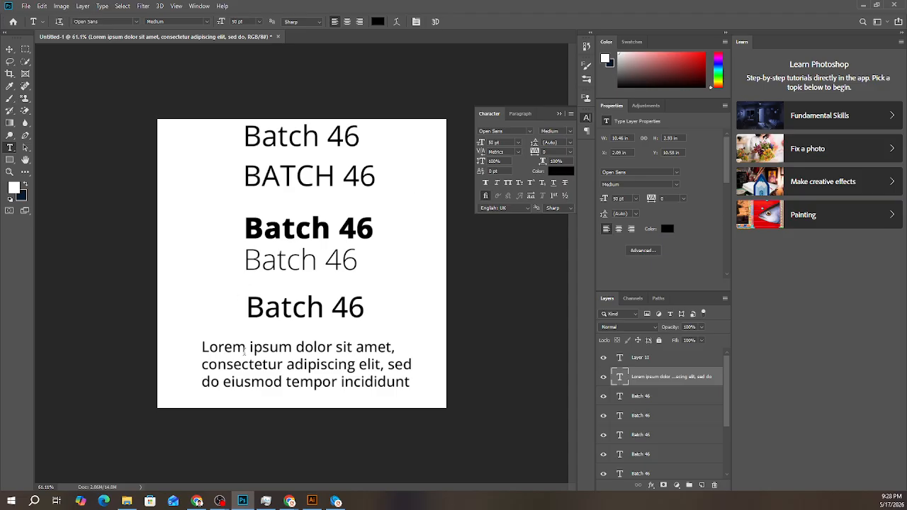
- Move the bold, Light and Medium Batch 46 lines up closer together and place the Lorem ipsum paragraph near the canvas's lower edge
click(302, 381)
click(10, 50)
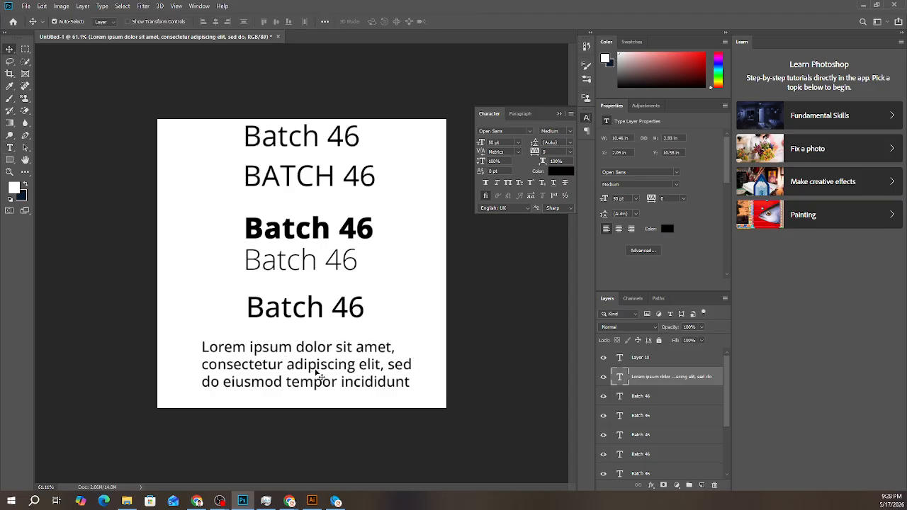
mouse_move(316, 371)
mouse_down()
mouse_move(340, 387)
mouse_move(323, 380)
mouse_up()
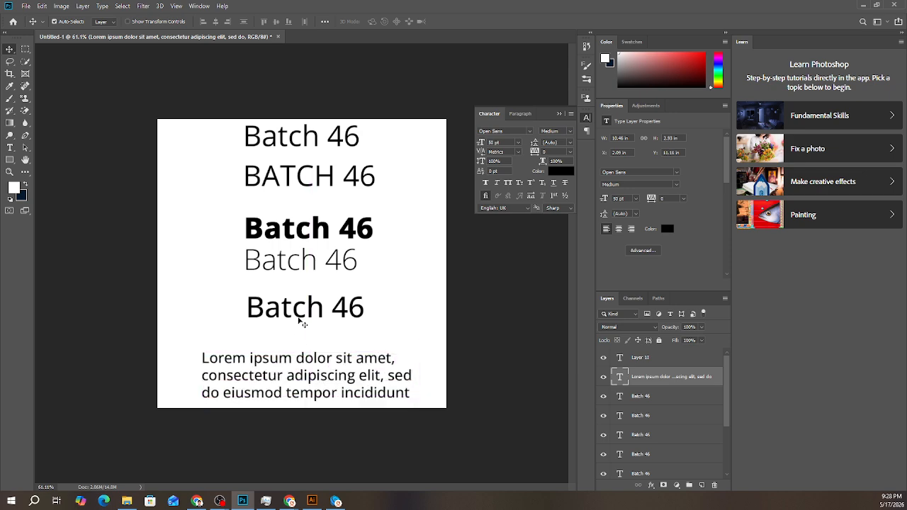
drag(301, 312, 302, 297)
drag(287, 370, 298, 347)
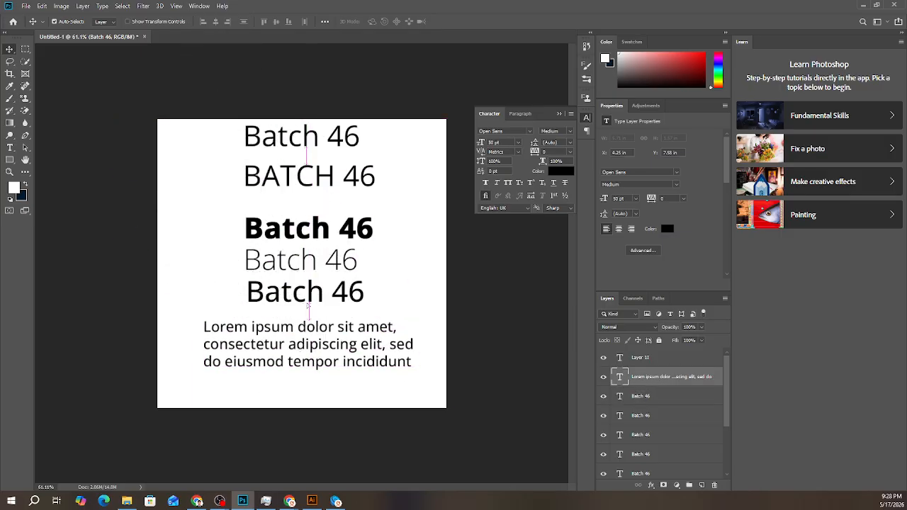
drag(305, 292, 305, 276)
drag(310, 232, 310, 207)
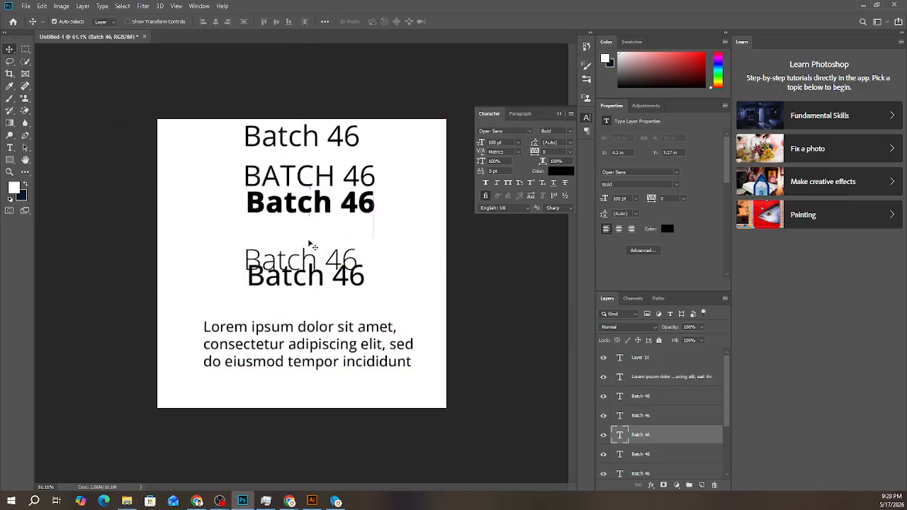
drag(312, 258, 310, 232)
drag(307, 281, 302, 268)
drag(316, 332, 309, 321)
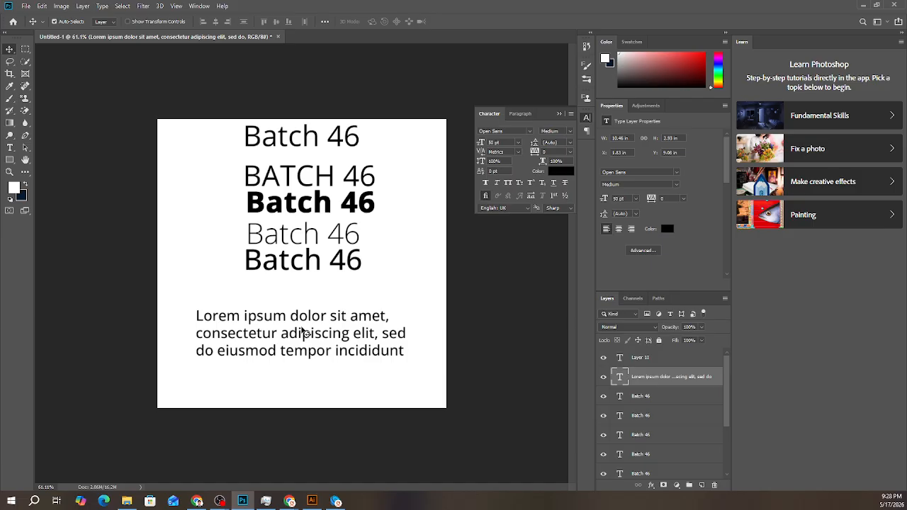
drag(304, 332, 305, 363)
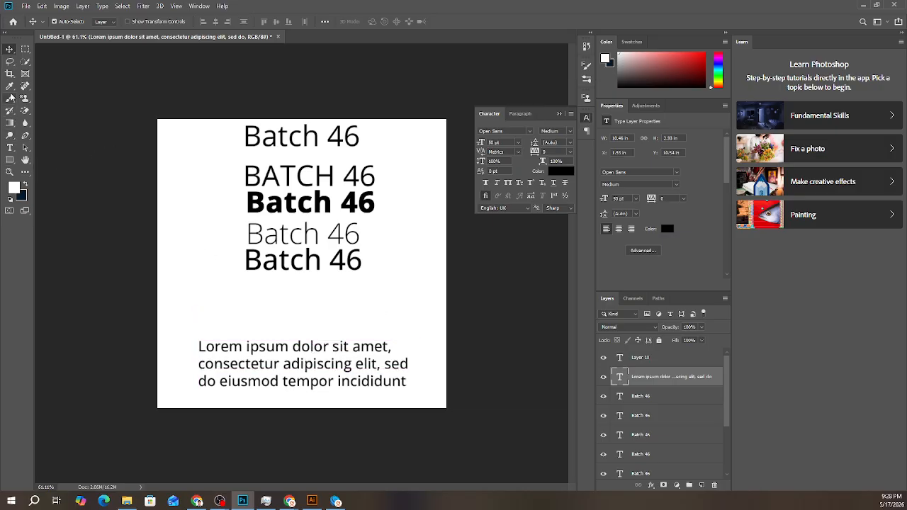
- Draw a second paragraph text box between the Medium line and the existing paragraph, and clear its placeholder text
click(11, 148)
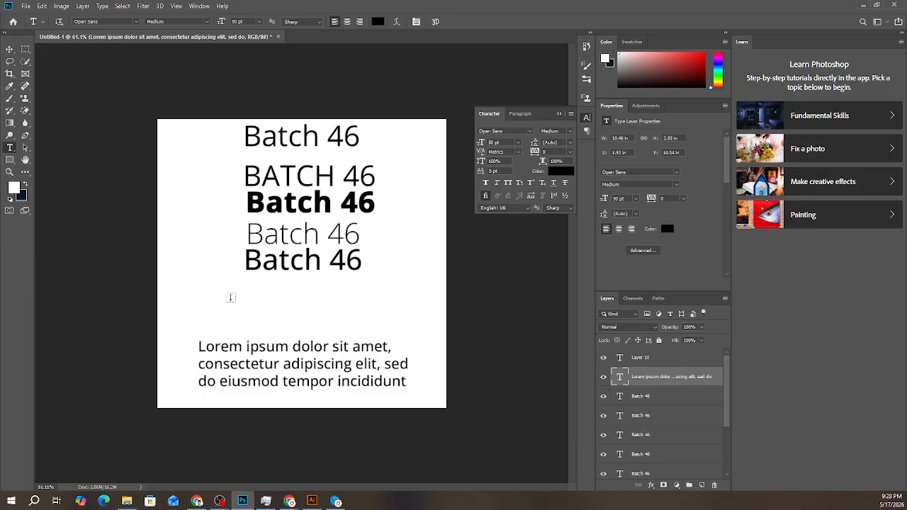
drag(220, 286, 391, 340)
click(344, 328)
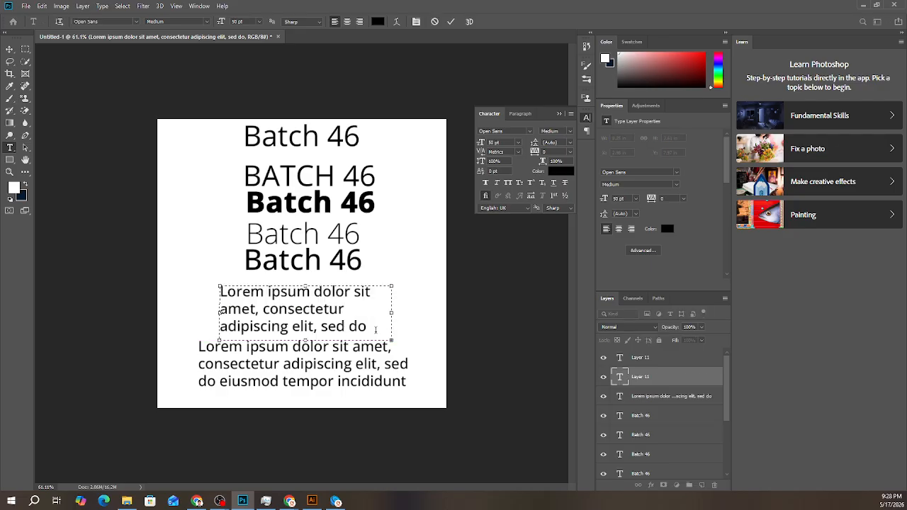
key(ctrl+a)
key(Delete)
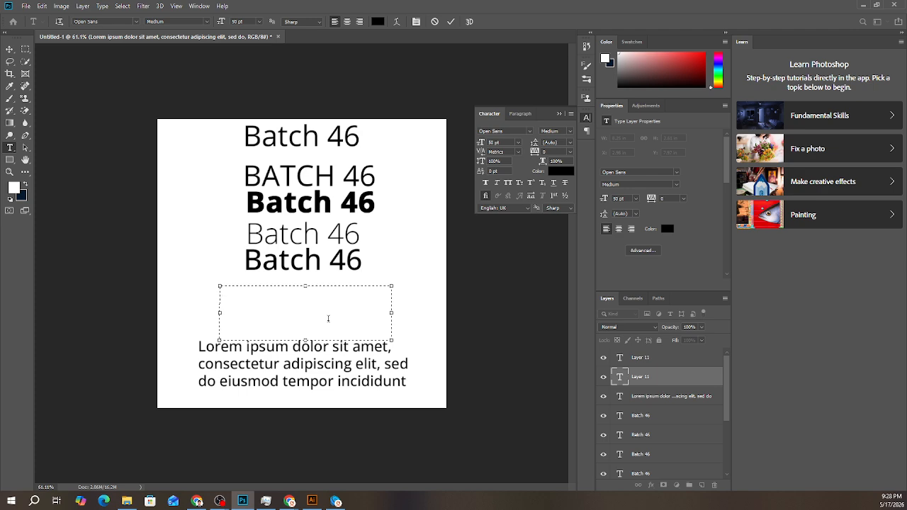
- Enter some random trial letters in the empty text box, and replace them with the copied Lorem Ipsum paragraph
text(djaslfsdlflksdafsa)
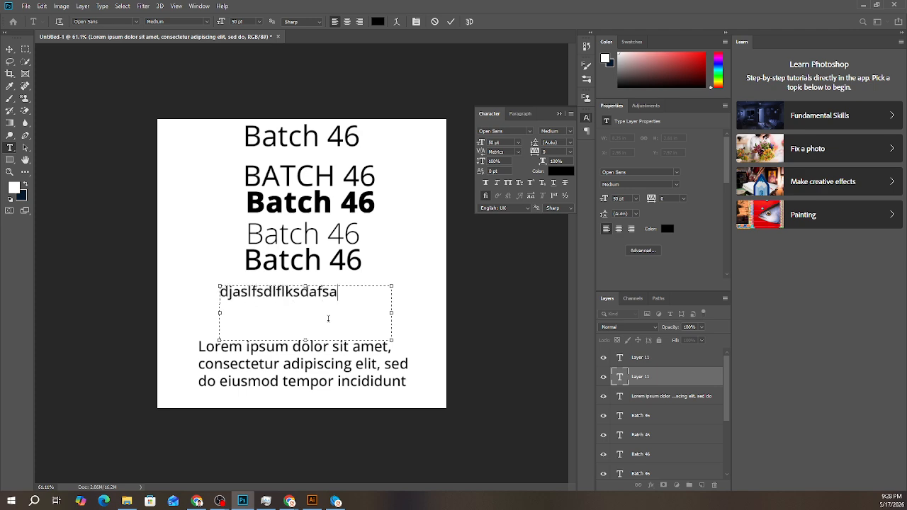
key(BackSpace)
key(ctrl+a)
key(BackSpace)
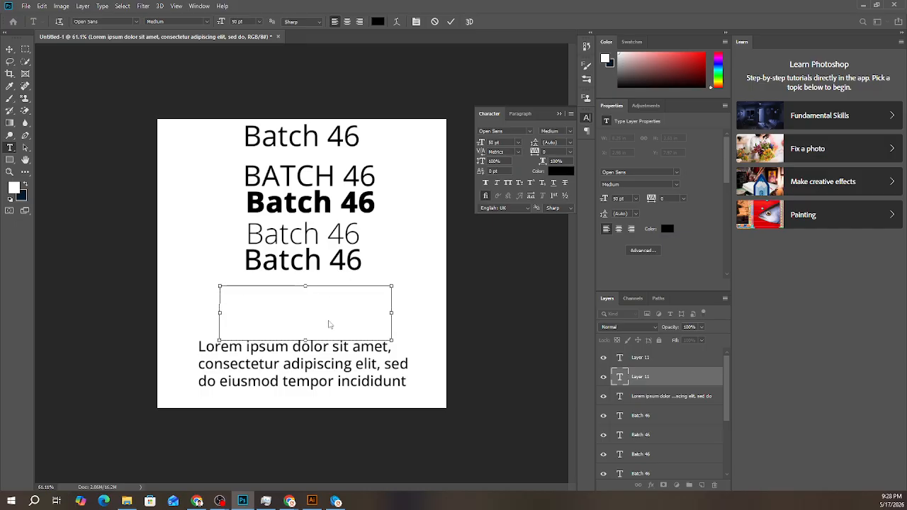
text(Lorem Ipsum is simply dummy text of the printing and typesetting)
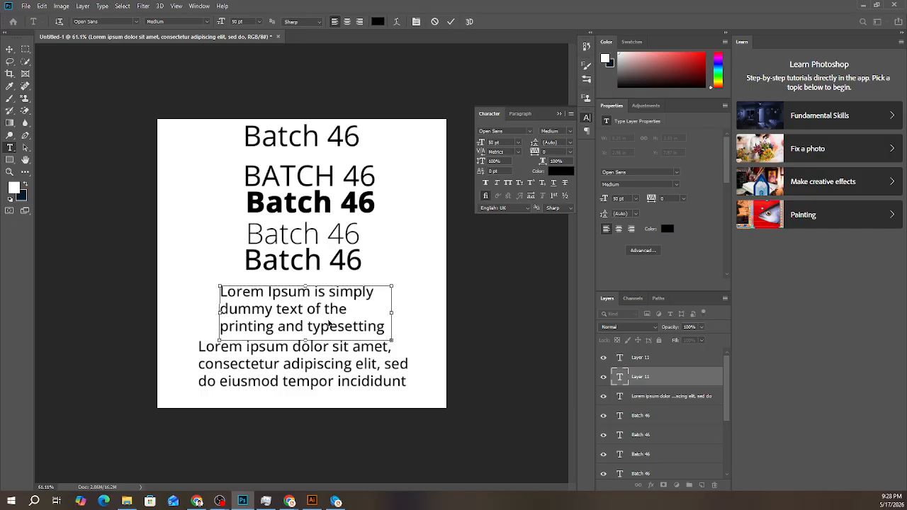
- Set the upper Lorem Ipsum paragraph's size to 37 pt, and try justified alignment before restoring left alignment
key(ctrl+a)
drag(482, 143, 476, 145)
click(520, 114)
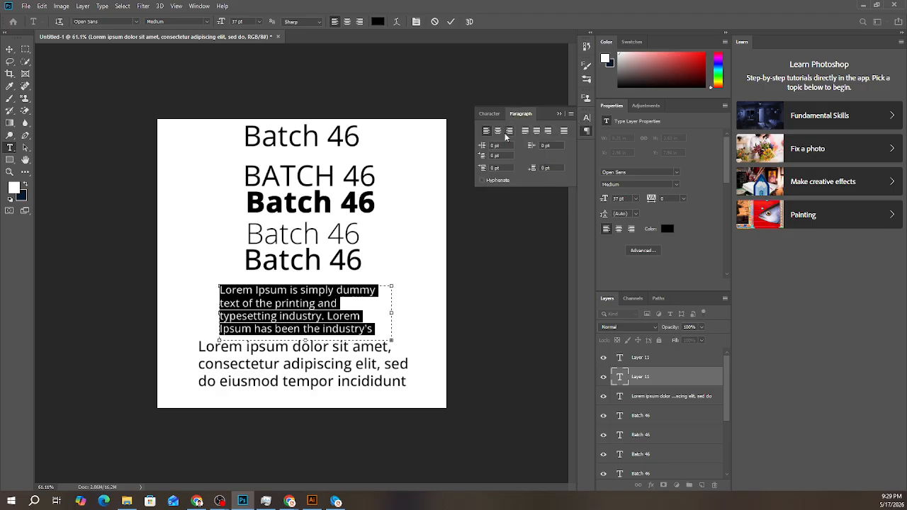
click(524, 133)
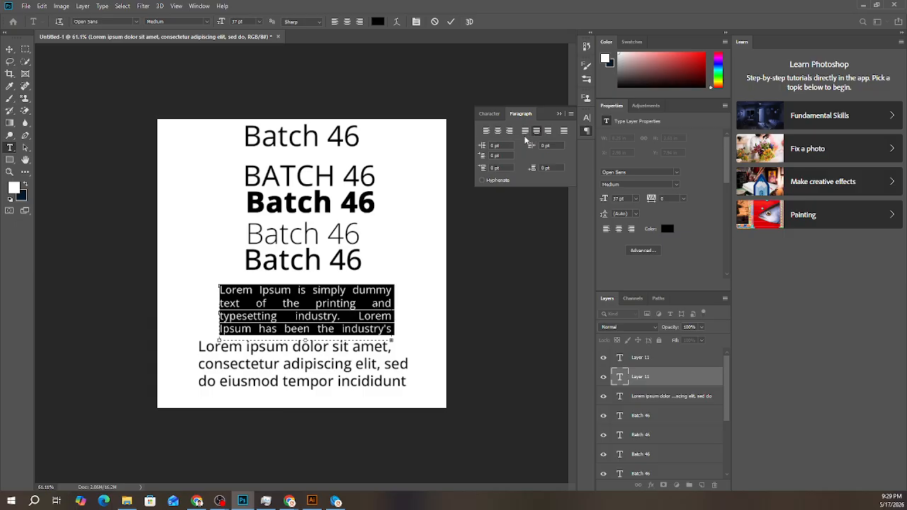
click(487, 131)
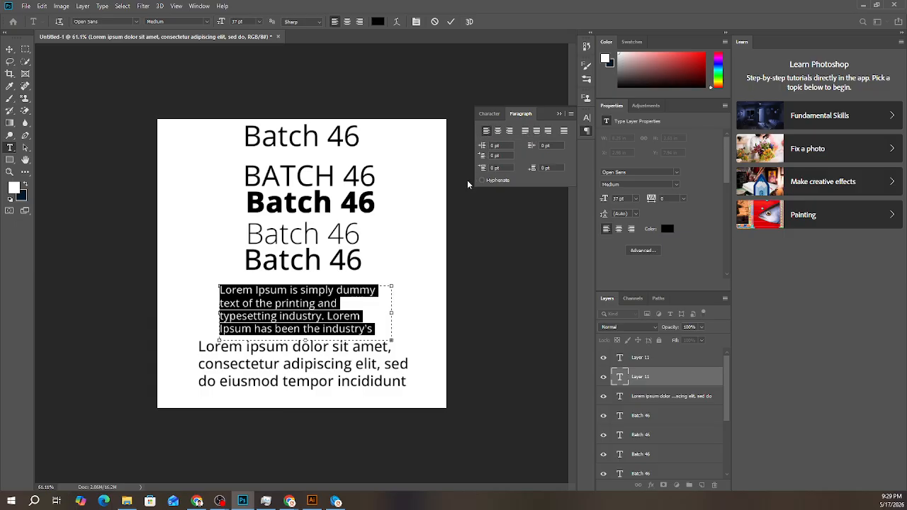
click(321, 303)
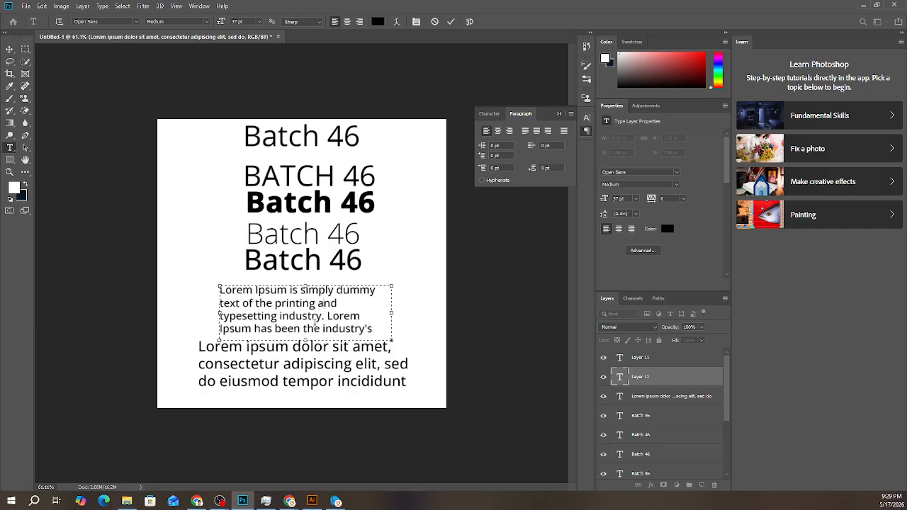
- Try centre and right alignment on the 37 pt paragraph, and justify it with the last line aligned left
click(500, 132)
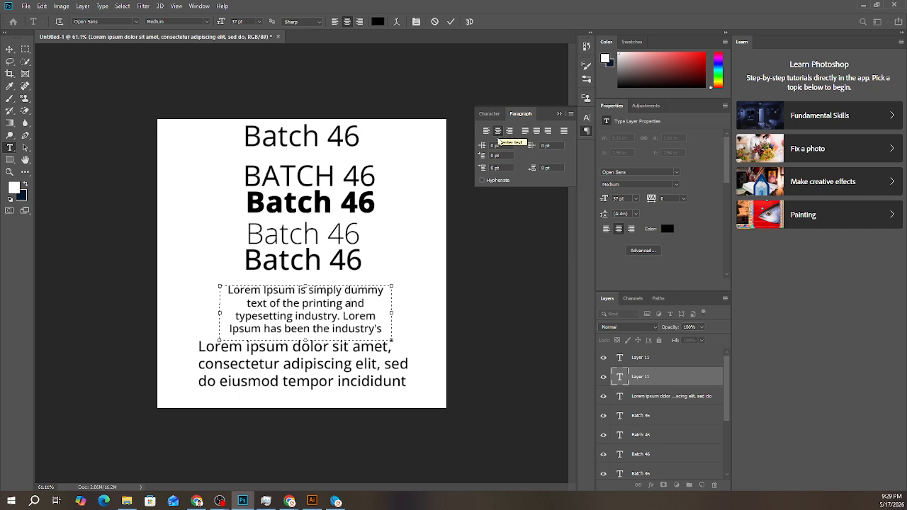
click(511, 134)
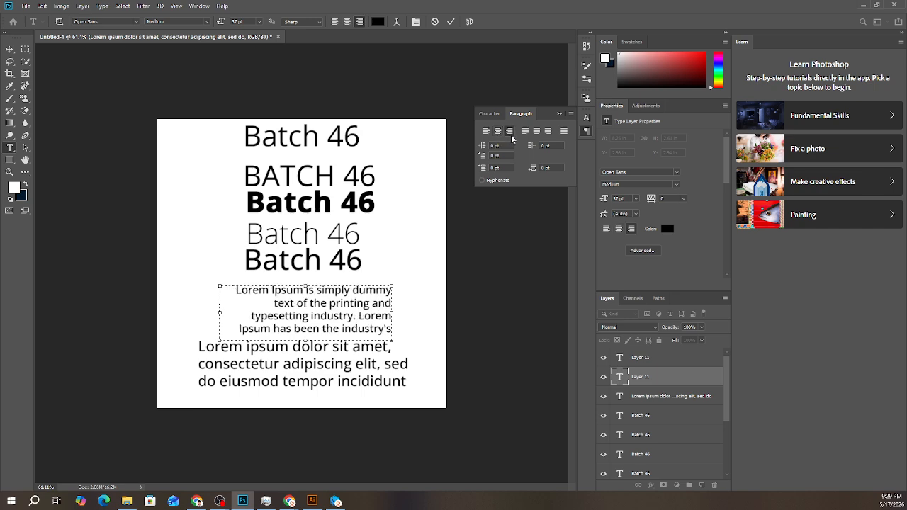
click(525, 131)
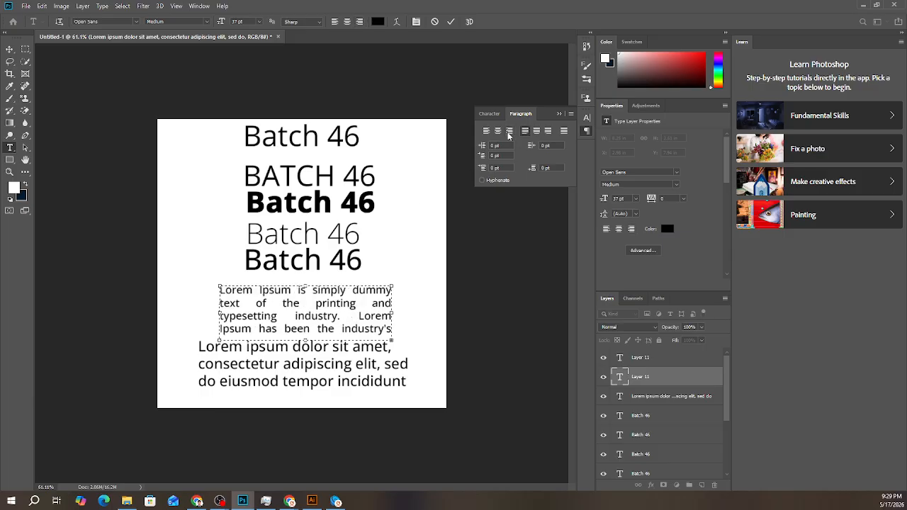
- Try tracking of -40 on the whole 37 pt paragraph, and reset the tracking to 0
click(489, 114)
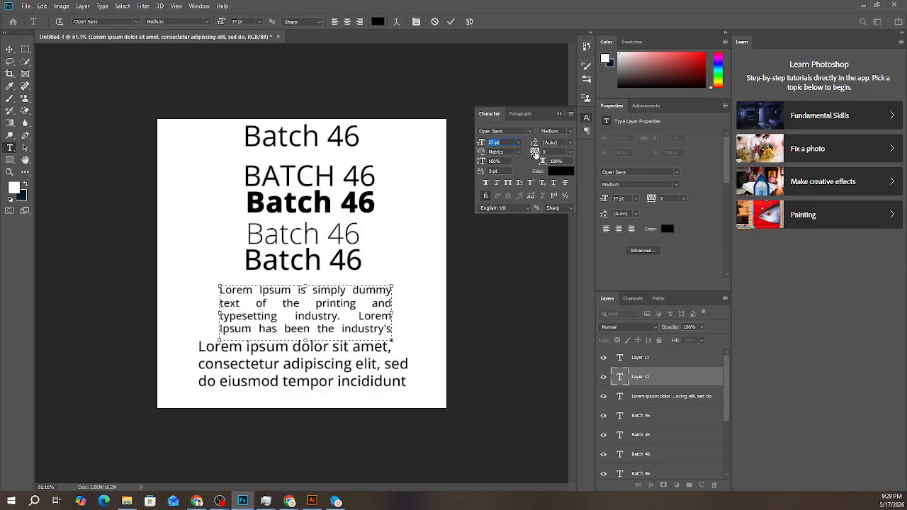
mouse_move(535, 153)
mouse_down()
mouse_move(526, 157)
mouse_move(571, 157)
mouse_move(530, 158)
mouse_move(544, 154)
mouse_up()
click(571, 154)
click(536, 156)
click(308, 323)
key(ctrl+a)
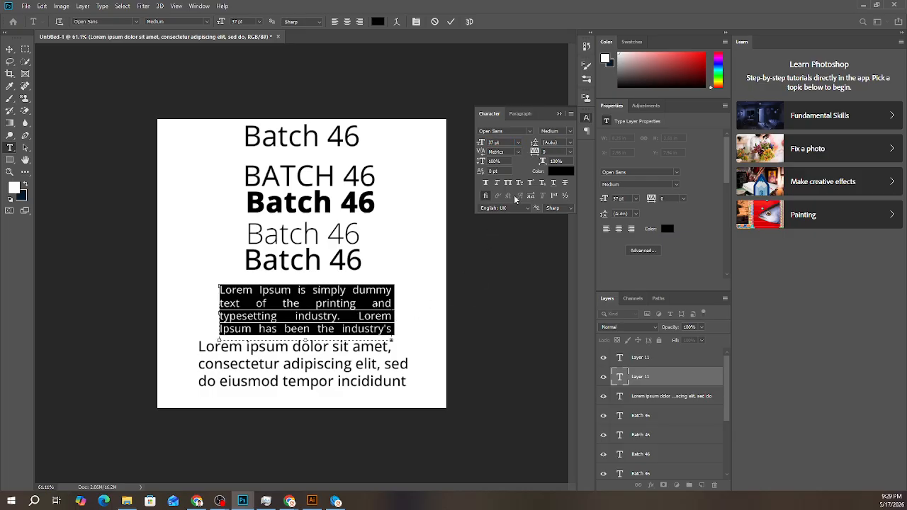
drag(534, 155, 533, 155)
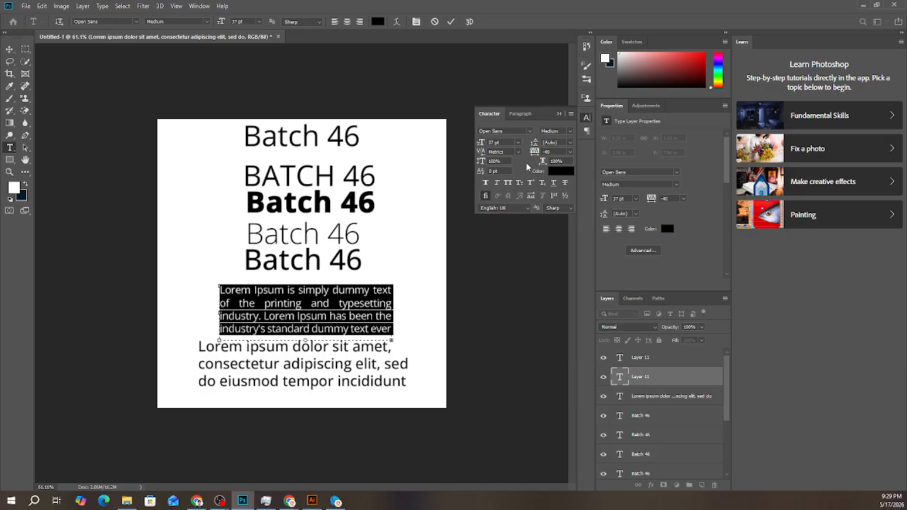
click(571, 152)
click(552, 204)
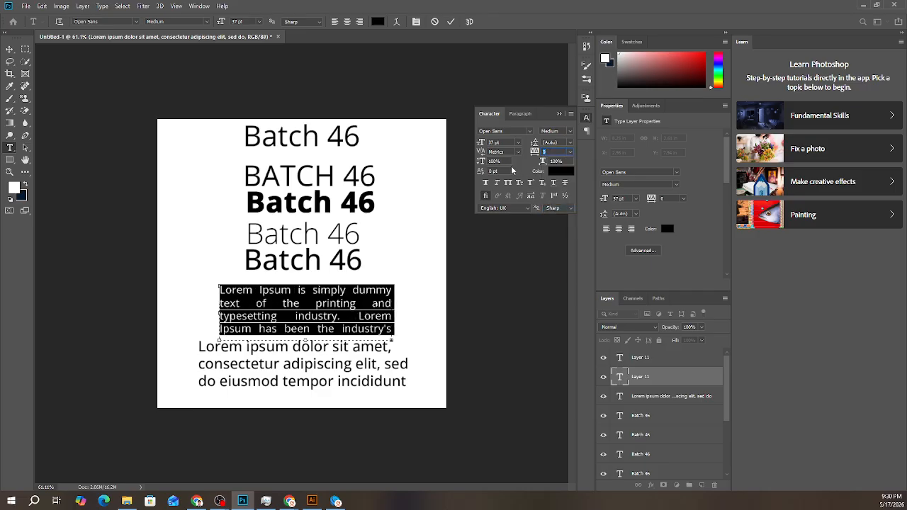
- Set the tracking of the single space after "printing" to -160 in the 37 pt paragraph
click(323, 307)
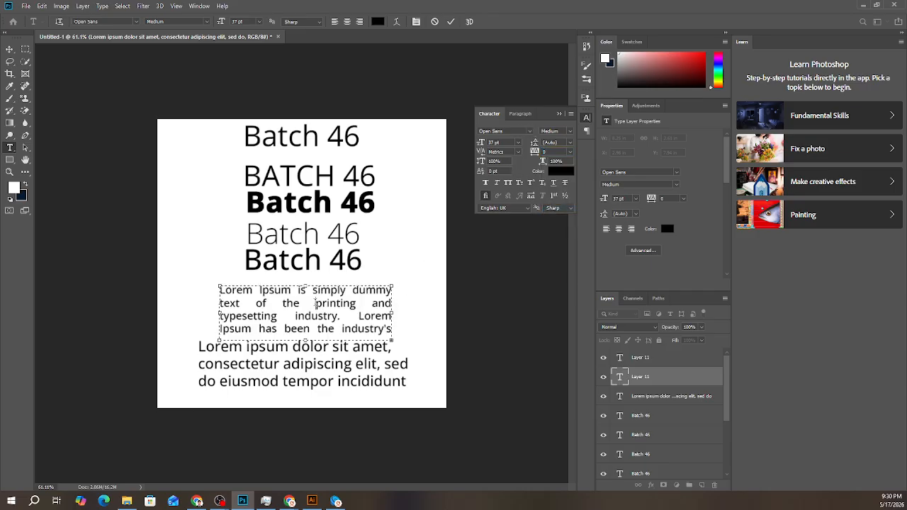
key(BackSpace)
drag(368, 303, 355, 303)
drag(542, 152, 531, 158)
click(366, 302)
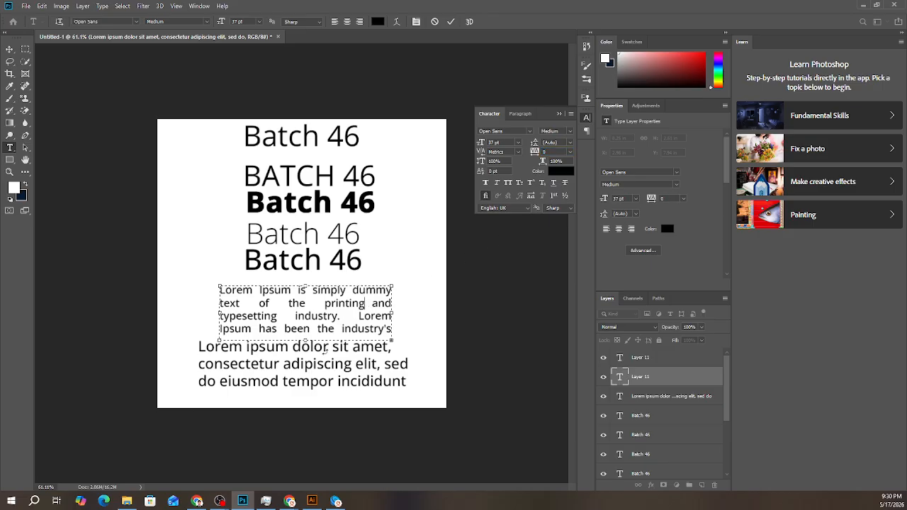
key(shift+Right)
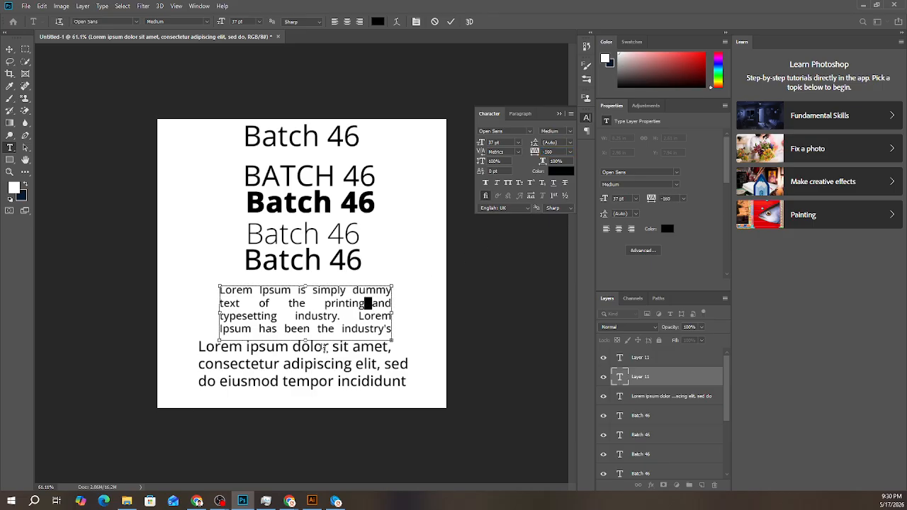
- Try last-line-right justification on the whole 37 pt paragraph, apply Justify All, and commit the text edit
click(521, 113)
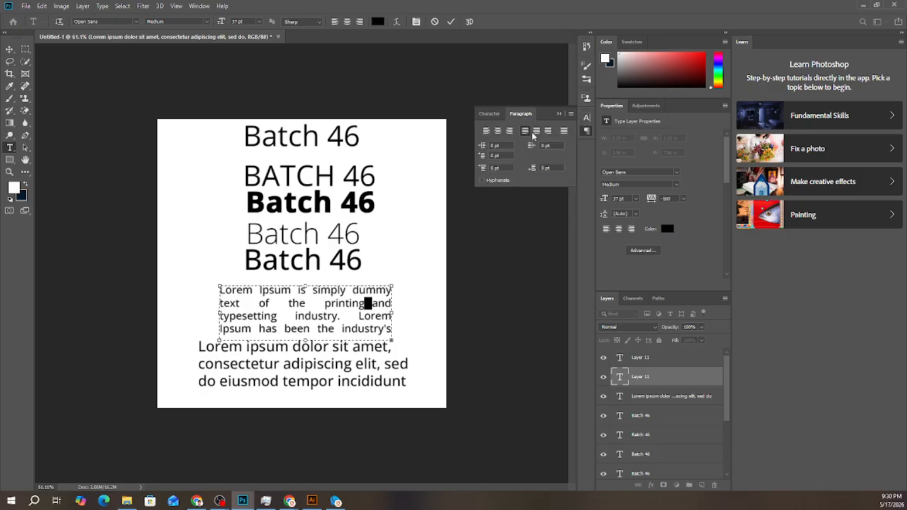
key(ctrl+a)
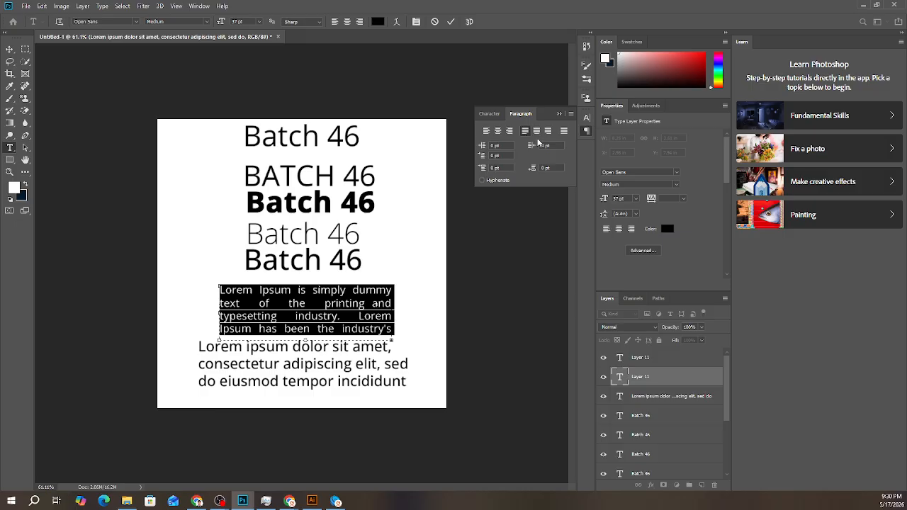
click(548, 131)
click(563, 134)
click(311, 299)
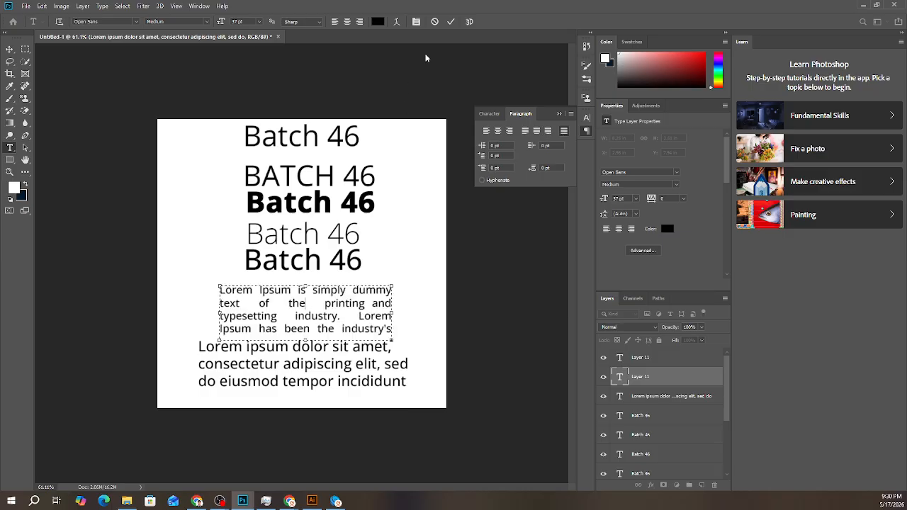
click(452, 22)
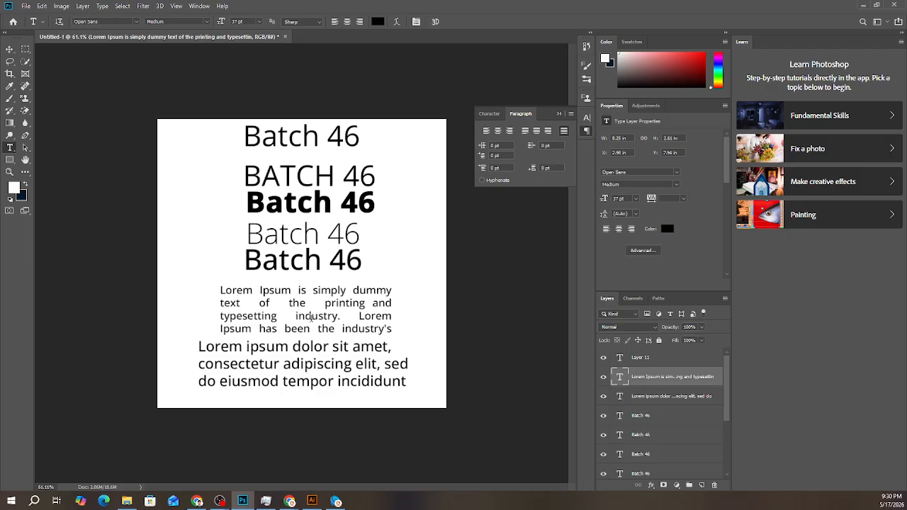
- Delete both Lorem Ipsum paragraph text layers below the Batch 46 lines
click(10, 49)
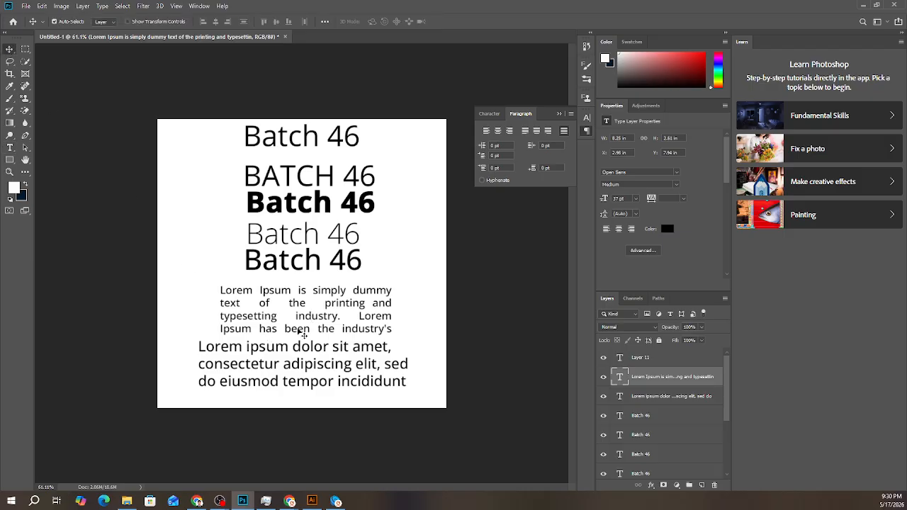
key(Delete)
key(Delete)
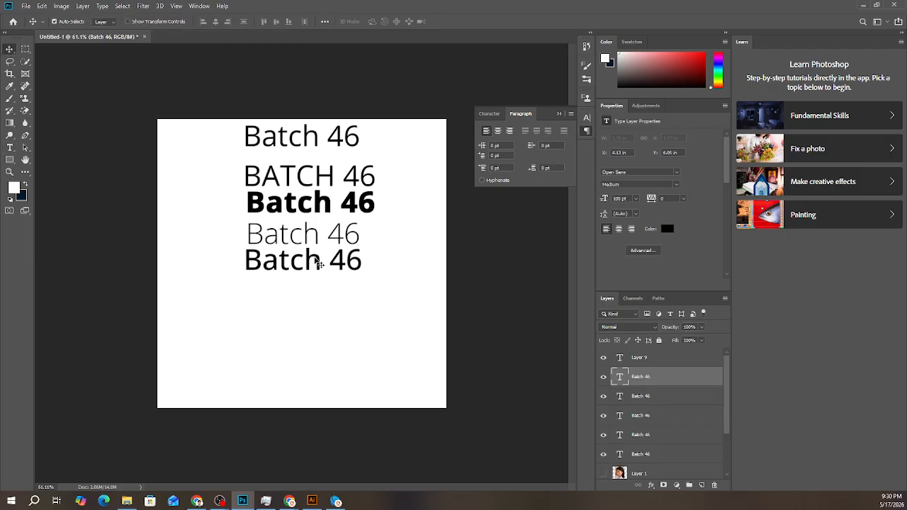
- Add a point text line at 64 pt near the canvas's lower edge, and replace its placeholder with the copied Lorem Ipsum text
click(260, 338)
click(10, 148)
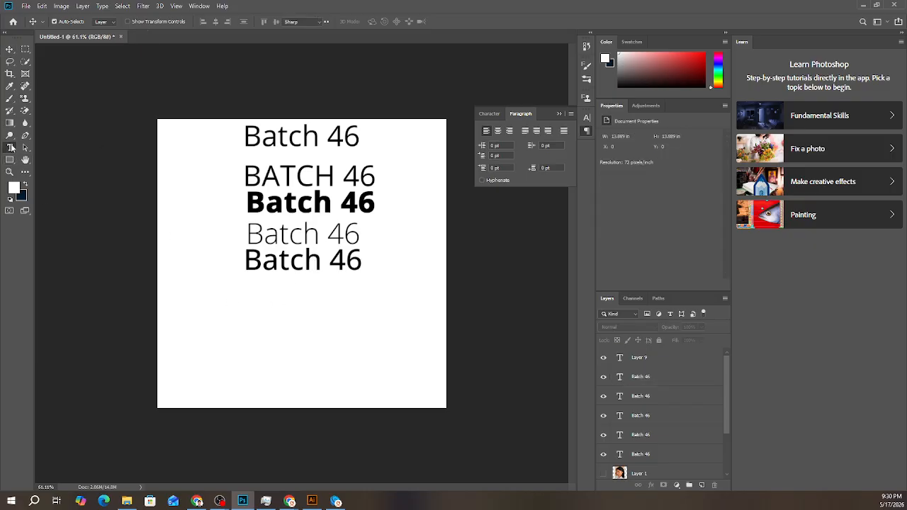
click(220, 346)
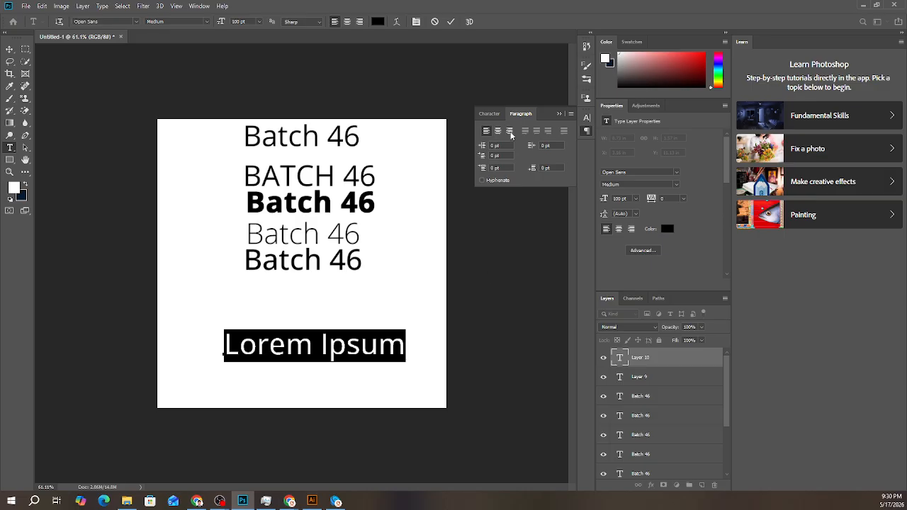
click(489, 115)
drag(484, 144, 463, 152)
triple_click(275, 354)
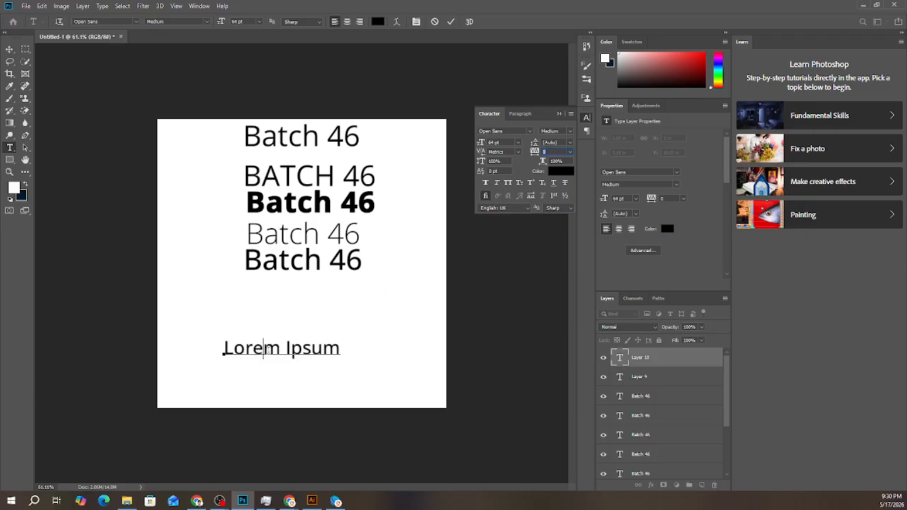
key(ctrl+v)
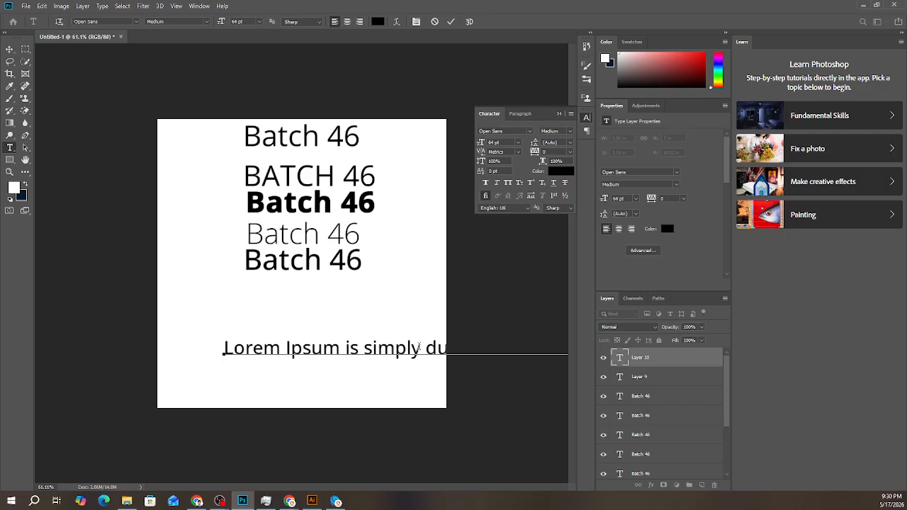
- Break the point text after "simply", "of the" and "typesetting", and move it up directly below the Batch 46 lines
key(Return)
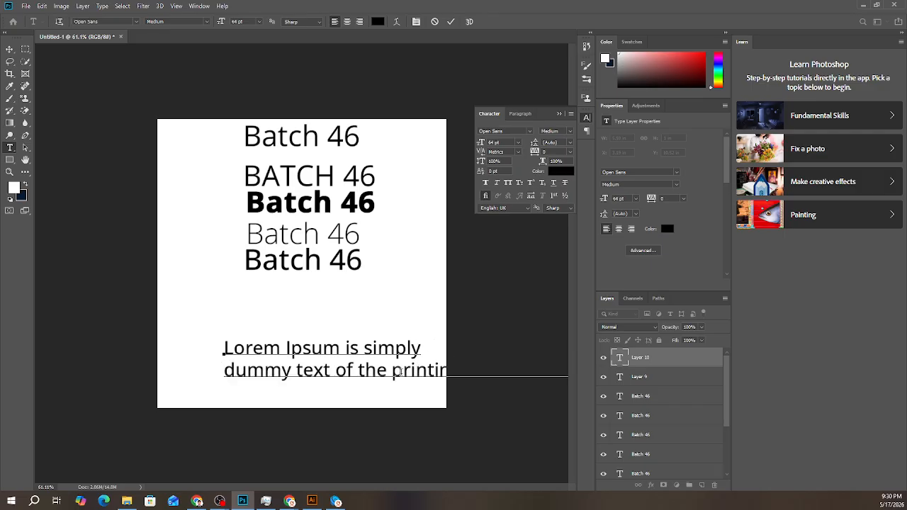
key(Return)
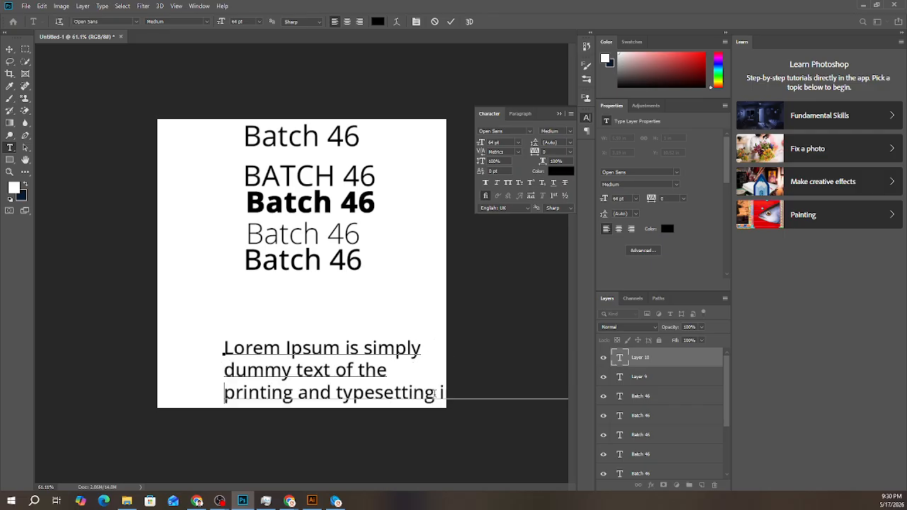
click(438, 392)
key(Return)
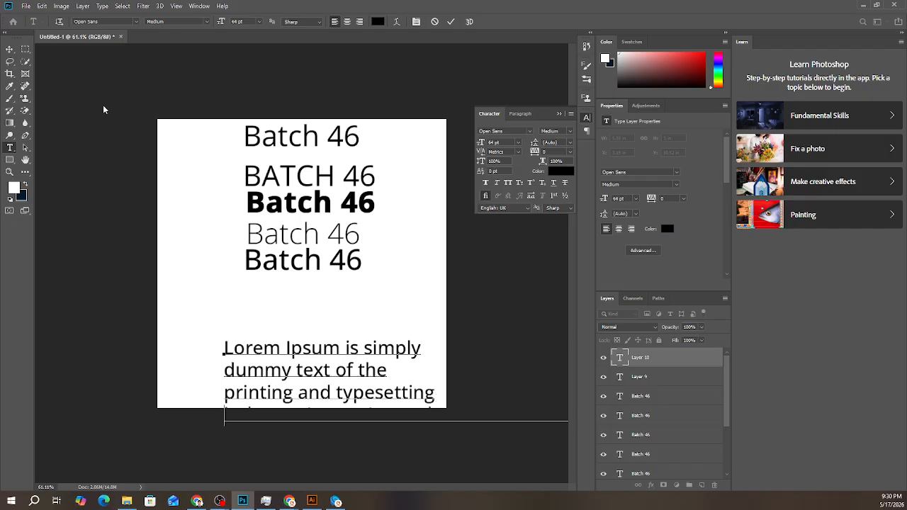
click(9, 49)
drag(359, 395, 313, 343)
- Break the point text after "Lorem Ipsum has" and "industry's standard", and remove the leading space before "dummy"
key(t)
click(416, 368)
key(Return)
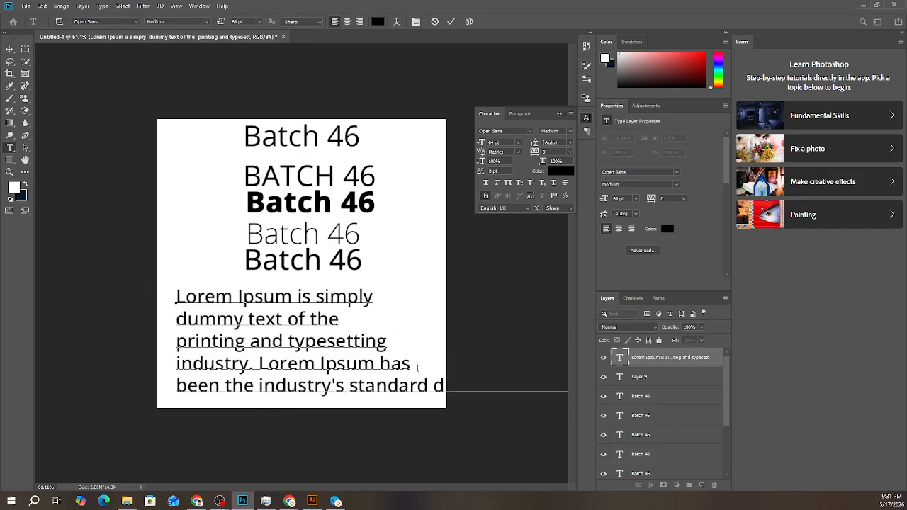
click(427, 386)
key(Return)
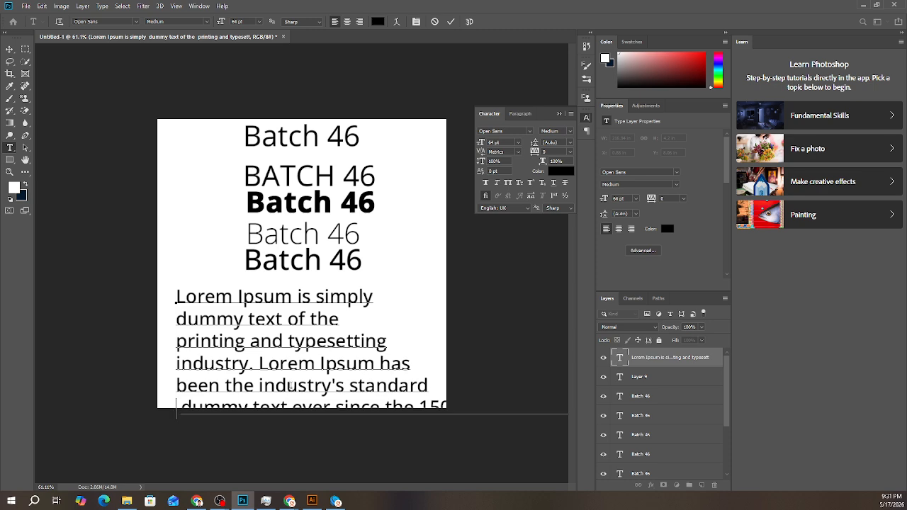
key(Delete)
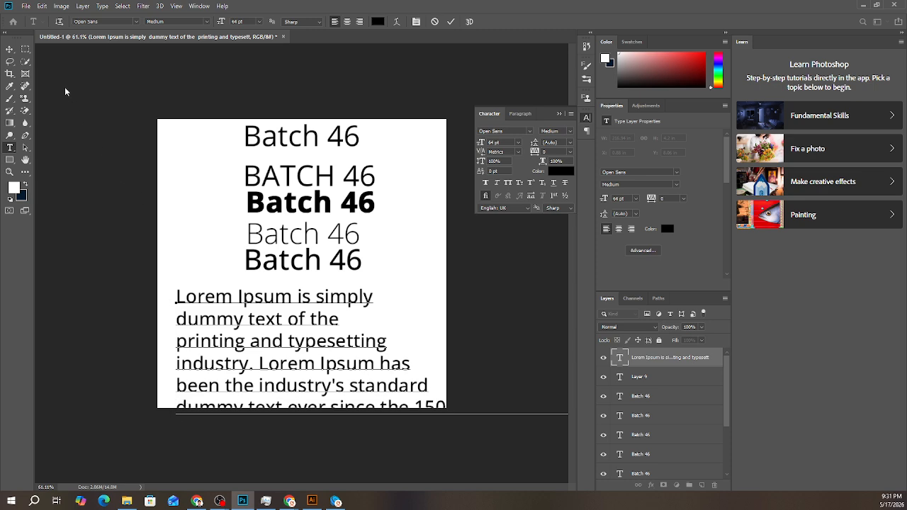
- Try to remove the overflowing text after "since the", and shift the text block slightly up inside the canvas
key(ctrl+a)
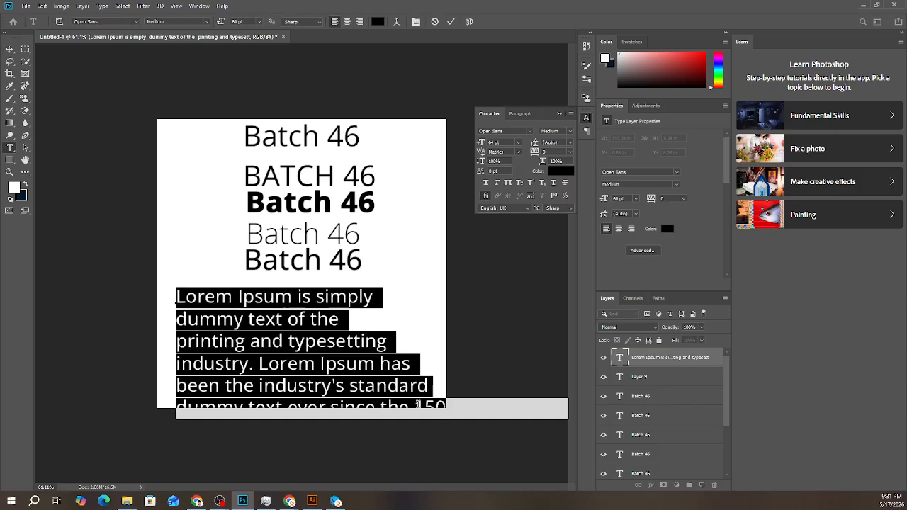
double_click(418, 405)
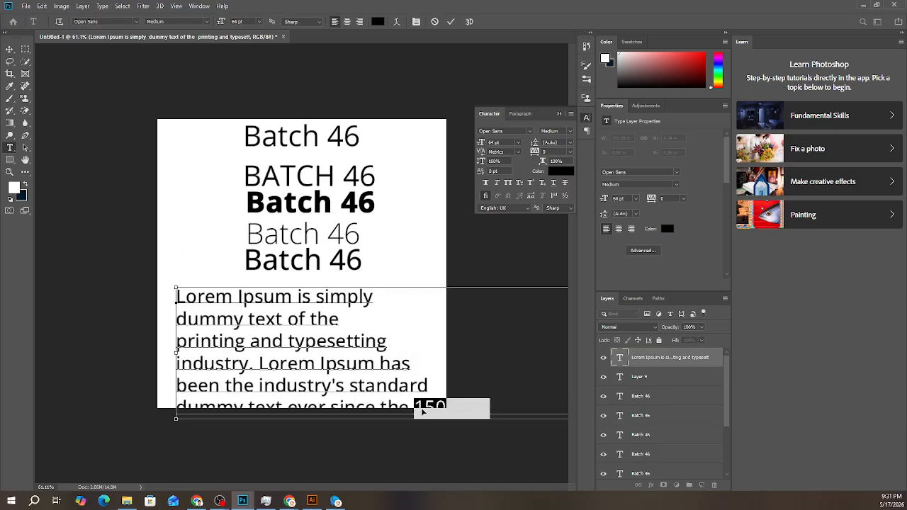
key(ctrl+a)
click(413, 411)
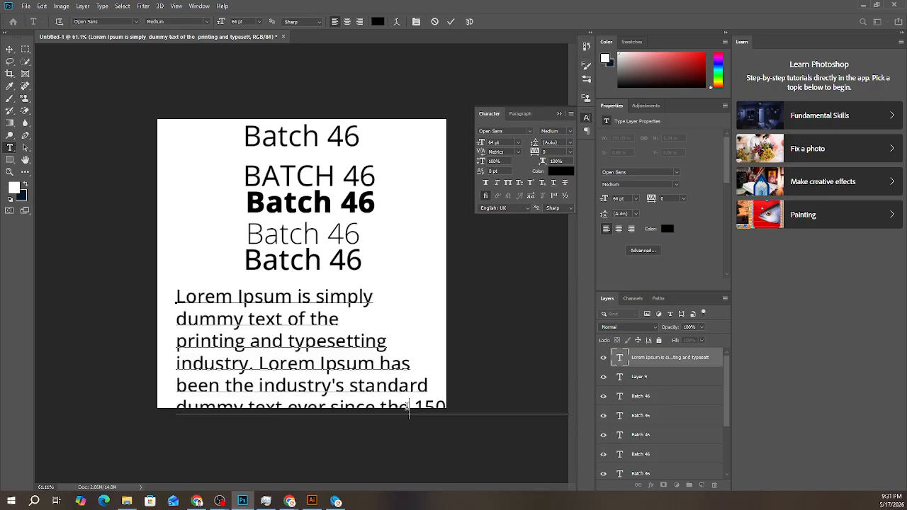
drag(411, 411, 790, 414)
key(BackSpace)
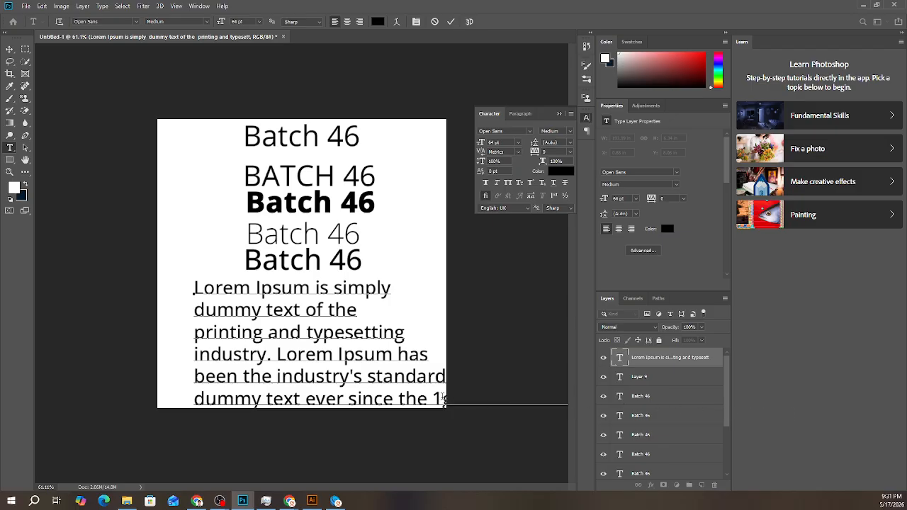
- Delete the long overflowing text that runs off the canvas after "dummy text ever since" in the last line, and commit the text edit
drag(435, 398, 668, 400)
key(BackSpace)
key(BackSpace)
key(BackSpace)
drag(414, 398, 901, 392)
key(BackSpace)
scroll(429, 399, down, 15)
scroll(453, 384, down, 5)
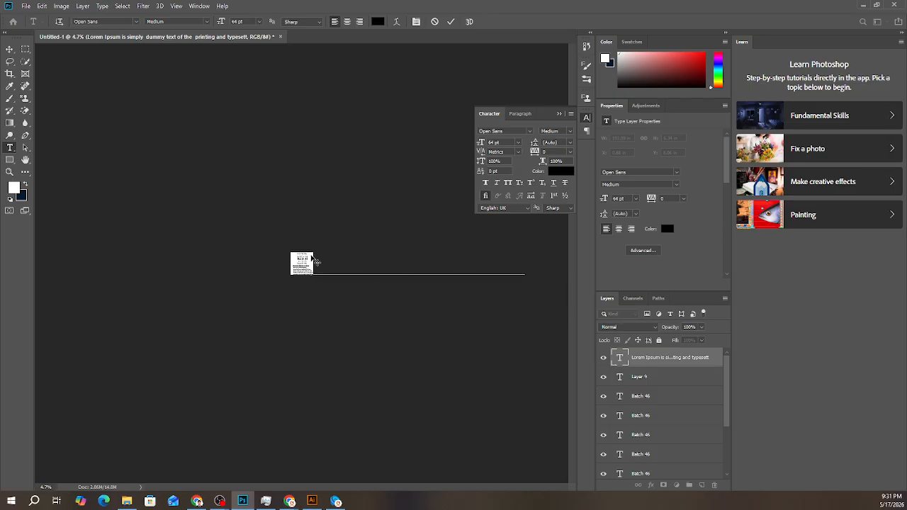
scroll(318, 276, up, 3)
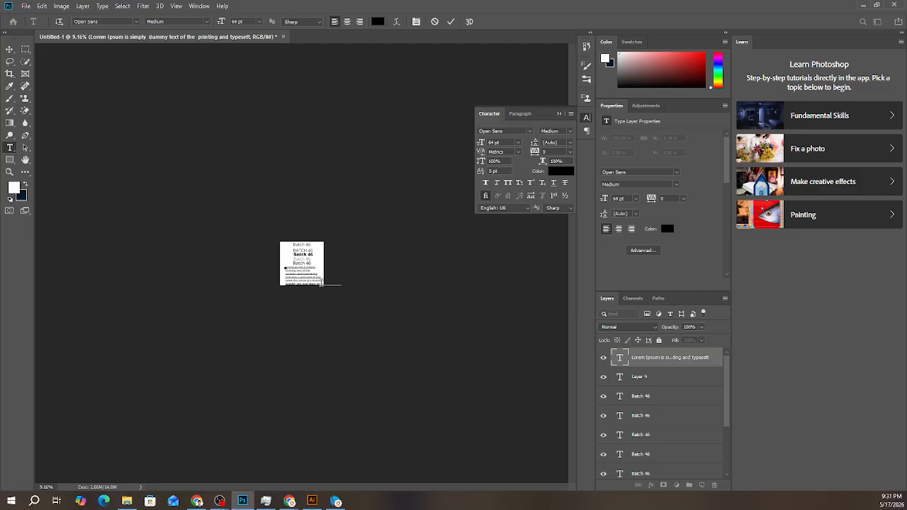
click(451, 22)
key(v)
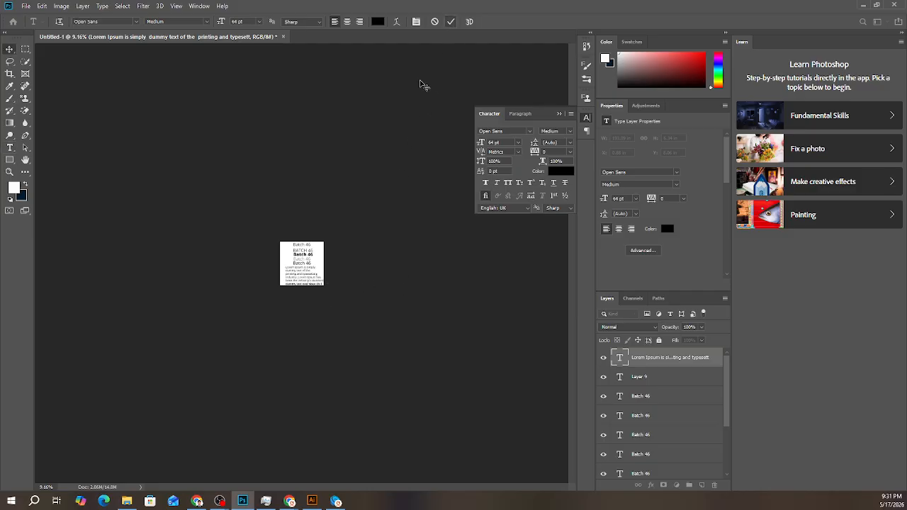
- Scale the Lorem Ipsum text block down to 29.47 pt so it fits below the Batch 46 lines
scroll(304, 287, up, 12)
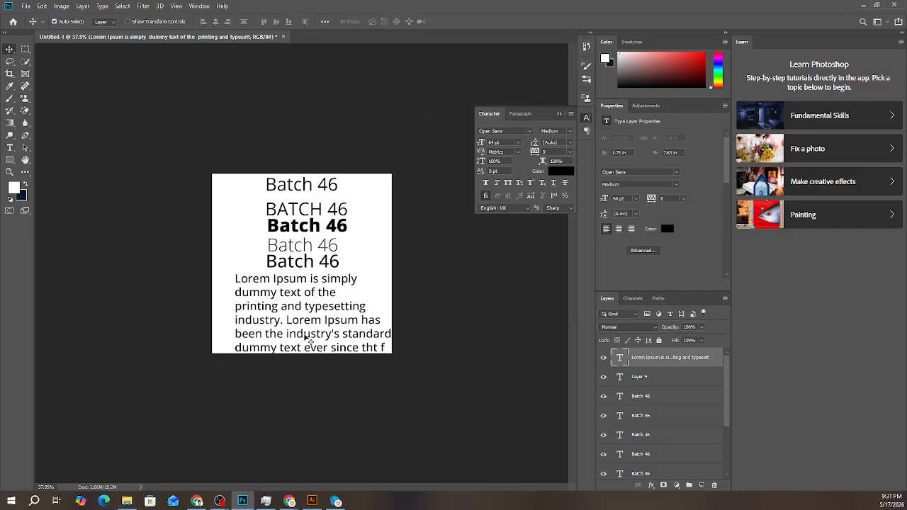
key(ctrl+t)
drag(391, 352, 293, 319)
click(453, 22)
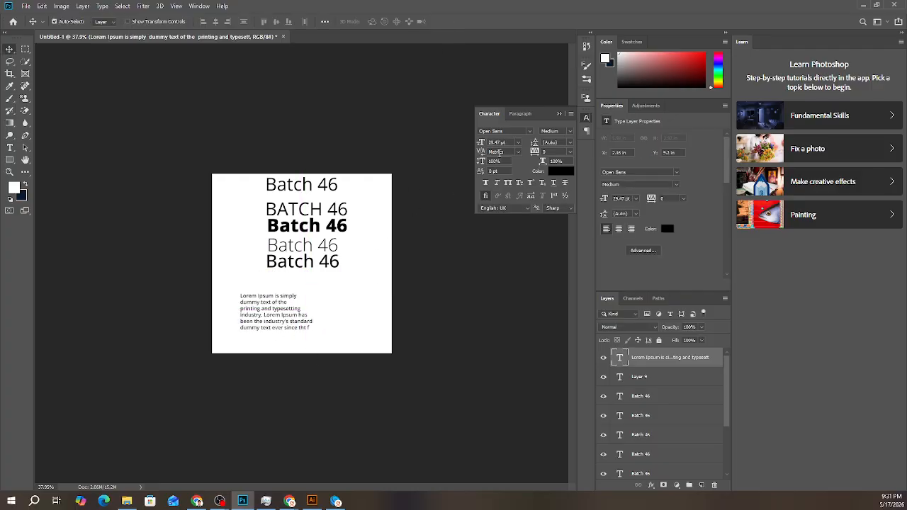
- Center-align the Lorem Ipsum block and move it horizontally back inside the canvas
click(522, 114)
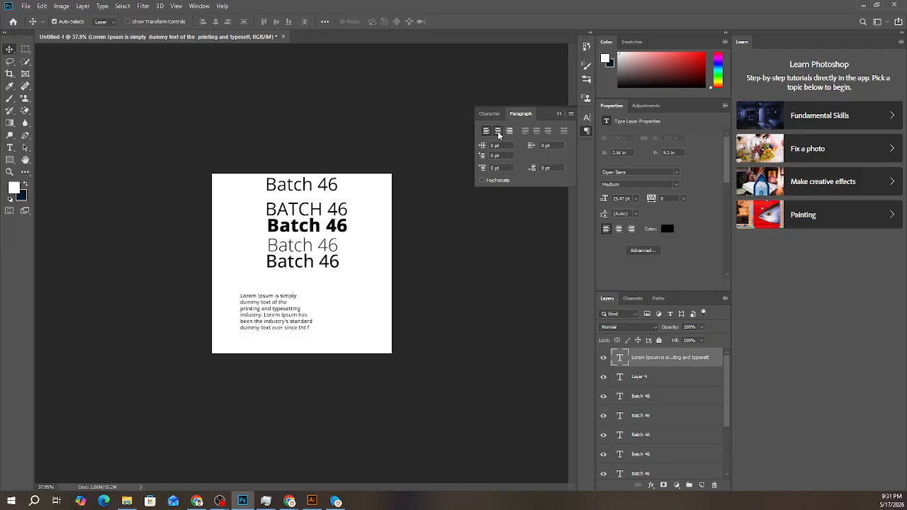
click(498, 132)
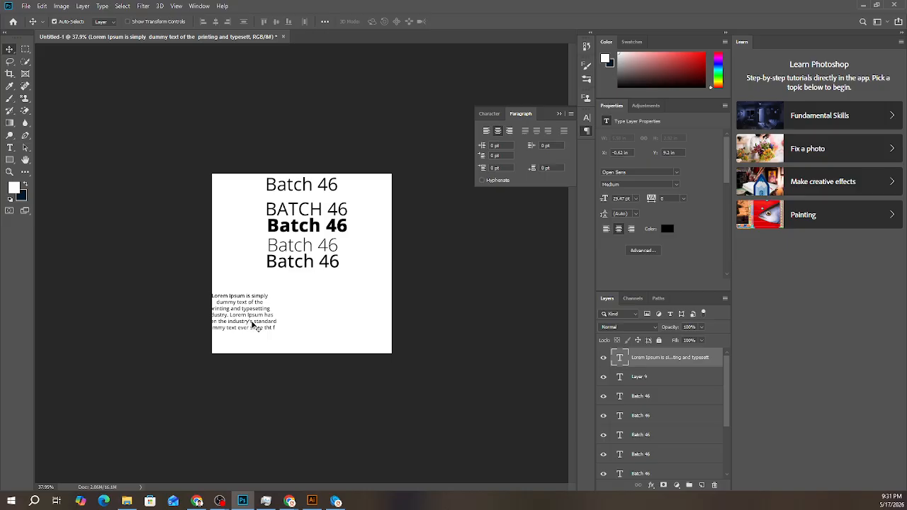
drag(253, 325, 305, 325)
- Compare right, center and left paragraph alignment on the Lorem Ipsum block, finishing with right alignment
click(509, 132)
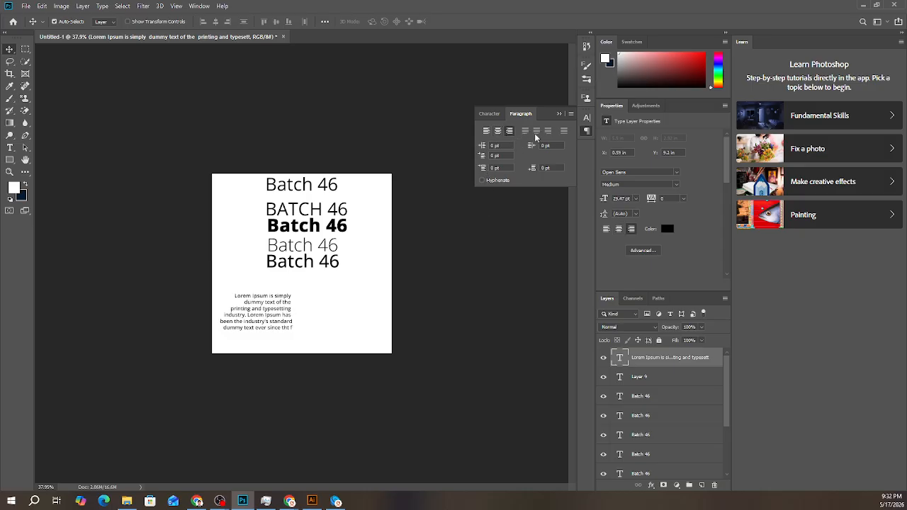
click(497, 132)
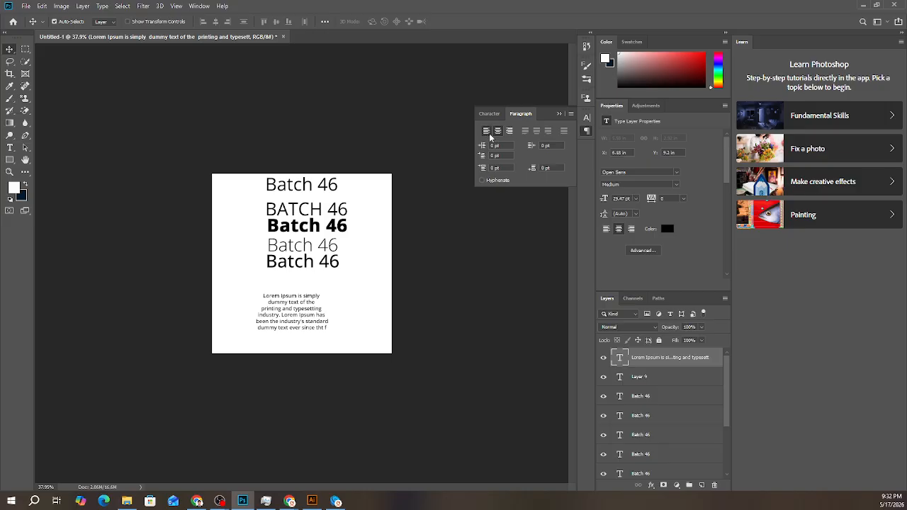
click(488, 133)
click(500, 132)
click(509, 132)
- Remove the trailing spaces after "simply", "of the" and "typesetting" so these lines sit flush at the right-aligned edge
scroll(291, 315, up, 13)
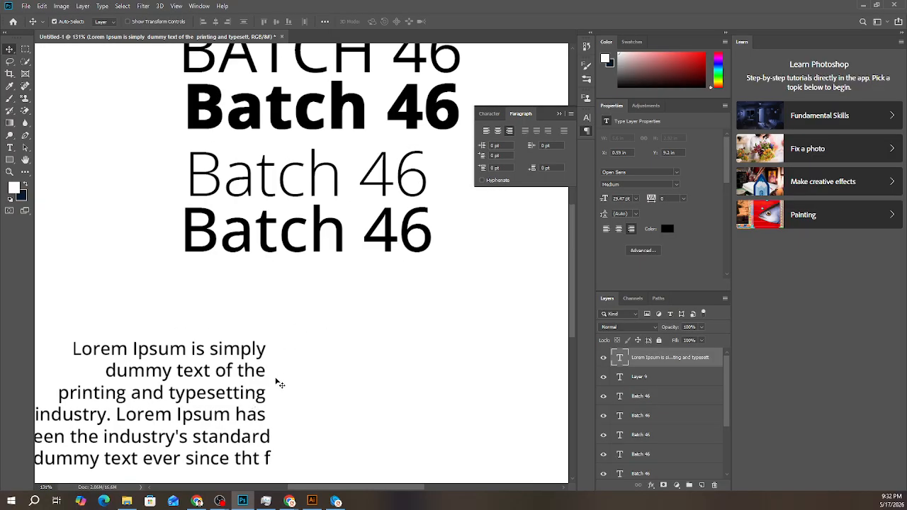
double_click(265, 352)
click(265, 352)
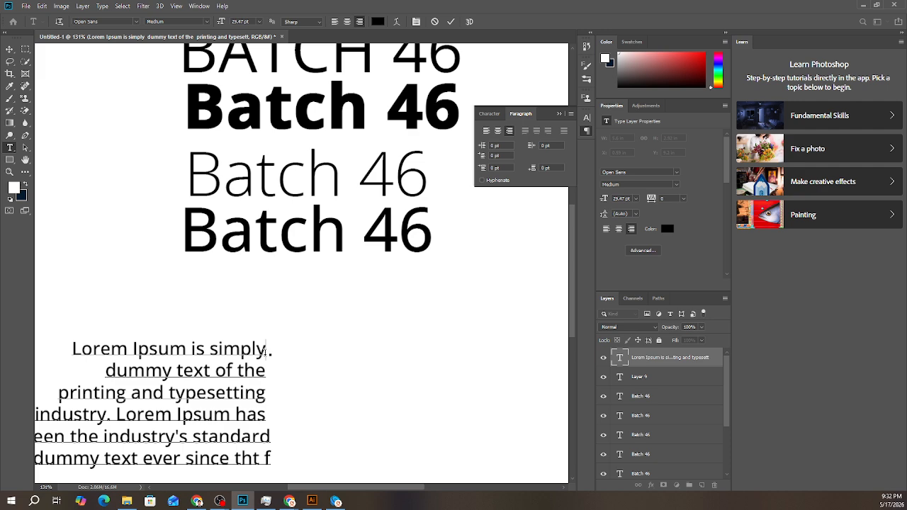
double_click(265, 353)
click(265, 354)
drag(268, 354, 281, 355)
key(BackSpace)
click(264, 370)
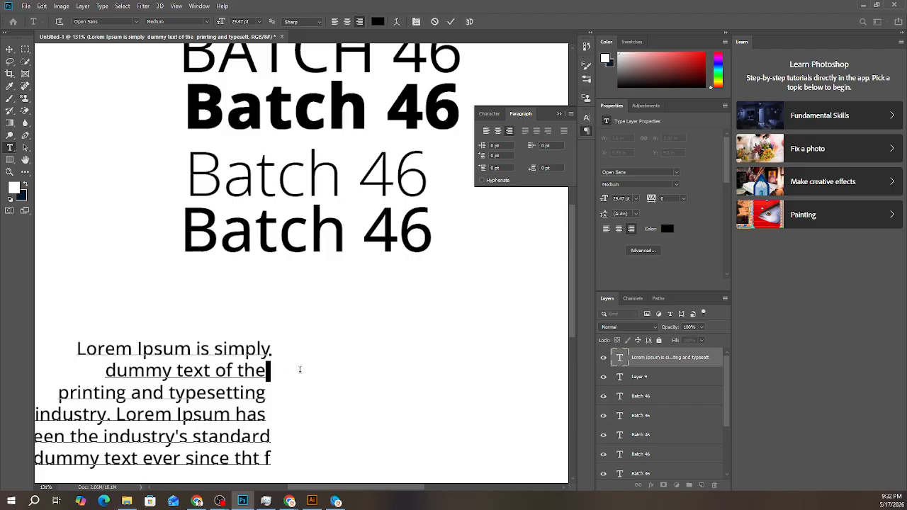
key(BackSpace)
click(267, 393)
key(BackSpace)
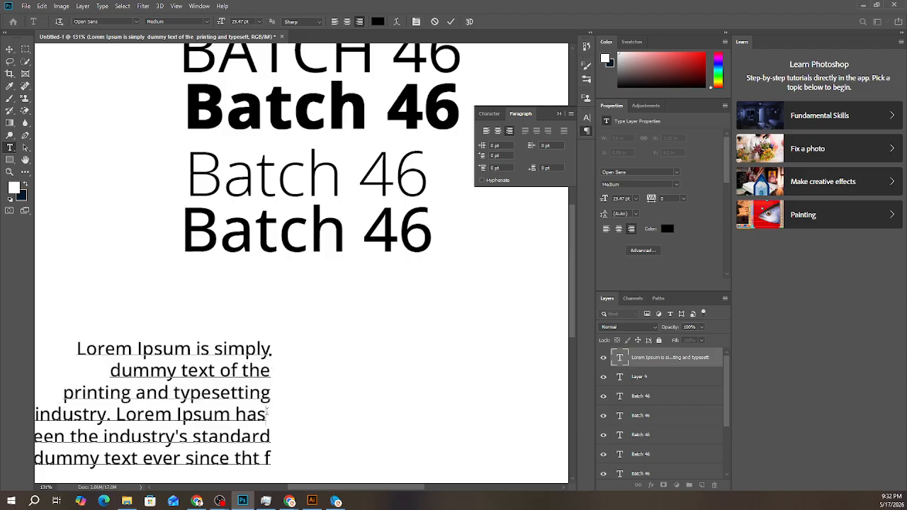
- Remove the trailing space after "Lorem Ipsum has", commit the edit, and center-align the text block
click(268, 413)
key(BackSpace)
text(s)
key(Delete)
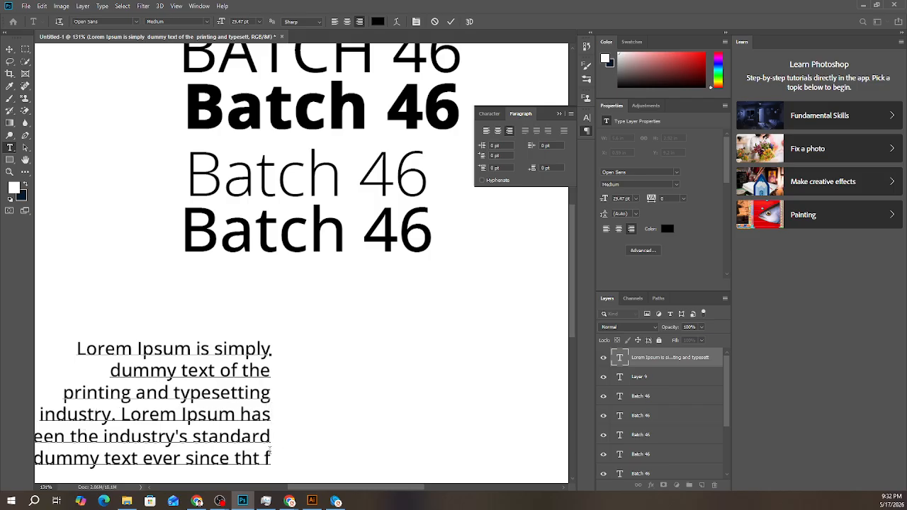
click(450, 21)
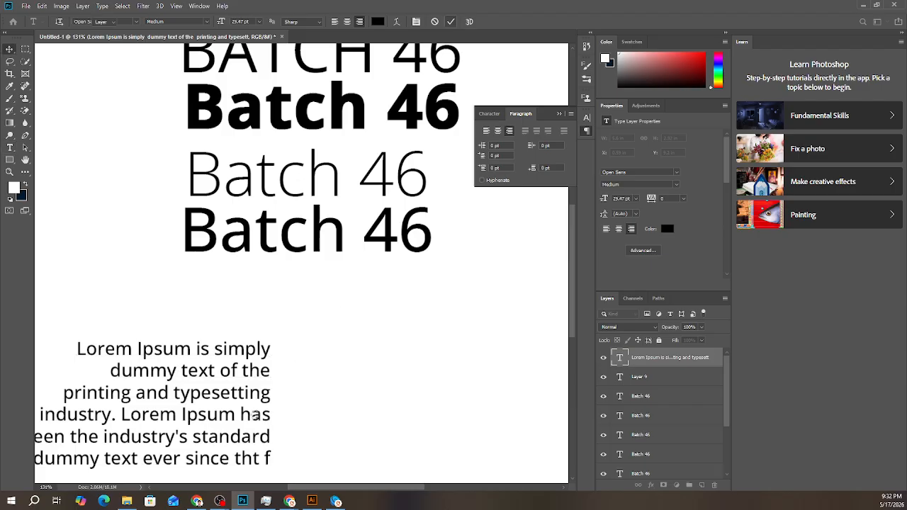
key(v)
key(ctrl+0)
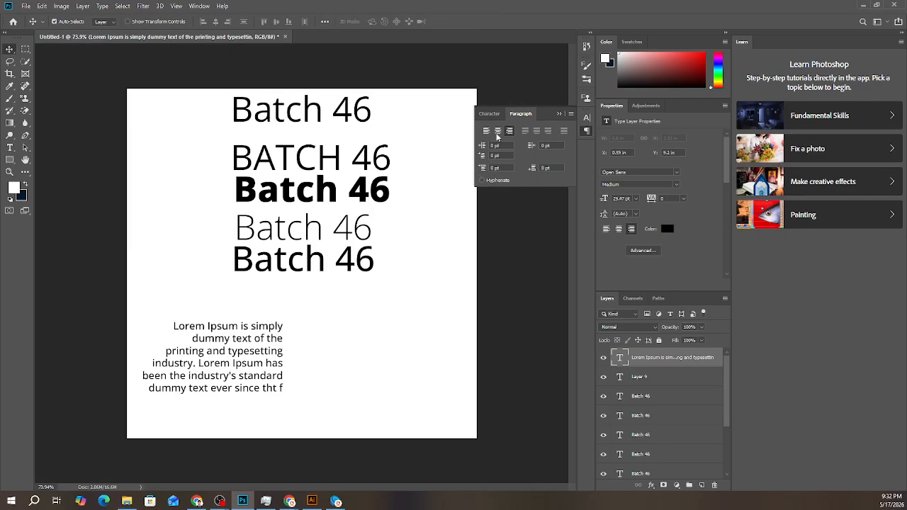
click(497, 134)
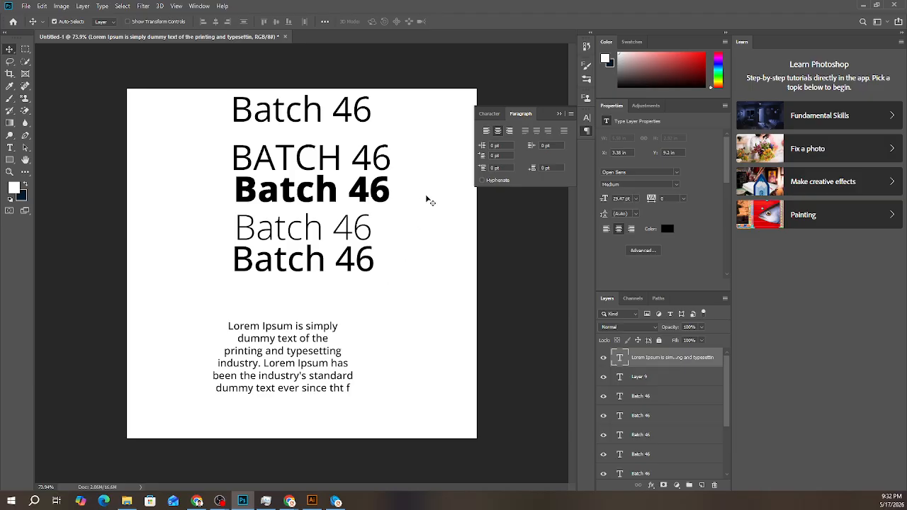
- Try 6 pt leading on the Lorem Ipsum text, undo it, and choose Auto leading
click(488, 115)
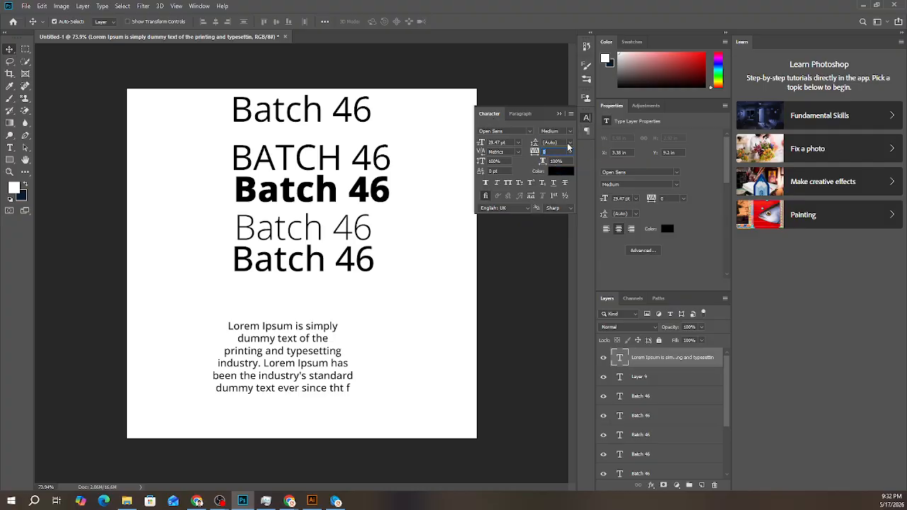
click(569, 143)
click(569, 143)
click(569, 142)
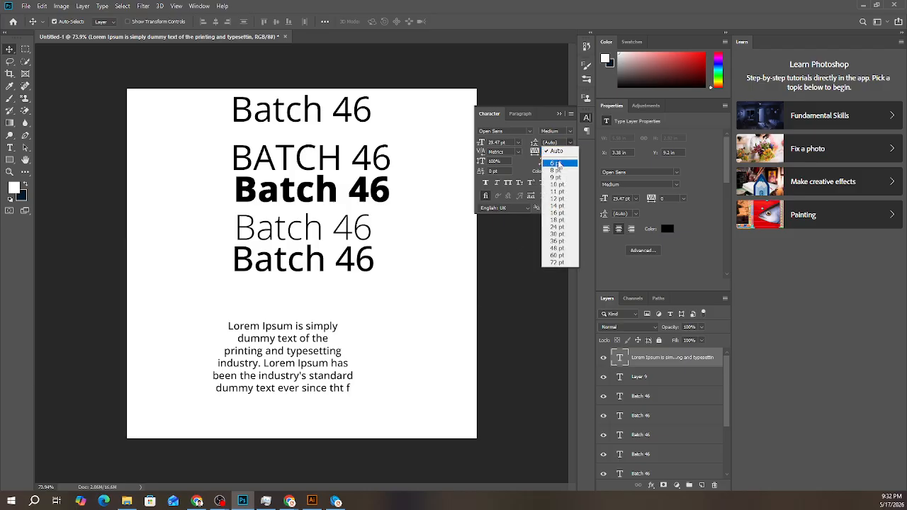
click(557, 164)
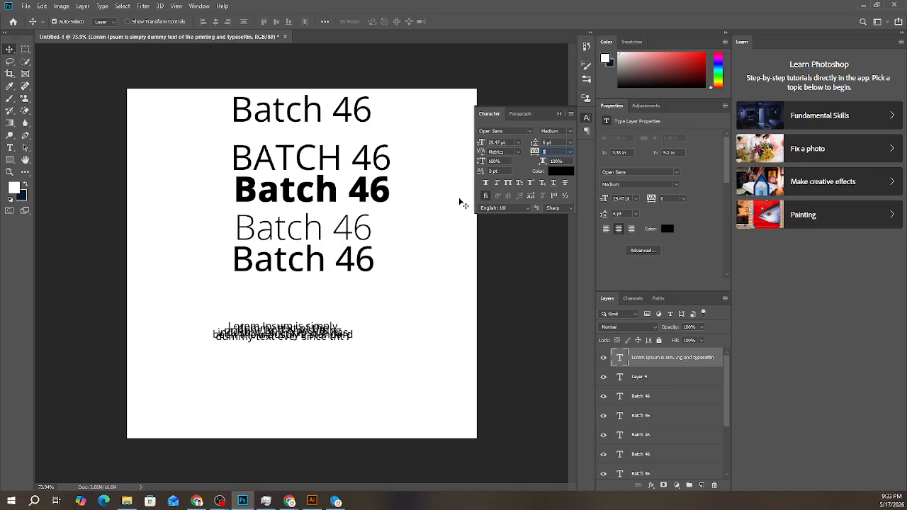
key(ctrl+z)
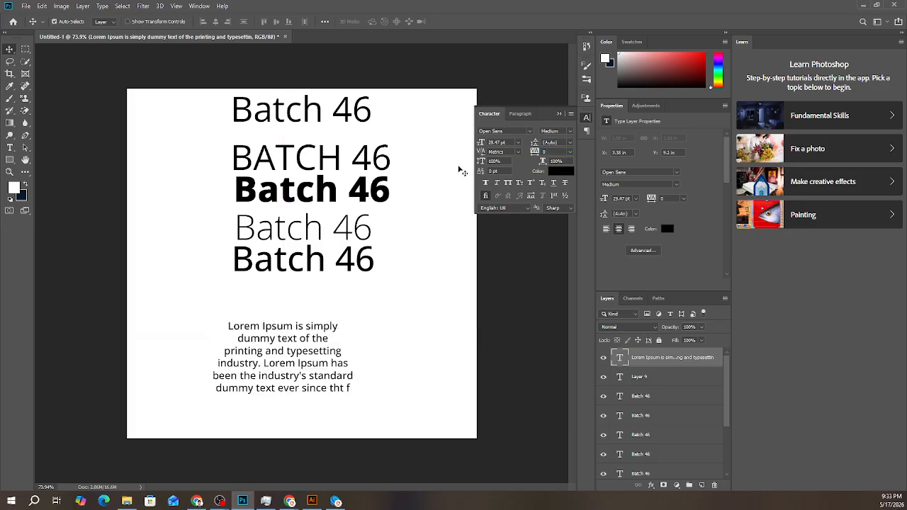
click(570, 143)
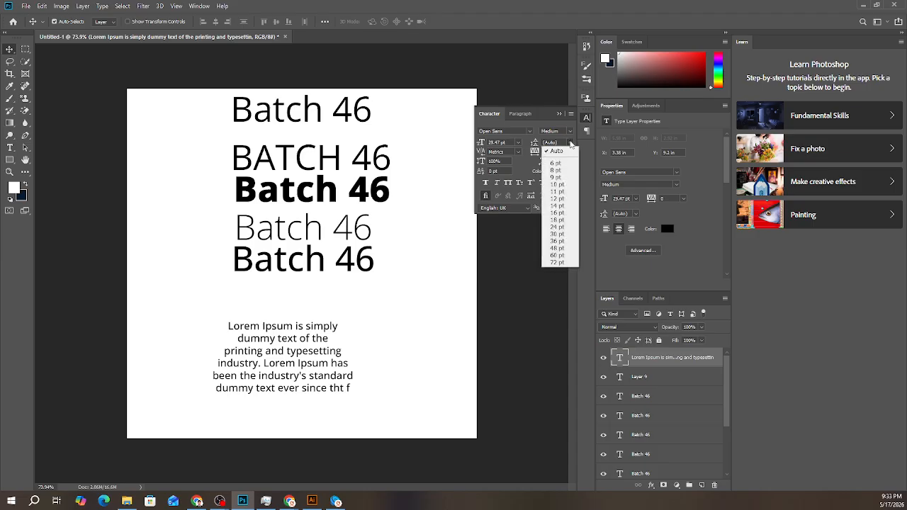
click(557, 151)
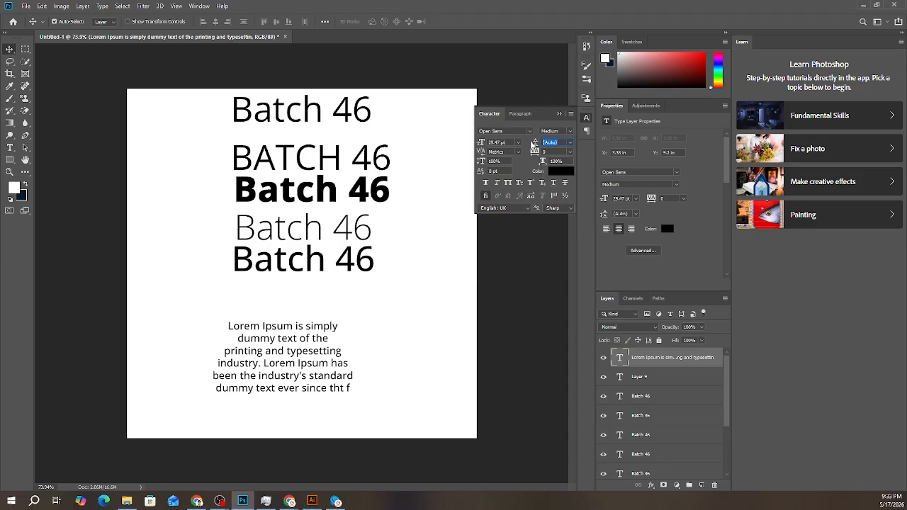
- Try to set the text's leading to -10, then try to clear the leading value and dismiss the alerts
key(BackSpace)
text(-10)
key(Return)
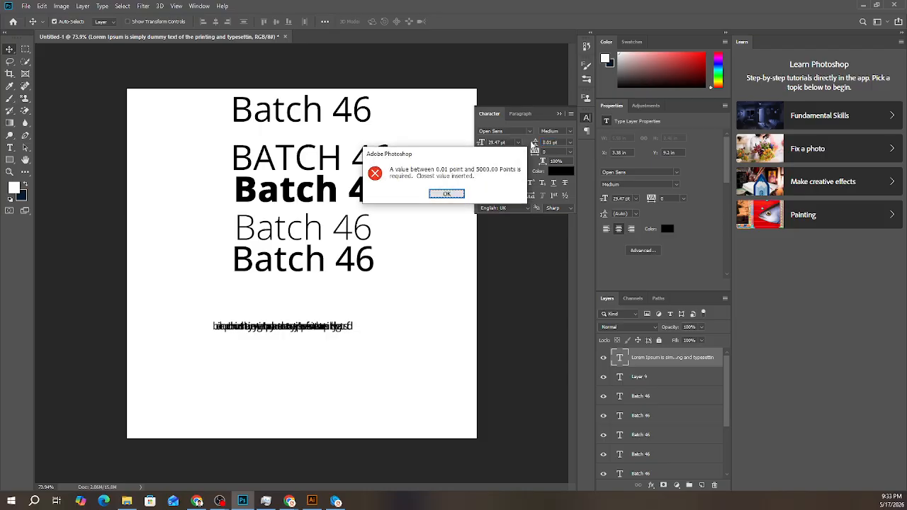
click(447, 193)
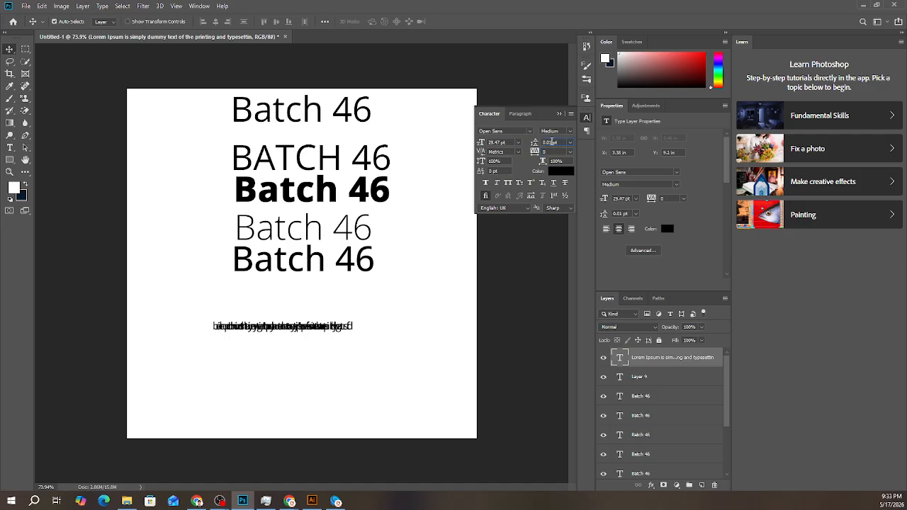
key(BackSpace)
key(BackSpace)
key(BackSpace)
key(BackSpace)
key(BackSpace)
key(BackSpace)
key(BackSpace)
click(572, 143)
click(465, 200)
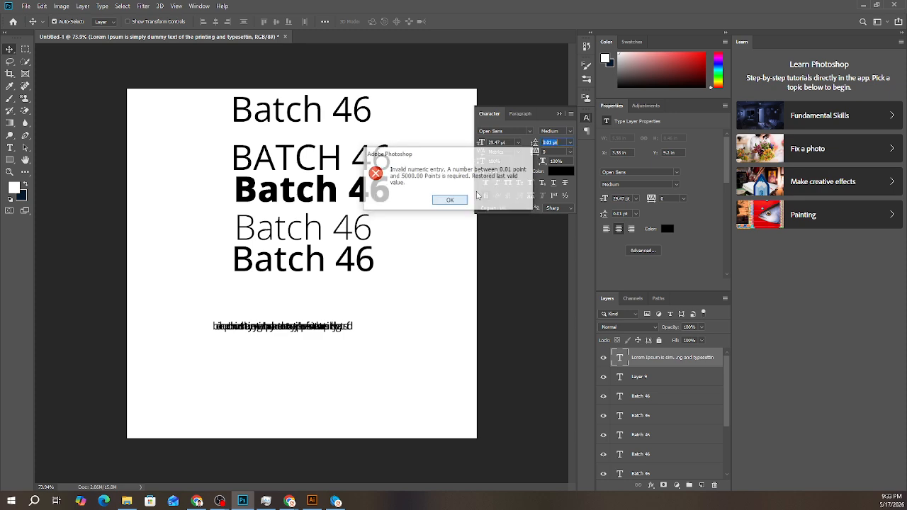
click(594, 142)
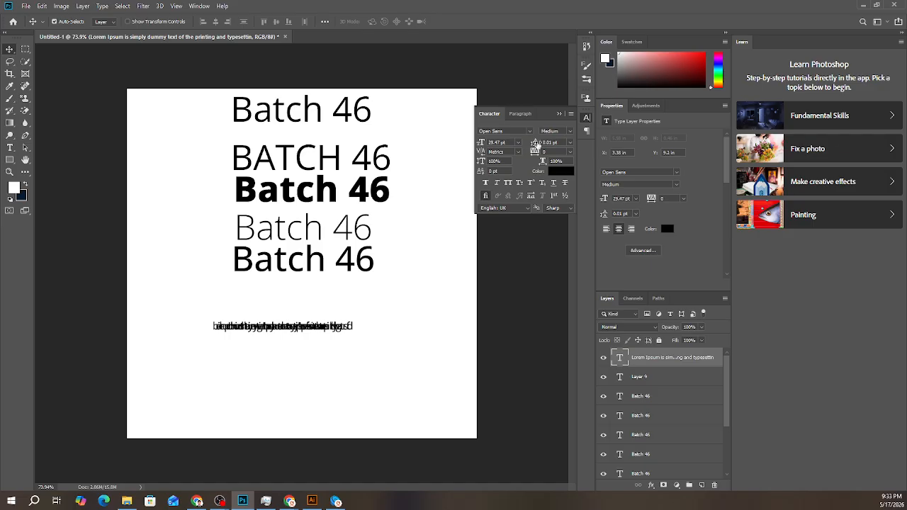
- Increase the Lorem Ipsum leading to 27.01 pt, then set it back to Auto
drag(536, 143, 545, 147)
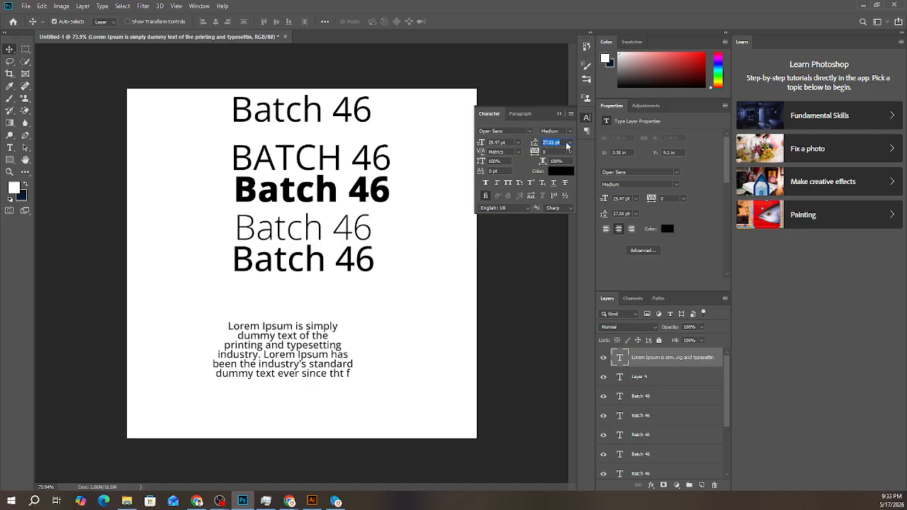
click(568, 143)
click(563, 156)
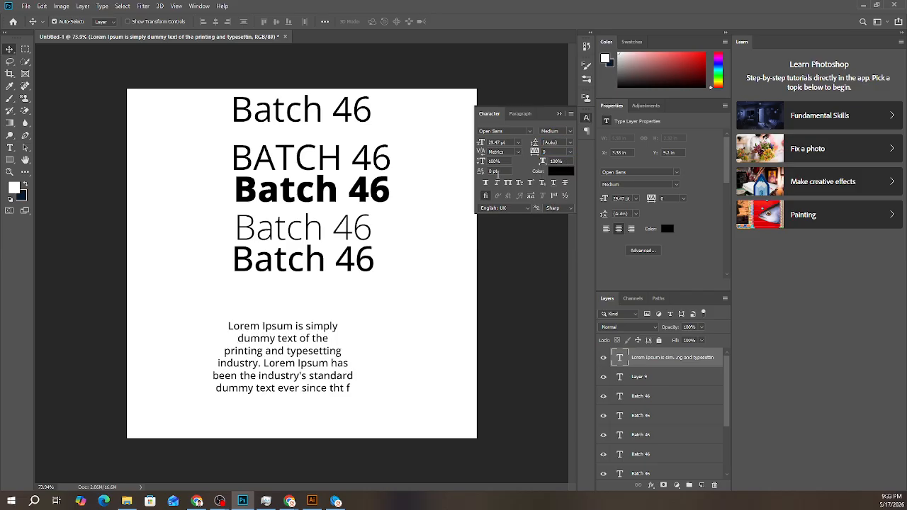
- Try a 112% vertical scale on the Lorem Ipsum text, then reset it to 100%
drag(481, 162, 488, 161)
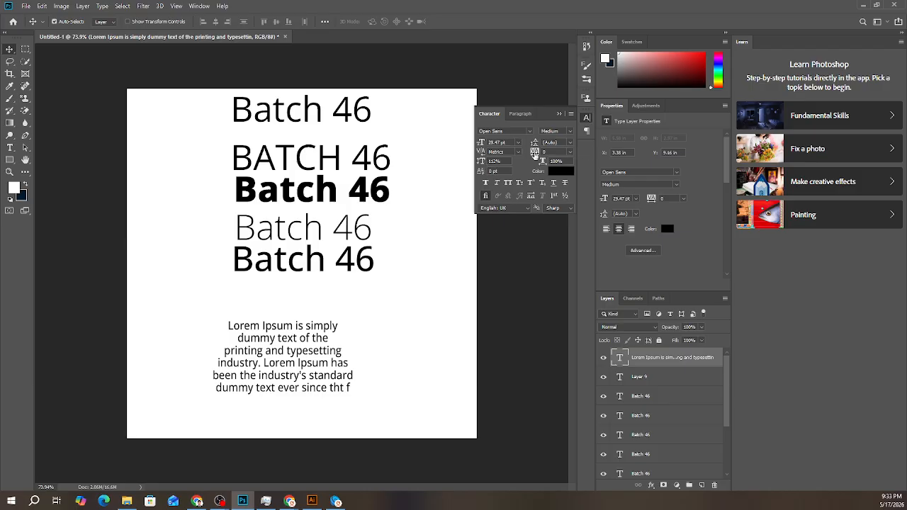
click(501, 161)
text(100)
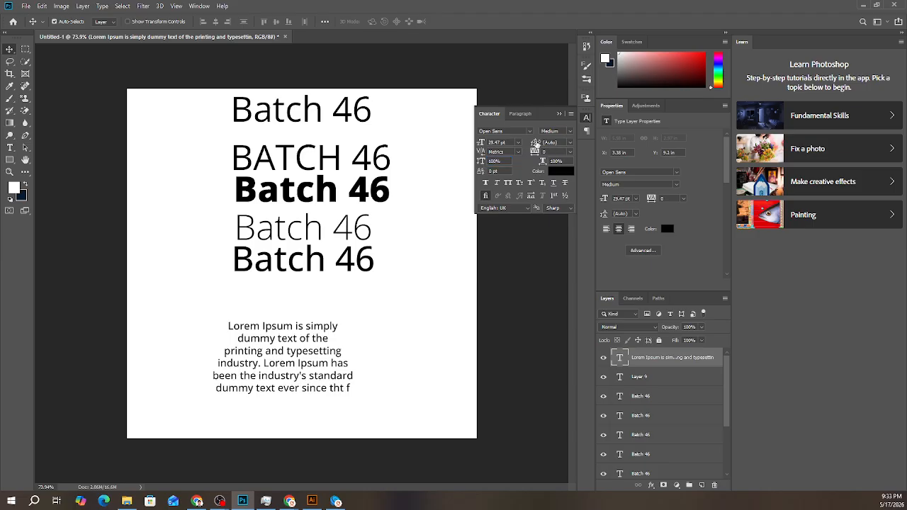
- Reduce the Lorem Ipsum leading to 0.01 pt to overlap the lines, then raise it to 39.01 pt
drag(537, 144, 508, 143)
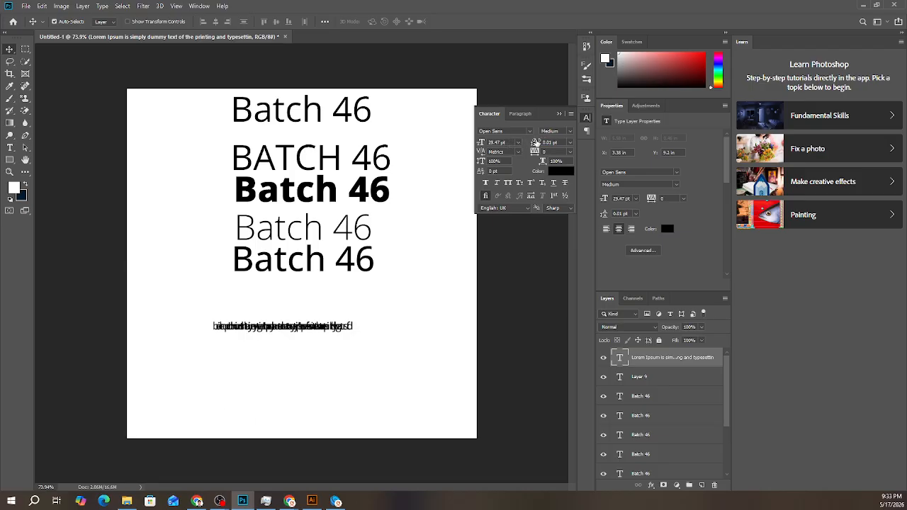
mouse_move(536, 142)
mouse_down()
mouse_move(565, 145)
mouse_move(539, 143)
mouse_up()
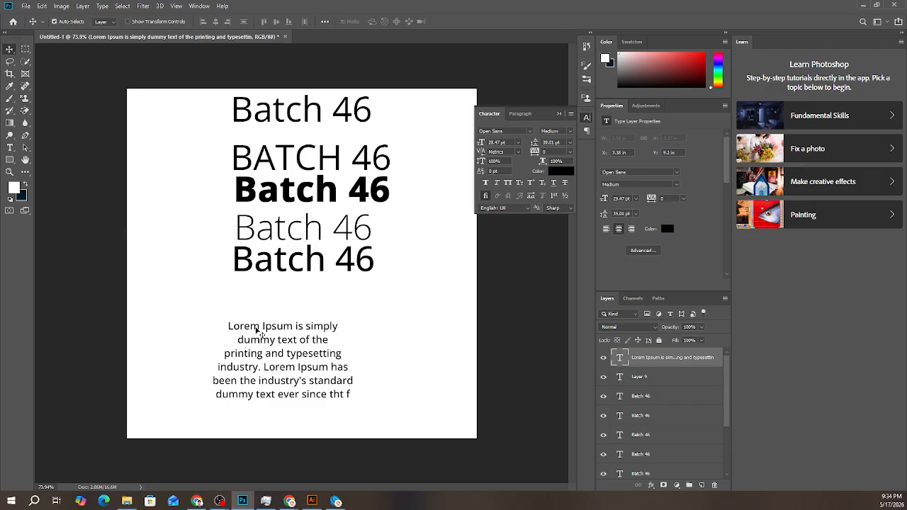
scroll(252, 349, up, 5)
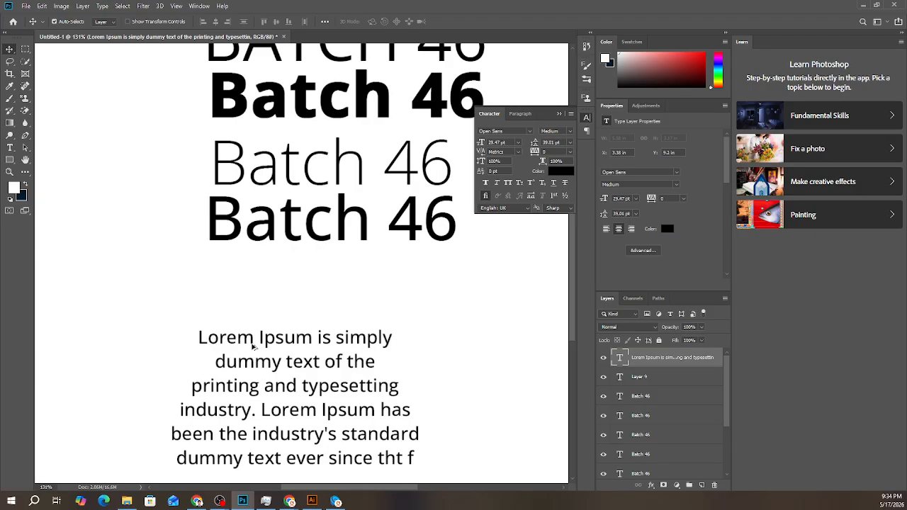
scroll(362, 383, down, 3)
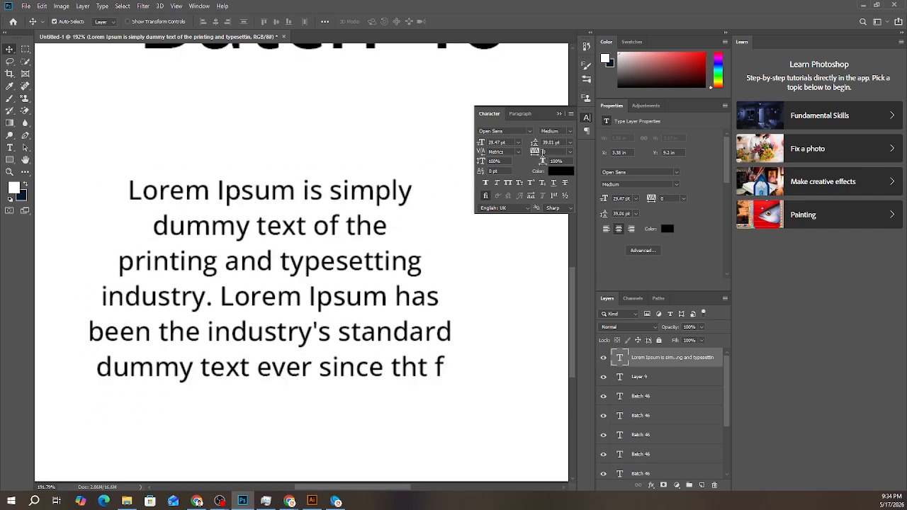
- Try a tracking of -120 on the Lorem Ipsum paragraph, then reset it to 0
click(570, 153)
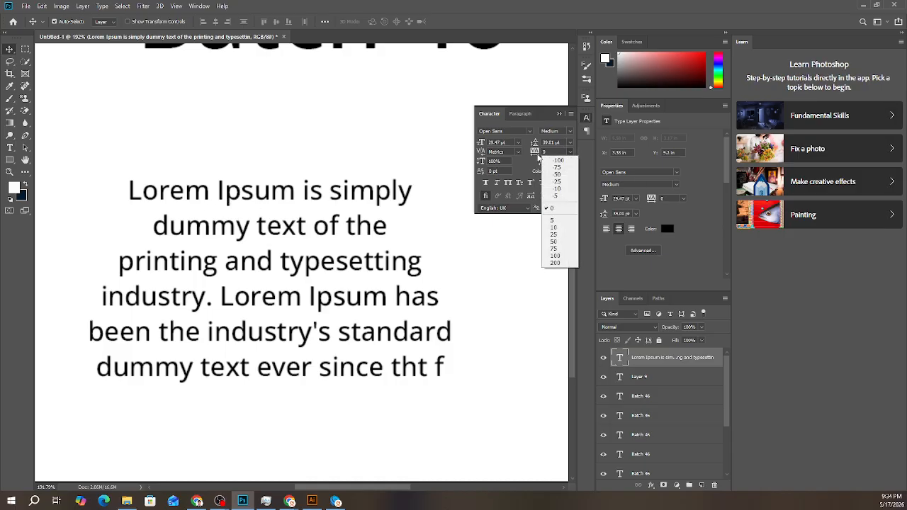
click(534, 156)
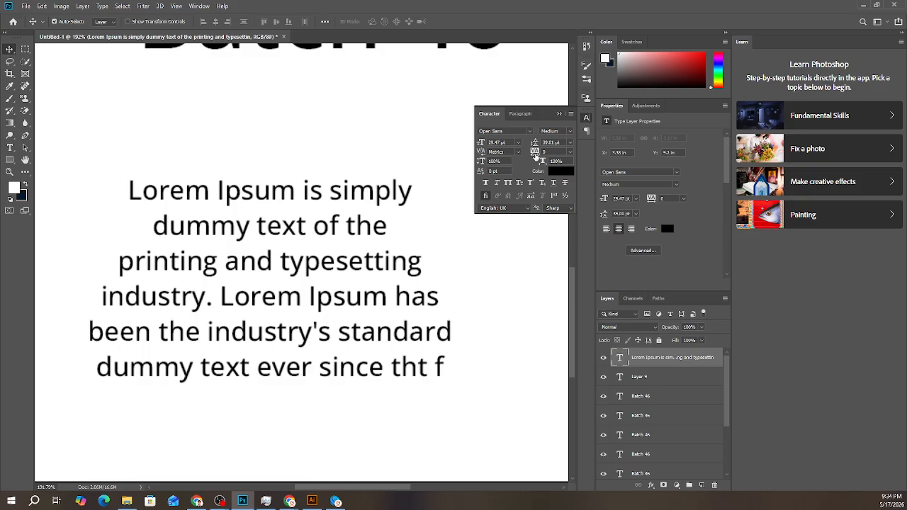
mouse_move(535, 156)
mouse_down()
mouse_move(542, 160)
mouse_move(530, 155)
mouse_up()
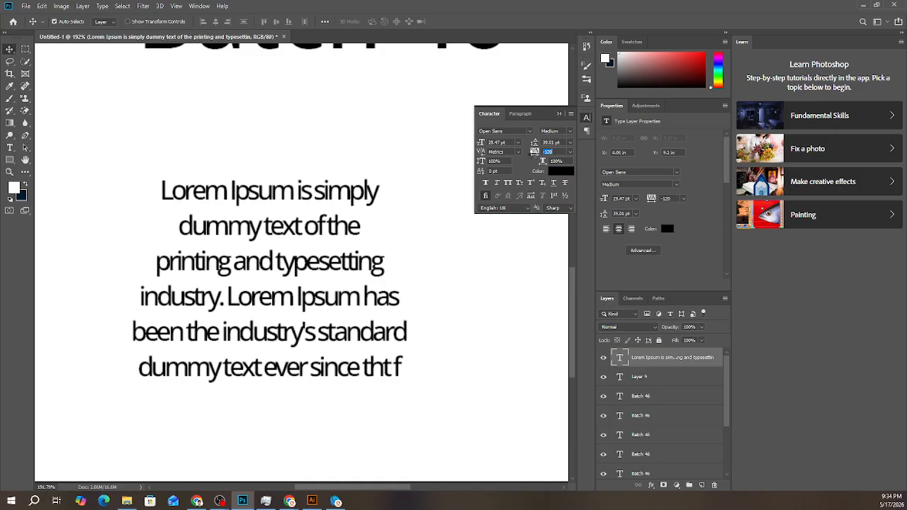
click(267, 179)
click(570, 153)
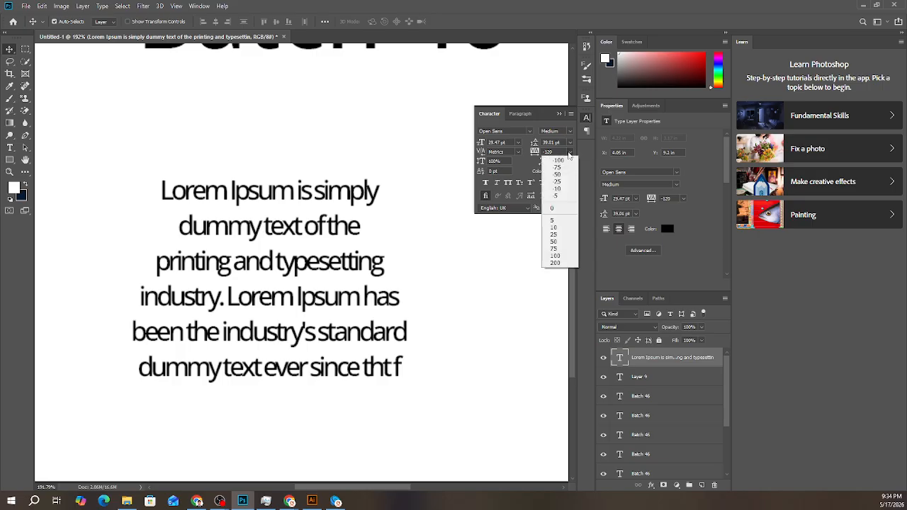
click(554, 208)
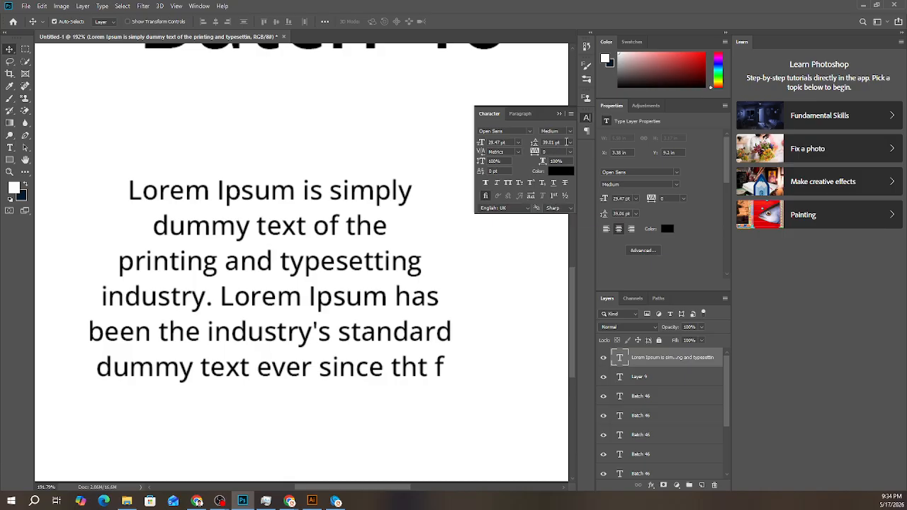
- Set the Lorem Ipsum paragraph's leading back to Auto
click(569, 143)
click(563, 150)
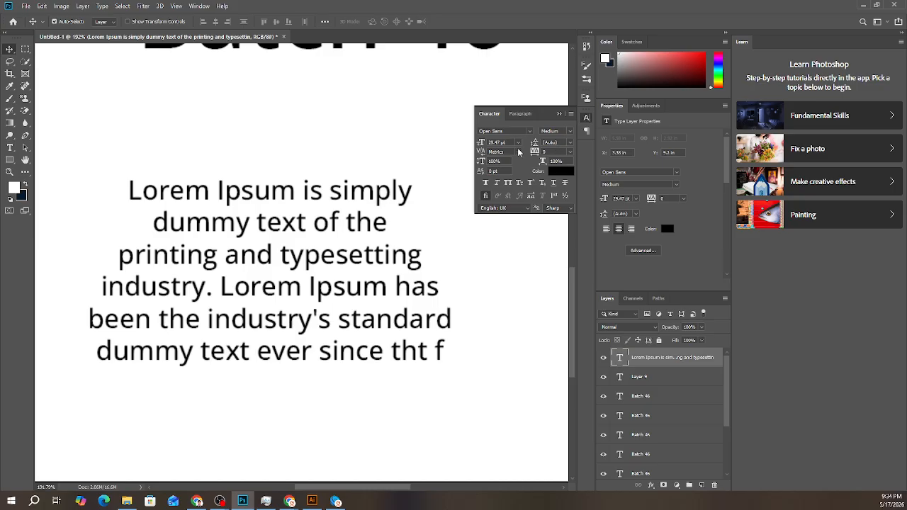
click(518, 152)
click(490, 152)
- Try deleting the first line of the Lorem Ipsum paragraph, then undo the deletion and cancel the text edit
key(t)
click(277, 318)
drag(128, 190, 502, 184)
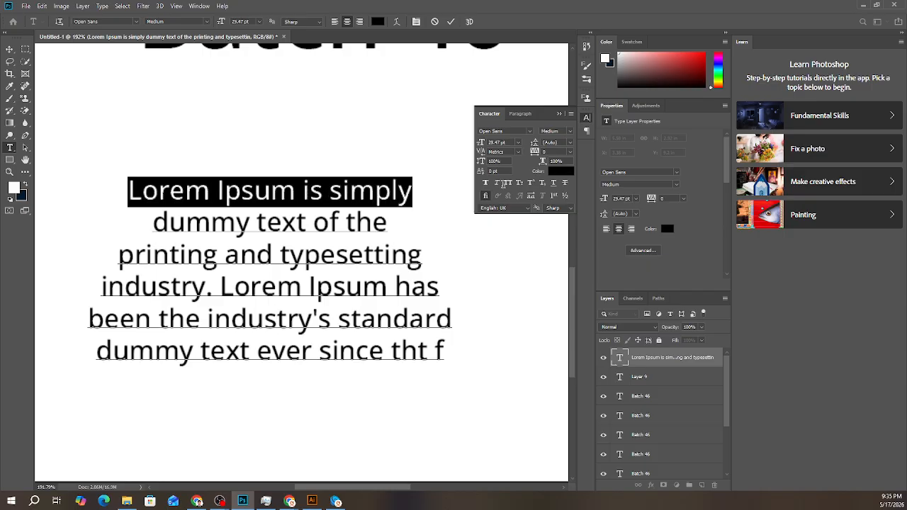
key(BackSpace)
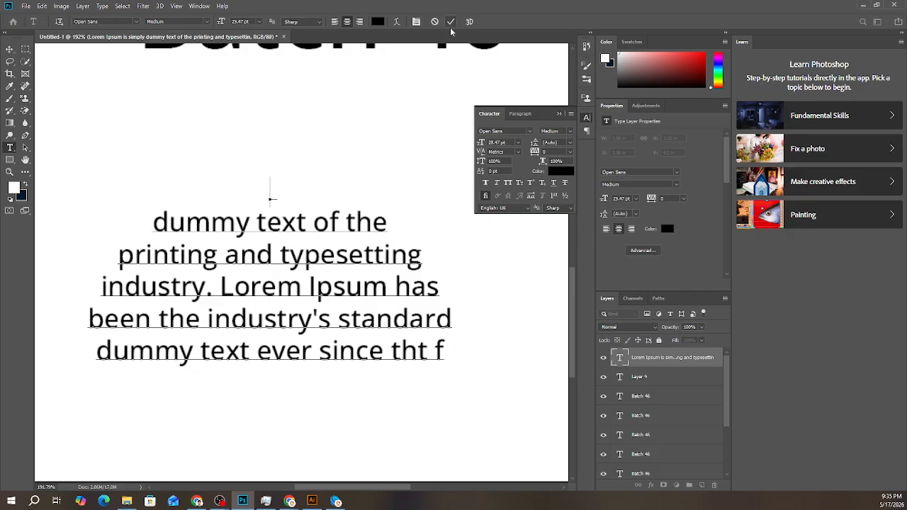
key(ctrl+z)
click(437, 23)
key(v)
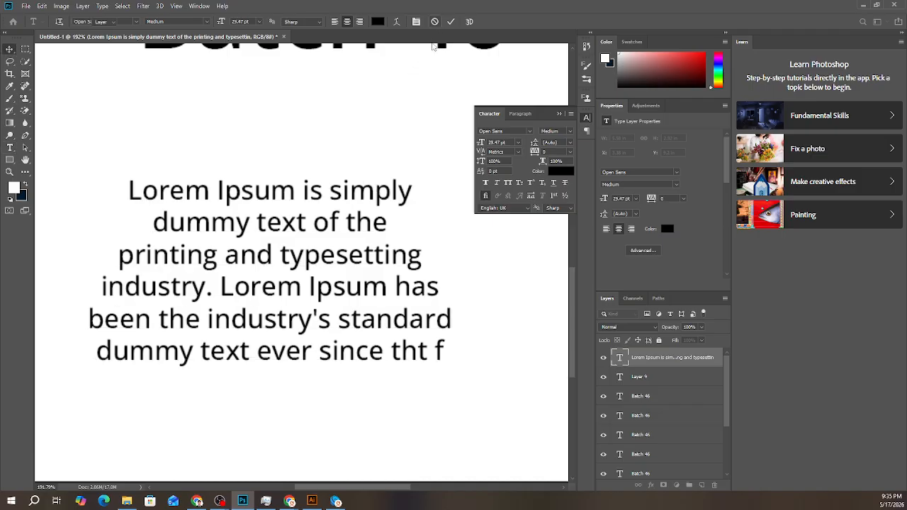
- Duplicate the Lorem Ipsum paragraph into the empty area beside it and cut the copy's first line, "Lorem Ipsum is simply"
scroll(334, 273, down, 1)
scroll(332, 275, down, 3)
drag(324, 283, 423, 318)
double_click(383, 281)
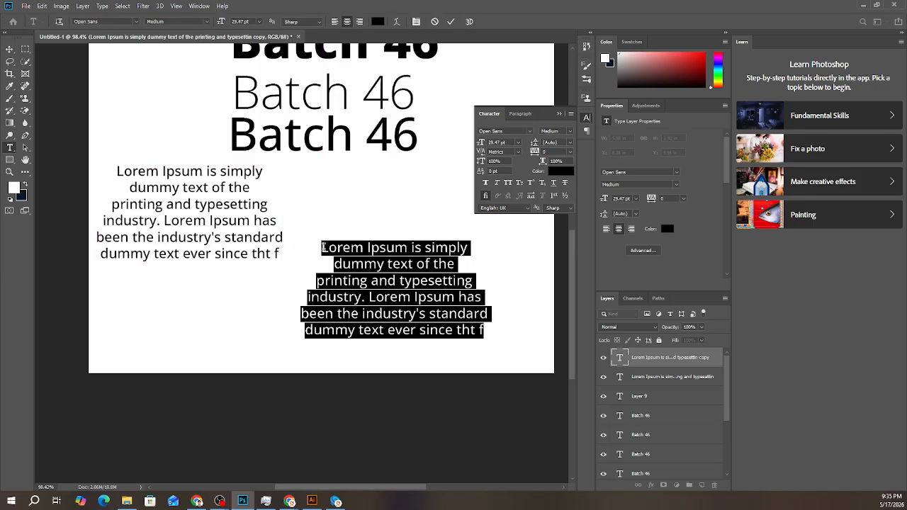
drag(324, 247, 486, 243)
key(ctrl+x)
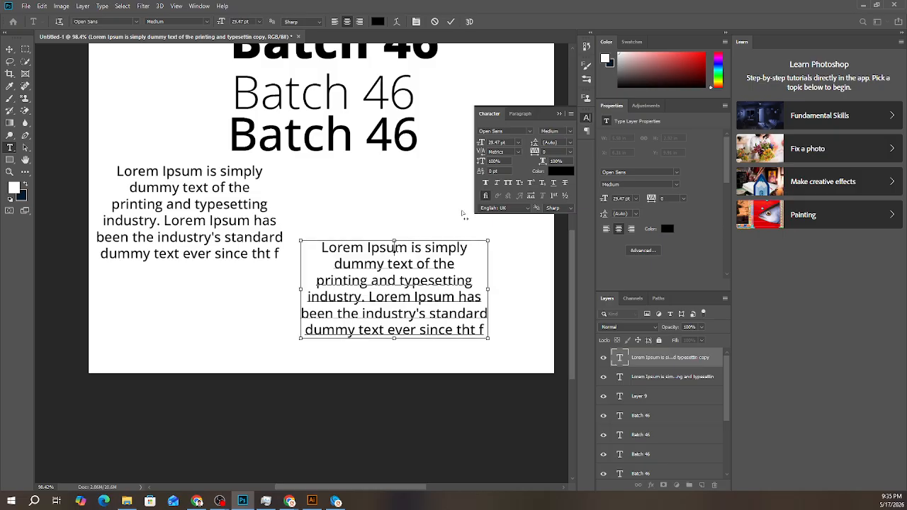
click(451, 21)
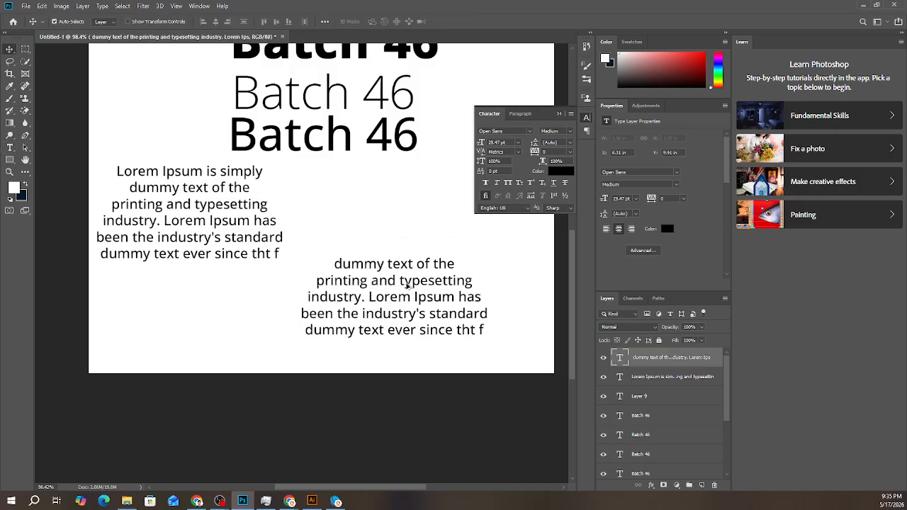
- Duplicate the shortened paragraph just above itself and replace the copy's text with the cut line "Lorem Ipsum is simply"
drag(408, 285, 411, 216)
double_click(415, 218)
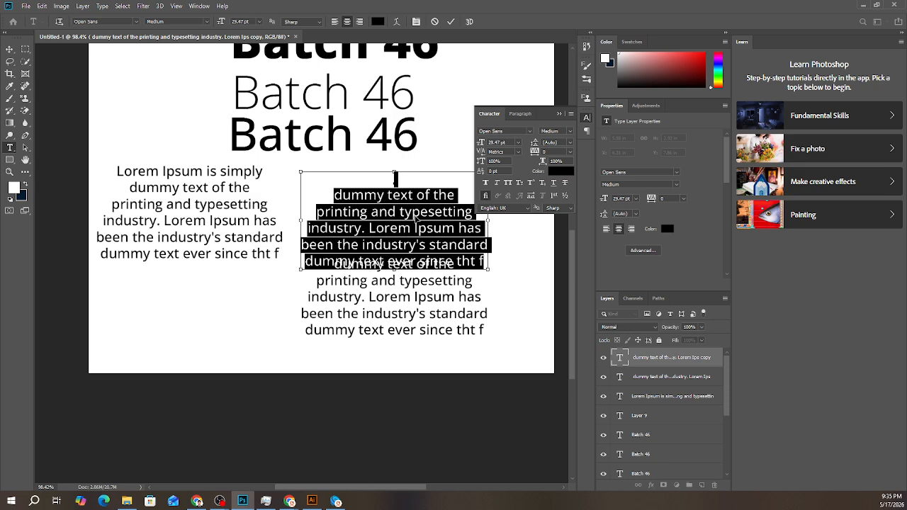
key(ctrl+v)
click(451, 21)
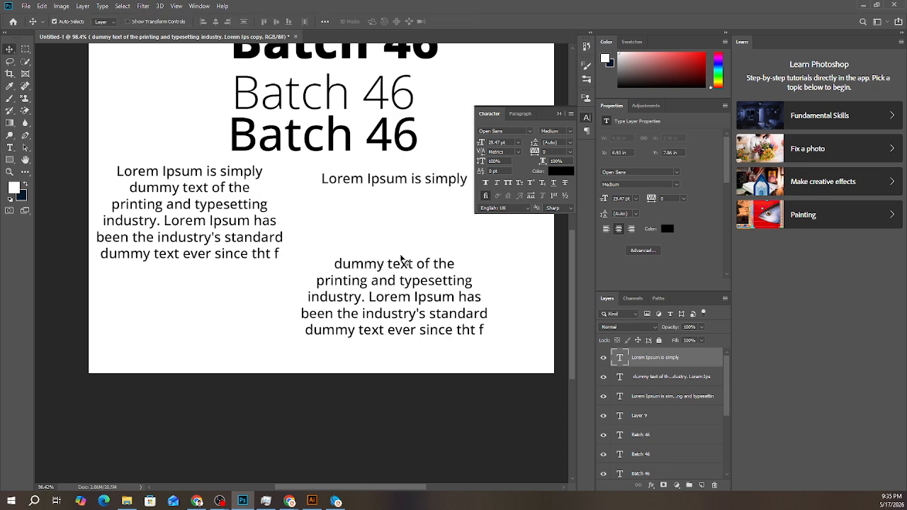
- Cut the last line, "dummy text ever since tht f", from the shortened paragraph and delete that paragraph's layer
click(390, 268)
double_click(376, 268)
click(344, 263)
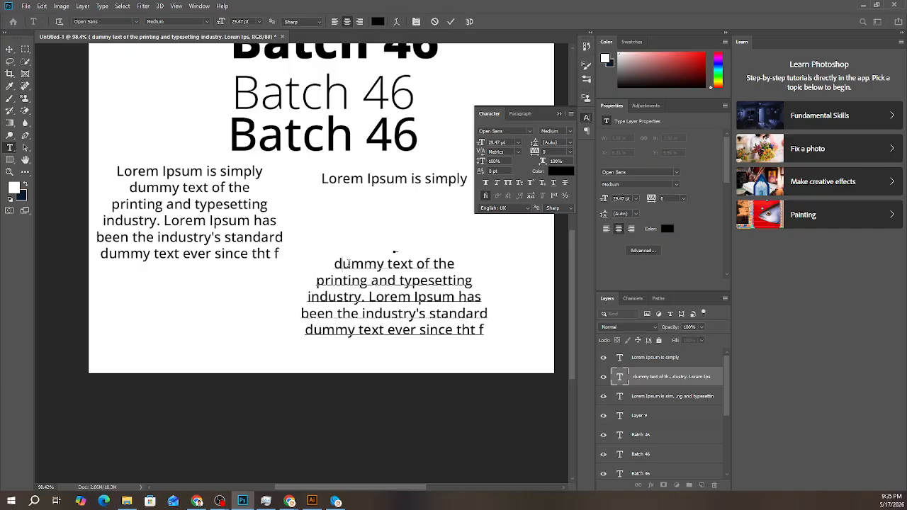
drag(347, 264, 450, 260)
click(309, 329)
click(510, 319)
drag(485, 329, 298, 329)
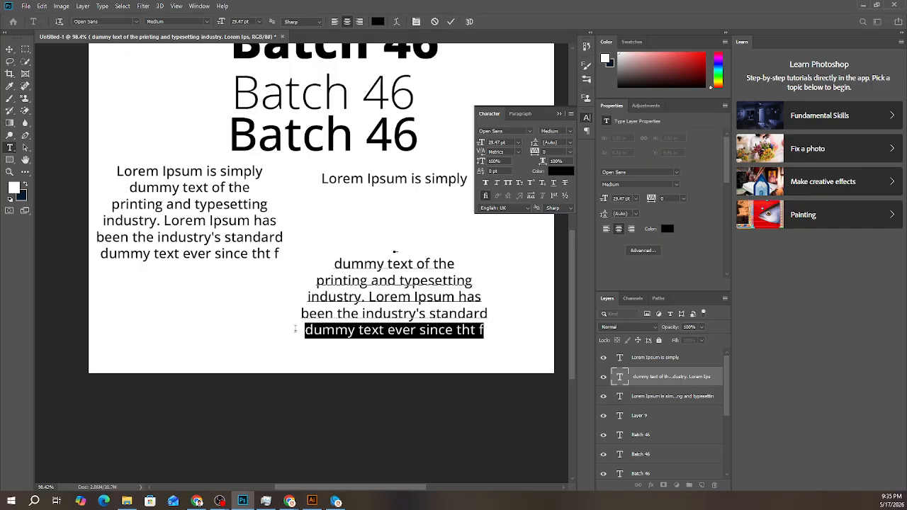
click(361, 333)
key(ctrl+x)
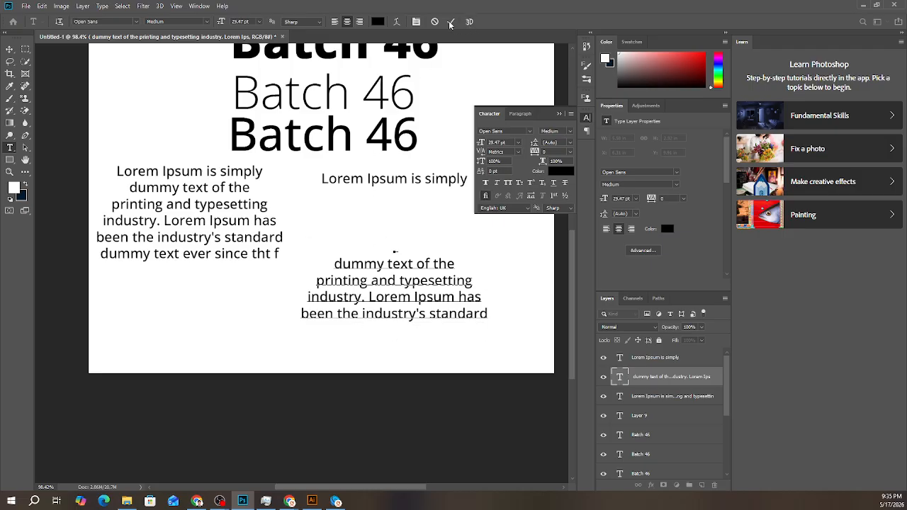
click(450, 22)
key(v)
key(Delete)
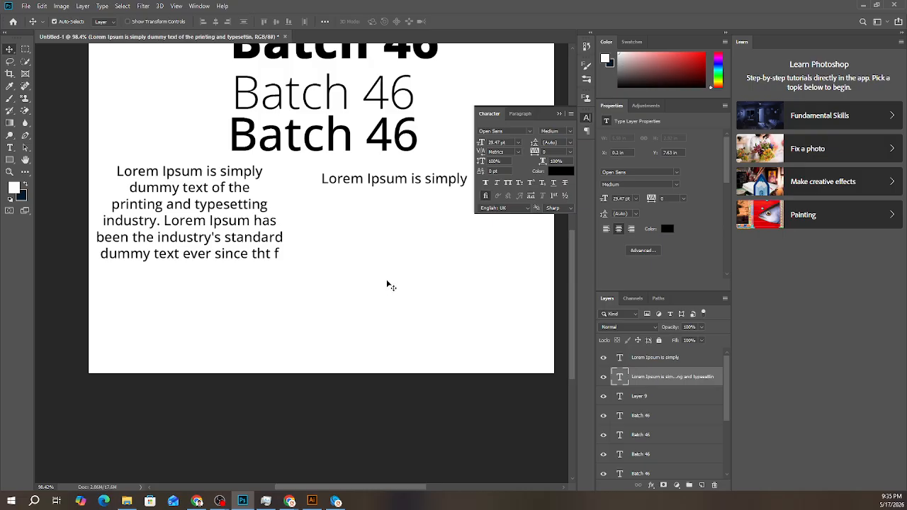
- Duplicate the single line "Lorem Ipsum is simply" below itself and replace the copy's text with "dummy text ever since tht f"
alt+drag(393, 183, 397, 204)
double_click(392, 201)
key(ctrl+v)
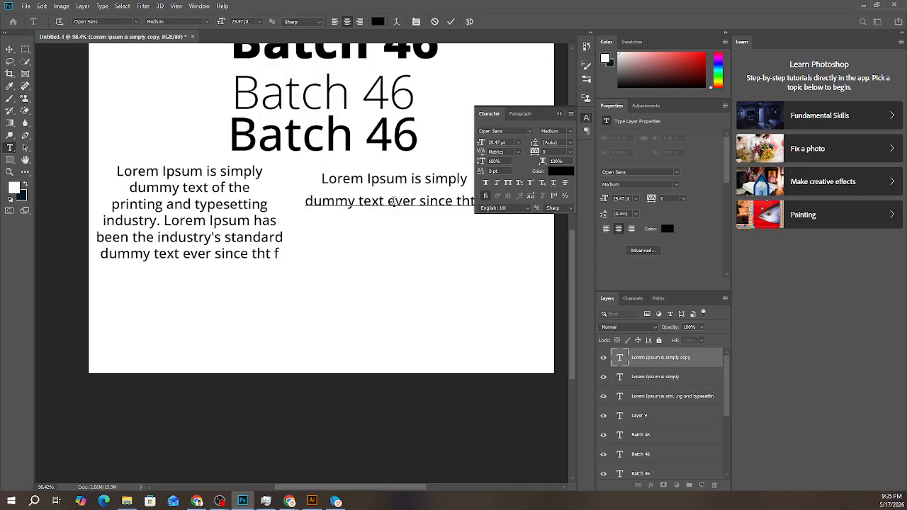
click(450, 22)
key(v)
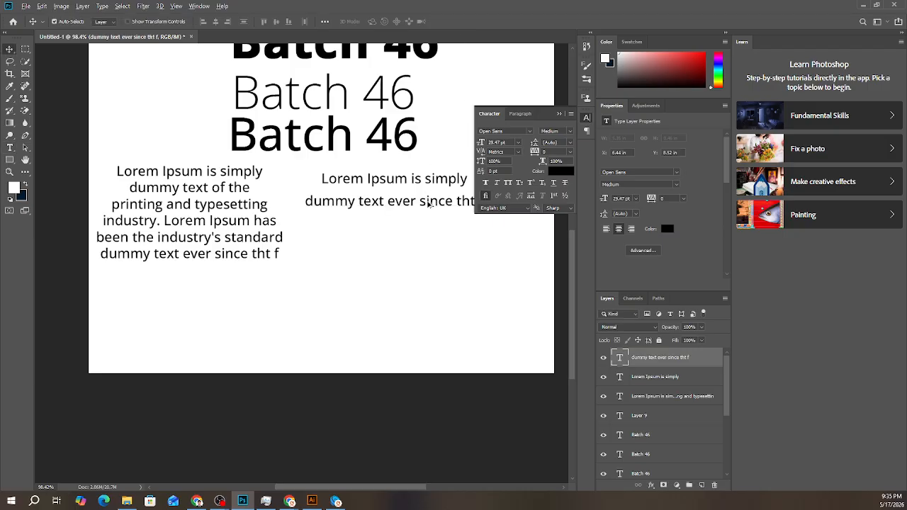
- Make three more copies of the "dummy text ever since tht f" line, stacked evenly below it
alt+drag(429, 203, 439, 282)
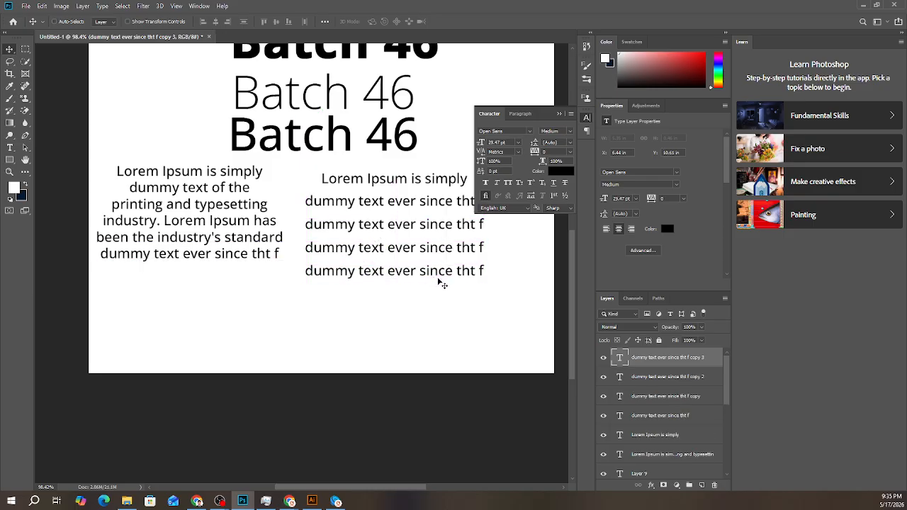
drag(369, 172, 426, 284)
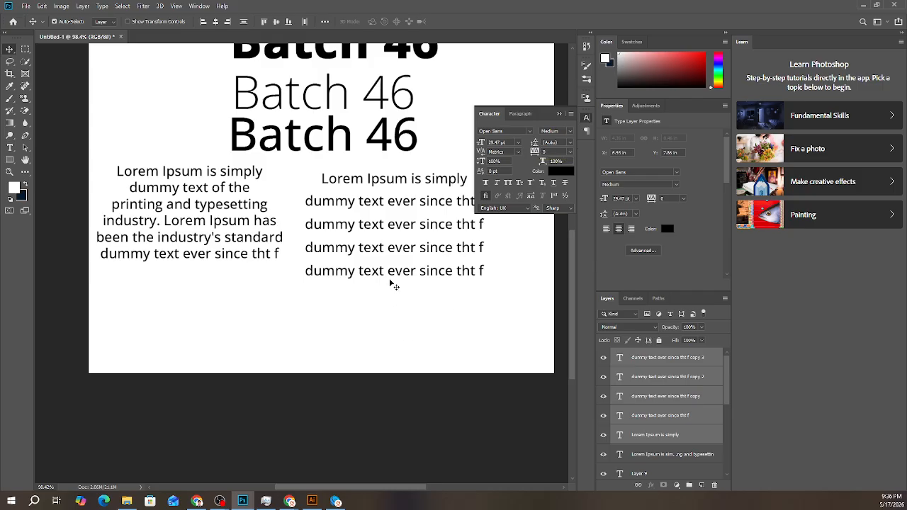
click(430, 344)
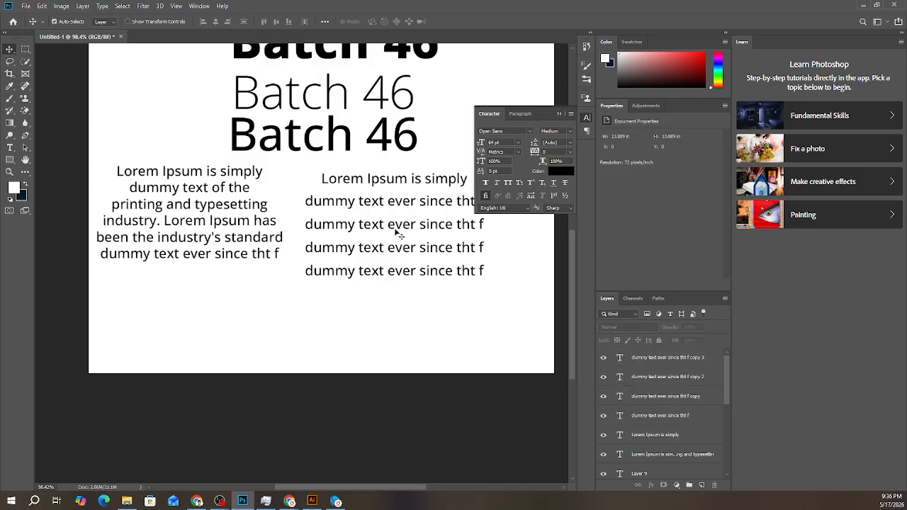
- Try moving the lowest single text line up the stack, then undo the move
click(267, 240)
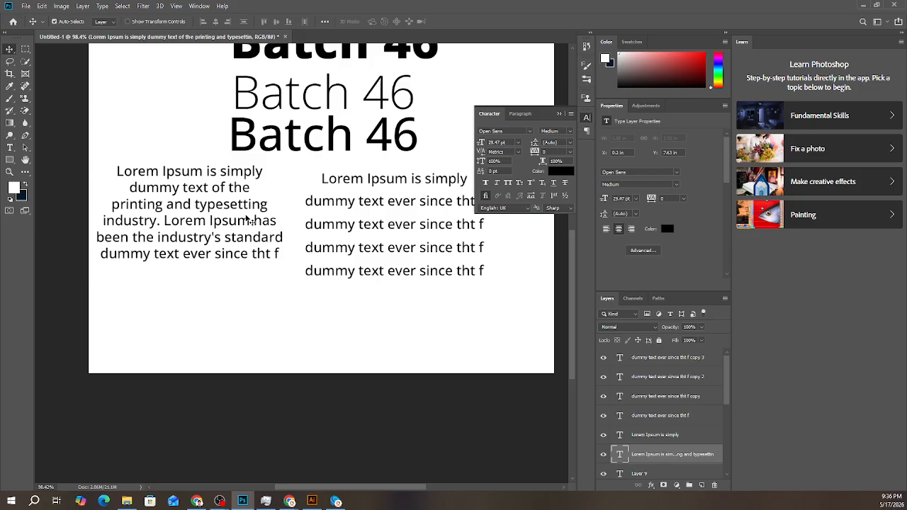
click(390, 245)
drag(376, 272, 378, 199)
key(ctrl+z)
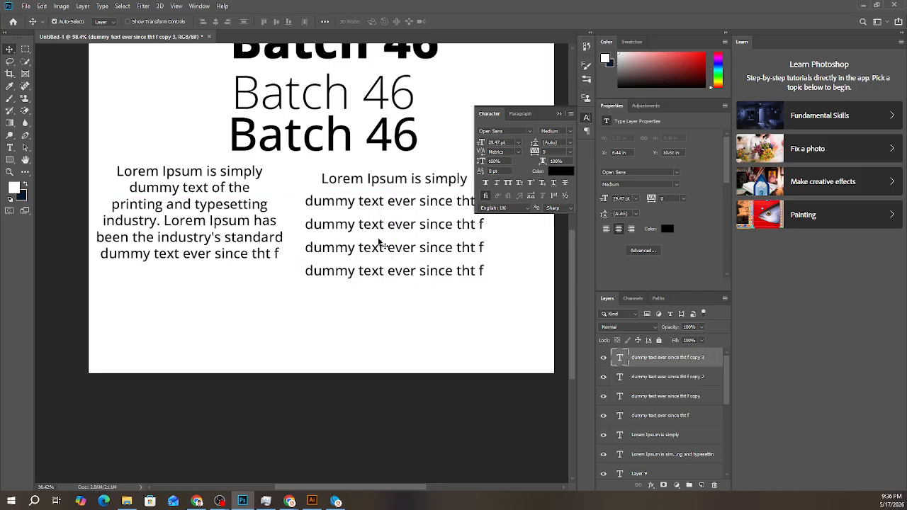
- Select the five stacked single-line text layers, try left and right alignment on them, and return them to centre alignment
drag(415, 311, 383, 181)
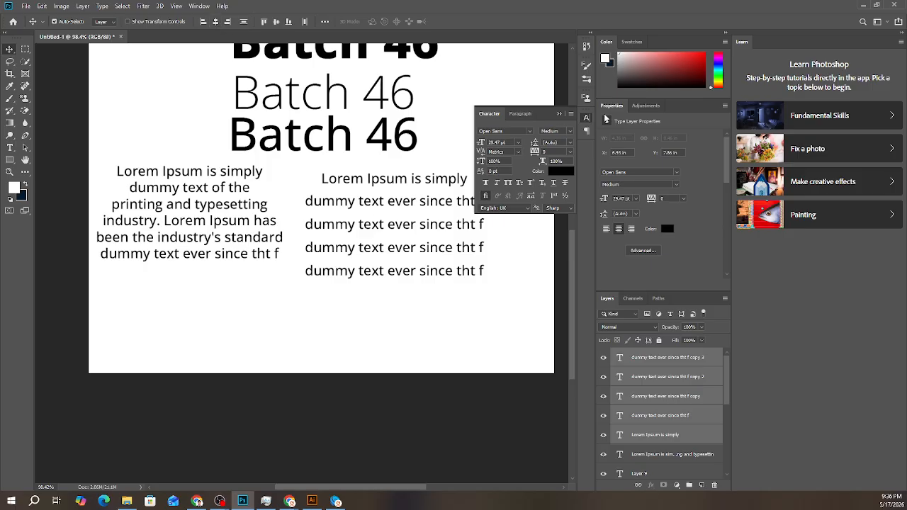
click(520, 113)
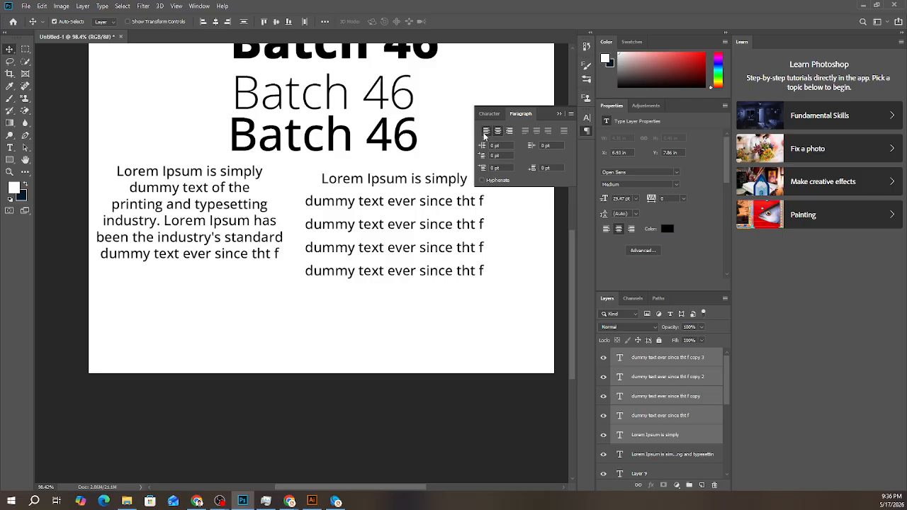
click(486, 130)
click(509, 131)
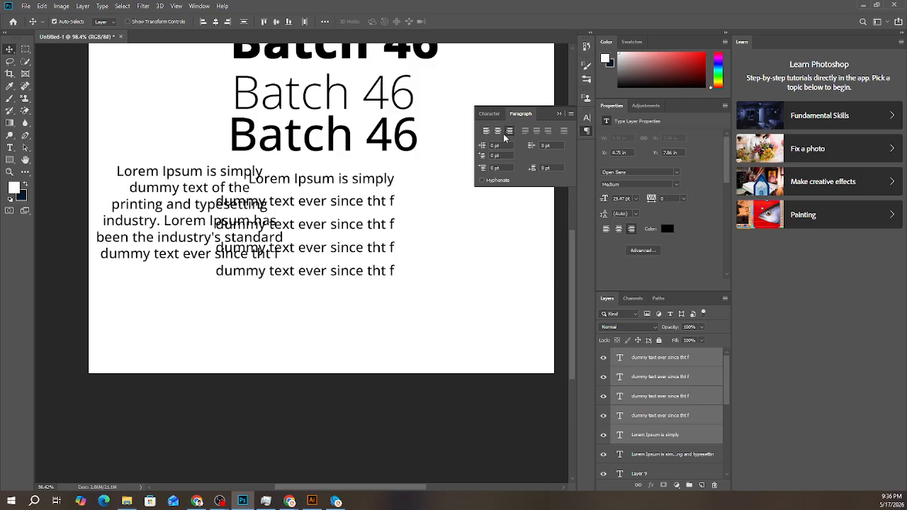
click(500, 133)
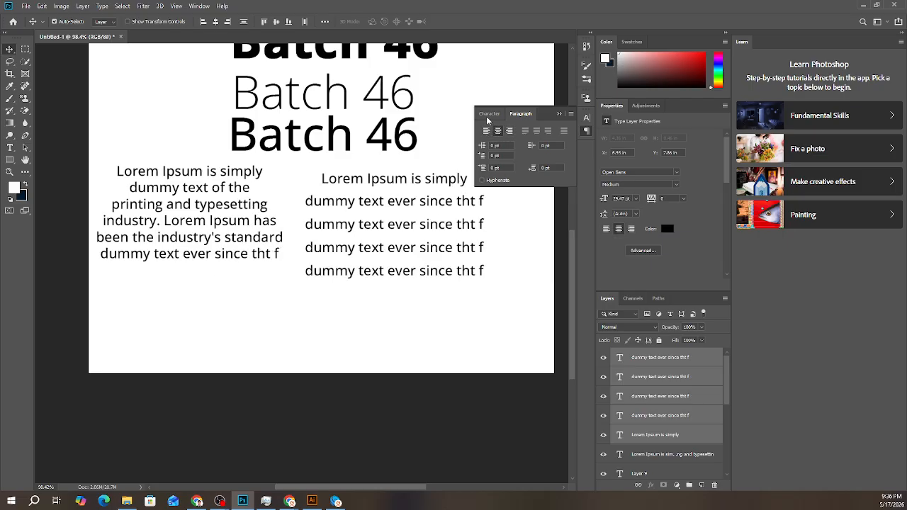
click(489, 114)
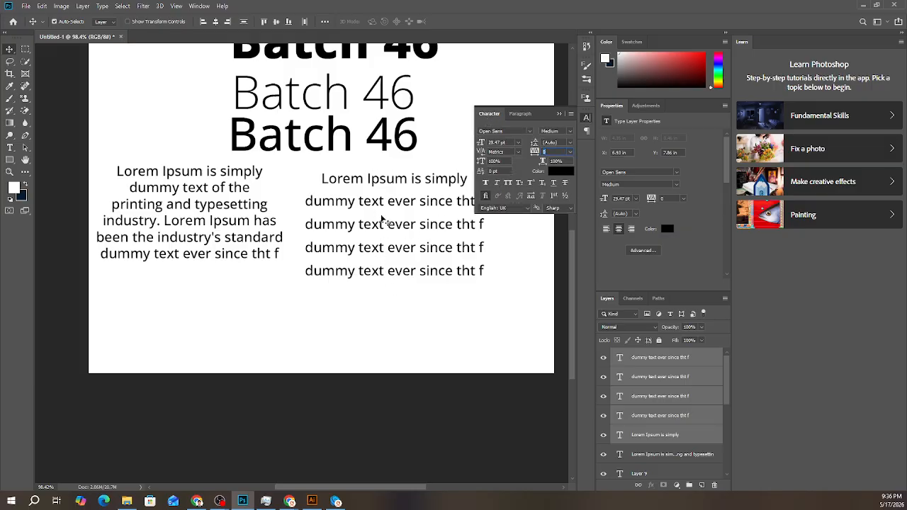
- Distribute the five selected text lines by their vertical centers, then deselect them
click(325, 22)
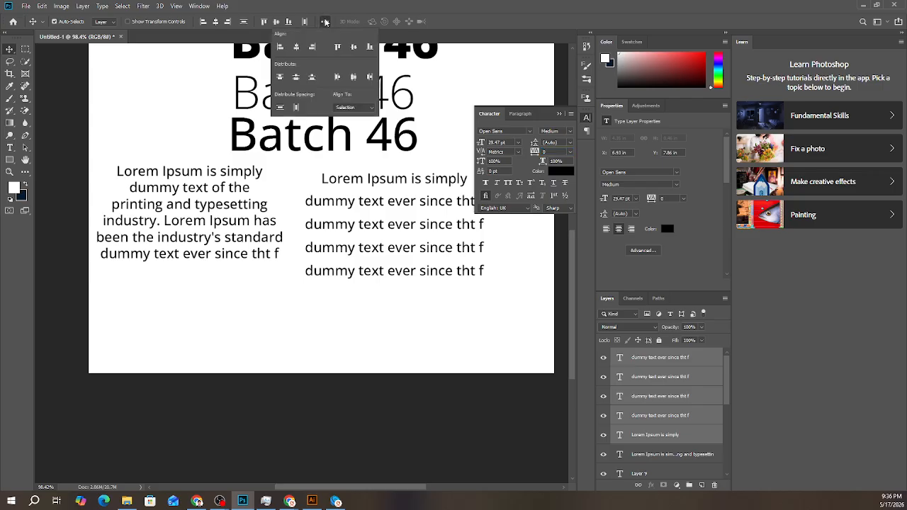
click(296, 78)
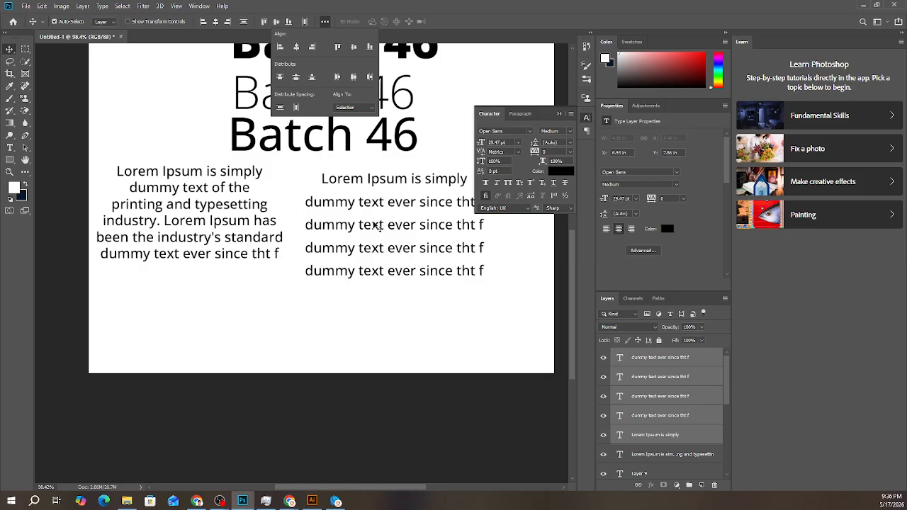
click(302, 174)
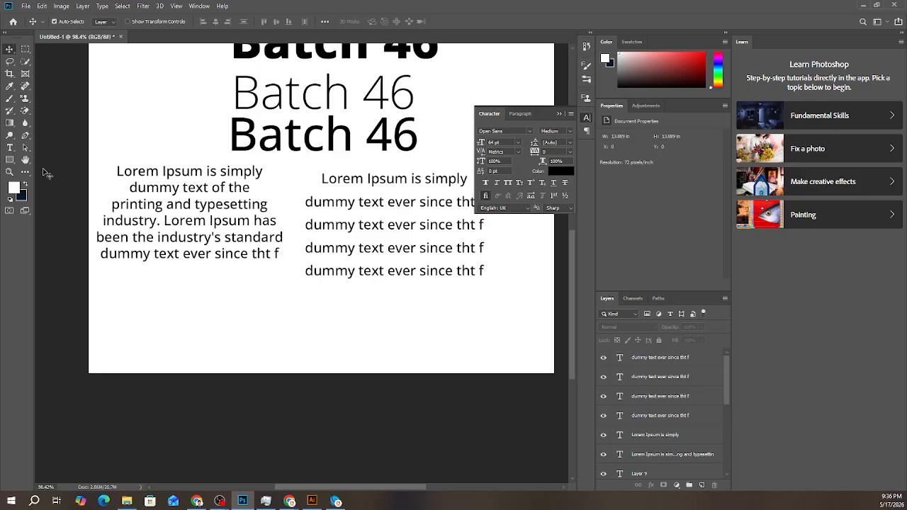
- Add a vertical "Lorem Ipsum" text over the paragraph on the canvas with the Vertical Type tool
click(9, 149)
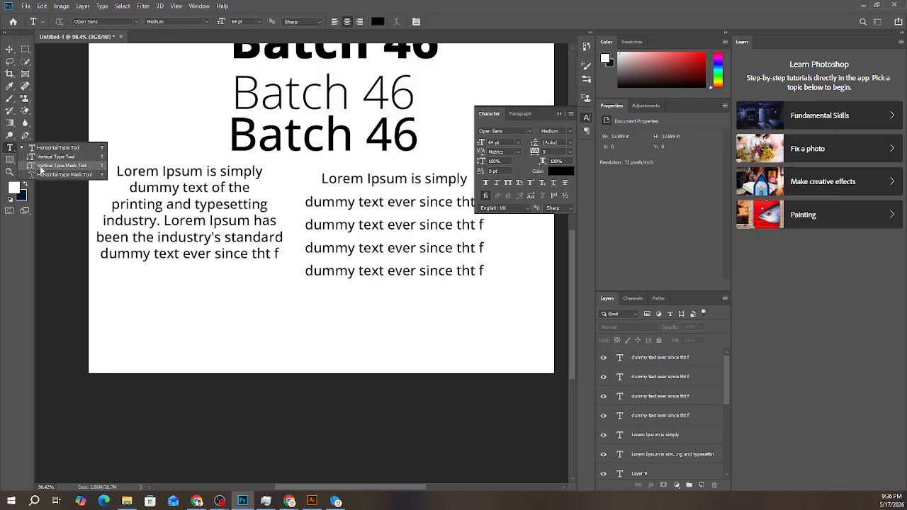
click(44, 156)
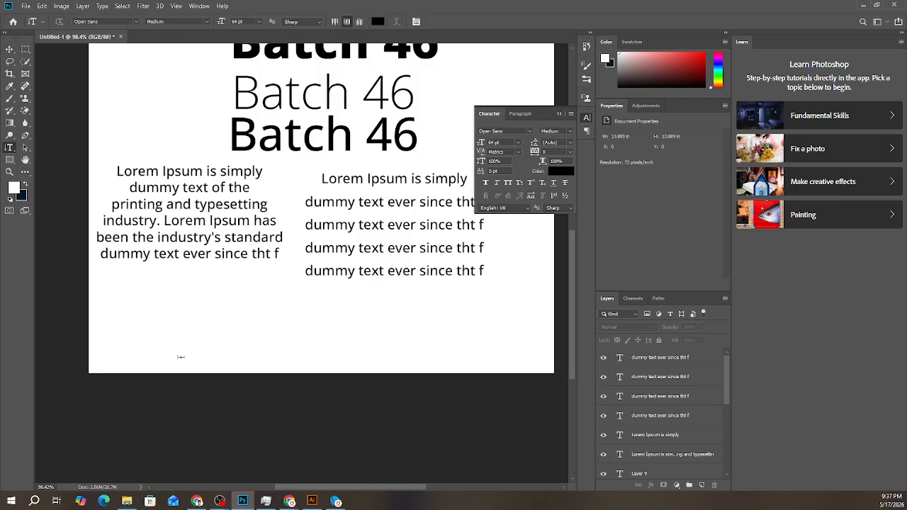
click(166, 300)
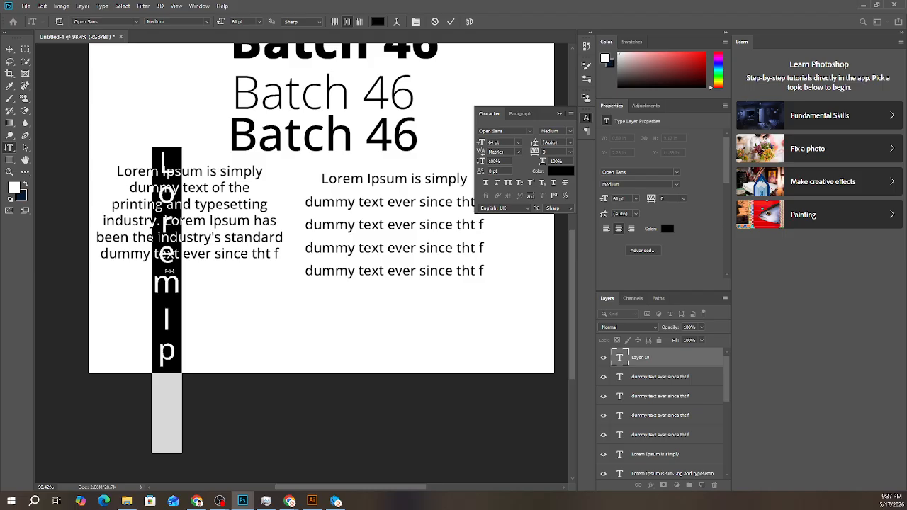
key(ctrl+Return)
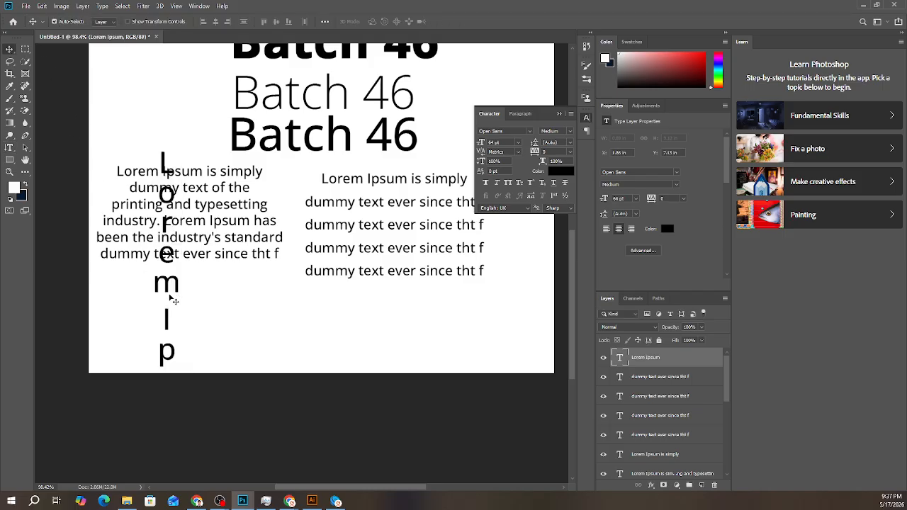
- Scale the vertical "Lorem Ipsum" text to about 51% and place it beside the "Batch 46" headings, above the paragraph
drag(170, 286, 171, 151)
scroll(184, 226, down, 2)
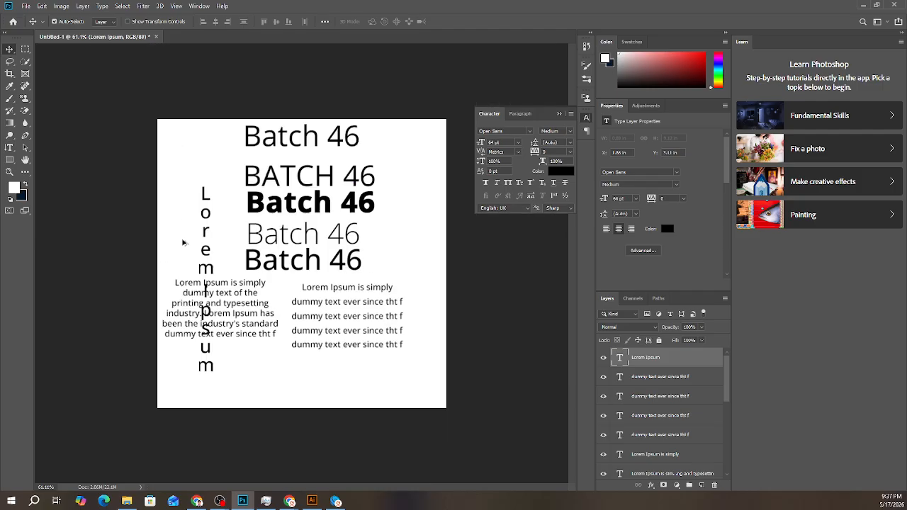
key(ctrl+r)
key(ctrl+t)
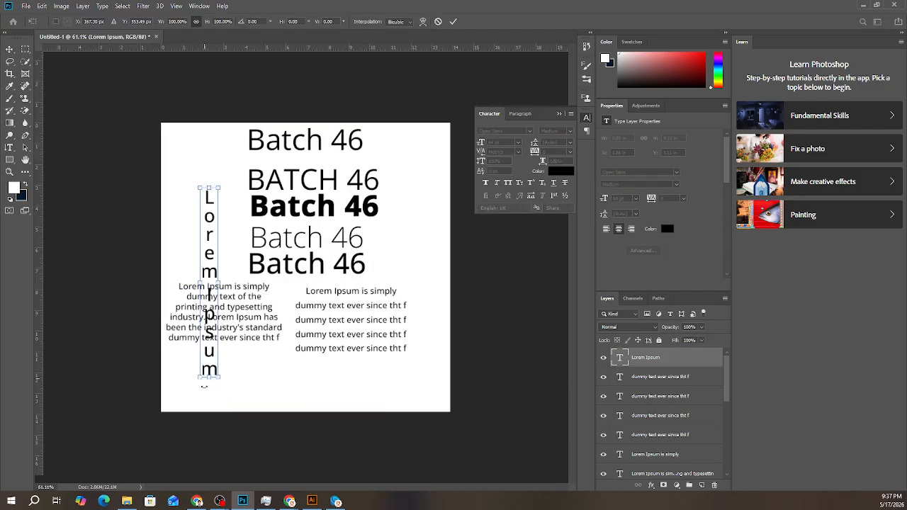
drag(214, 381, 198, 222)
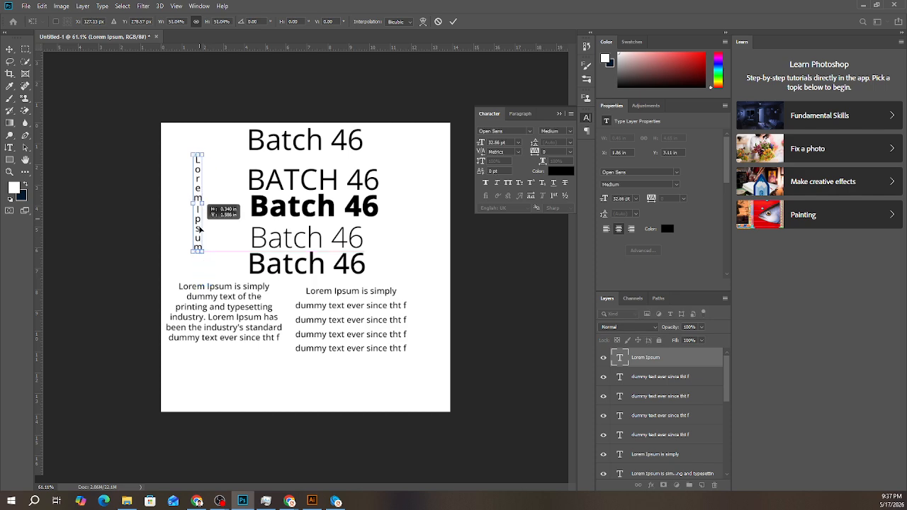
click(453, 22)
- Replace the vertical text's content with "Batch 46"
scroll(208, 174, up, 3)
double_click(142, 150)
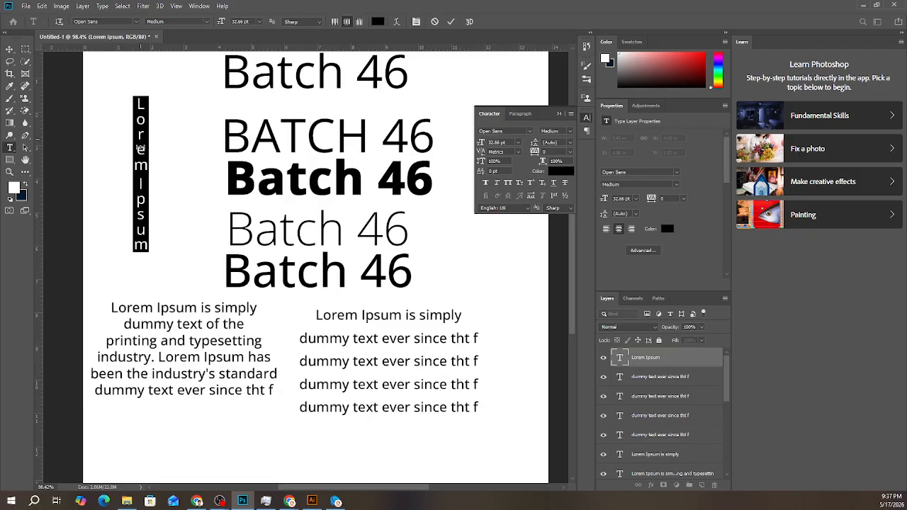
text(Batc)
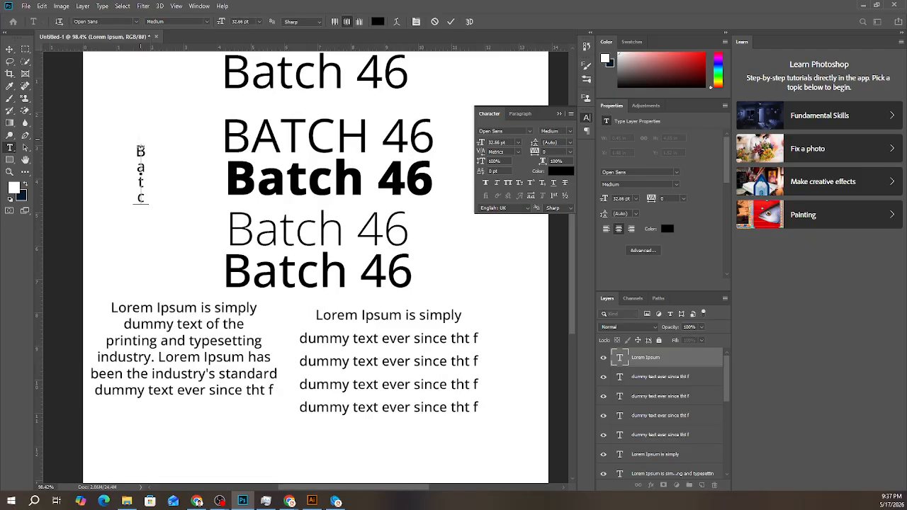
text(h 46)
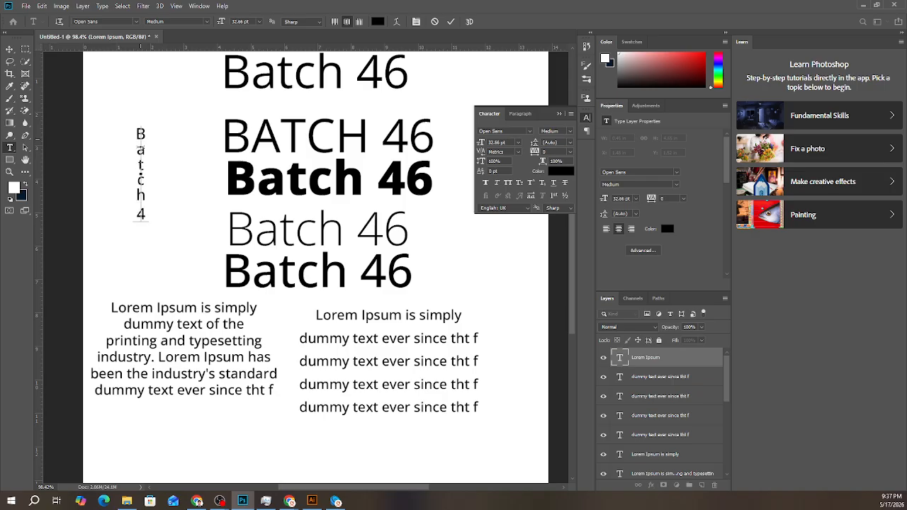
click(450, 21)
key(v)
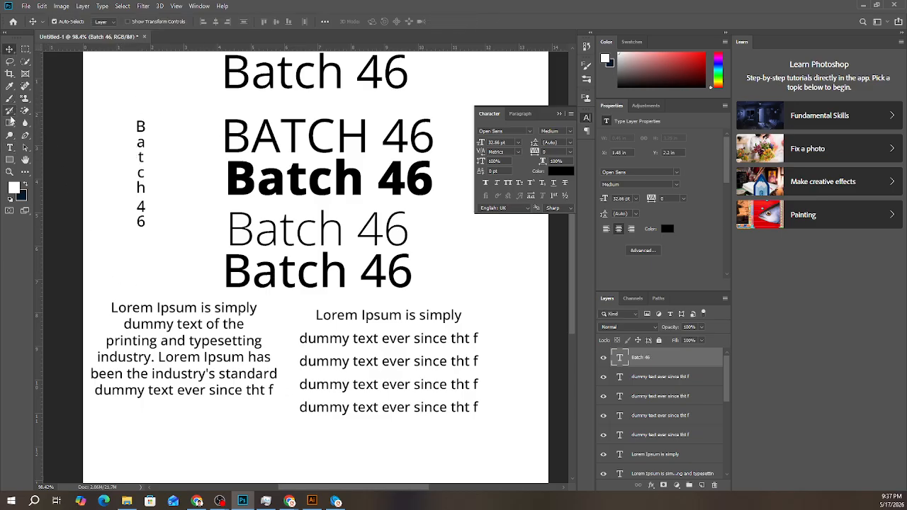
- Create a text-shaped selection reading "Batch" with the Vertical Type Mask tool, between the vertical text and the headings
click(10, 148)
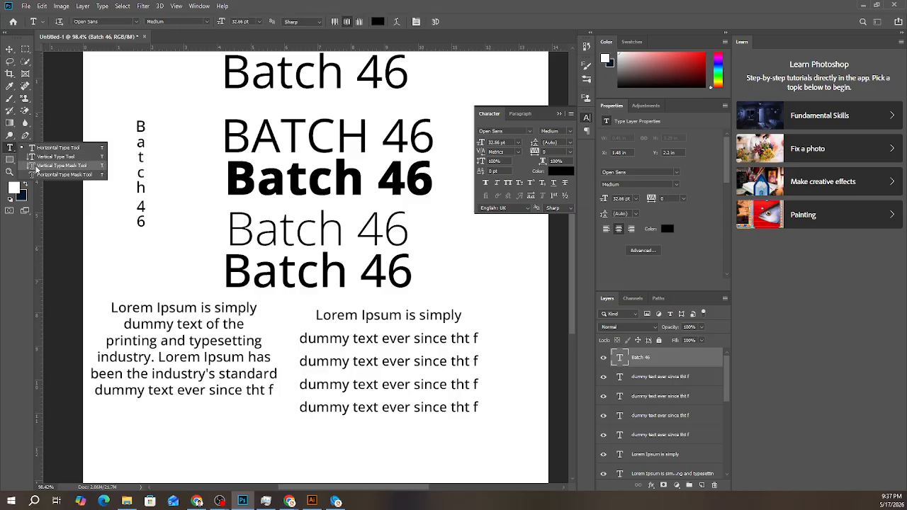
click(63, 175)
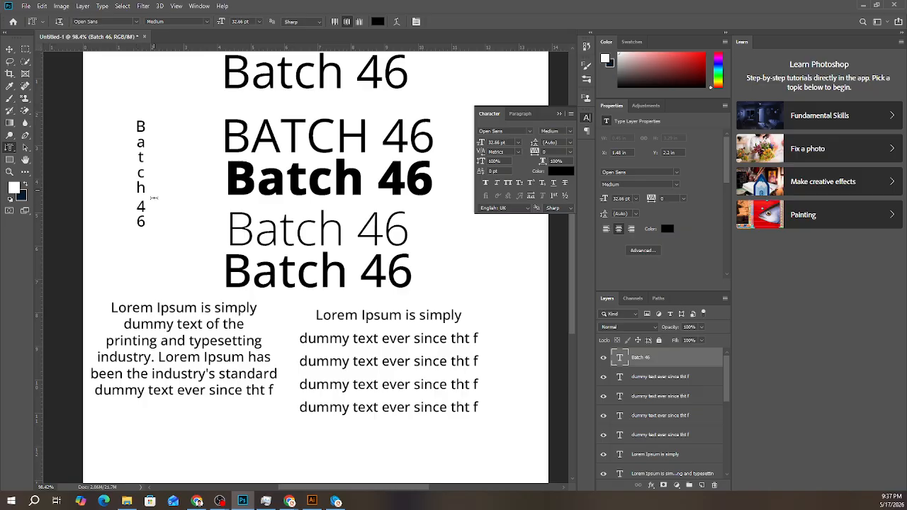
click(178, 189)
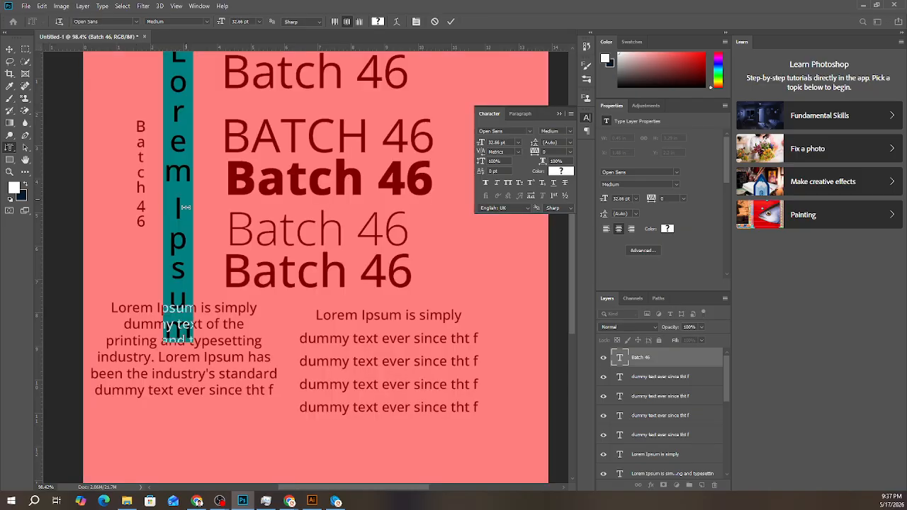
scroll(172, 230, down, 3)
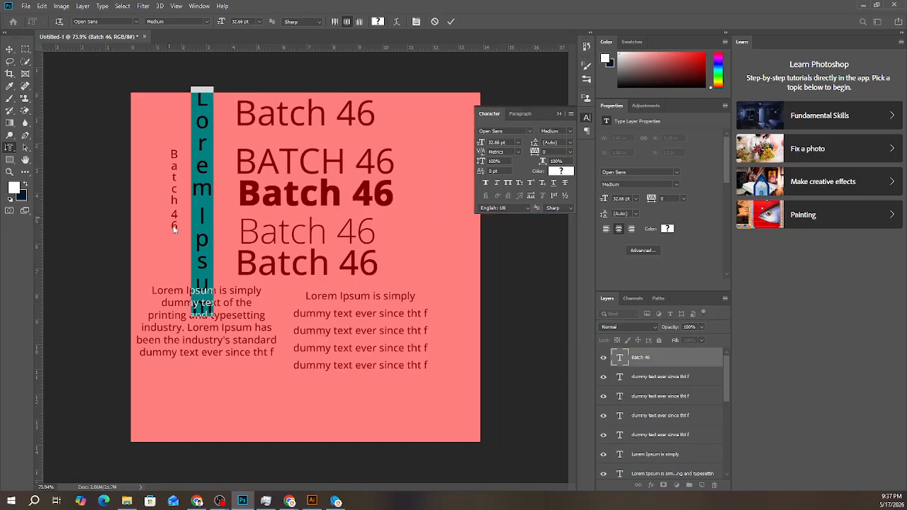
click(199, 199)
key(ctrl+a)
text(dsasa)
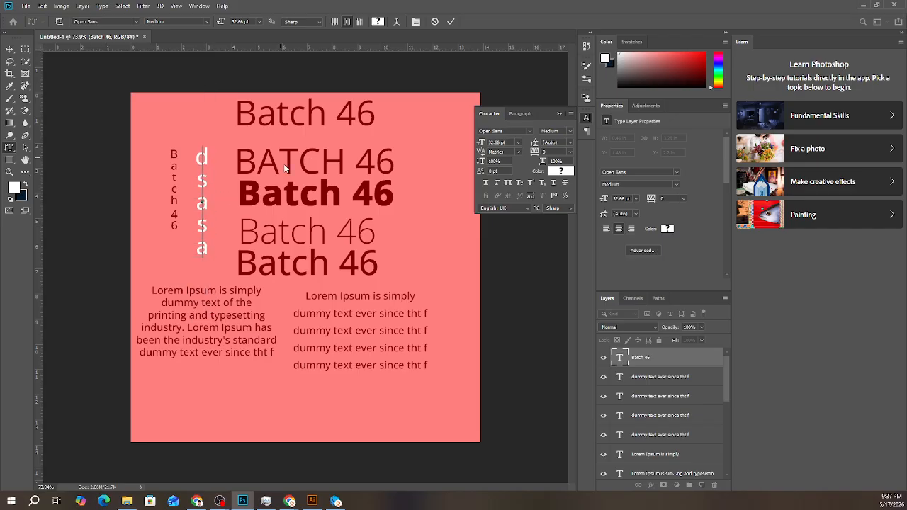
text(sda)
key(ctrl+a)
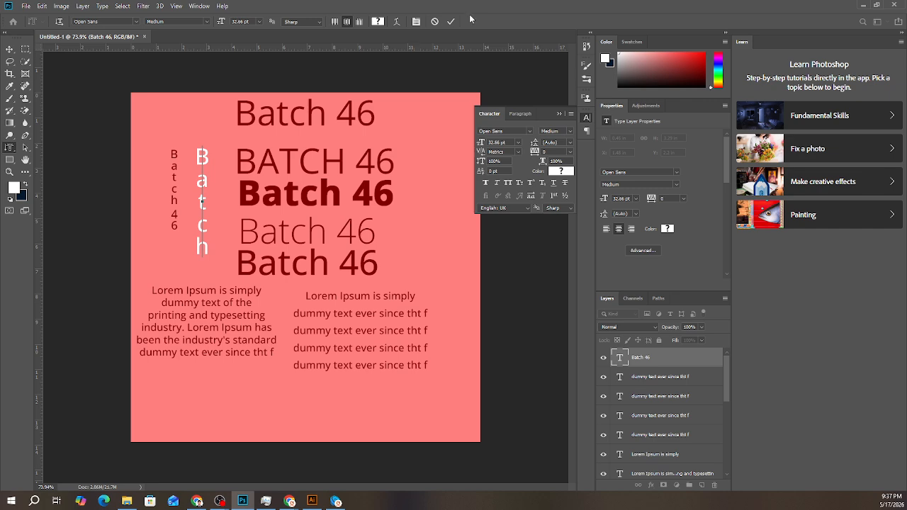
click(448, 23)
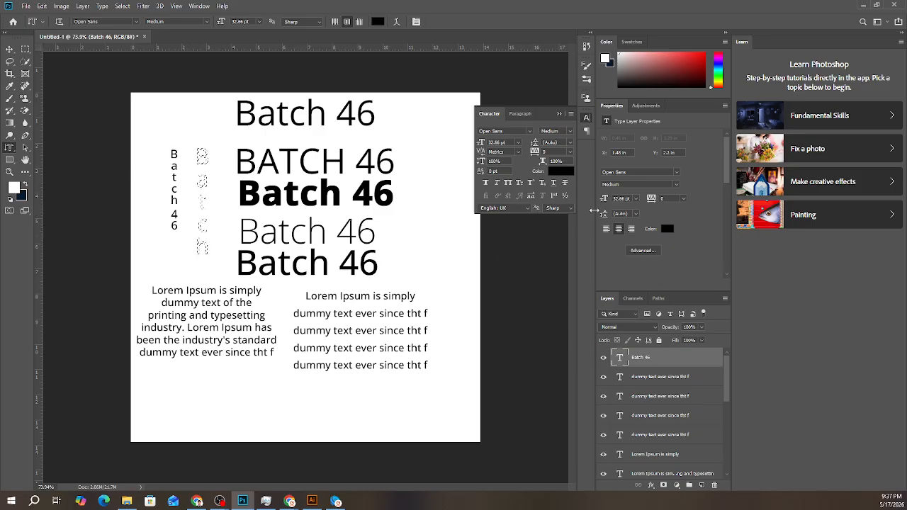
- Switch to the Horizontal Type Mask tool and clear the "Batch" text-shaped selection
scroll(190, 178, up, 5)
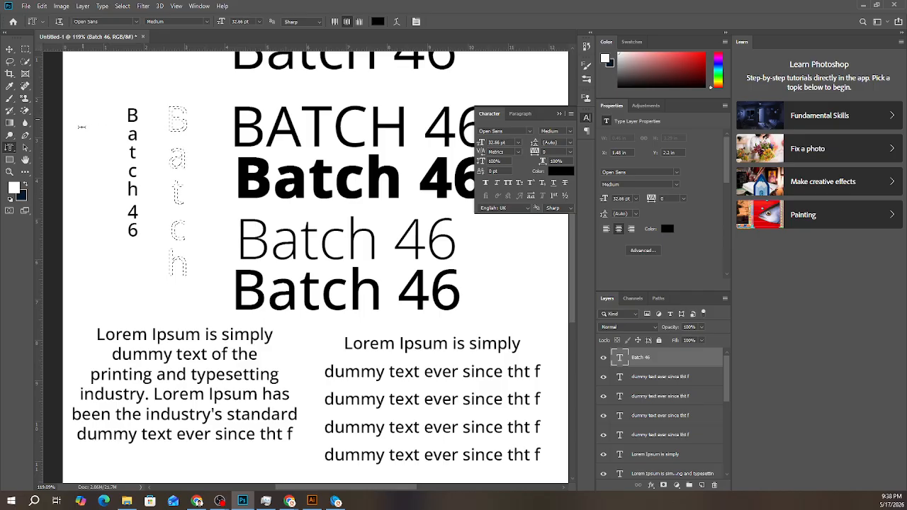
right_click(9, 148)
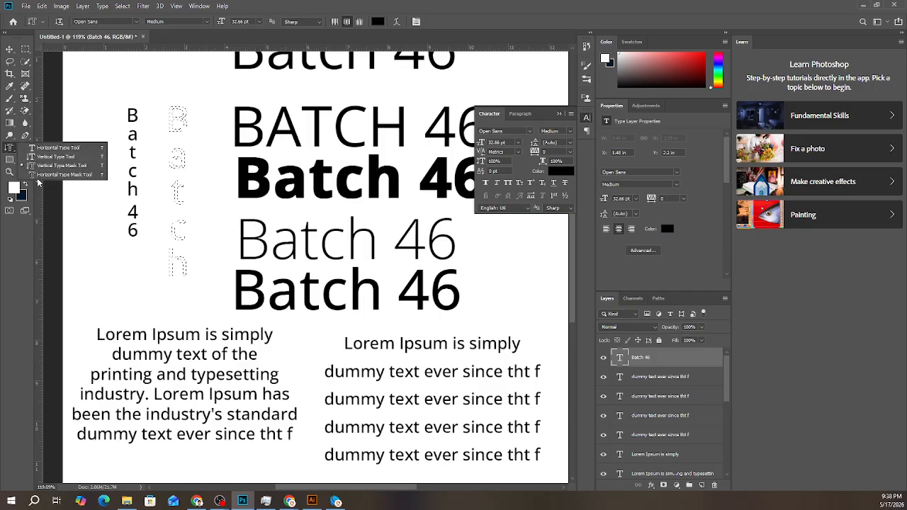
click(35, 174)
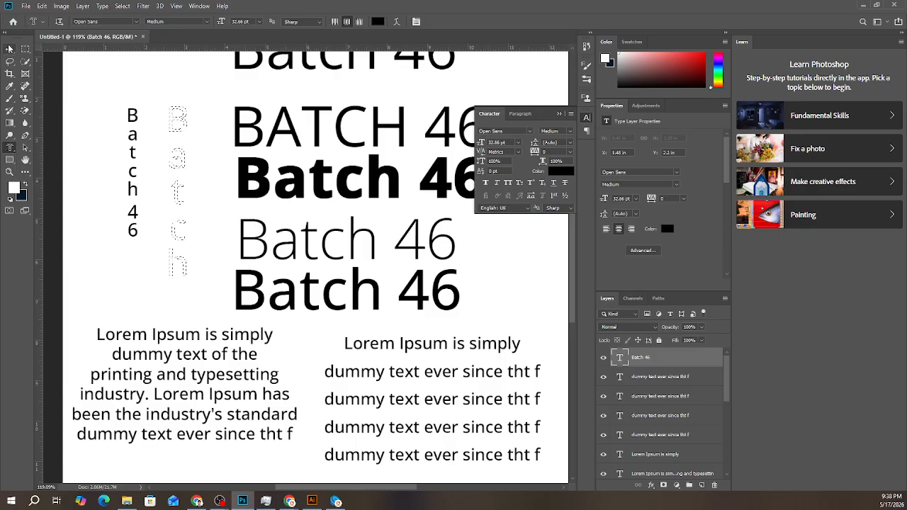
key(ctrl+d)
- Try making a vertical type mask from a narrow text box drawn beside the vertical "Batch 46" text
right_click(14, 147)
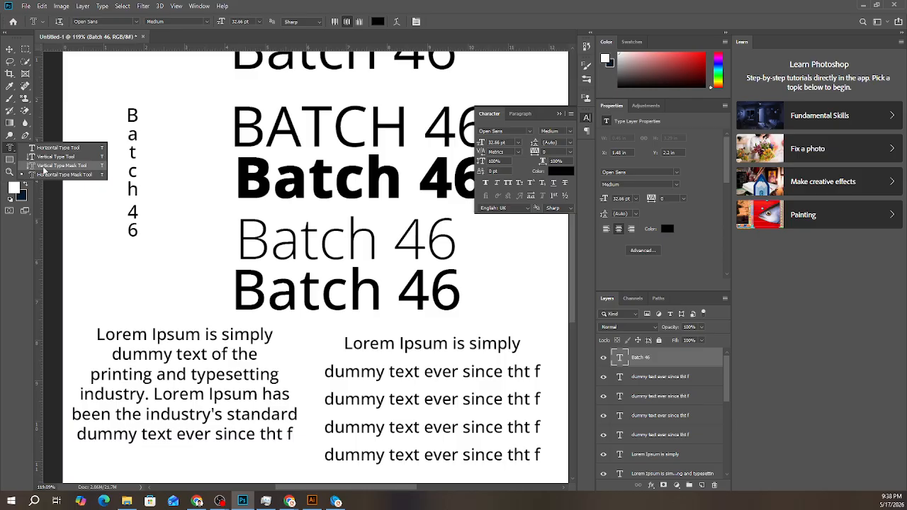
click(44, 167)
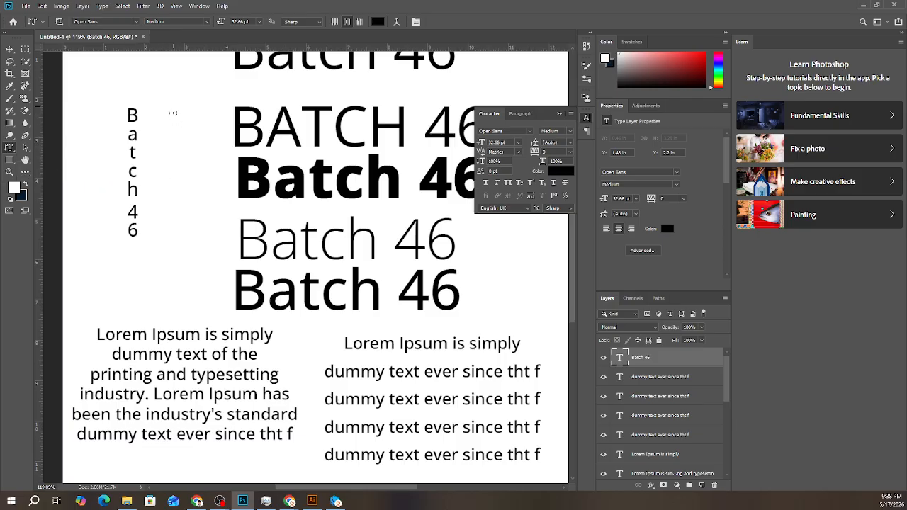
drag(166, 107, 186, 260)
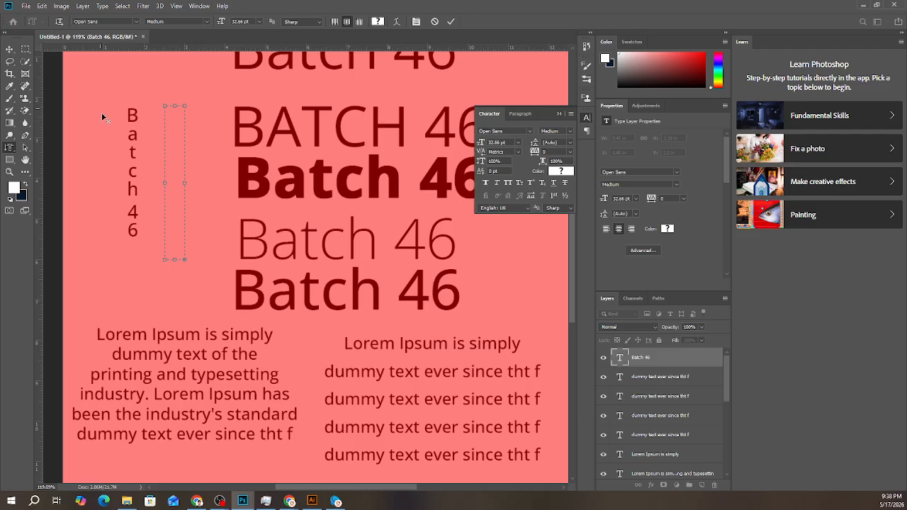
scroll(103, 119, down, 5)
click(452, 22)
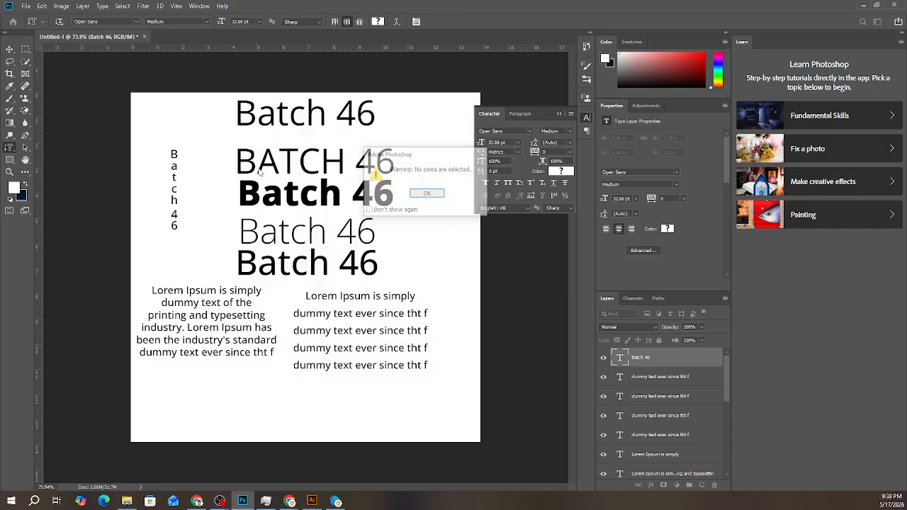
key(Return)
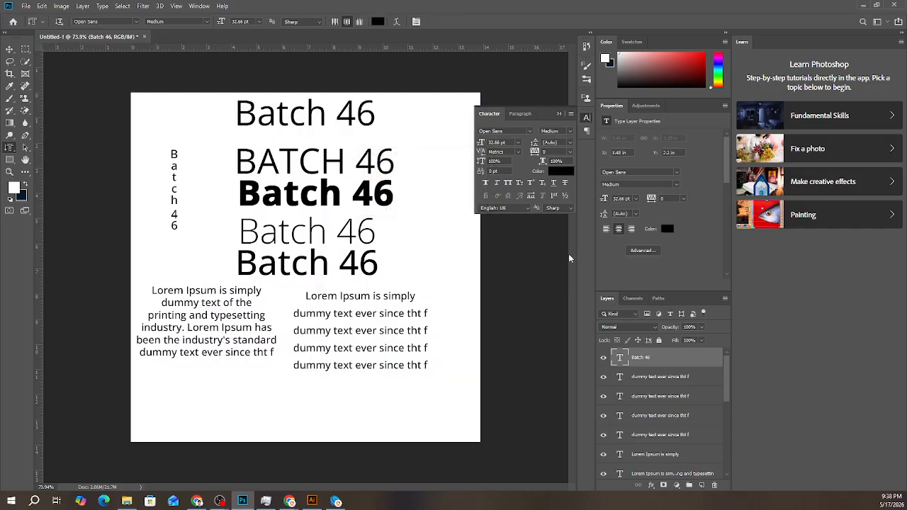
- Create a "Batch 46" text-shaped selection with the Vertical Type Mask tool near the canvas's upper edge
right_click(10, 148)
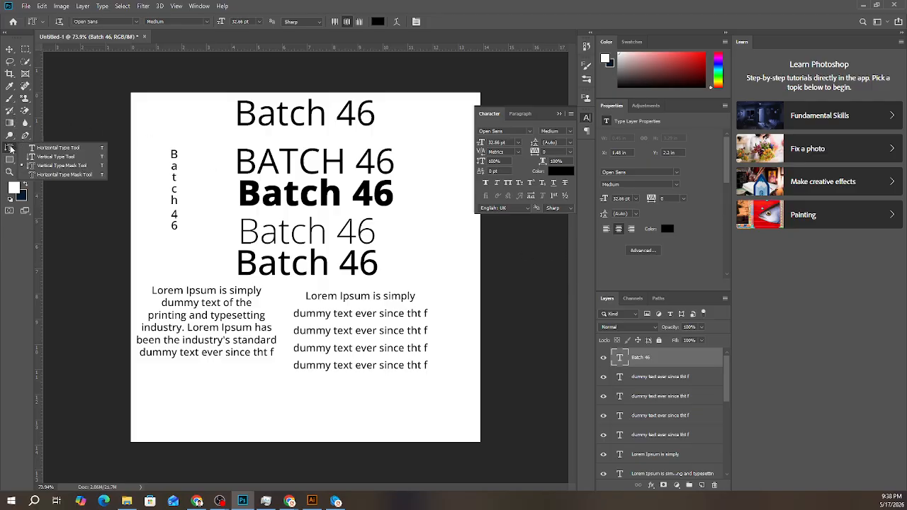
click(11, 149)
click(188, 110)
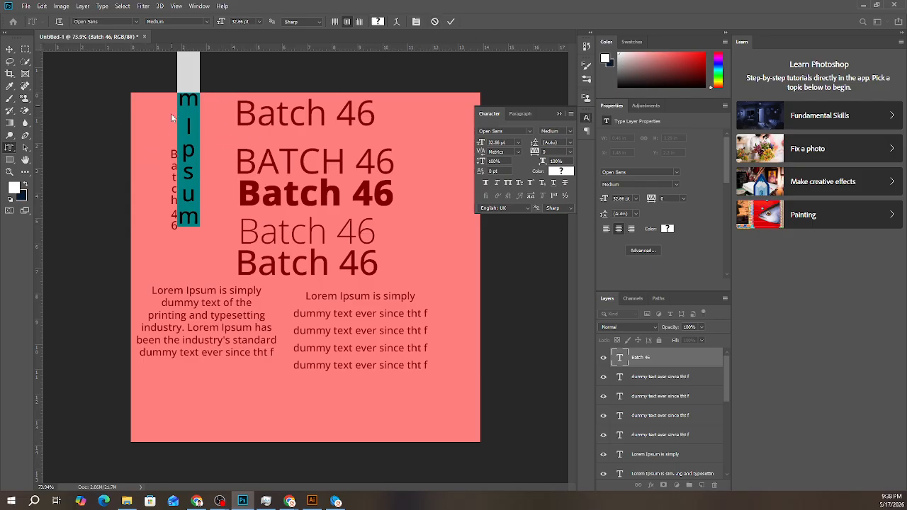
text(Batch )
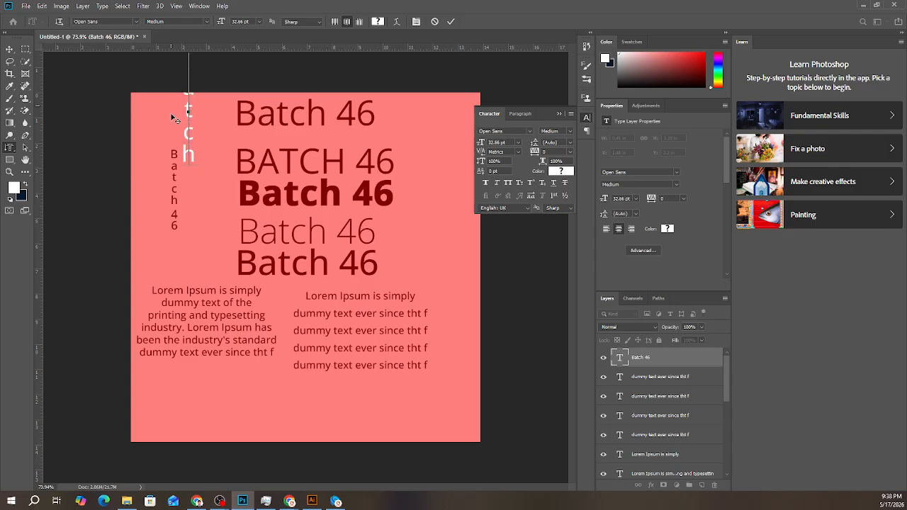
text(46)
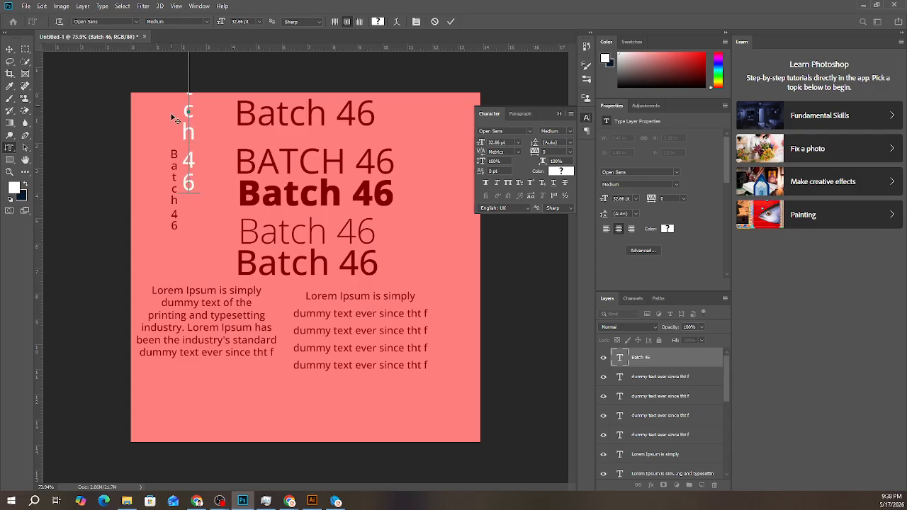
click(453, 21)
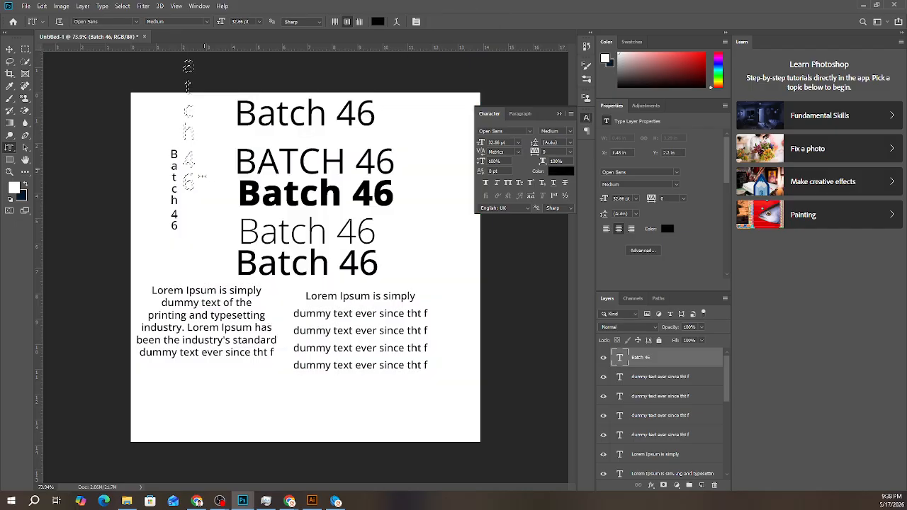
- Try moving the "Batch 46" mask selection slightly downwards, then undo the move and deselect
click(8, 49)
drag(187, 107, 178, 134)
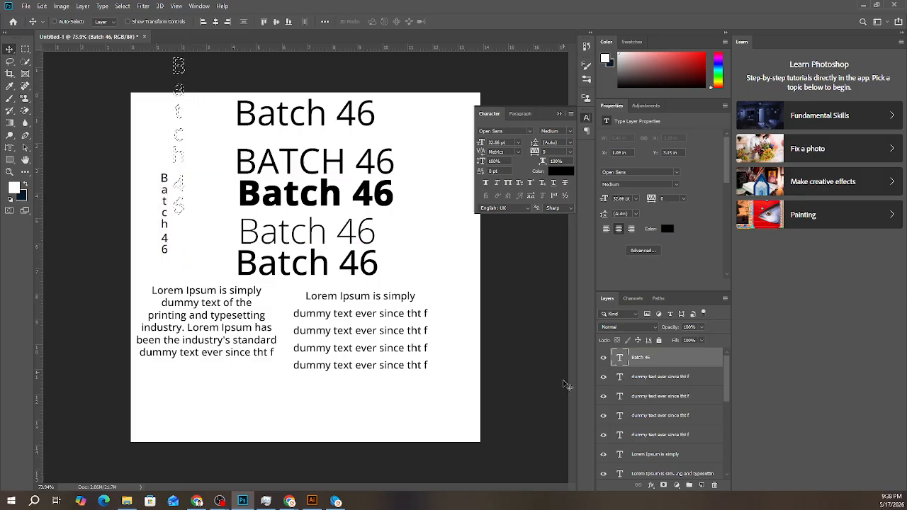
key(ctrl+d)
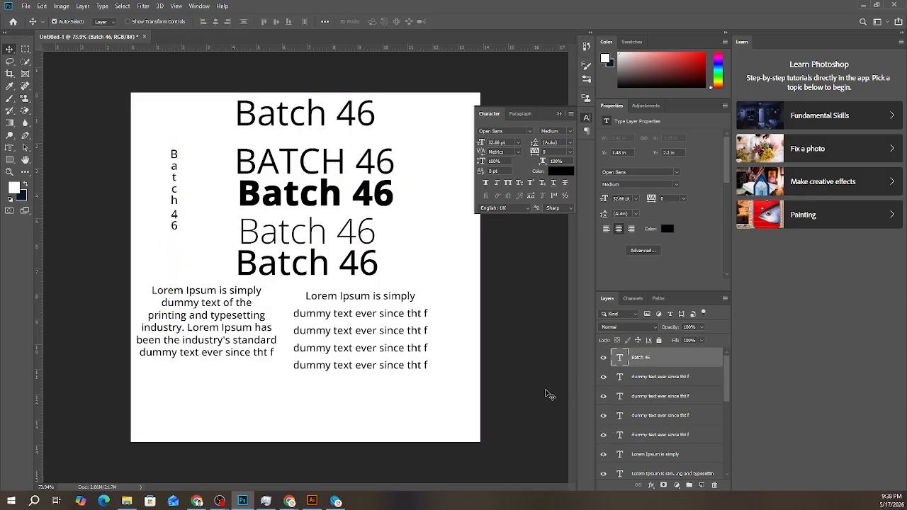
- Add a new layer and create a "Batch 46" text-shaped selection on it with the Vertical Type Mask tool
click(701, 485)
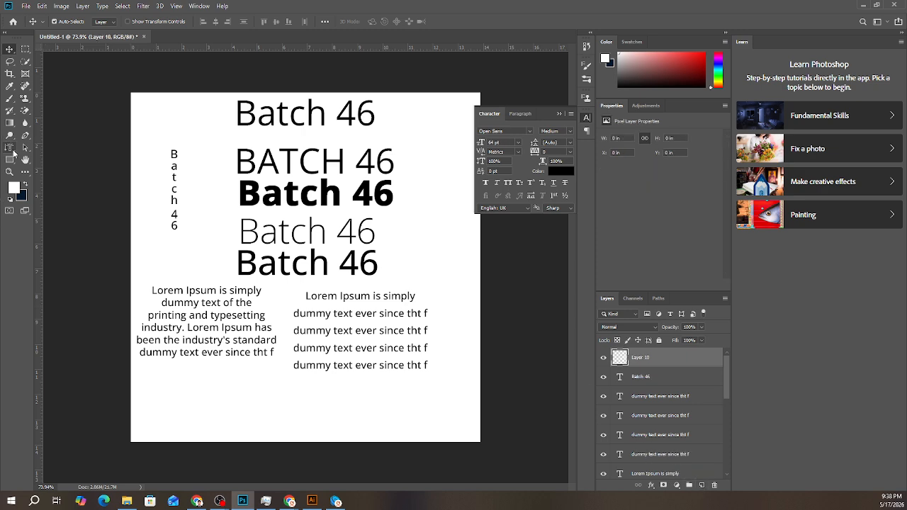
click(11, 149)
click(212, 132)
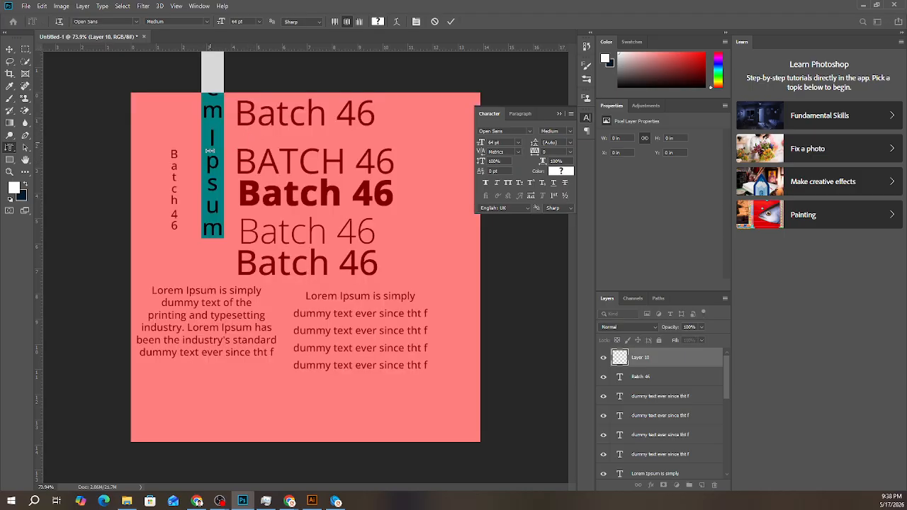
text(Batch)
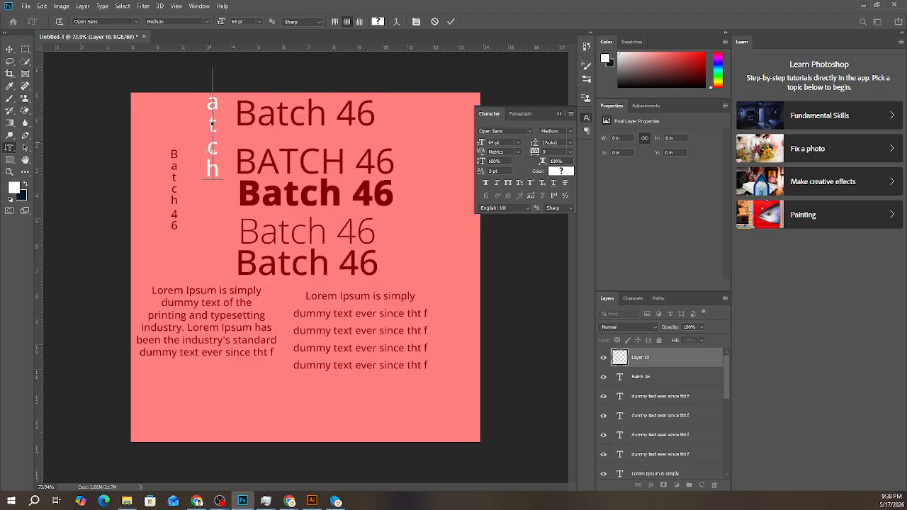
text(46)
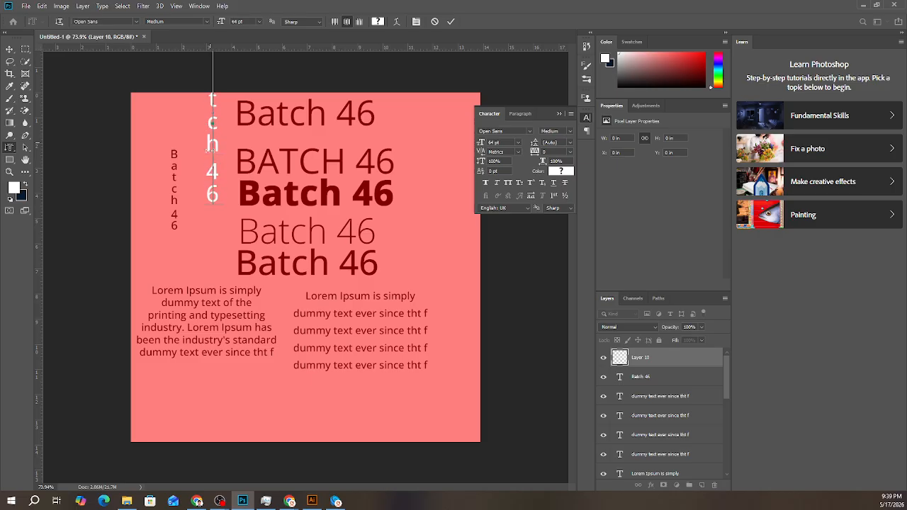
click(451, 21)
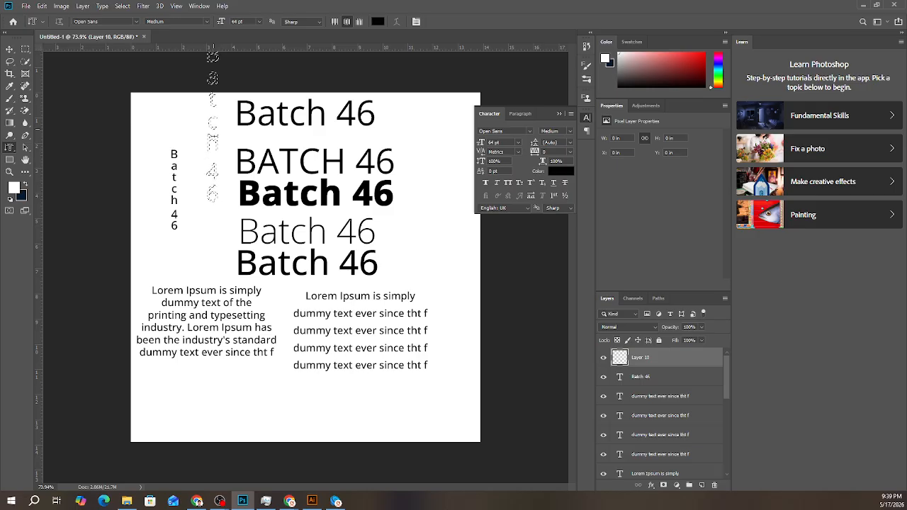
- Try moving the vertical "Batch 46" text selection with the Move tool on the empty new layer
click(9, 48)
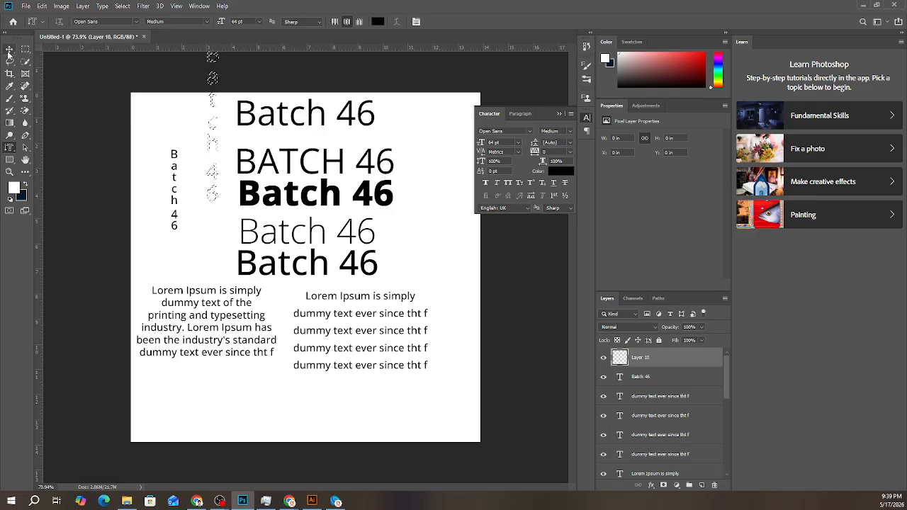
drag(216, 154, 216, 164)
click(212, 144)
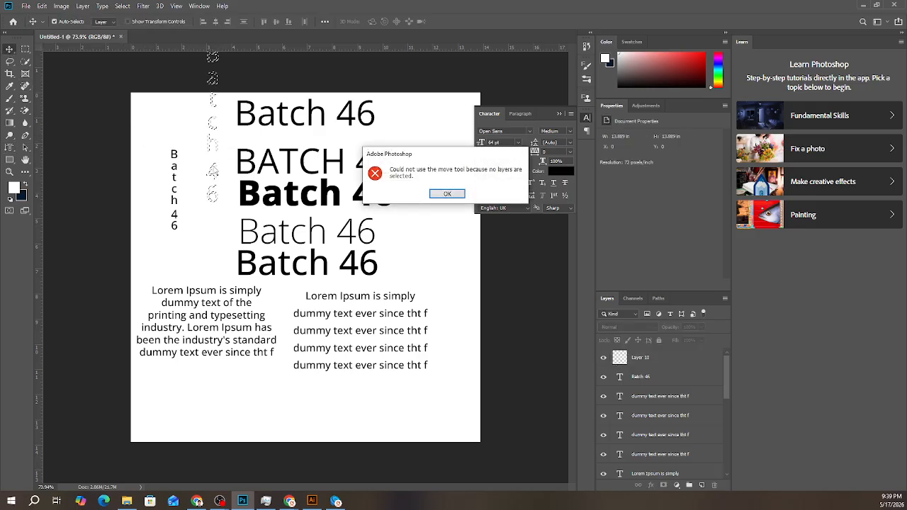
click(447, 194)
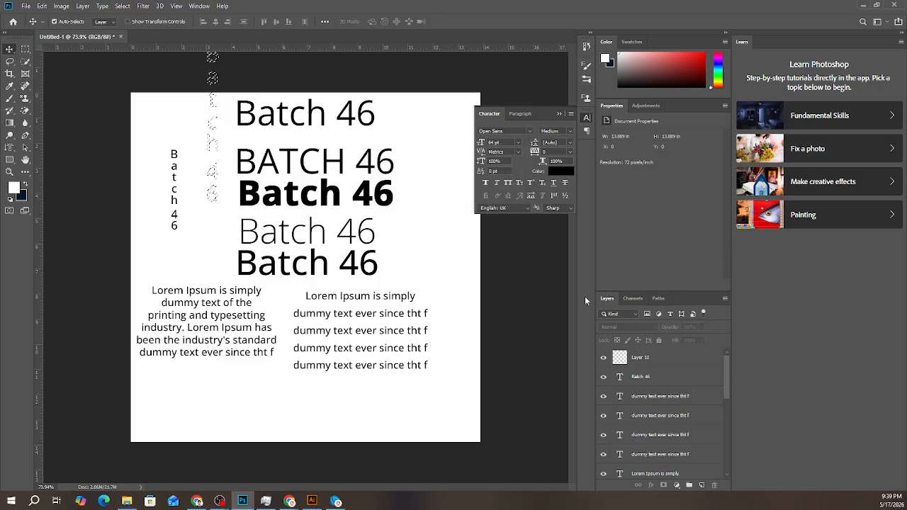
click(647, 366)
click(409, 335)
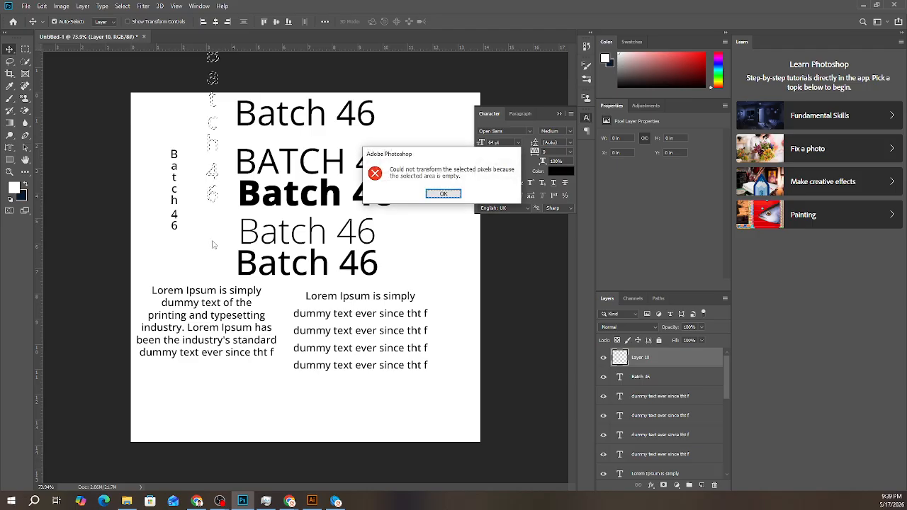
click(443, 194)
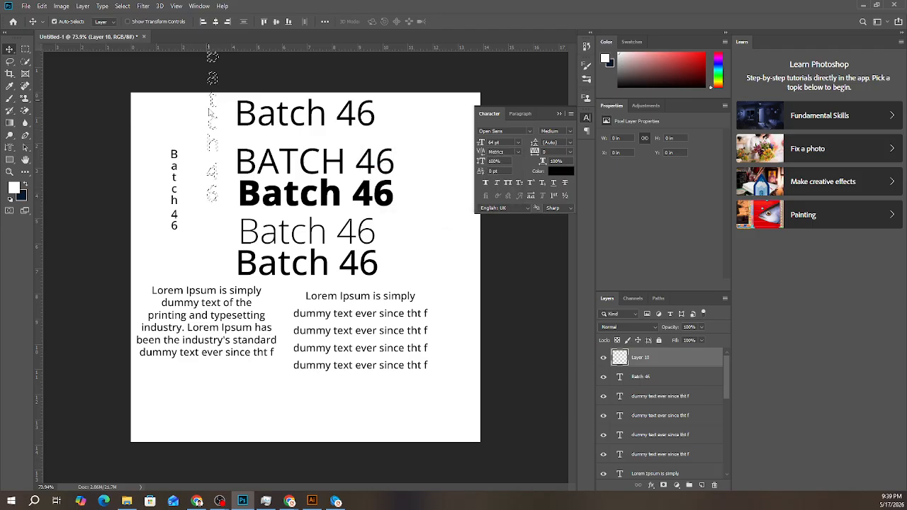
key(Right)
click(437, 194)
- Nudge the vertical "Batch 46" selection outline downwards until it lies within the canvas, with the Vertical Type Mask tool active
click(10, 148)
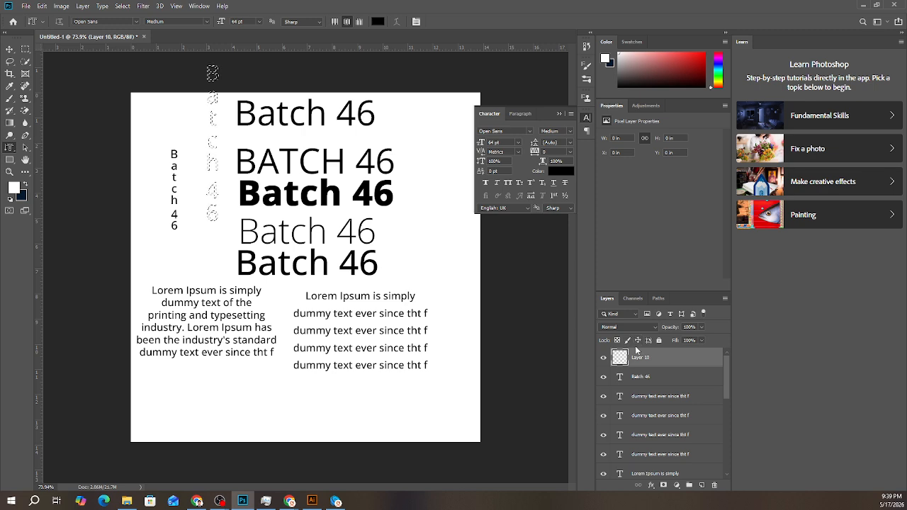
key(Down)
key(Down)
key(Down)
key(Down)
key(Down)
key(Down)
key(Down)
key(Down)
key(Down)
key(Down)
key(Down)
key(Down)
key(Down)
key(Down)
key(Down)
key(Down)
key(Down)
key(Down)
key(Down)
key(Down)
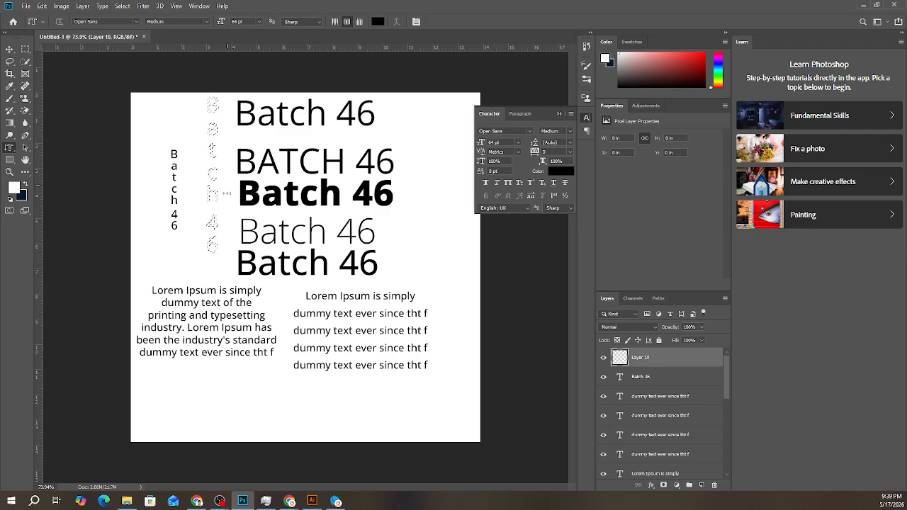
- Apply a Color Overlay with the dark colour 211a1a to the new empty layer
click(651, 486)
click(673, 449)
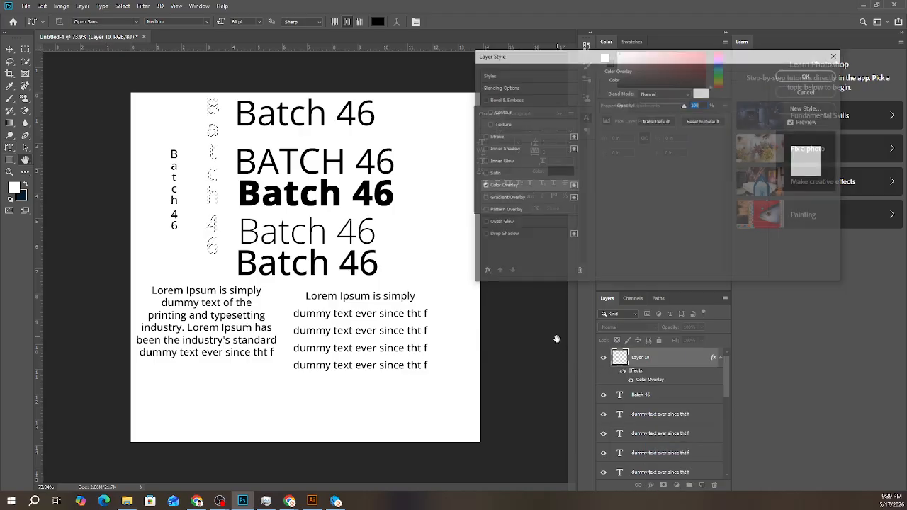
click(702, 93)
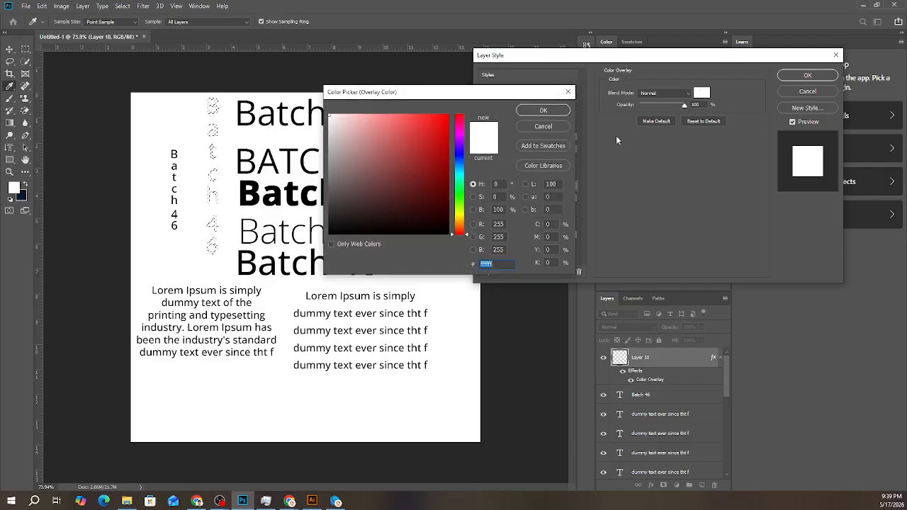
click(383, 213)
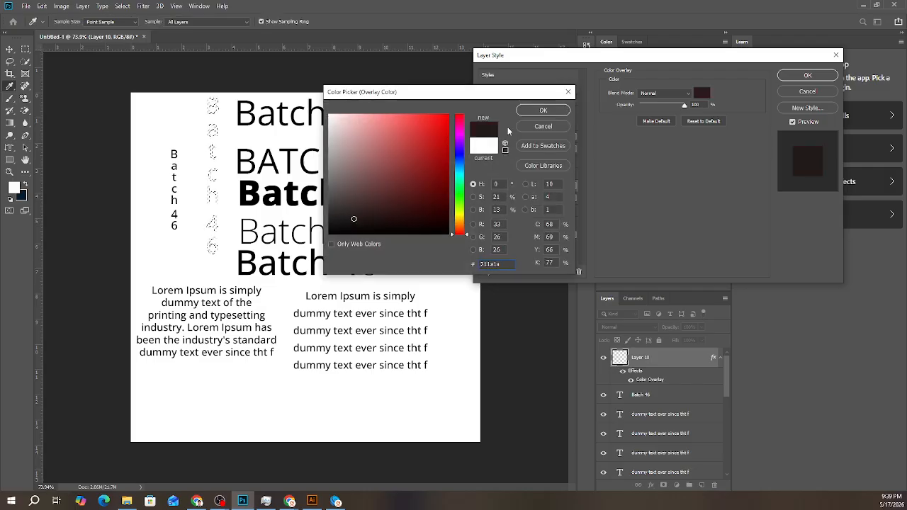
click(544, 112)
click(809, 78)
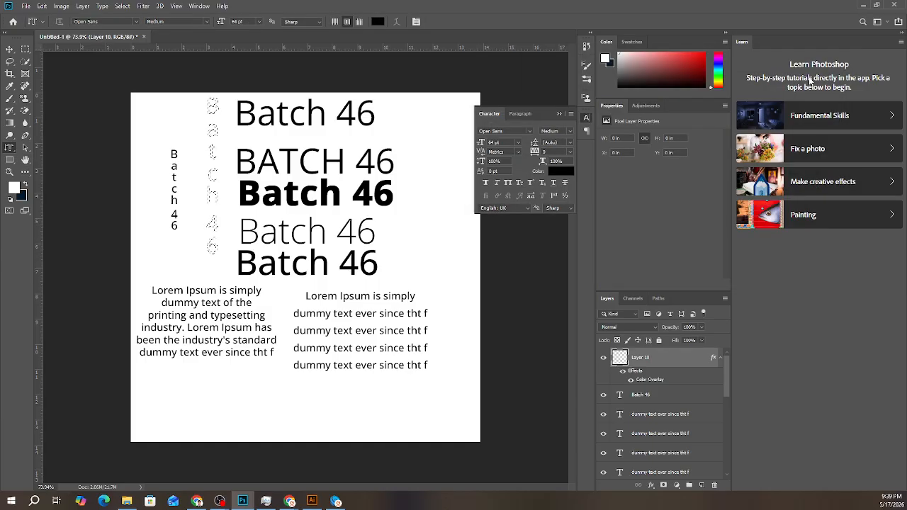
- Try again to move the vertical "Batch 46" text selection with the Move tool
click(9, 48)
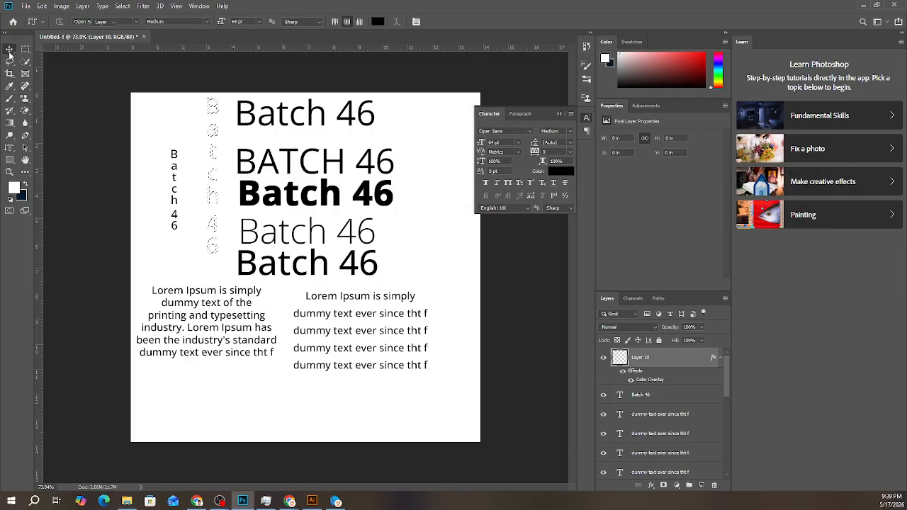
click(216, 200)
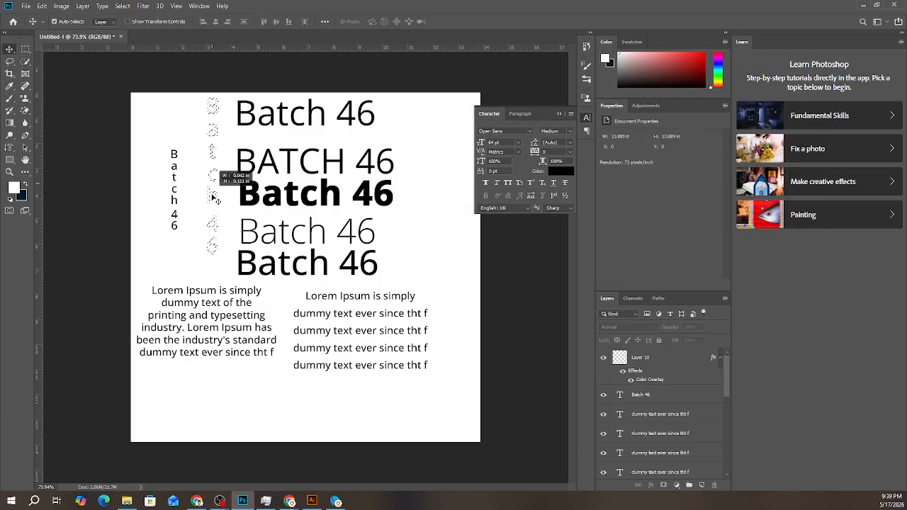
click(211, 195)
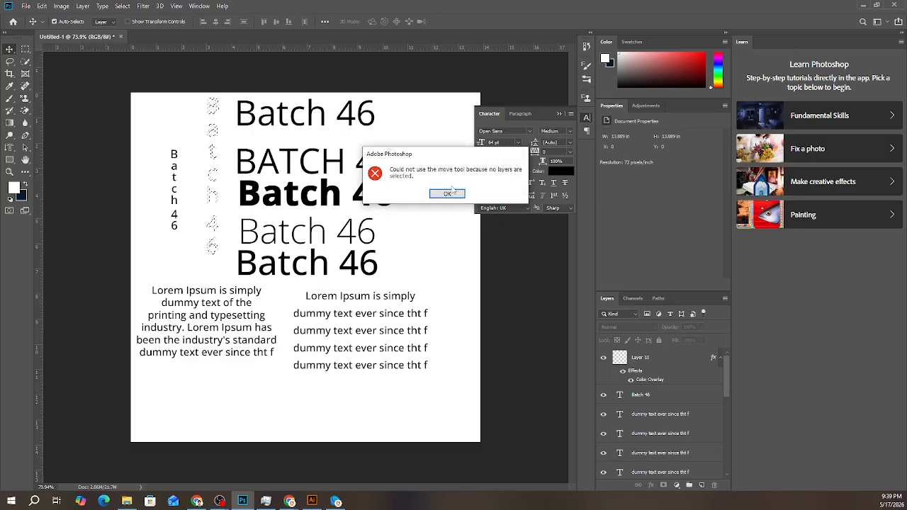
click(448, 194)
click(9, 148)
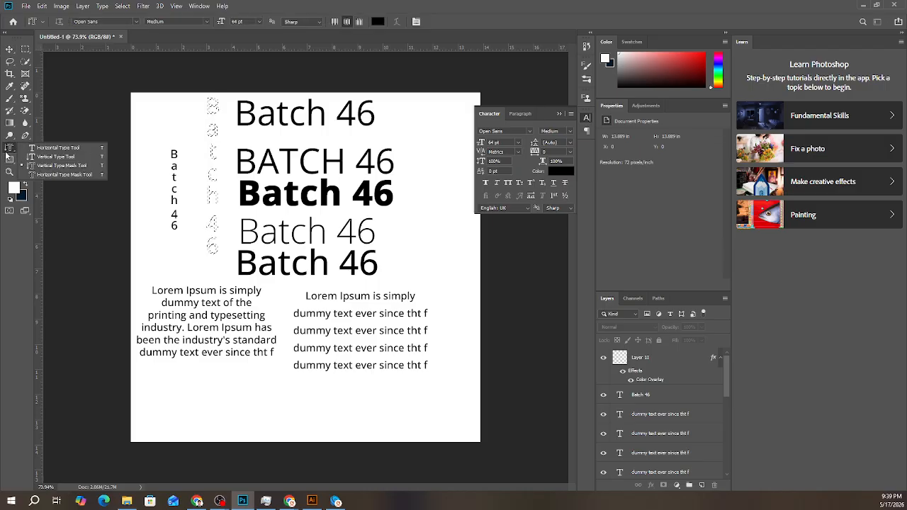
click(53, 156)
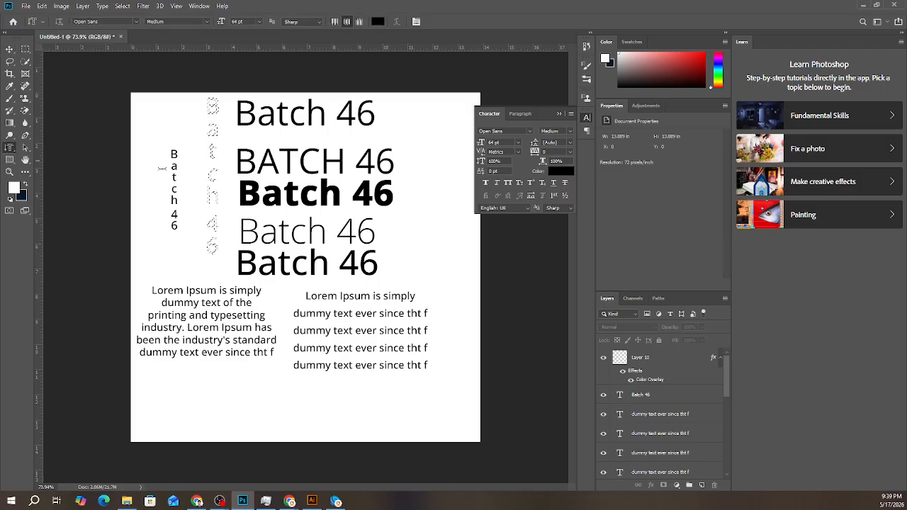
click(9, 49)
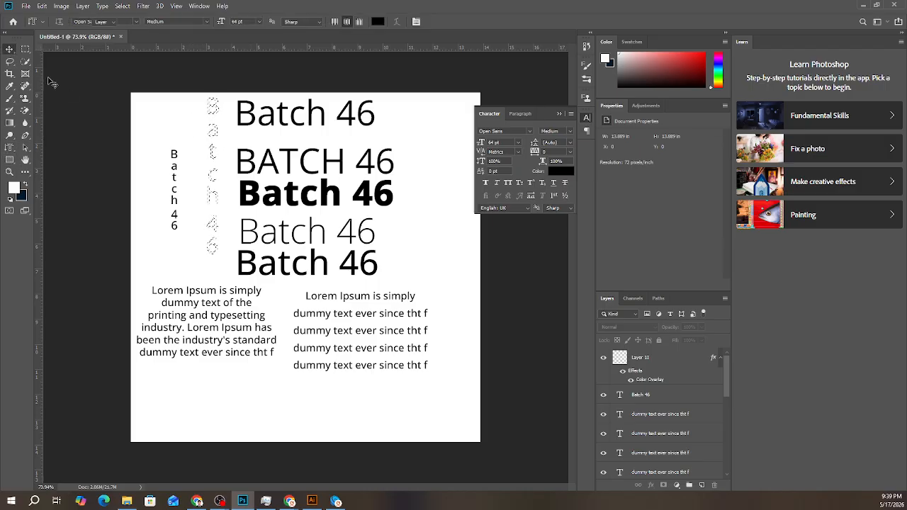
click(213, 160)
click(448, 194)
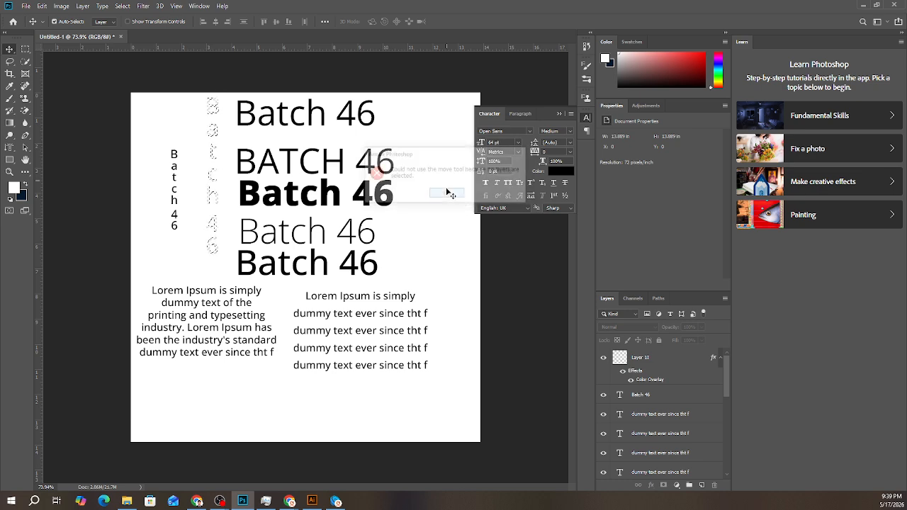
- Add a Gradient Overlay to the new empty layer, then undo both overlays and the selection nudges
click(642, 364)
click(652, 485)
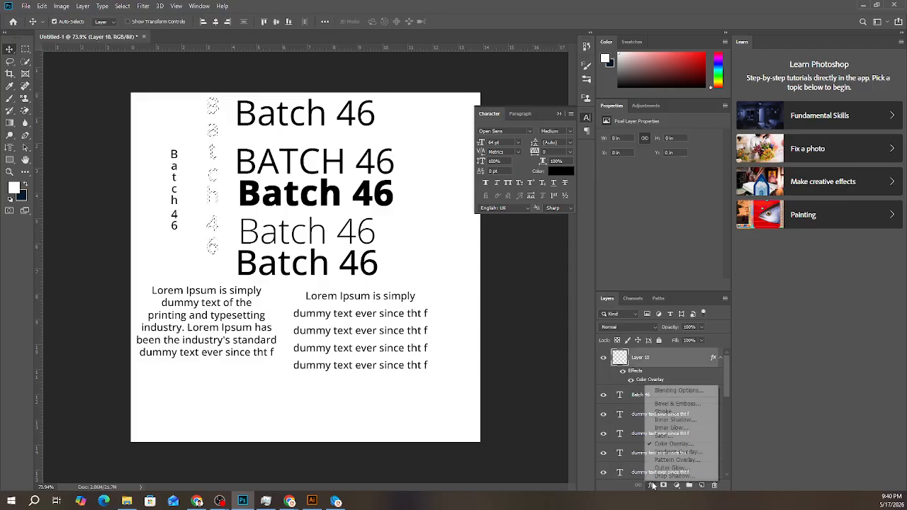
click(677, 452)
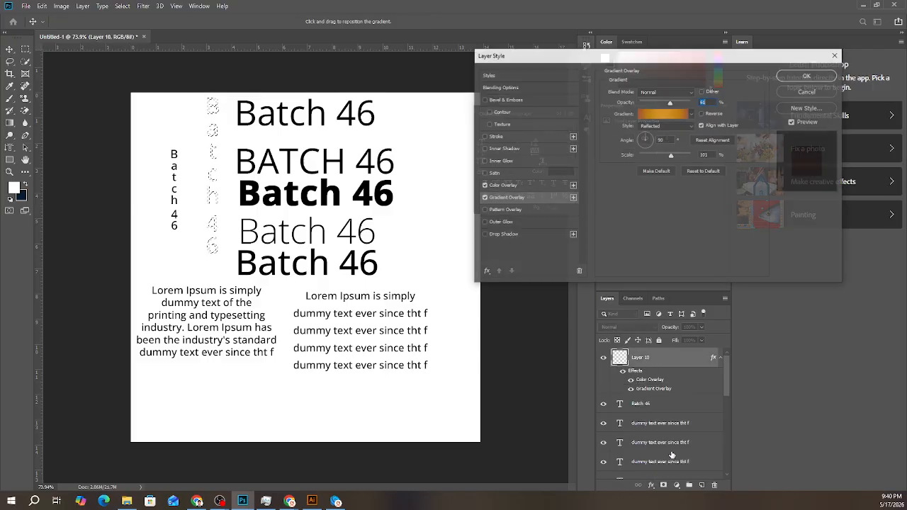
click(808, 76)
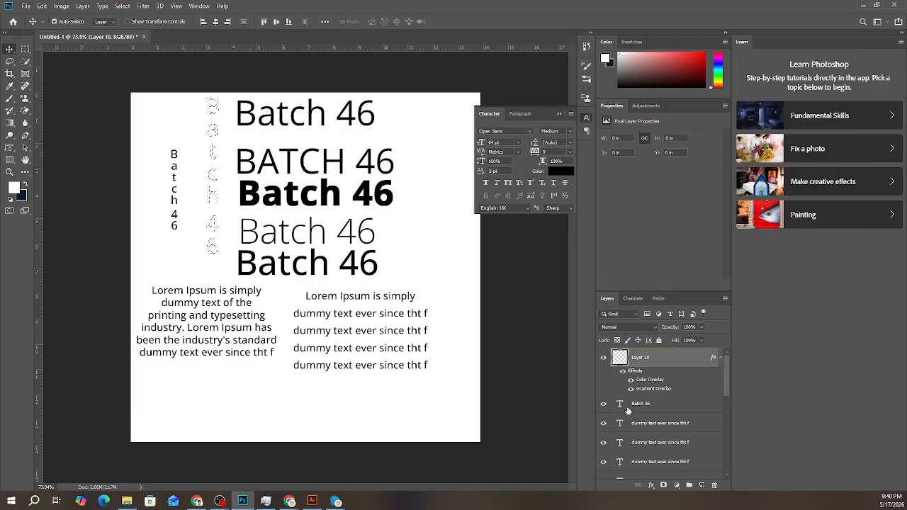
key(ctrl+z)
key(ctrl+z)
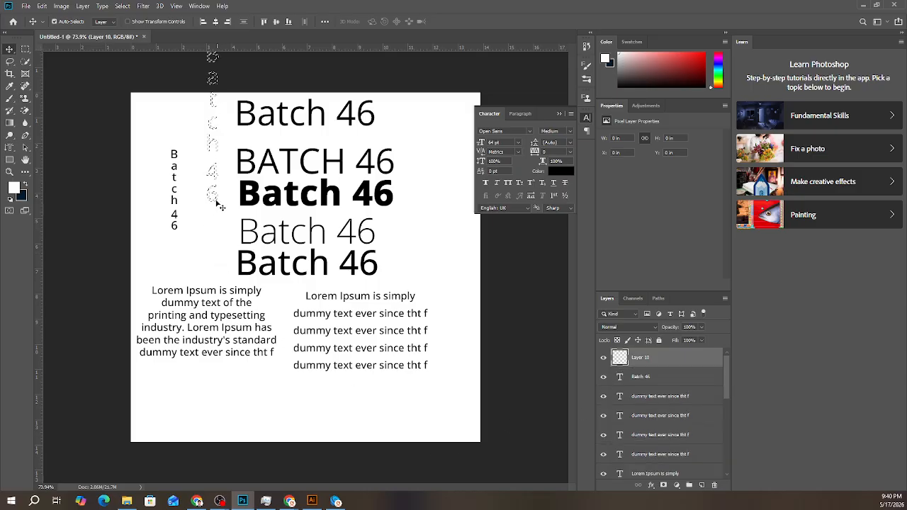
- Clear the vertical "Batch 46" text-shaped selection using the Lasso tool
drag(215, 177, 216, 191)
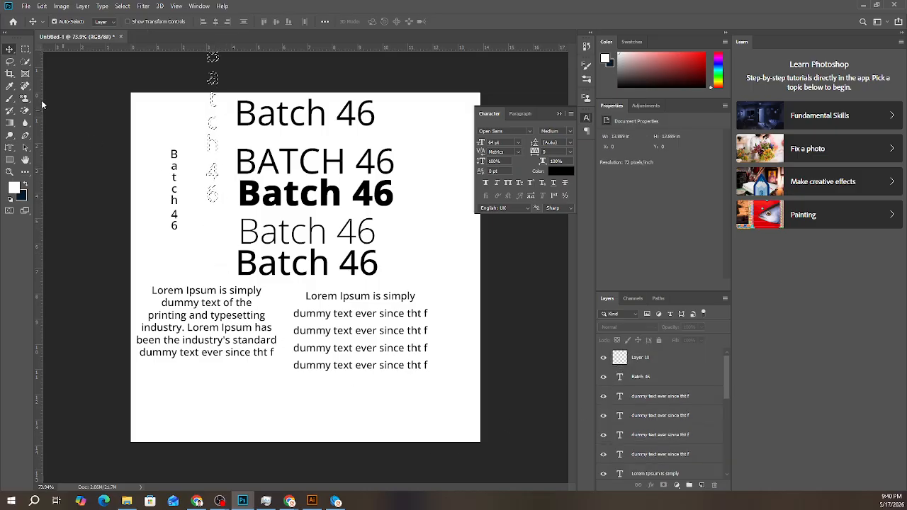
click(10, 61)
click(214, 149)
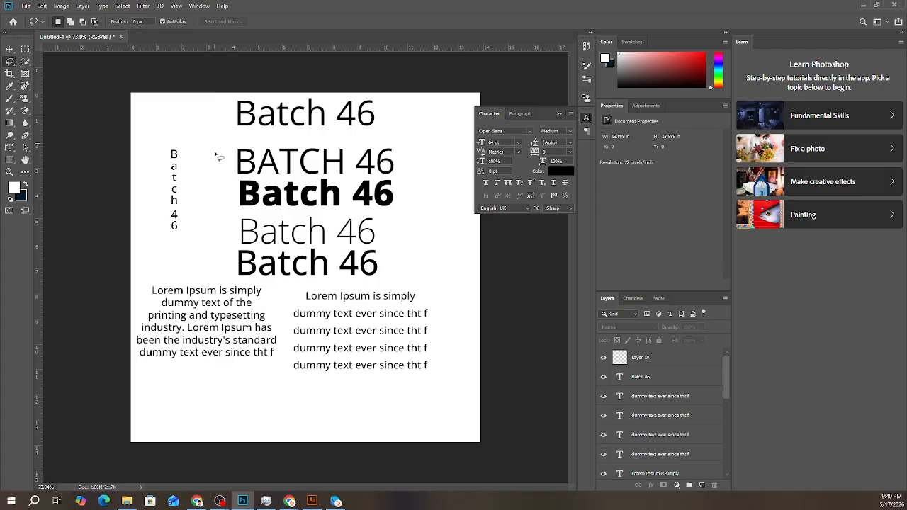
- On the empty top layer, create a "batch" text-shaped selection from a narrow Vertical Type Mask text box beside the vertical "Batch 46" text
click(671, 363)
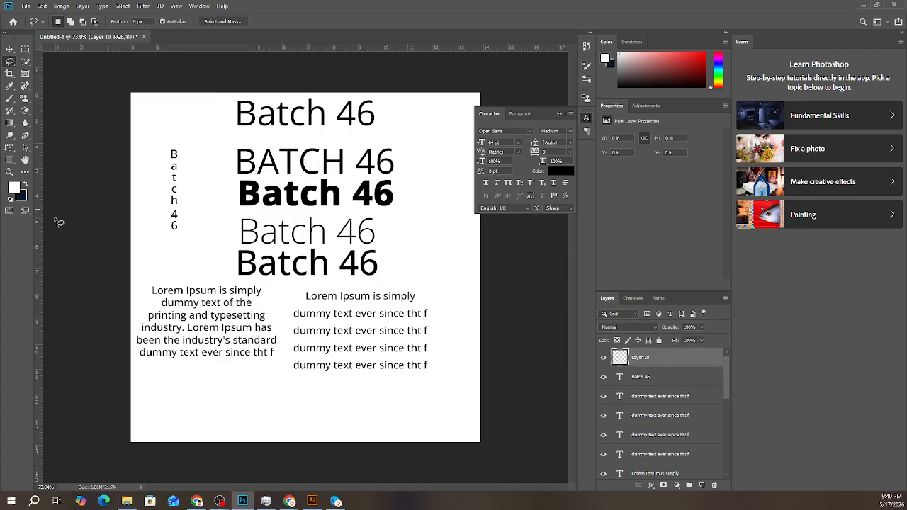
click(7, 148)
drag(213, 132, 222, 256)
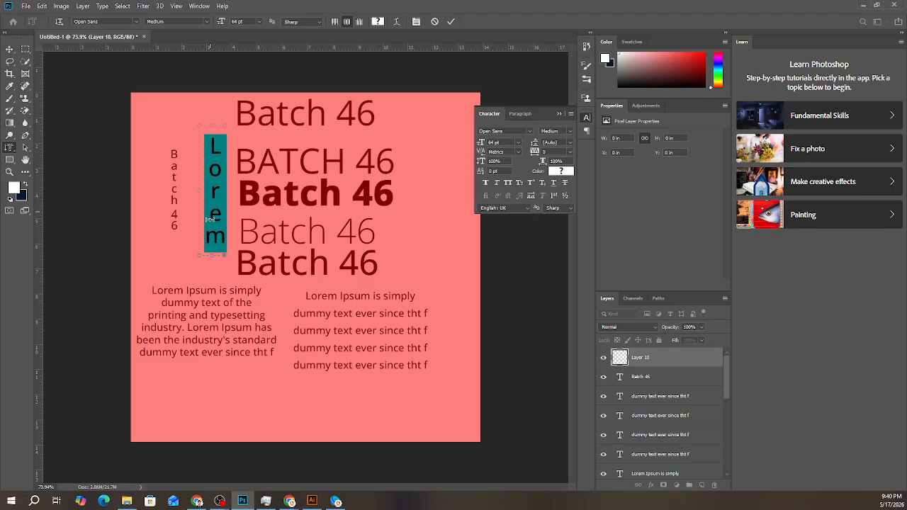
text(m)
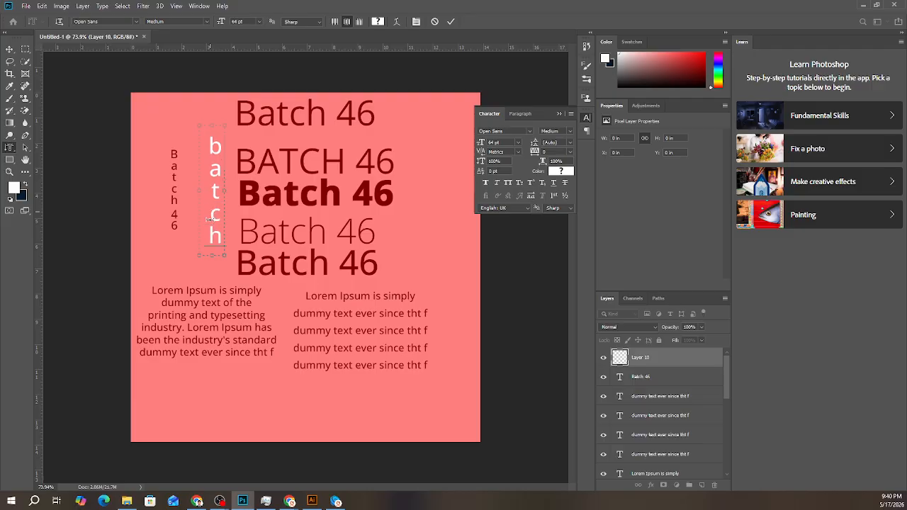
click(451, 22)
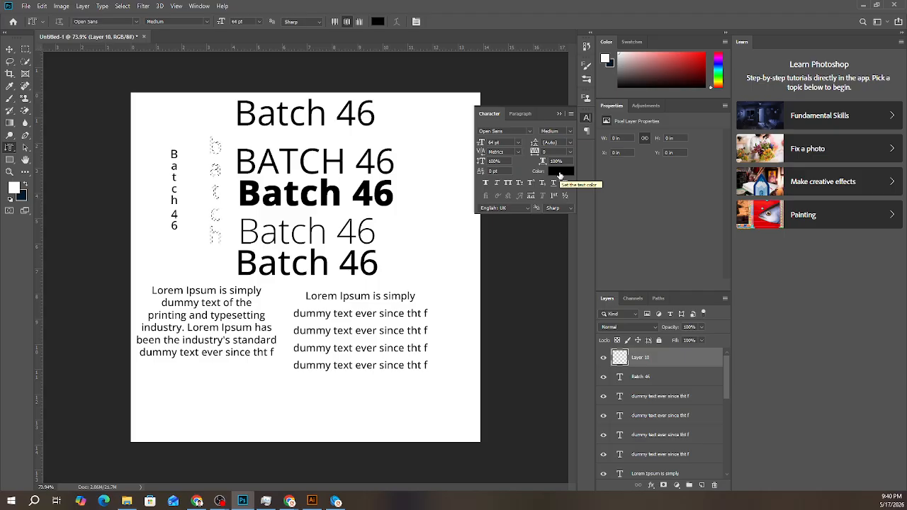
- Check the tool presets available for the Vertical Type Mask tool
click(43, 22)
click(36, 23)
click(35, 23)
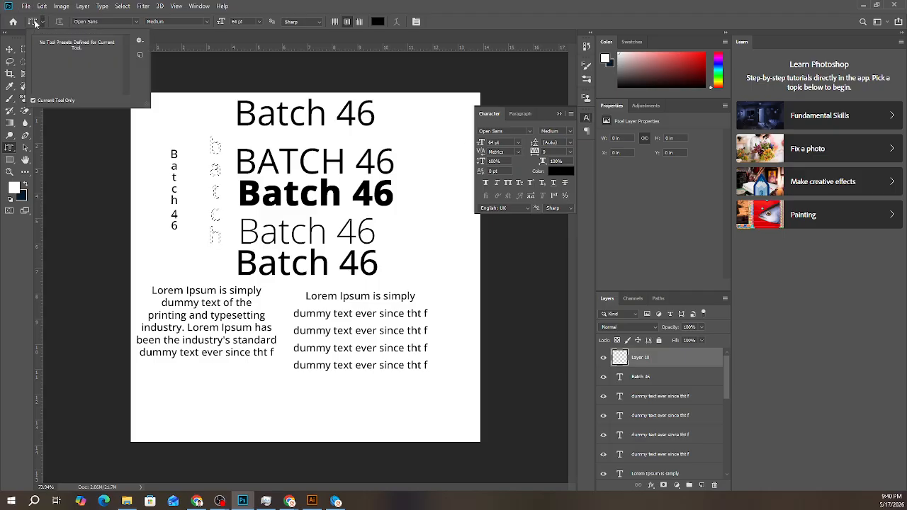
click(35, 23)
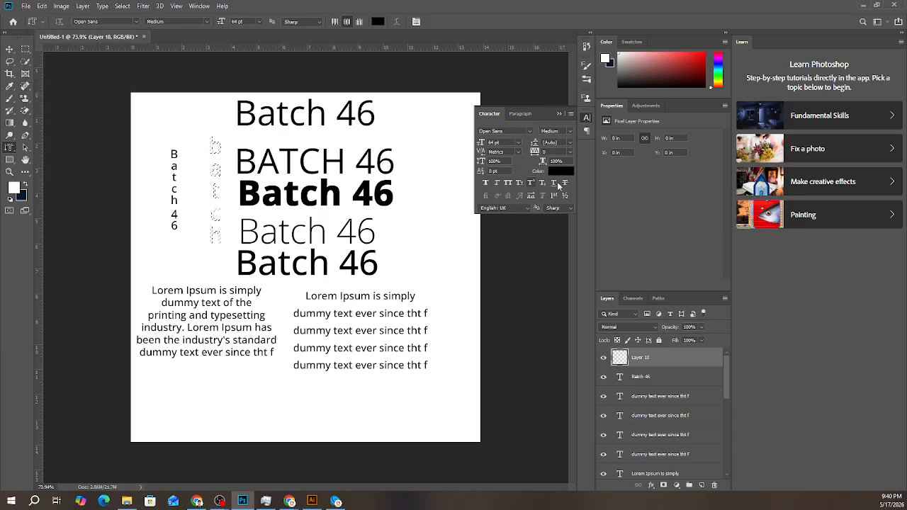
- Mask the empty top layer with the vertical "batch" text-shaped selection, and reload that mask as a selection
click(563, 172)
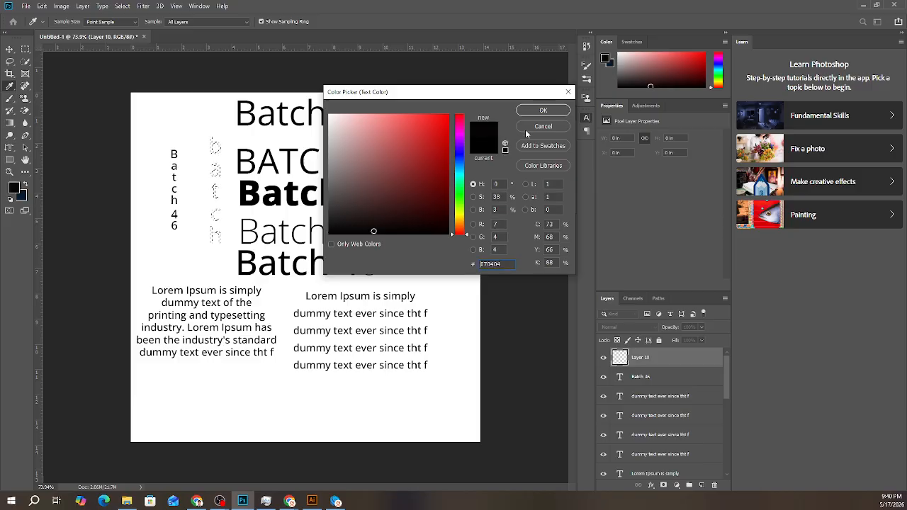
click(539, 111)
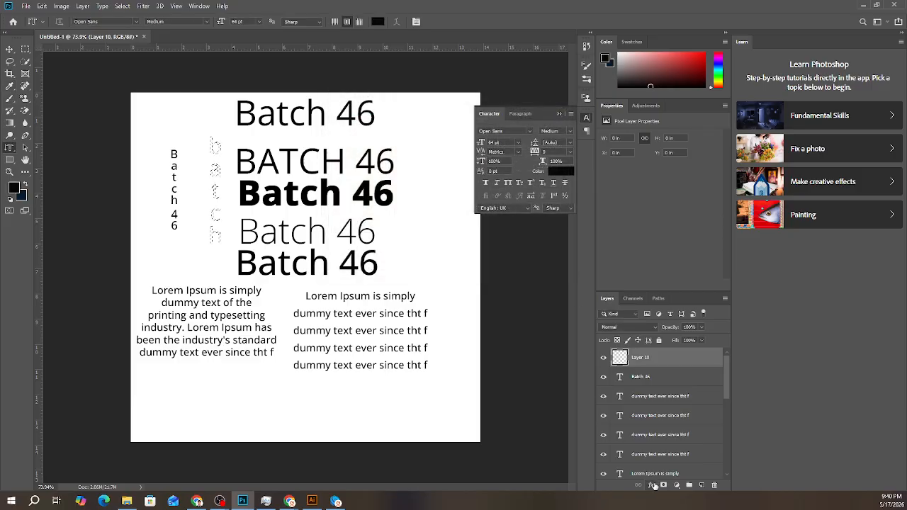
click(653, 487)
click(663, 486)
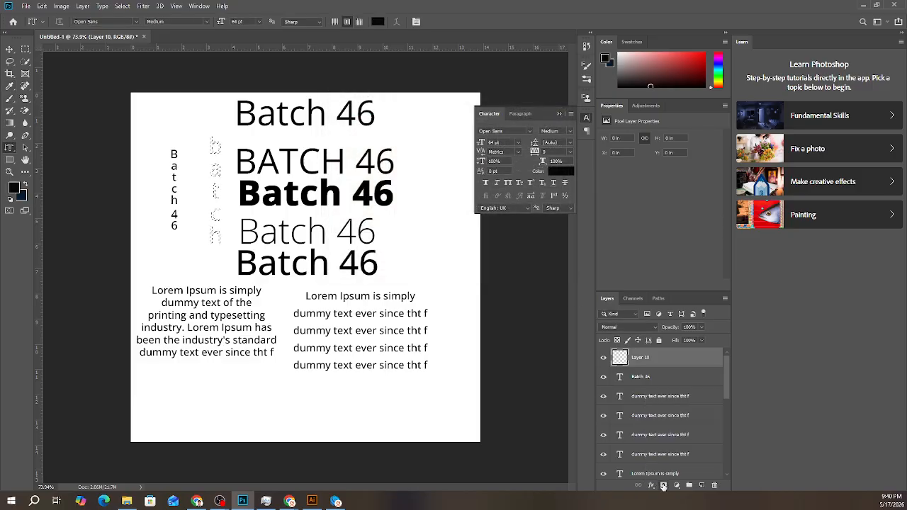
click(663, 486)
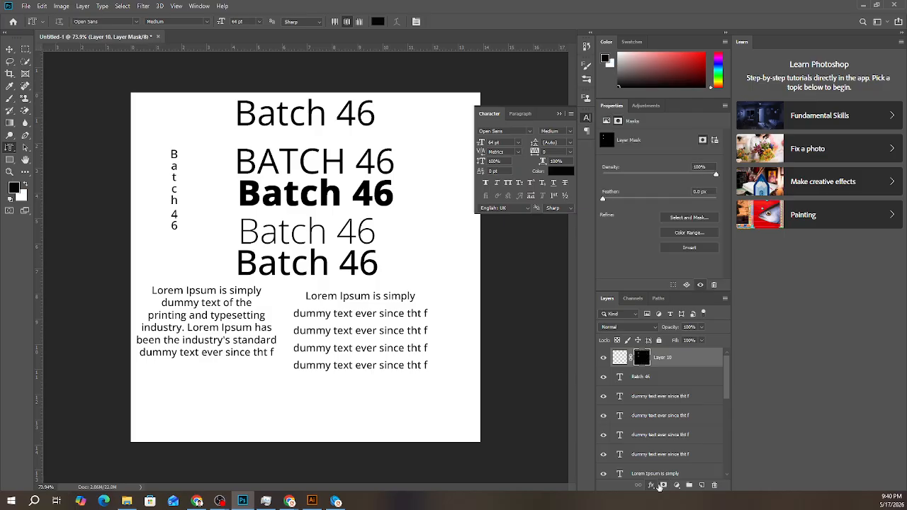
ctrl+click(640, 359)
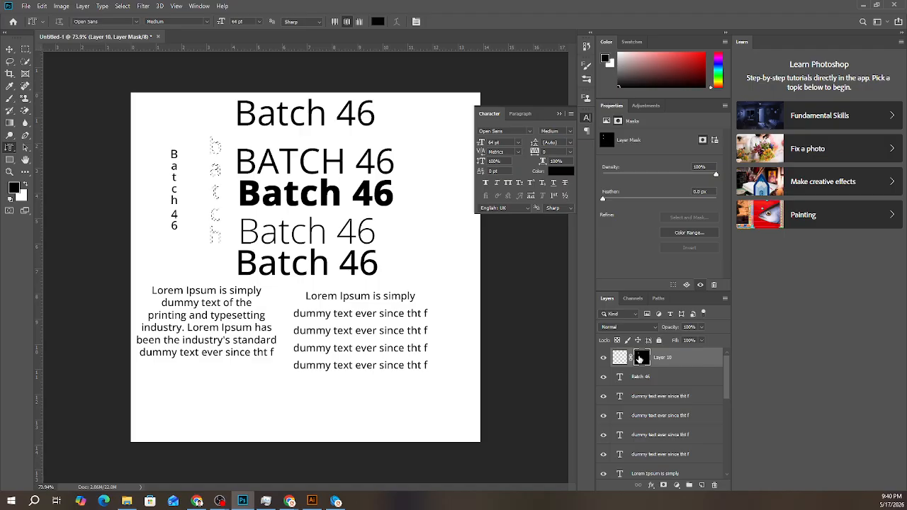
click(651, 487)
click(665, 452)
click(702, 94)
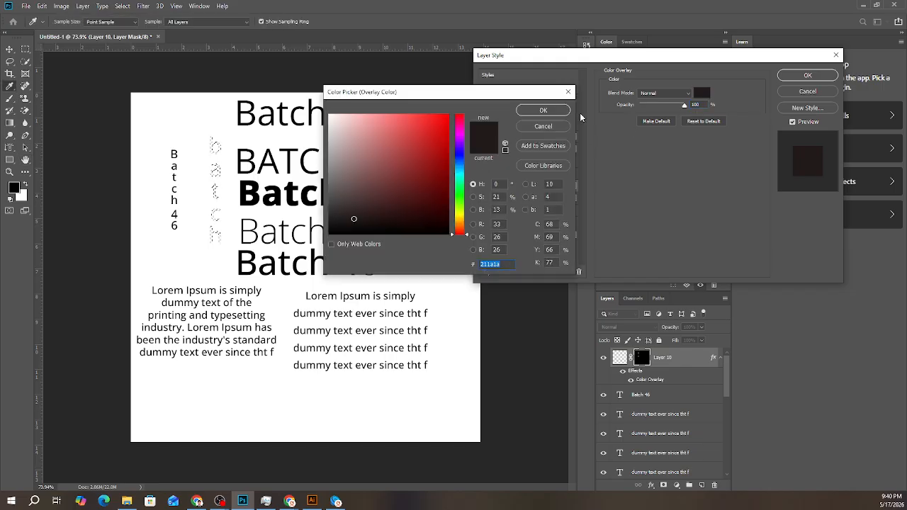
click(543, 126)
click(808, 91)
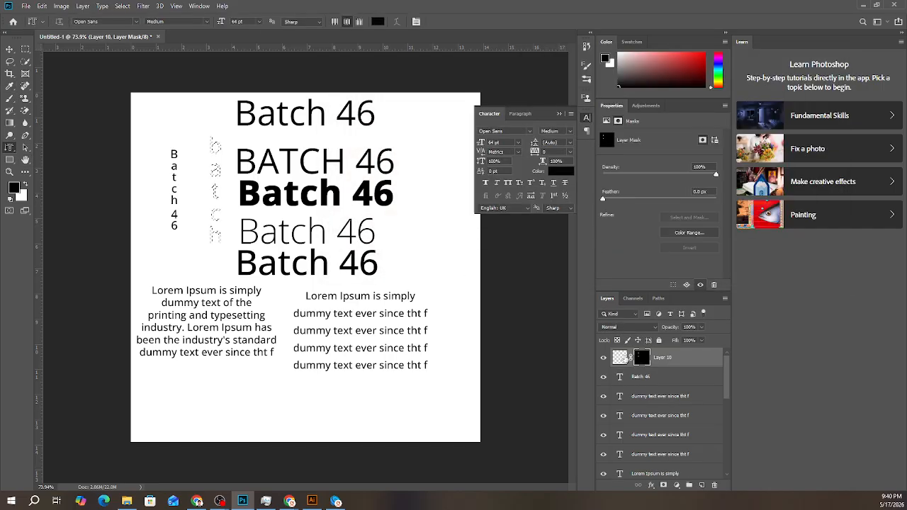
- Try to load the top layer's pixels as a selection and add a Color Overlay to that layer
click(620, 358)
ctrl+click(620, 358)
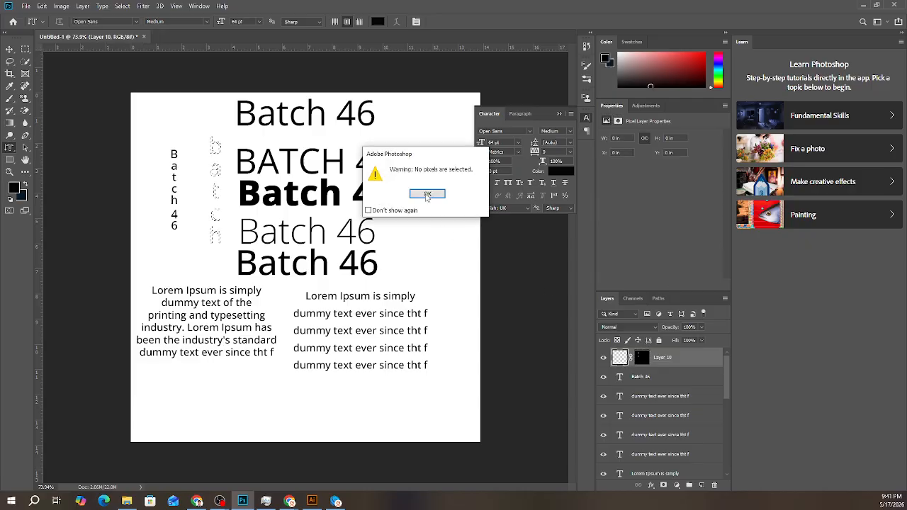
click(427, 194)
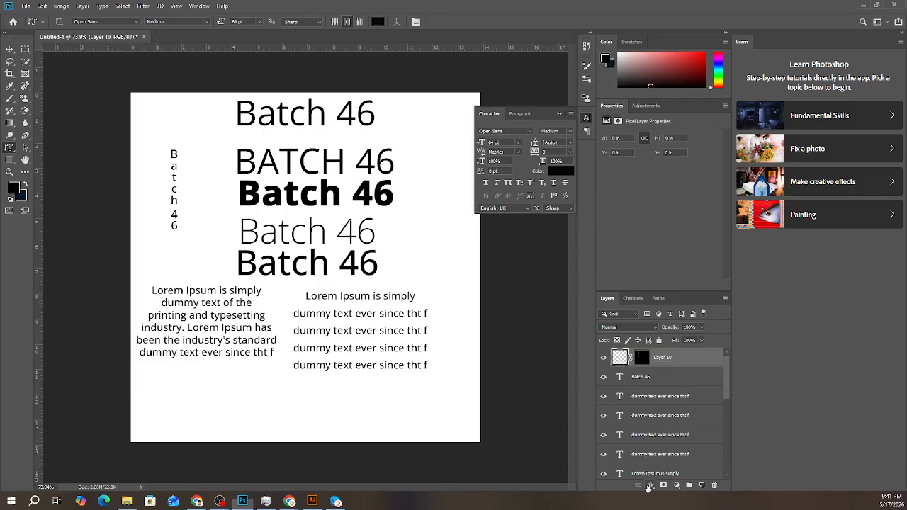
click(651, 486)
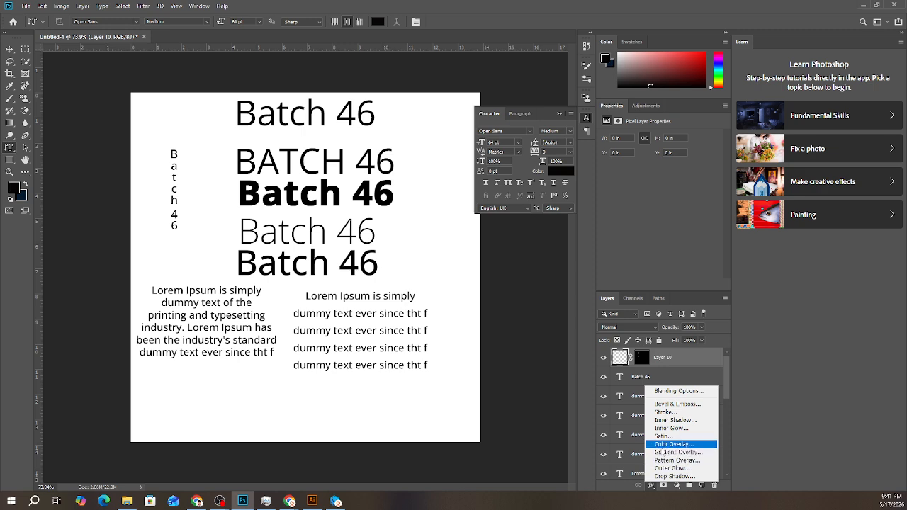
click(657, 445)
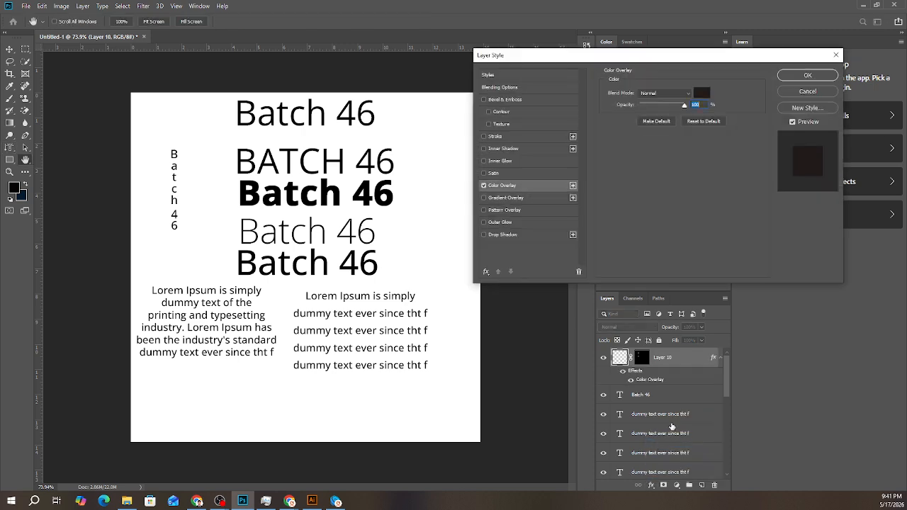
click(805, 92)
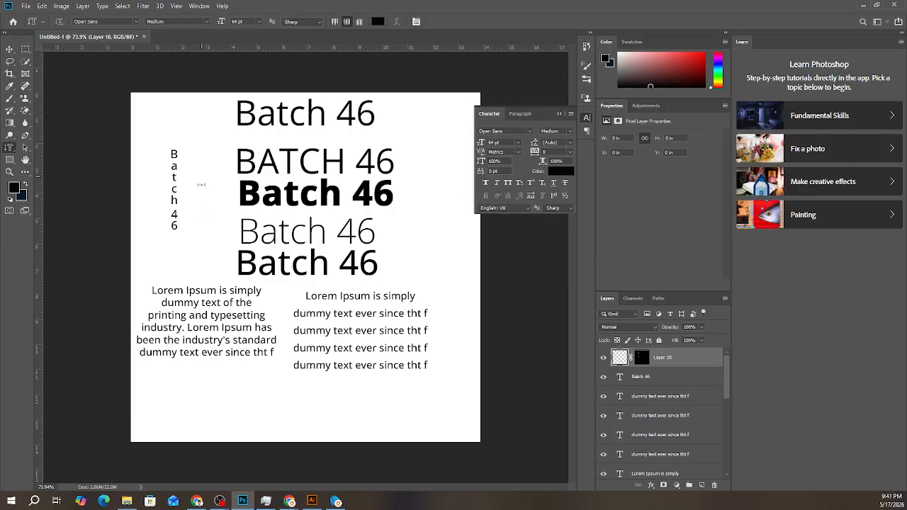
- Create a vertical "Lorem Ipsum" text-shaped selection beside the vertical "Batch 46" text, with the type colour set to black (#000000)
click(201, 185)
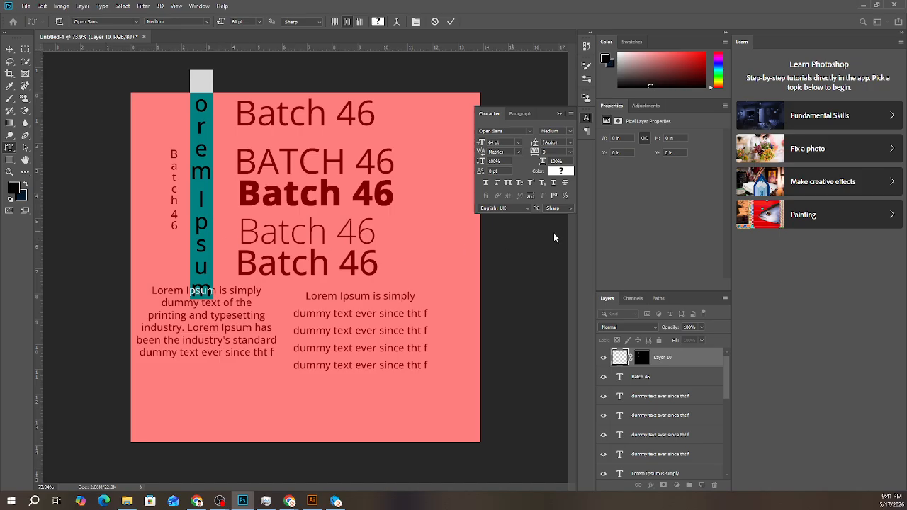
click(567, 172)
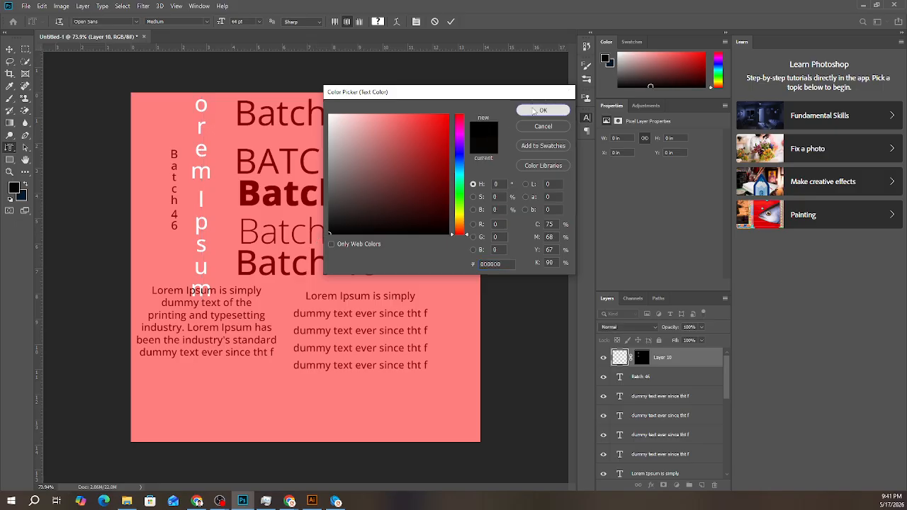
click(533, 111)
click(450, 22)
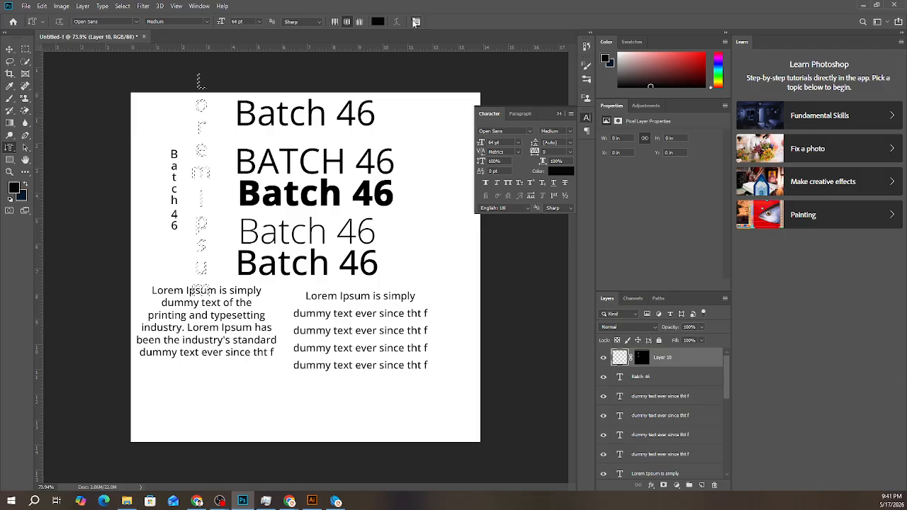
- Clear the vertical "Lorem Ipsum" text-shaped selection
right_click(9, 147)
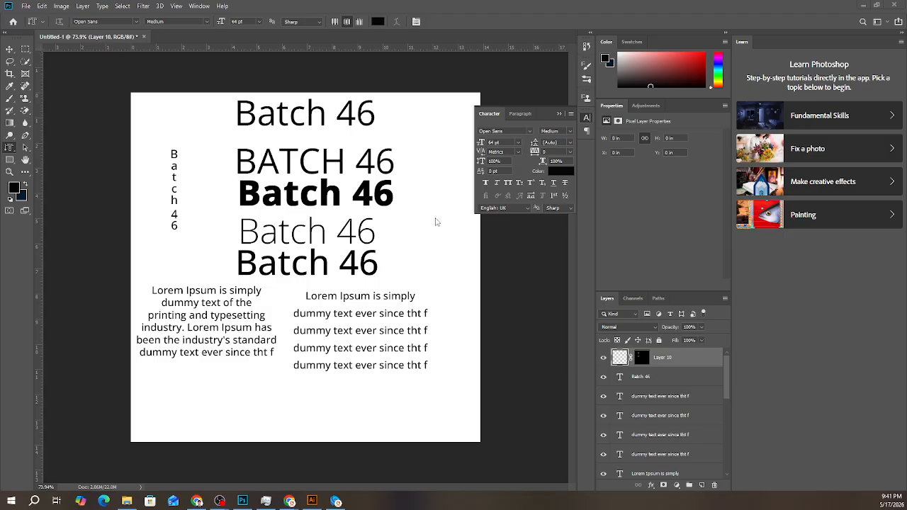
click(672, 360)
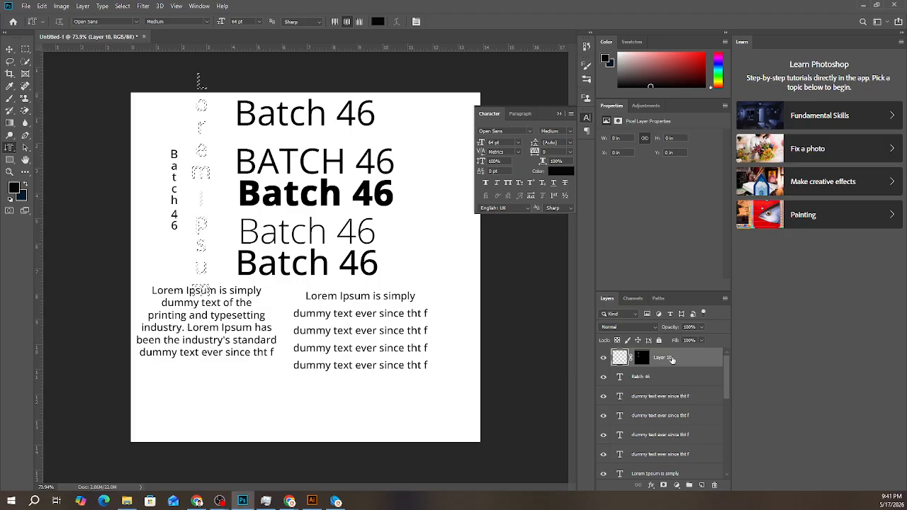
click(18, 48)
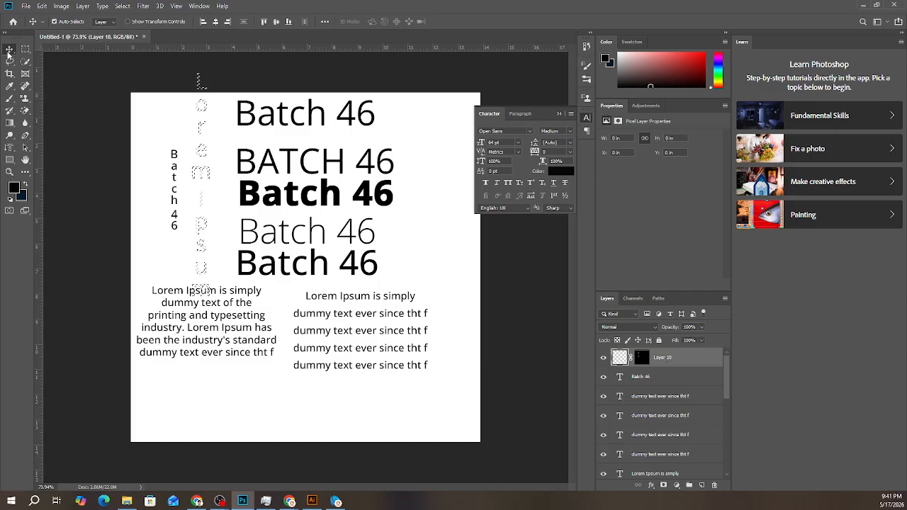
key(ctrl+d)
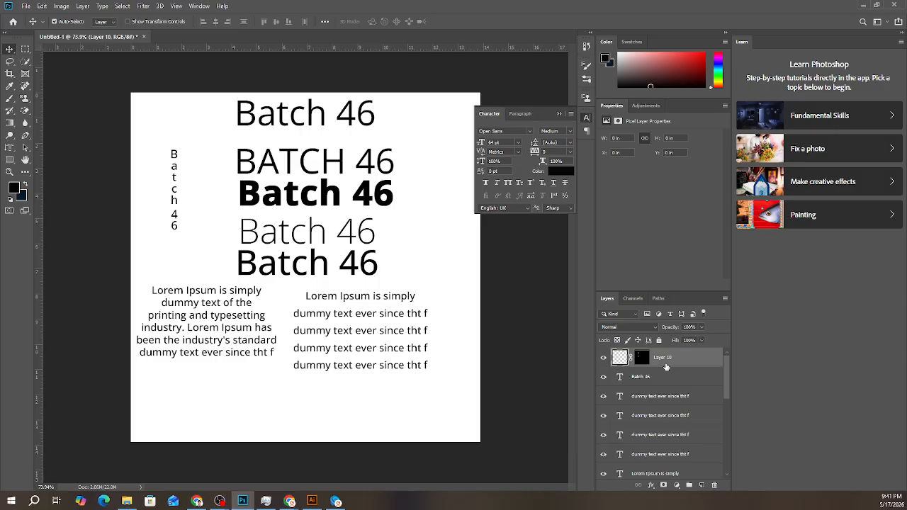
- Reset the foreground and background colours to their defaults and delete the masked empty top layer
click(11, 204)
key(Delete)
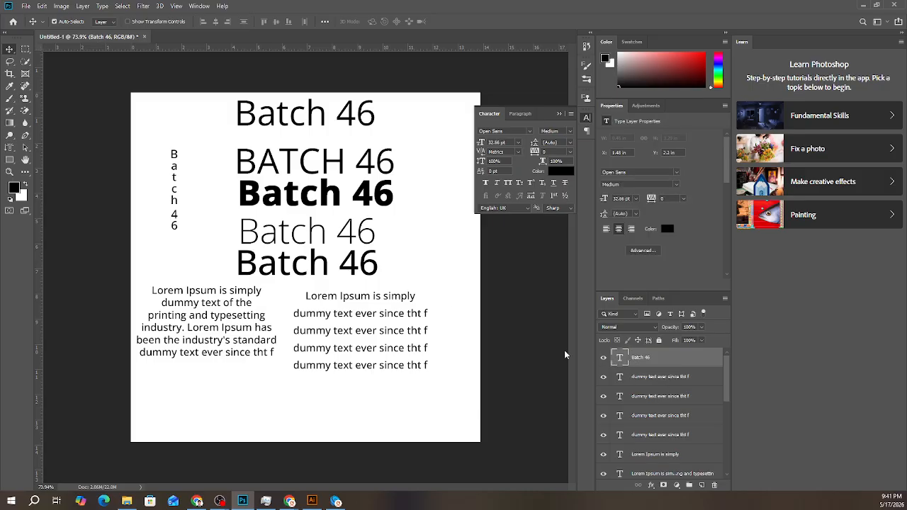
- Create a "Batch 46" text-shaped selection with the Vertical Type Mask tool, between the small vertical text and the horizontal headings
click(9, 148)
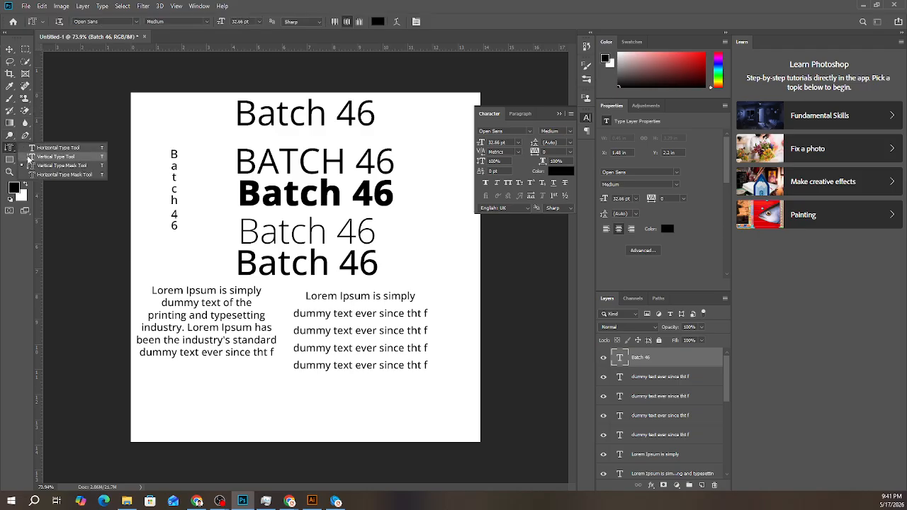
click(43, 156)
click(209, 147)
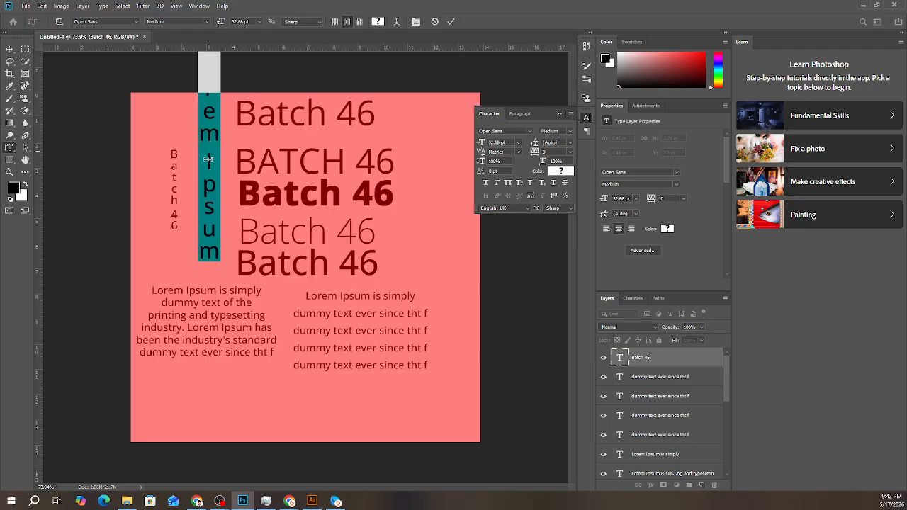
text(Batch)
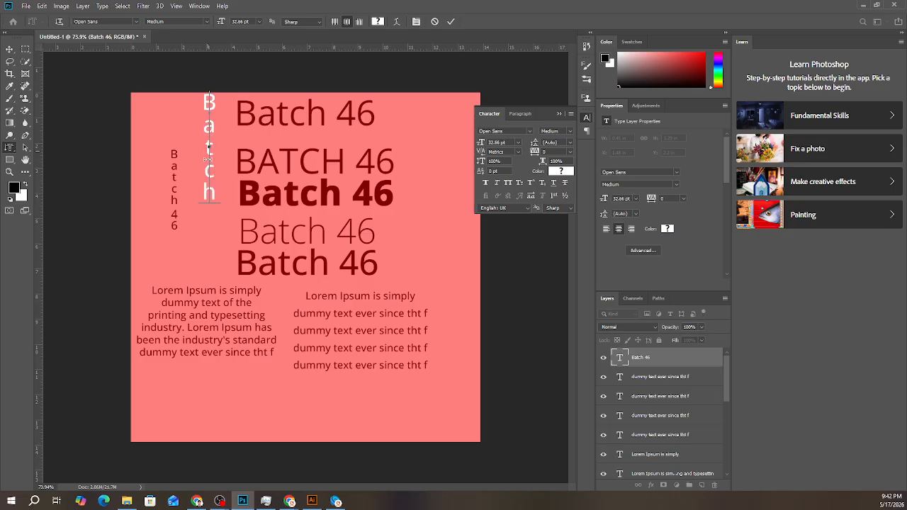
text( 46)
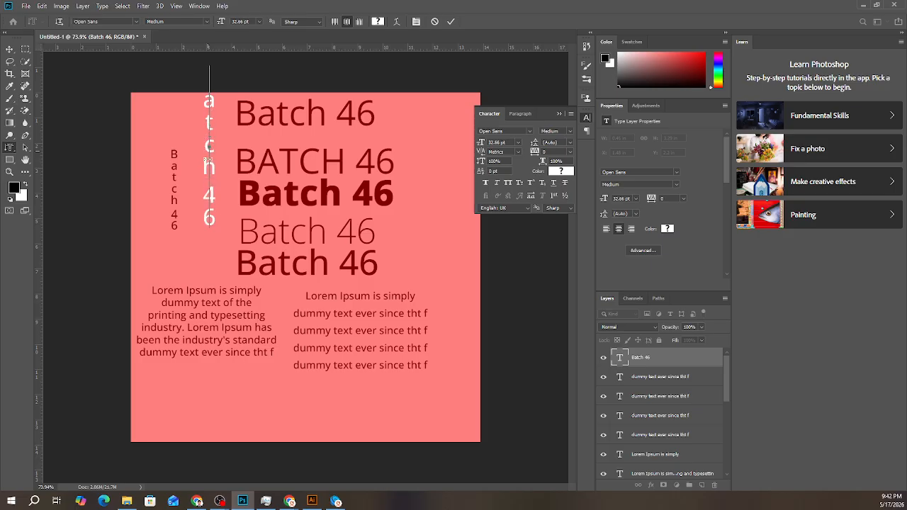
click(451, 21)
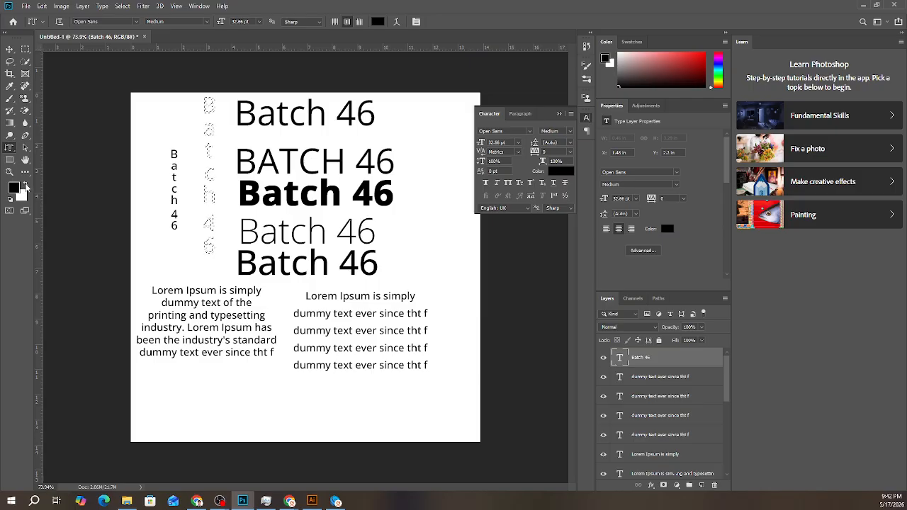
- Try a near-black (#111010) Color Overlay on the vertical "Batch 46" text layer, then discard it
click(652, 486)
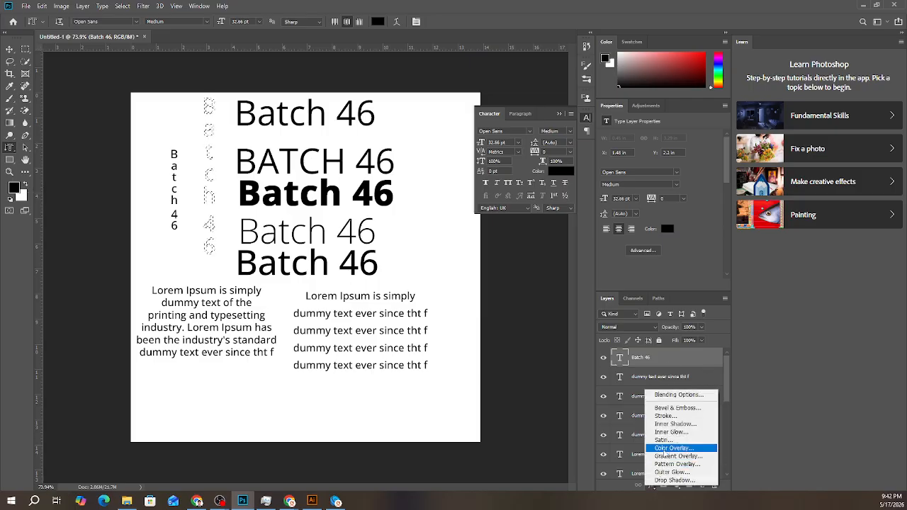
click(670, 448)
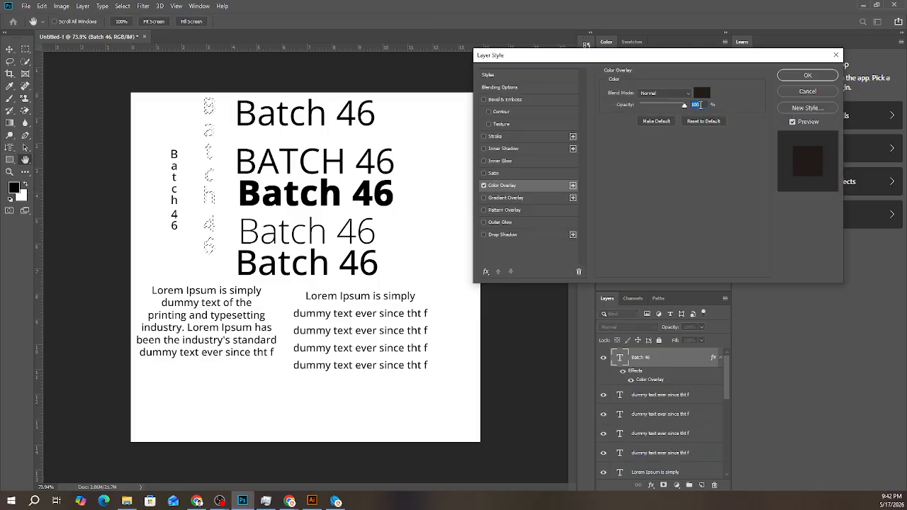
click(702, 94)
drag(415, 184, 336, 227)
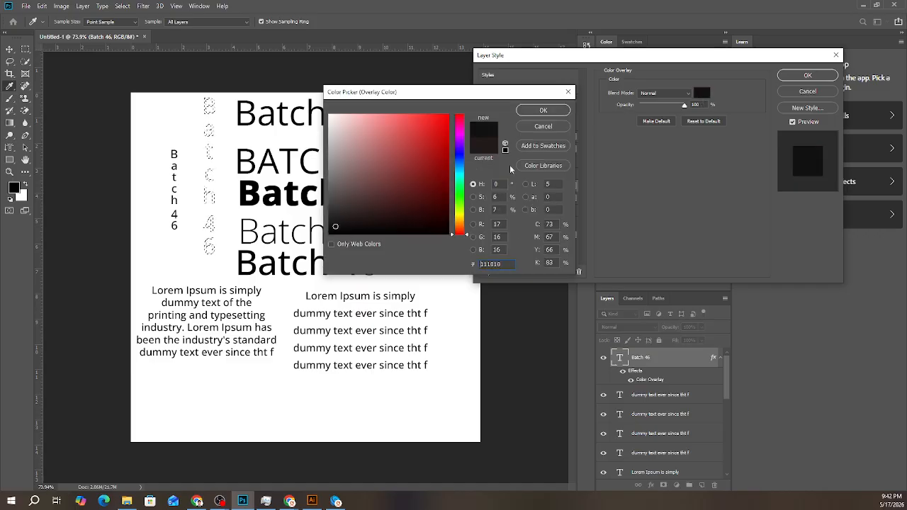
click(794, 75)
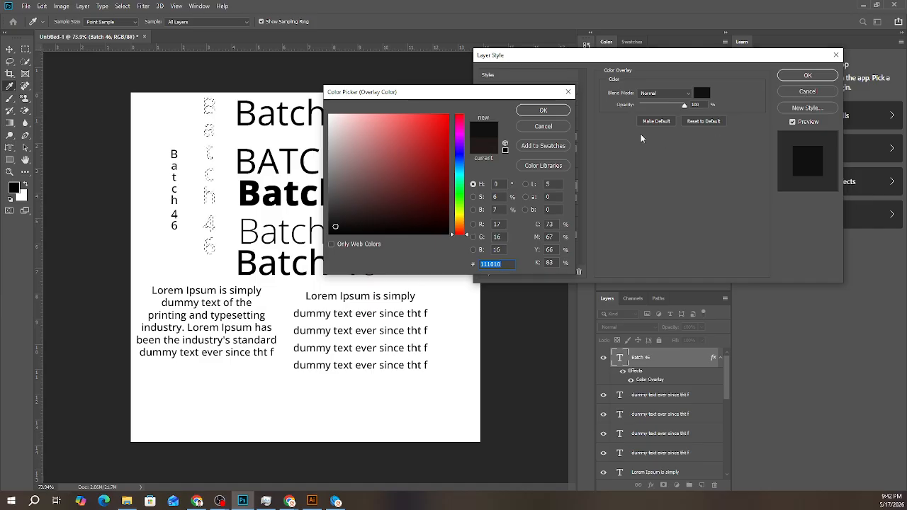
click(544, 112)
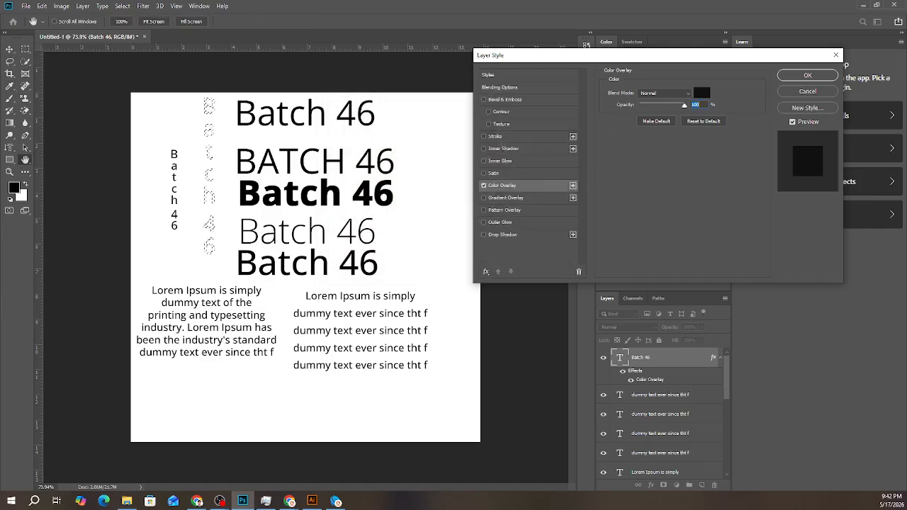
key(alt+Tab)
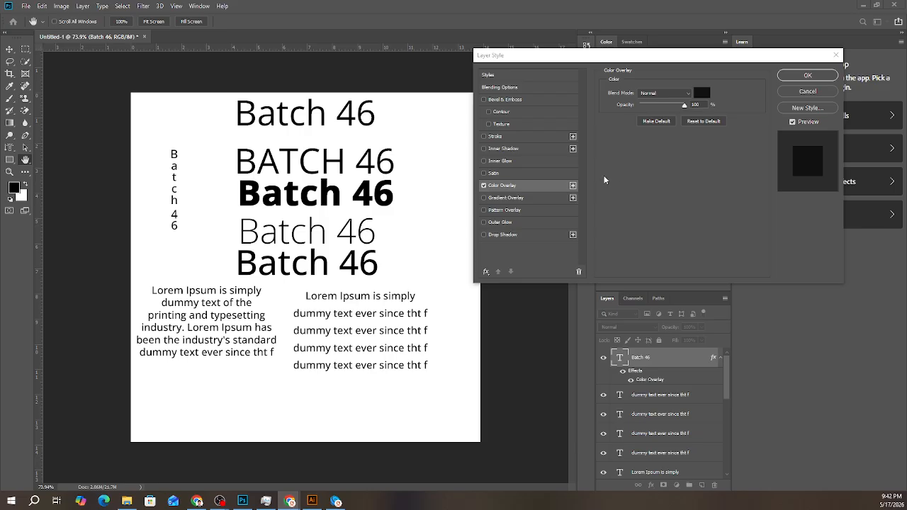
key(alt+Tab)
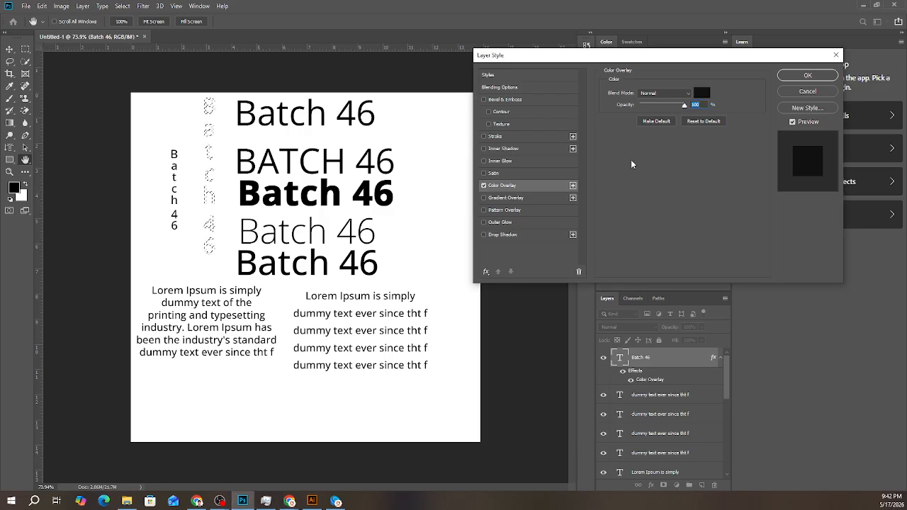
click(807, 91)
- Swap the foreground and background colours
click(26, 185)
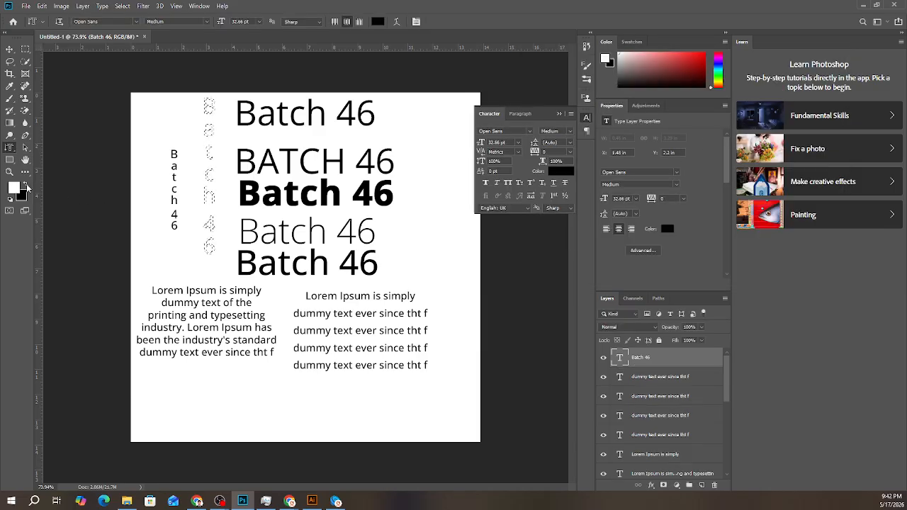
- Try a red (#f40606) Color Overlay on the small vertical "Batch 46" text layer, then discard it
click(652, 485)
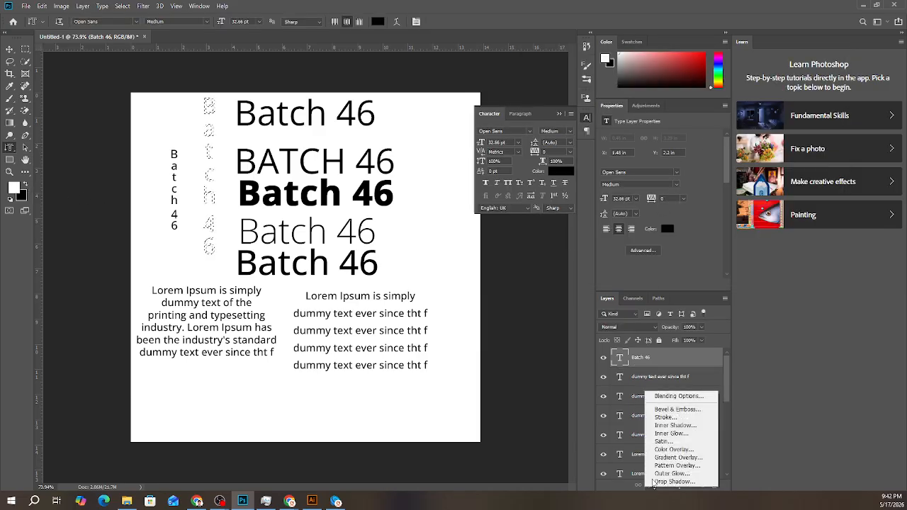
click(673, 449)
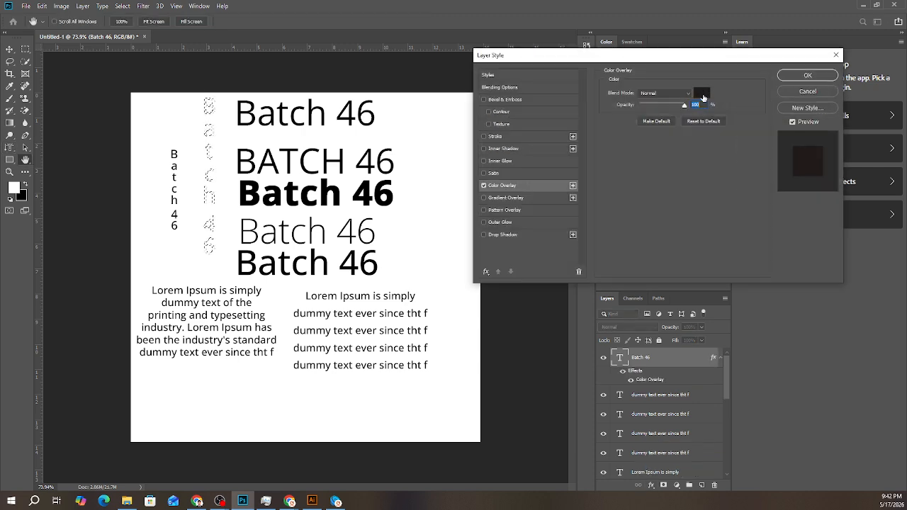
click(703, 96)
drag(440, 166, 446, 119)
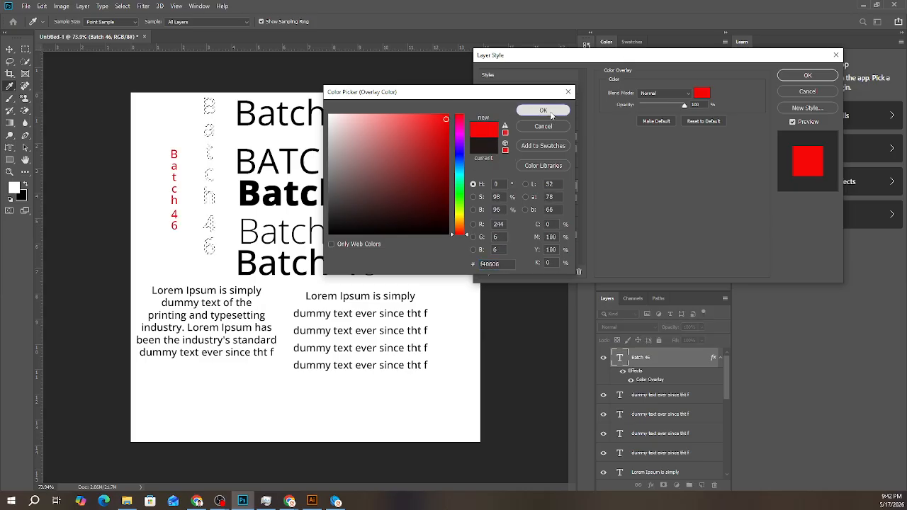
click(551, 114)
click(795, 78)
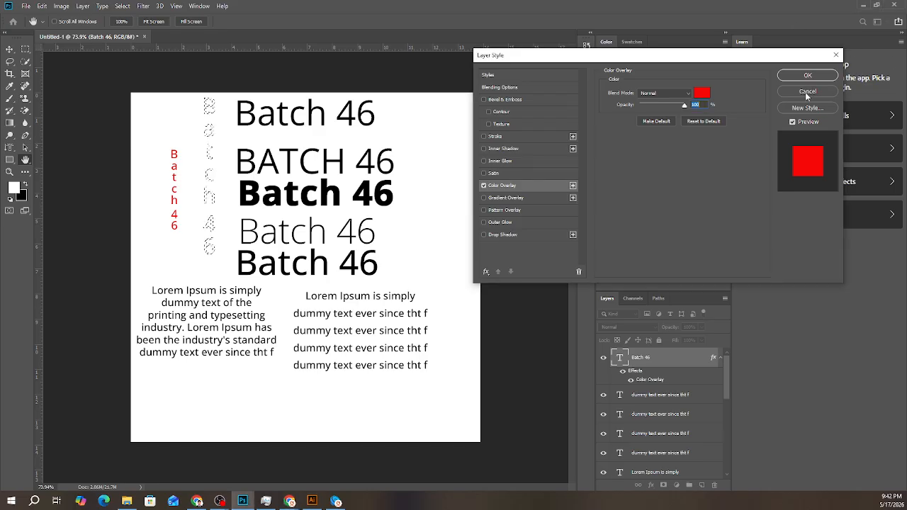
key(ctrl+z)
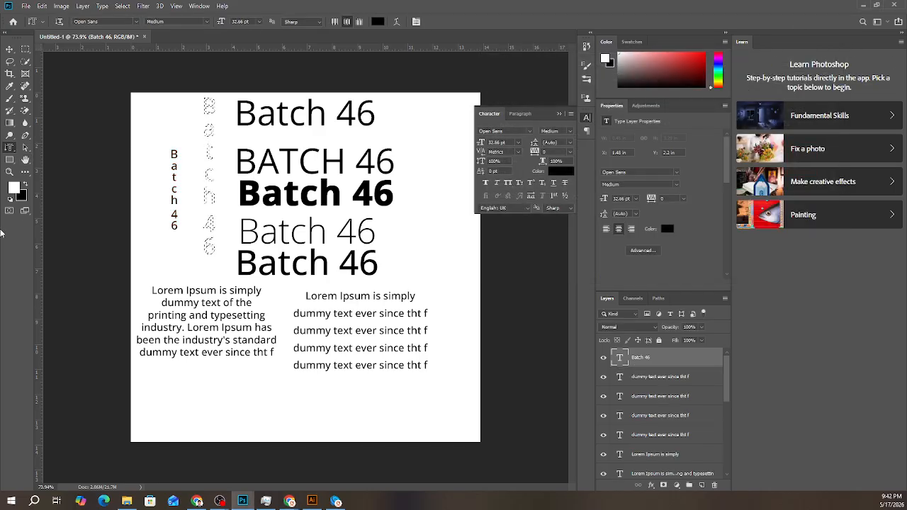
right_click(10, 149)
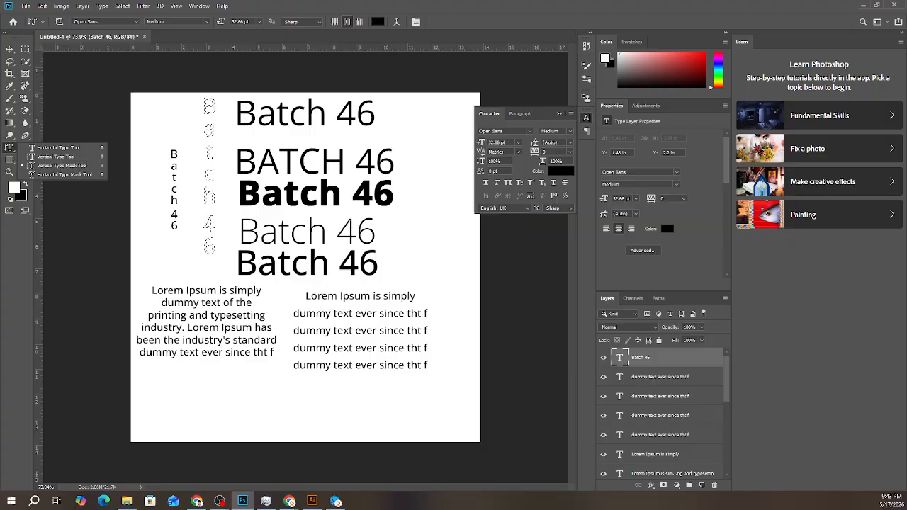
key(alt+Tab)
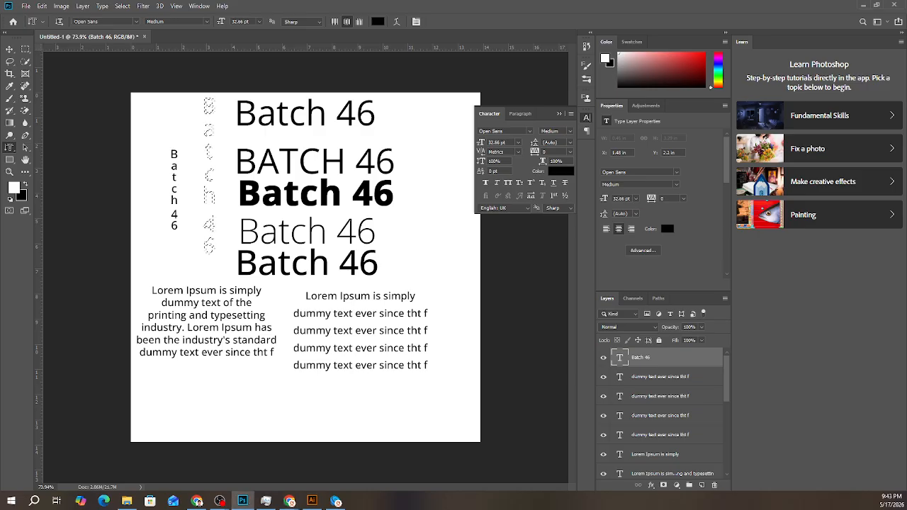
key(alt+Tab)
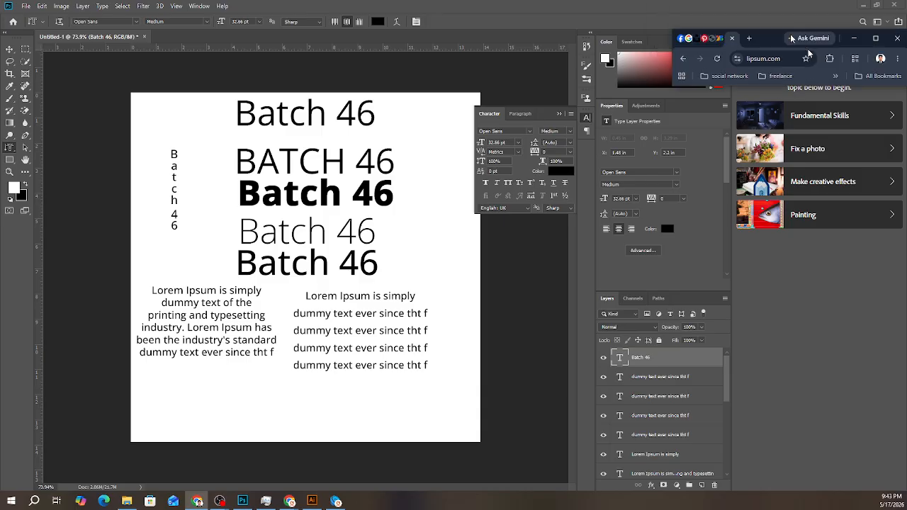
key(alt+Tab)
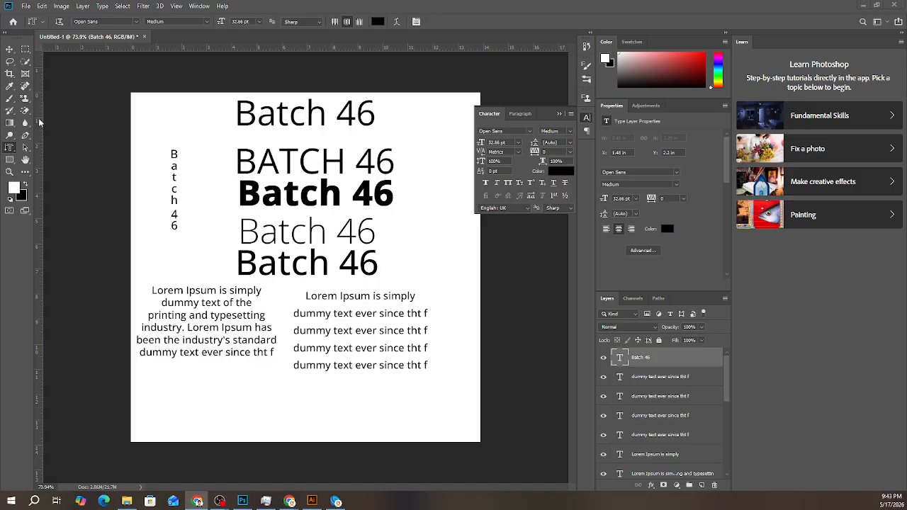
click(10, 149)
right_click(10, 149)
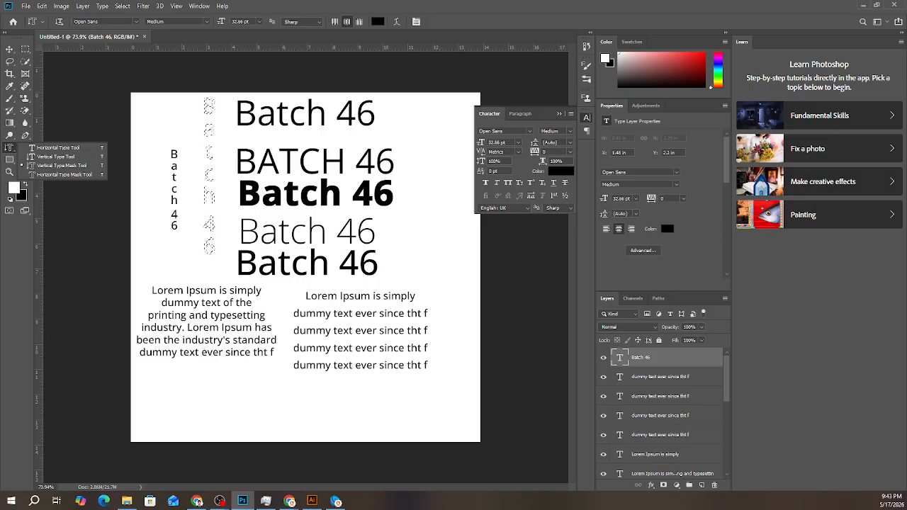
click(199, 502)
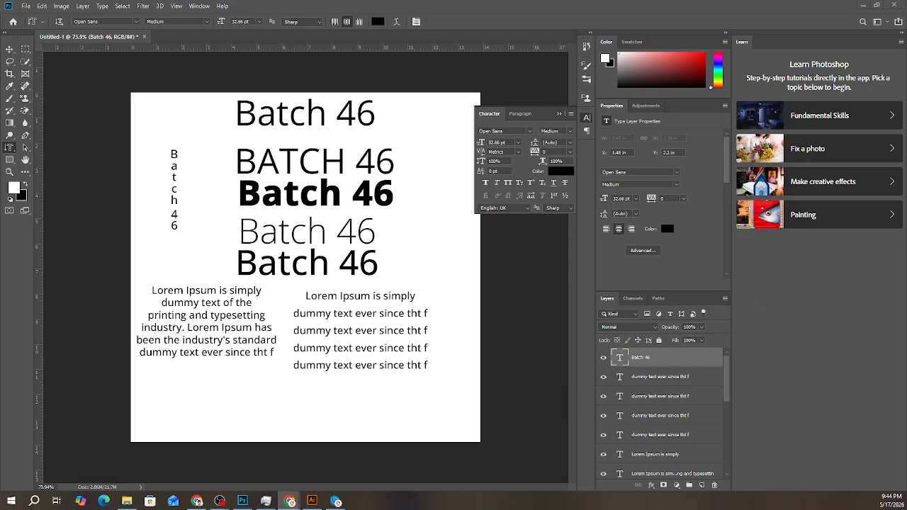
- Switch to ChatGPT in the browser and review the Vertical Type Mask Tool steps for the "WELCOME" example
drag(906, 85, 380, 76)
click(466, 83)
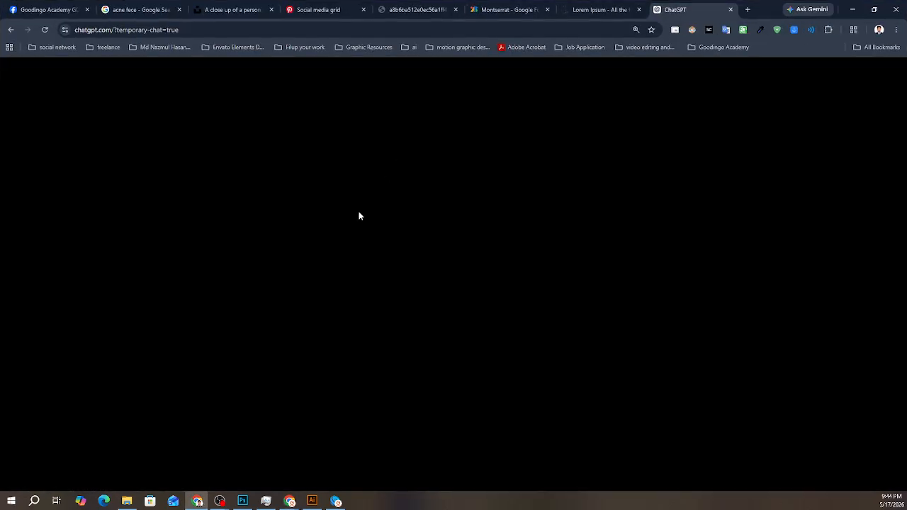
scroll(472, 319, up, 3)
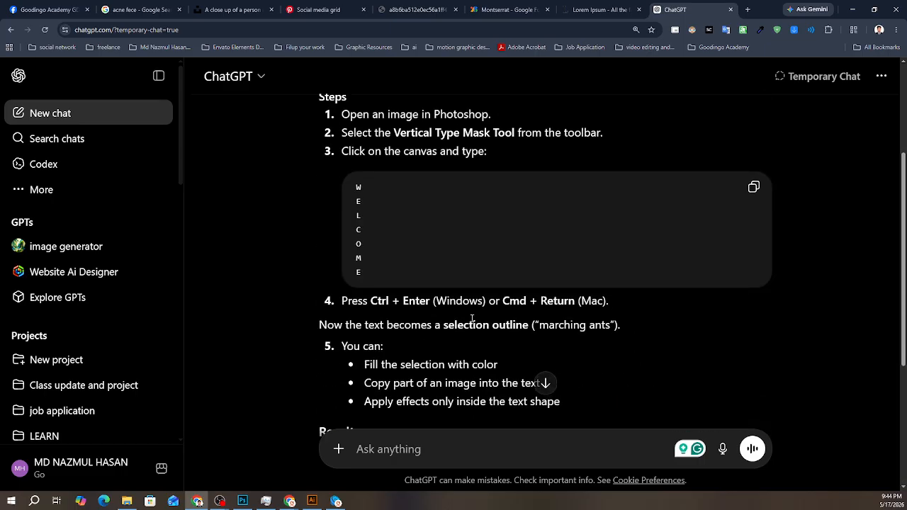
scroll(472, 319, down, 4)
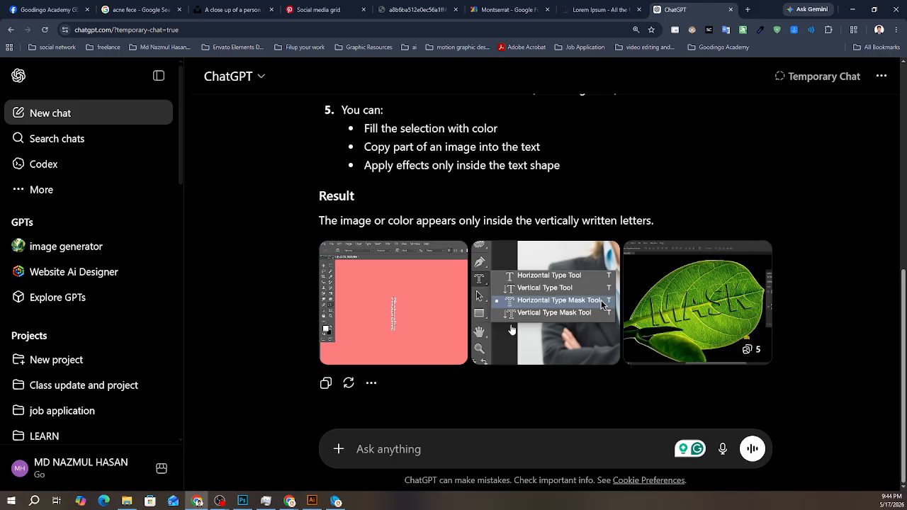
- Browse the example images in the ChatGPT answer to see type mask text effects, then close the image viewer
click(730, 335)
click(879, 277)
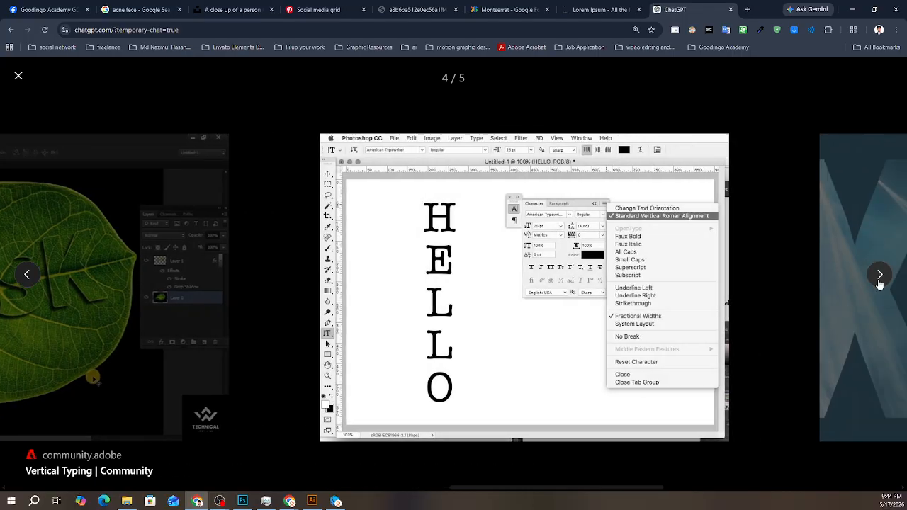
click(880, 278)
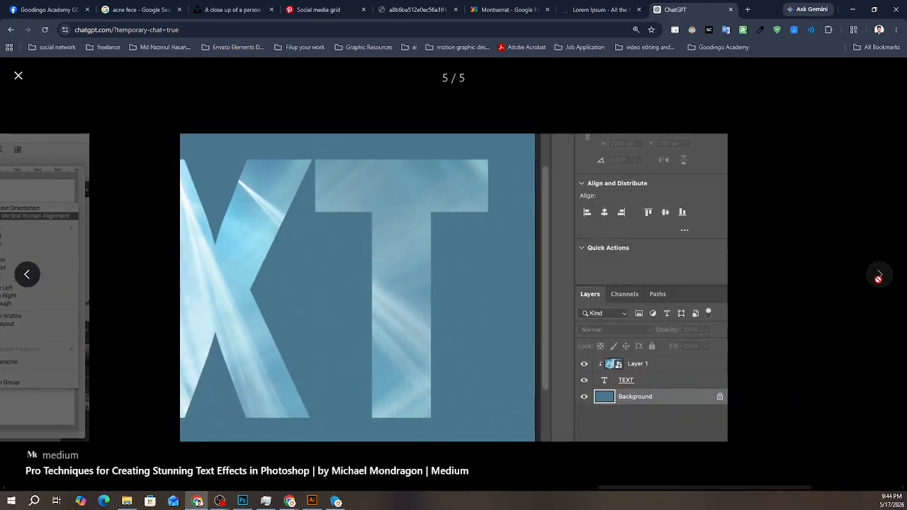
click(27, 274)
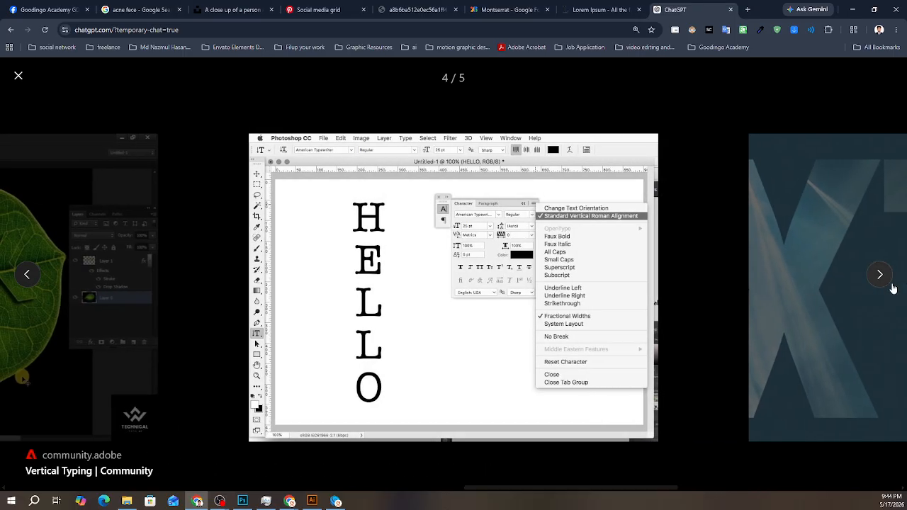
click(880, 277)
click(21, 282)
click(21, 283)
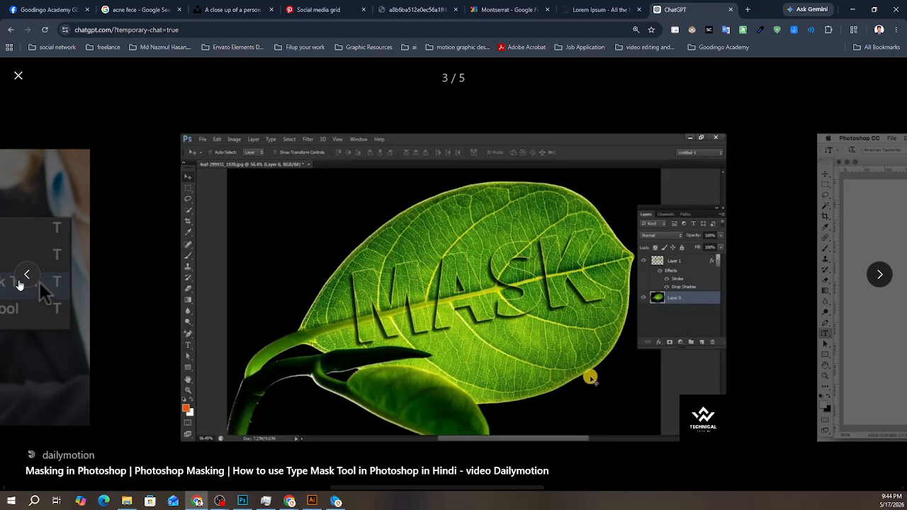
click(21, 283)
click(20, 283)
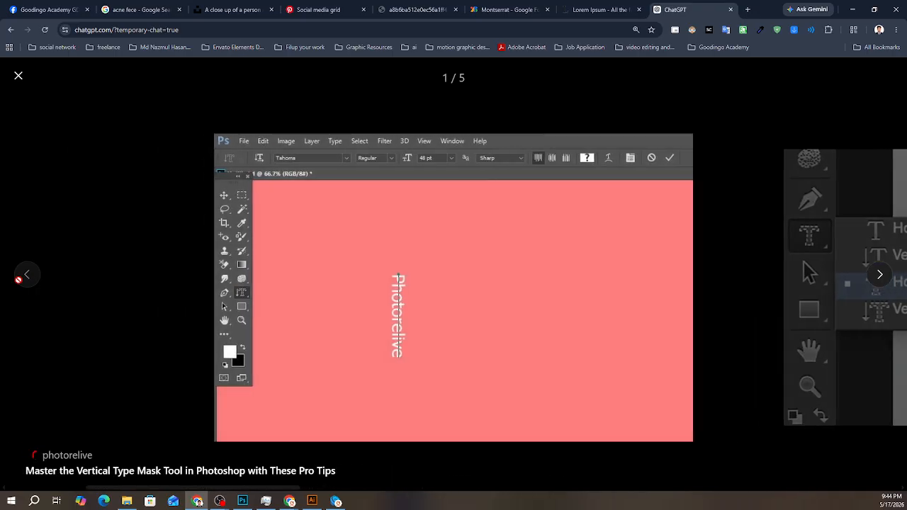
click(18, 75)
- Switch back to Photoshop, hide every text layer except the small vertical "Batch 46", and show the portrait photo in Layer 1
click(243, 501)
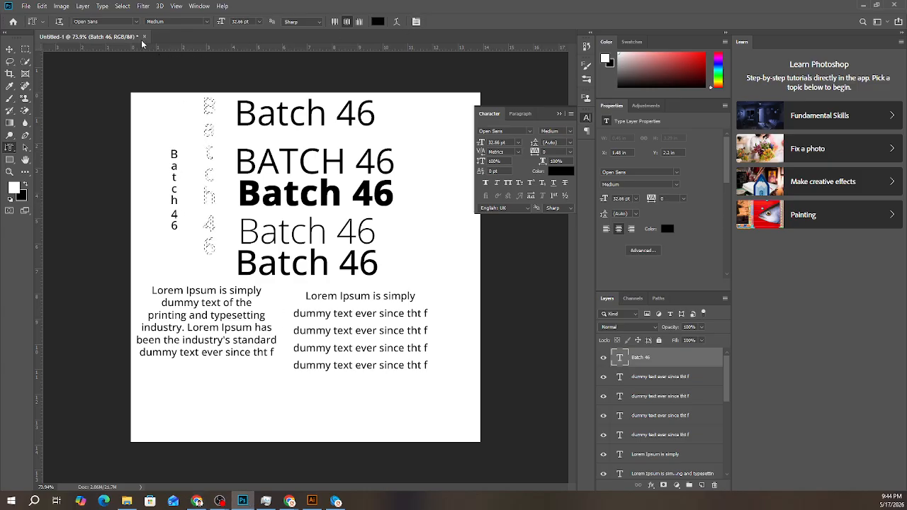
click(10, 49)
scroll(624, 402, down, 1)
scroll(624, 399, up, 1)
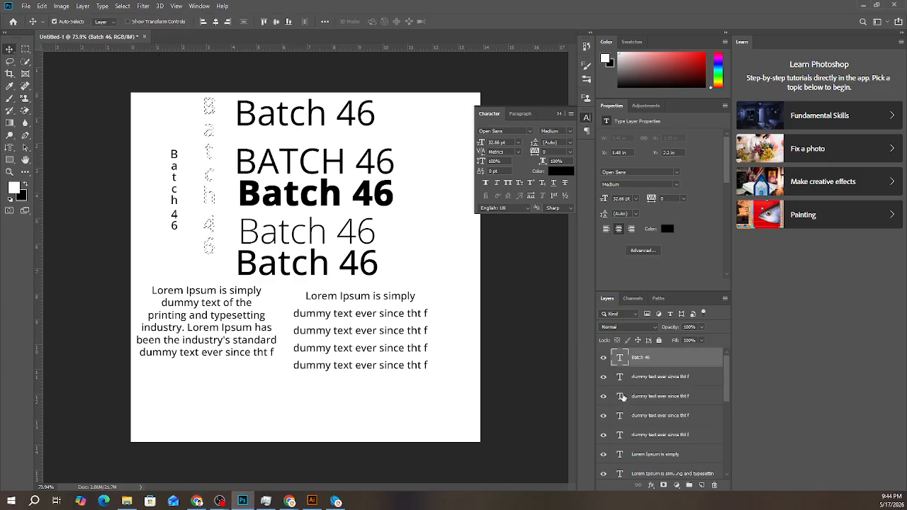
drag(604, 377, 604, 473)
scroll(607, 437, down, 1)
scroll(607, 437, down, 1)
scroll(602, 471, down, 2)
scroll(604, 473, down, 3)
drag(606, 435, 604, 457)
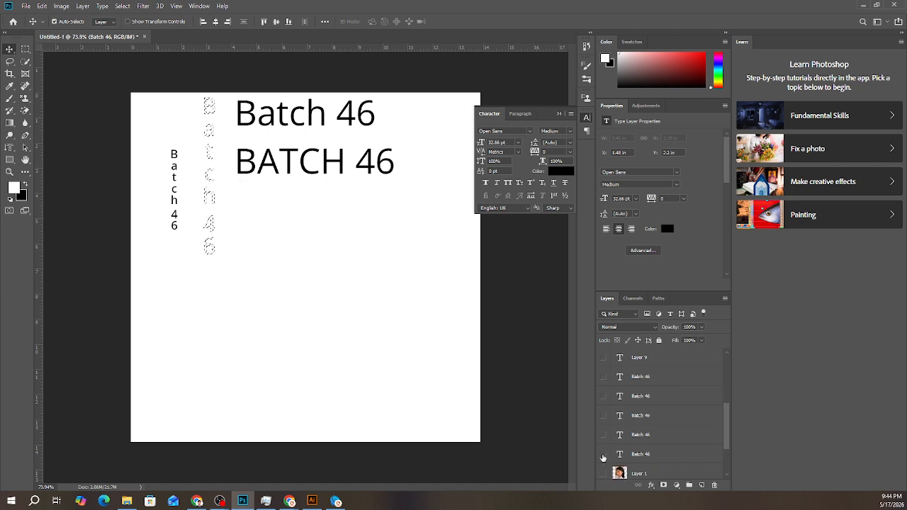
click(603, 474)
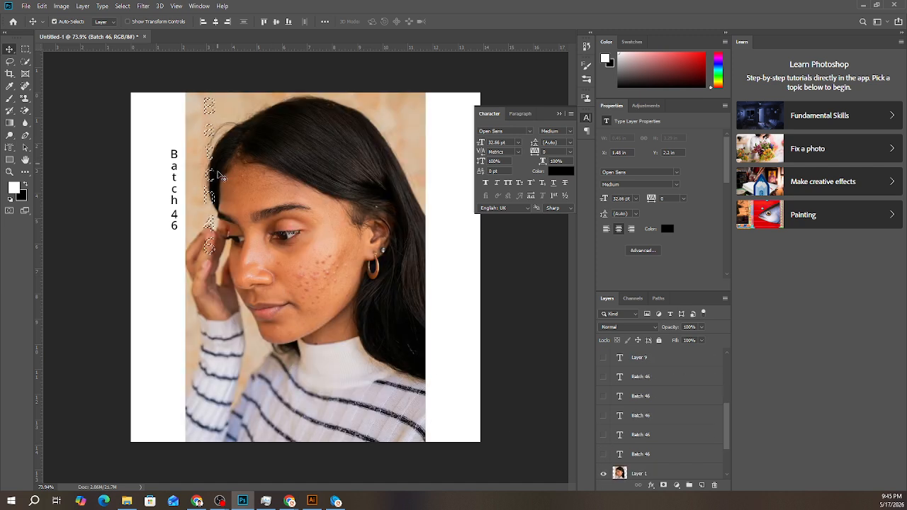
- Try moving the portrait photo slightly down, undo the move, and select the small vertical "Batch 46" text layer
drag(215, 140, 222, 163)
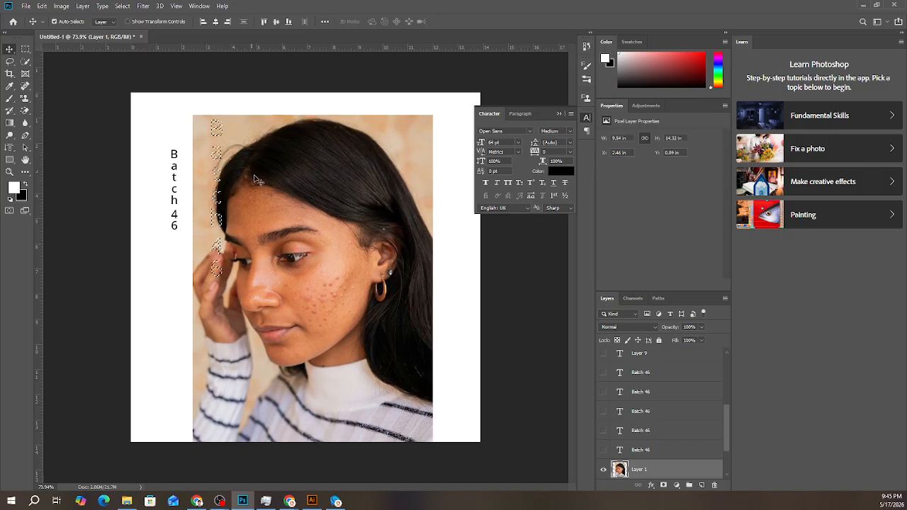
key(ctrl+z)
scroll(646, 364, up, 5)
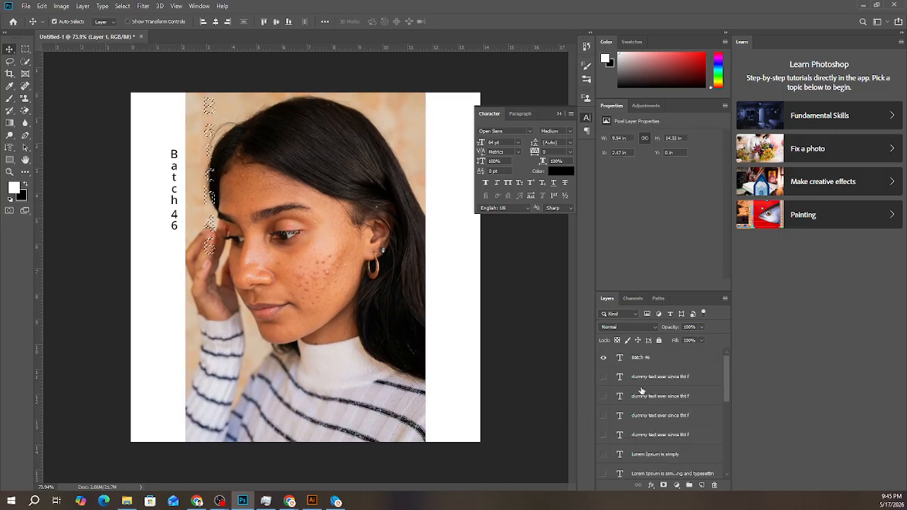
click(646, 363)
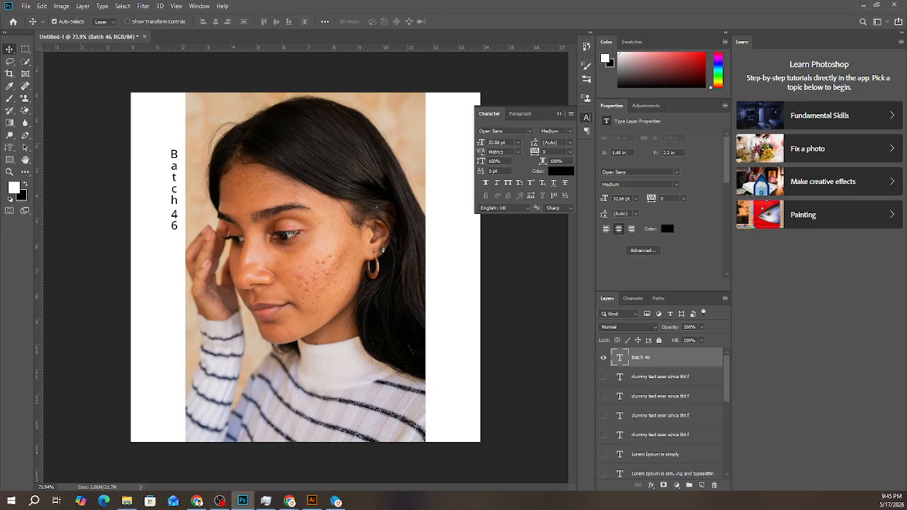
- Switch to OBS, close the extra window that is not recording, and minimize the recording one
click(220, 501)
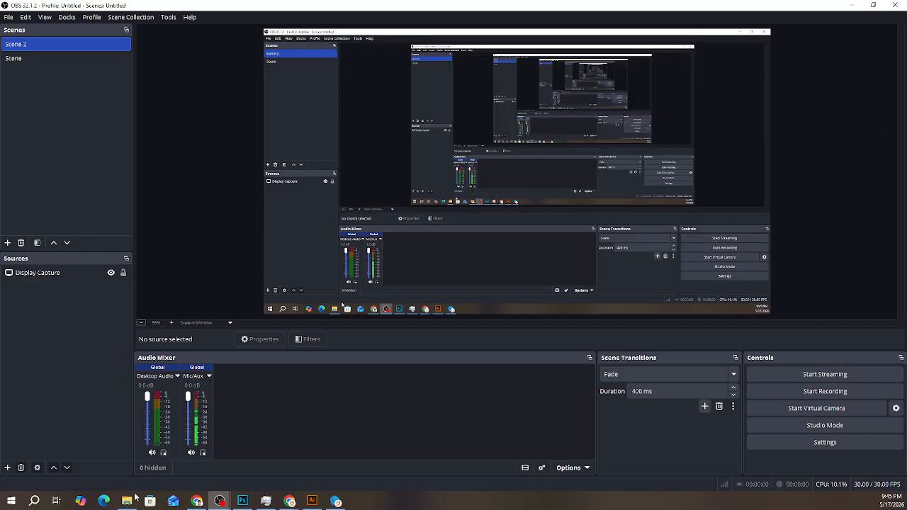
mouse_move(225, 503)
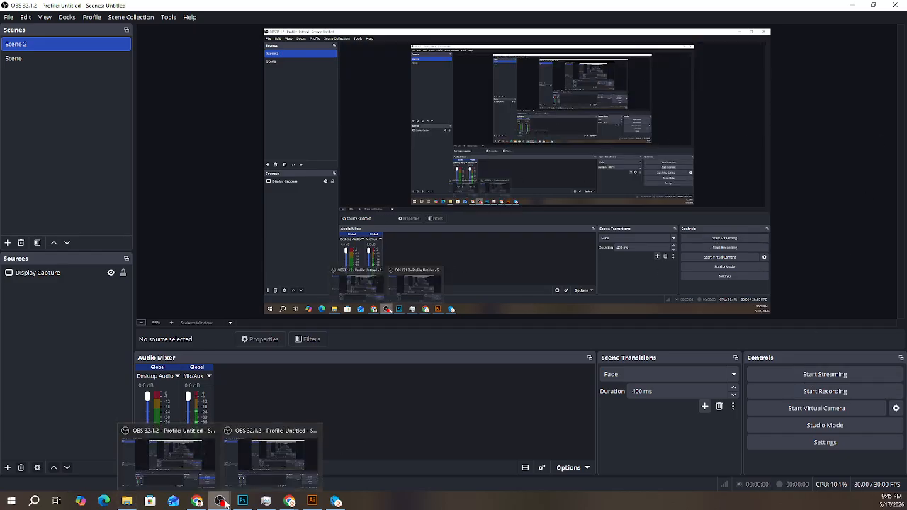
click(195, 469)
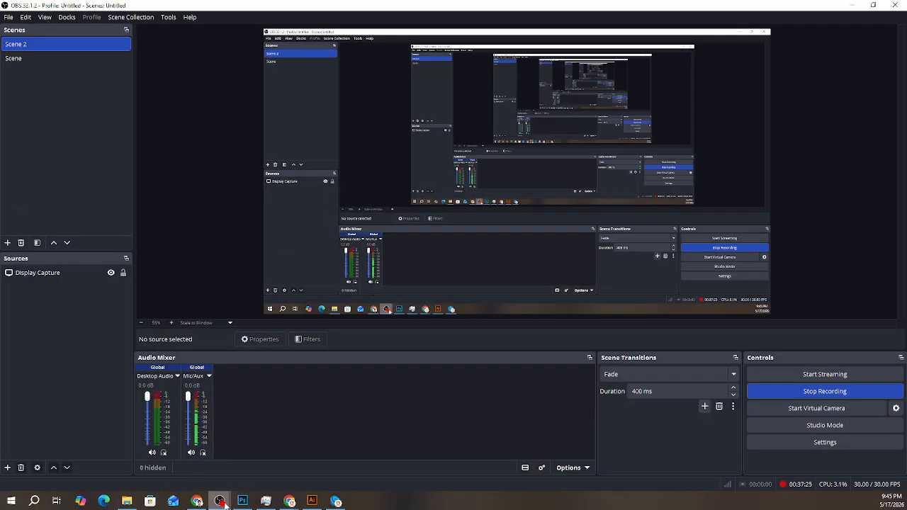
mouse_move(221, 501)
click(275, 477)
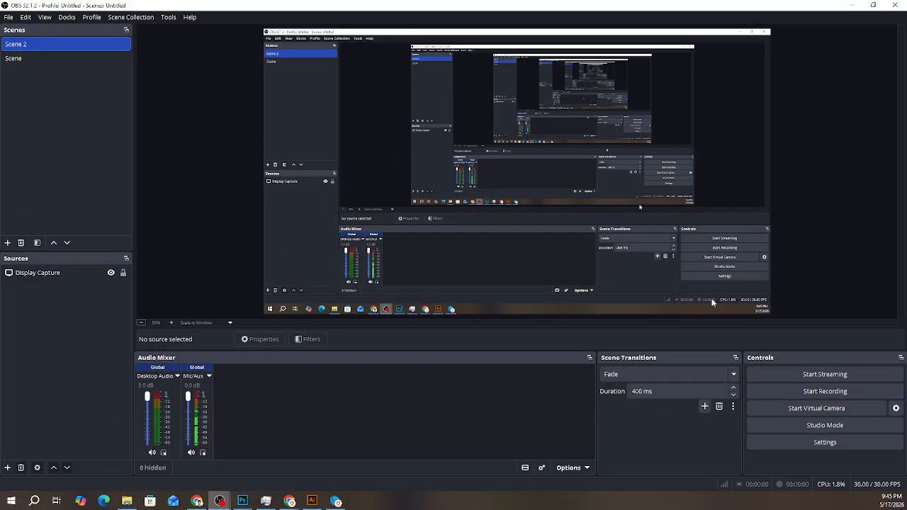
click(894, 9)
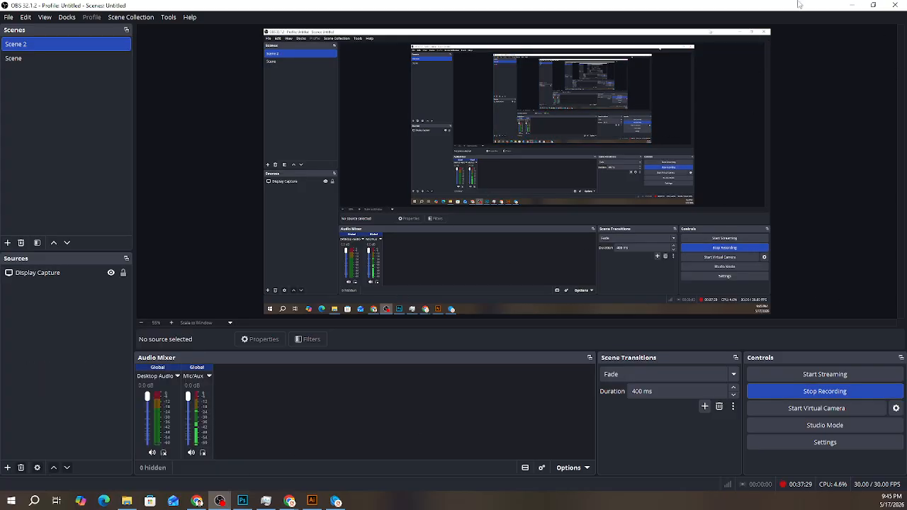
click(852, 5)
- Switch to Google Meet, admit the waiting guest, and move the Meet and ChatGPT browser windows off this screen
key(alt+Tab)
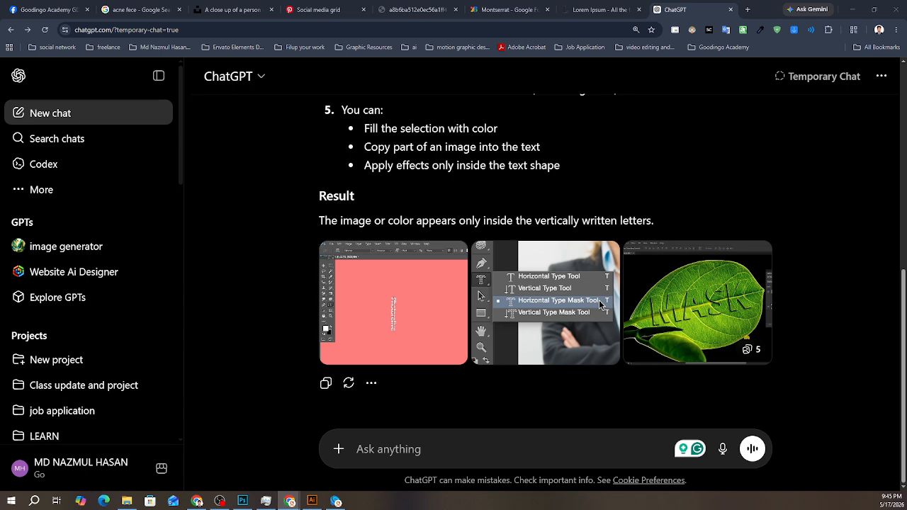
drag(906, 64, 384, 51)
click(462, 57)
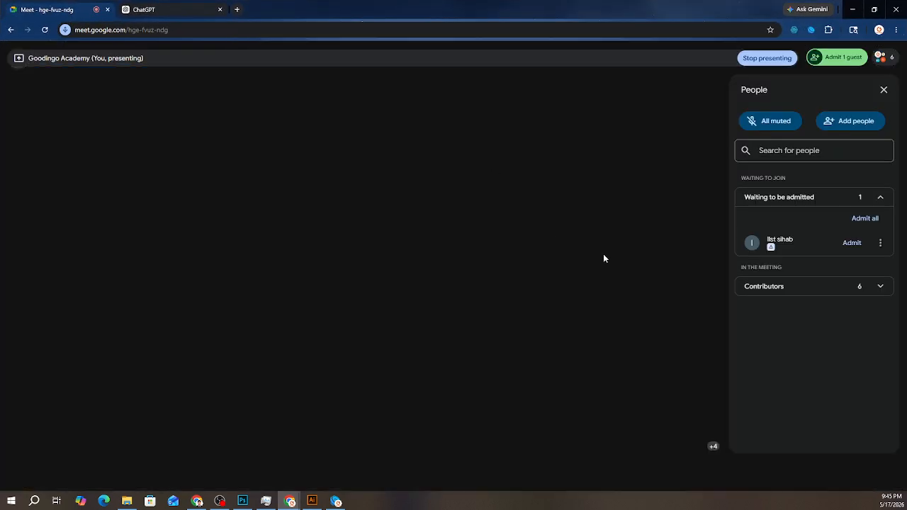
click(850, 243)
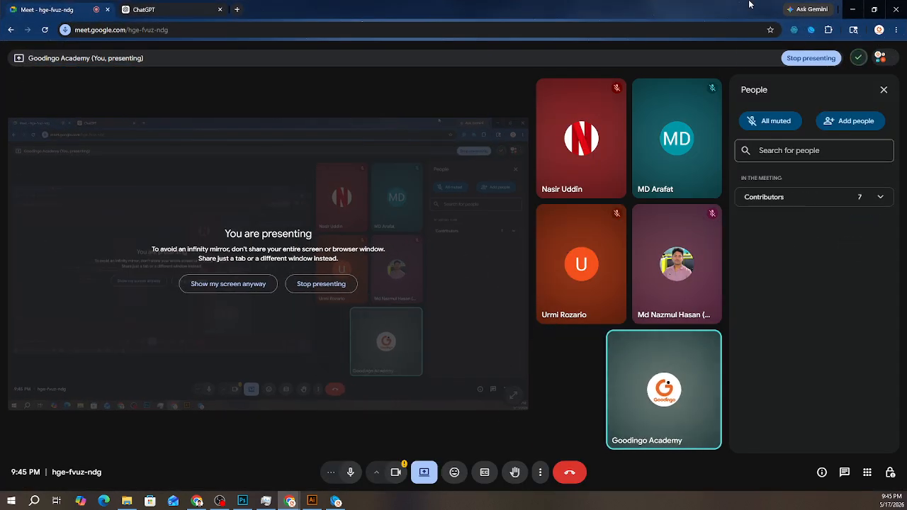
drag(750, 4, 906, 89)
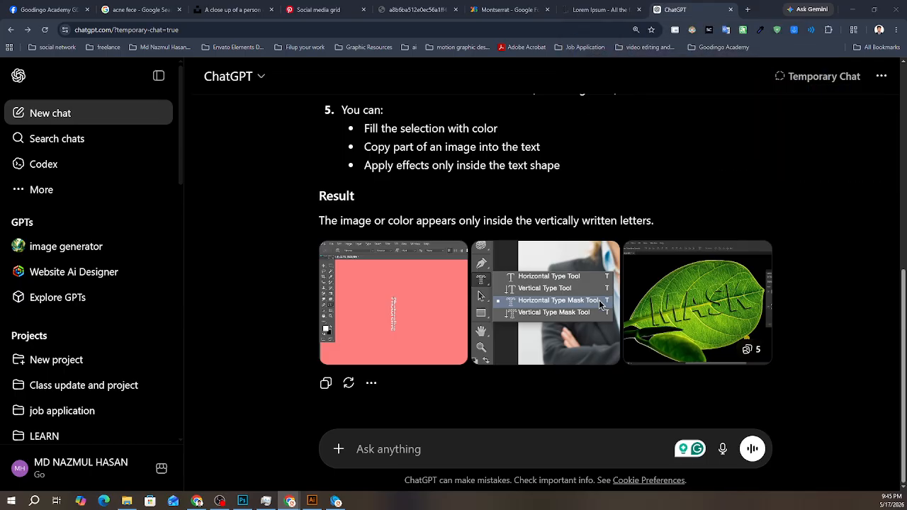
drag(751, 6, 810, 55)
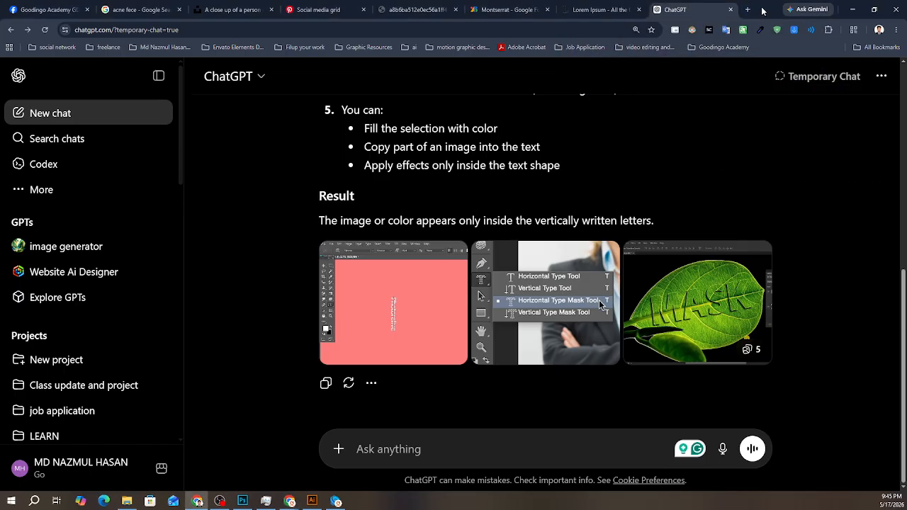
drag(764, 12, 906, 50)
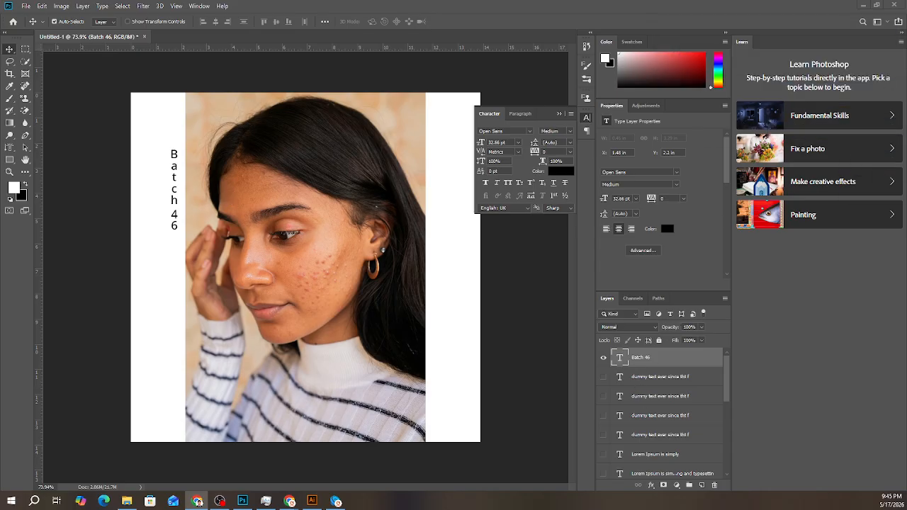
- Add a new empty layer above the vertical "Batch 46" text layer and activate the Vertical Type Mask tool
click(702, 486)
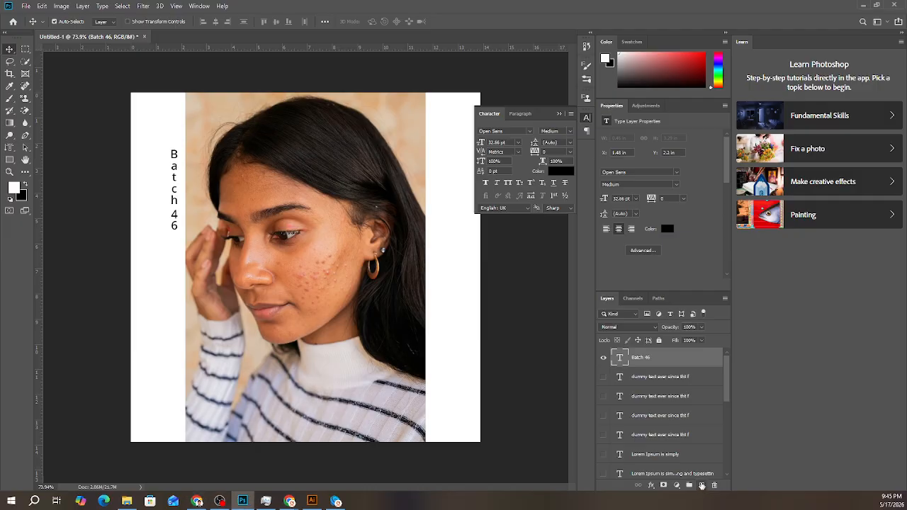
click(702, 486)
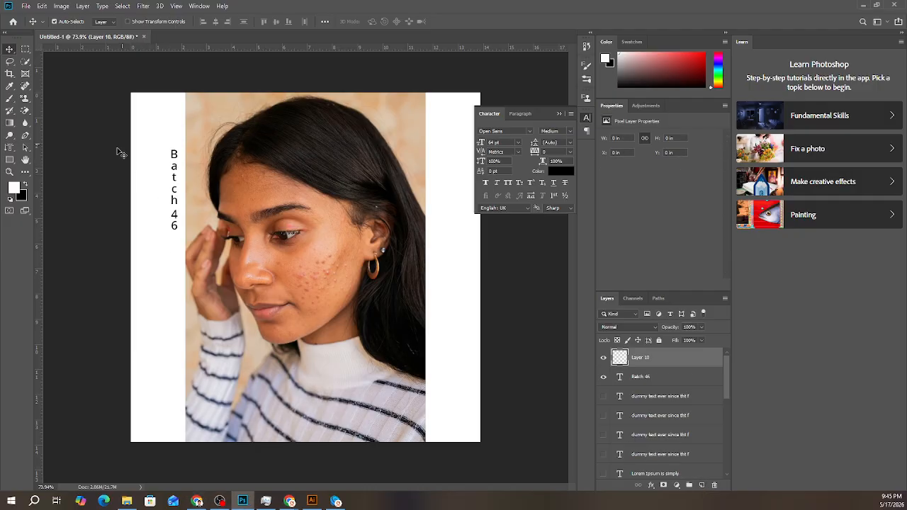
click(9, 148)
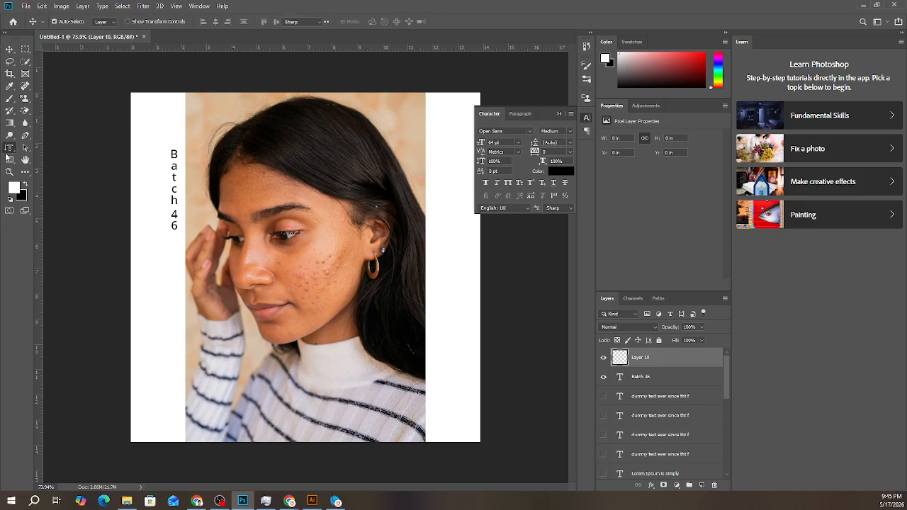
click(198, 114)
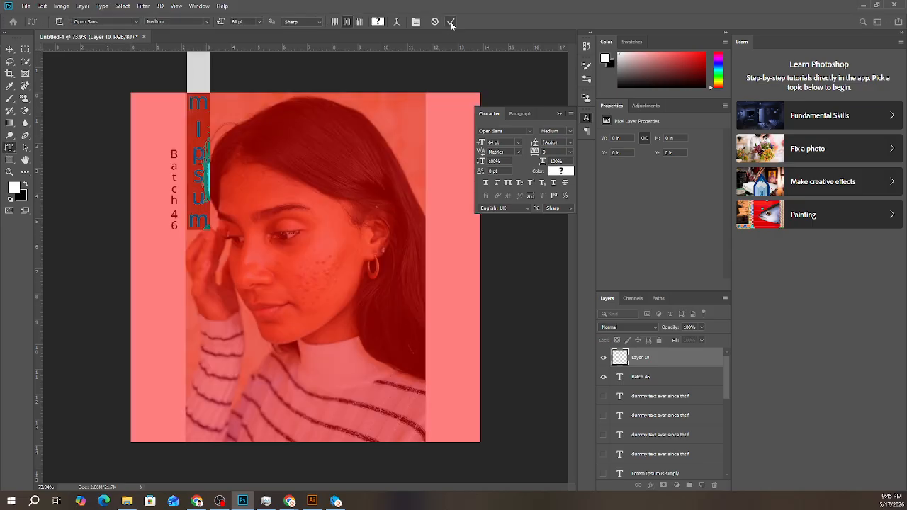
click(451, 22)
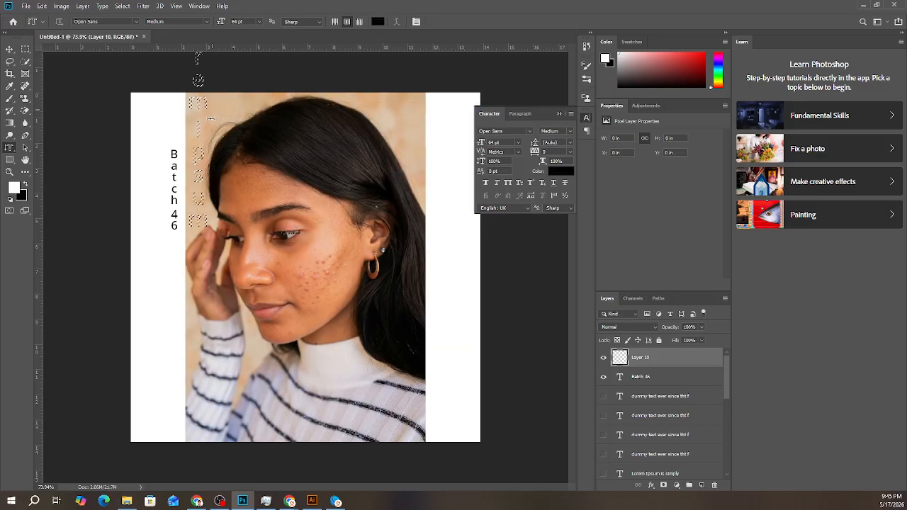
key(ctrl+d)
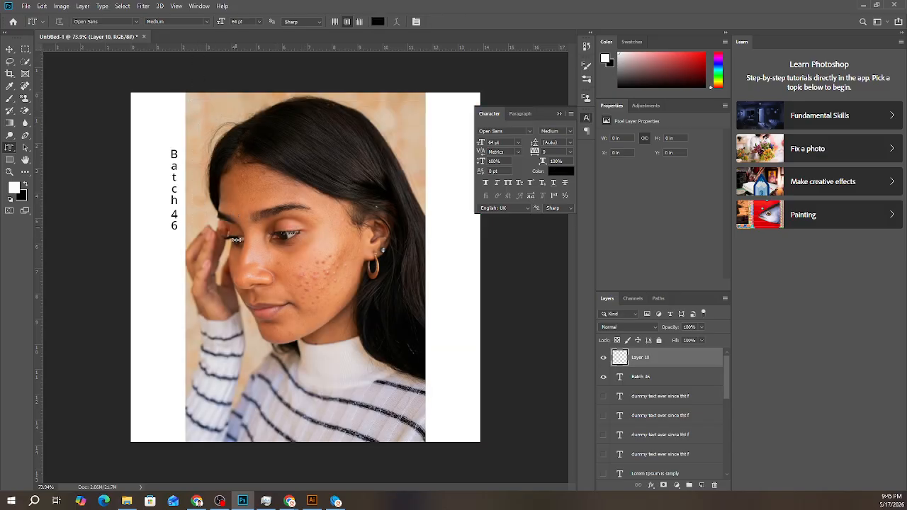
- Draw a vertical type mask text box over the portrait's face and commit its placeholder Lorem text as a selection
drag(245, 184, 278, 279)
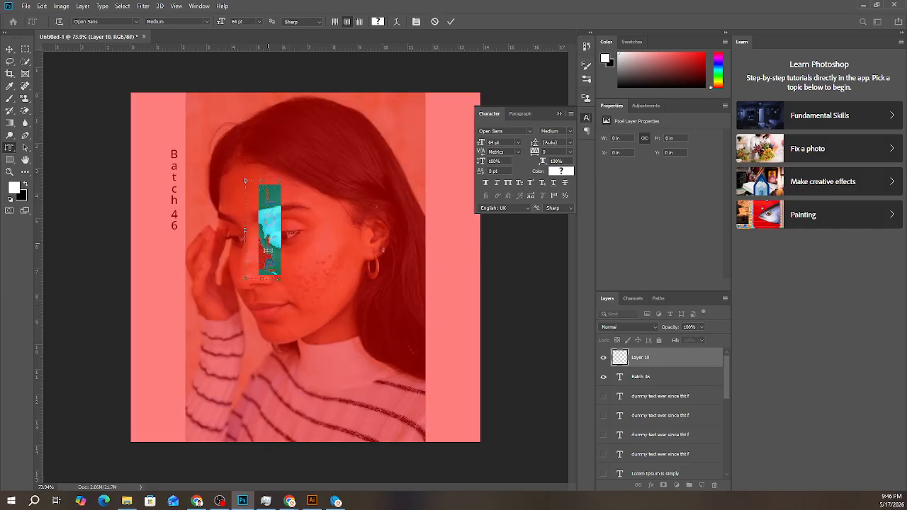
click(449, 20)
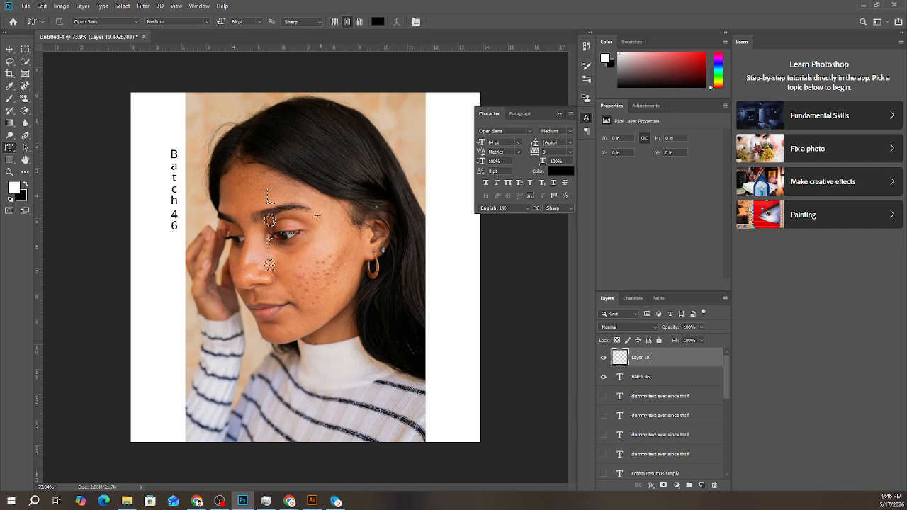
- Try a drop shadow and a red color overlay on the new layer holding the vertical mask selection
click(650, 485)
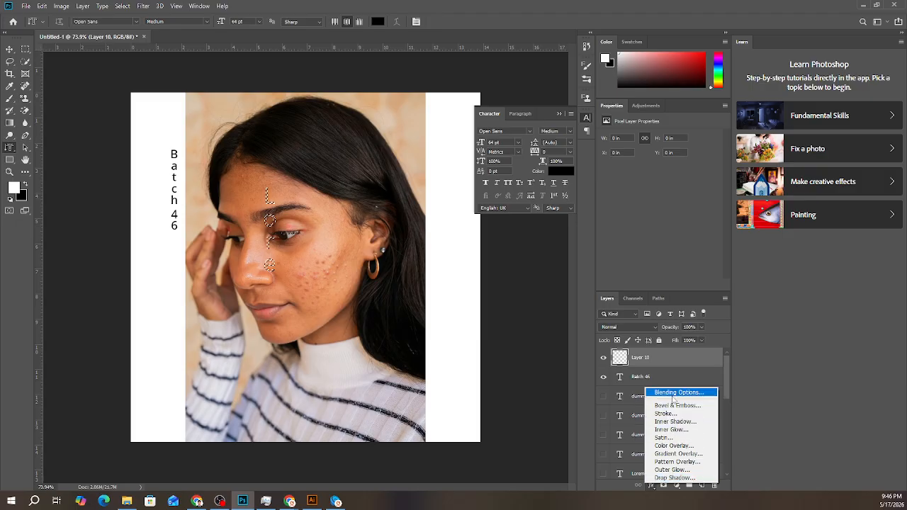
click(678, 392)
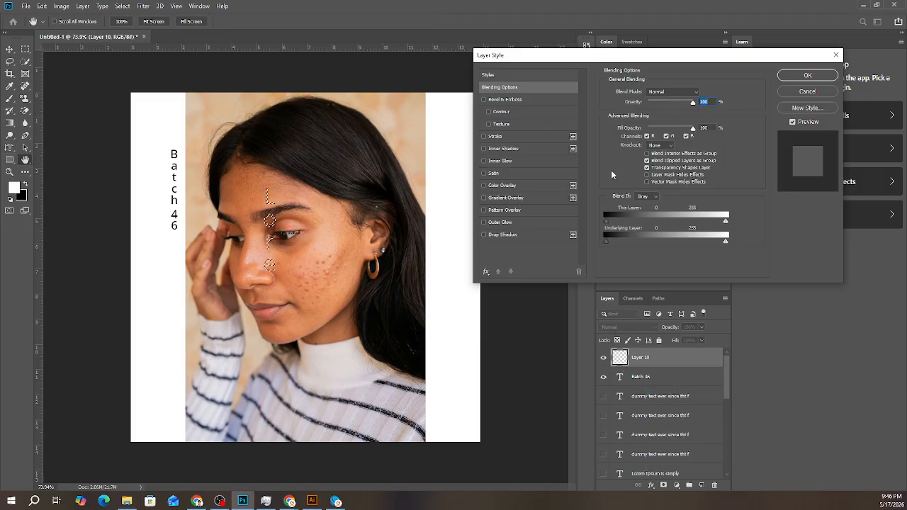
click(509, 234)
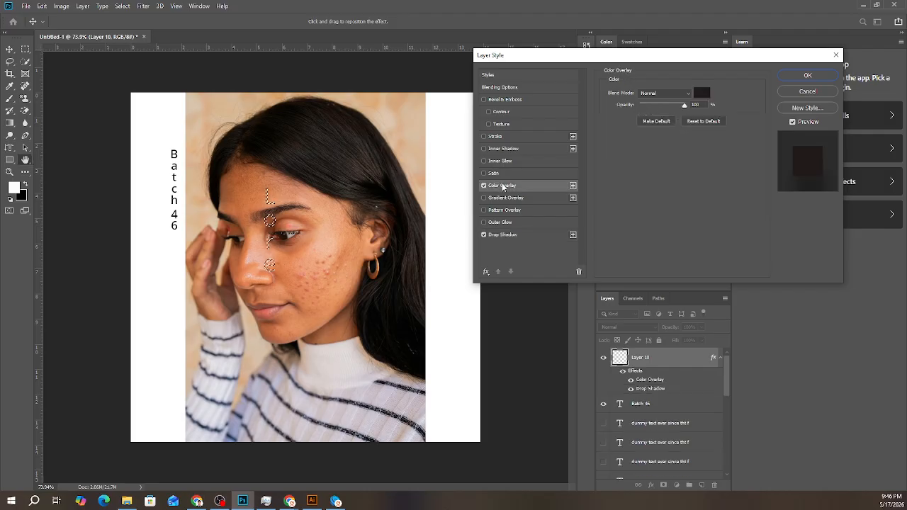
click(505, 185)
click(701, 93)
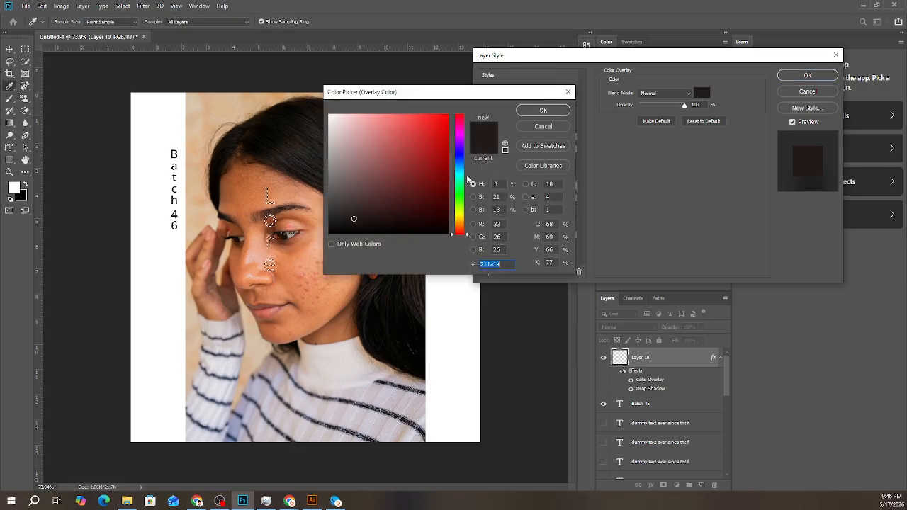
click(446, 144)
click(538, 110)
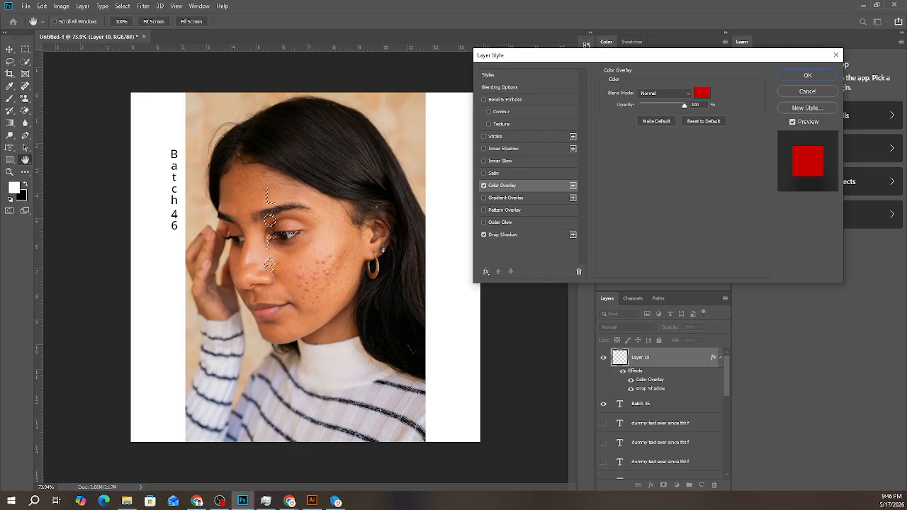
- Try a stronger drop shadow opacity and a thicker white outside stroke, and cancel the layer style changes
click(516, 235)
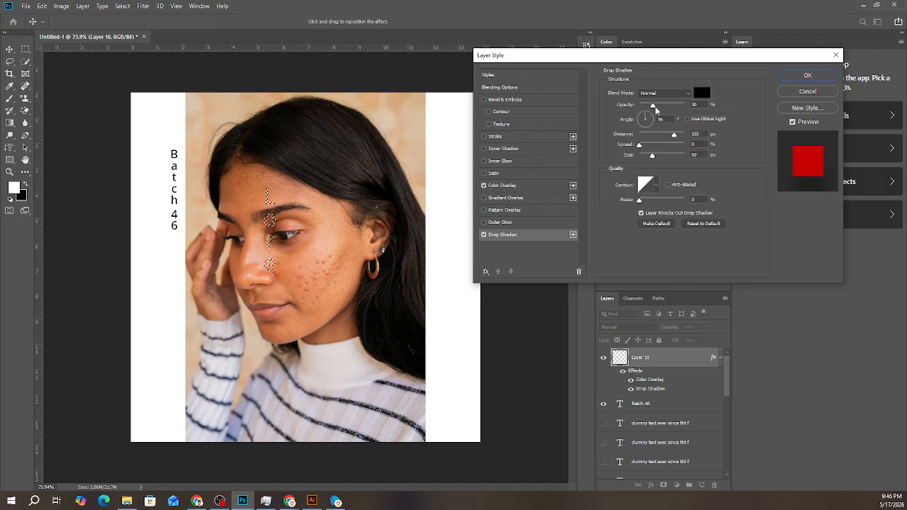
drag(664, 106, 679, 106)
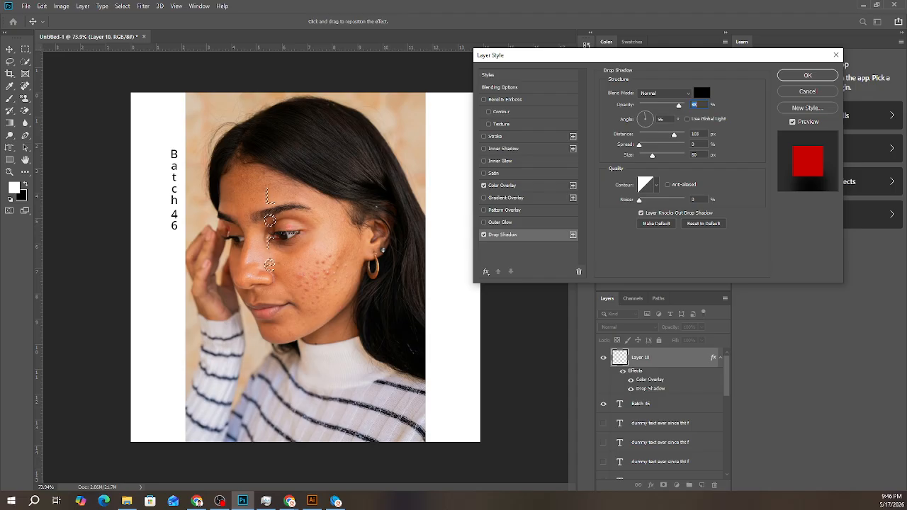
key(alt+Tab)
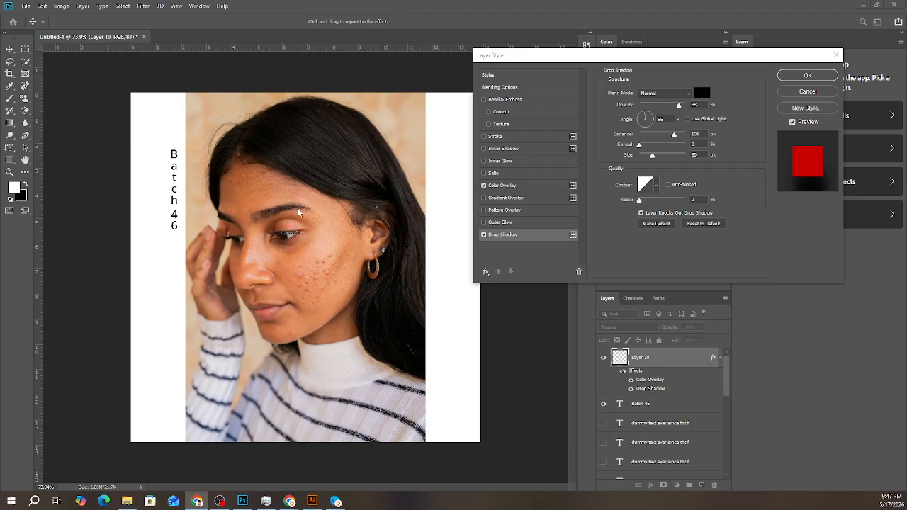
key(alt+Tab)
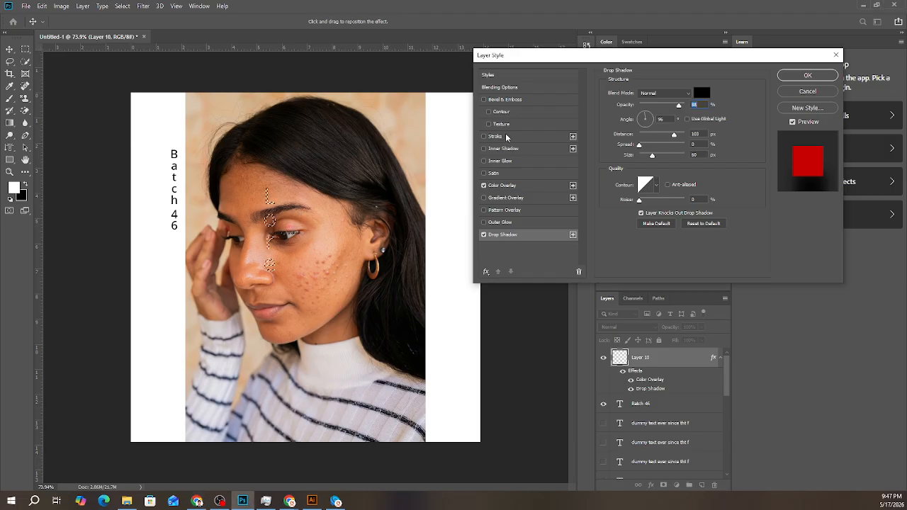
click(501, 136)
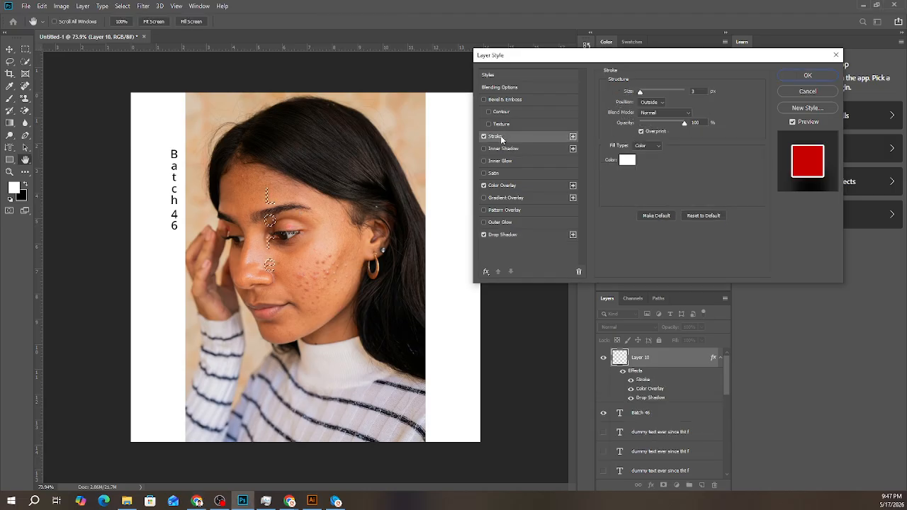
click(651, 92)
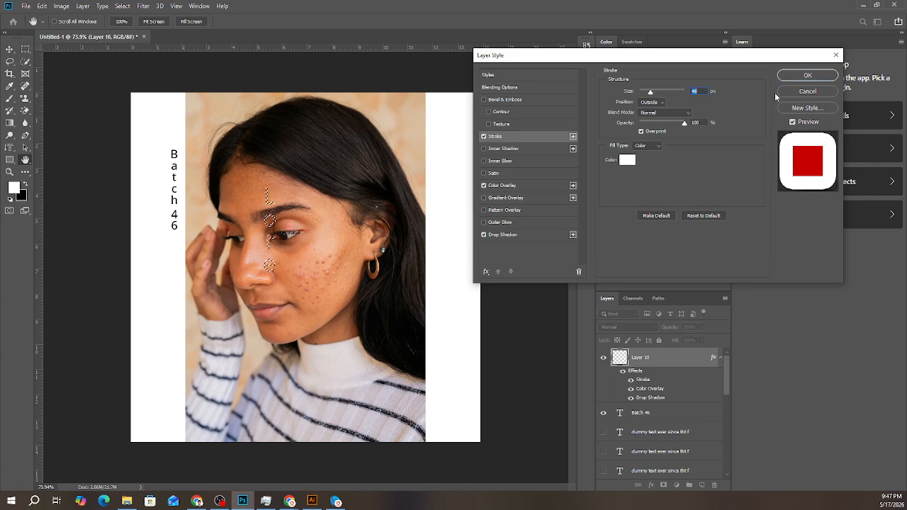
click(797, 93)
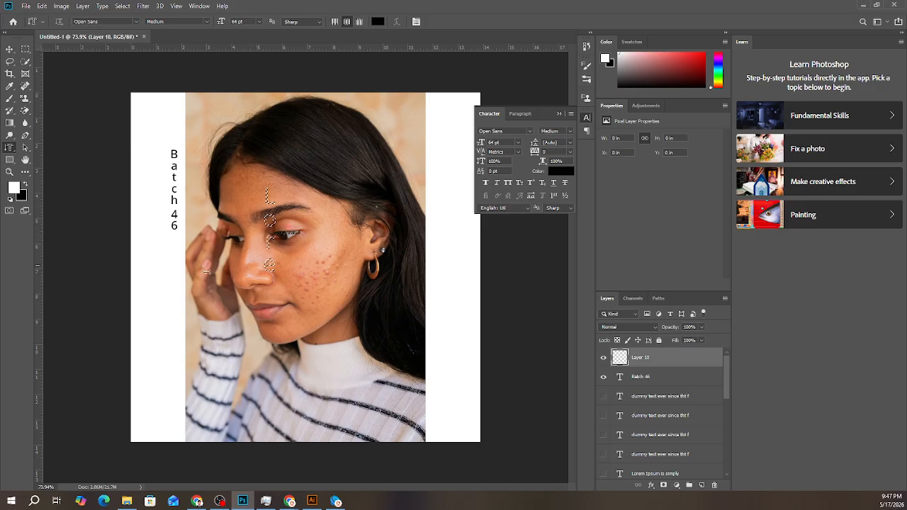
- Fill the vertical "Lore" selection with white using large soft Brush strokes over the portrait's face
scroll(269, 265, up, 3)
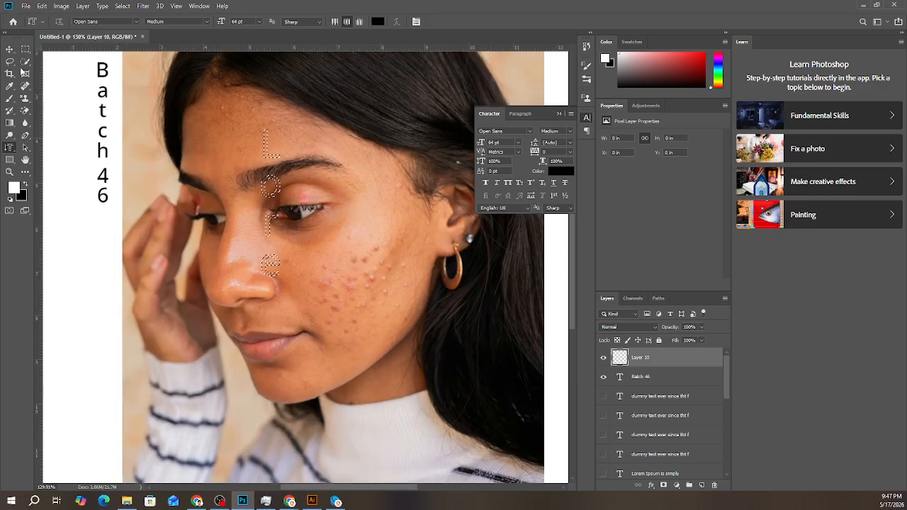
click(10, 98)
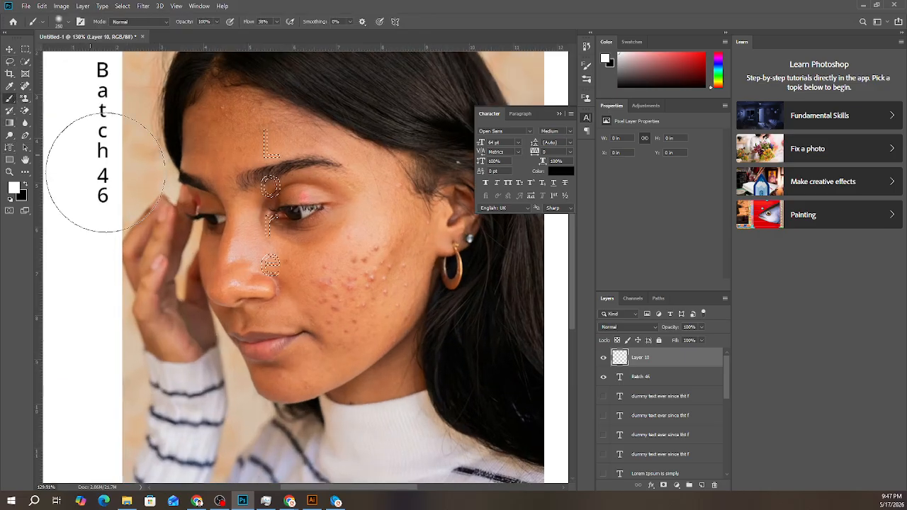
drag(272, 169, 255, 326)
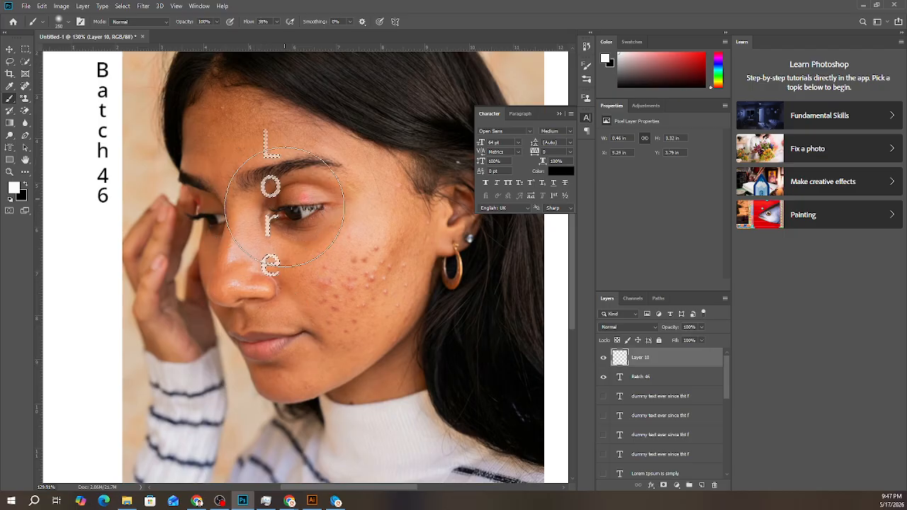
drag(285, 207, 287, 117)
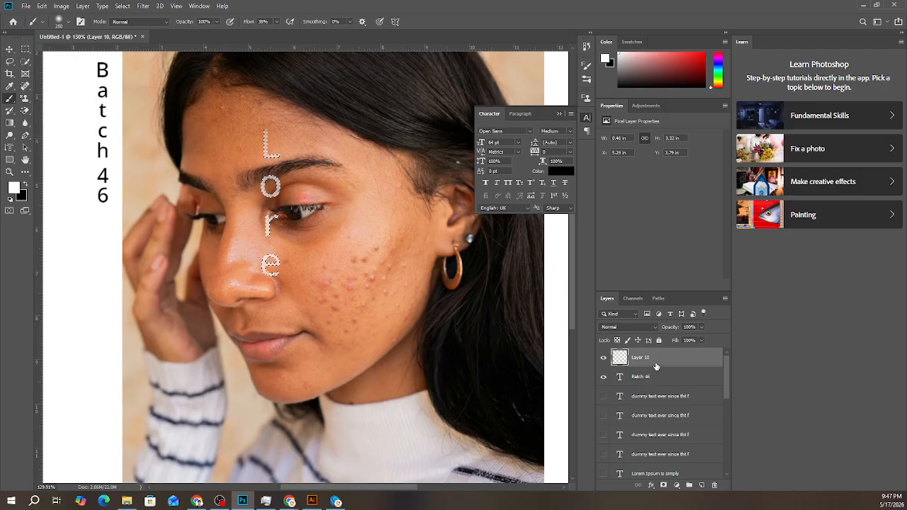
- Clear the white paint from the "Lore" selection and deselect
key(Delete)
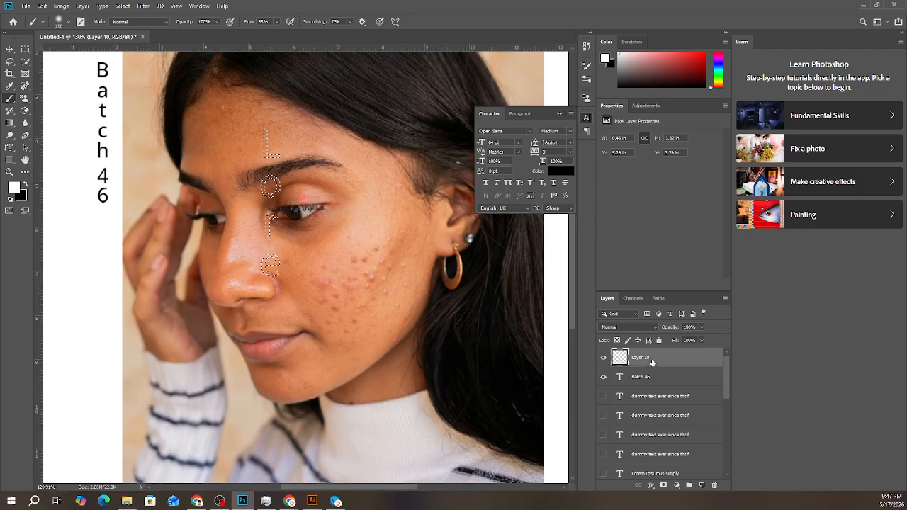
key(ctrl+d)
scroll(111, 215, down, 4)
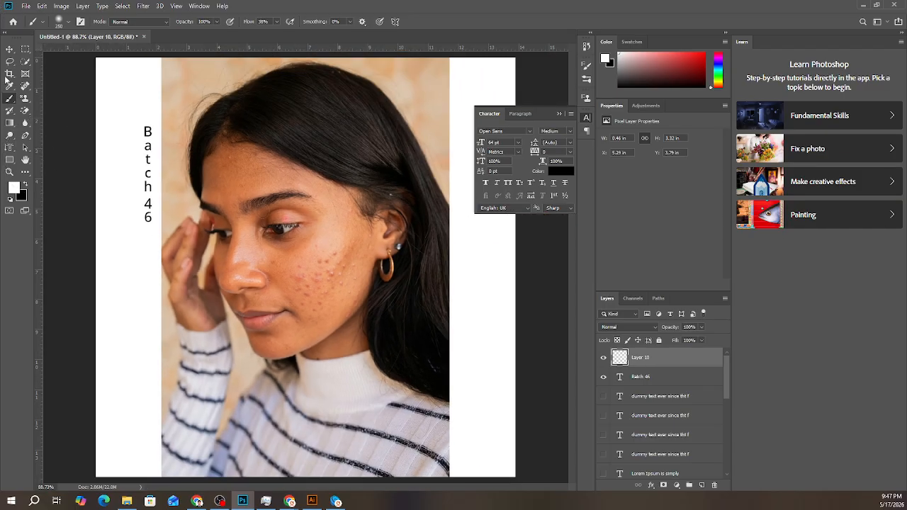
- Draw a small Horizontal Type Mask text box with "Lo" placeholder text on the white margin below "Batch 46"
click(9, 98)
click(9, 147)
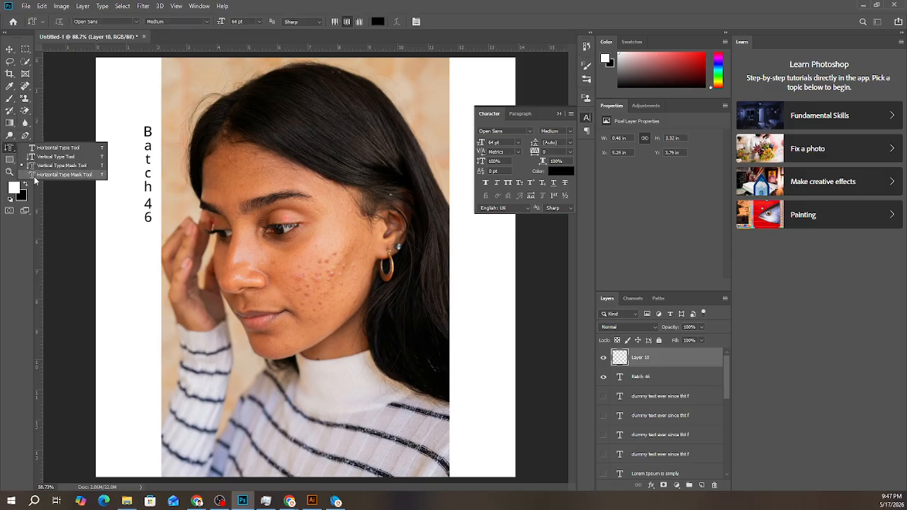
click(34, 176)
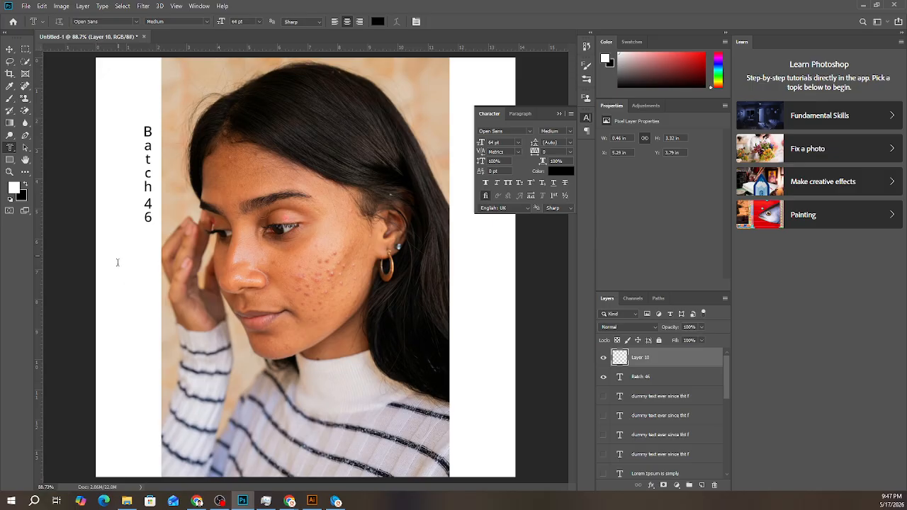
drag(117, 267, 142, 326)
text(Lo)
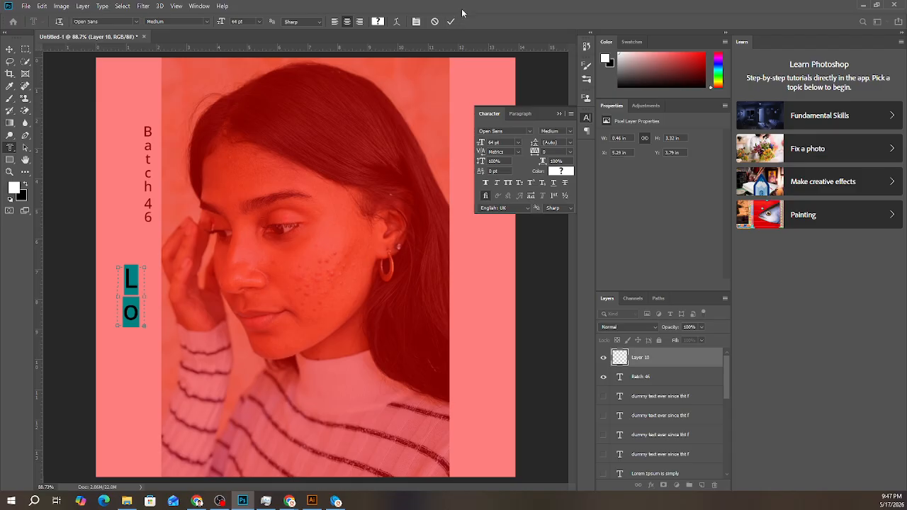
- Try a red and a darker text color on the "Lo" mask text, and commit it as a selection
click(378, 22)
drag(367, 214, 485, 124)
click(543, 110)
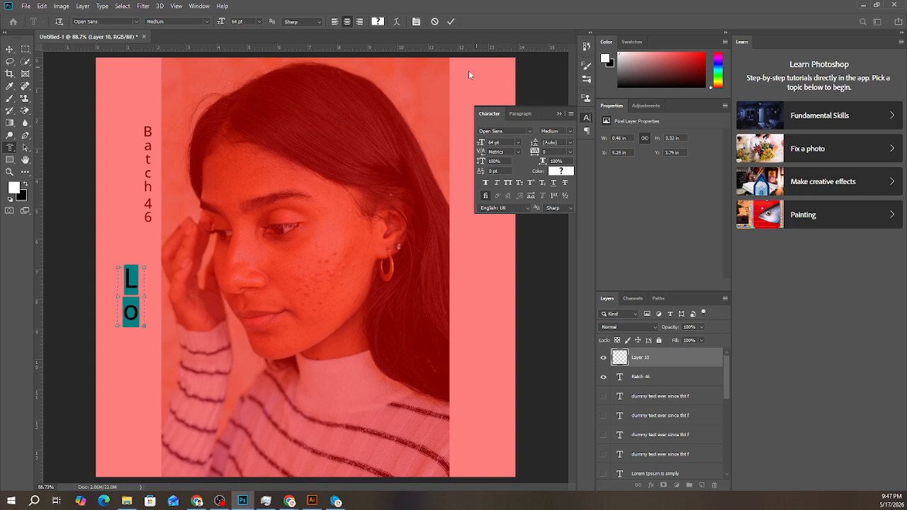
click(564, 173)
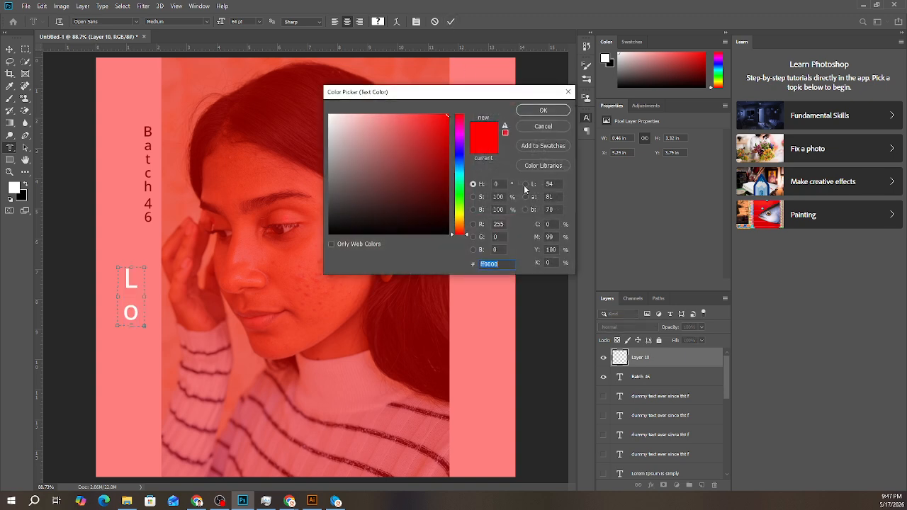
click(415, 177)
click(360, 212)
click(543, 110)
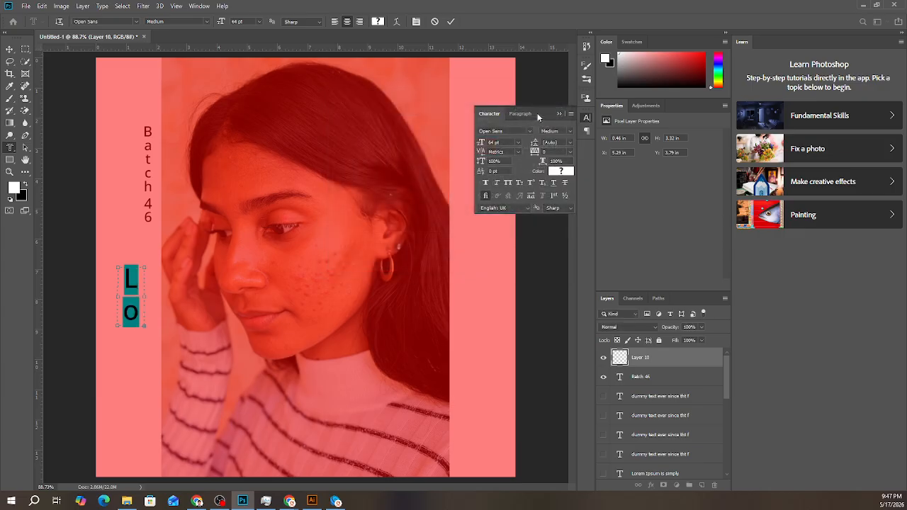
click(449, 24)
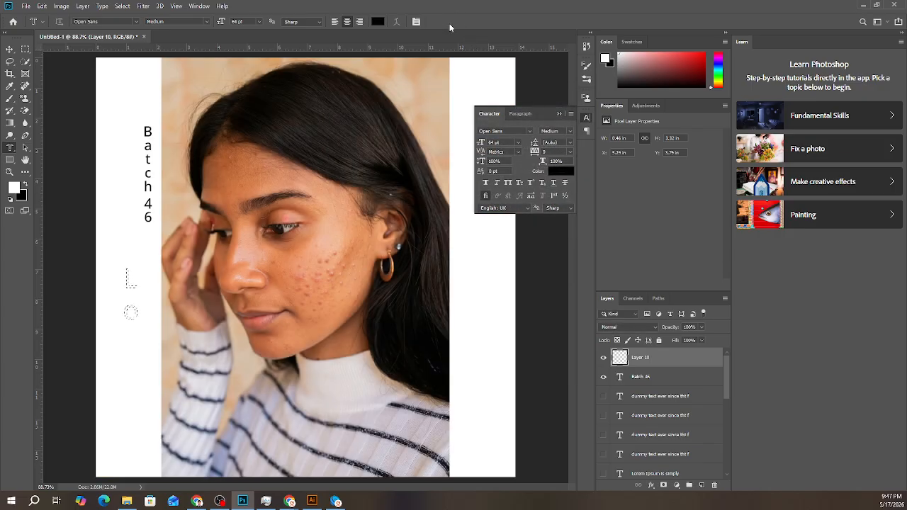
- Try to move the "Lo" selection with the Move tool
click(10, 49)
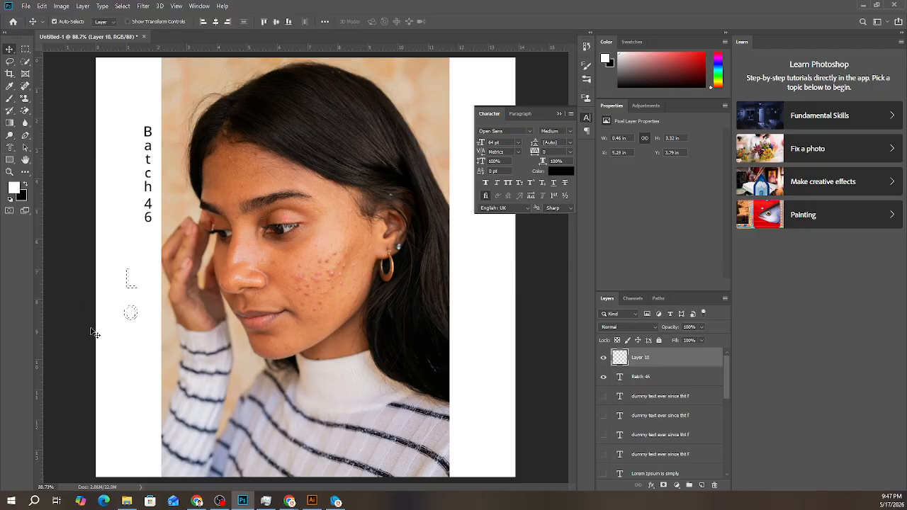
drag(131, 314, 147, 314)
click(448, 194)
click(198, 502)
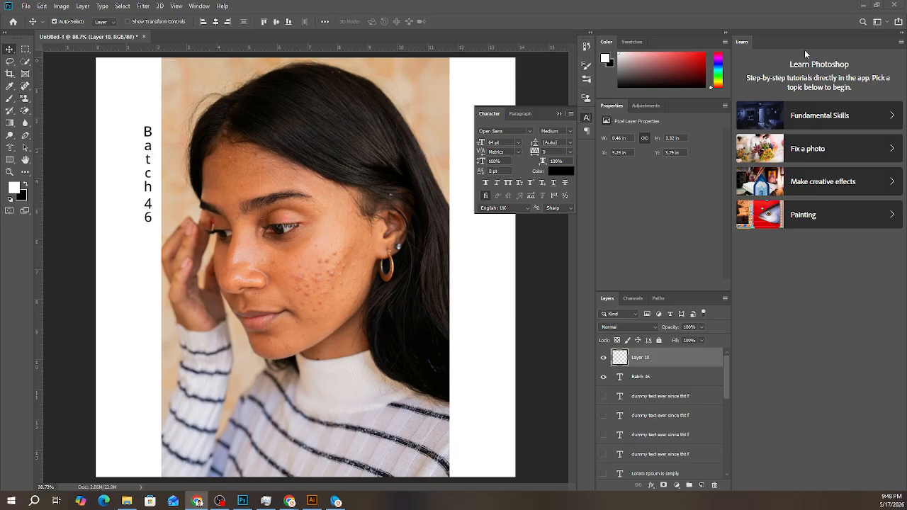
click(702, 488)
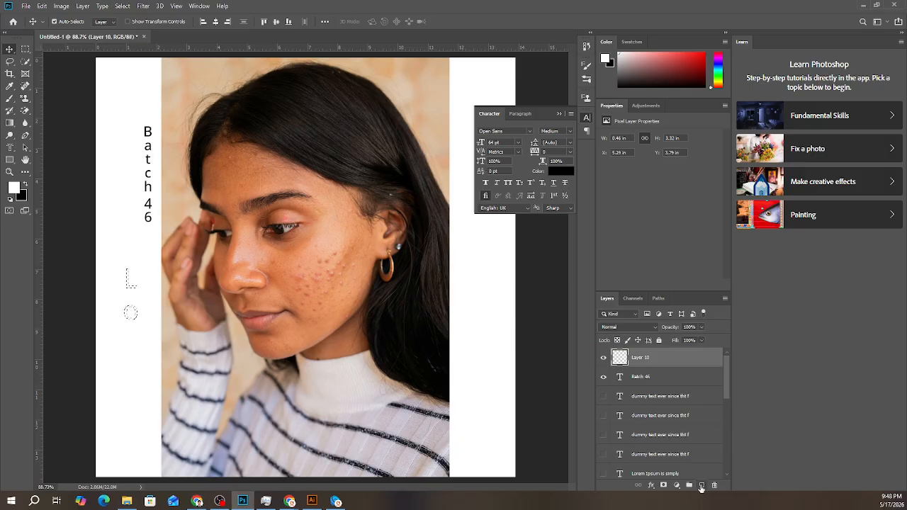
key(alt+Tab)
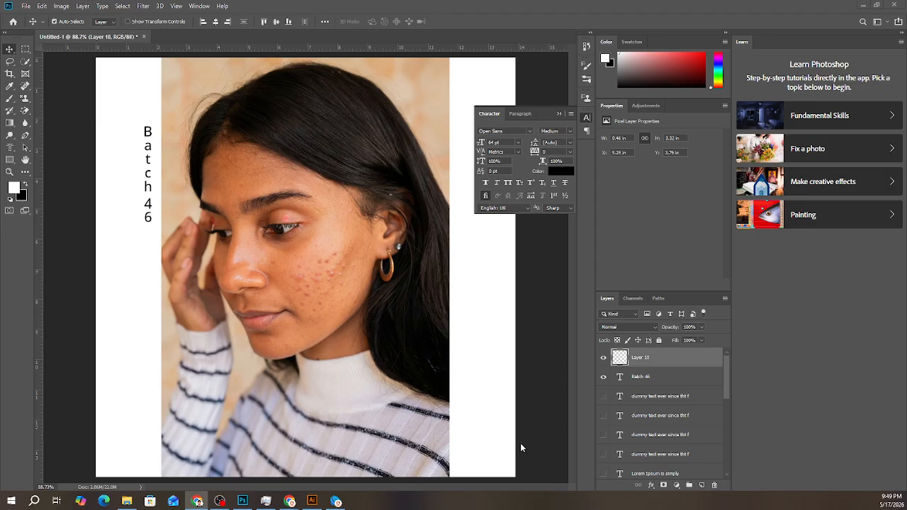
scroll(642, 365, down, 3)
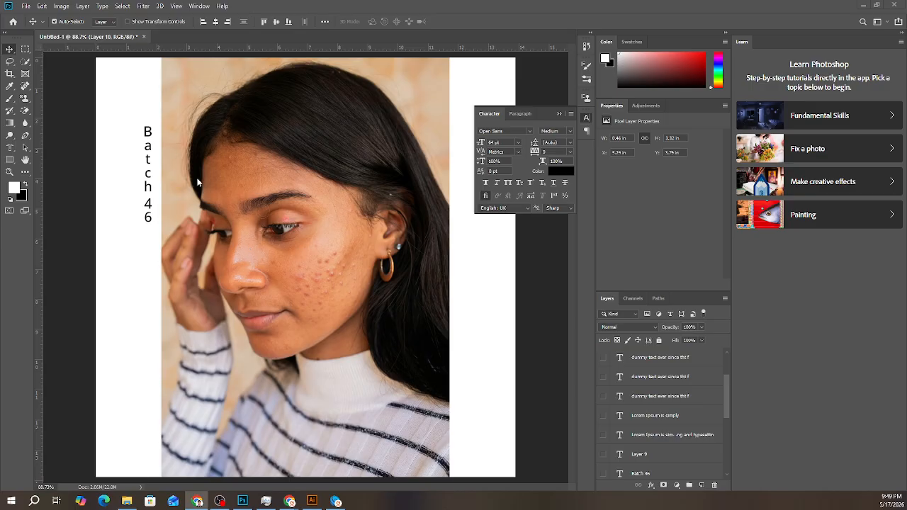
- Add a black horizontal letter "S" in 64 pt Open Sans Medium on the woman's forehead and commit it
click(10, 147)
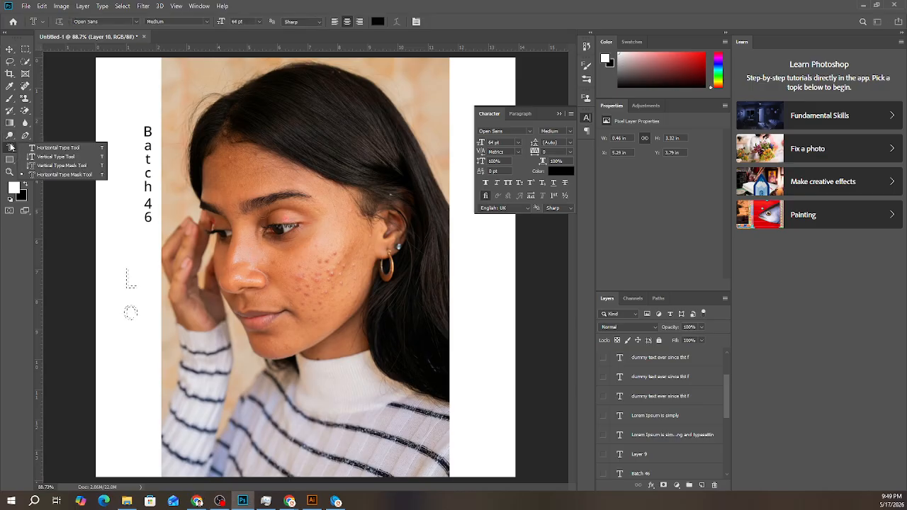
click(57, 148)
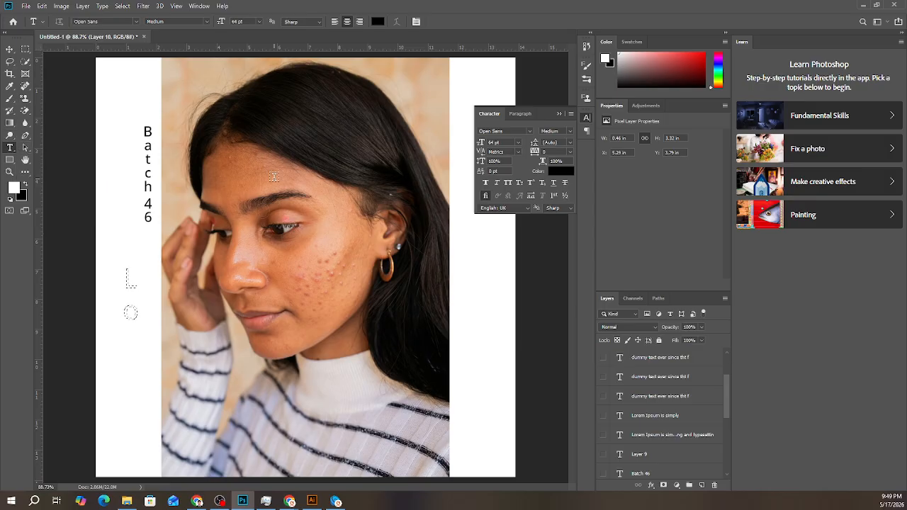
drag(274, 176, 298, 277)
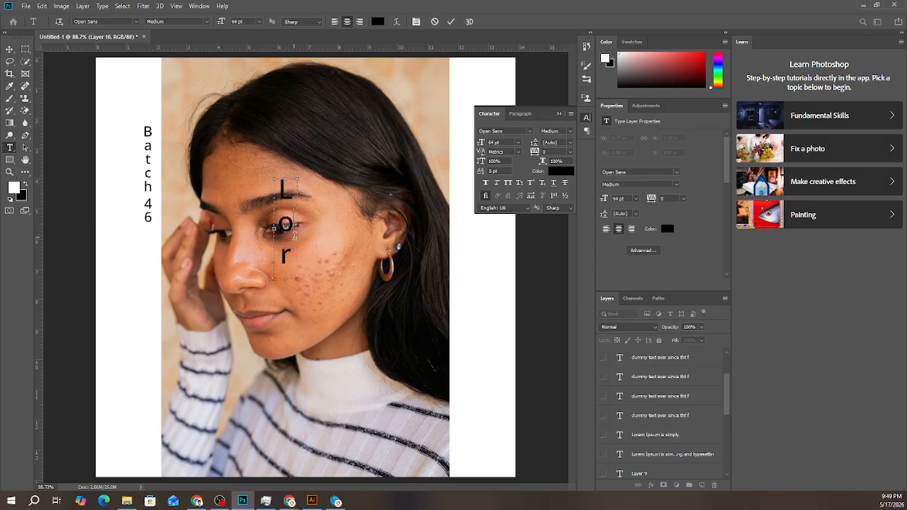
click(437, 22)
click(292, 196)
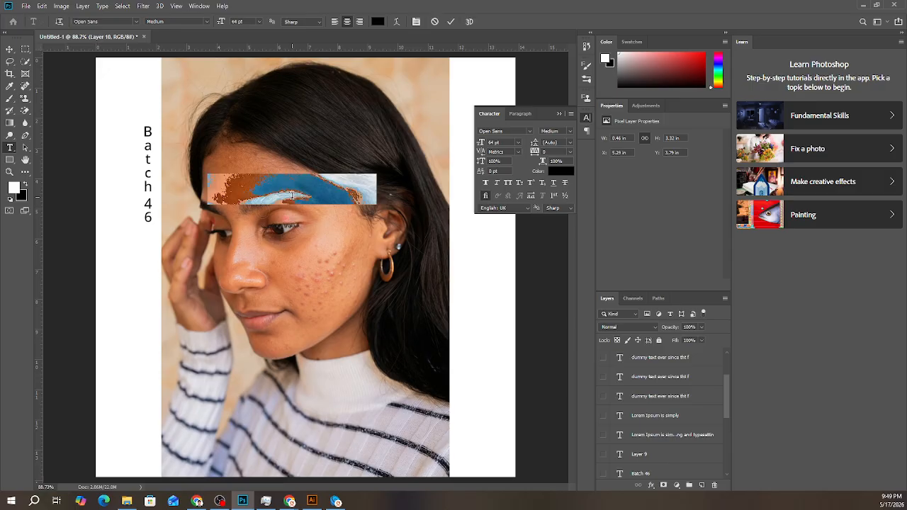
text(S)
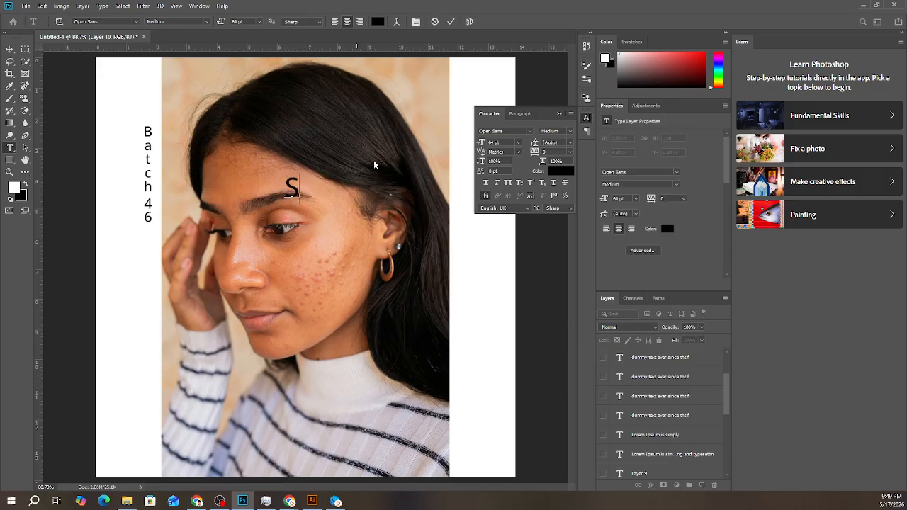
click(451, 22)
- Scale the "S" up to about 795 pt and position it over the woman's face
key(ctrl+t)
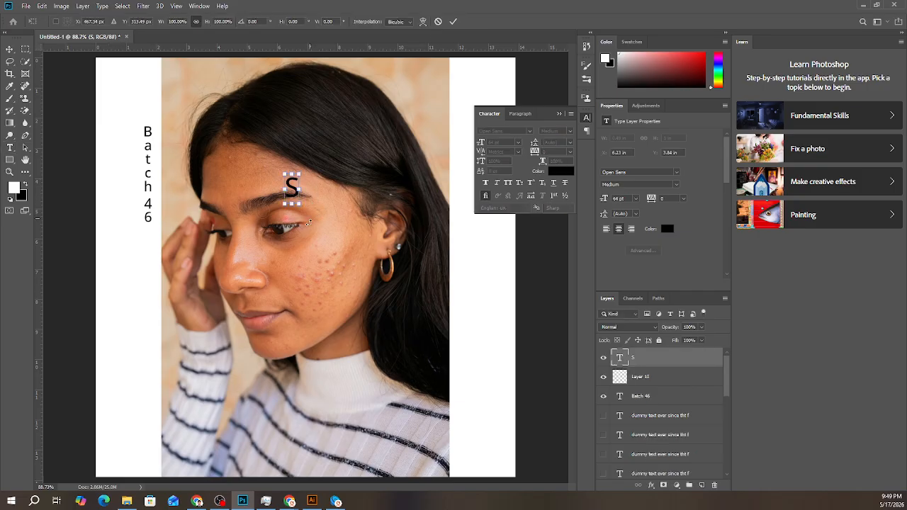
drag(300, 204, 465, 387)
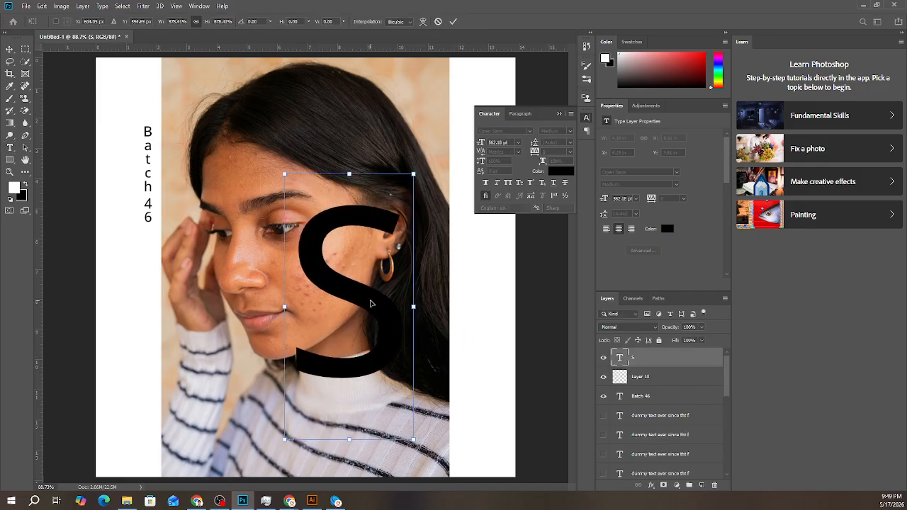
drag(370, 303, 306, 233)
drag(349, 368, 405, 479)
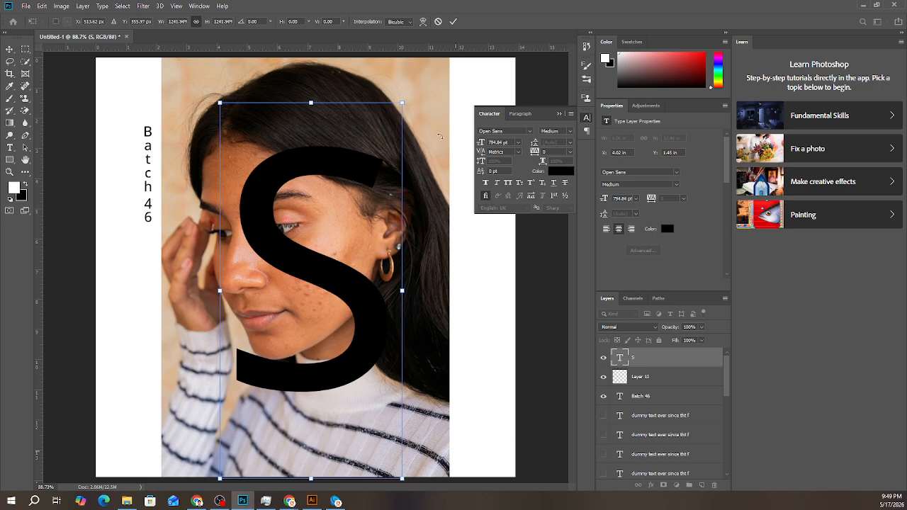
click(453, 22)
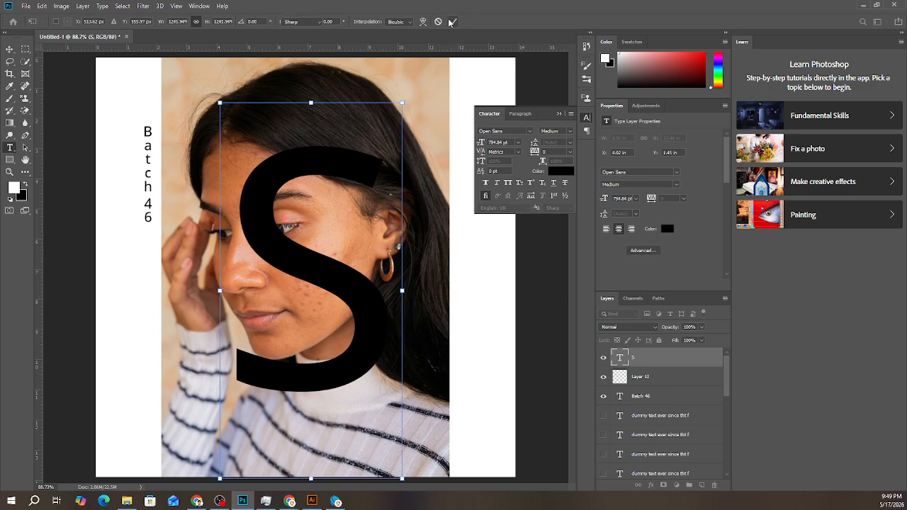
- Place the "S" layer directly beneath the portrait layer and clip the portrait to the letter with a clipping mask
drag(642, 363, 638, 401)
right_click(640, 401)
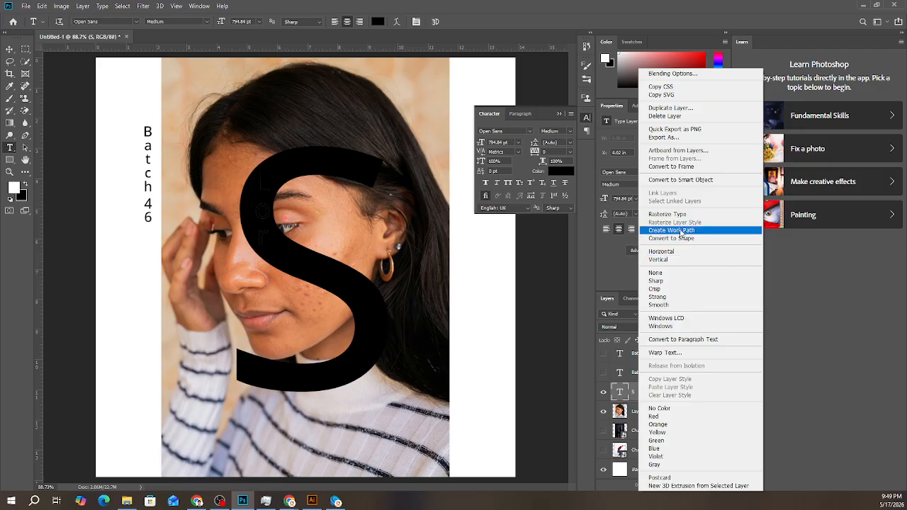
click(553, 378)
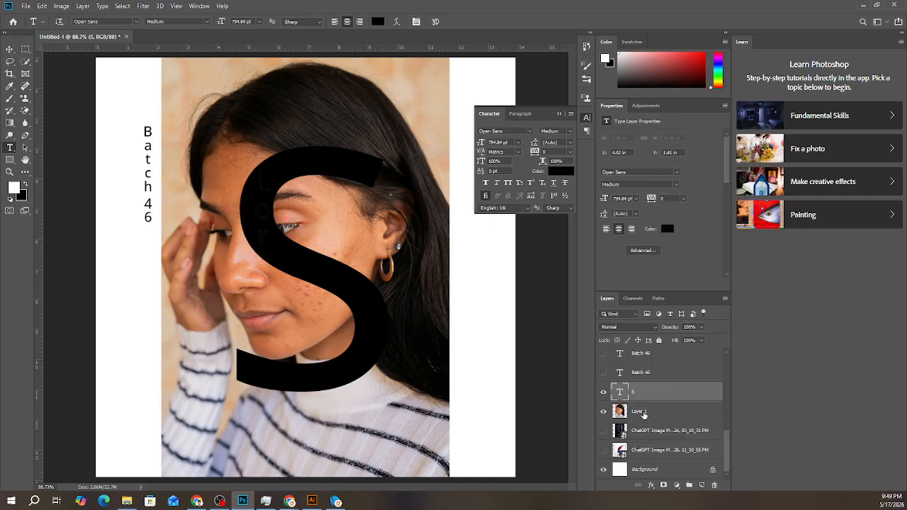
drag(644, 414, 641, 382)
right_click(652, 391)
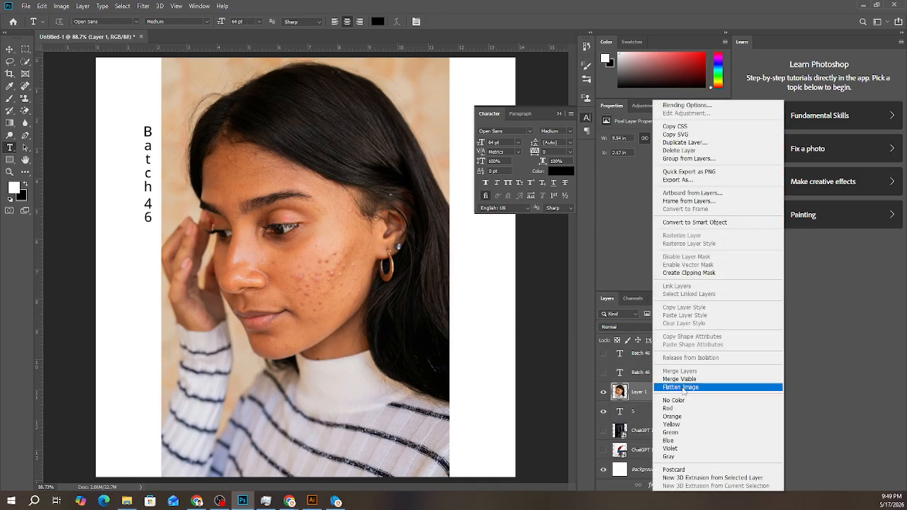
click(691, 273)
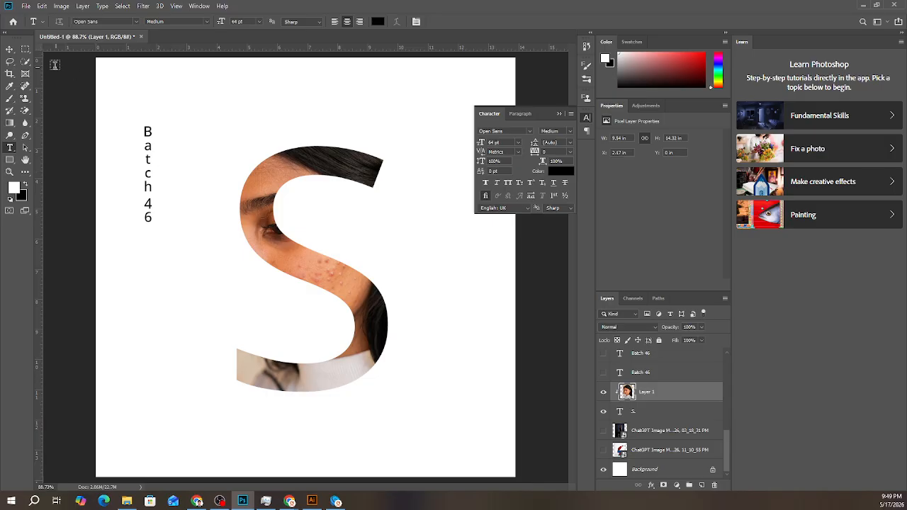
- Release the portrait's clipping mask and select the vertical "Batch 46" text
click(9, 48)
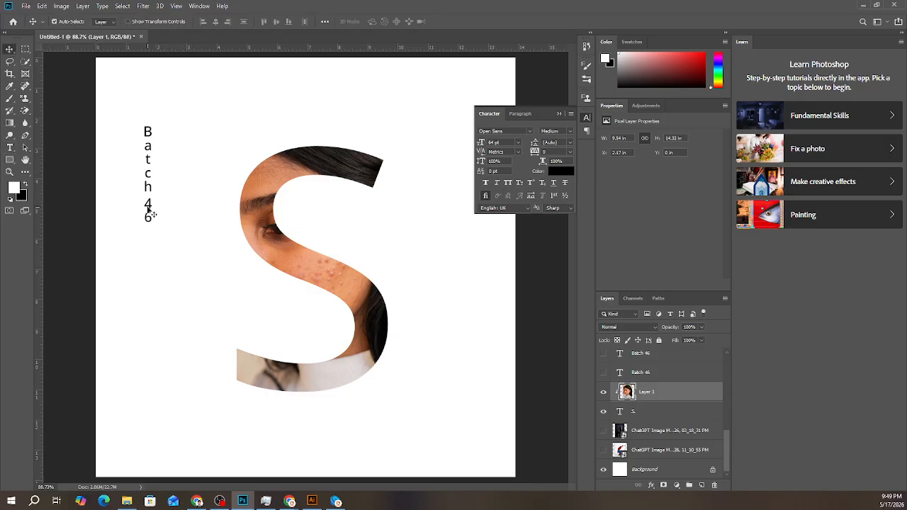
key(ctrl+alt+g)
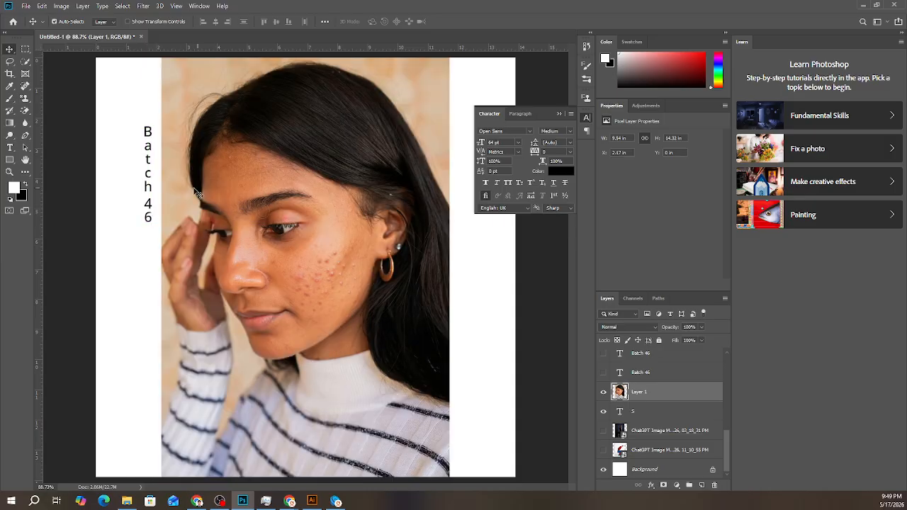
click(149, 186)
- Review the Type and Path Selection tool variants, and try a Path Selection marquee over the woman's forehead
click(9, 147)
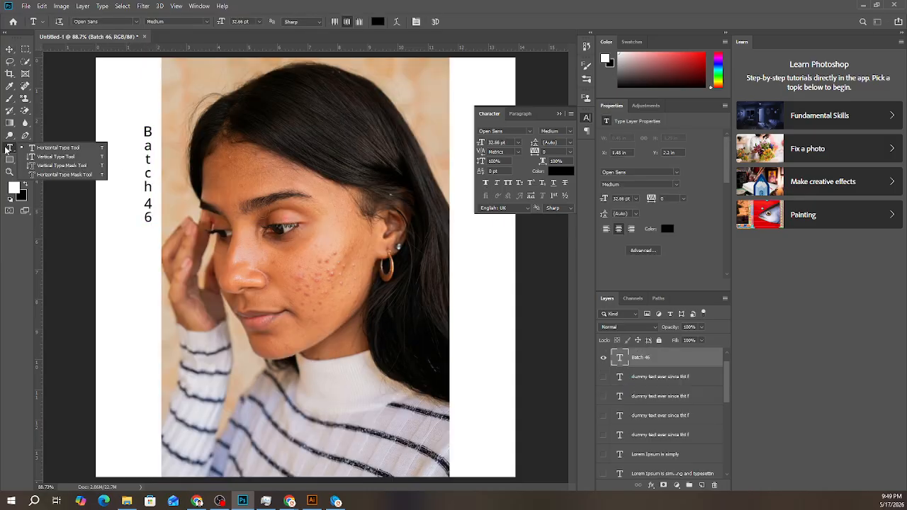
click(62, 175)
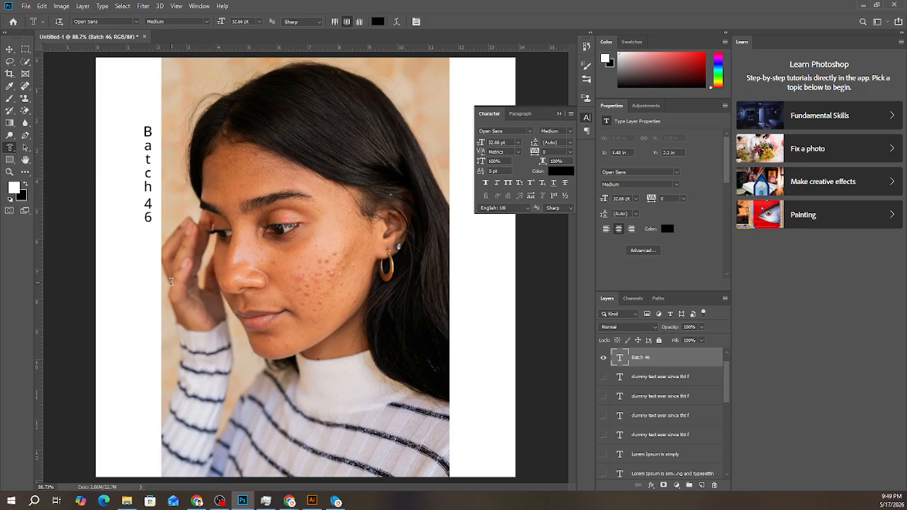
click(12, 150)
click(24, 147)
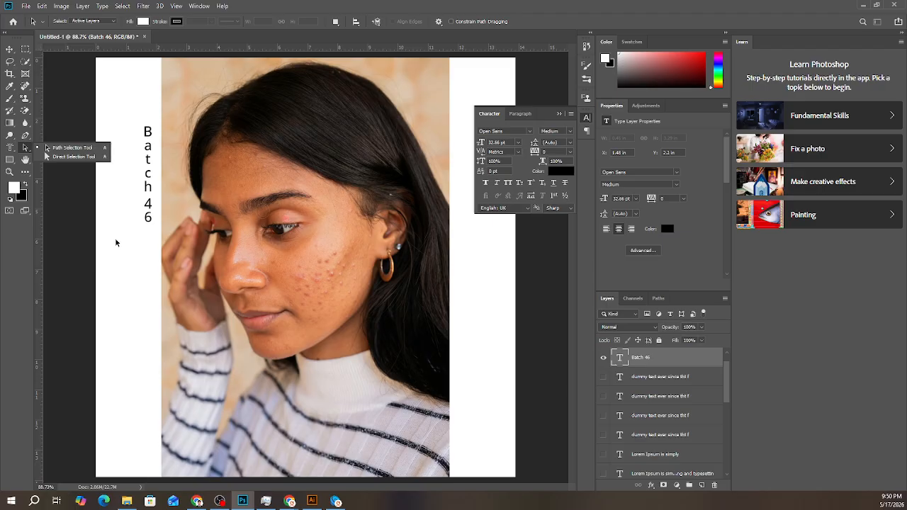
click(208, 153)
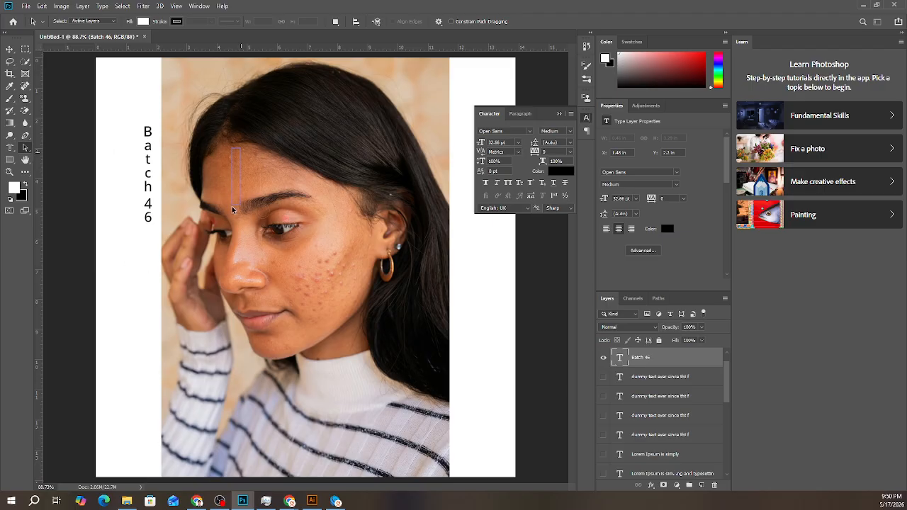
drag(265, 146, 266, 149)
- Delete the selected "Batch 46" text and the hidden dummy-text and "Batch 46" type layers
key(Delete)
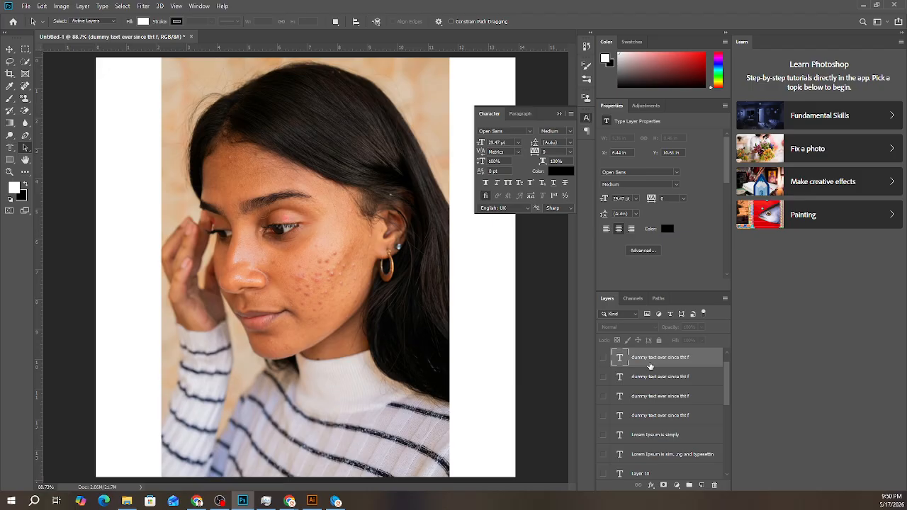
key(Delete)
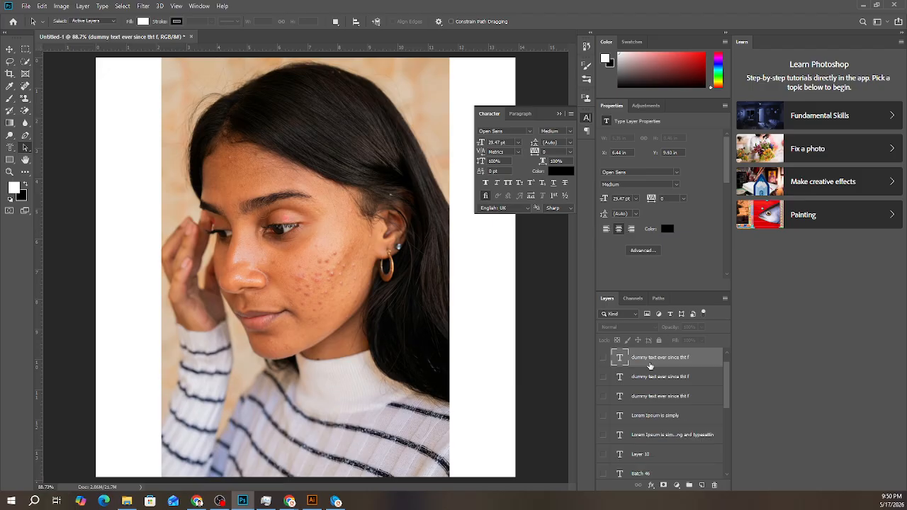
key(Delete)
key(Delete)
key(Delete)
key(Delete)
key(Delete)
key(Delete)
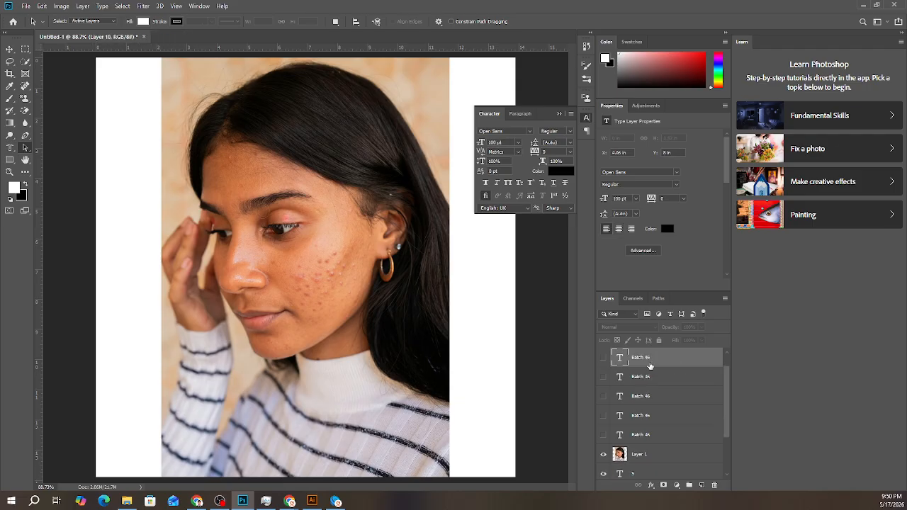
key(Delete)
key(Delete)
key(Delete)
key(Delete)
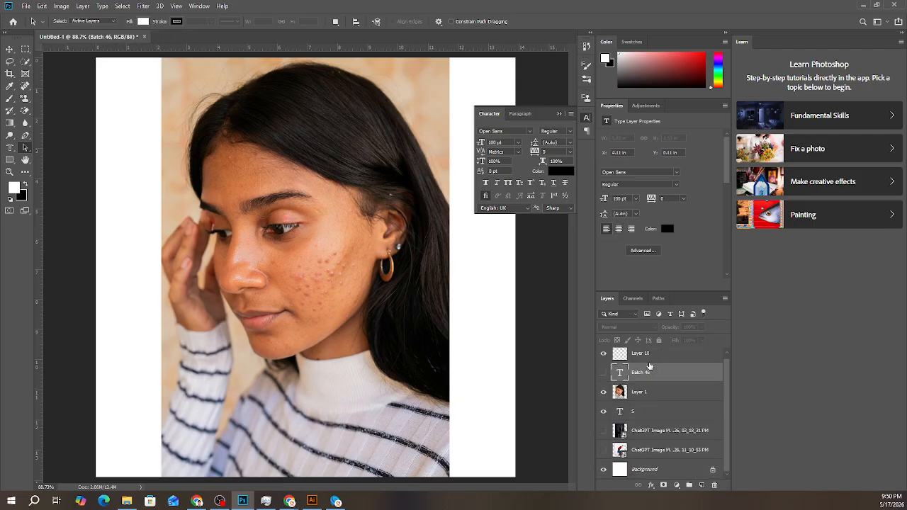
- Delete the leftover "Layer 10" and "S" layers
click(627, 361)
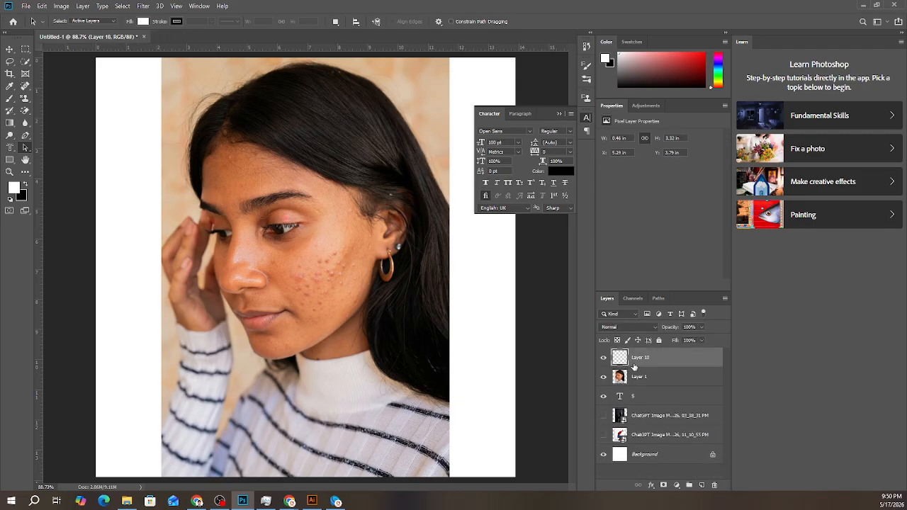
ctrl+click(637, 397)
key(Delete)
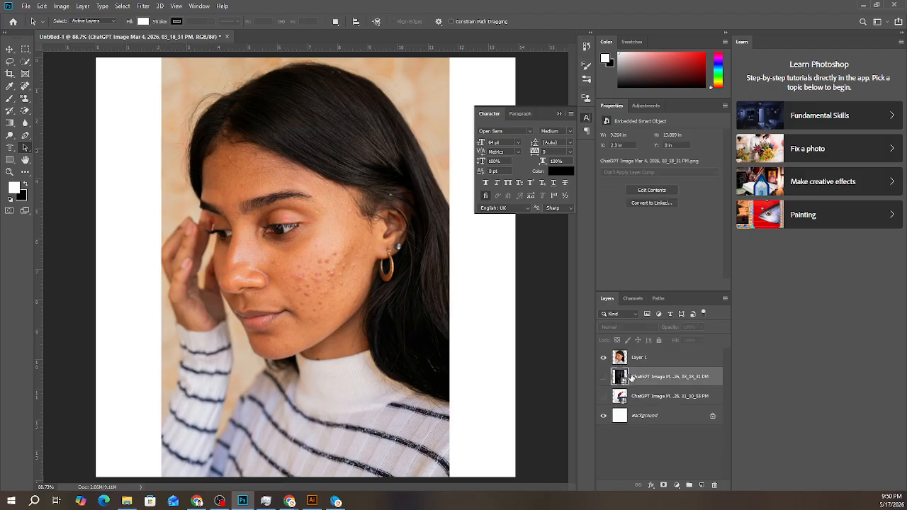
- Add a blank layer above the portrait layer and hide the portrait
scroll(304, 255, down, 2)
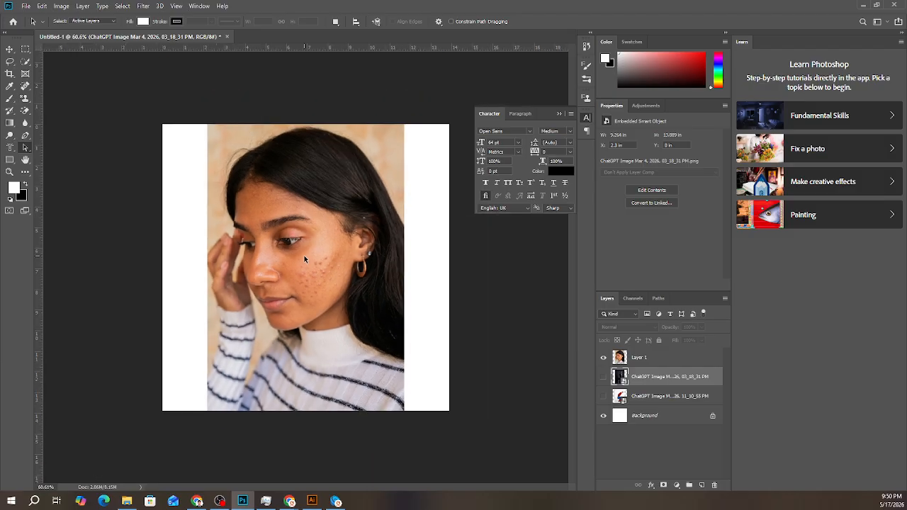
click(668, 360)
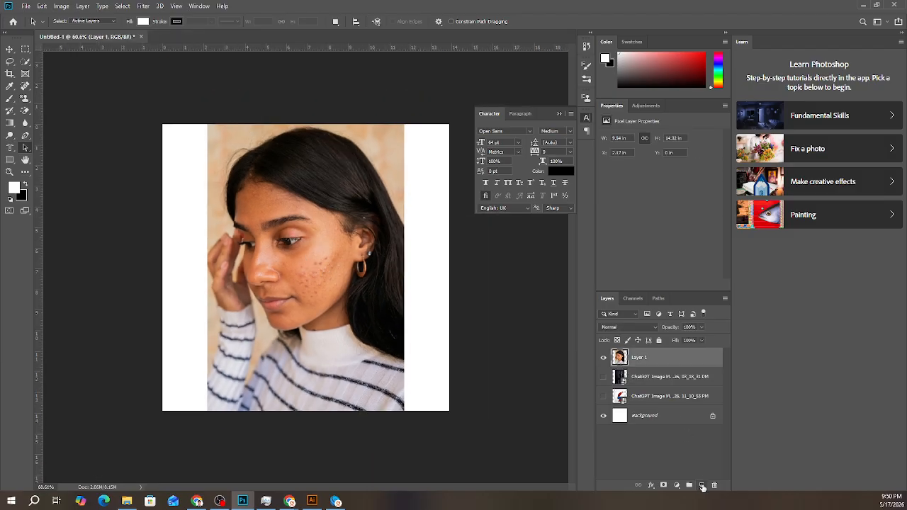
click(702, 484)
click(624, 378)
click(605, 378)
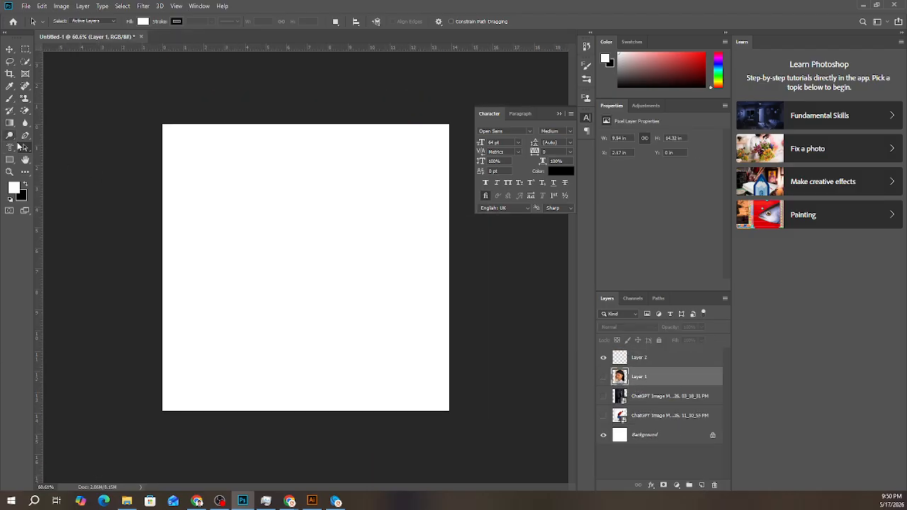
- Draw a rectangle shape about 825 by 635 px on the white canvas and fill it dark gray
click(11, 148)
click(12, 162)
right_click(11, 163)
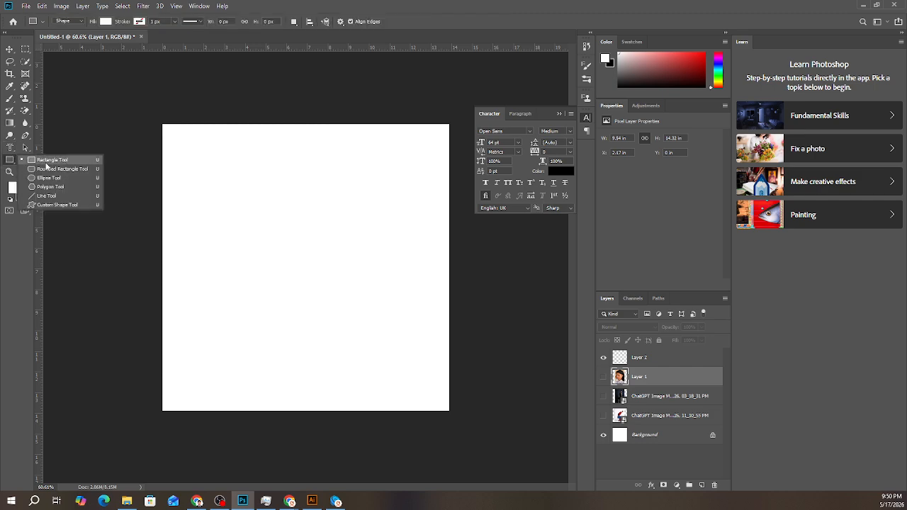
click(48, 161)
drag(196, 155, 434, 337)
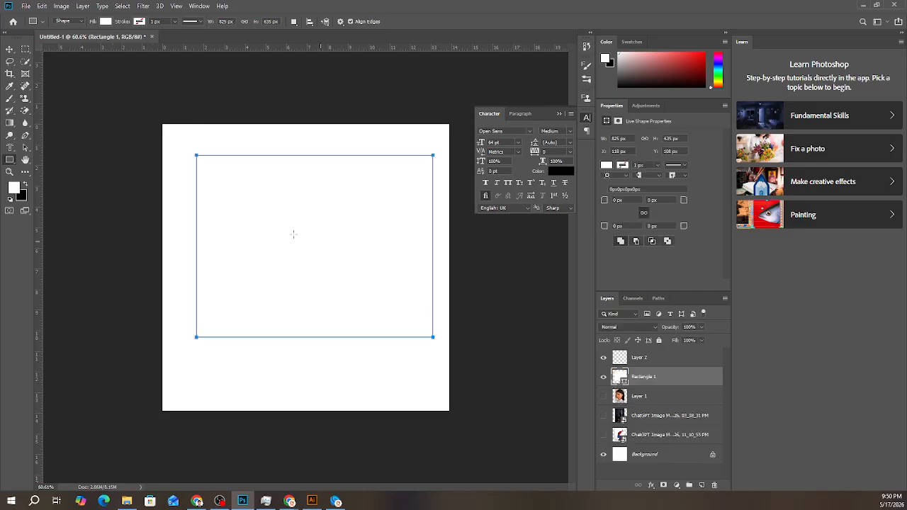
click(105, 22)
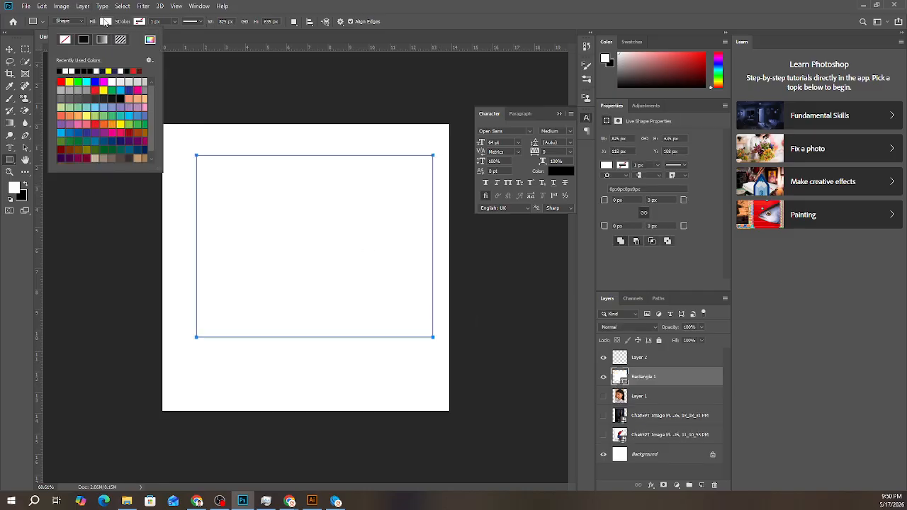
click(86, 92)
- Move the gray rectangle to about X 88 px, Y 138 px, centering it horizontally on the canvas
click(10, 50)
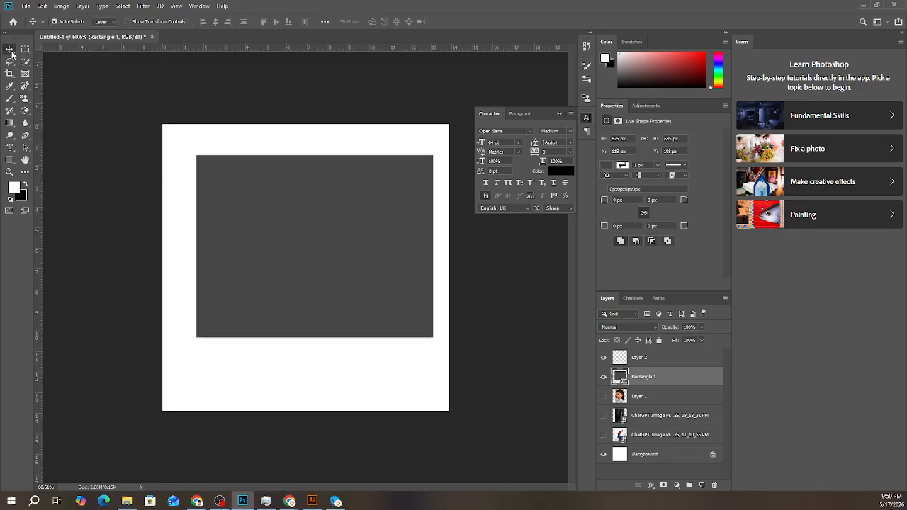
mouse_move(265, 262)
mouse_down()
mouse_move(256, 298)
mouse_move(272, 285)
mouse_move(271, 267)
mouse_up()
click(260, 348)
click(270, 287)
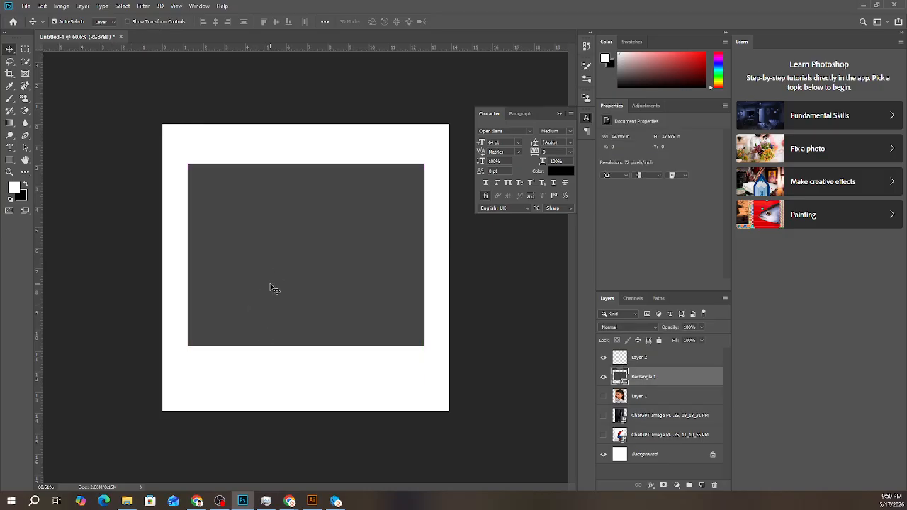
- Use the Path Selection tool to move the whole gray rectangle to about X 40 px, Y 125 px
click(25, 148)
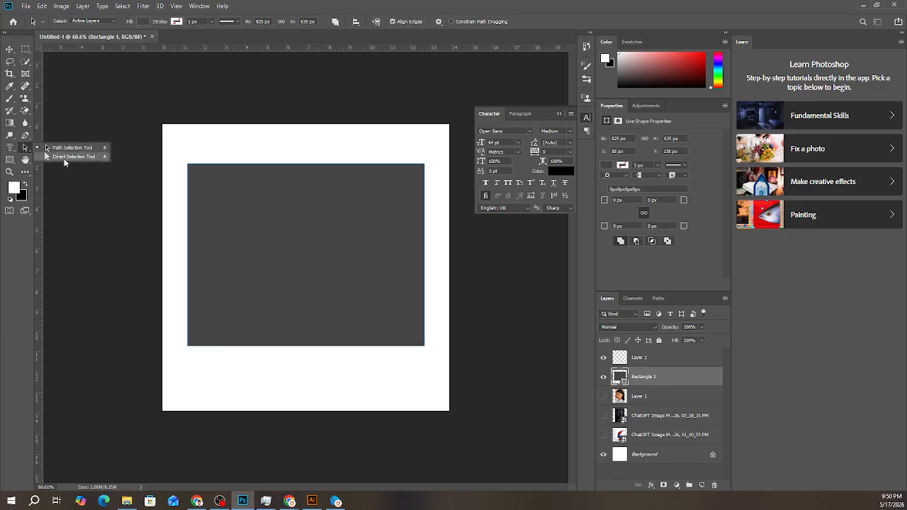
click(63, 156)
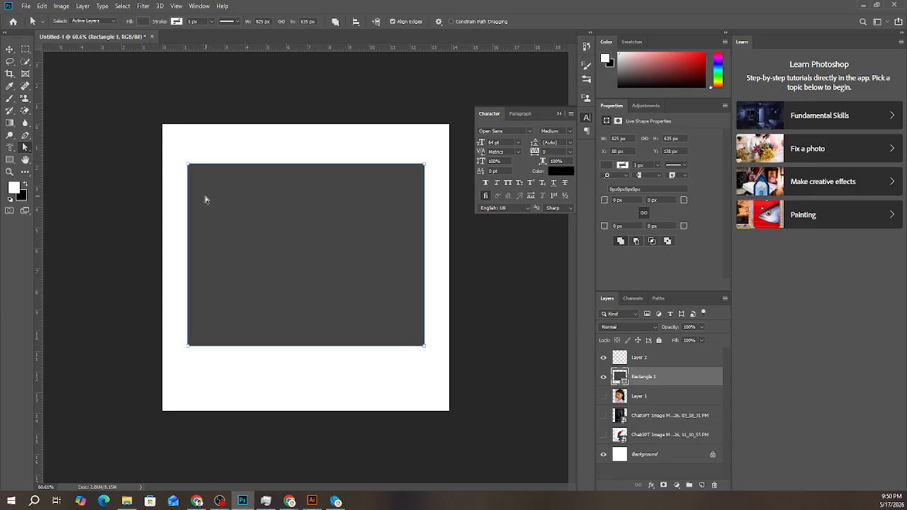
right_click(26, 152)
click(63, 157)
click(225, 132)
mouse_move(297, 231)
mouse_down()
mouse_move(294, 197)
mouse_move(297, 277)
mouse_move(210, 234)
mouse_move(297, 222)
mouse_up()
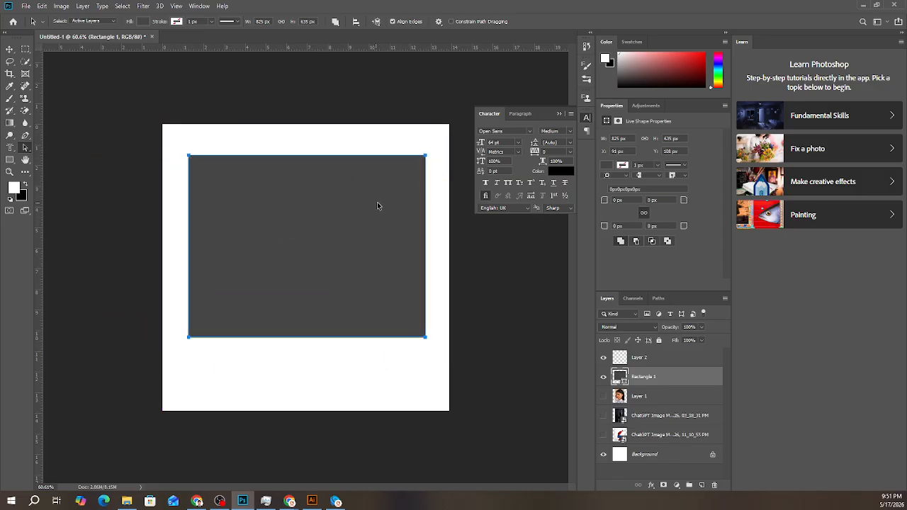
drag(378, 203, 319, 243)
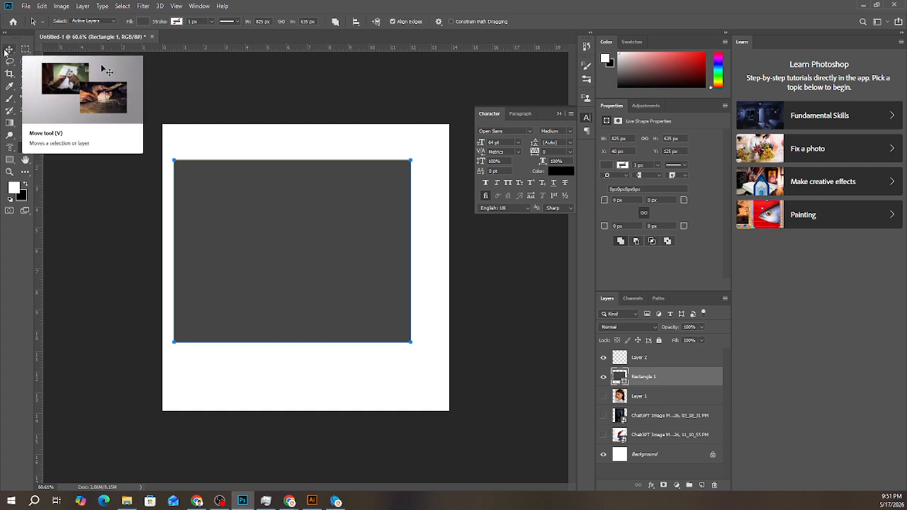
- Switch to the Direct Selection tool, pick the rectangle's upper-left anchor point, clear the selection, and reselect the rectangle's path
right_click(26, 151)
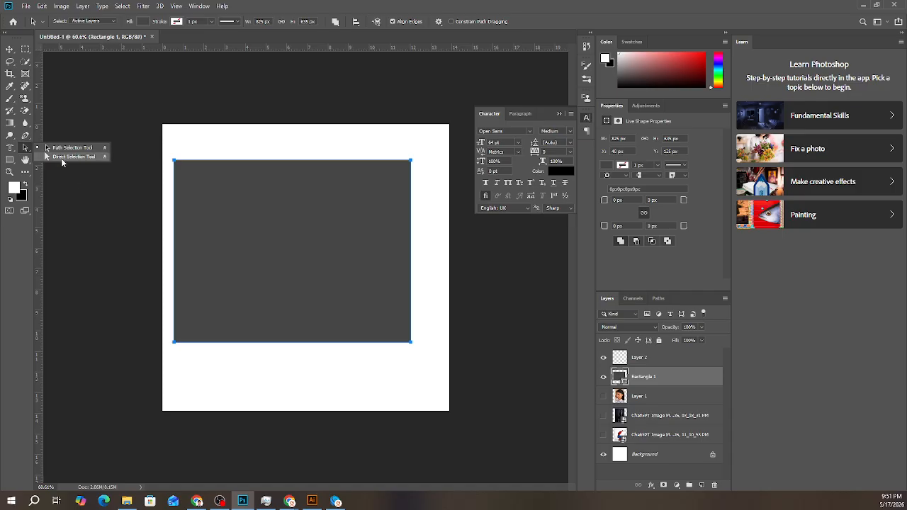
click(61, 159)
click(288, 195)
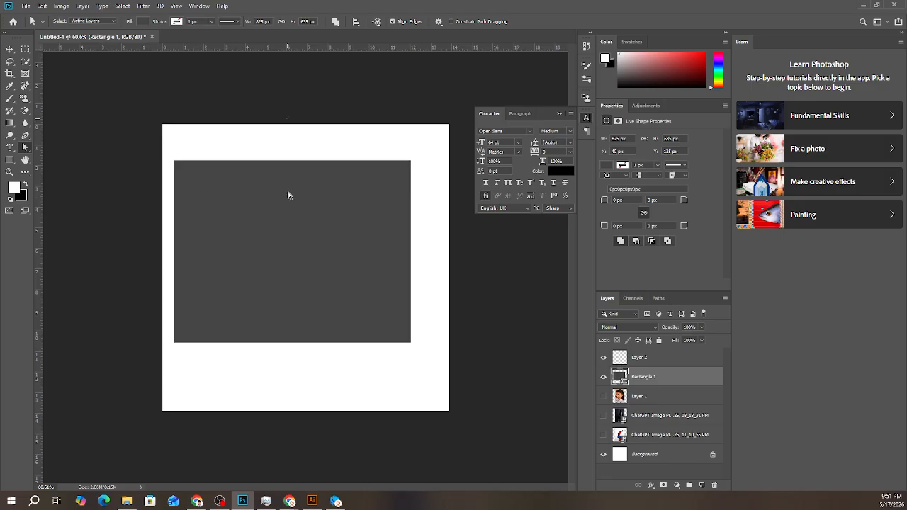
click(285, 198)
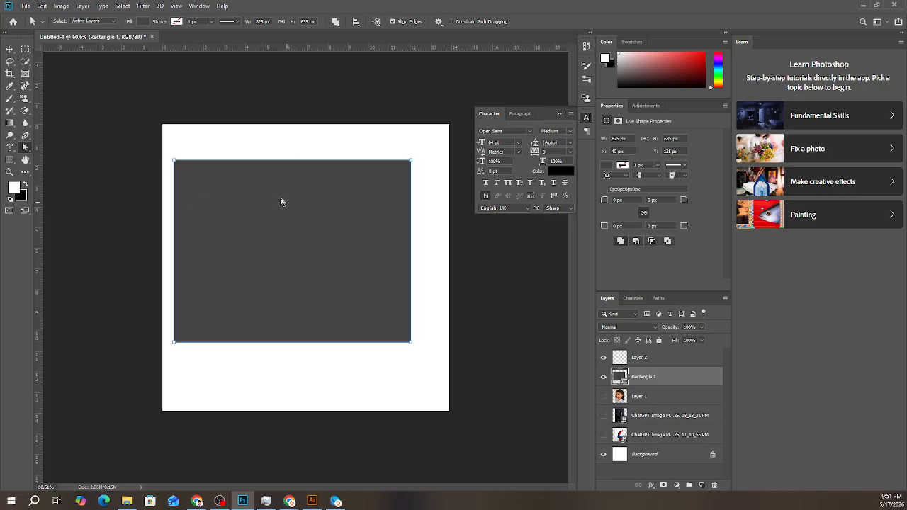
click(174, 161)
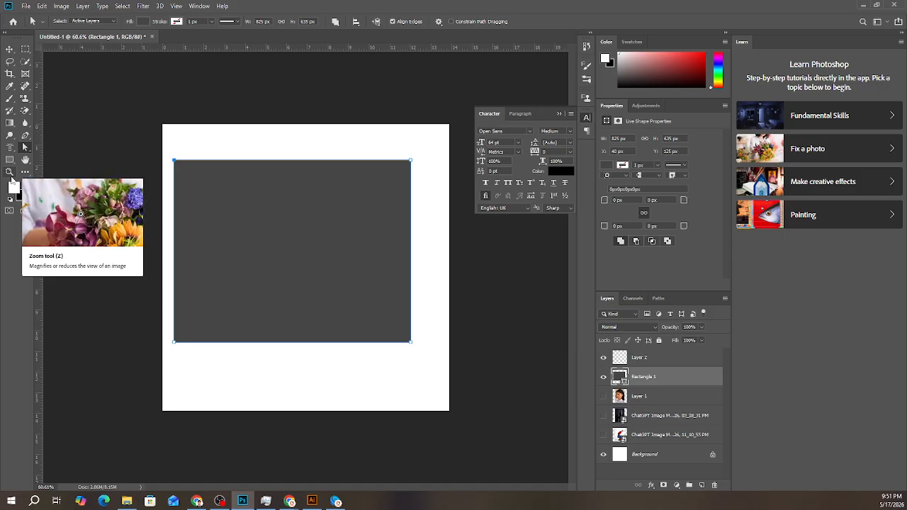
click(178, 146)
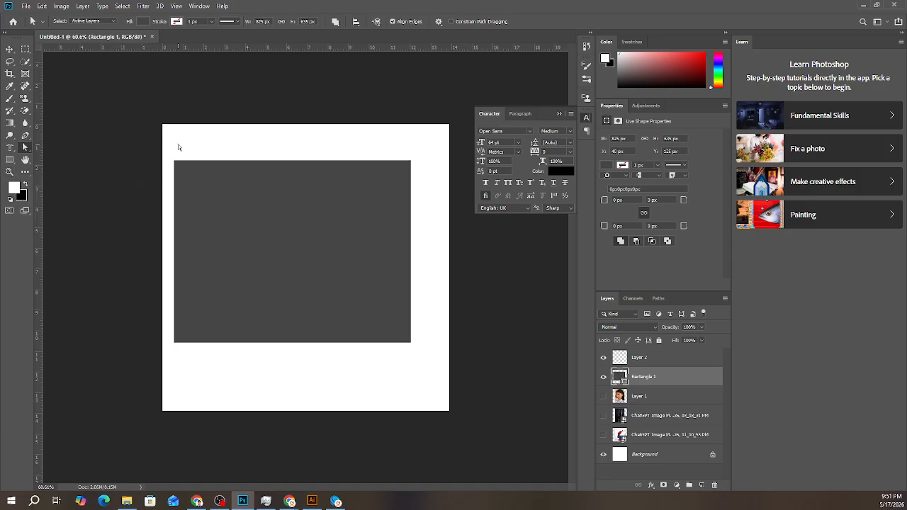
click(179, 170)
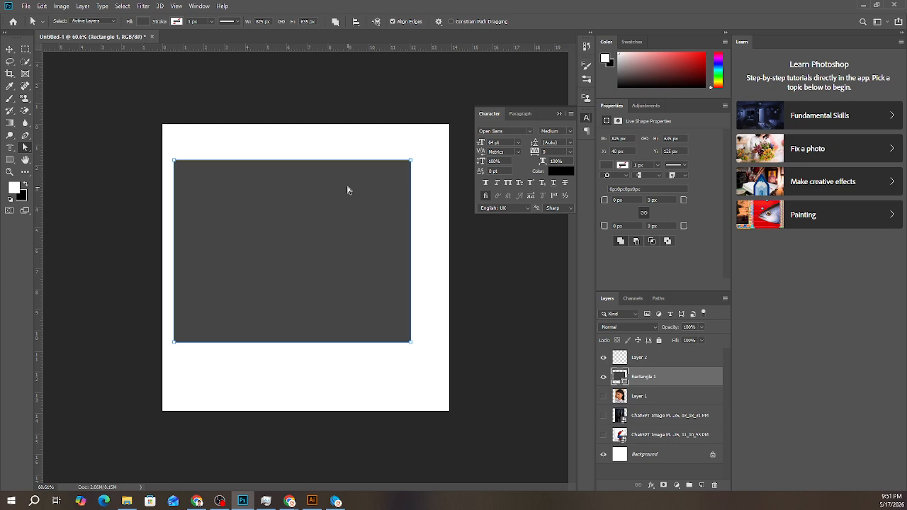
- Select only the rectangle's upper-left anchor point with the Direct Selection tool and examine that corner up close
click(25, 148)
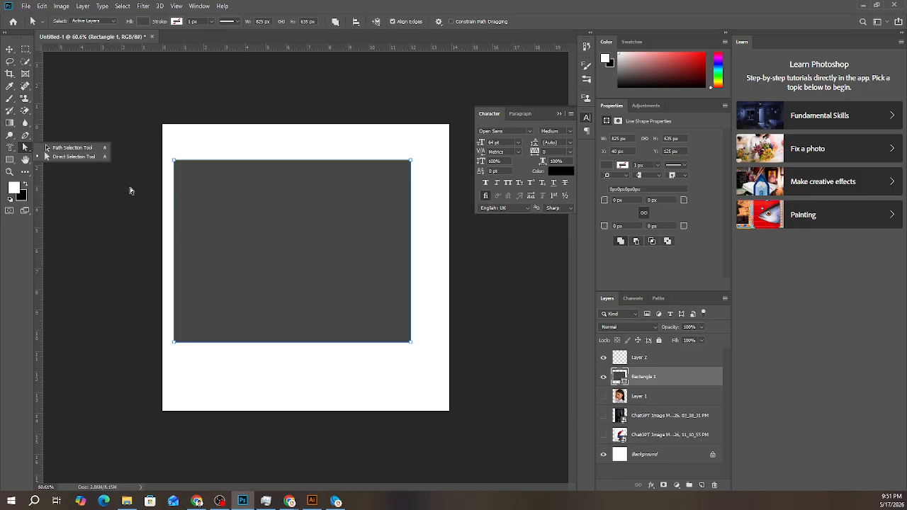
click(216, 217)
right_click(27, 146)
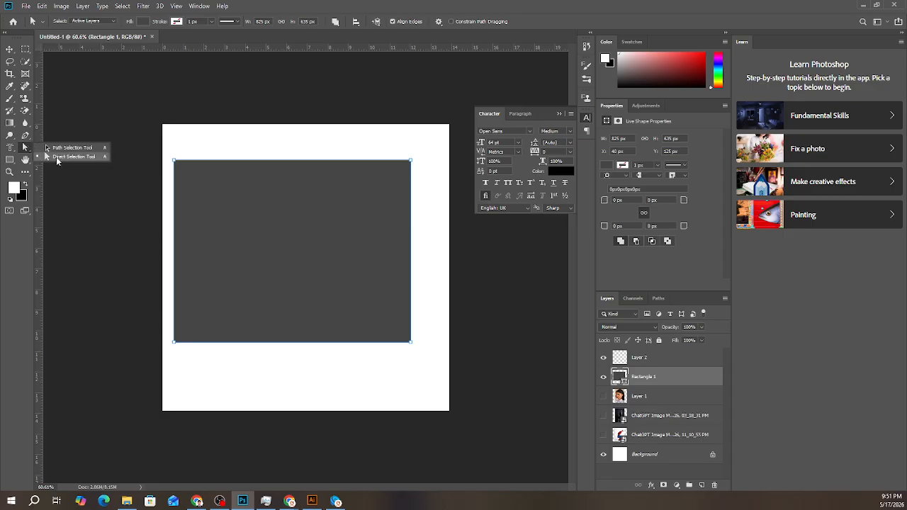
click(60, 156)
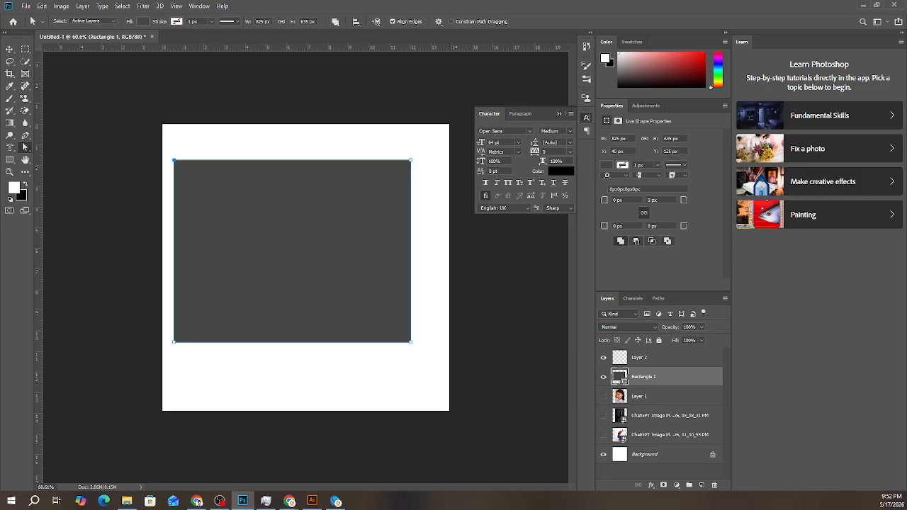
key(alt+Tab)
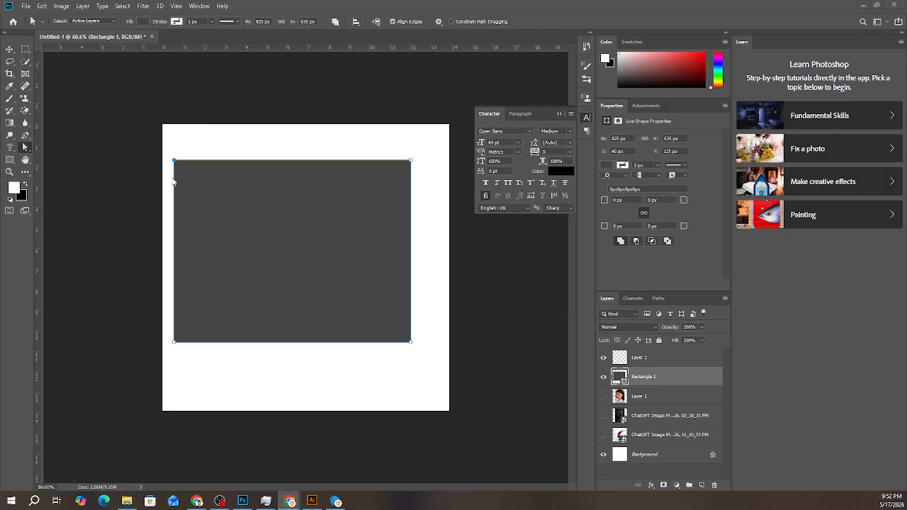
scroll(174, 177, up, 5)
scroll(104, 127, up, 2)
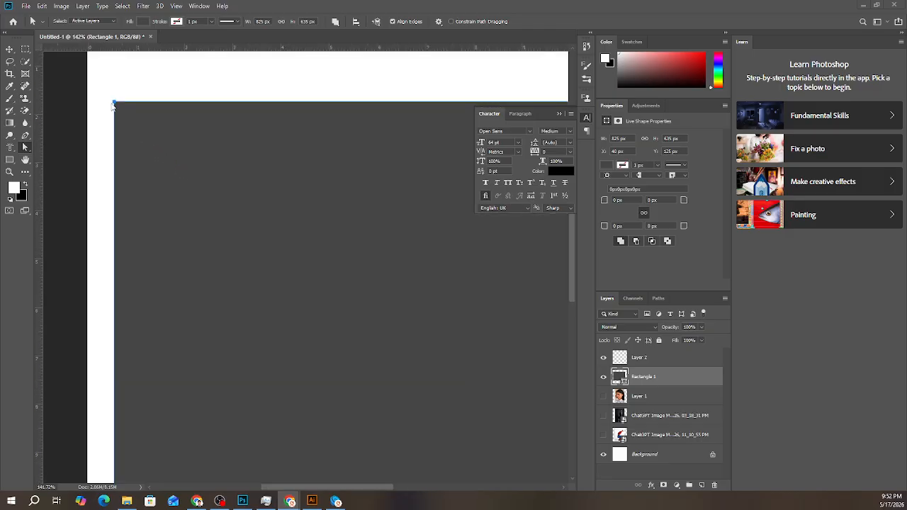
scroll(124, 128, down, 3)
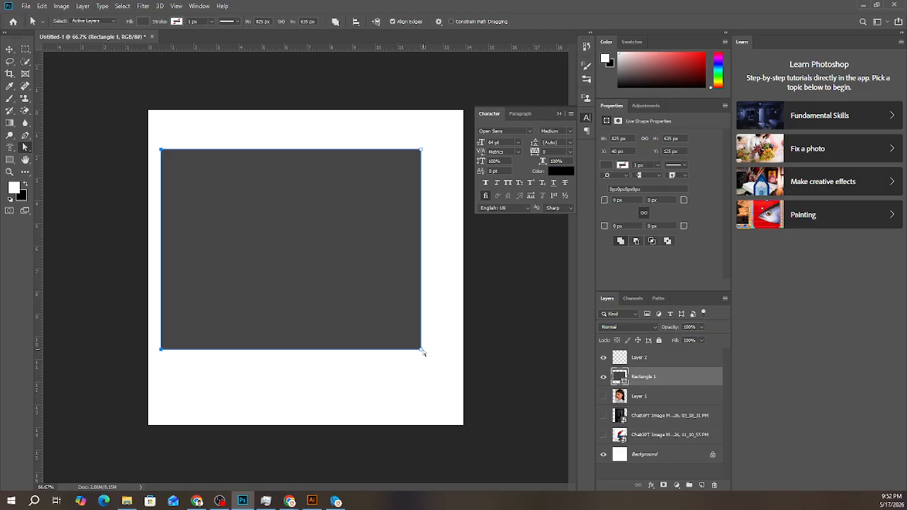
- Try to move three of the rectangle's corner anchors up and inward together, declining the conversion to a regular path
ctrl+click(414, 373)
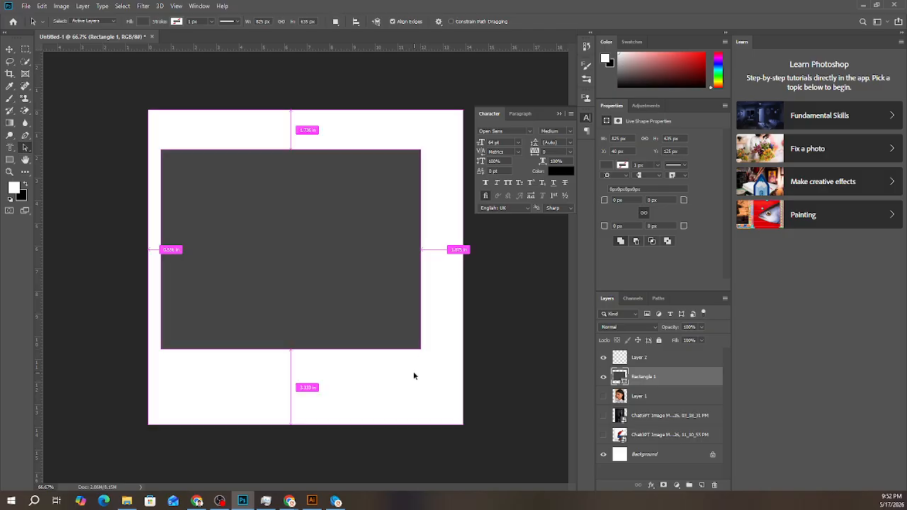
click(199, 210)
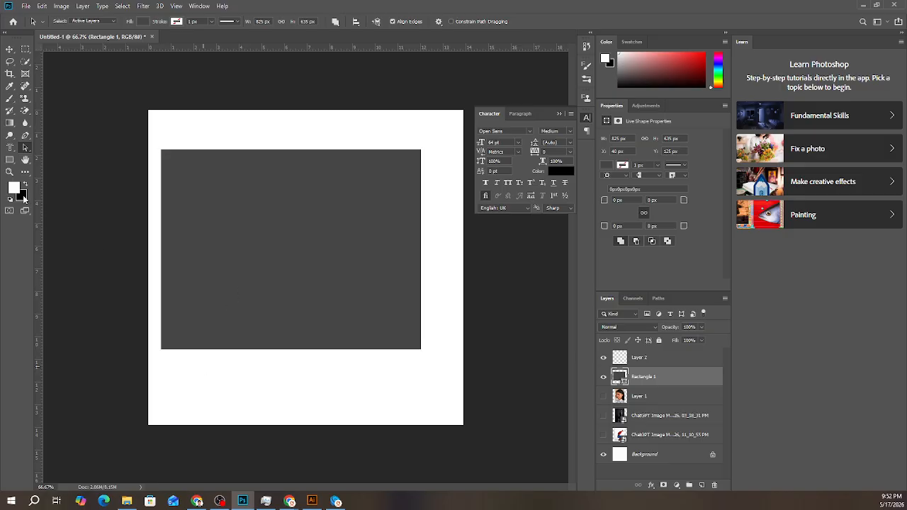
right_click(25, 148)
click(55, 158)
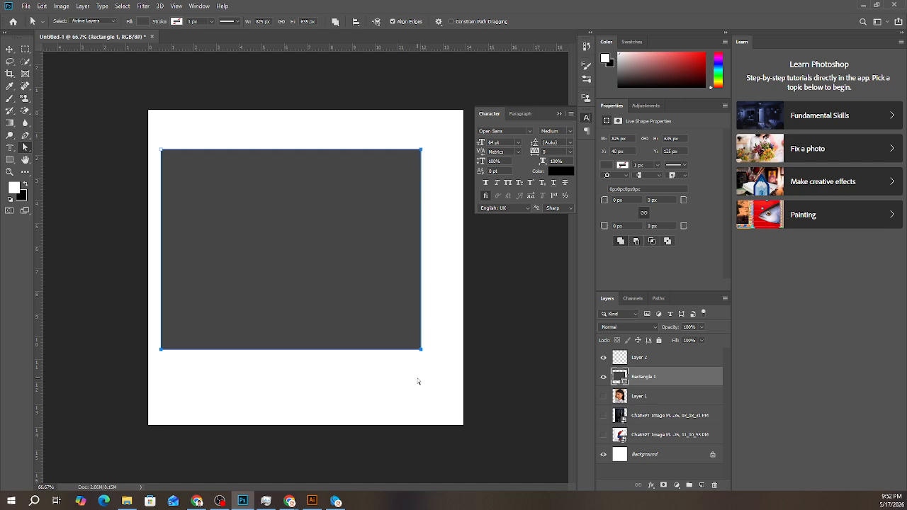
drag(421, 350, 321, 253)
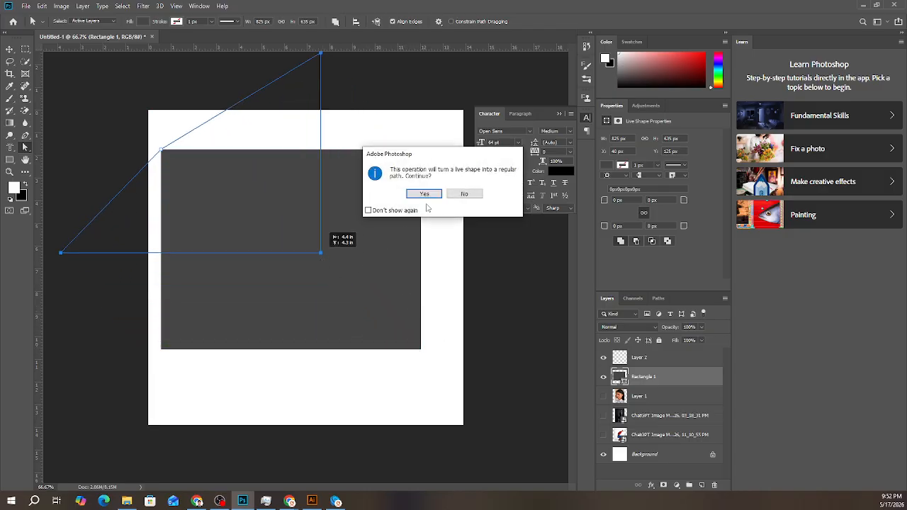
click(465, 193)
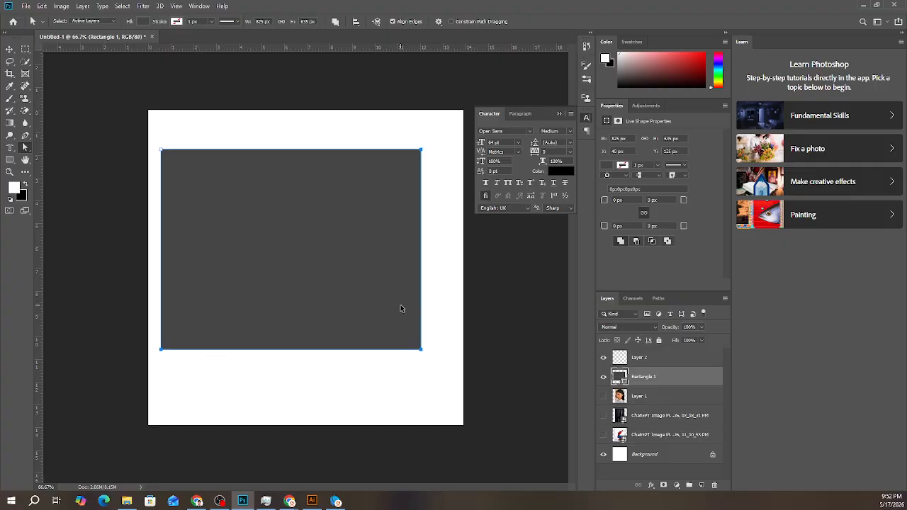
- Convert the rectangle to a regular path and pull its lower-left anchor close to the upper-right corner, leaving a thin angled shape
click(323, 302)
drag(161, 349, 163, 352)
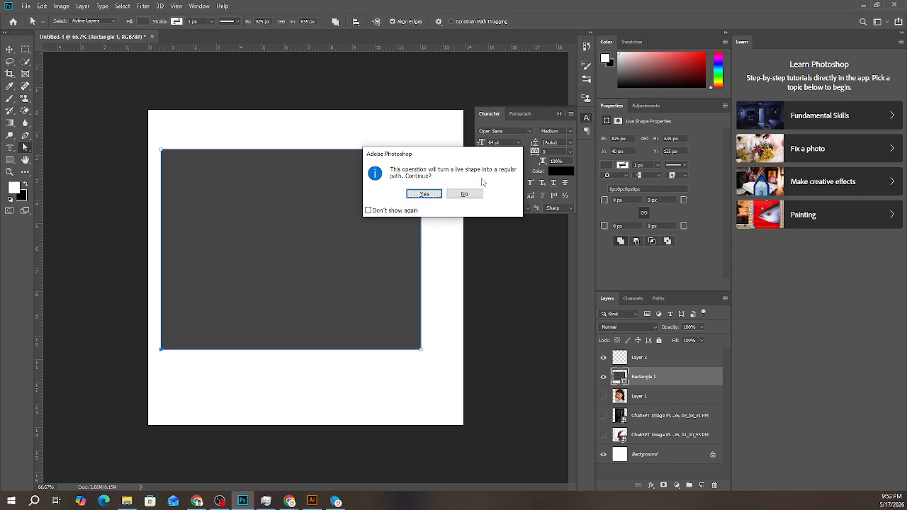
click(424, 194)
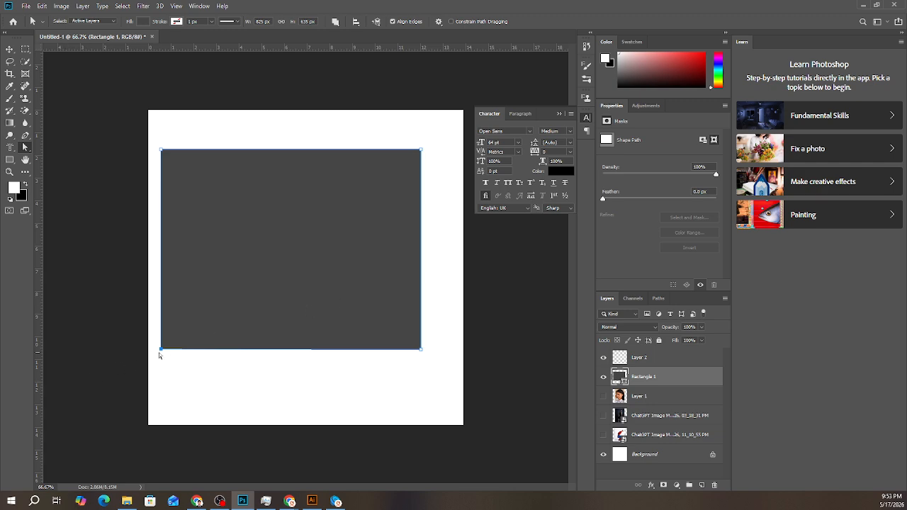
drag(161, 348, 391, 173)
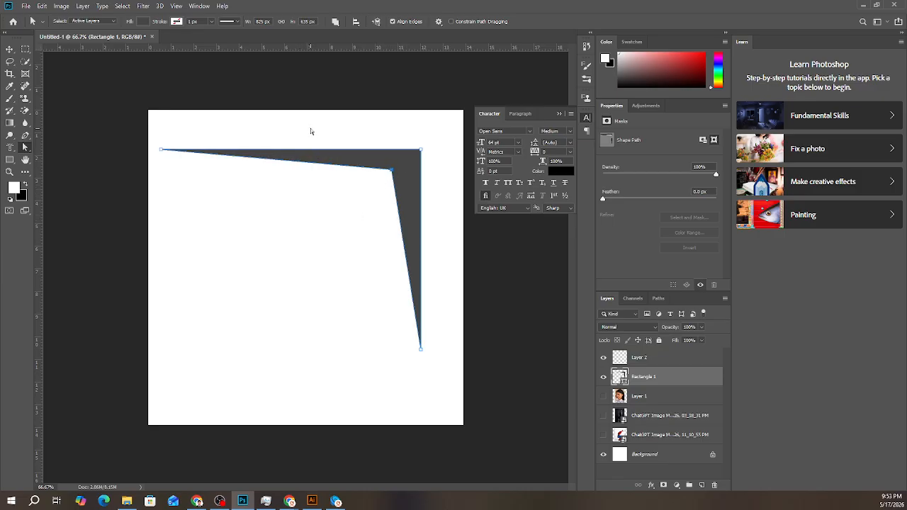
click(397, 200)
- Draw a five-sided polygon about 249 by 241 px and move it inside the canvas, left of center below the angled shape
click(10, 160)
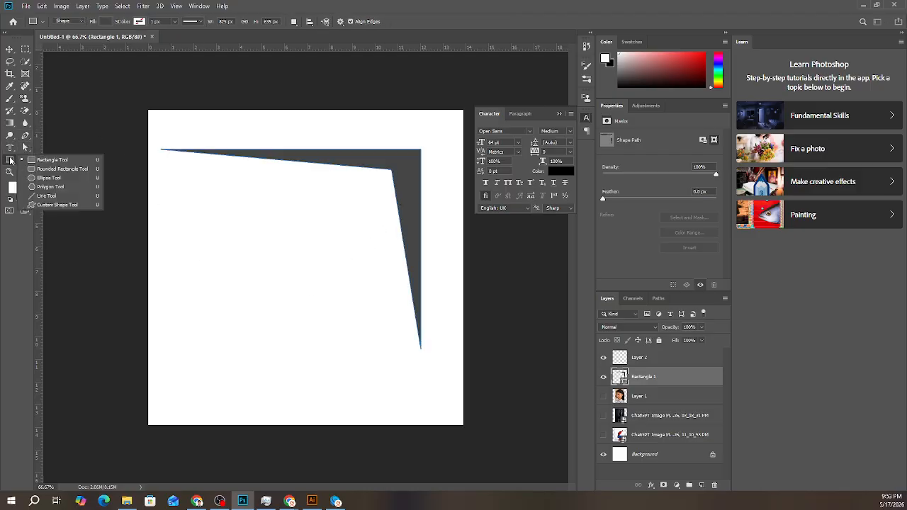
click(44, 186)
drag(184, 216, 208, 249)
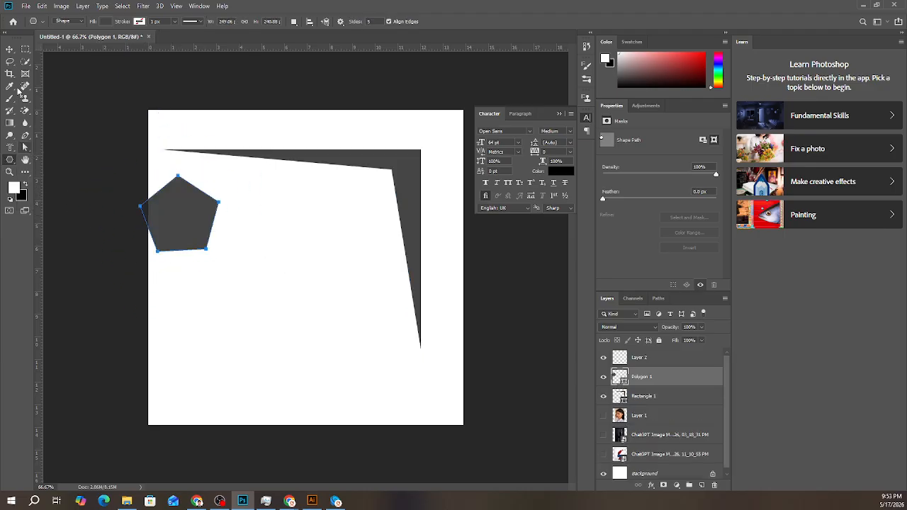
key(v)
drag(154, 219, 237, 260)
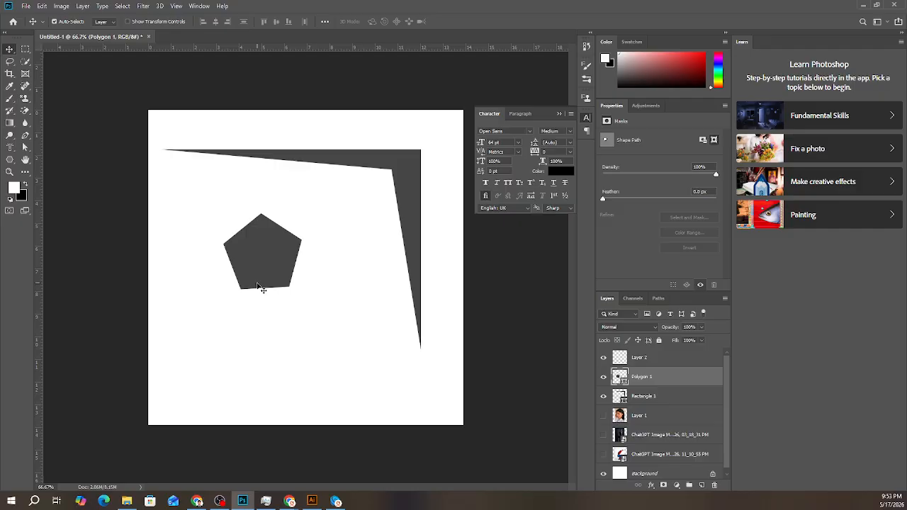
- Activate the Custom Shape tool, browse its preset shapes, and start loading an external custom shape library
click(12, 162)
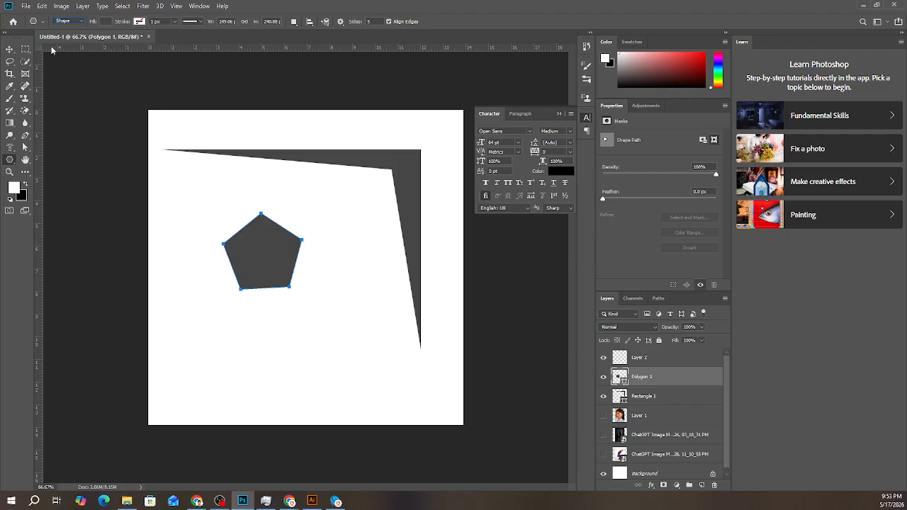
right_click(10, 160)
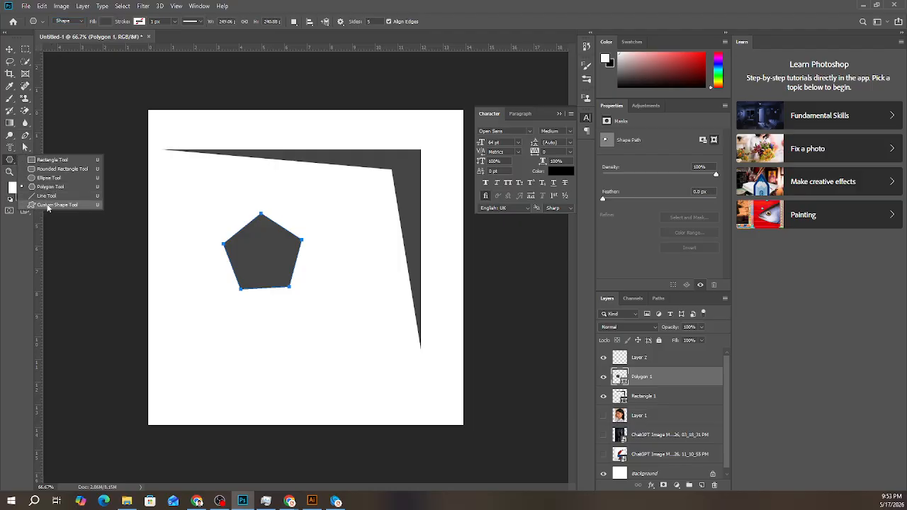
click(49, 207)
click(374, 23)
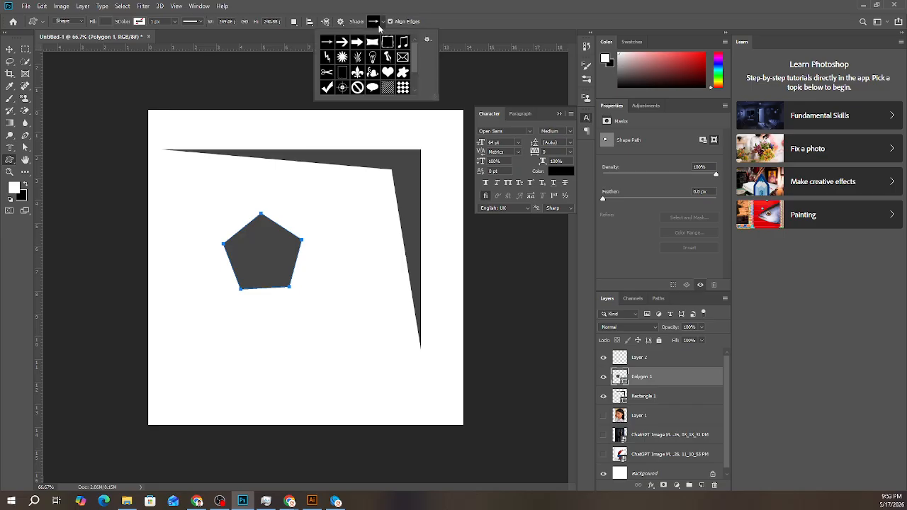
scroll(397, 79, down, 2)
scroll(397, 80, up, 2)
click(427, 43)
click(468, 148)
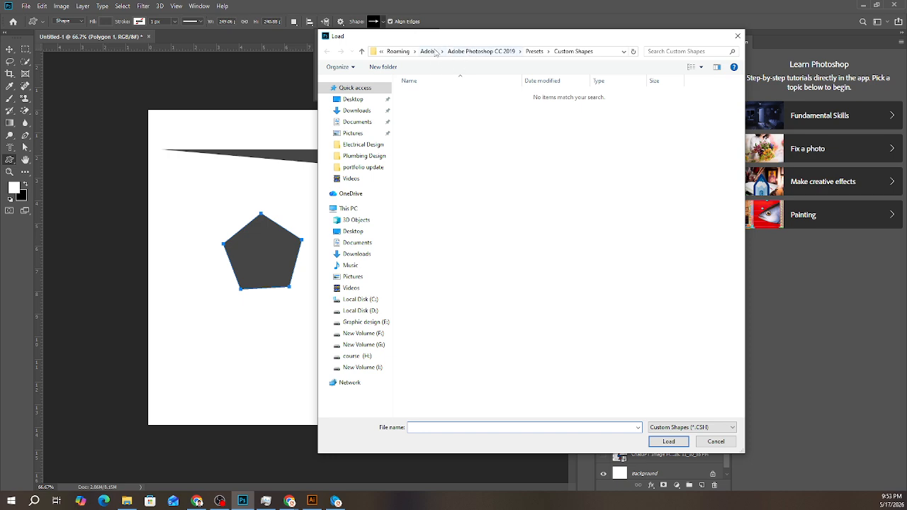
- Load "shape collection info graphic studio.csh" from the 2500+ Shape Collection folder in drive H's class tutorial training material as custom shapes
click(362, 367)
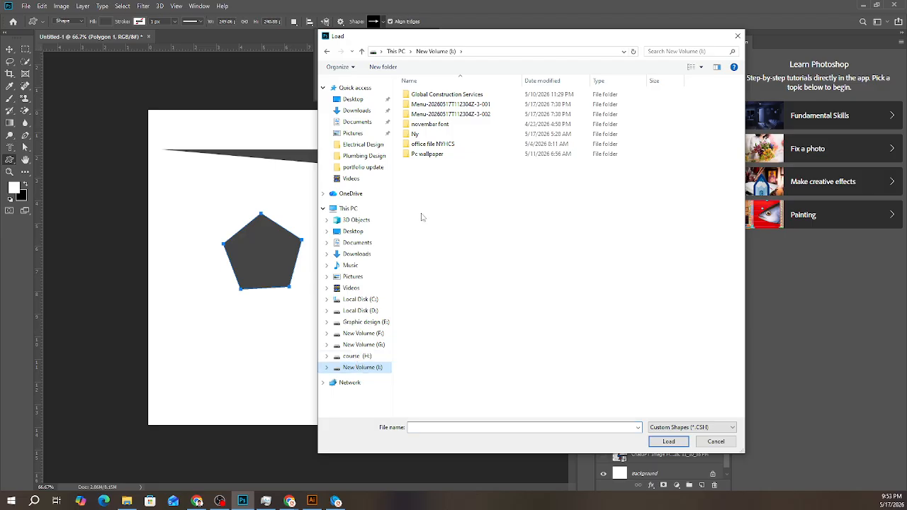
click(357, 357)
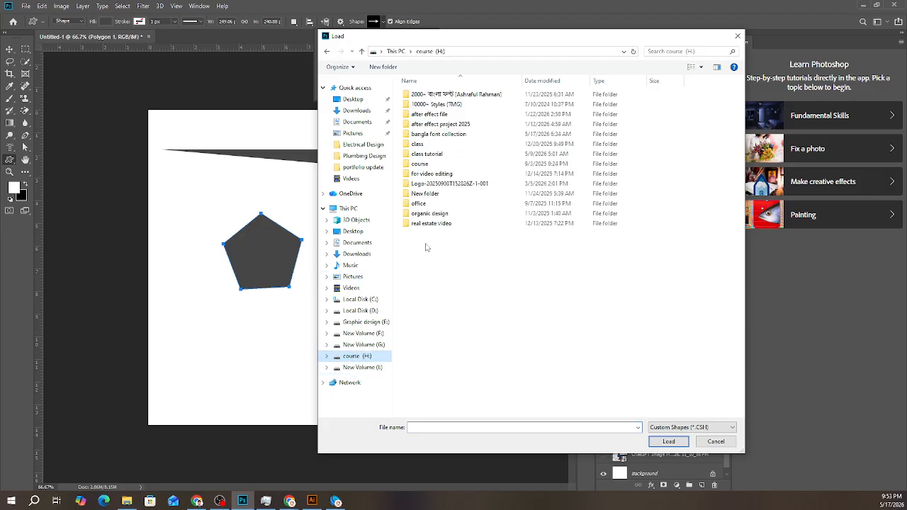
click(435, 158)
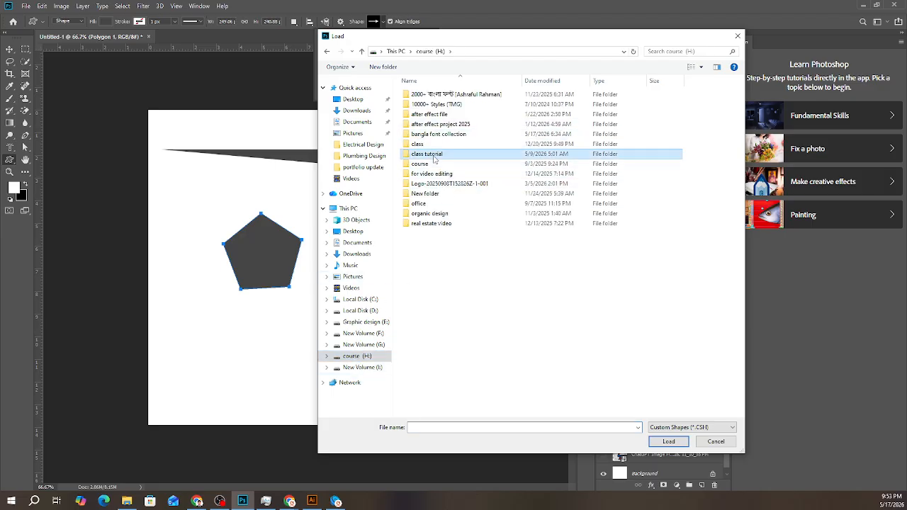
double_click(434, 157)
double_click(440, 145)
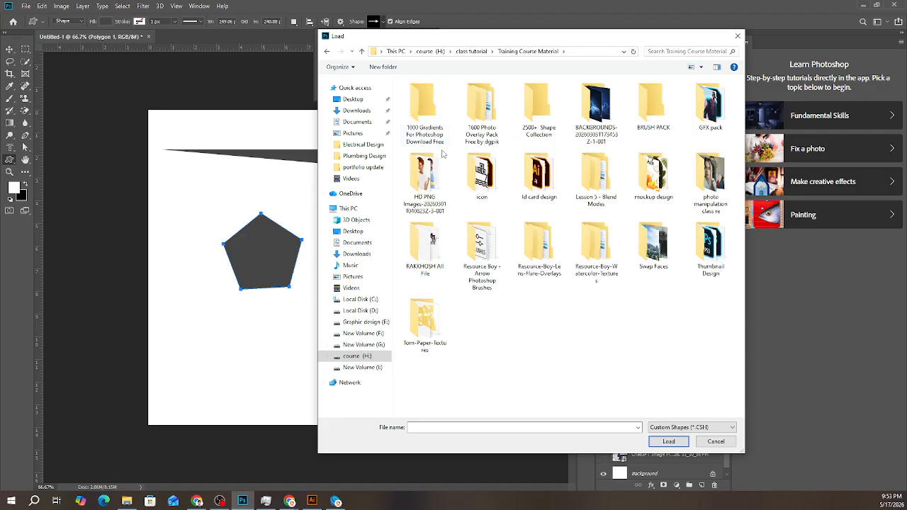
double_click(539, 113)
double_click(420, 97)
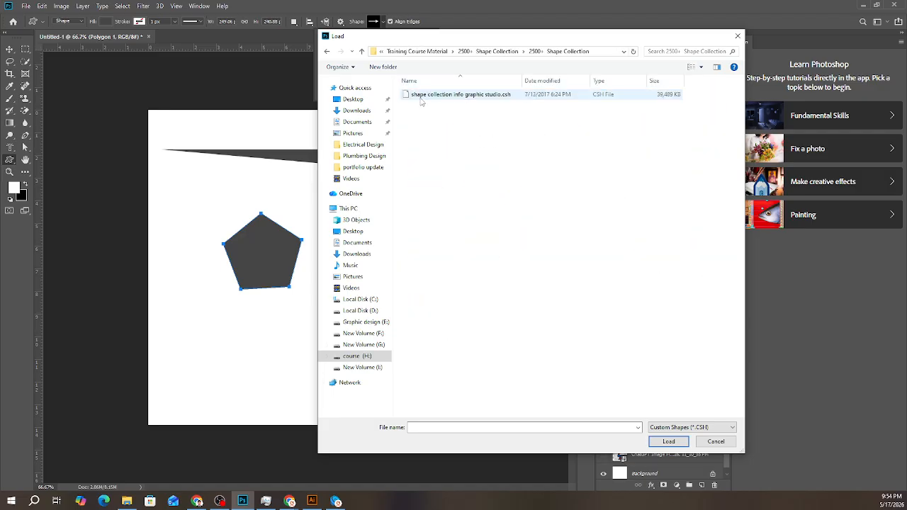
click(421, 97)
click(669, 441)
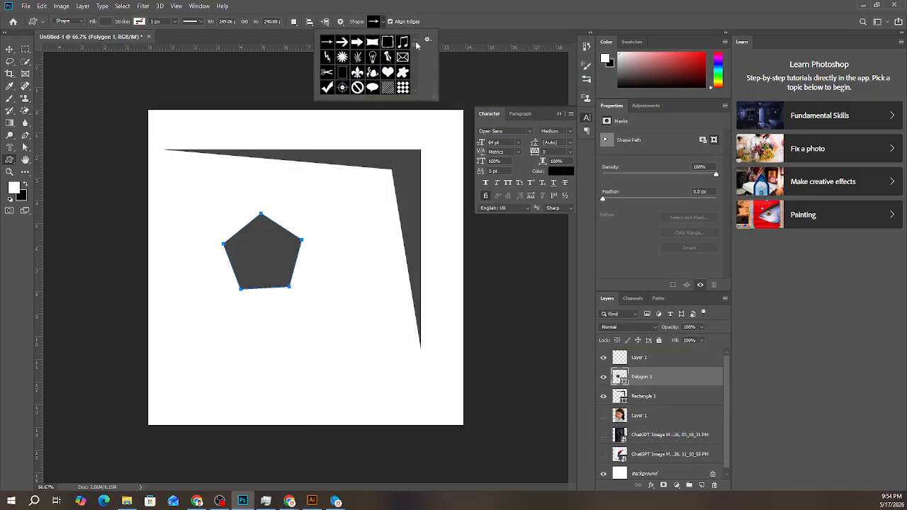
- Choose the solid five-pointed star from the custom shapes and add a small one below the pentagon on the same shape layer
drag(417, 50, 416, 53)
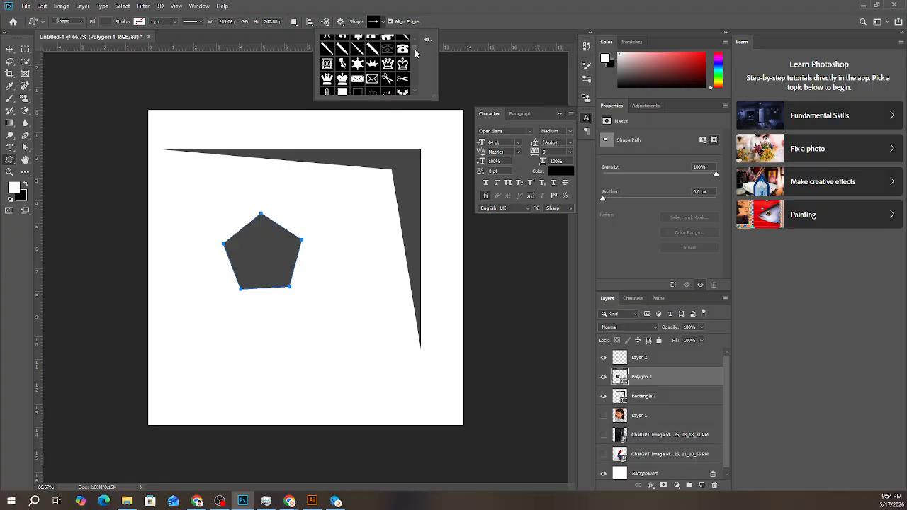
scroll(354, 79, down, 5)
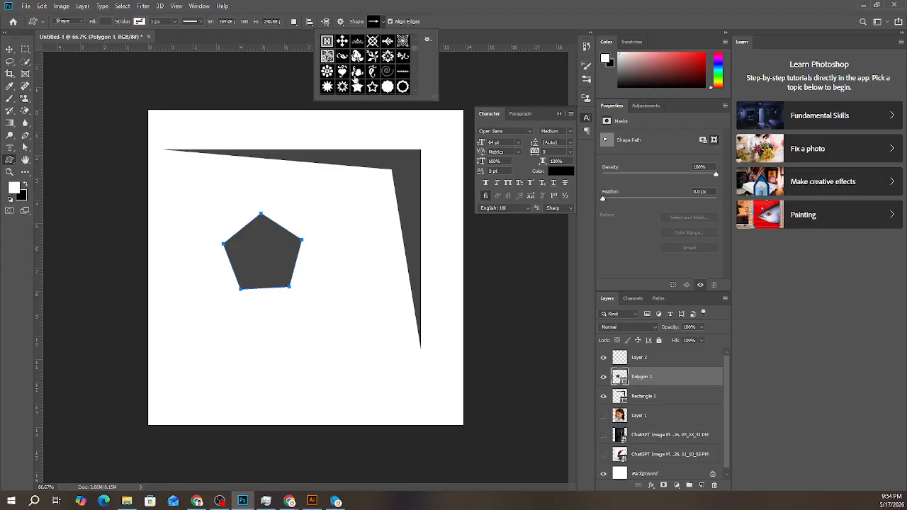
scroll(355, 80, down, 2)
click(357, 71)
click(357, 56)
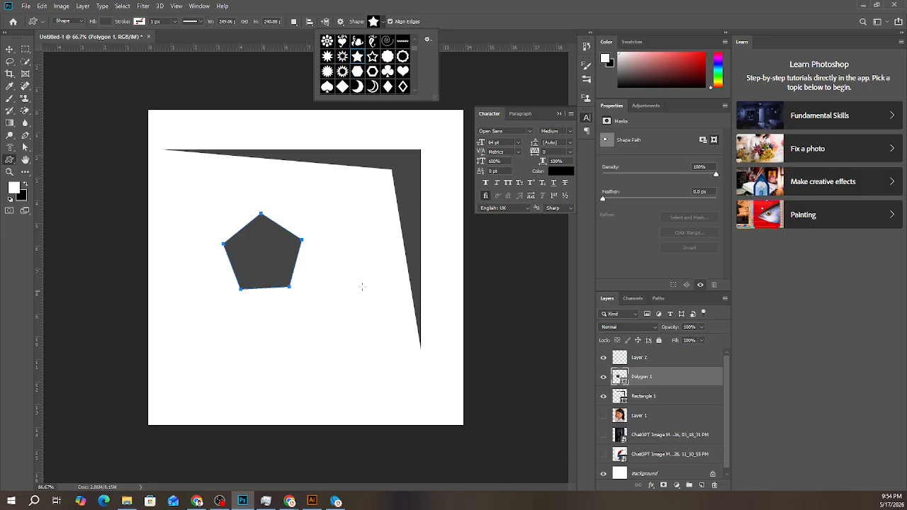
drag(358, 250, 391, 363)
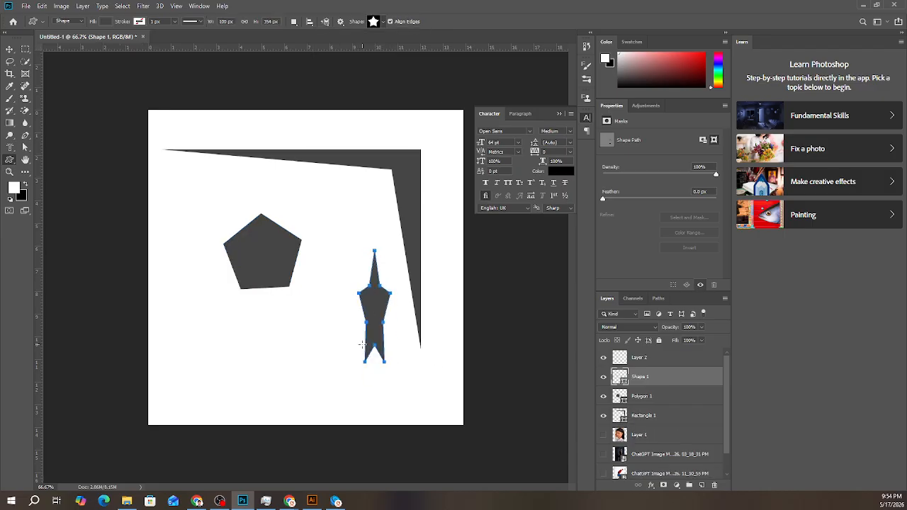
key(ctrl+z)
drag(240, 344, 298, 386)
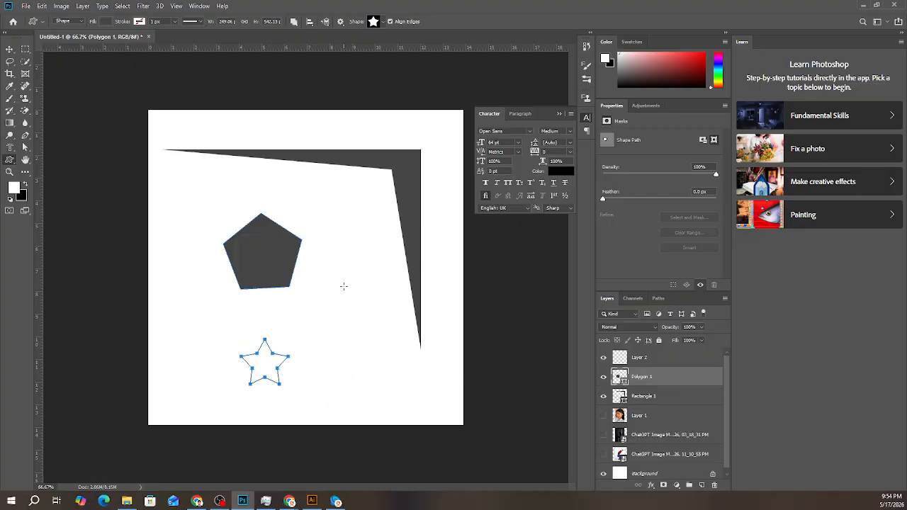
- Try drawing a stretched star about 142 by 316 px beside the small one, undo it, and cancel creating a custom shape by size
drag(344, 276, 390, 376)
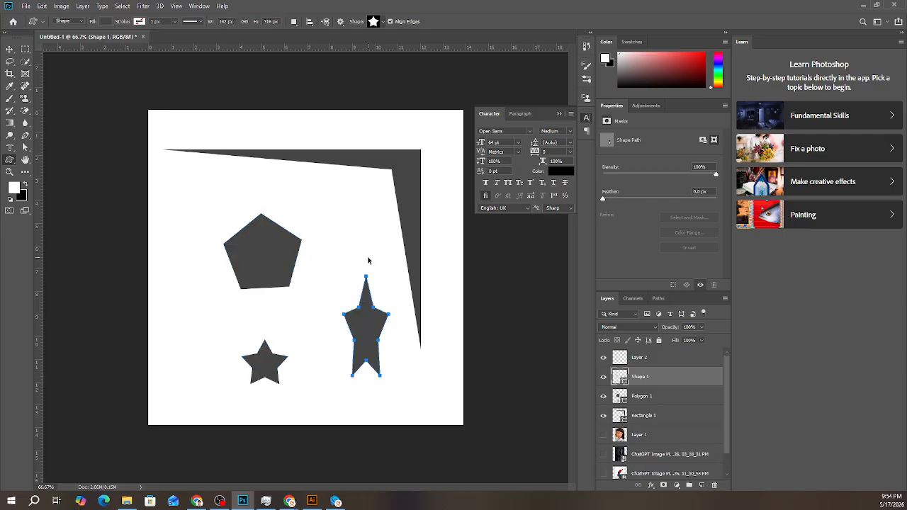
key(ctrl+z)
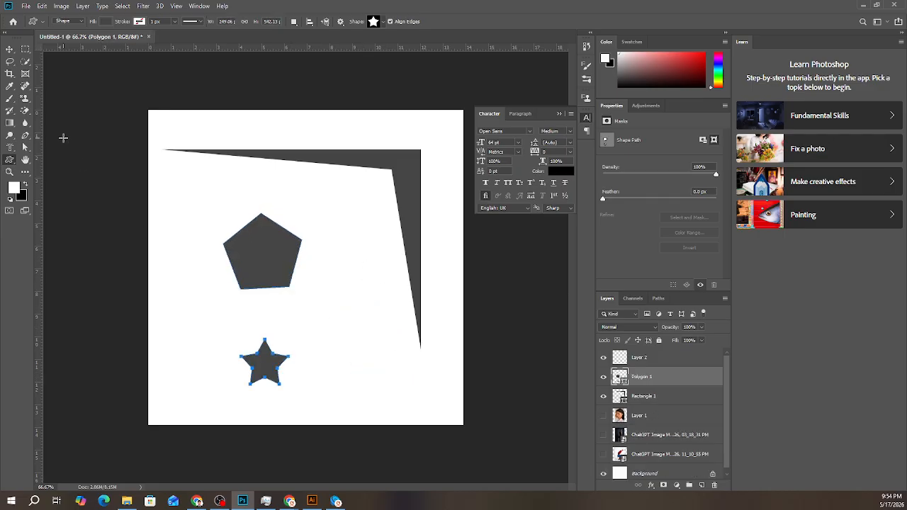
click(449, 210)
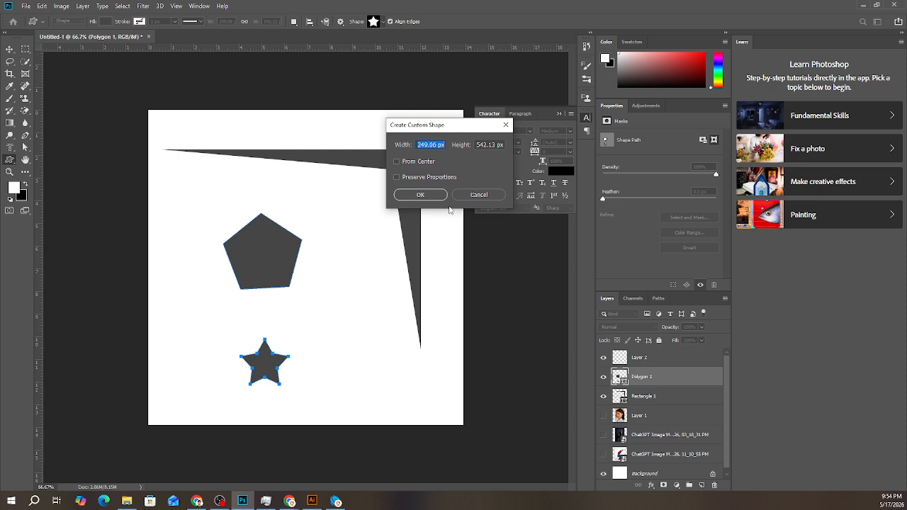
click(475, 195)
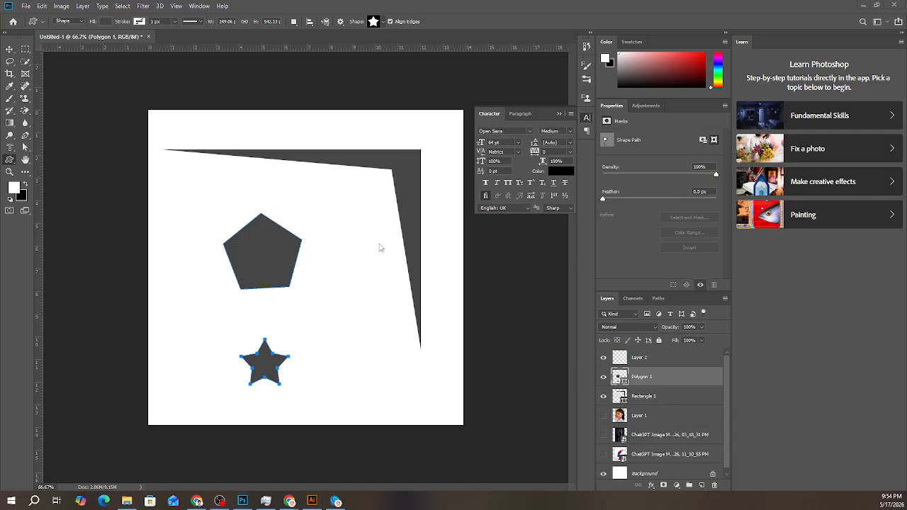
- Browse the remaining loaded custom shapes down to the end of the list
click(381, 23)
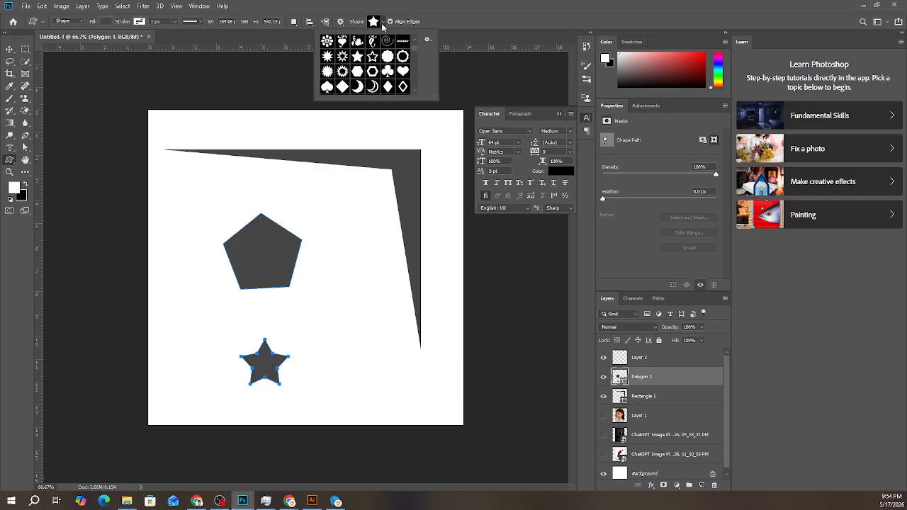
drag(416, 53, 414, 111)
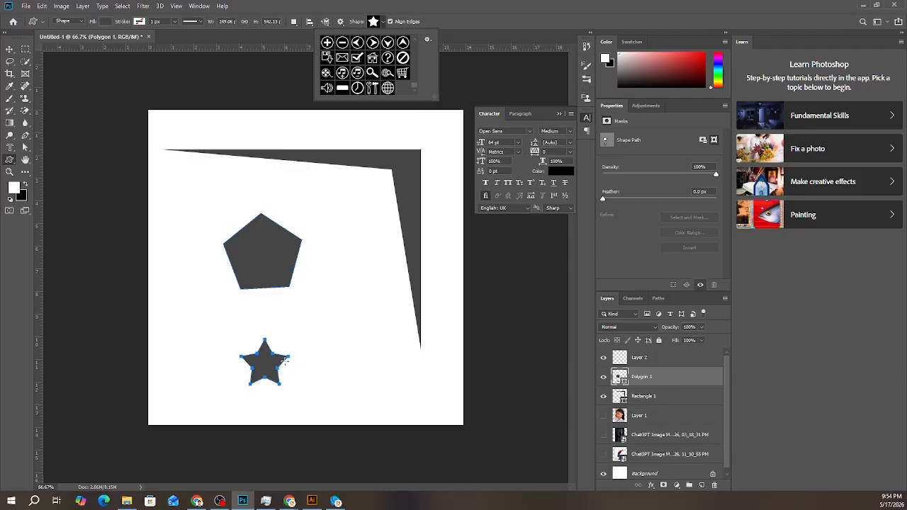
- Activate the Move tool and select the Polygon 1 and Rectangle 1 layers together from the canvas
click(9, 48)
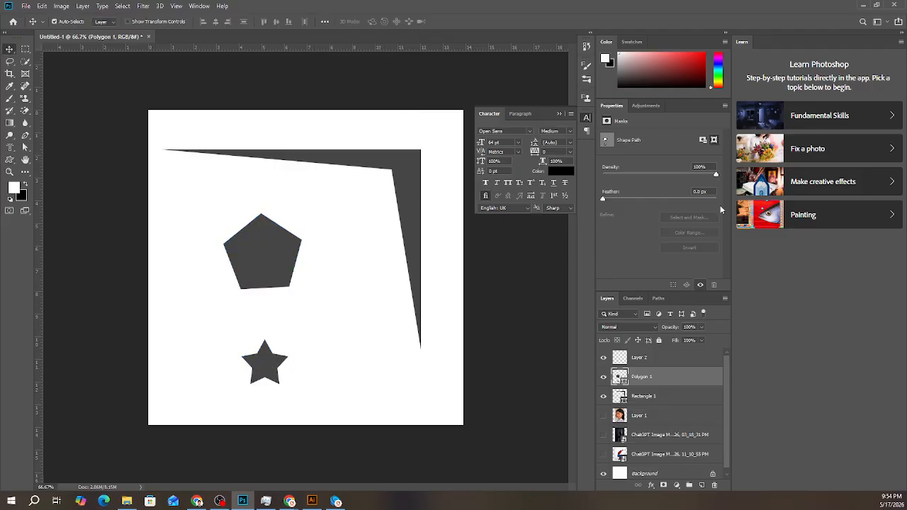
click(201, 6)
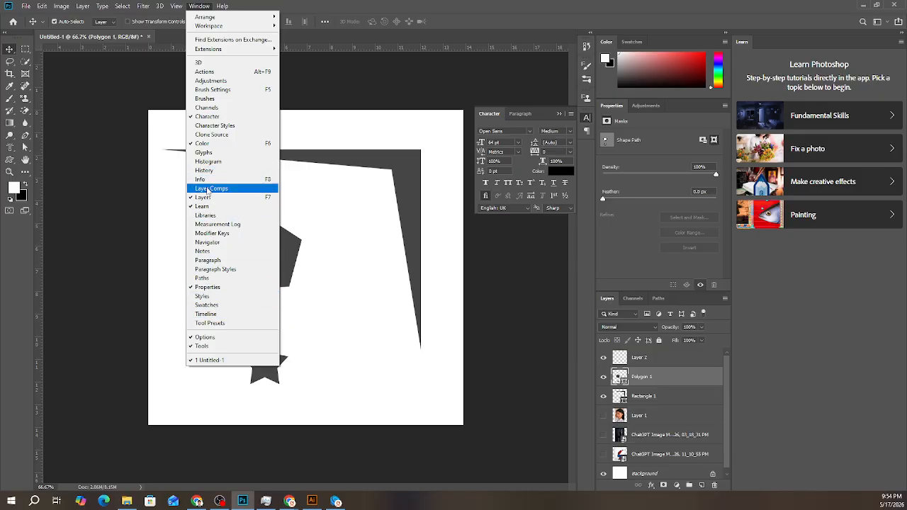
click(283, 3)
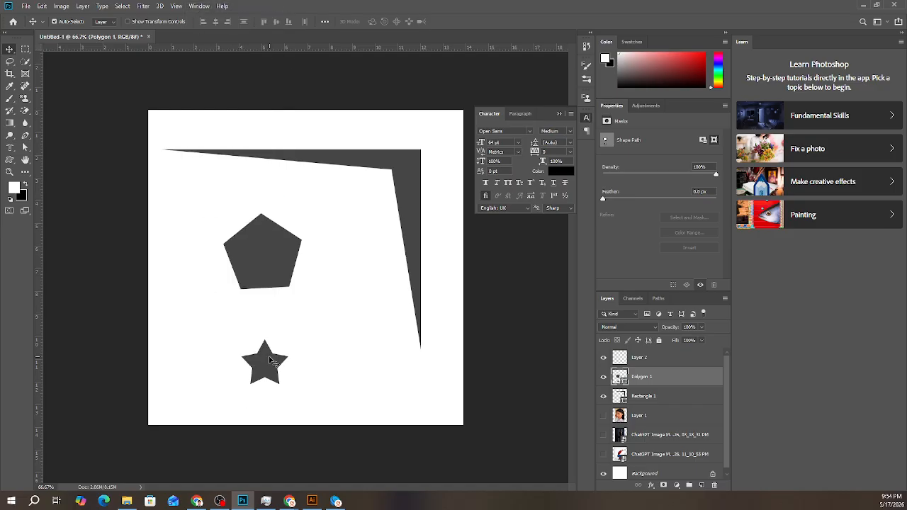
drag(229, 327, 316, 401)
right_click(271, 380)
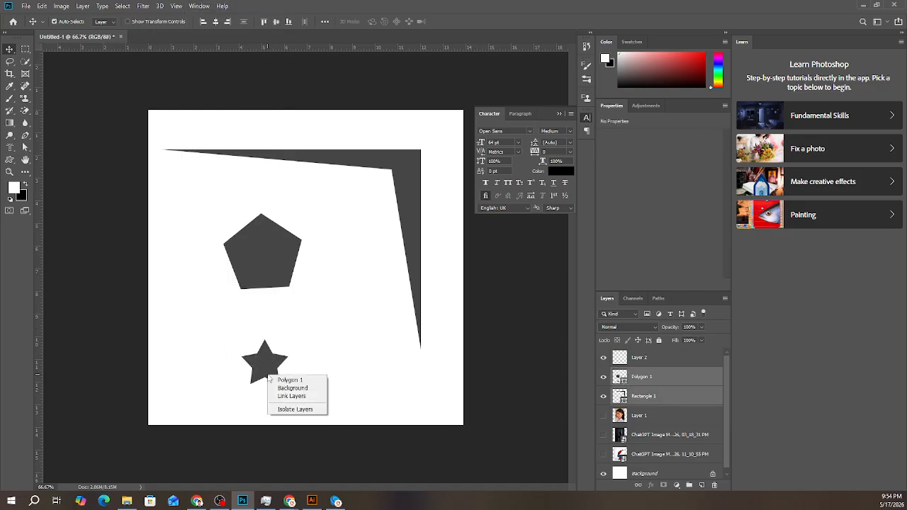
- Examine the Clone Source and Brush Settings panels, and expand the General Brushes group
click(589, 98)
click(589, 99)
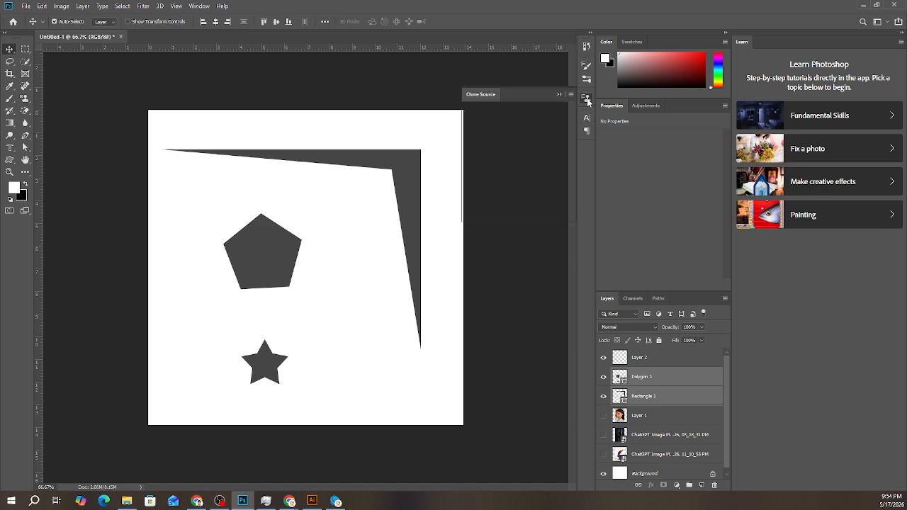
click(587, 80)
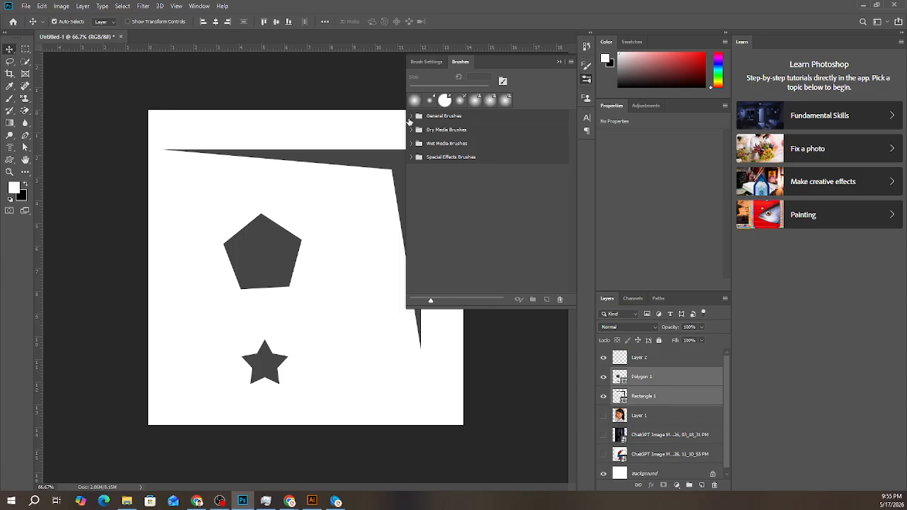
click(411, 116)
click(587, 64)
click(586, 49)
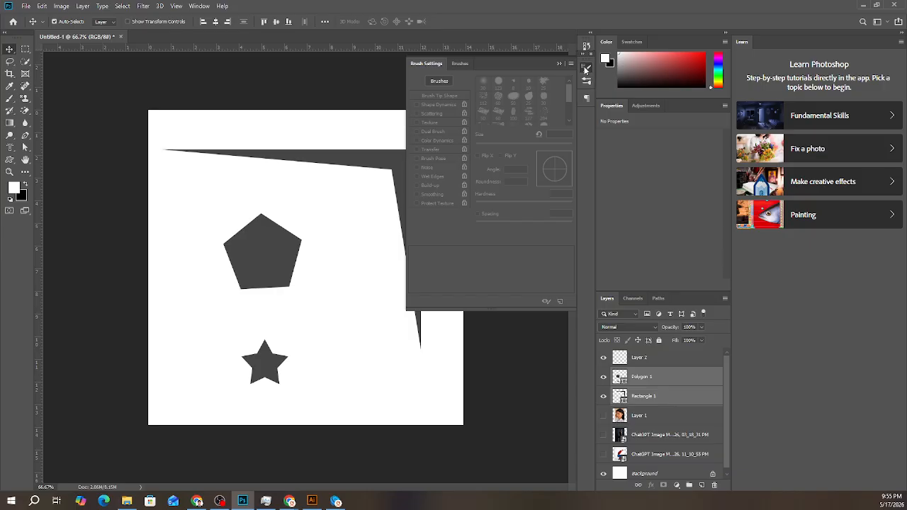
click(585, 63)
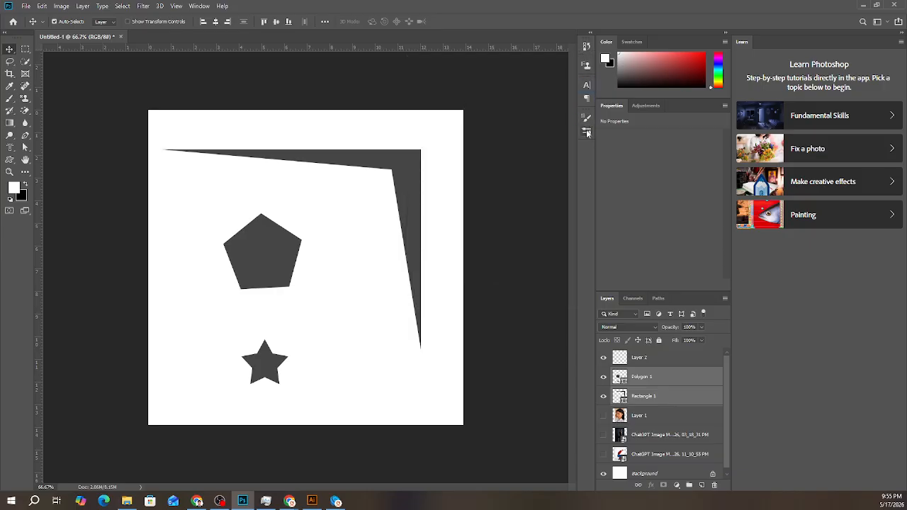
- Display the Brushes panel and check the Brush Settings grouped with it
click(199, 5)
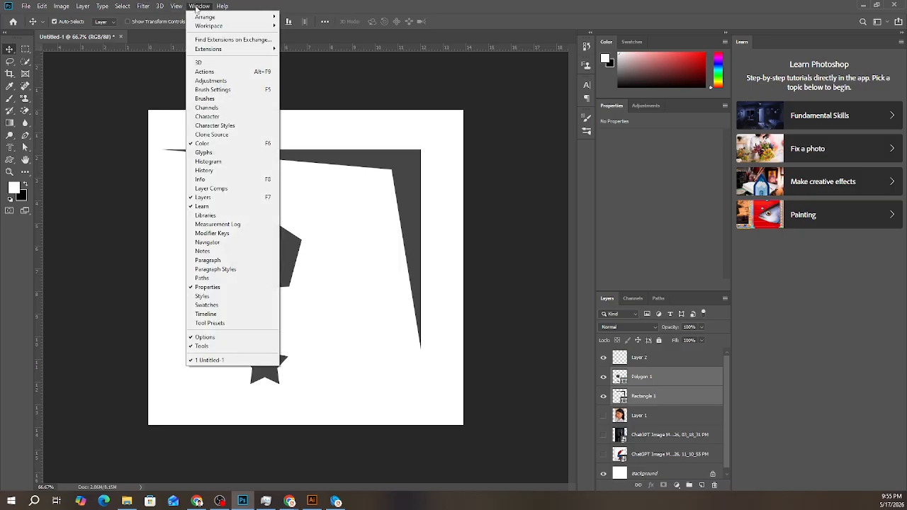
click(209, 98)
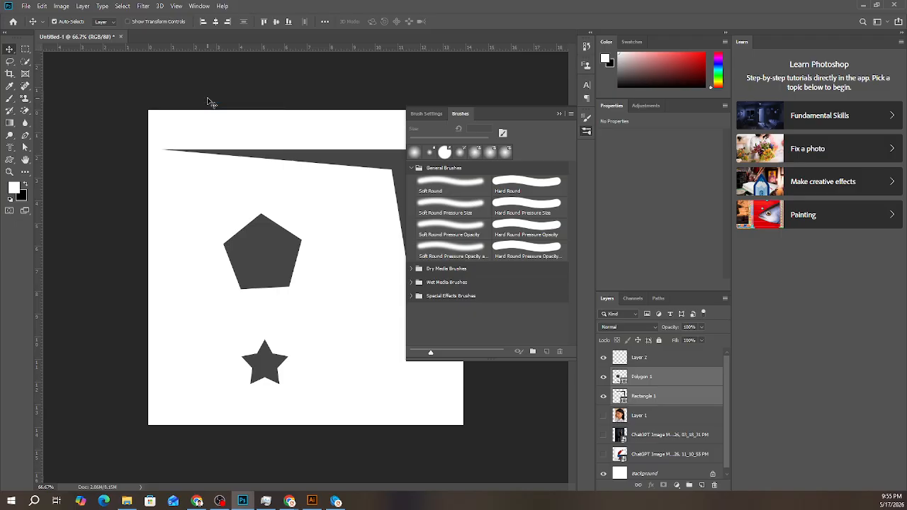
click(428, 114)
click(460, 114)
- Display the Styles panel, checking the neighbouring Adjustments and Properties before returning to the styles
click(200, 6)
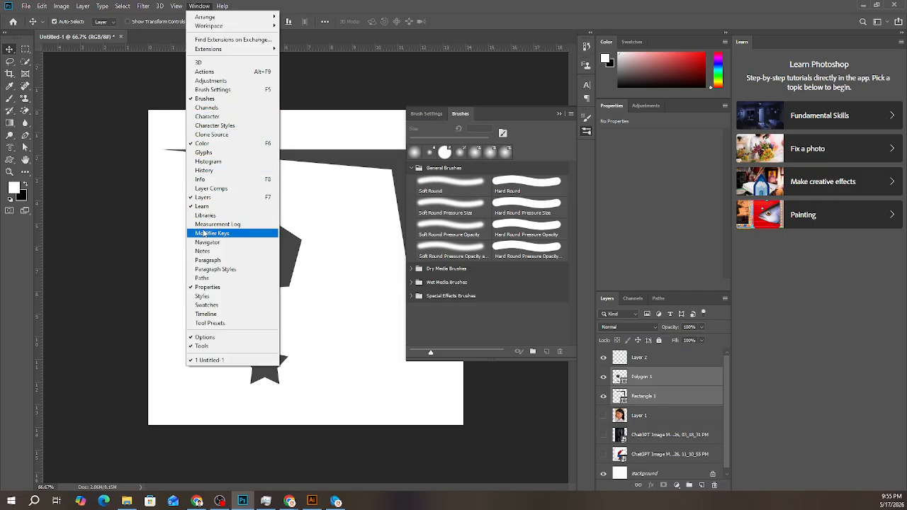
click(210, 296)
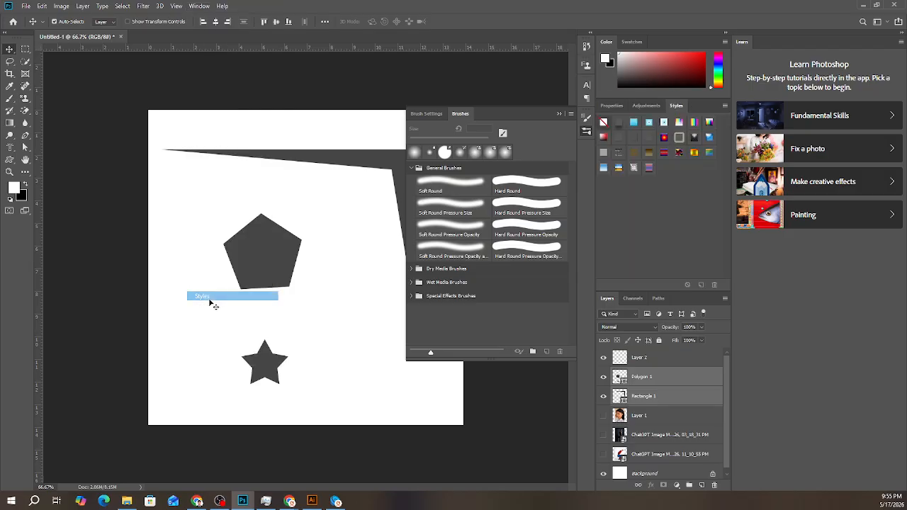
click(646, 106)
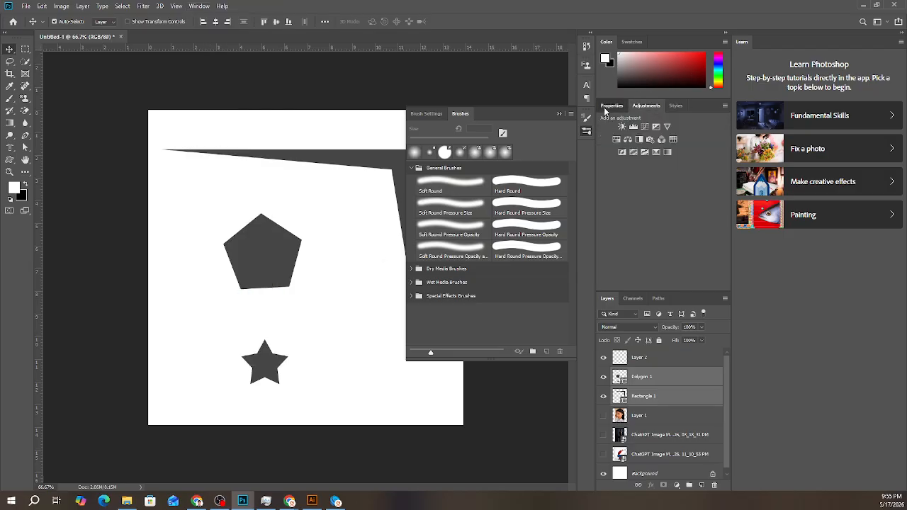
click(612, 105)
click(677, 105)
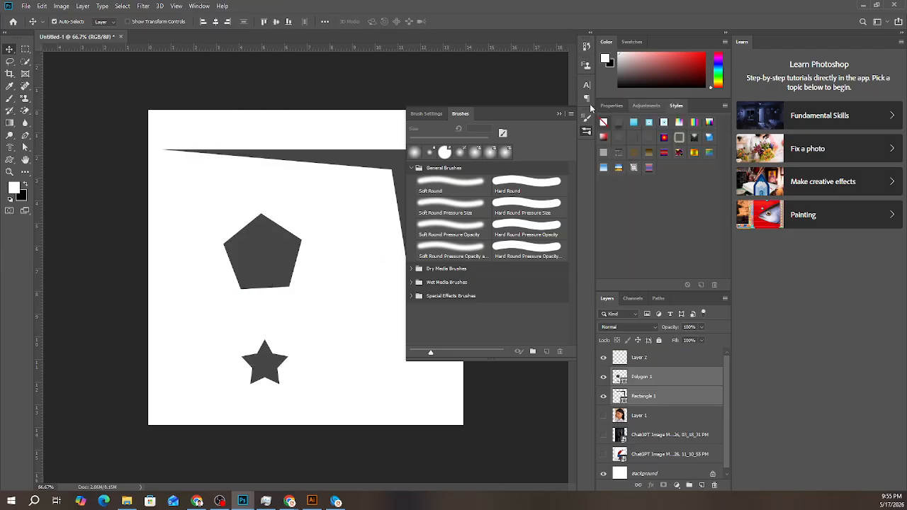
- Display the Swatches and Tool Presets panels
click(199, 5)
click(207, 305)
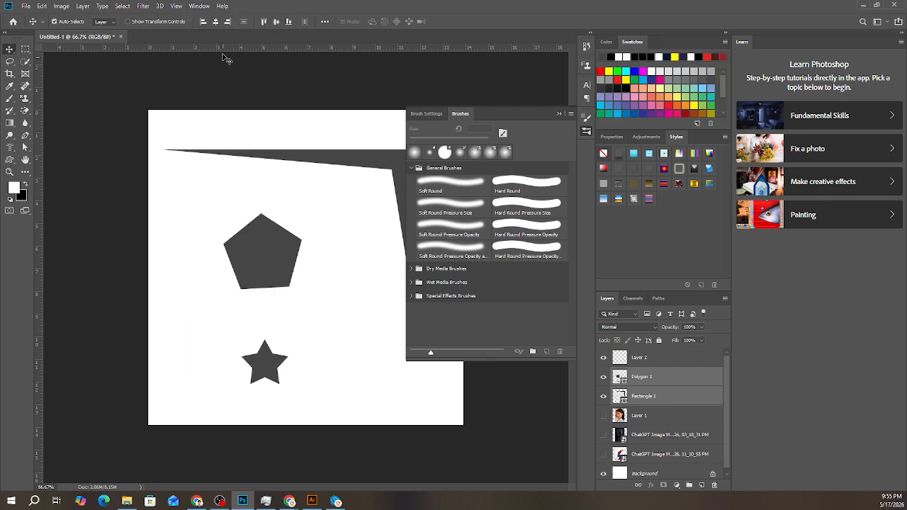
click(200, 5)
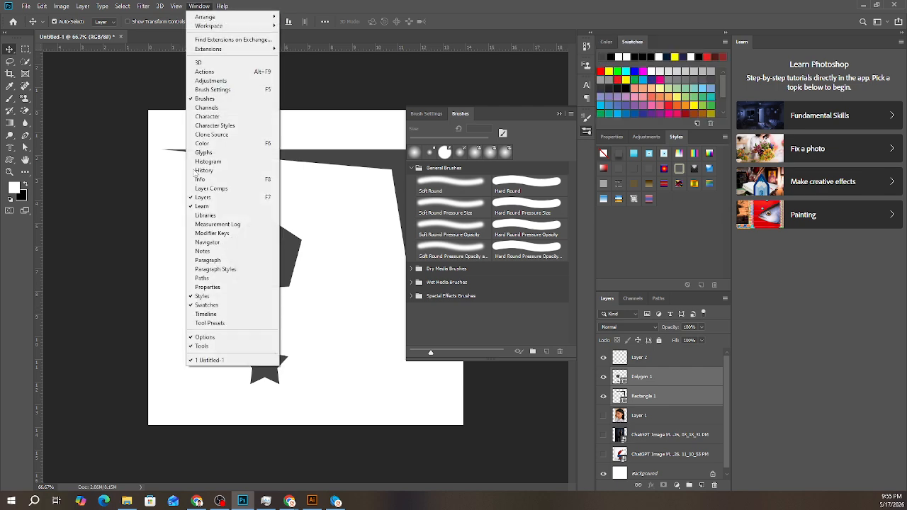
click(206, 323)
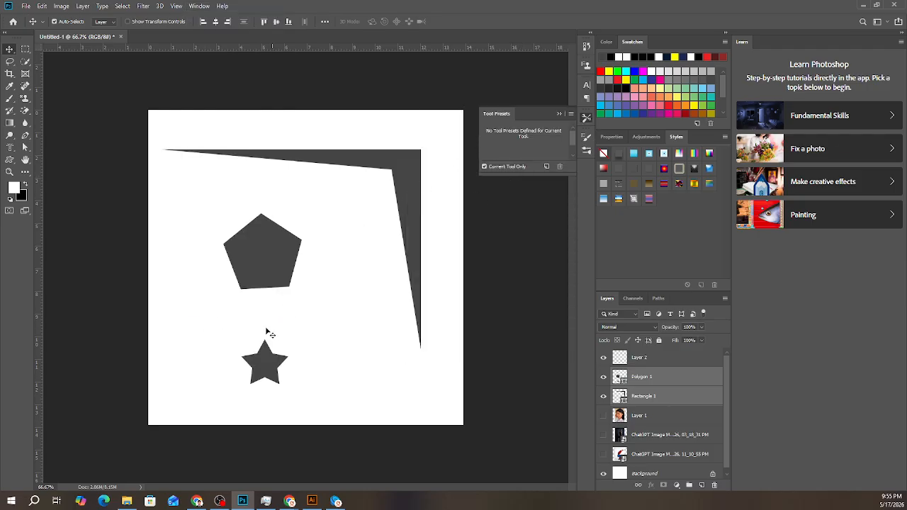
- Copy the shape attributes of the Polygon 1 layer
click(666, 383)
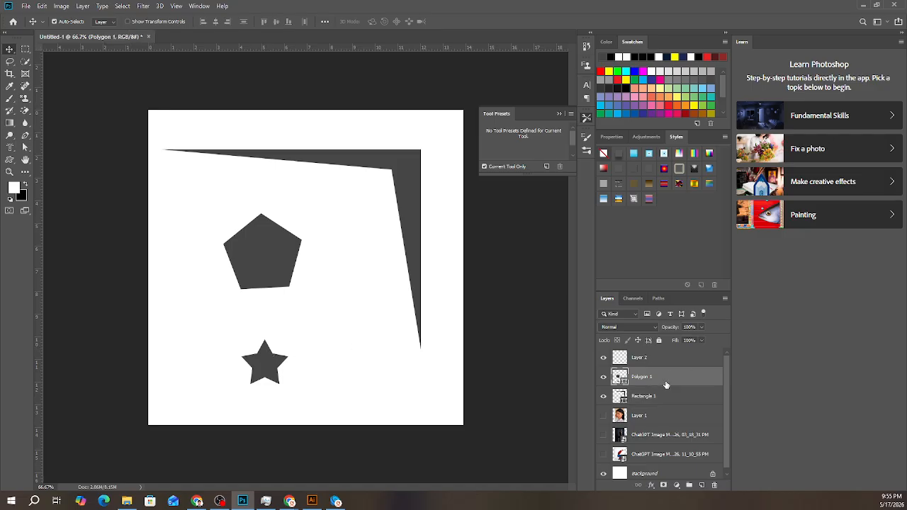
right_click(644, 378)
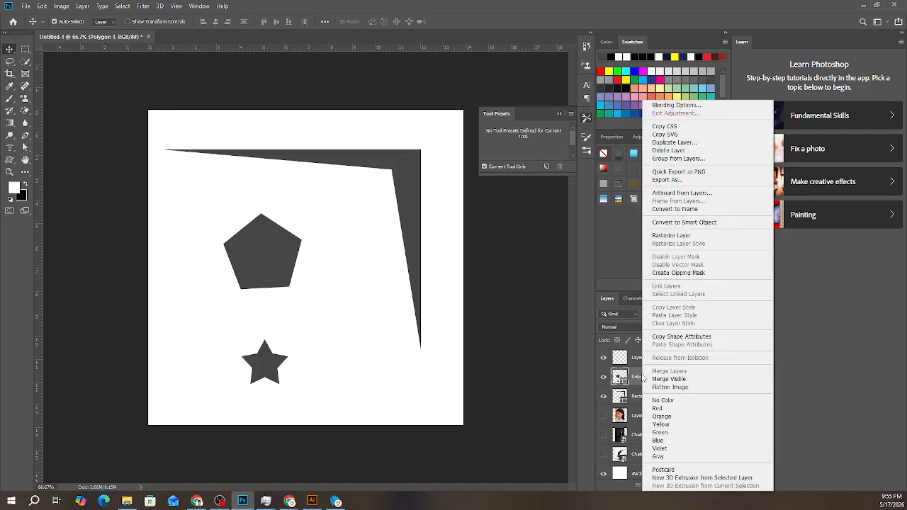
click(670, 338)
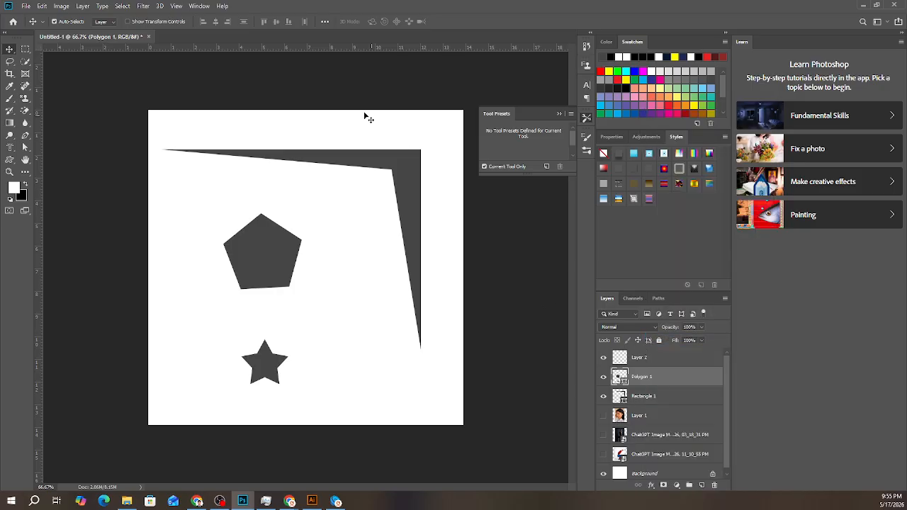
- Draw a star of about 139 by 134 px with the Custom Shape tool, beside the existing star below the pentagon
click(178, 6)
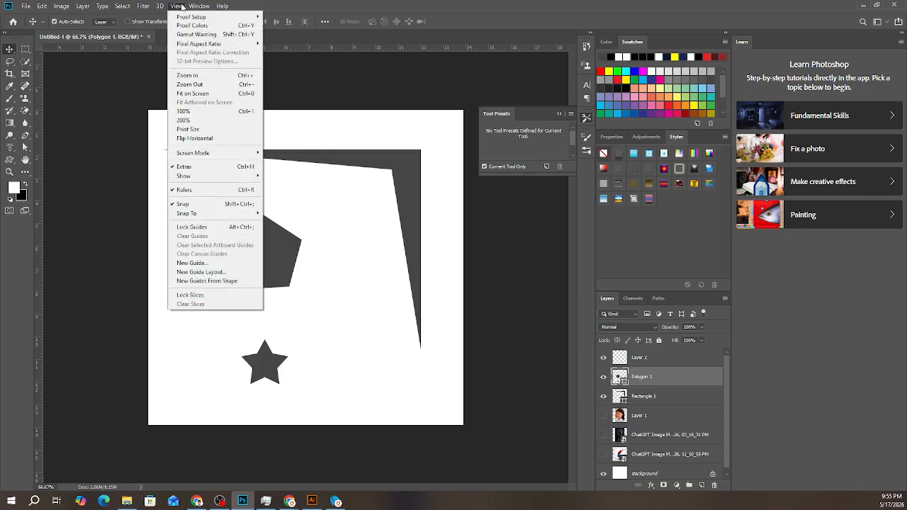
click(24, 161)
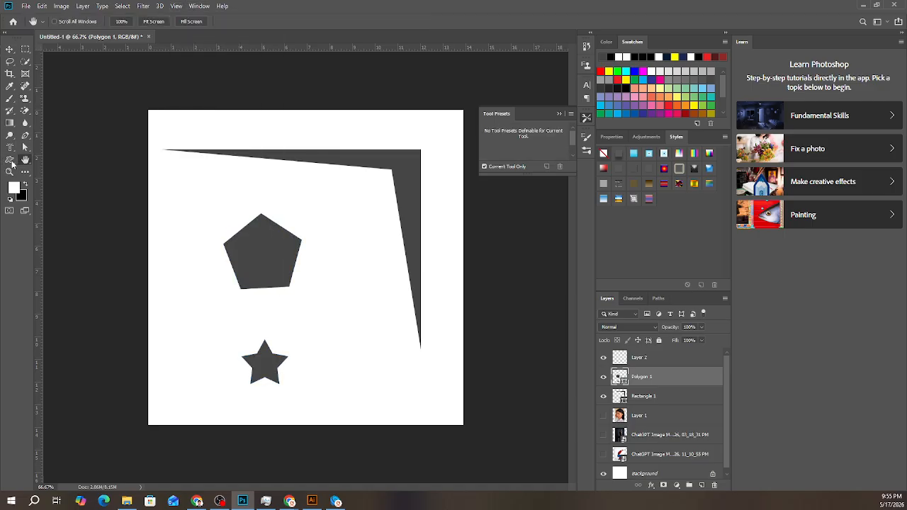
click(10, 161)
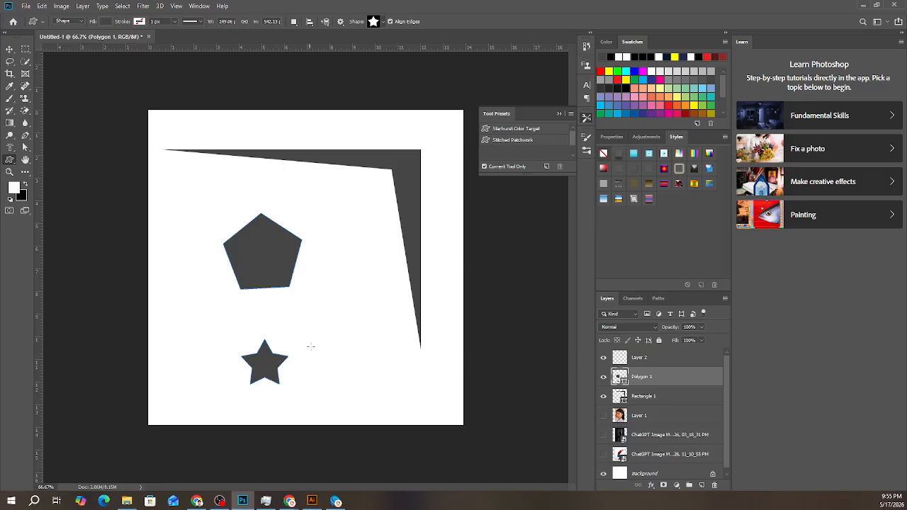
drag(314, 340, 361, 385)
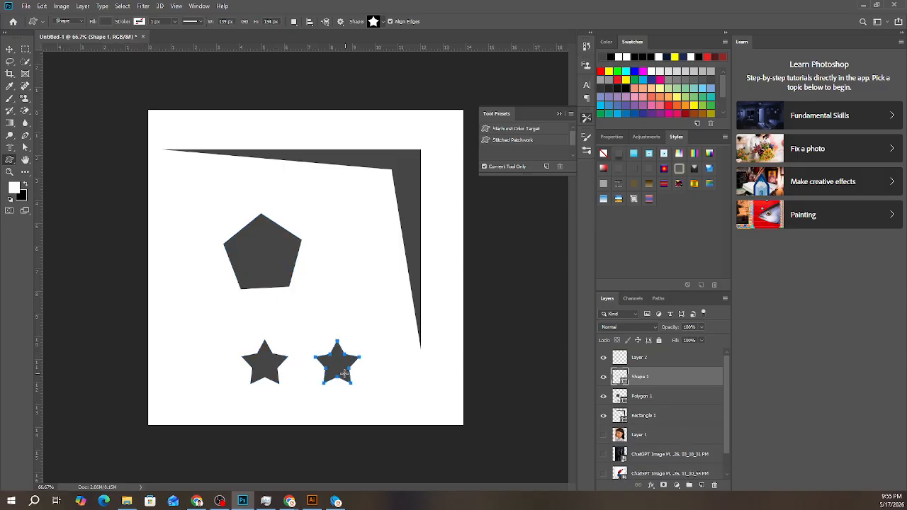
- Create another custom star of 139 by 134 px overlapping the newly drawn star
right_click(335, 358)
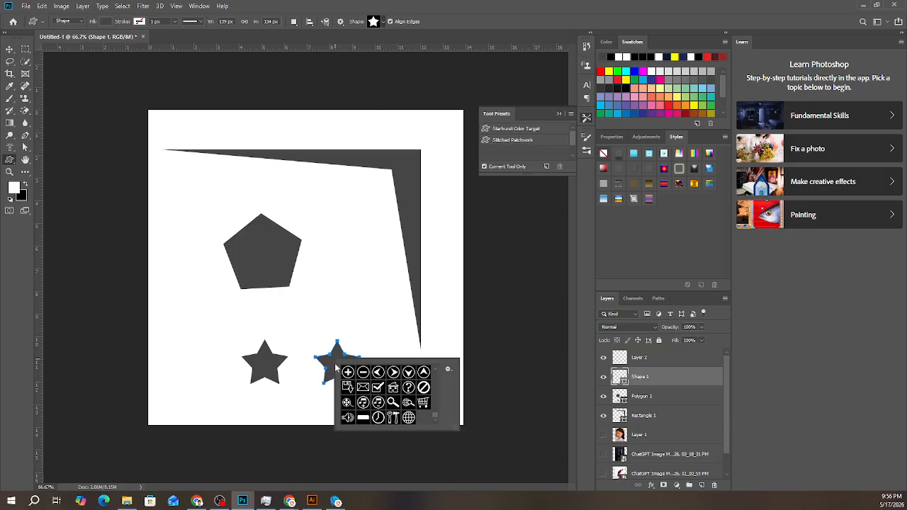
click(334, 363)
click(332, 360)
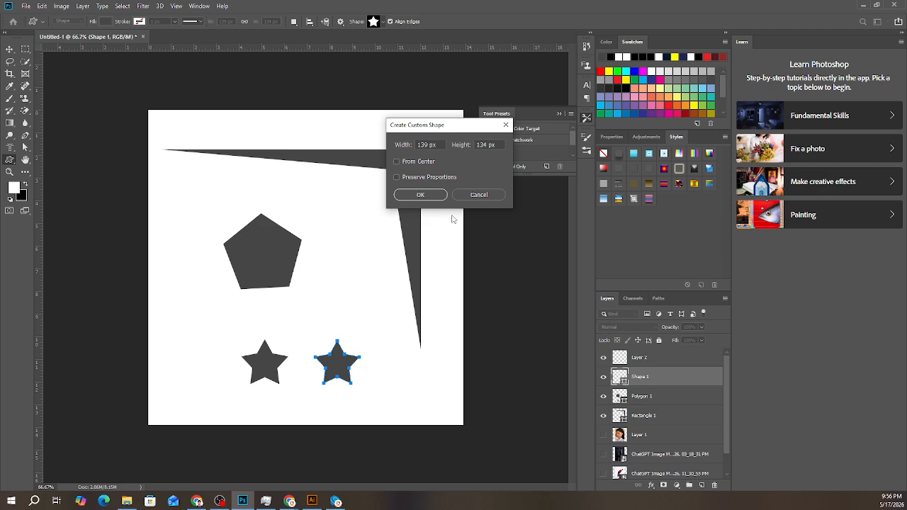
click(439, 197)
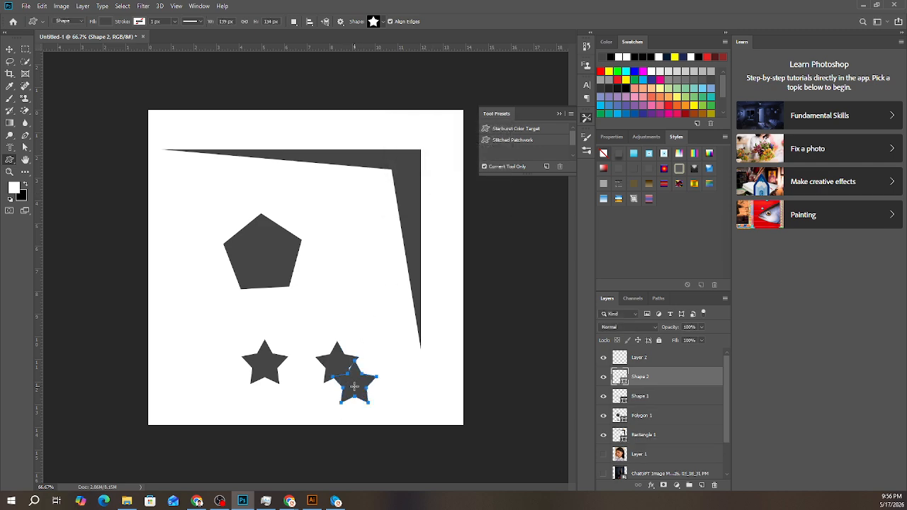
- Try the Save Shapes command for the custom shape library
right_click(355, 387)
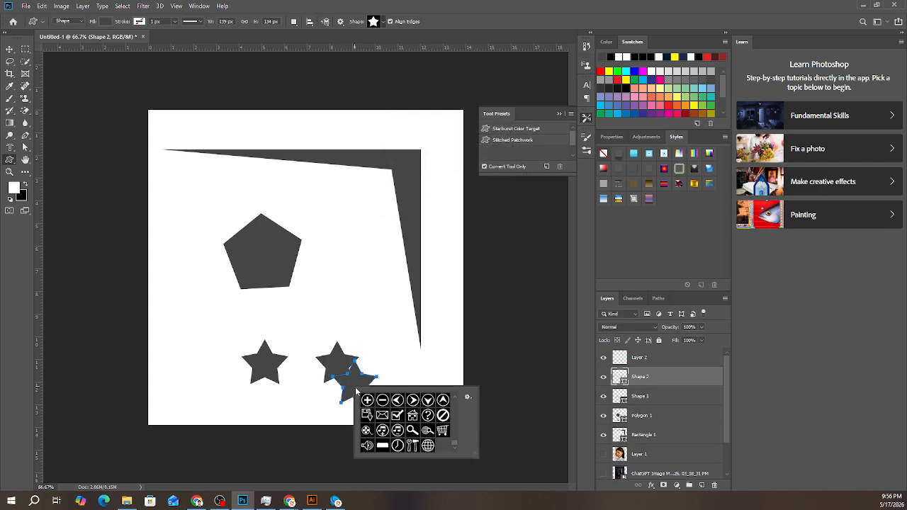
click(467, 398)
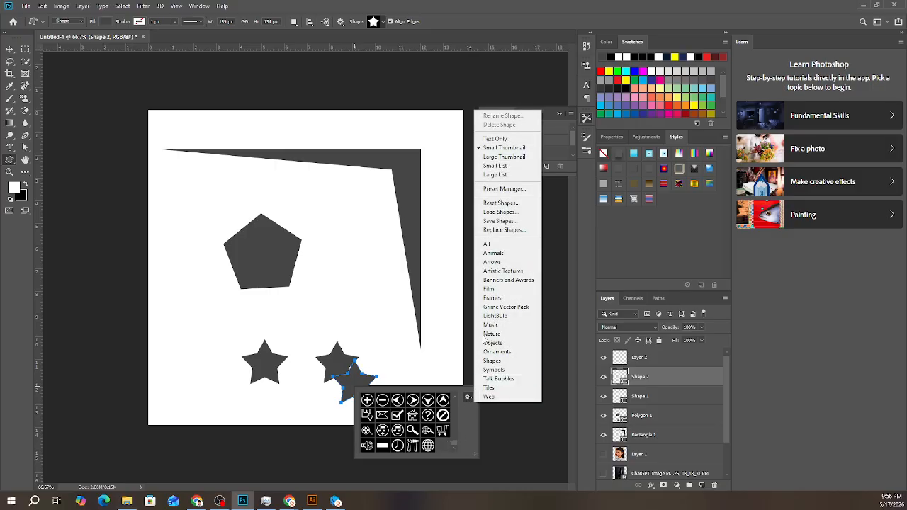
click(499, 222)
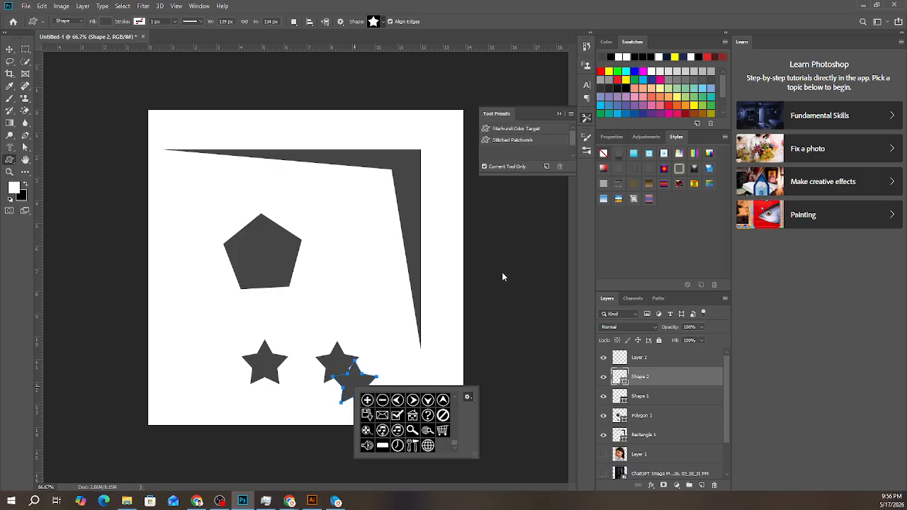
click(762, 474)
click(469, 398)
click(465, 423)
click(10, 49)
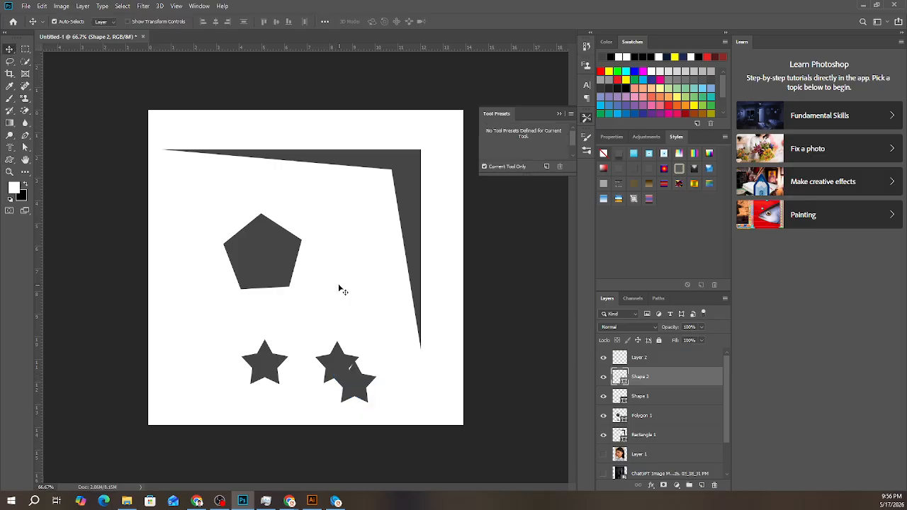
click(10, 161)
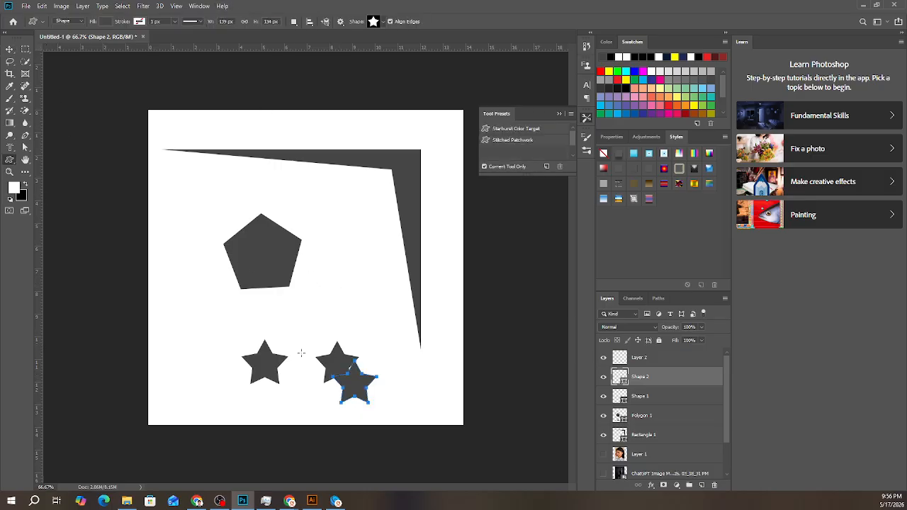
click(363, 387)
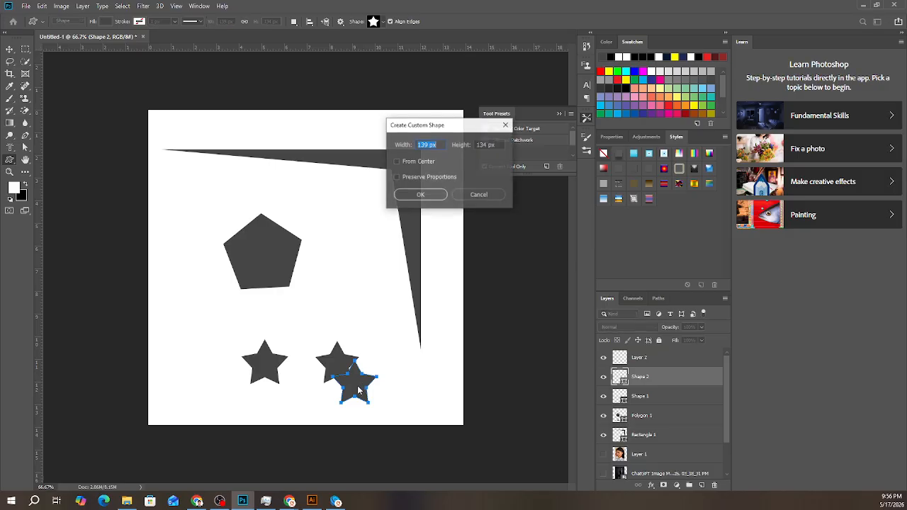
click(480, 193)
- Delete the extra star that overlaps the second one
key(v)
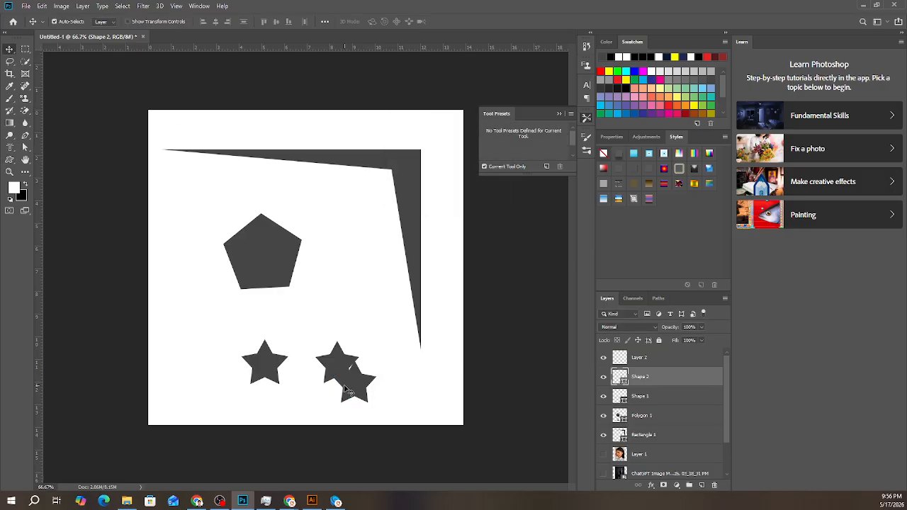
key(Delete)
right_click(337, 370)
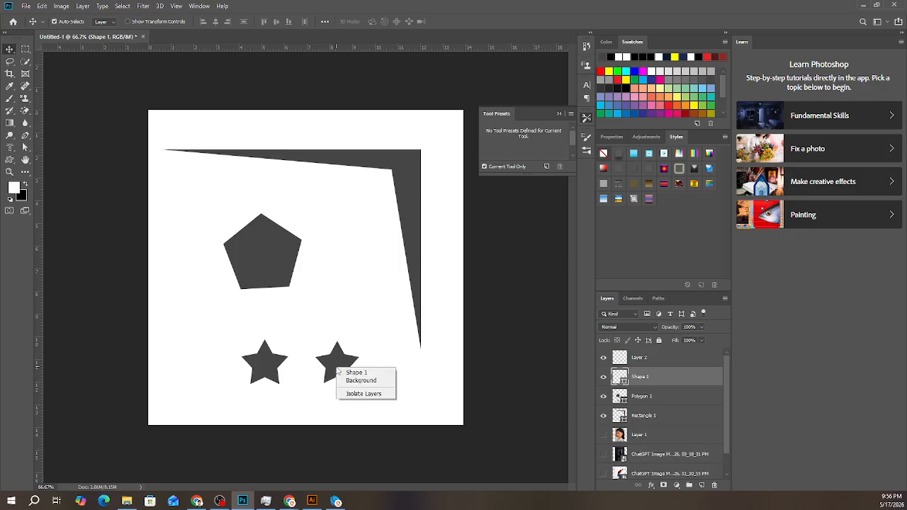
key(Escape)
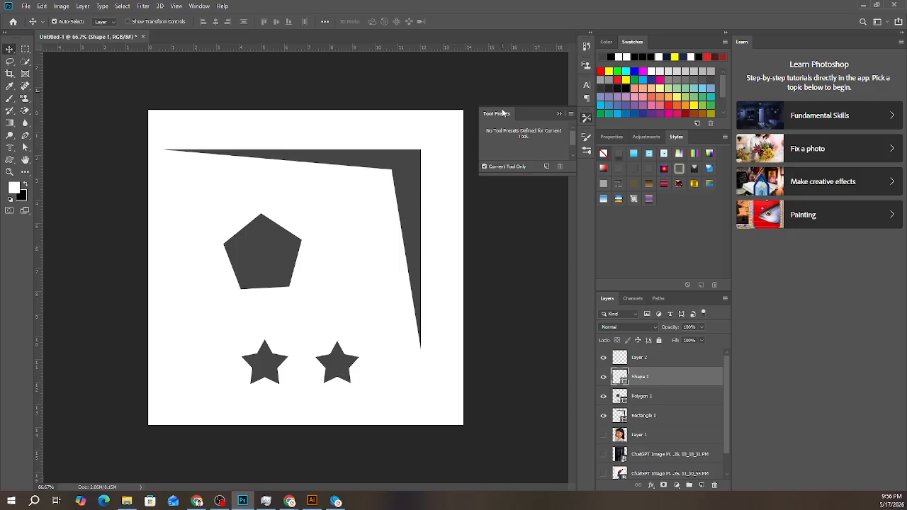
- Display the Paragraph panel, followed by the Character panel
click(587, 98)
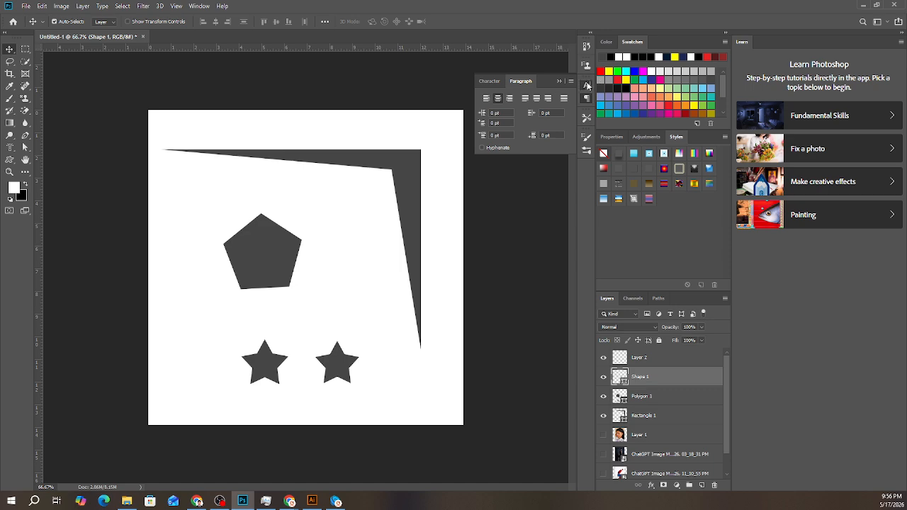
click(587, 85)
click(290, 501)
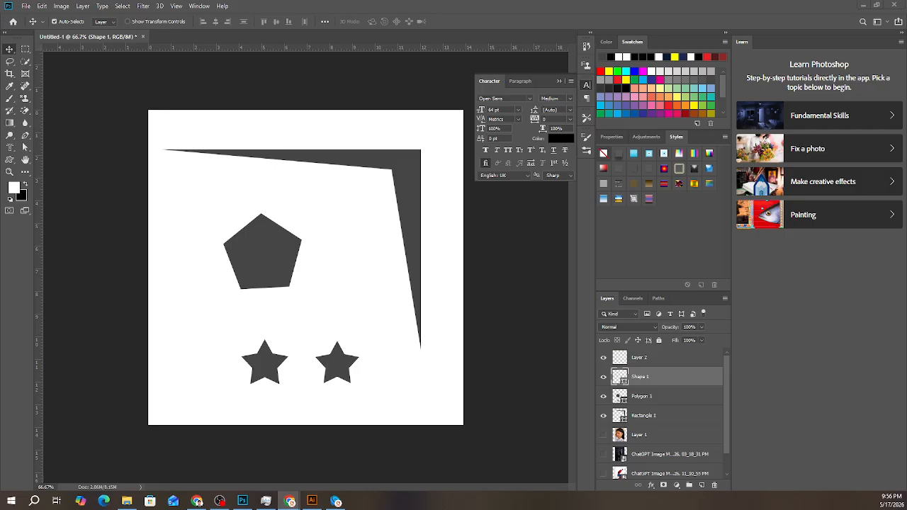
- Draw a smaller star of about 106 by 127 px with the Custom Shape tool near the canvas's lower-right corner
click(9, 162)
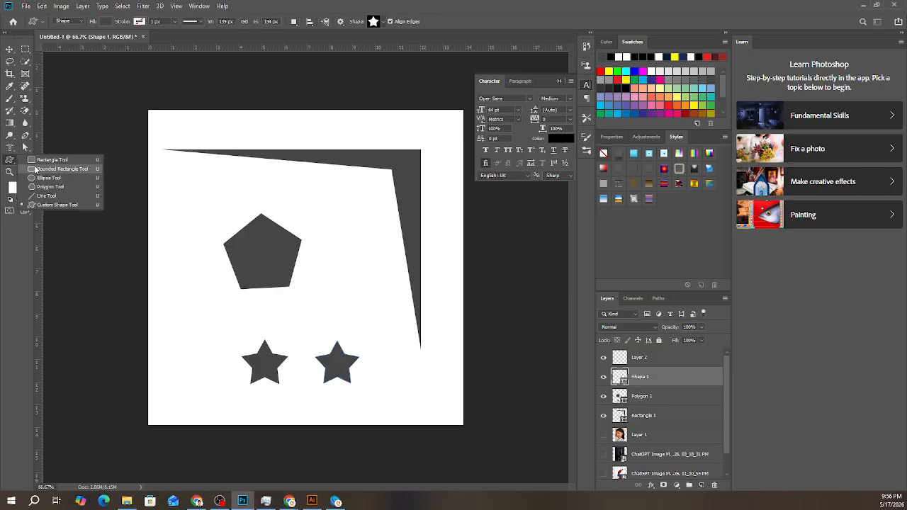
click(40, 205)
drag(391, 367, 426, 409)
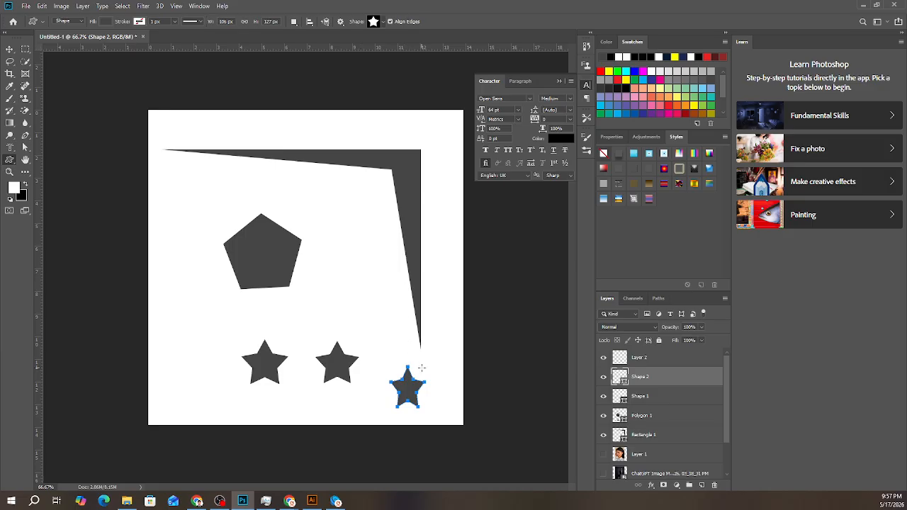
- Check the available custom shapes for the drawn star
right_click(408, 383)
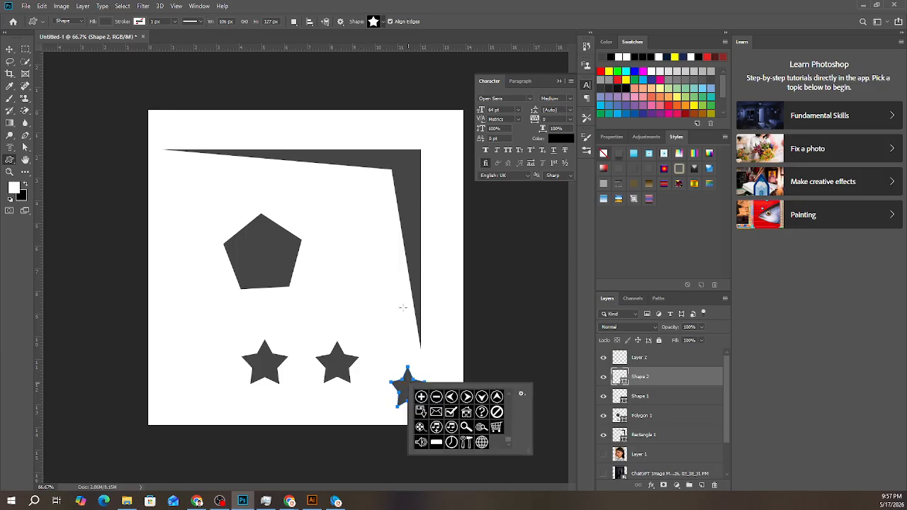
click(382, 22)
click(382, 22)
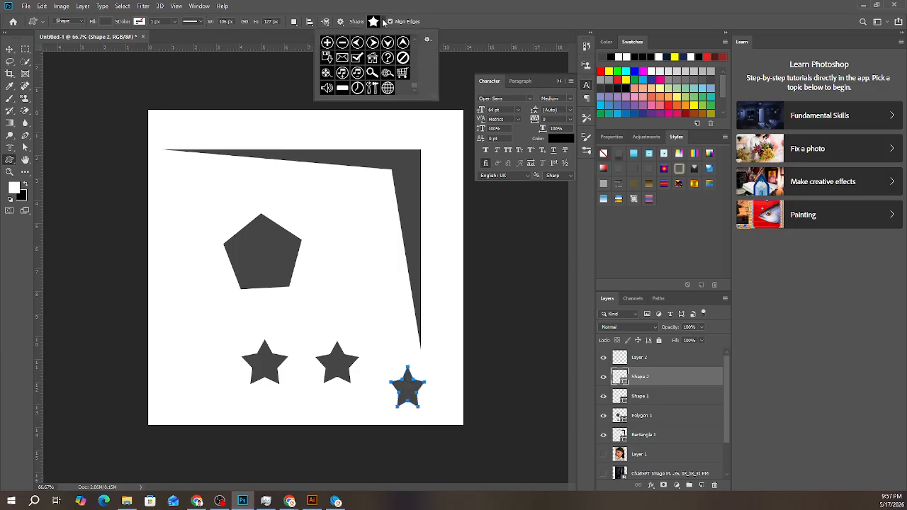
click(383, 22)
click(383, 22)
- Define the selected star as a custom shape named Shape 6042 and check for it among the custom shapes
click(61, 6)
mouse_move(82, 6)
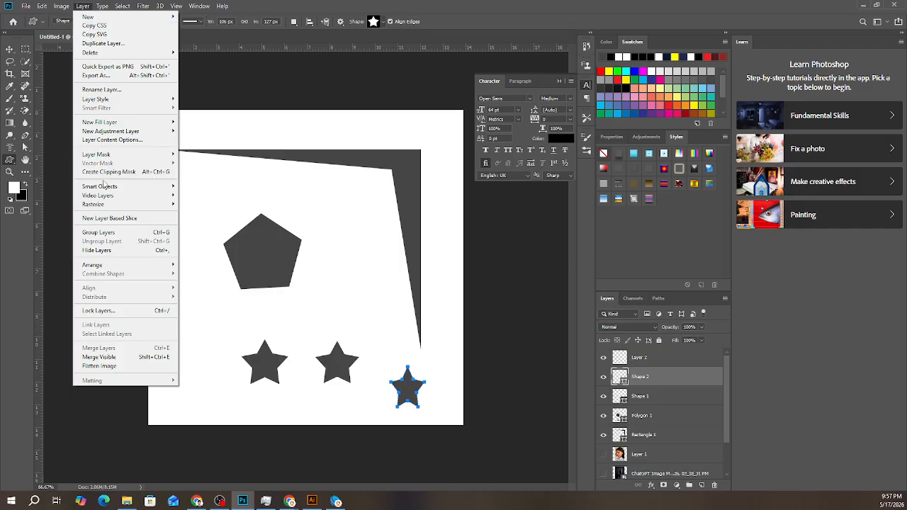
mouse_move(105, 188)
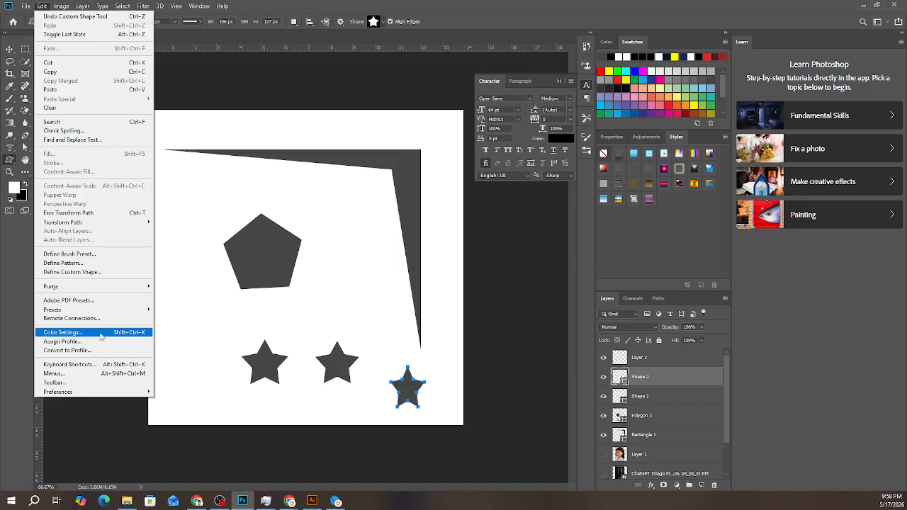
click(72, 272)
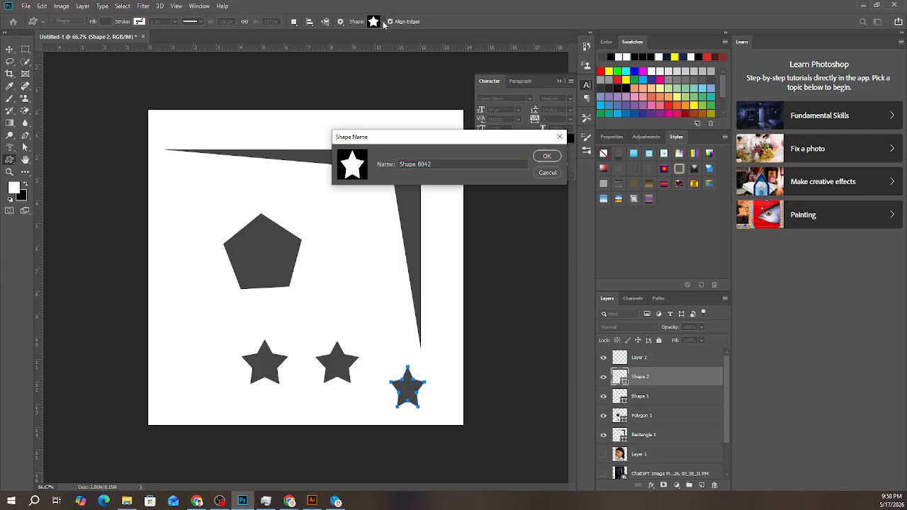
click(547, 156)
click(383, 24)
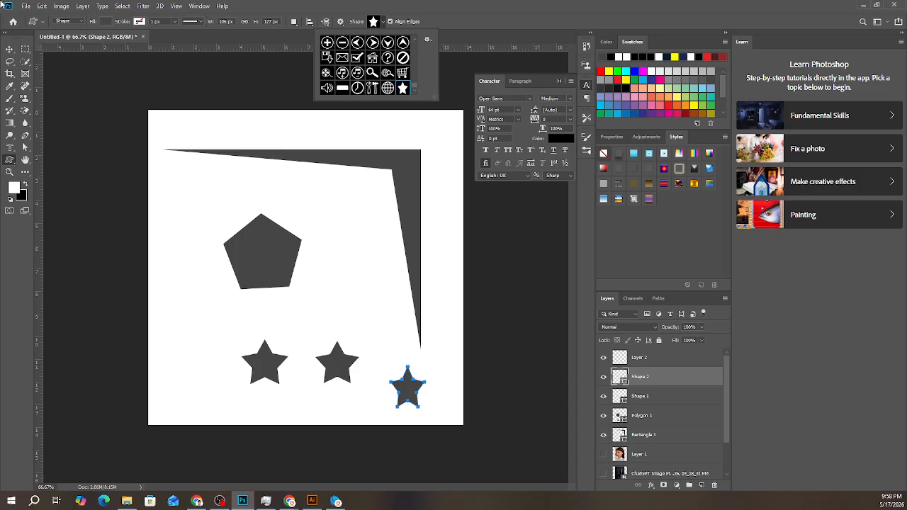
click(42, 5)
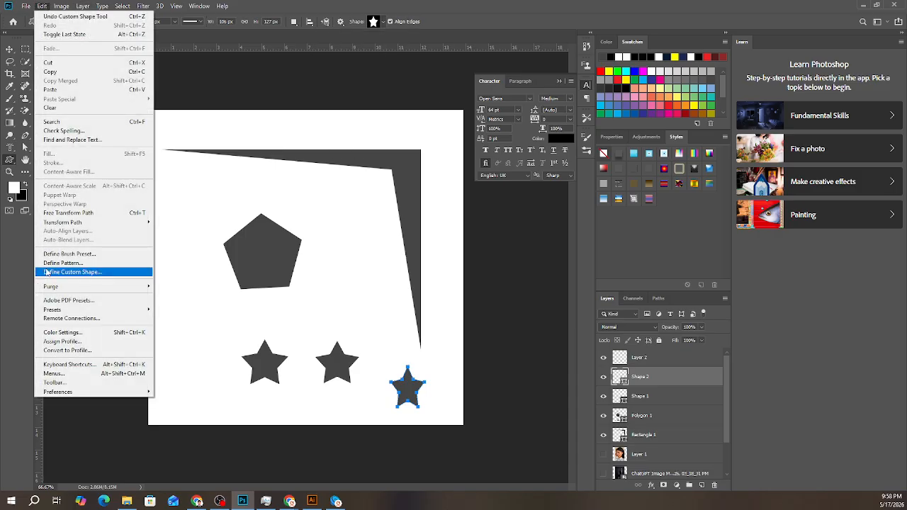
click(270, 272)
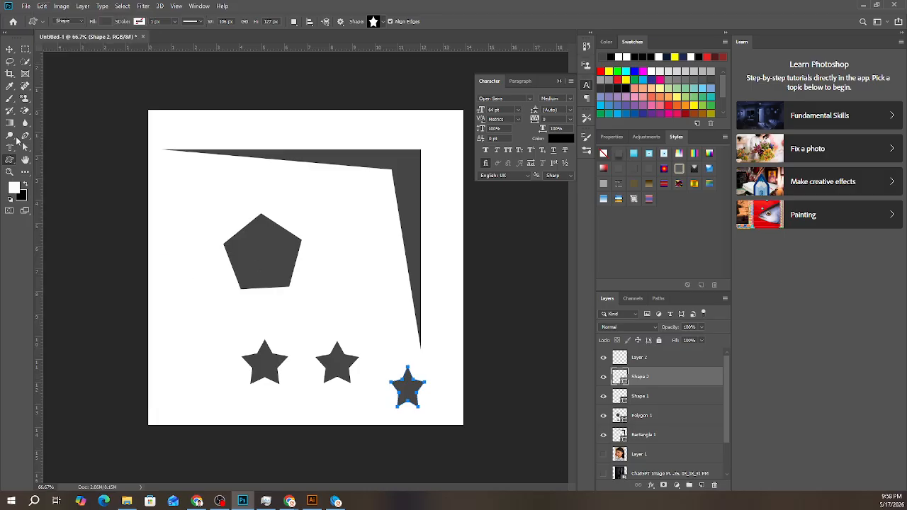
- Browse the Brush tool's presets and expand the Special Effects Brushes group
click(9, 98)
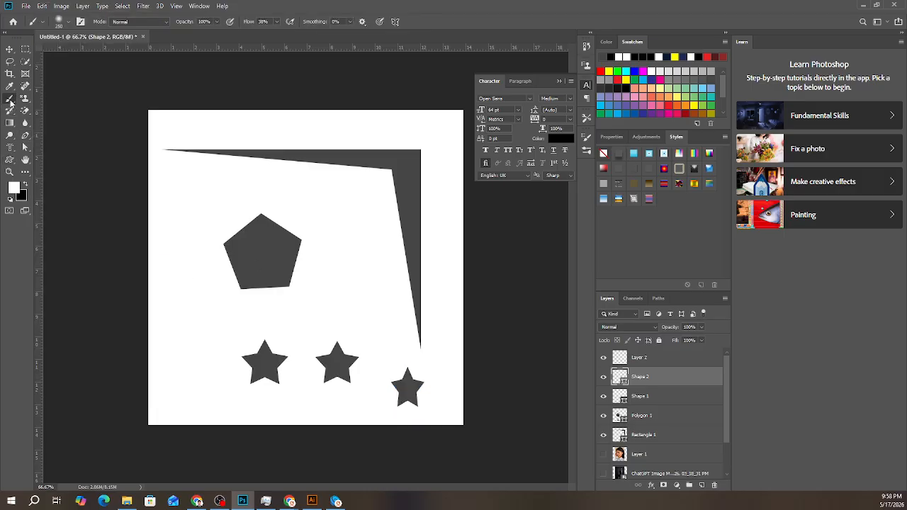
click(62, 25)
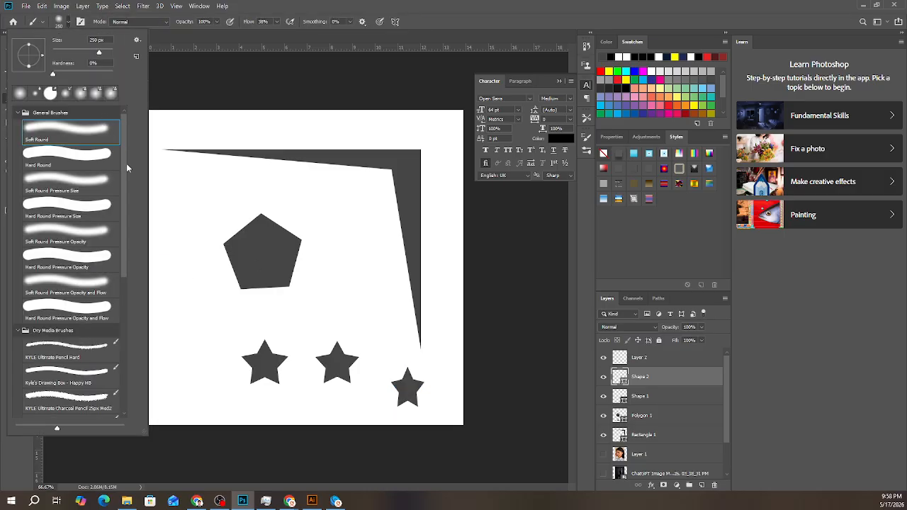
scroll(122, 251, down, 2)
drag(122, 250, 125, 397)
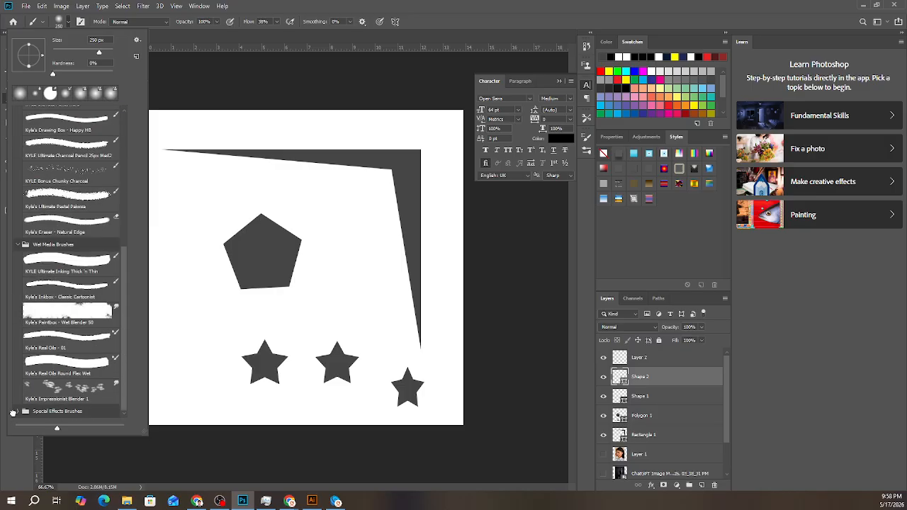
click(20, 412)
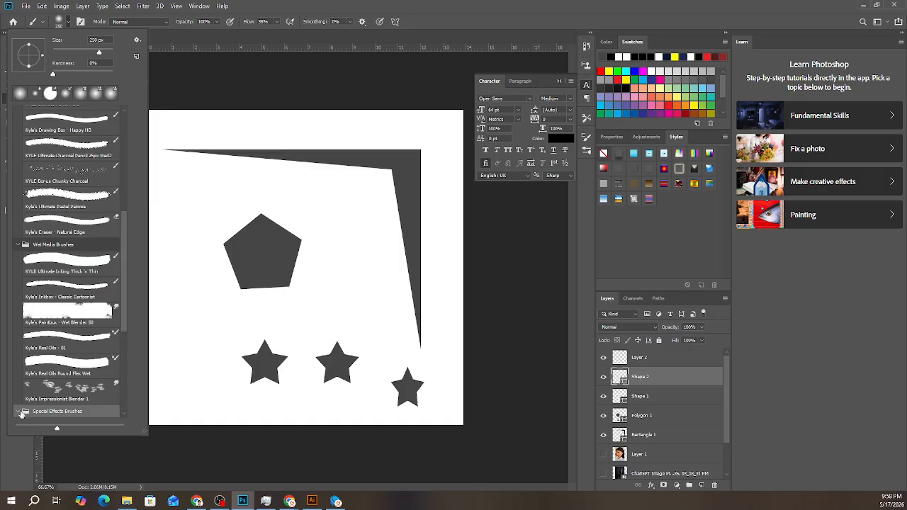
- Look through the Special Effects Brushes, then collapse all the brush preset groups
scroll(104, 325, down, 3)
scroll(104, 325, down, 1)
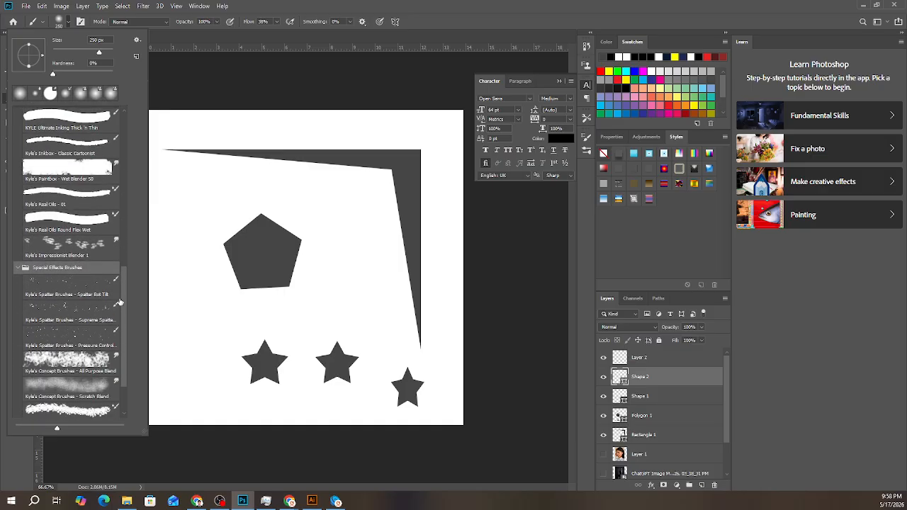
drag(123, 314, 150, 123)
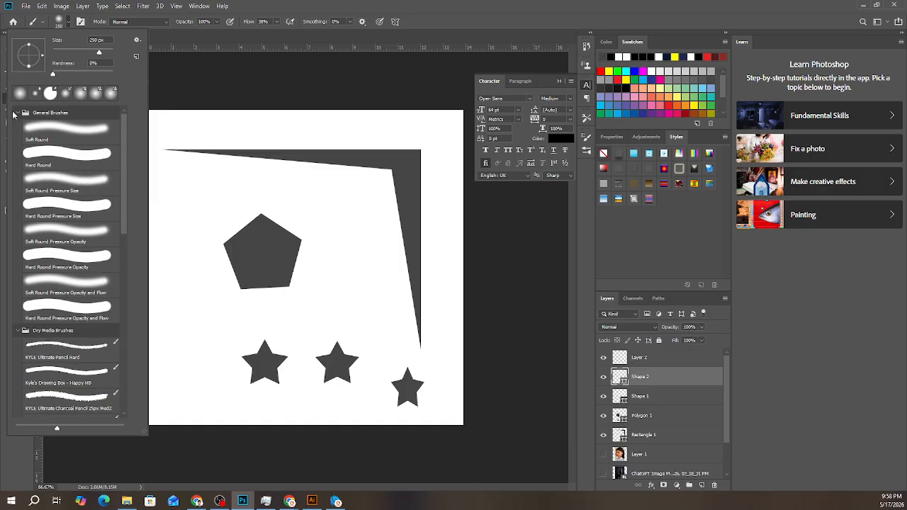
click(14, 113)
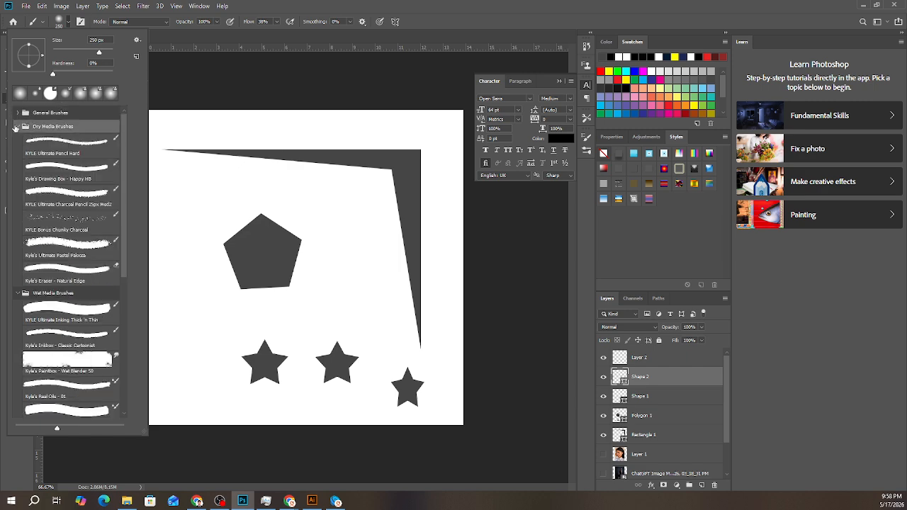
click(17, 127)
click(14, 307)
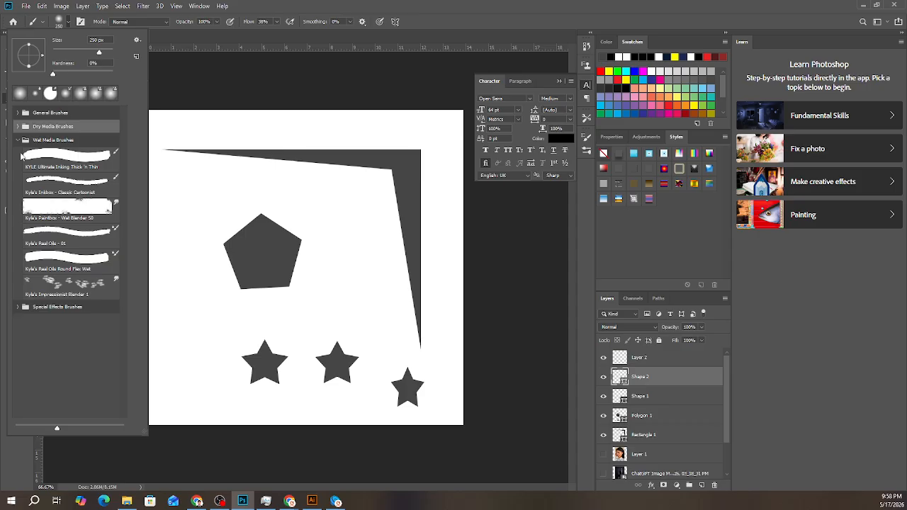
click(18, 139)
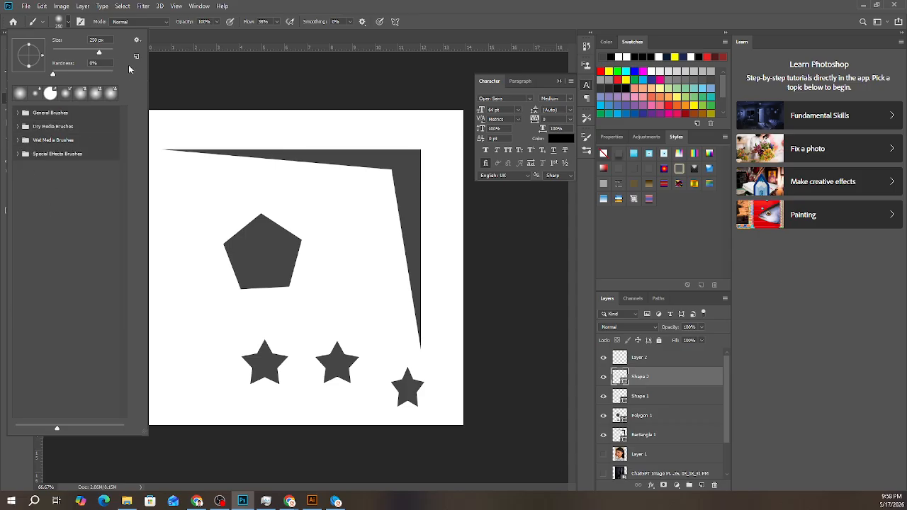
- Restore the default brushes by appending them to the current presets, and expand the added Special Effects Brushes group
click(137, 40)
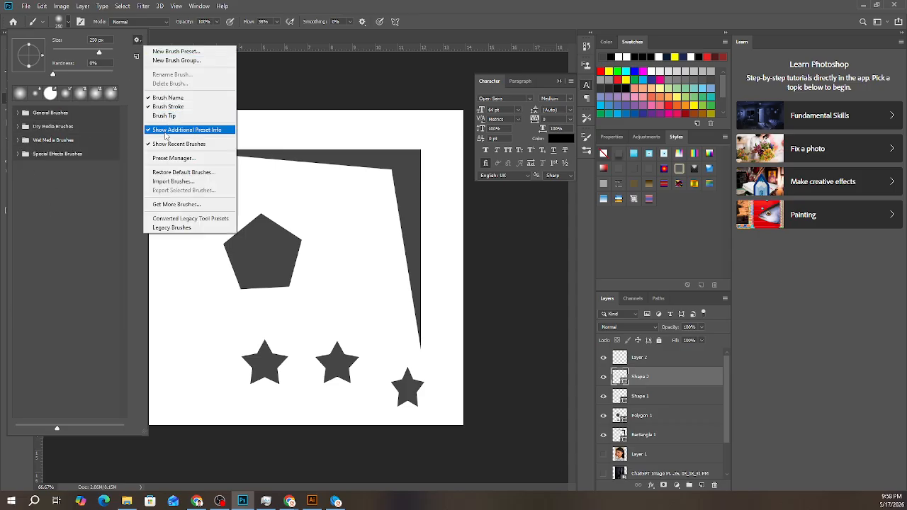
click(191, 173)
click(421, 194)
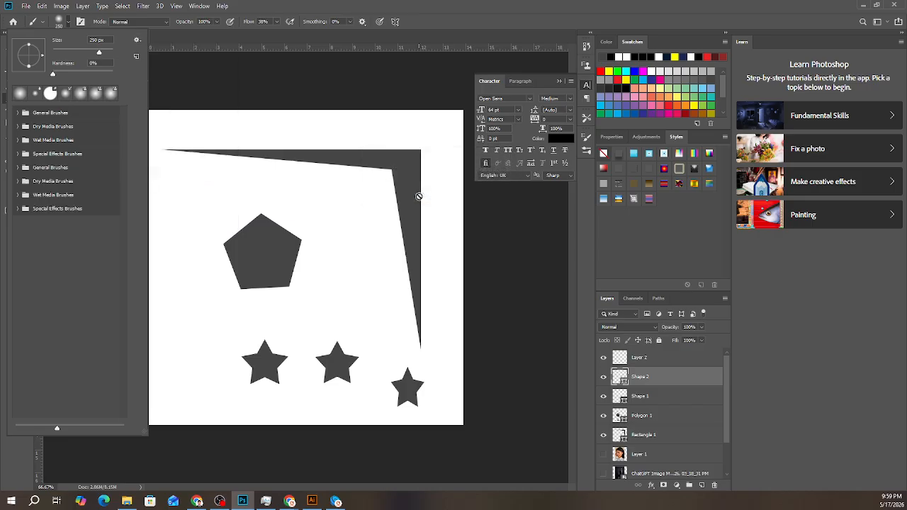
click(64, 211)
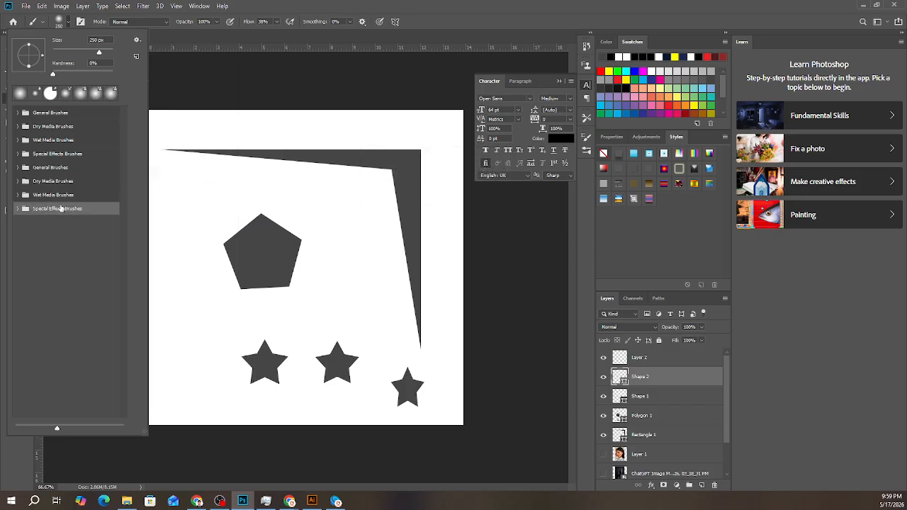
click(16, 210)
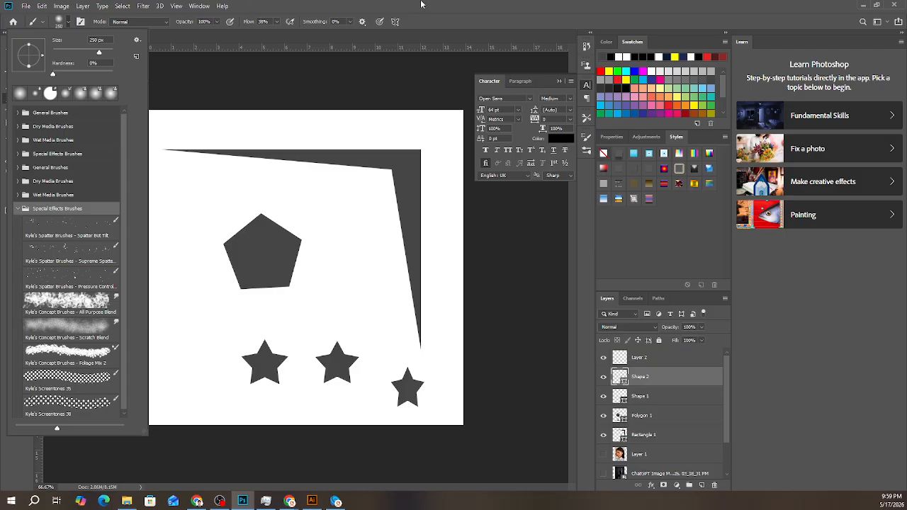
click(271, 273)
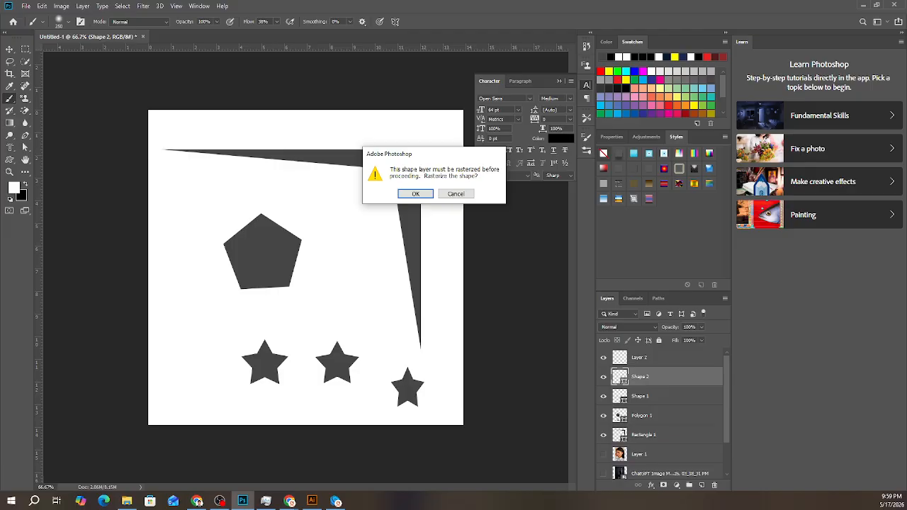
key(alt+Tab)
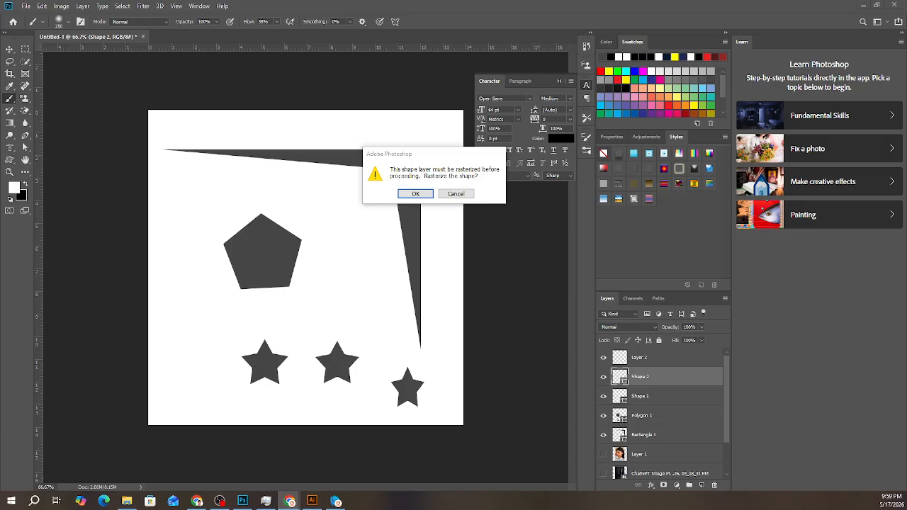
click(456, 205)
click(455, 196)
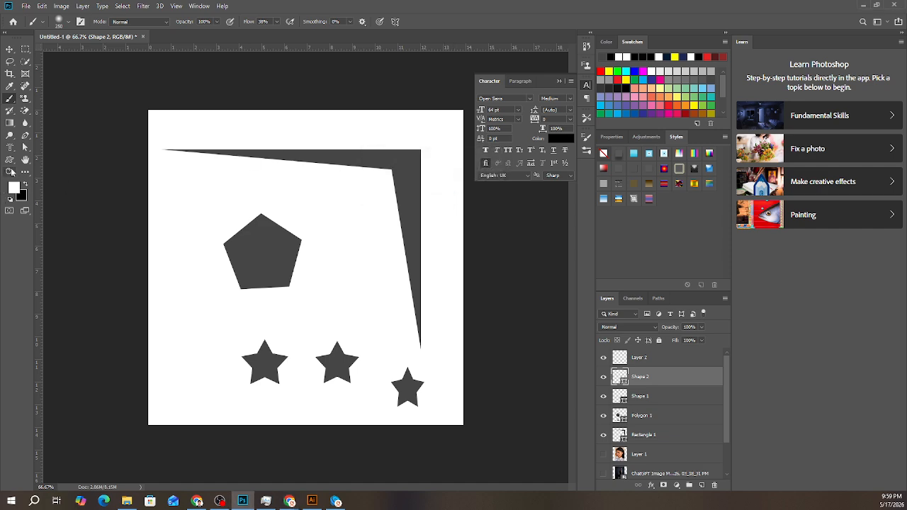
click(9, 160)
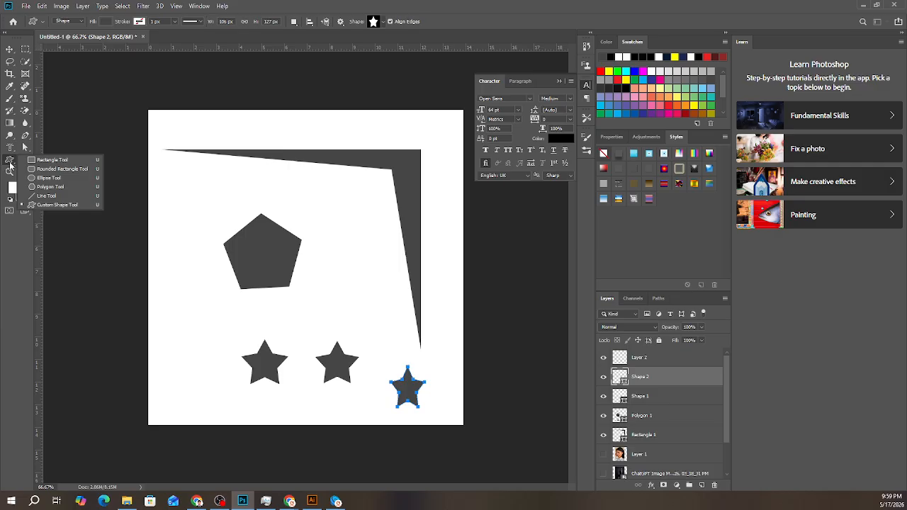
key(alt+Tab)
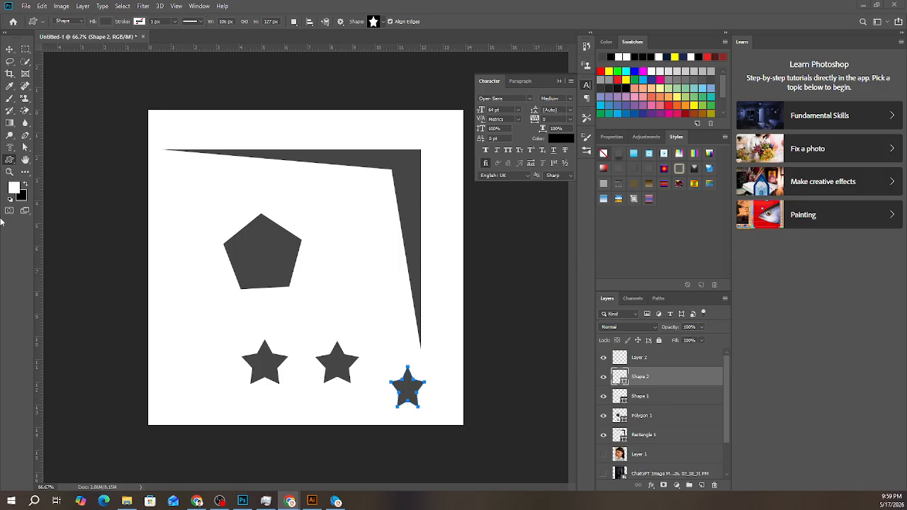
click(10, 160)
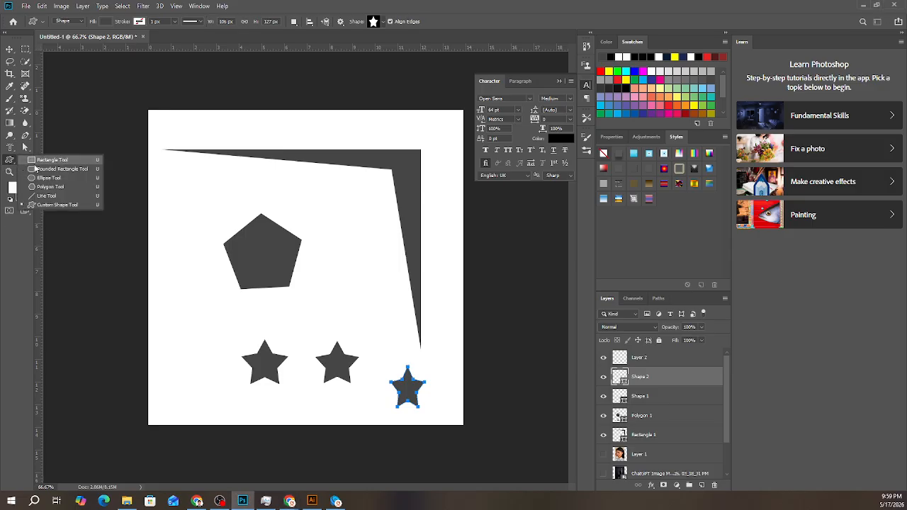
click(25, 159)
- Distort the small star near the canvas's lower-right corner to about 177 by 163 px by moving its anchor points with the Direct Selection tool
click(25, 147)
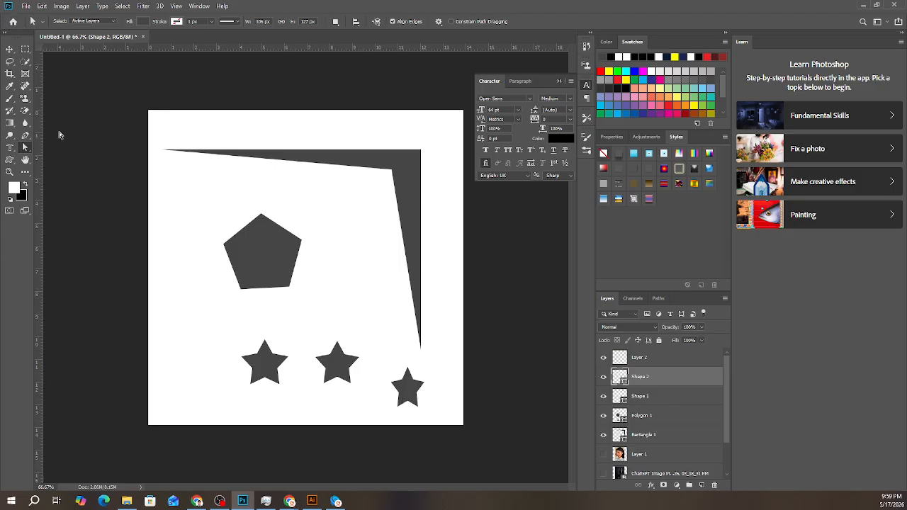
key(ctrl+t)
right_click(25, 149)
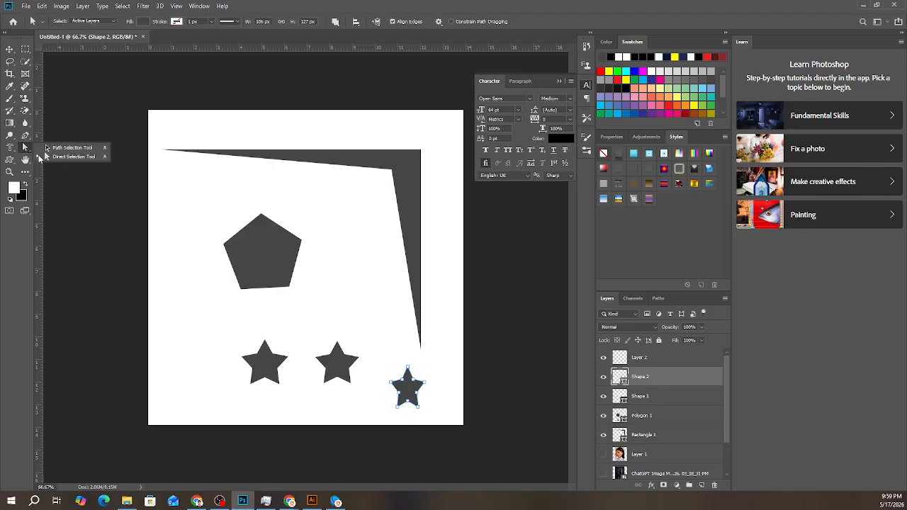
click(47, 158)
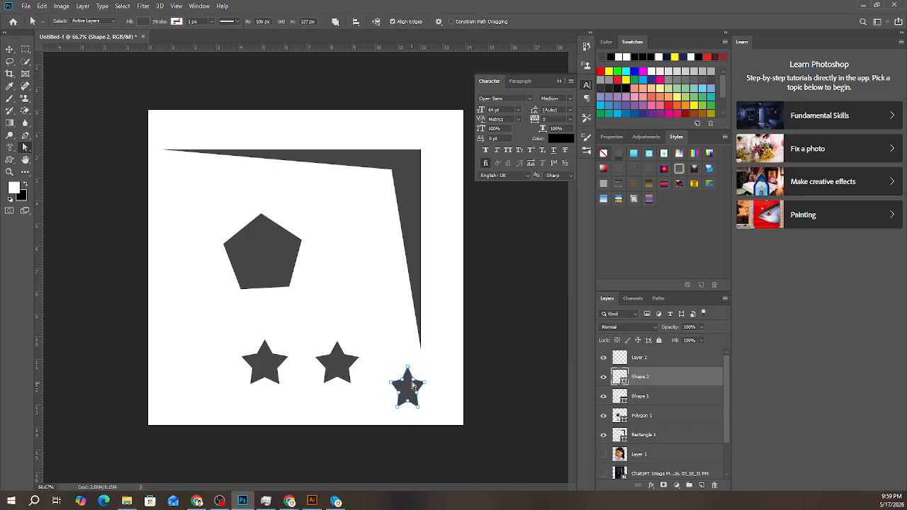
scroll(418, 397, up, 6)
drag(510, 438, 296, 288)
drag(389, 259, 439, 229)
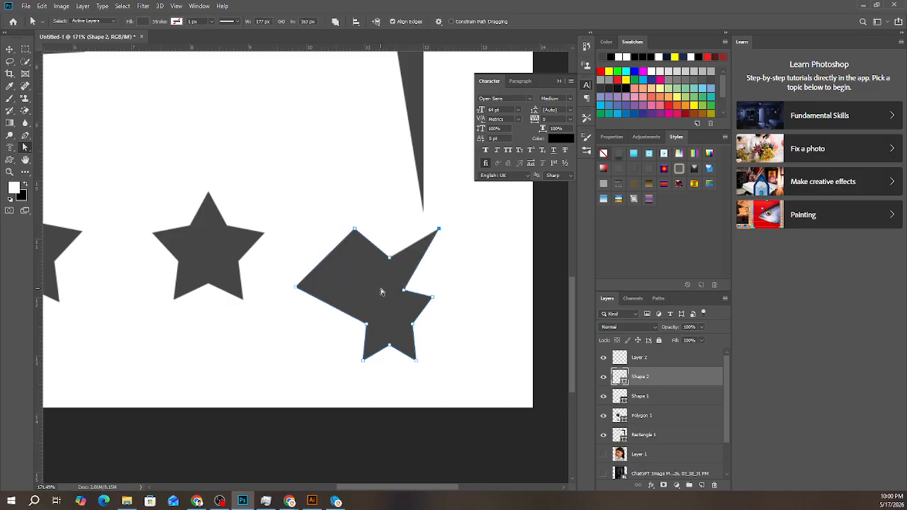
scroll(275, 354, down, 10)
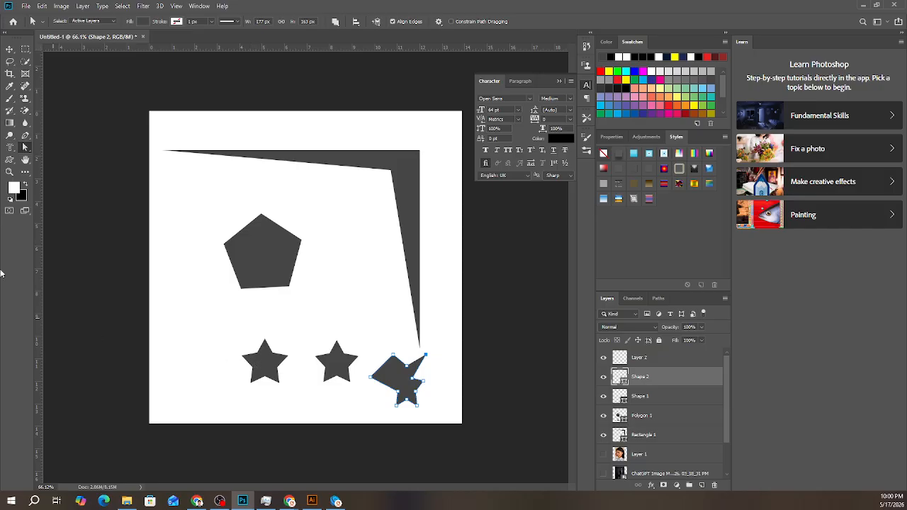
right_click(26, 147)
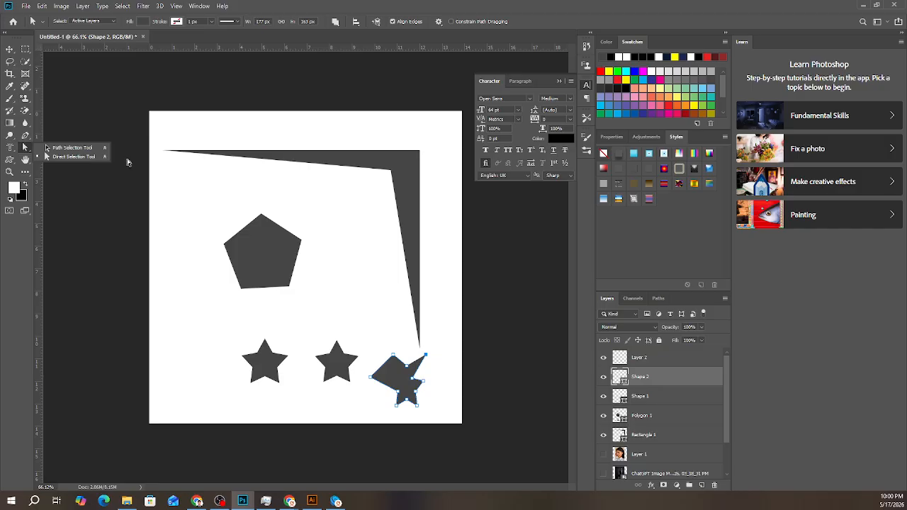
click(71, 156)
drag(263, 268, 307, 270)
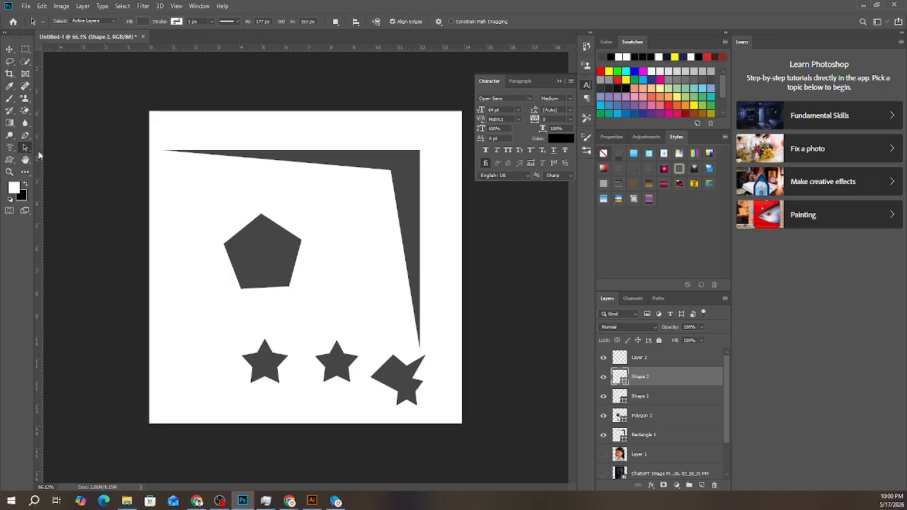
right_click(26, 148)
click(71, 149)
click(302, 243)
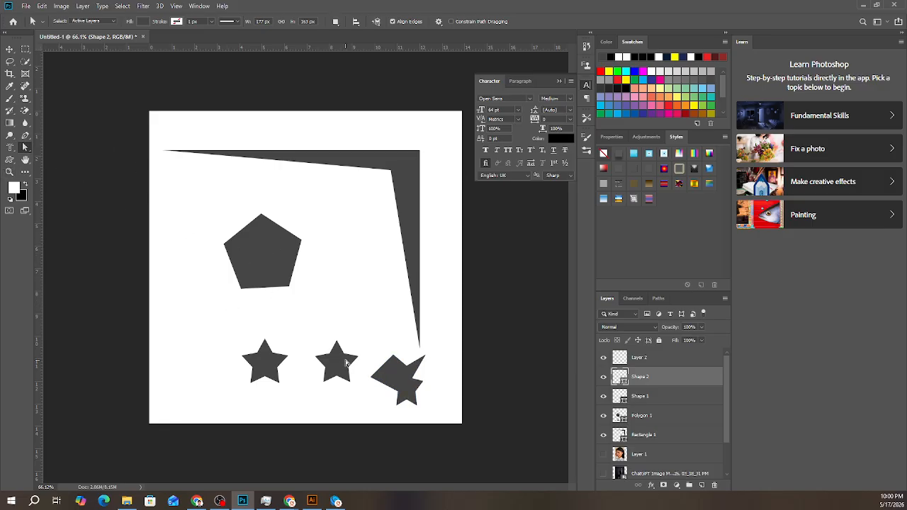
key(ctrl+t)
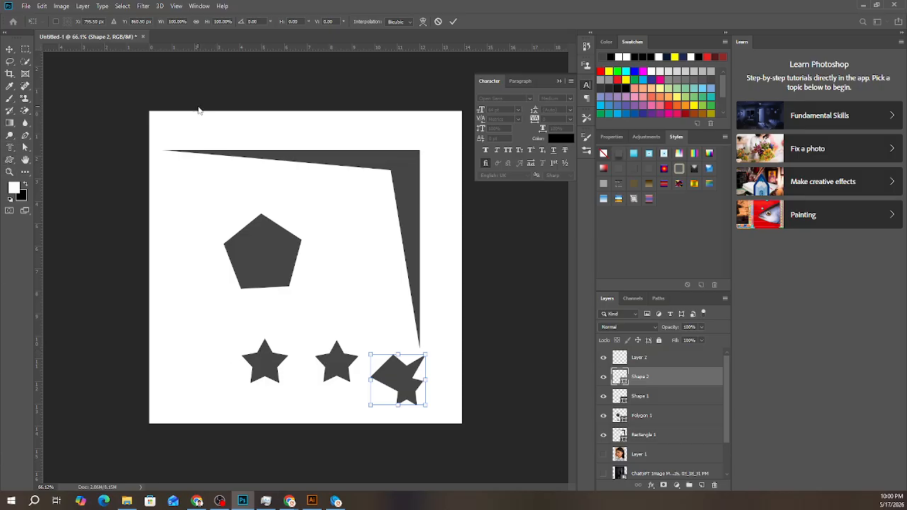
click(453, 22)
- Delete the distorted star, Layer 2 and the remaining star, pentagon and corner shape layers
drag(222, 117, 435, 407)
key(Delete)
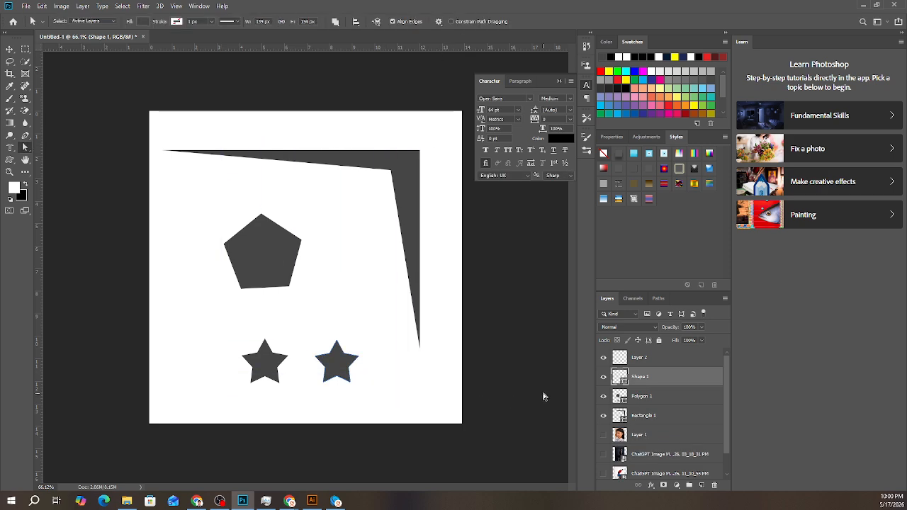
click(643, 360)
key(Delete)
key(Delete)
key(Delete)
key(Delete)
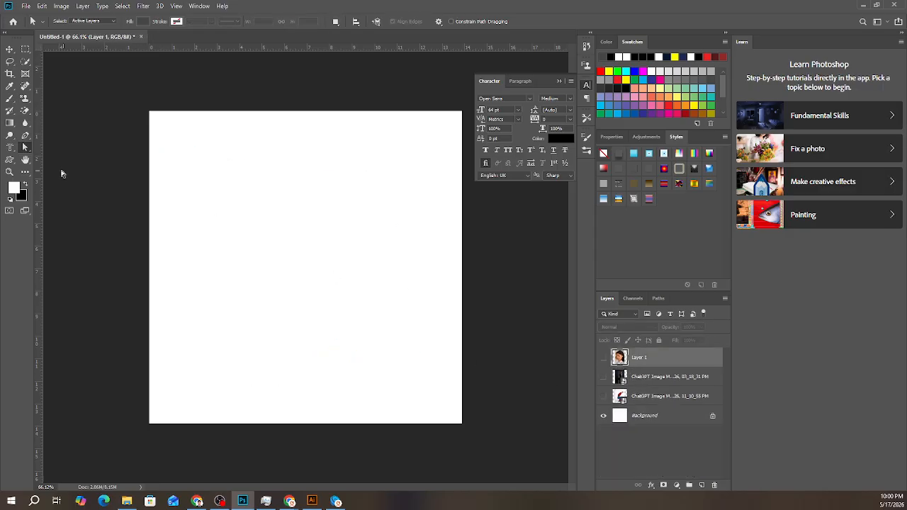
- Draw a rectangle of about 738 by 579 px in the upper part of the canvas and fill it with grey
drag(10, 159, 39, 161)
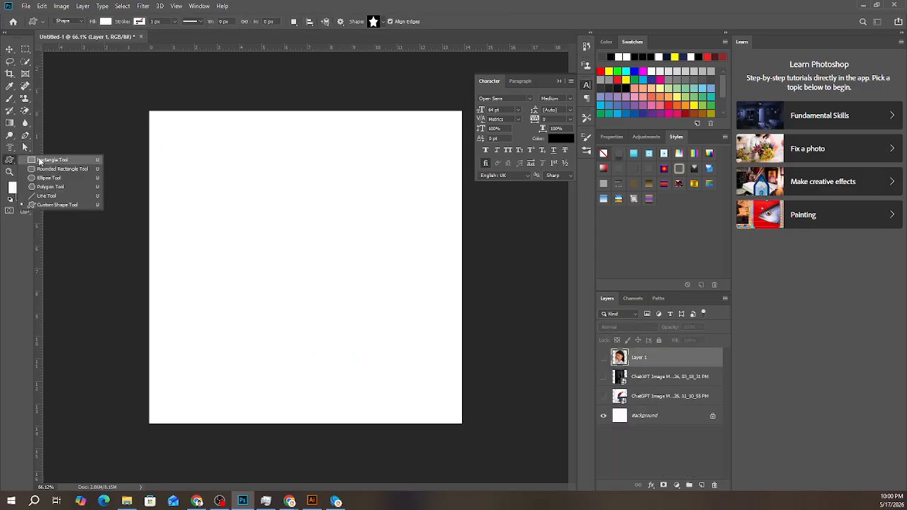
click(39, 162)
drag(194, 149, 425, 331)
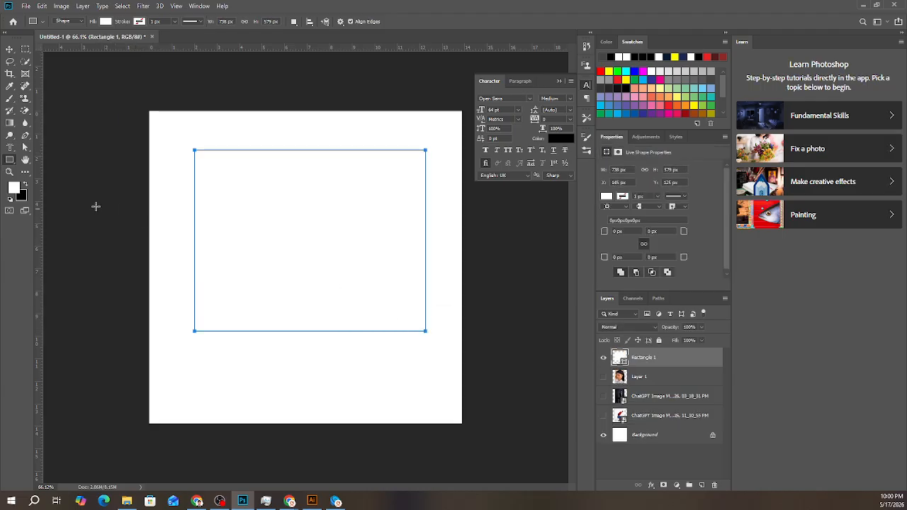
click(106, 21)
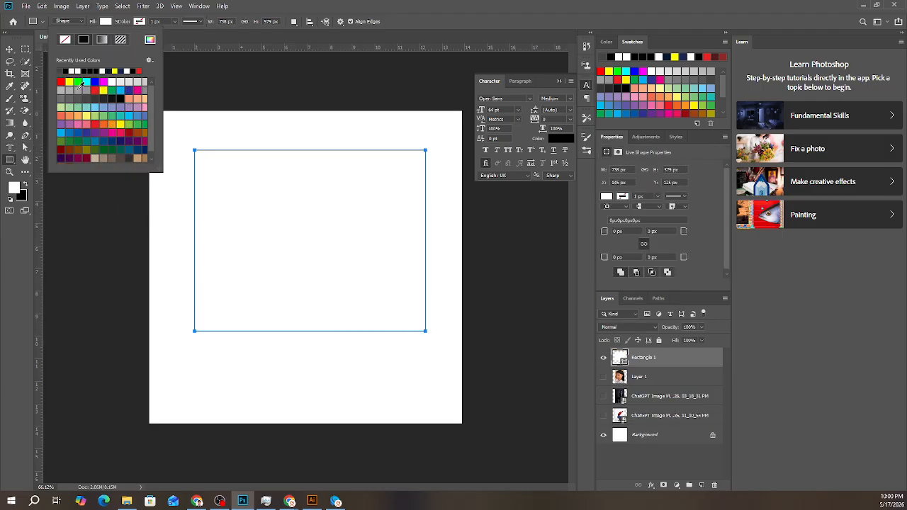
click(79, 89)
key(v)
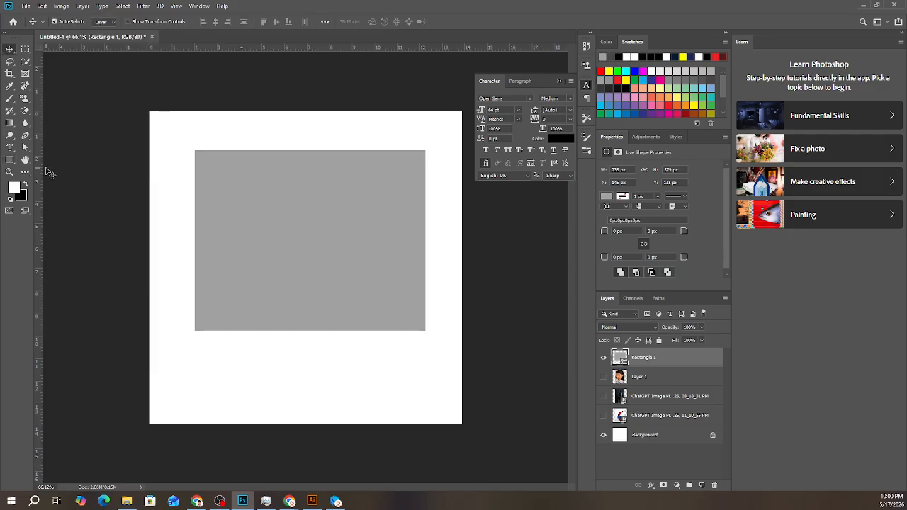
- Move the rectangle's lower-right anchor point close to its lower-left corner with the Direct Selection tool, converting the live shape to a regular path
click(25, 146)
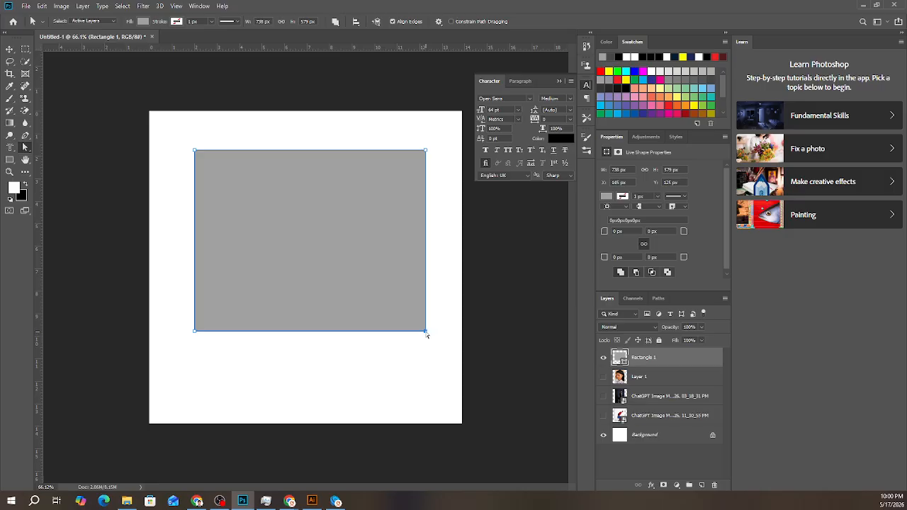
drag(426, 331, 214, 331)
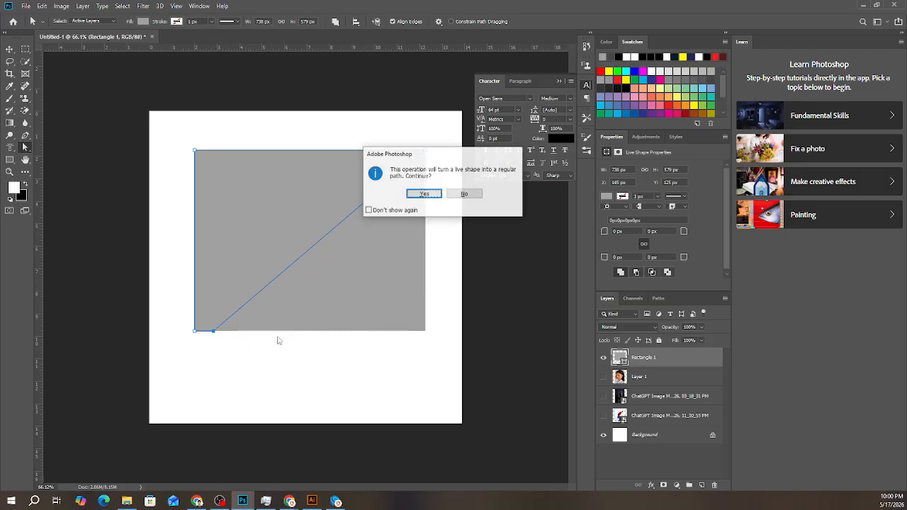
click(417, 197)
click(395, 249)
click(225, 238)
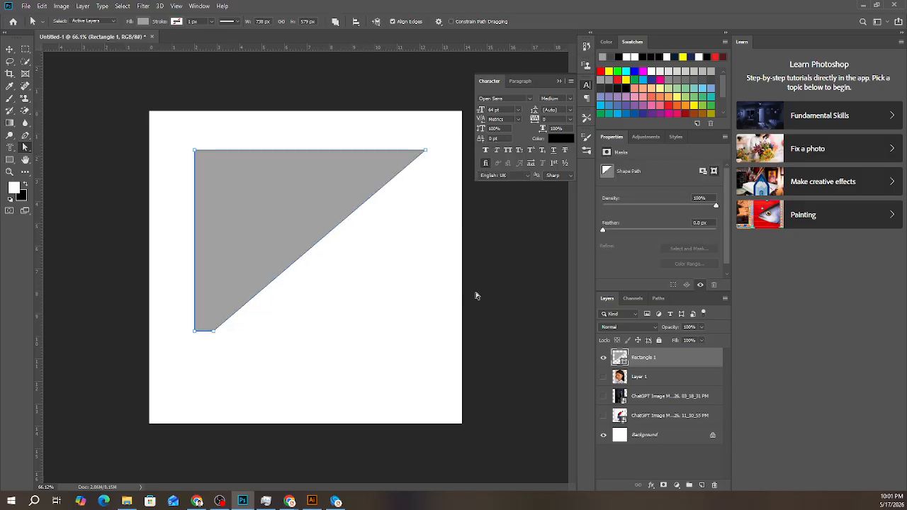
- Duplicate the reshaped grey rectangle layer and rotate the copy 180°
key(ctrl+j)
key(ctrl+t)
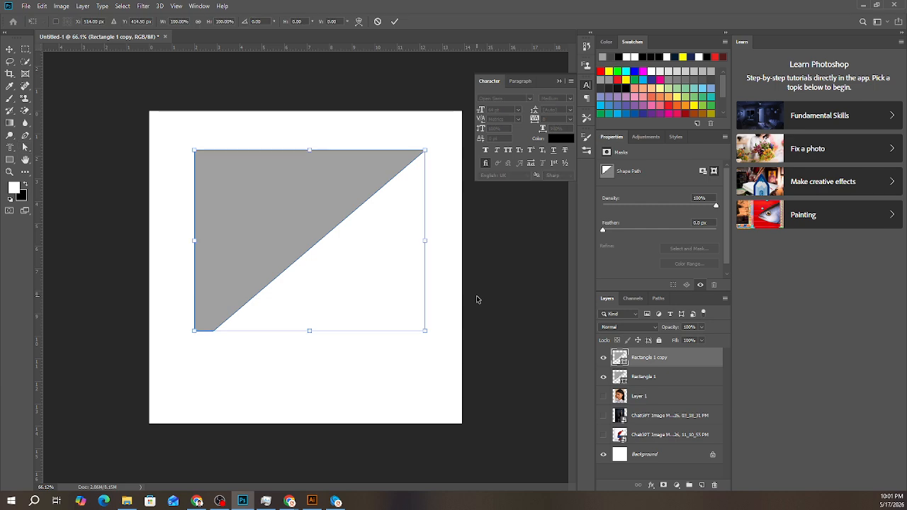
right_click(280, 206)
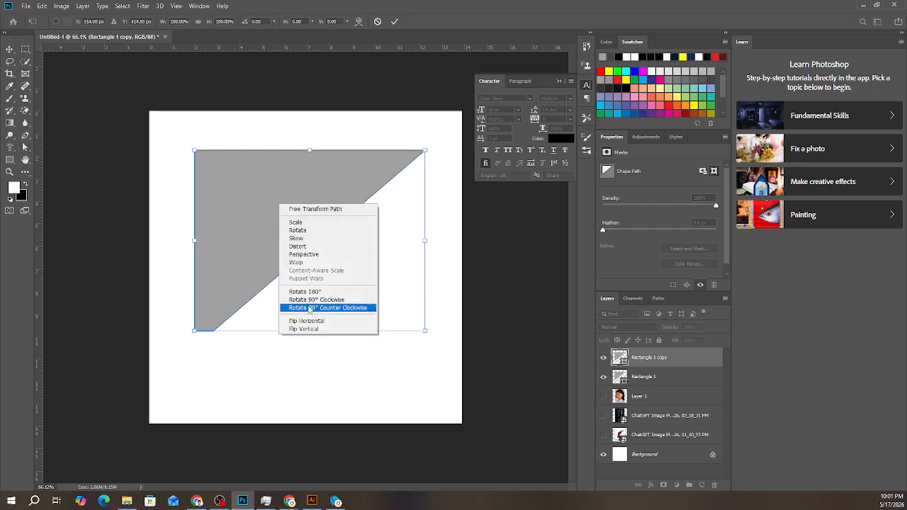
click(307, 291)
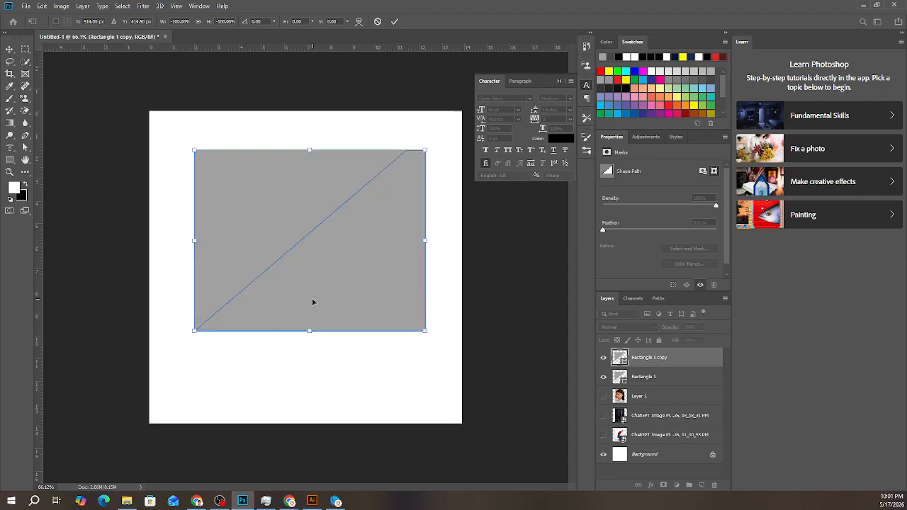
click(394, 22)
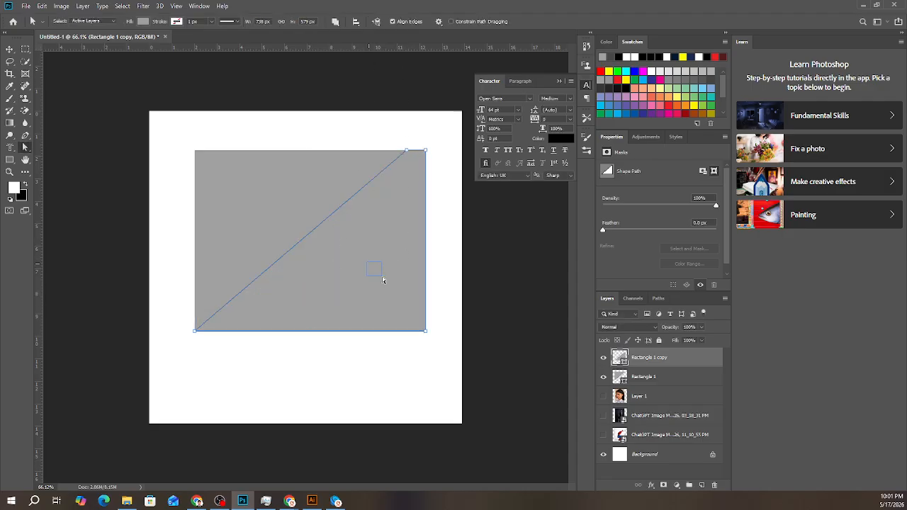
- Move the rotated copy about 91 px horizontally to leave a diagonal white gap between the two grey shapes
click(357, 260)
click(363, 265)
drag(359, 269, 381, 290)
click(357, 291)
key(ctrl+t)
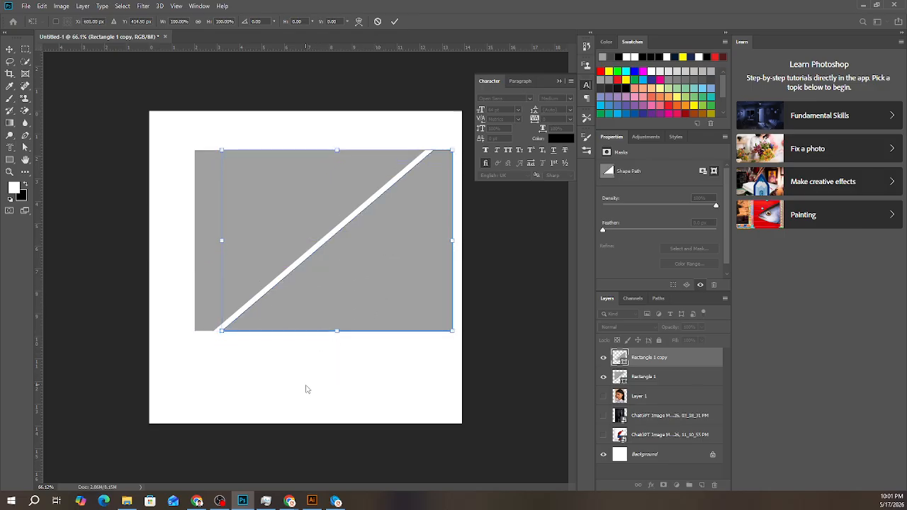
key(Return)
- Move the copy's upper-left anchor point inward and down toward its lower edge with the Direct Selection tool
key(a)
click(268, 116)
click(366, 267)
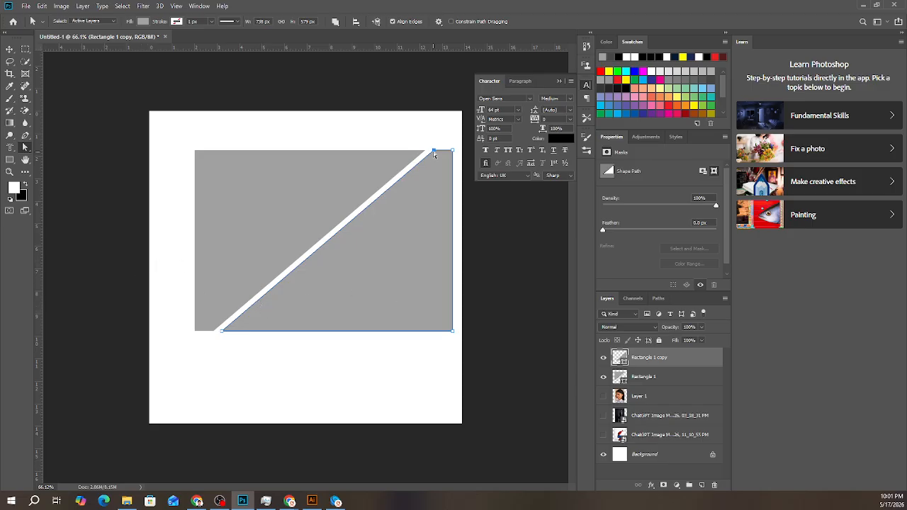
drag(434, 150, 370, 300)
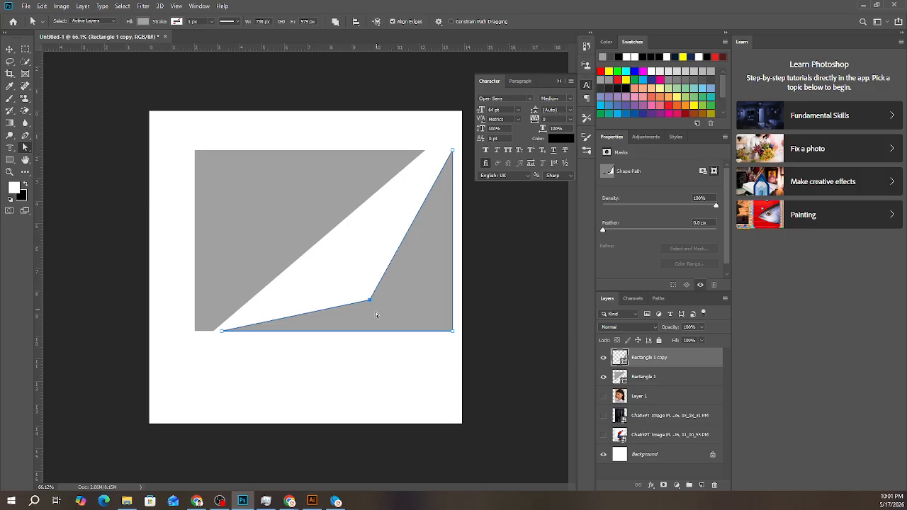
- Delete both grey shapes, the reshaped copy and the original rectangle
right_click(26, 147)
click(53, 157)
drag(176, 139, 472, 353)
key(Delete)
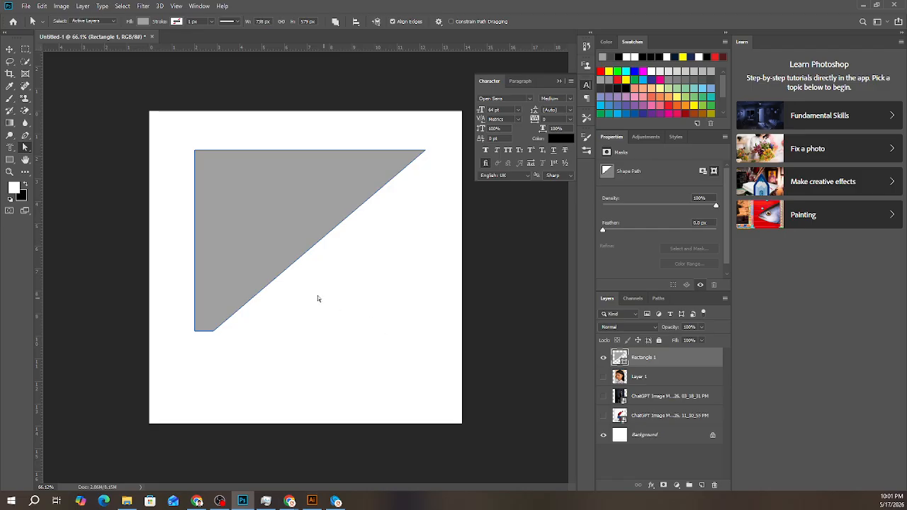
key(Delete)
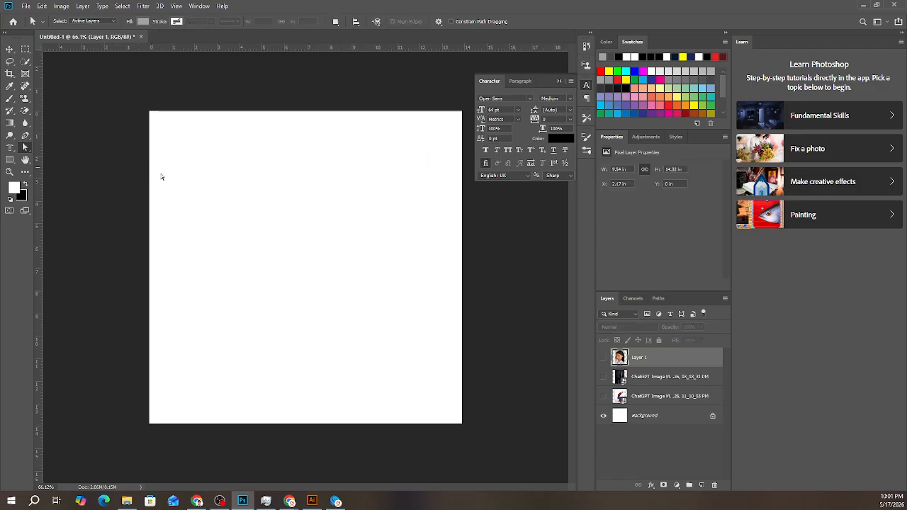
- Draw a rectangle of about 906 by 628 px in the upper part of the canvas and fill it with green
click(8, 159)
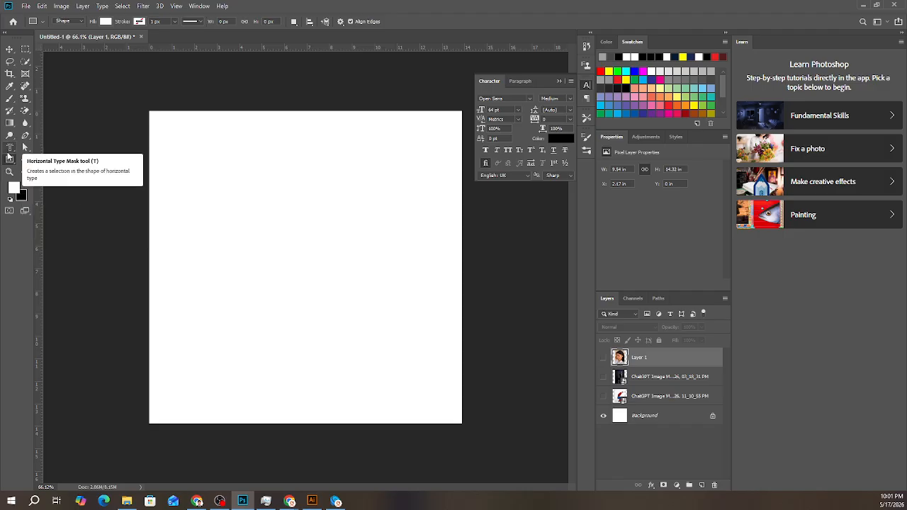
right_click(9, 159)
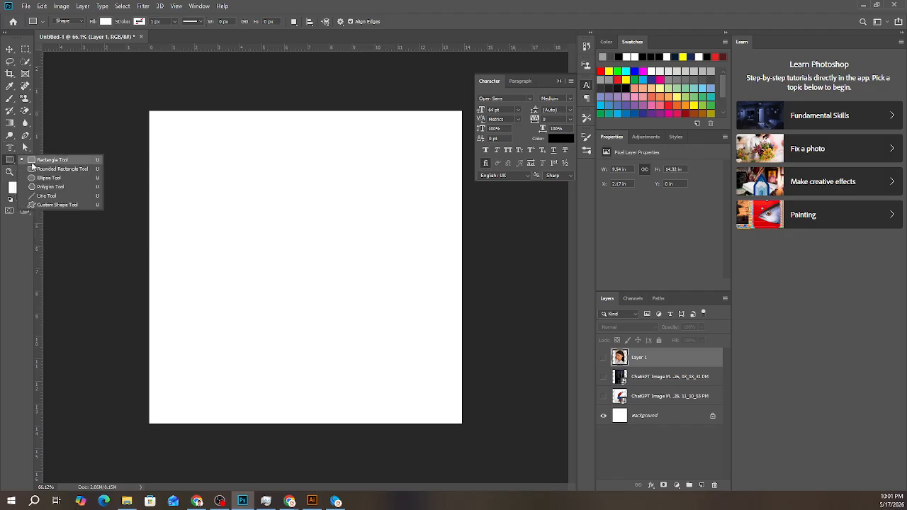
click(33, 162)
drag(165, 125, 448, 320)
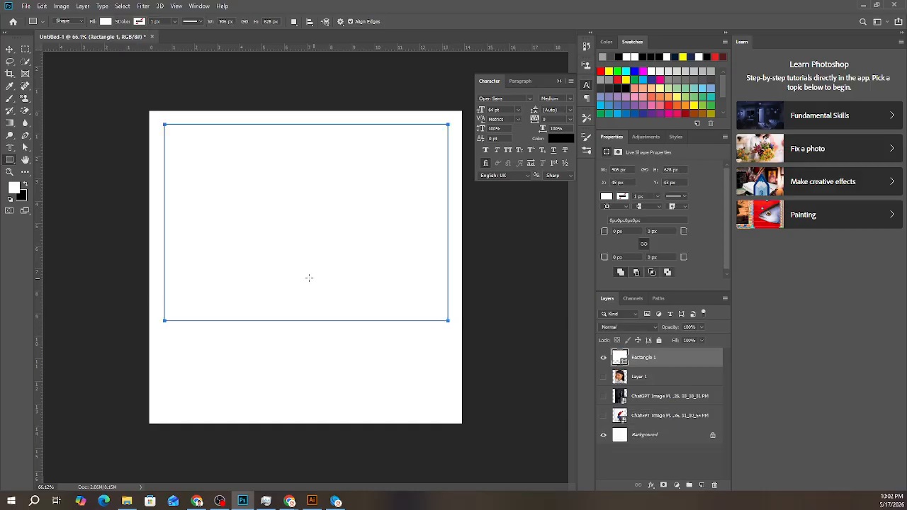
click(607, 198)
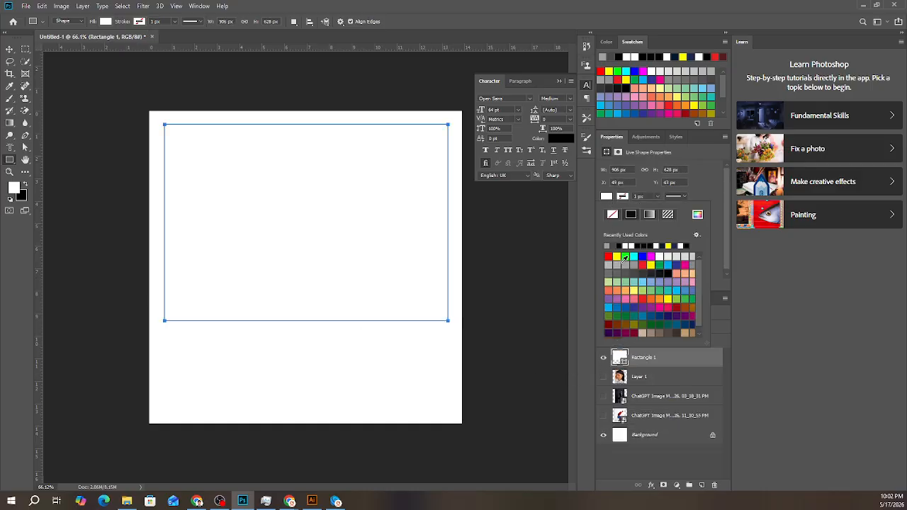
click(660, 286)
- Try a dark green fill on the rectangle and change its fill to teal
click(106, 21)
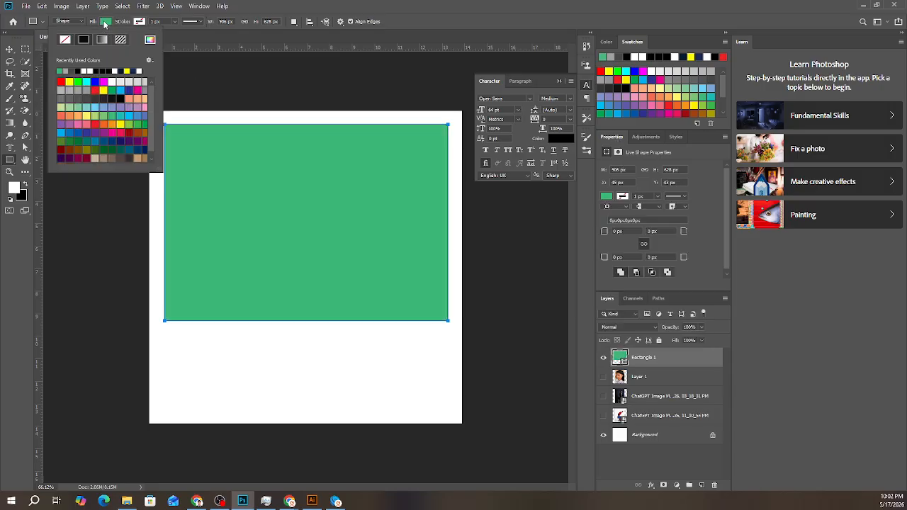
click(103, 149)
click(102, 149)
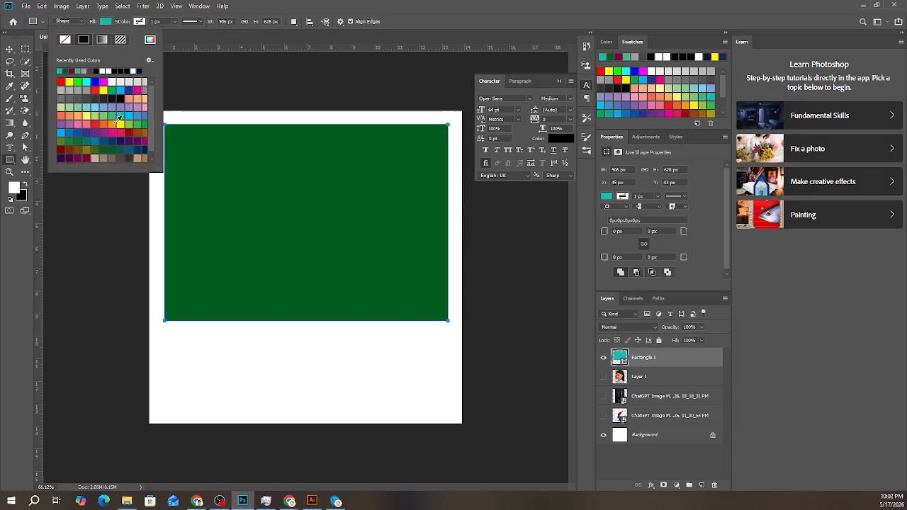
click(125, 85)
- Give the teal rectangle a white stroke 4 px wide
click(140, 22)
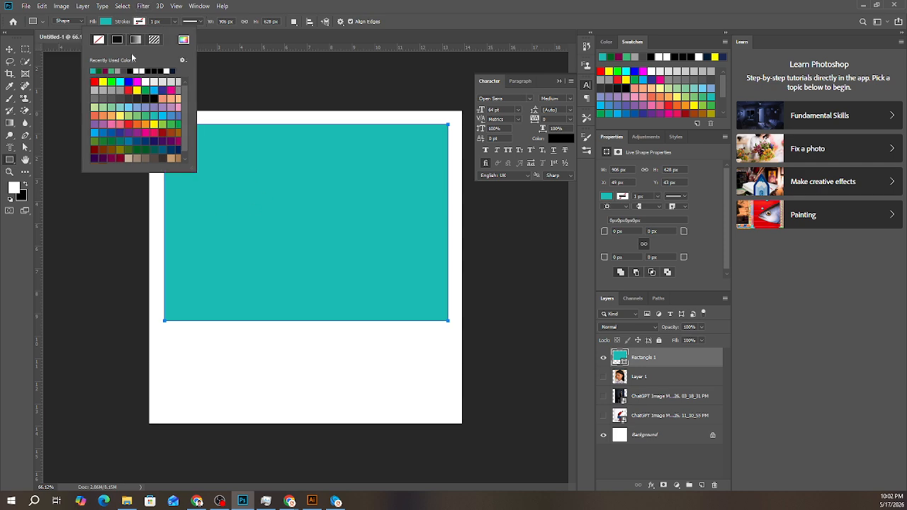
click(137, 71)
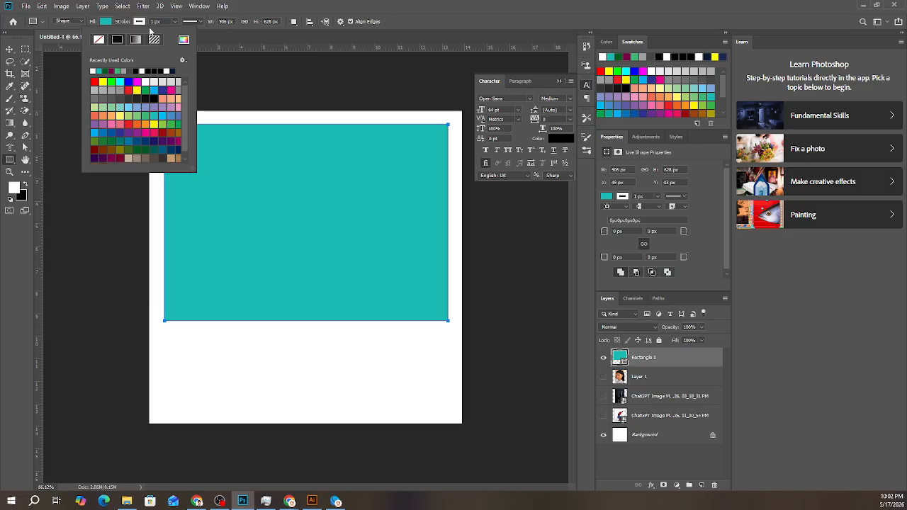
click(153, 21)
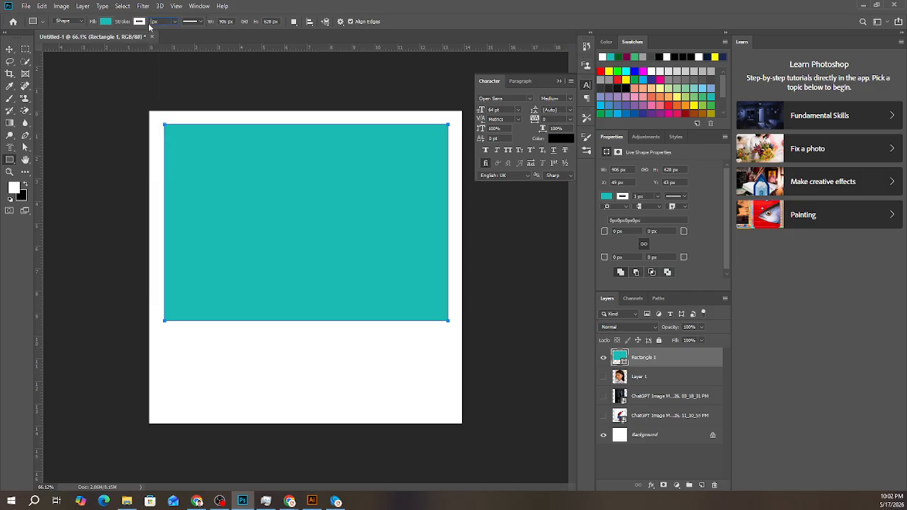
text(4)
key(Return)
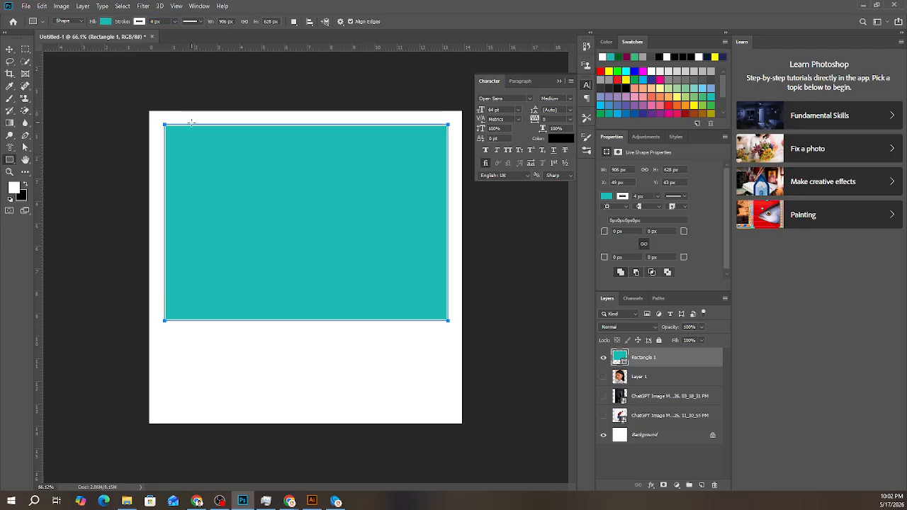
- Change the teal rectangle's stroke colour to beige and switch to the Move tool
click(141, 22)
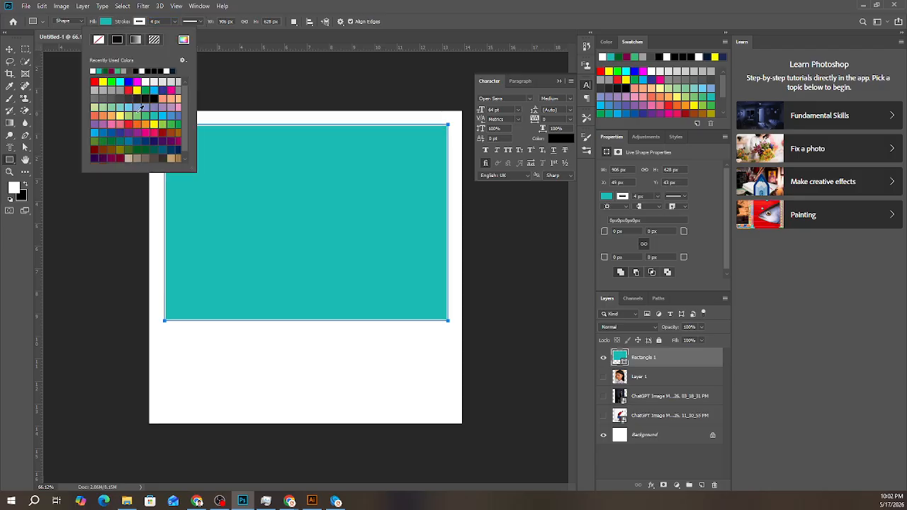
click(122, 159)
click(129, 158)
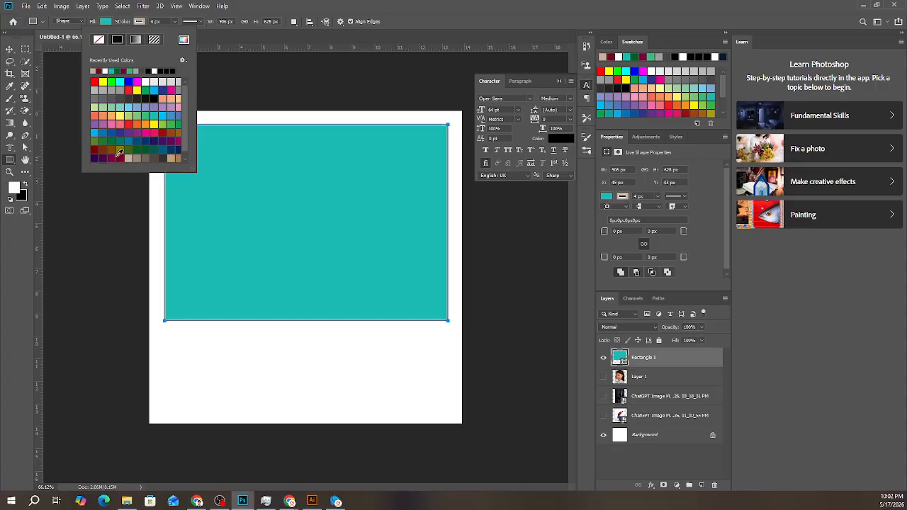
click(10, 49)
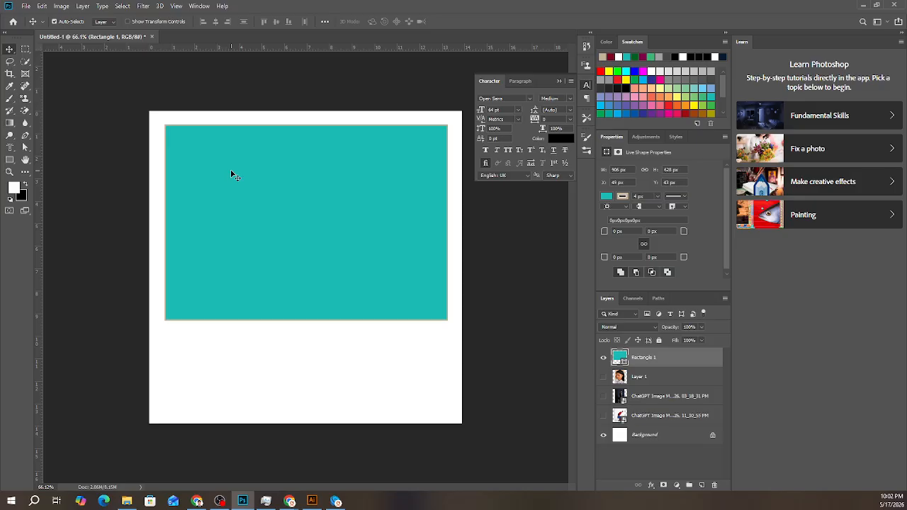
click(9, 161)
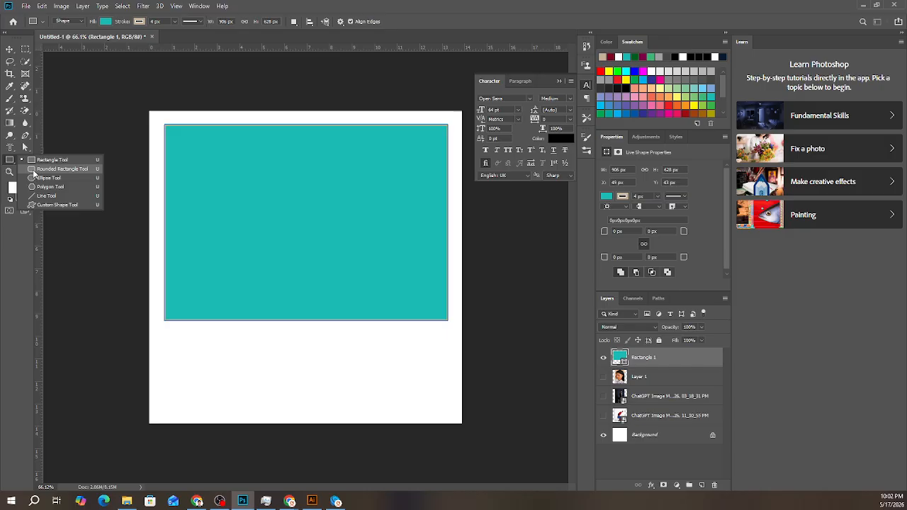
click(217, 164)
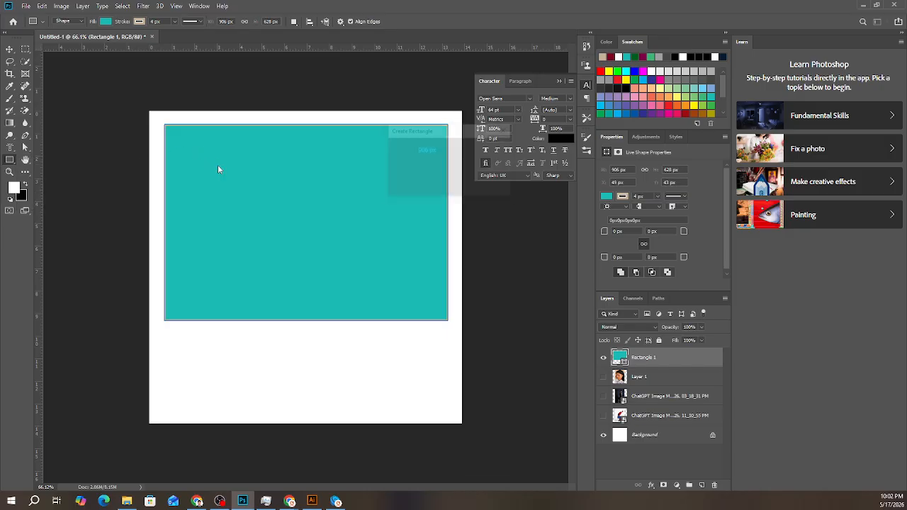
click(479, 185)
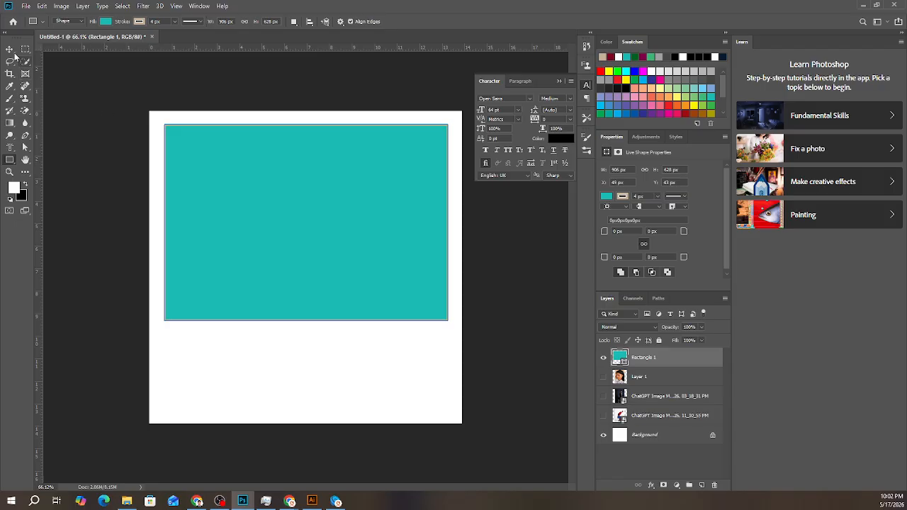
click(10, 48)
click(25, 147)
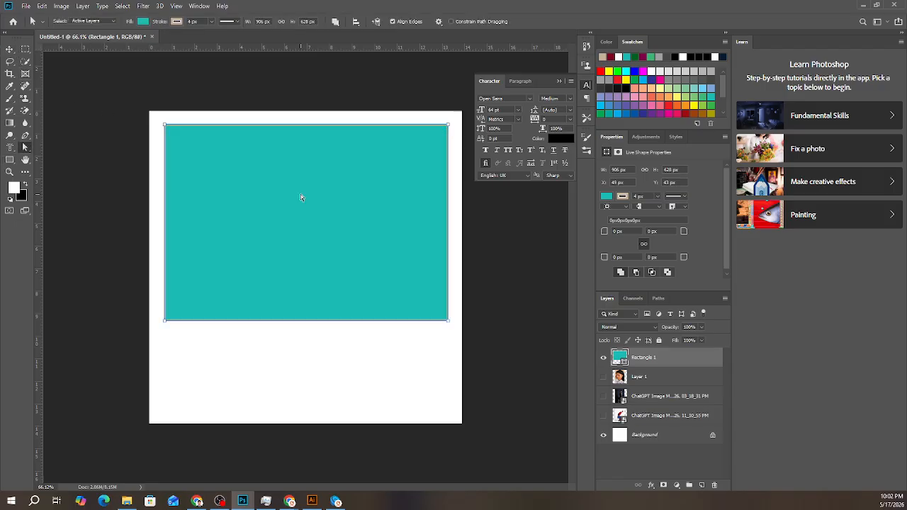
click(9, 49)
click(9, 163)
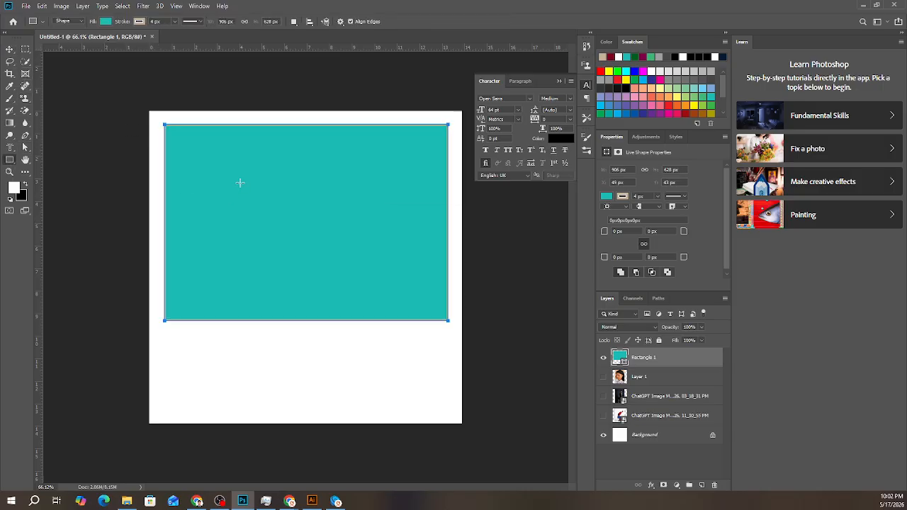
click(238, 182)
click(474, 186)
click(9, 49)
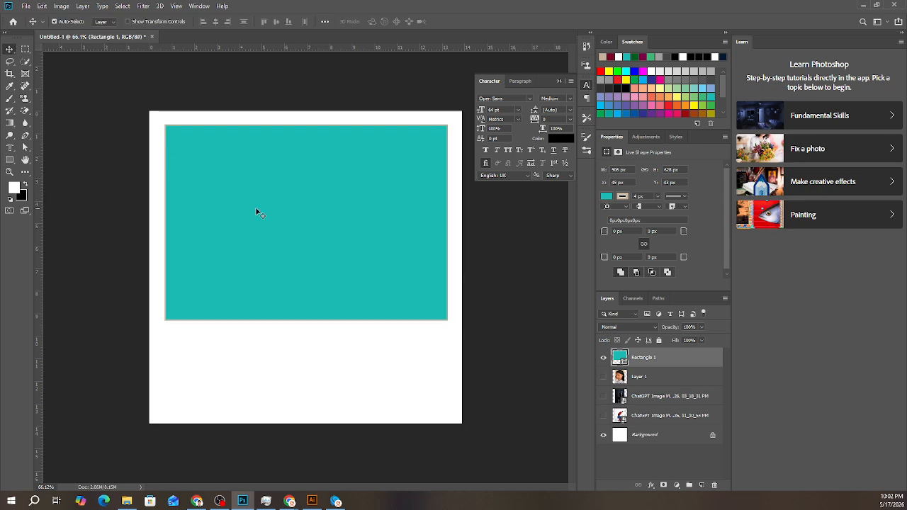
- Round all corners of the teal rectangle to 10 px and move it up partly beyond the canvas's upper edge
scroll(636, 244, down, 1)
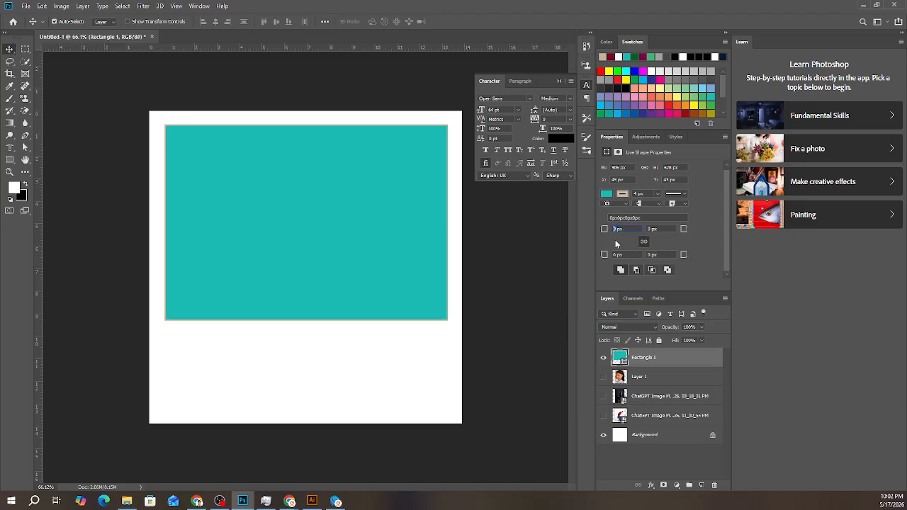
key(Return)
drag(346, 298, 360, 148)
click(56, 222)
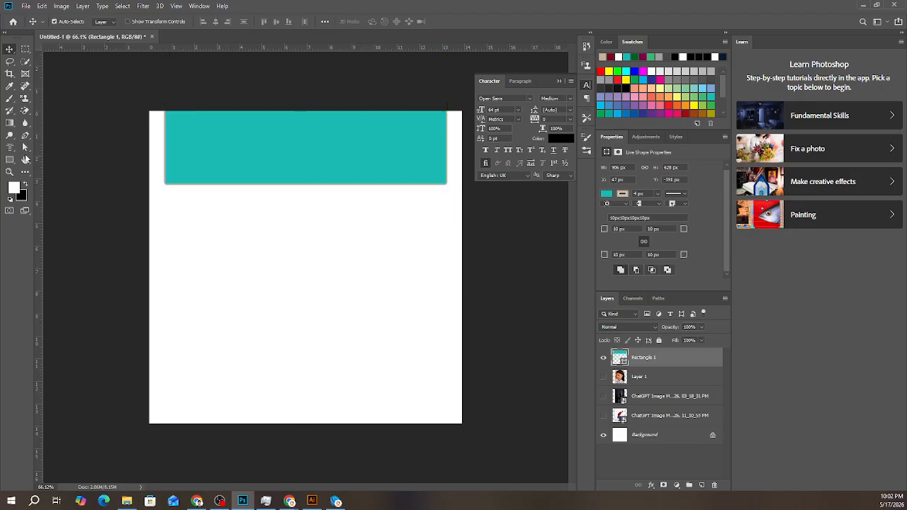
- Draw a rounded rectangle of about 747 by 486 px below the teal one and fill it with dark blue
right_click(11, 159)
click(57, 160)
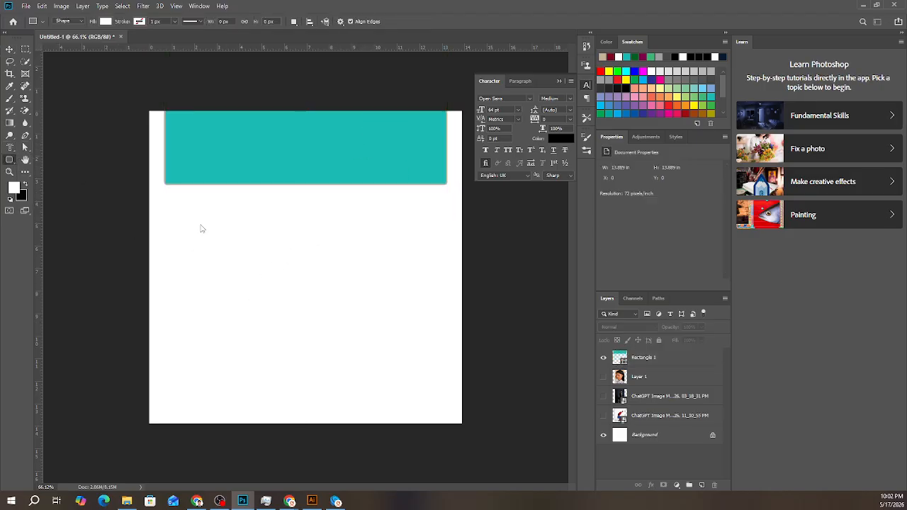
drag(201, 225, 434, 374)
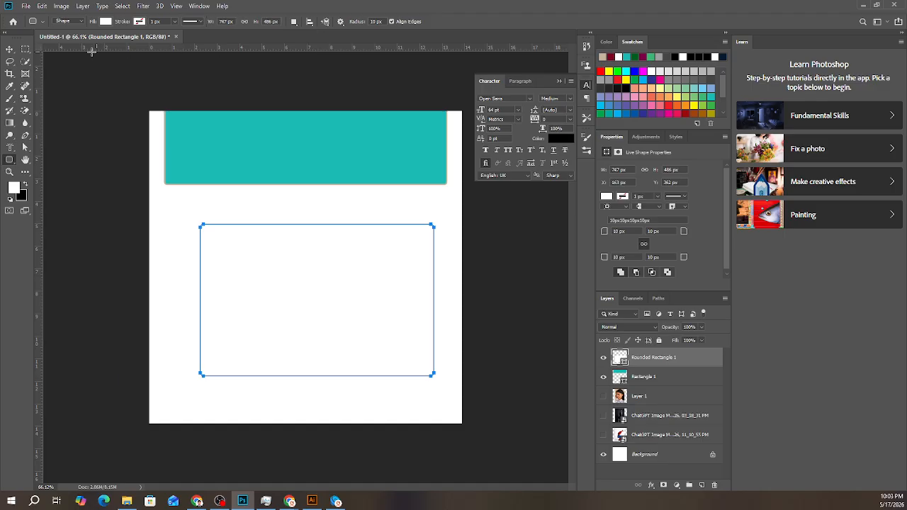
click(106, 21)
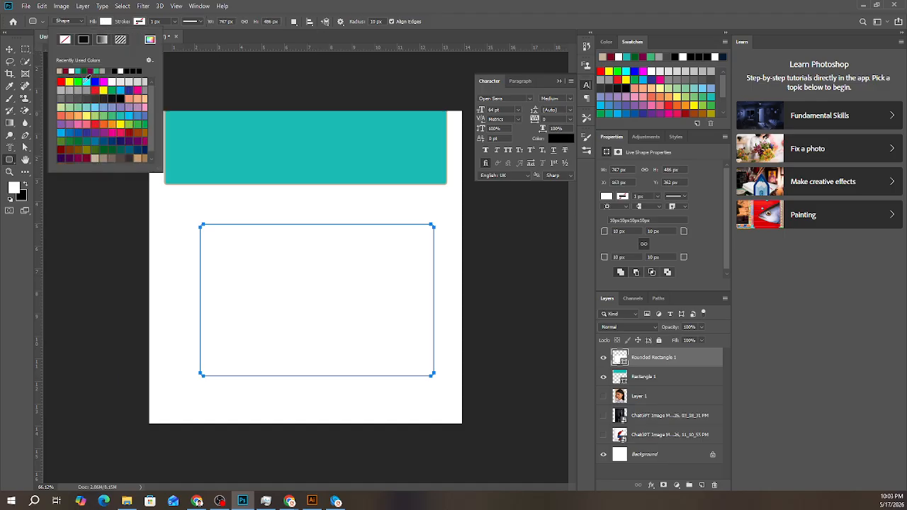
click(86, 131)
click(14, 50)
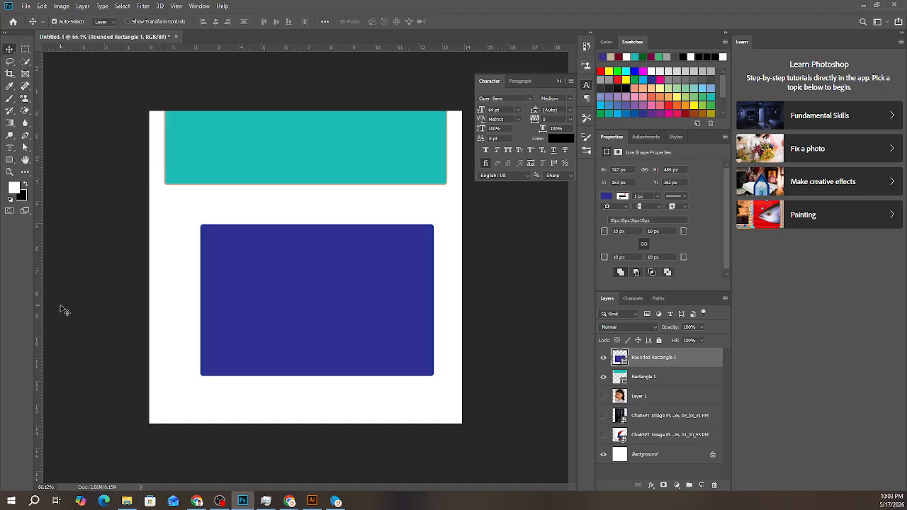
- Set all corner radii of the dark blue rounded rectangle to 50 px
click(75, 321)
click(366, 357)
click(620, 231)
key(Return)
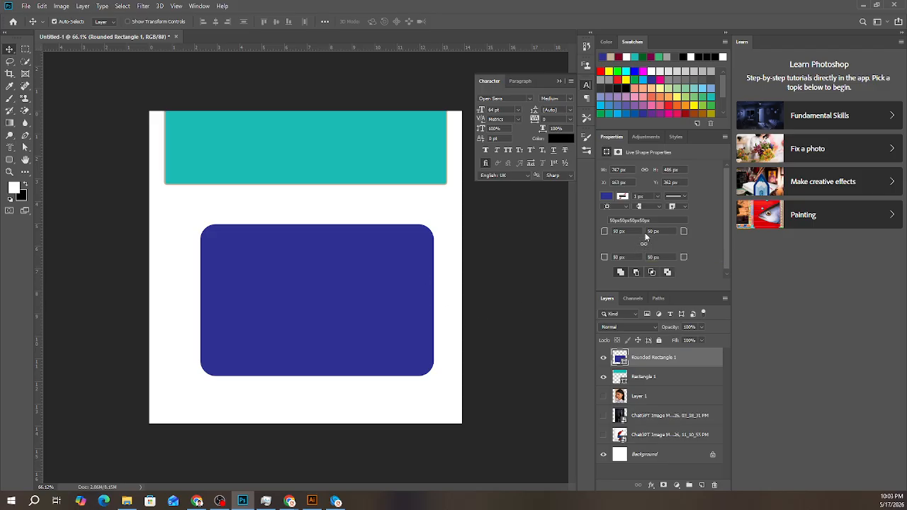
- Set the dark blue rounded rectangle's upper-right and lower-left corner radii to 0 px
click(650, 231)
text(0)
key(Return)
click(618, 257)
key(Return)
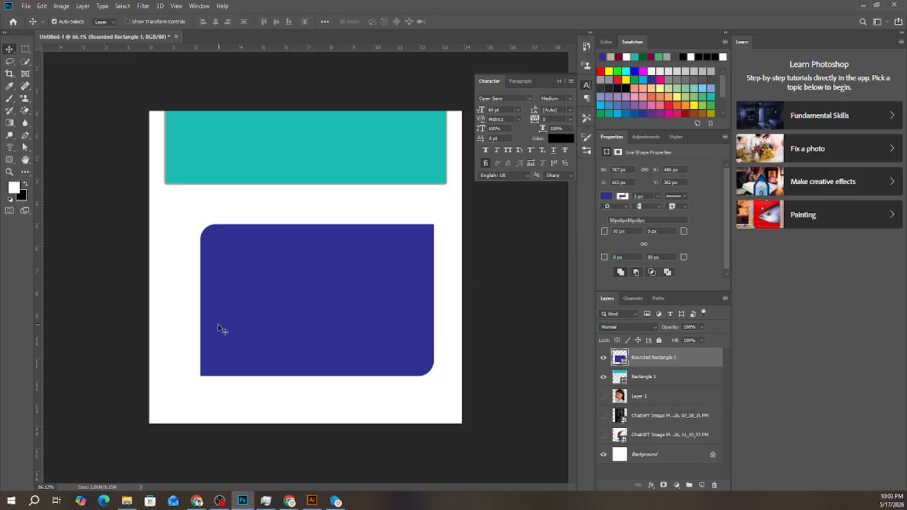
- Move the woman's photo layer between the teal rectangle and the rounded rectangle in the layer order and show it
click(643, 398)
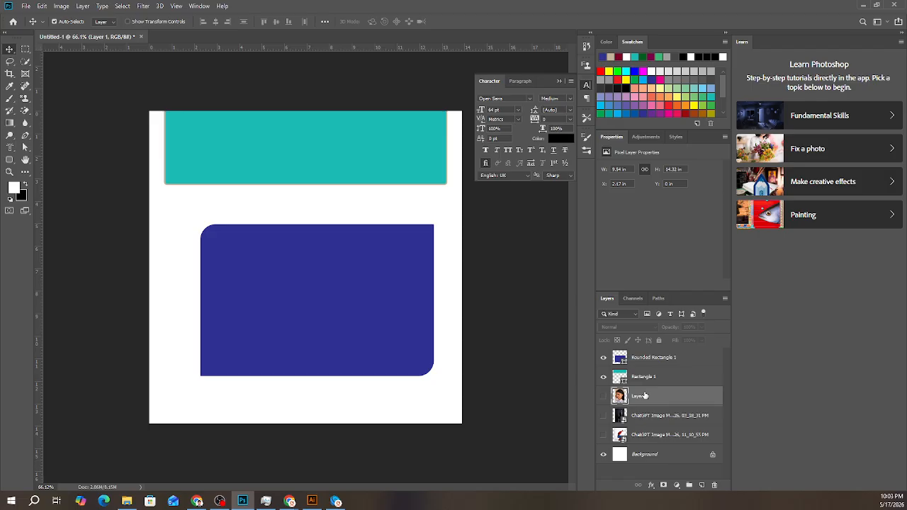
drag(633, 401, 635, 376)
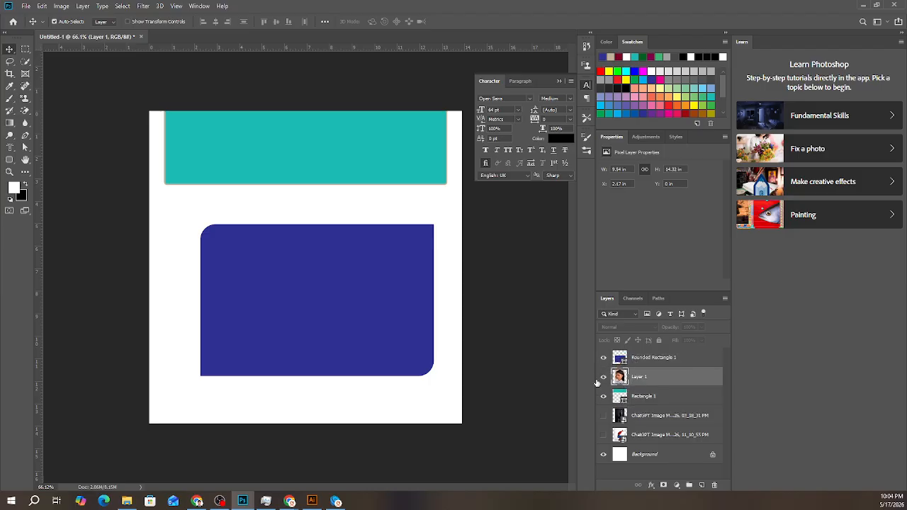
click(603, 377)
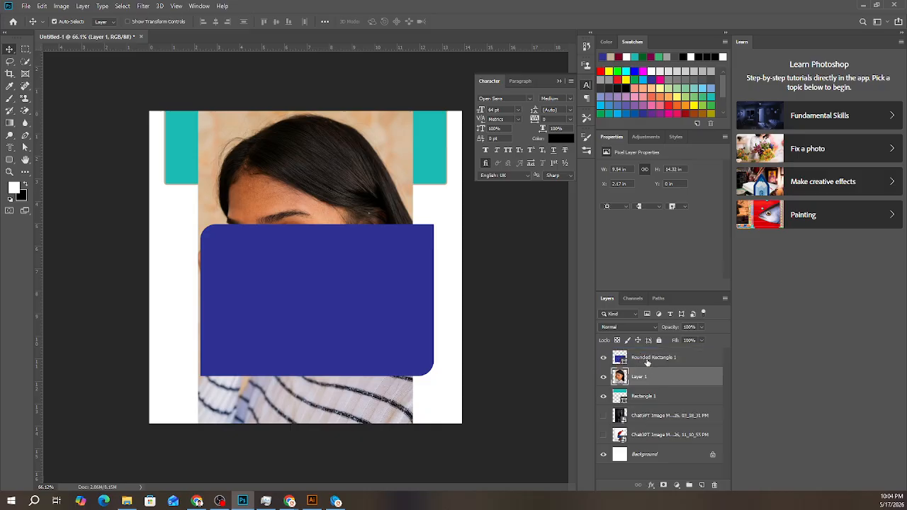
right_click(647, 362)
click(692, 273)
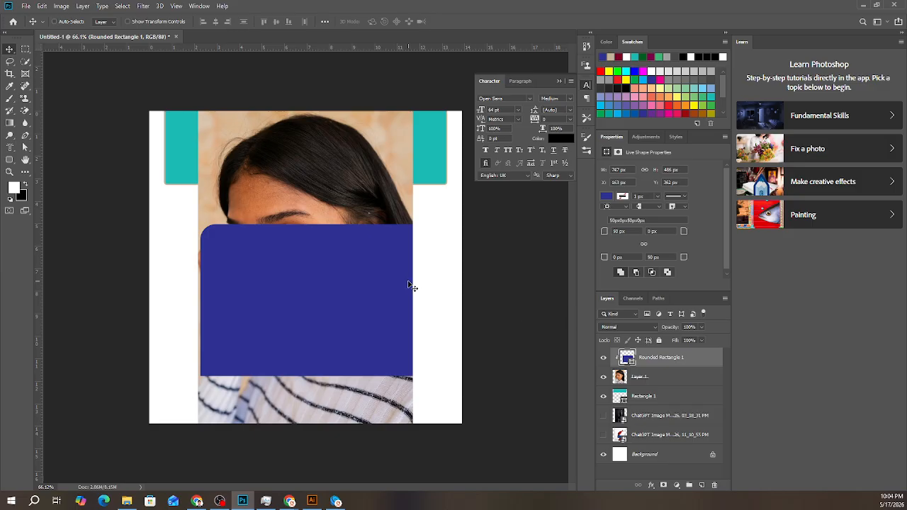
key(ctrl+z)
click(604, 377)
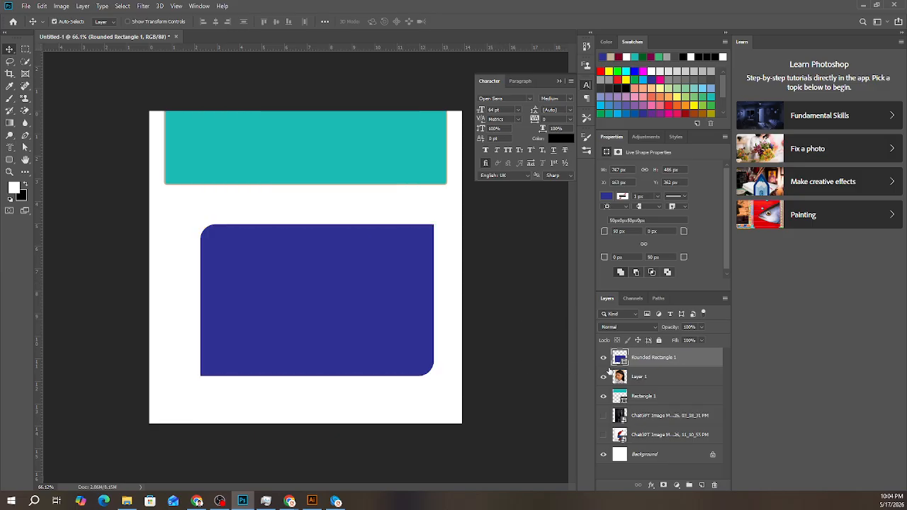
click(604, 376)
- Place the photo layer above the rounded rectangle, clip it to that shape, and shift the photo down within it
drag(634, 376, 646, 359)
right_click(647, 360)
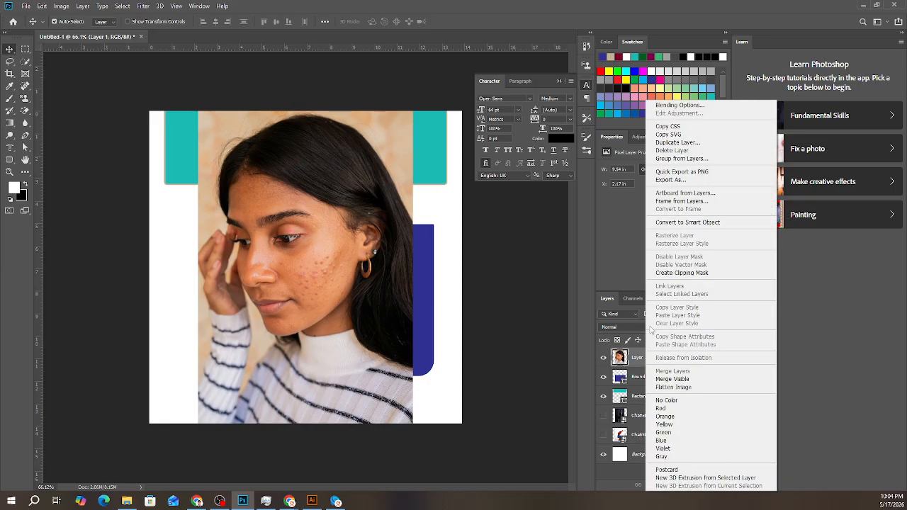
click(683, 273)
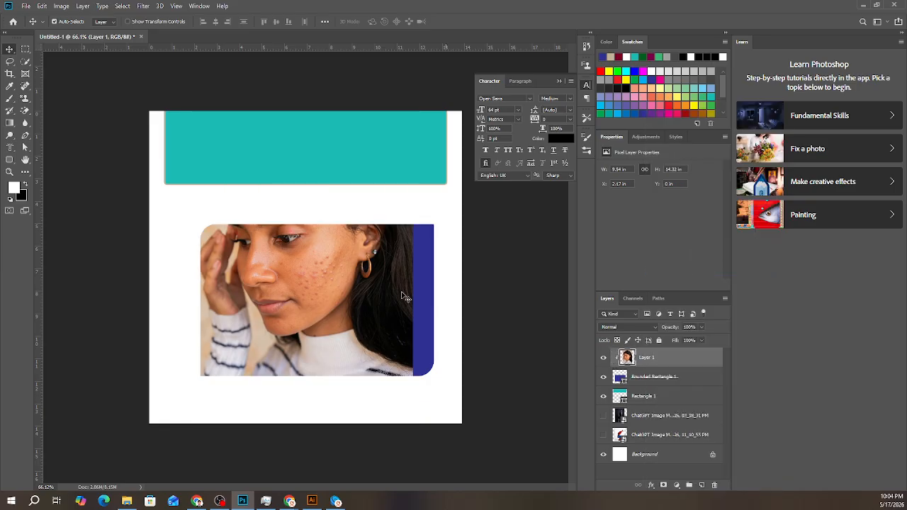
drag(300, 293, 310, 331)
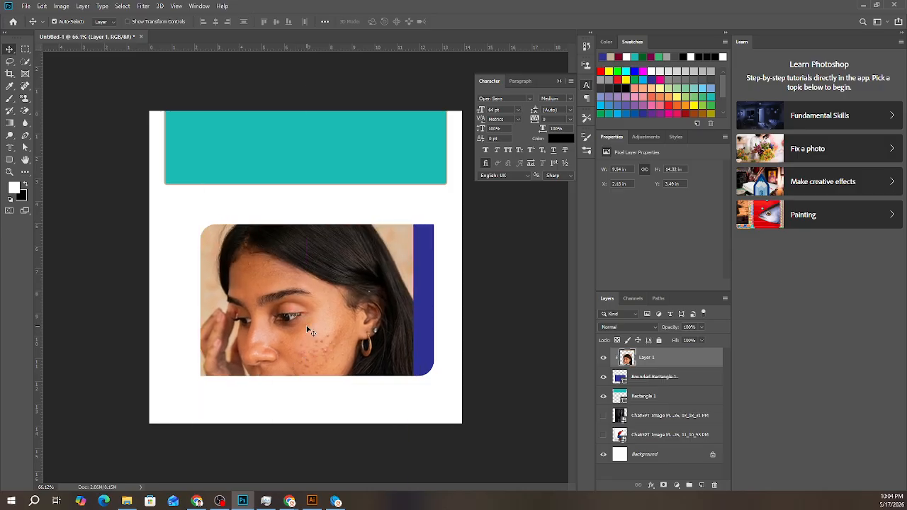
- Scale the clipped photo to about 129% and reposition it so it fills the whole rounded rectangle
key(ctrl+t)
key(ctrl+minus)
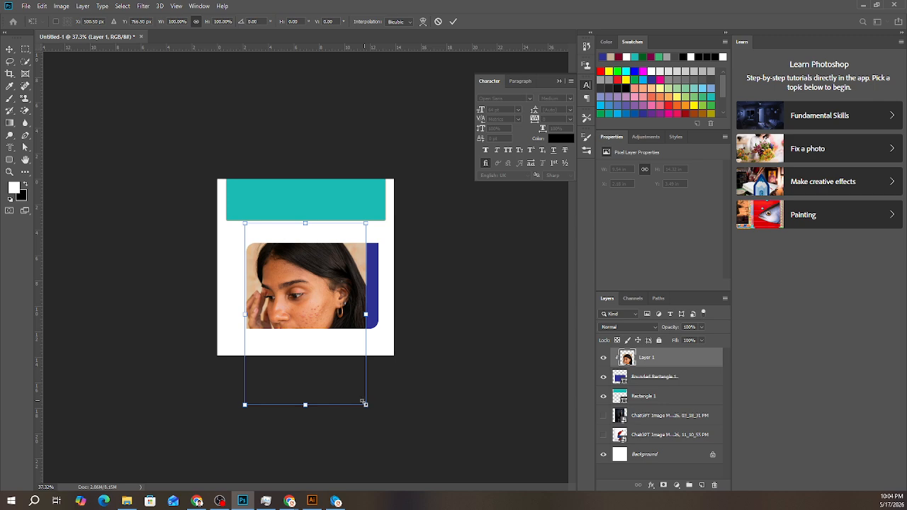
drag(363, 403, 298, 304)
drag(293, 273, 391, 399)
drag(287, 254, 183, 199)
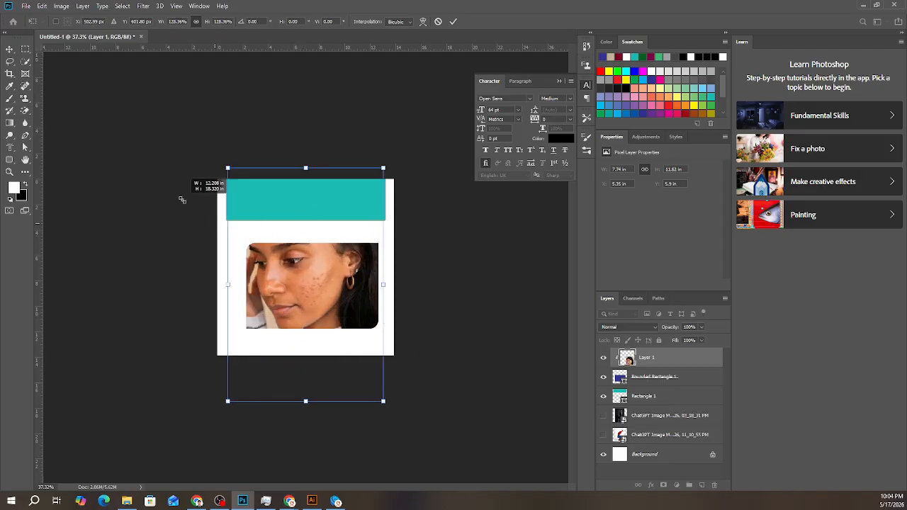
drag(314, 288, 316, 299)
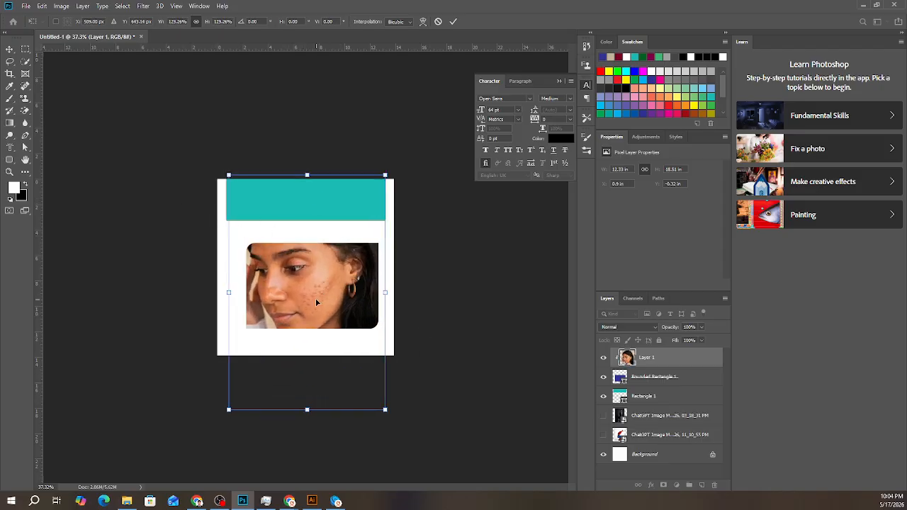
click(456, 25)
scroll(317, 335, up, 5)
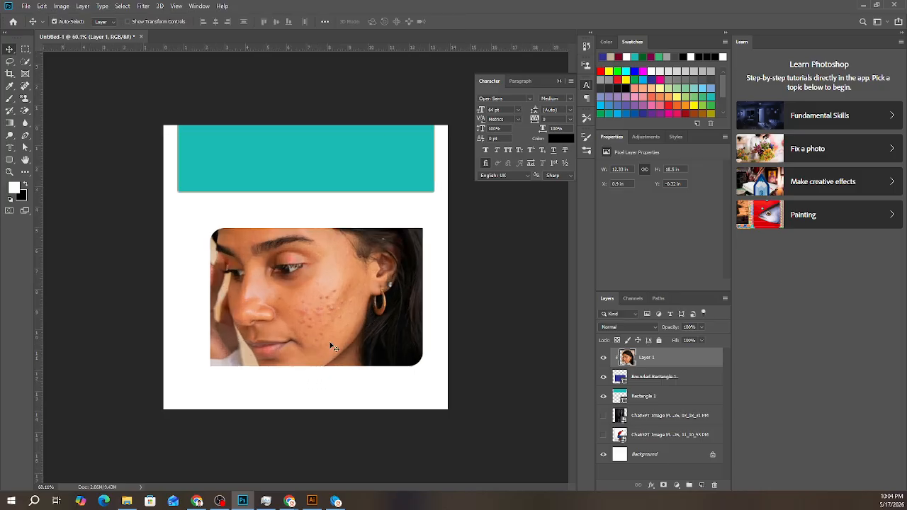
- Give the rounded rectangle holding the photo a yellow stroke about 14.68 px wide
click(646, 381)
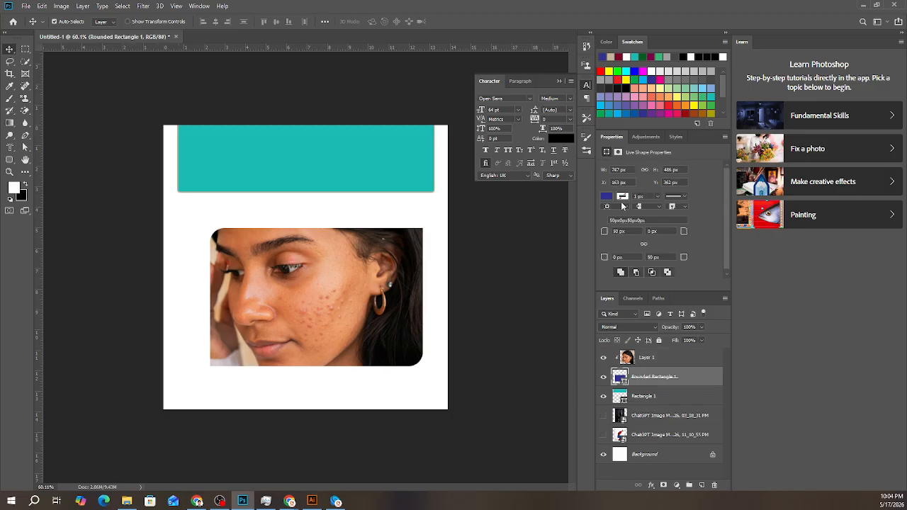
click(623, 196)
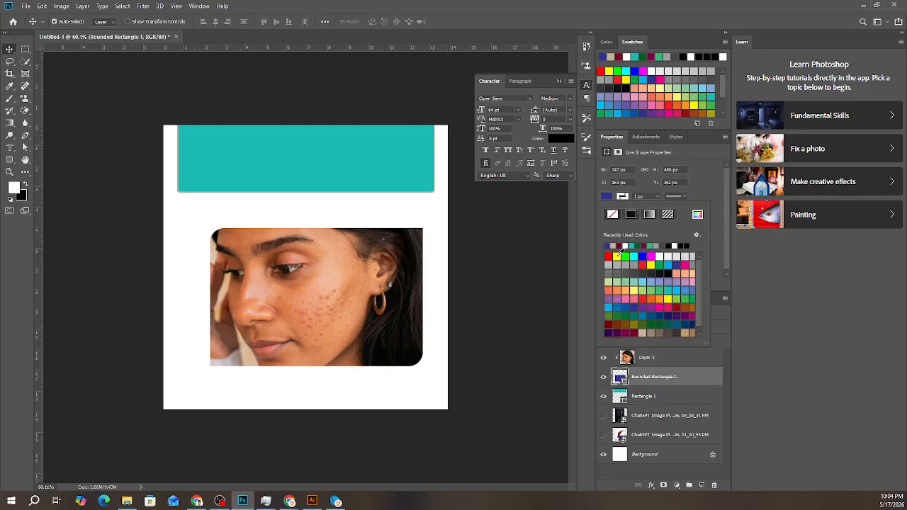
click(618, 256)
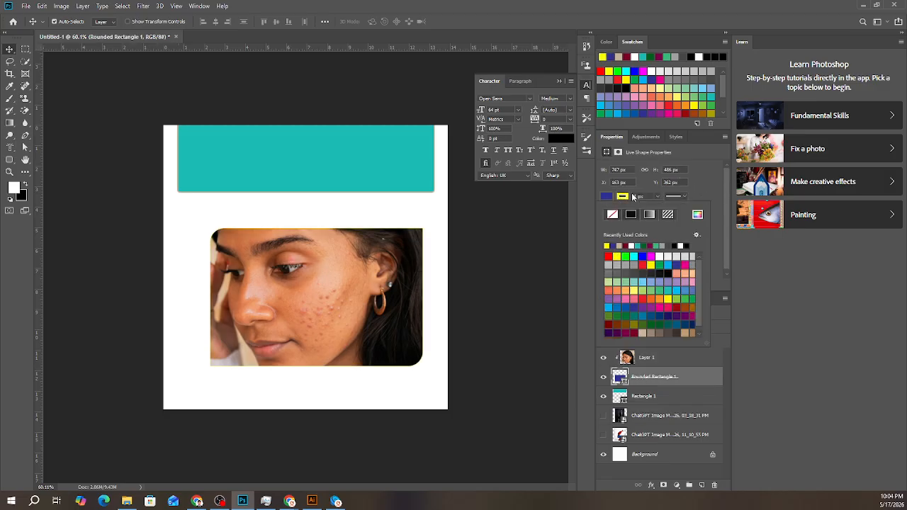
click(658, 198)
drag(657, 207, 668, 209)
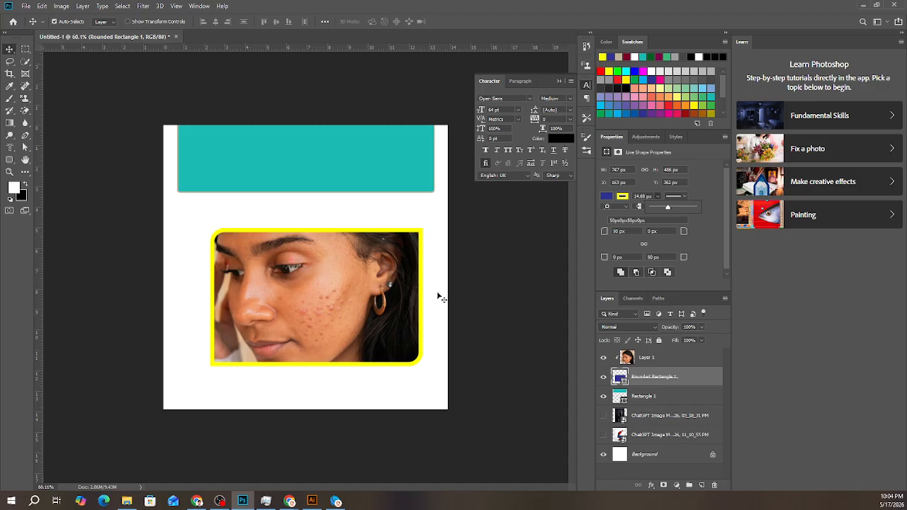
click(532, 329)
- Make the Ellipse Tool the current shape tool and return to the Move tool
click(9, 160)
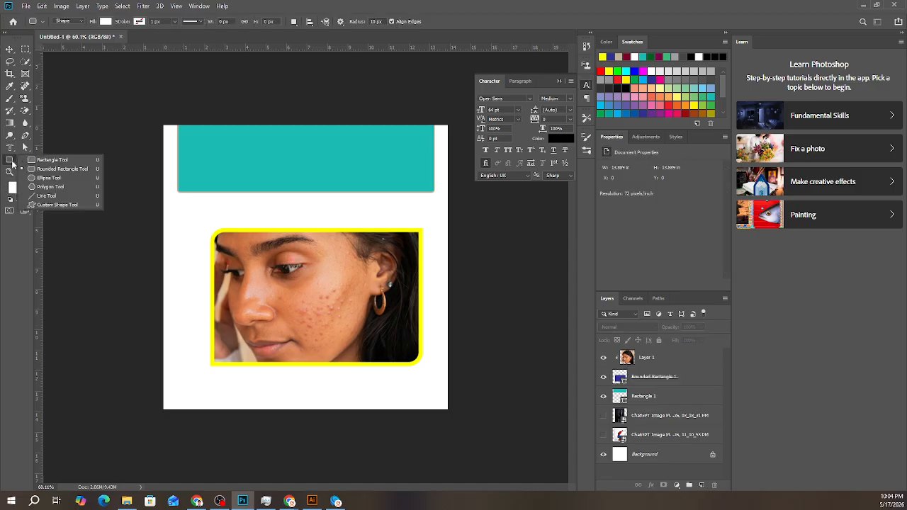
click(42, 178)
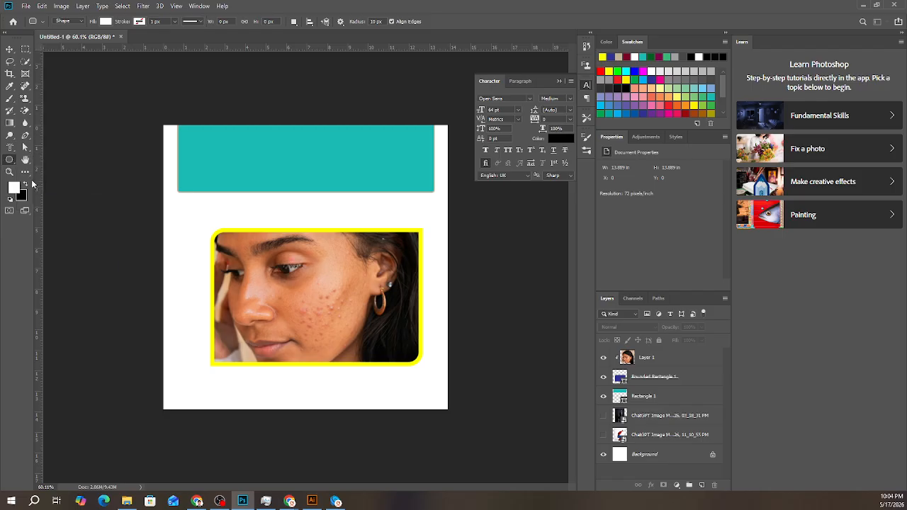
click(12, 53)
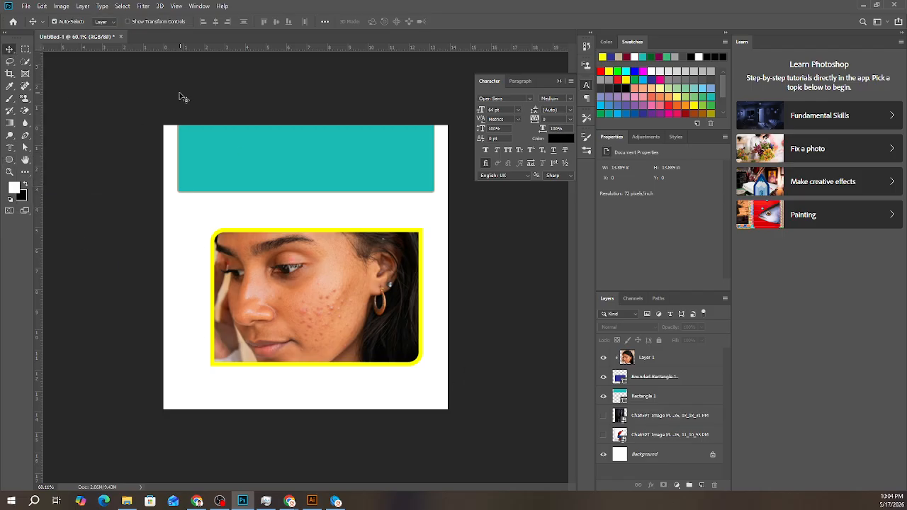
- Undo the yellow stroke and the photo's scaling, repositioning and clipping mask, and remove the rounded rectangle layer
drag(182, 95, 500, 411)
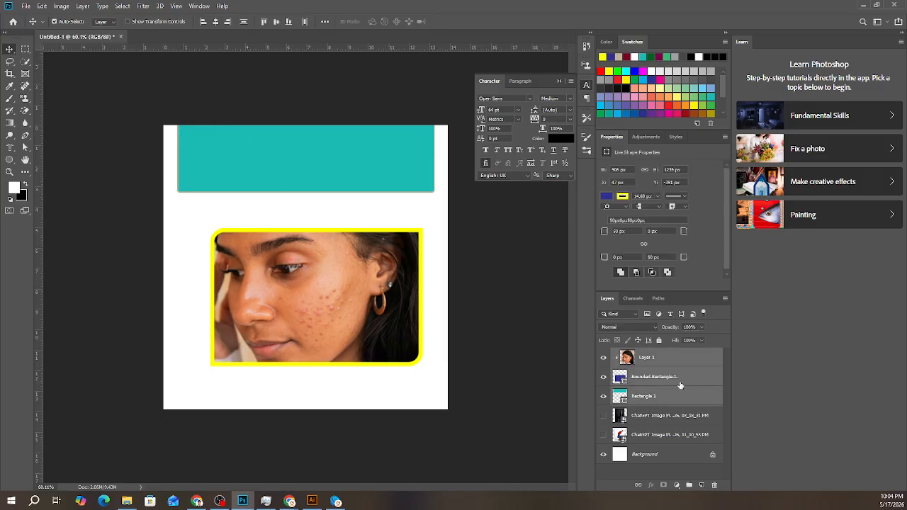
click(679, 384)
click(646, 360)
key(ctrl+z)
key(ctrl+z)
key(ctrl+z)
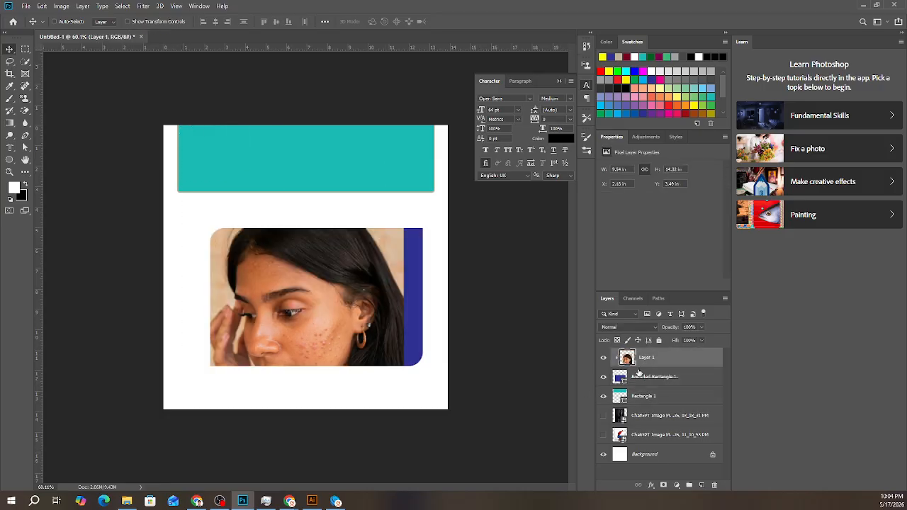
key(ctrl+z)
key(ctrl+z)
key(ctrl+z)
key(ctrl+z)
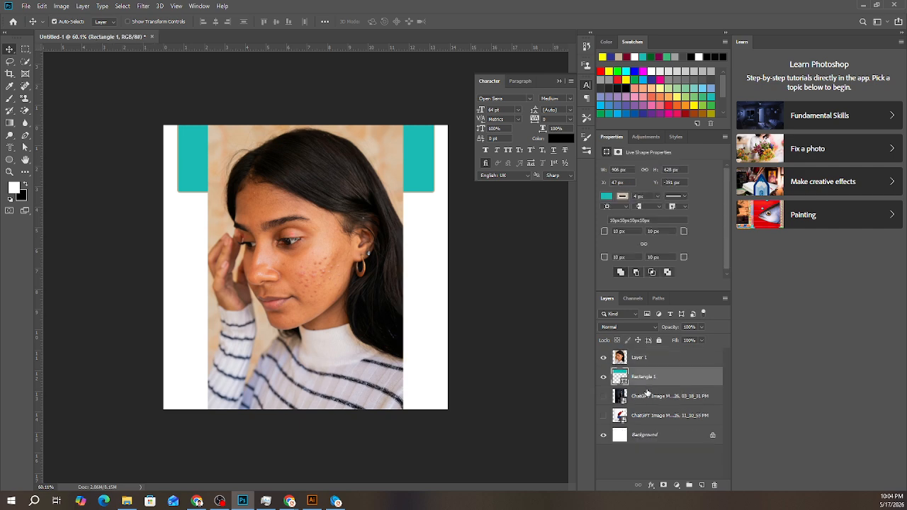
- Delete the teal rectangle layer
click(646, 393)
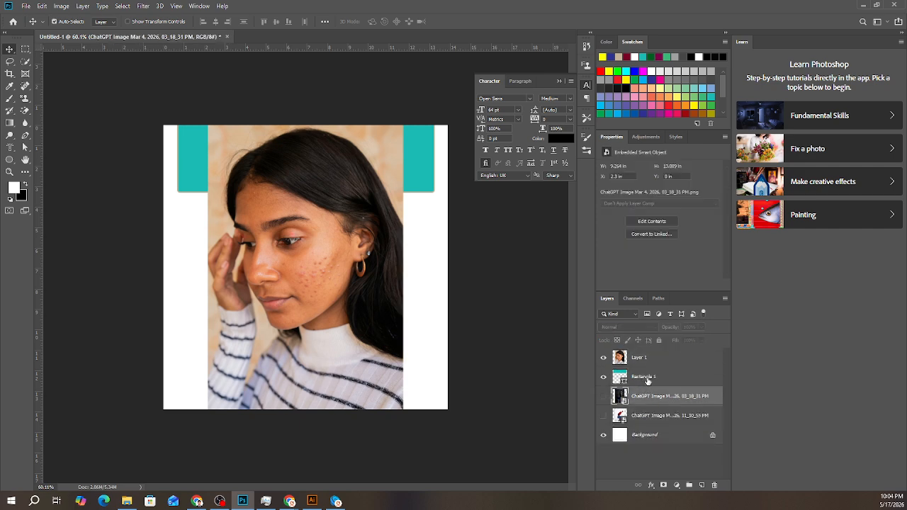
click(648, 380)
key(Delete)
- Add a new empty layer below the woman's photo and move the 03_18_31 PM ChatGPT image layer to the top
click(700, 486)
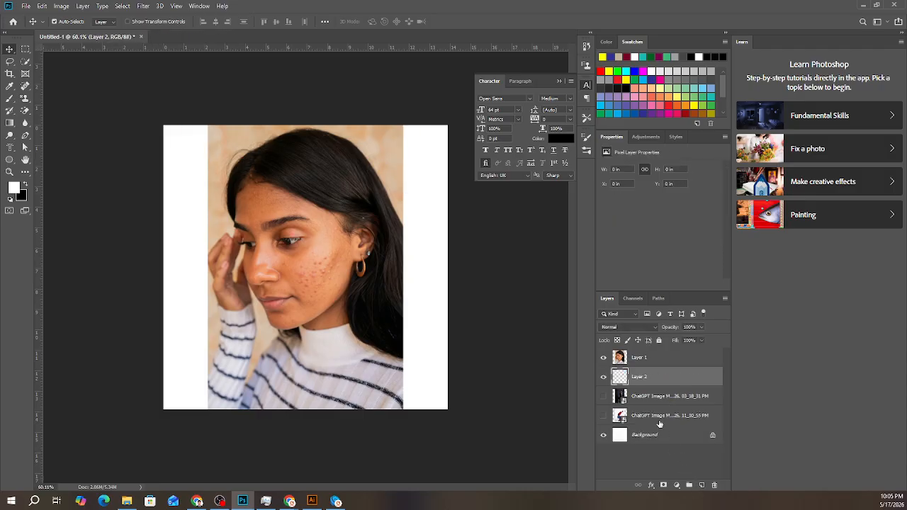
drag(650, 396, 648, 354)
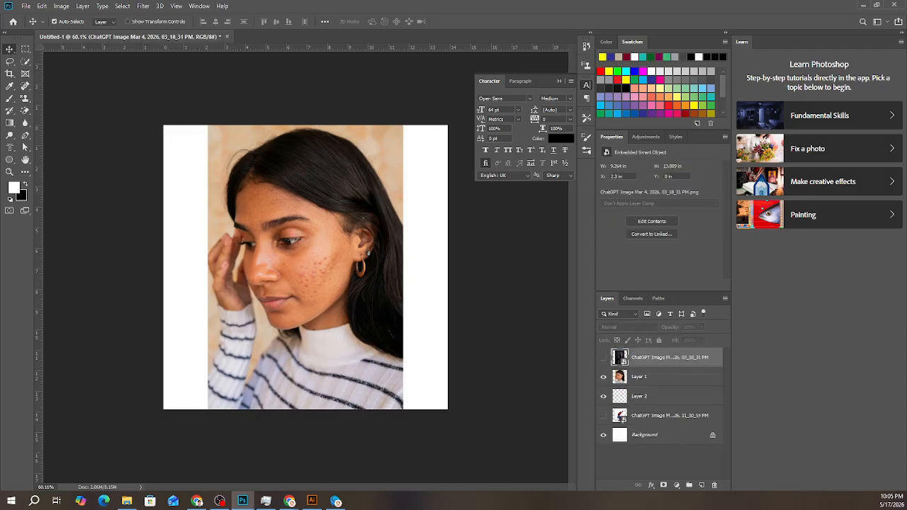
- Switch to the Chrome window, bring it into view and maximise it
key(alt+Tab)
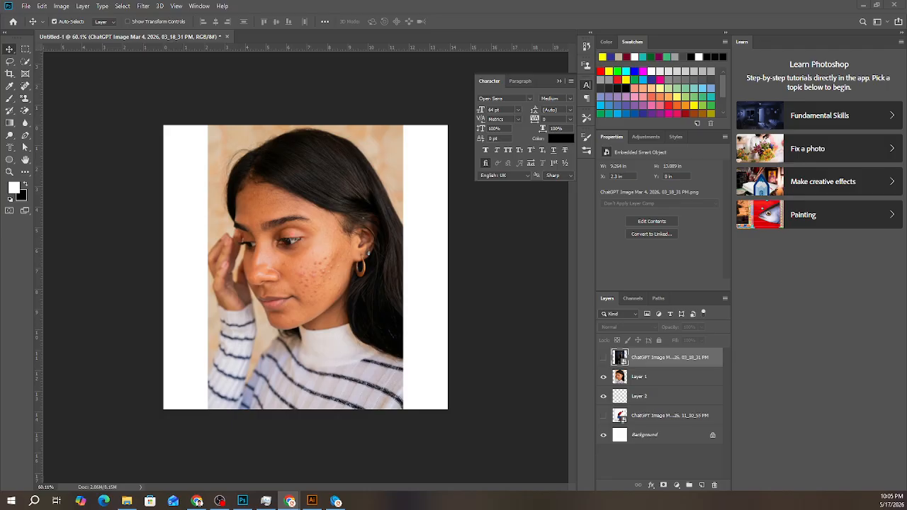
click(198, 501)
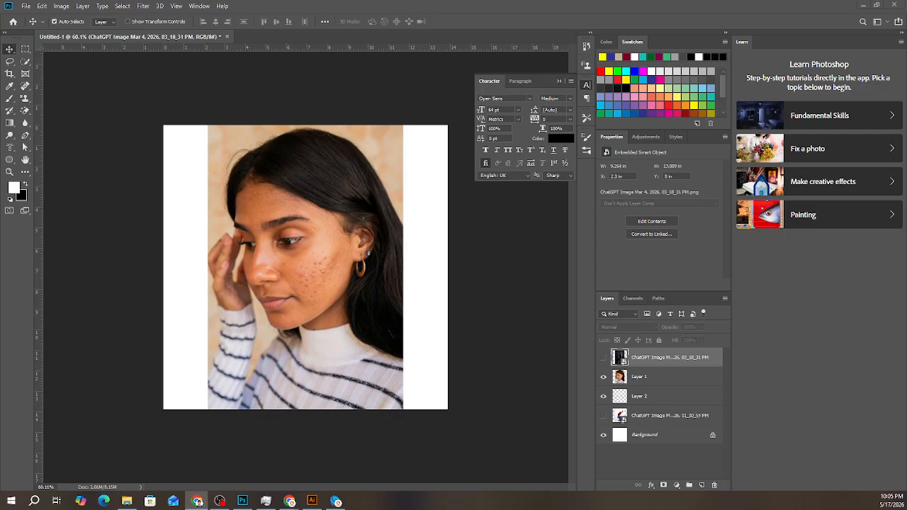
drag(906, 89, 474, 87)
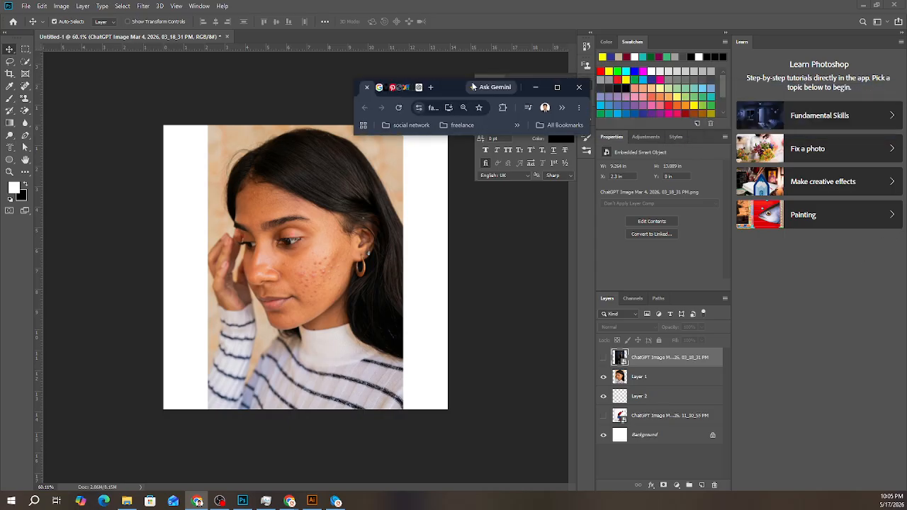
click(557, 86)
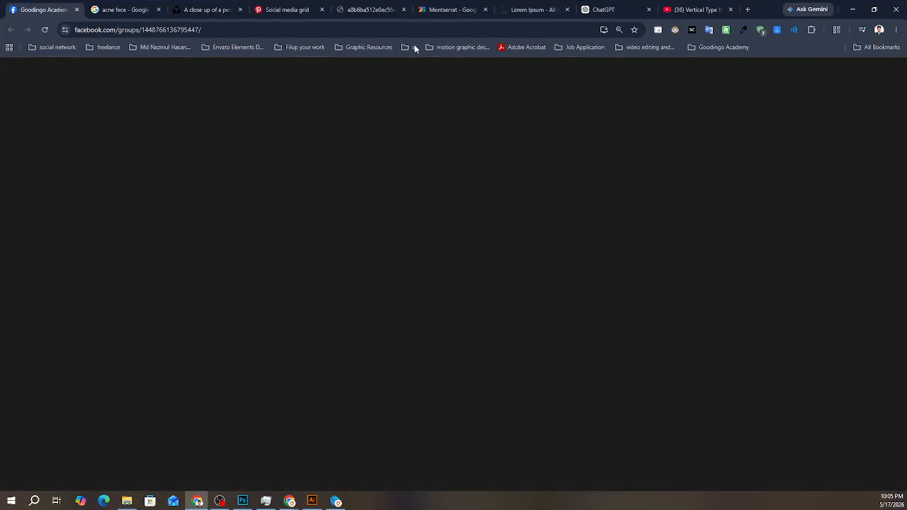
- Close the YouTube, enlarged Pinterest image, Social media grid and Lorem Ipsum tabs
click(447, 10)
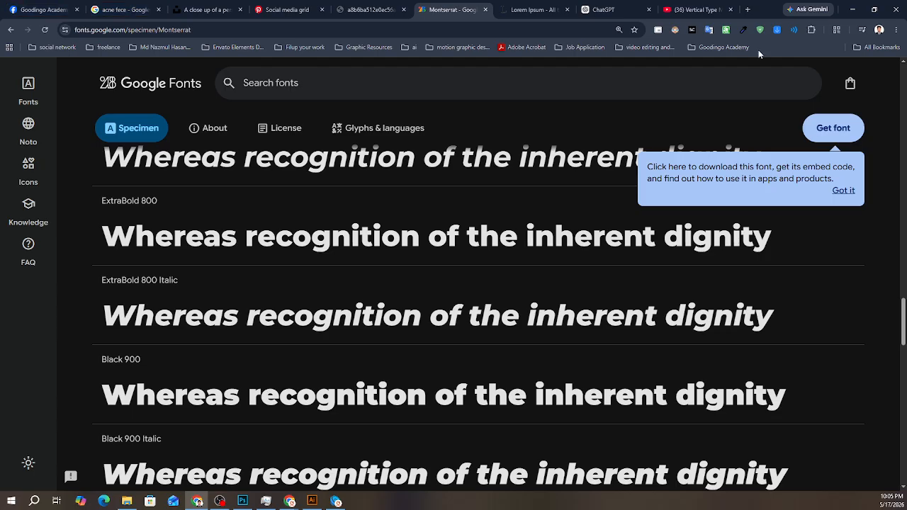
click(730, 9)
scroll(577, 239, down, 1)
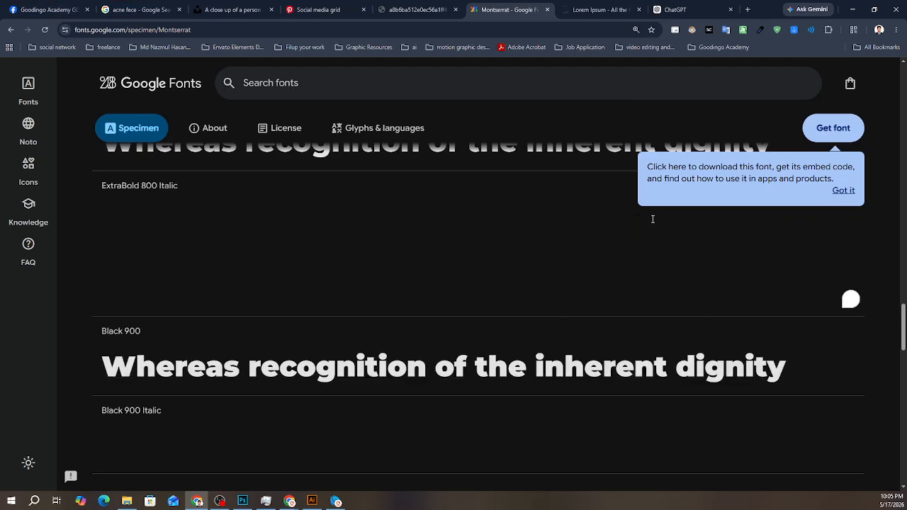
click(576, 223)
click(418, 9)
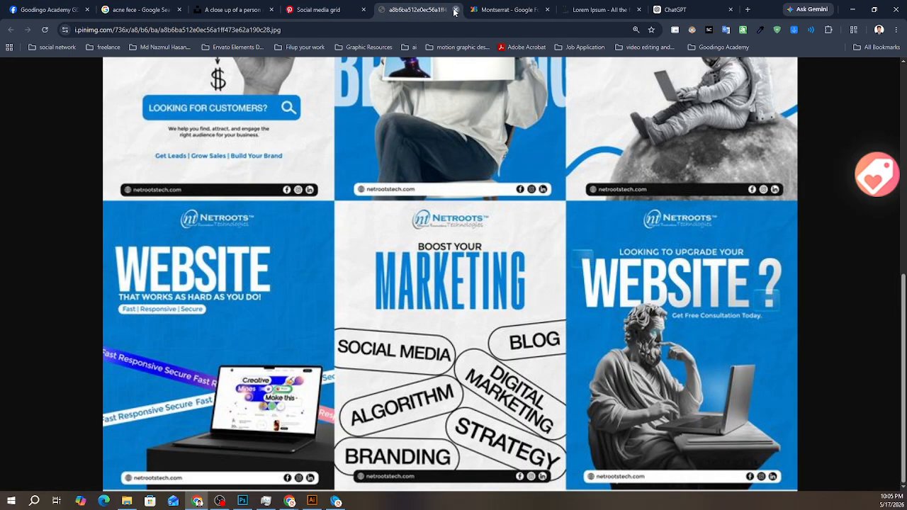
click(456, 9)
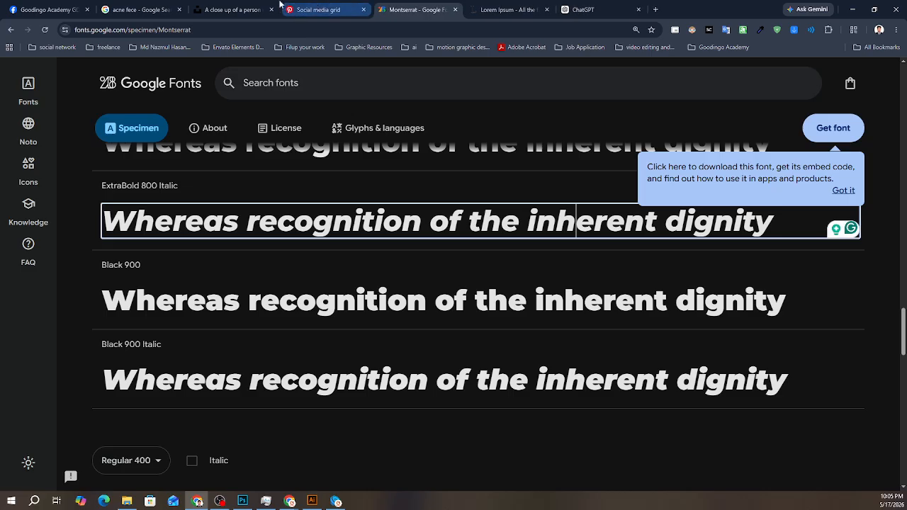
click(364, 9)
click(432, 10)
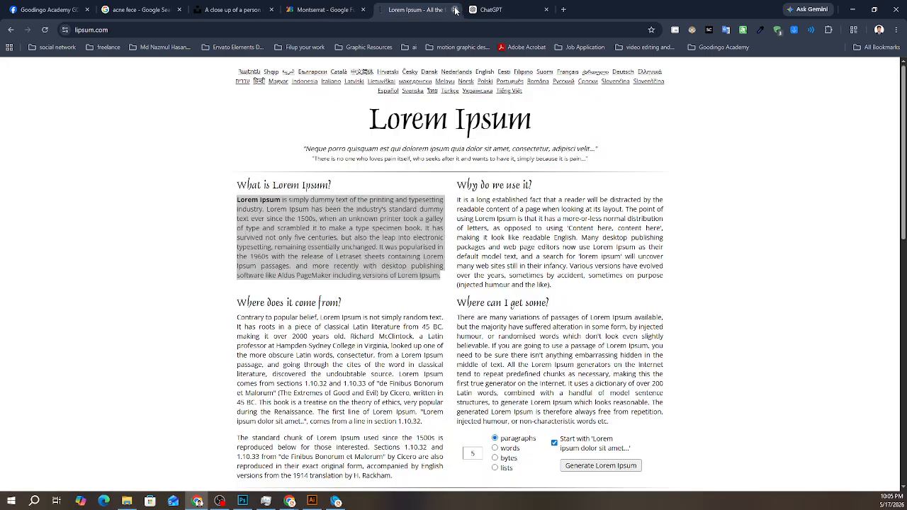
click(454, 9)
- Show the Goodingo Academy GD-Batch 46 group page and copy the Google Meet link from its open chat
click(40, 5)
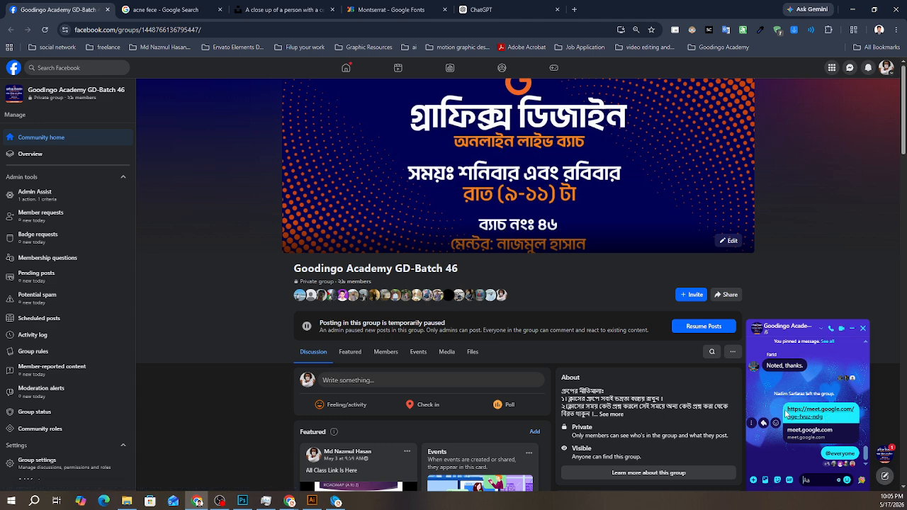
right_click(834, 417)
click(701, 265)
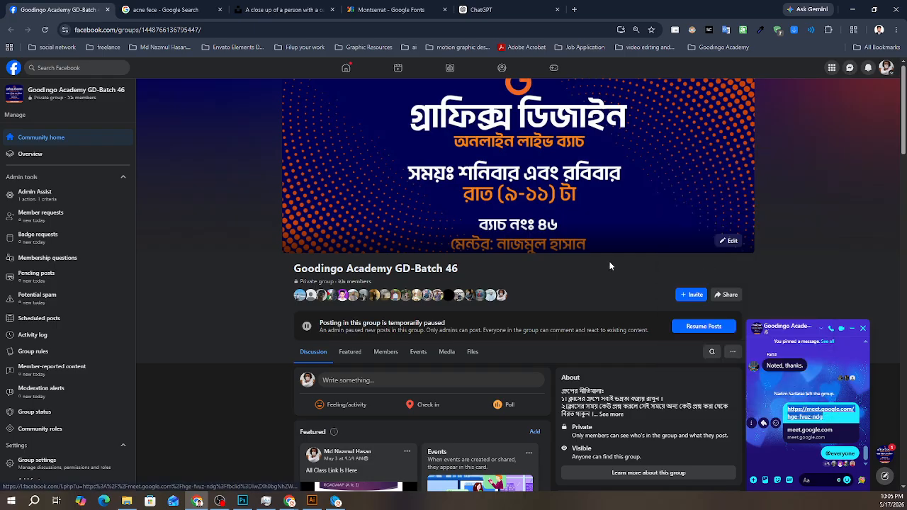
- Close the enlarged example image in ChatGPT and review the steps and results of the Vertical Type Mask Tool answer
click(492, 8)
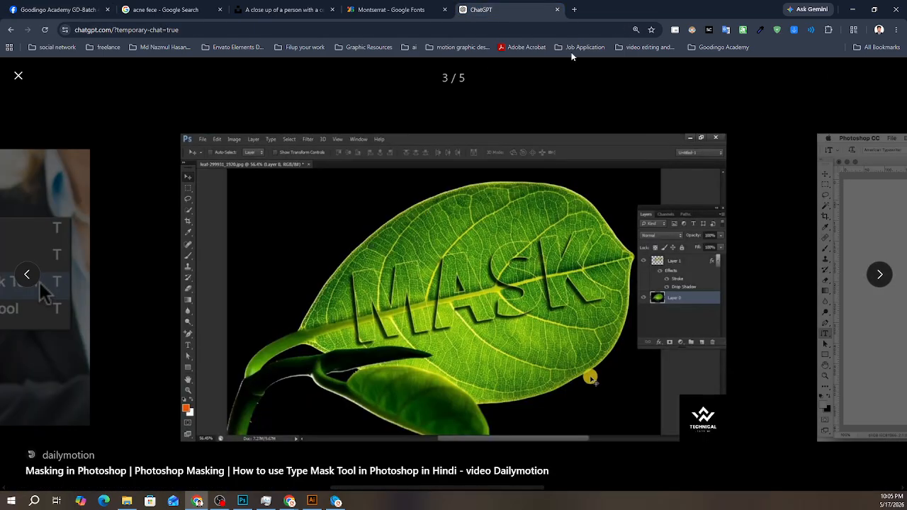
click(19, 75)
scroll(220, 276, up, 10)
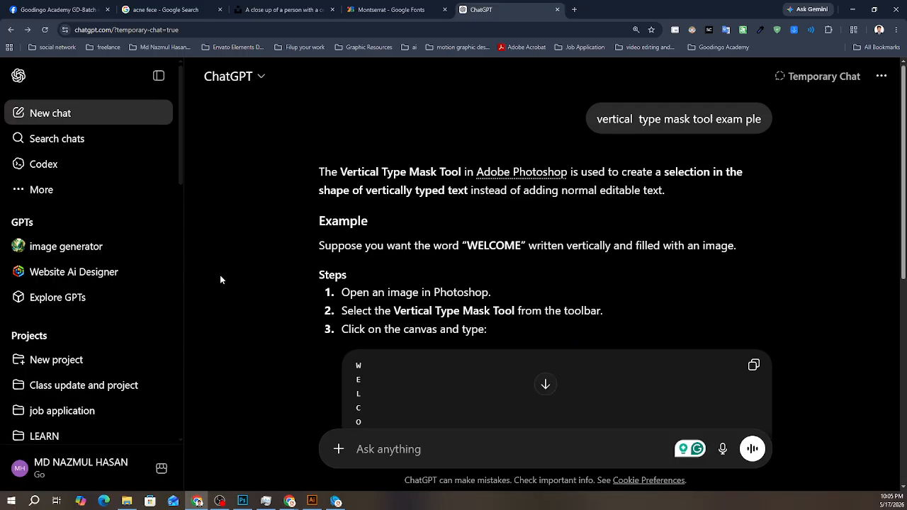
scroll(308, 292, down, 6)
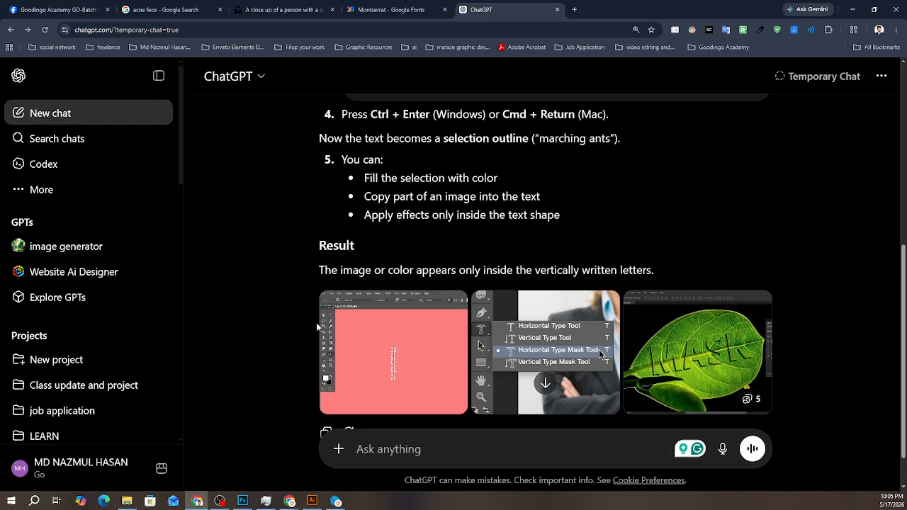
scroll(321, 325, up, 8)
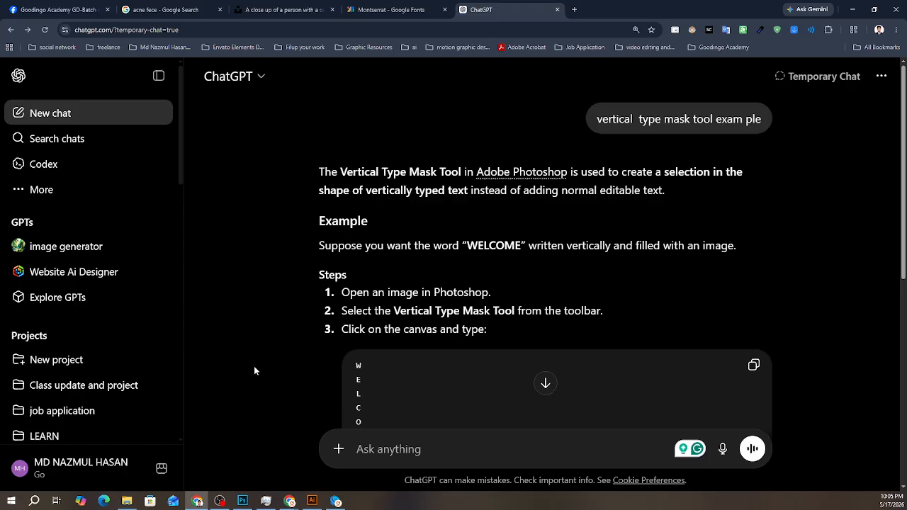
scroll(317, 327, down, 3)
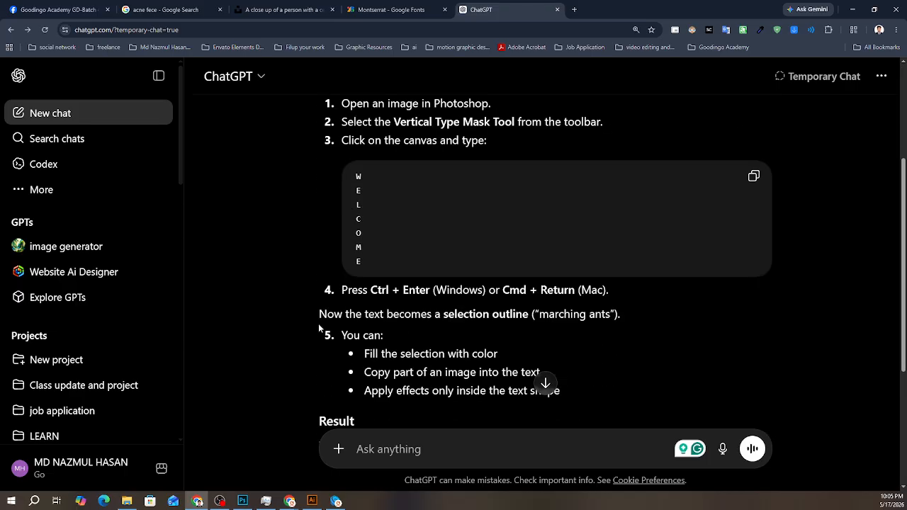
scroll(319, 323, up, 3)
scroll(415, 283, down, 3)
scroll(415, 283, up, 2)
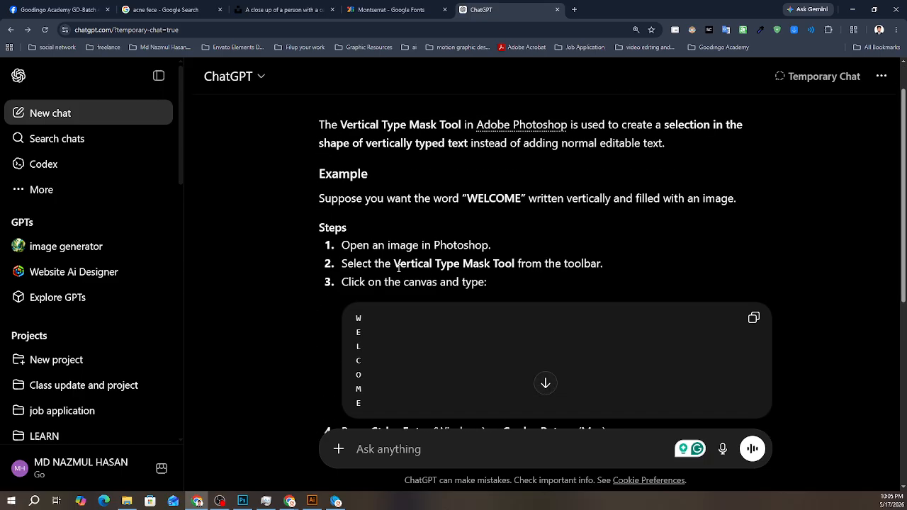
- Copy "Vertical Type Mask Tool" from the second step of the ChatGPT answer and paste it into the prompt
drag(394, 264, 501, 260)
key(ctrl+c)
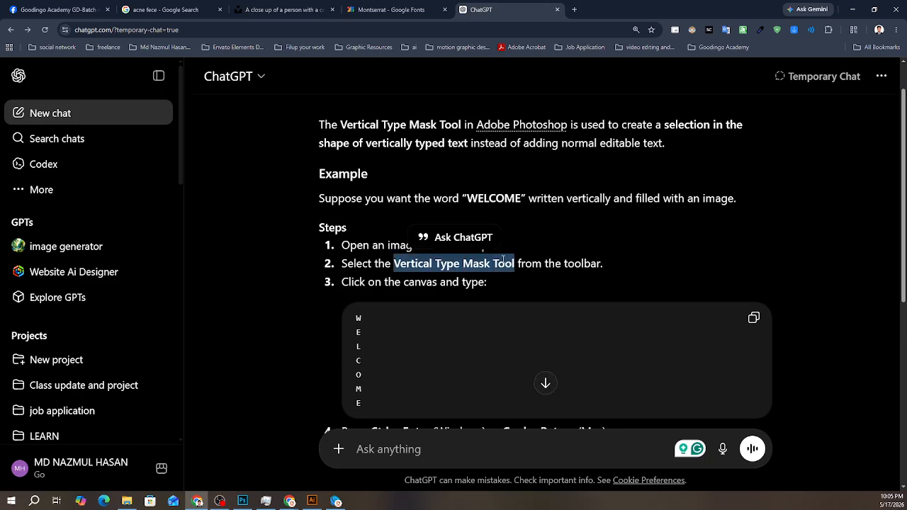
right_click(499, 259)
click(404, 371)
scroll(405, 371, down, 5)
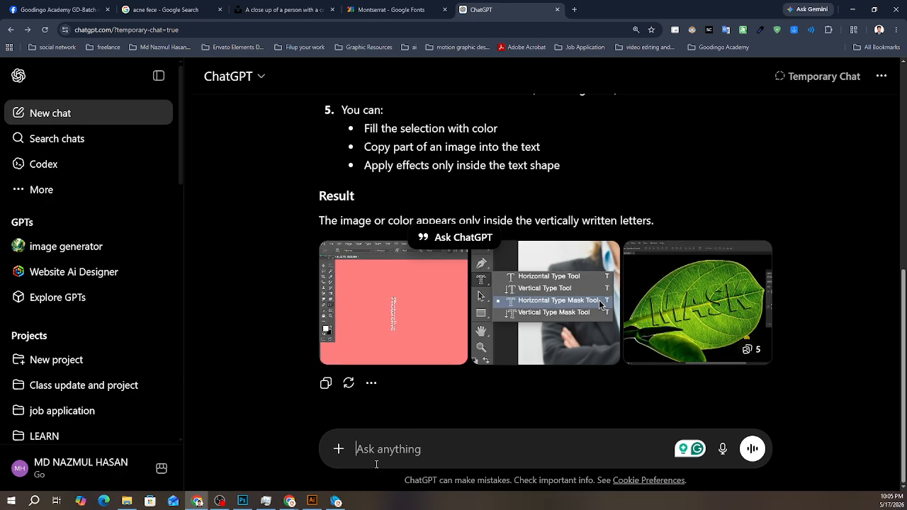
click(377, 449)
key(ctrl+v)
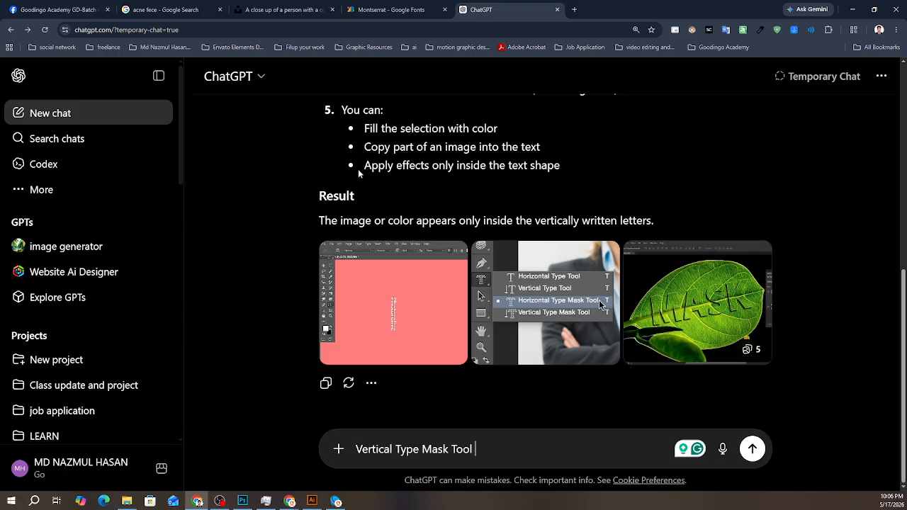
- Highlight the answer's bullet about applying effects inside the text shape, and glance at the Unsplash photo tab
drag(358, 169, 560, 167)
scroll(392, 161, up, 1)
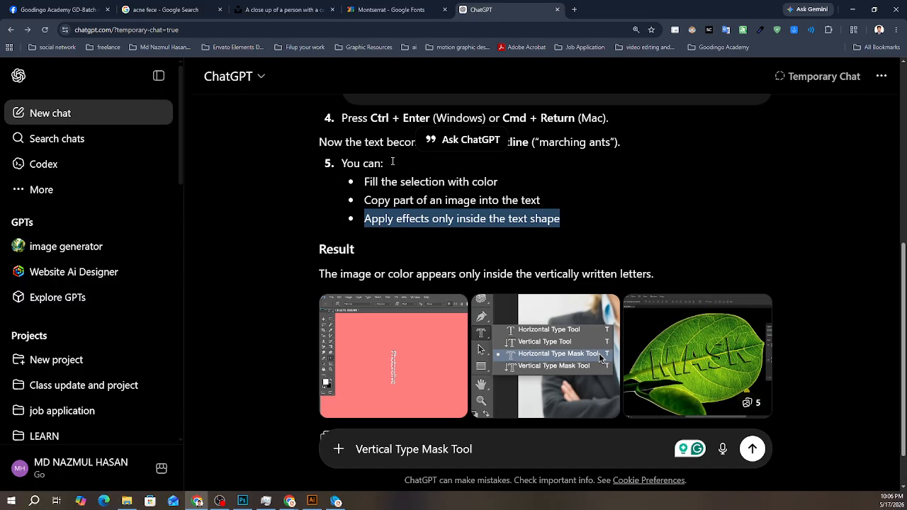
scroll(392, 161, up, 2)
click(283, 9)
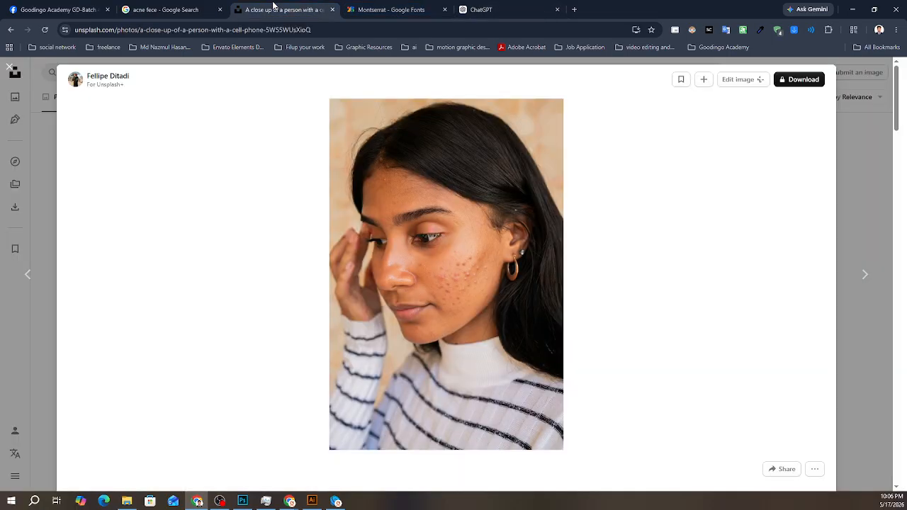
click(487, 9)
- Return to the Facebook group page and open the Goodingo Academy GD Batch chat from the recent conversations
click(56, 9)
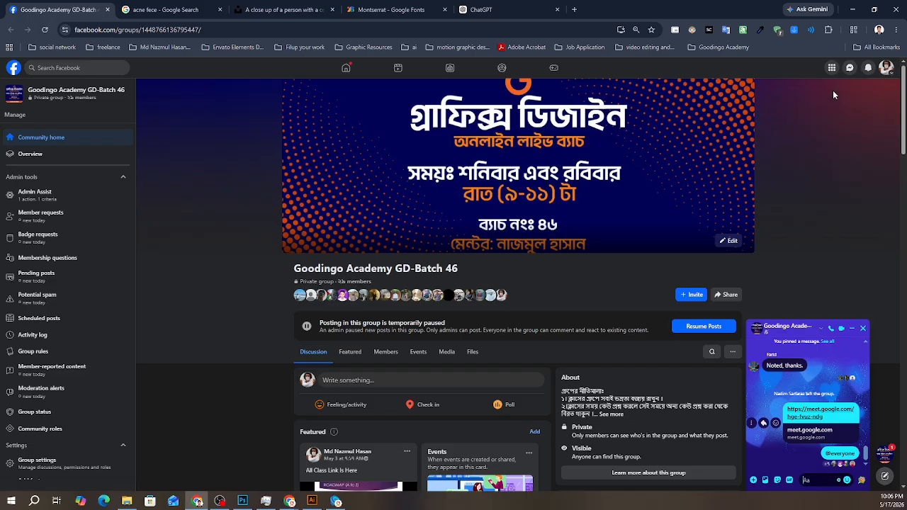
click(850, 67)
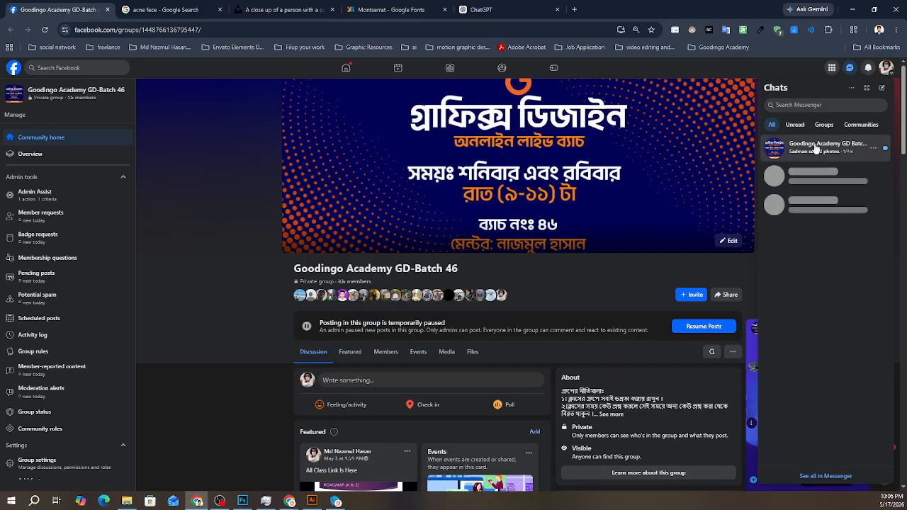
click(815, 149)
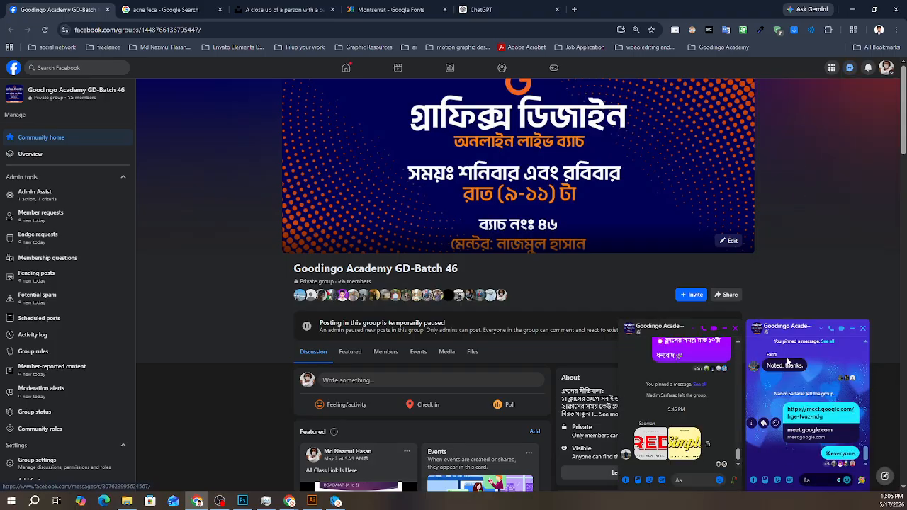
click(686, 481)
key(ctrl+v)
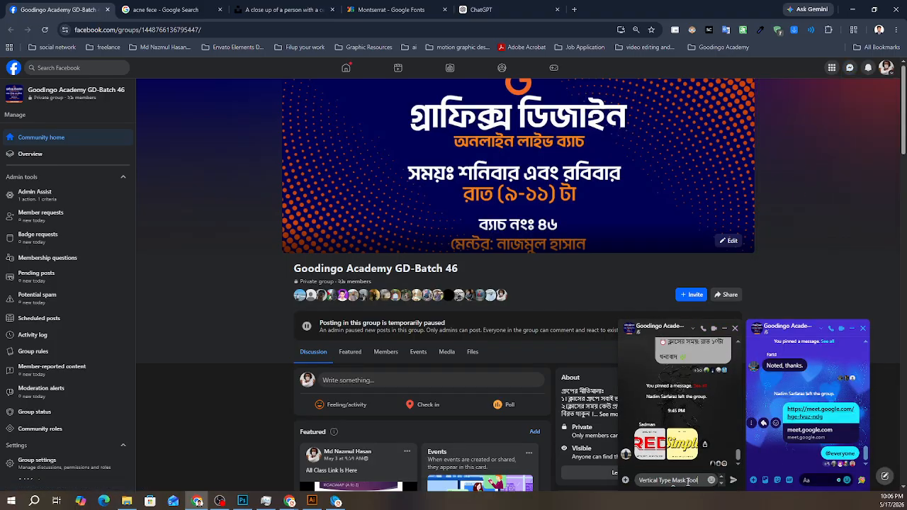
key(ctrl+a)
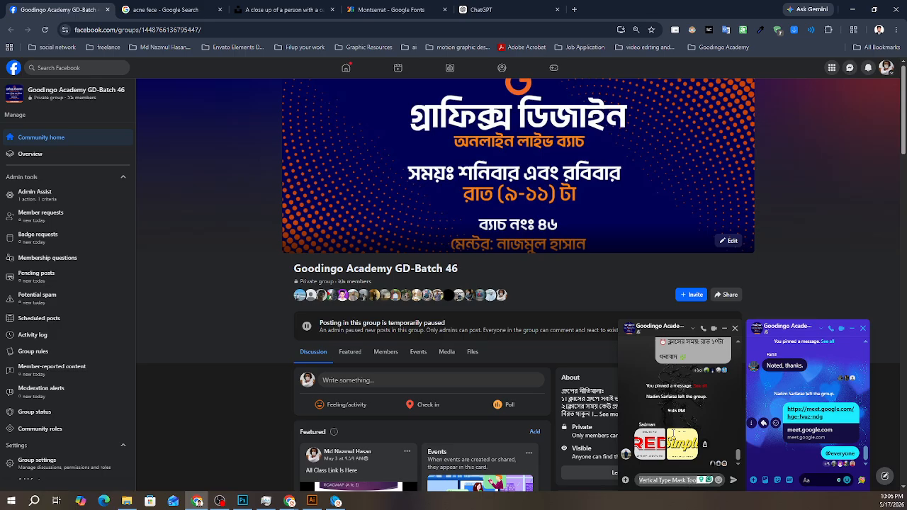
key(BackSpace)
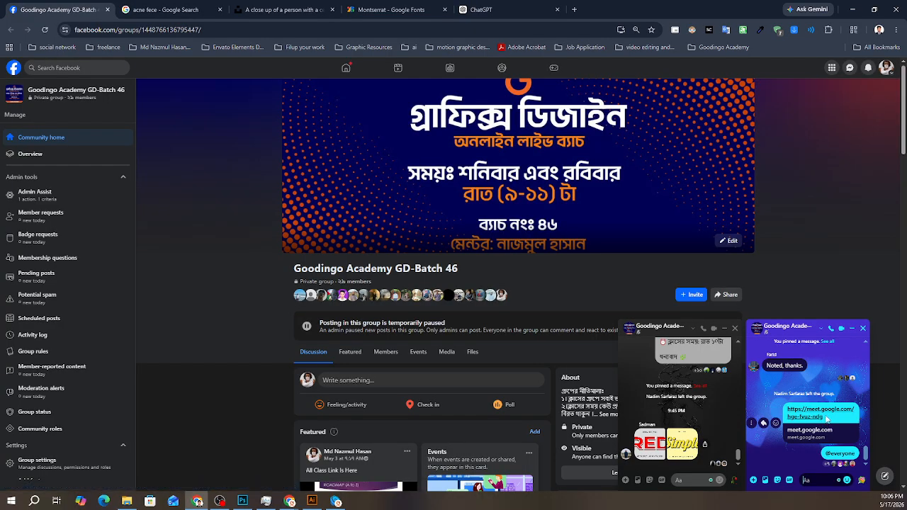
- Copy the Google Meet link from the blue-themed group chat and send it in the newly opened group chat
drag(826, 417, 786, 409)
key(ctrl+c)
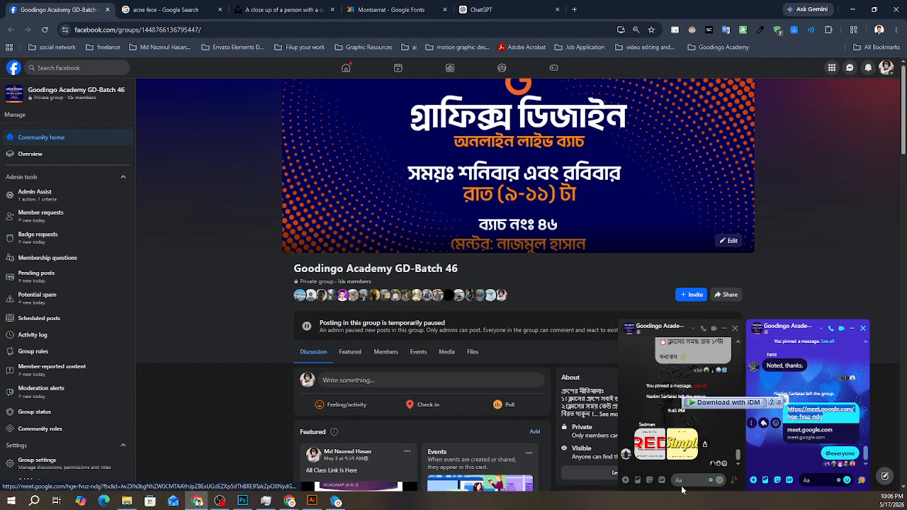
click(682, 482)
key(ctrl+v)
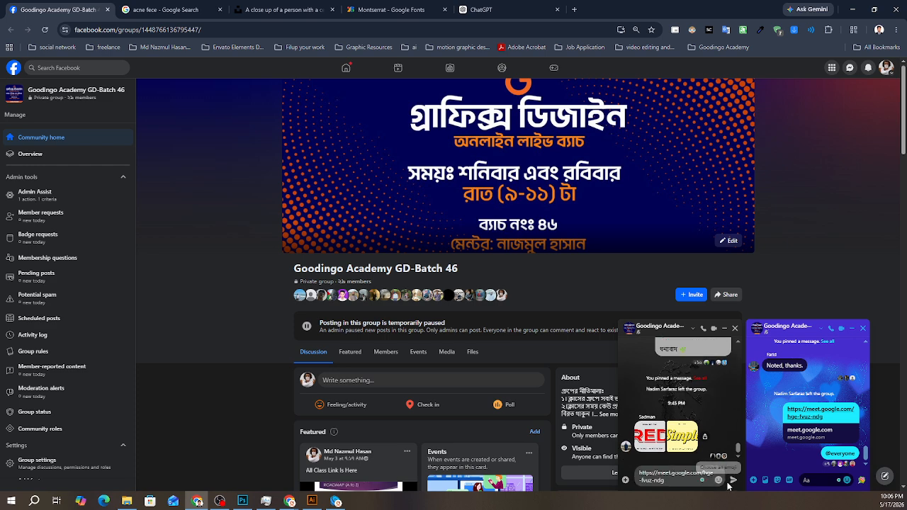
click(730, 482)
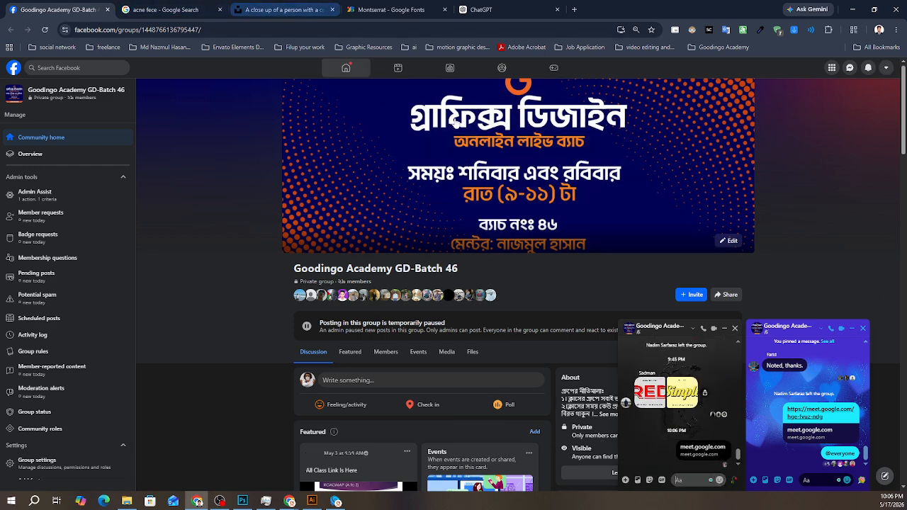
- Switch back to Photoshop and draw a white circle about 643 px across over the woman's face with the Ellipse Tool
click(852, 10)
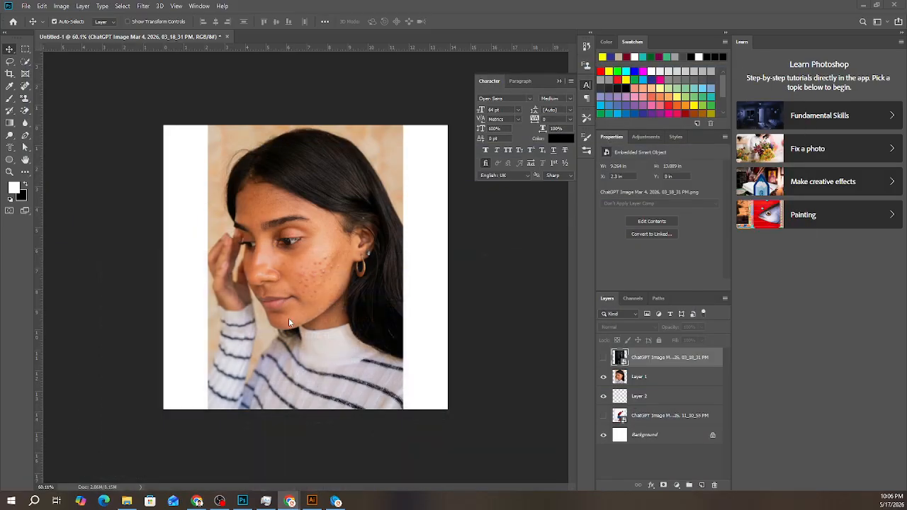
click(13, 161)
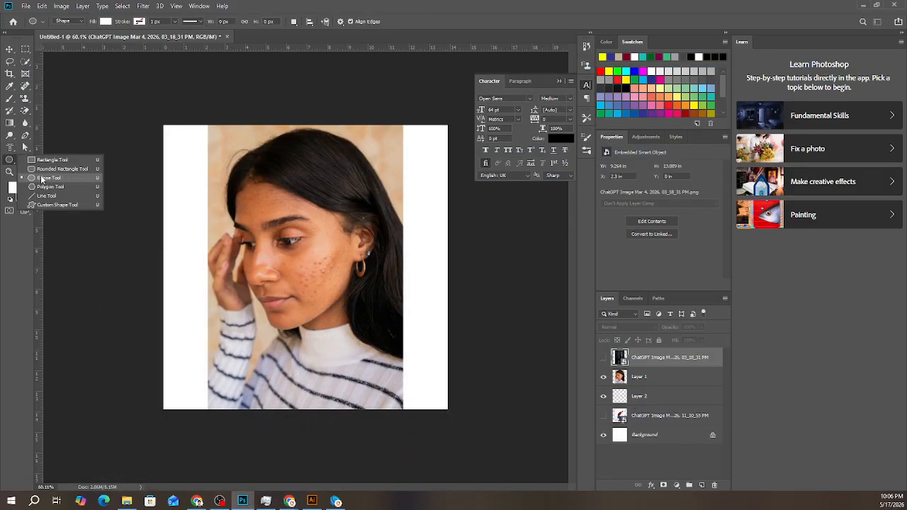
click(32, 178)
drag(226, 150, 405, 444)
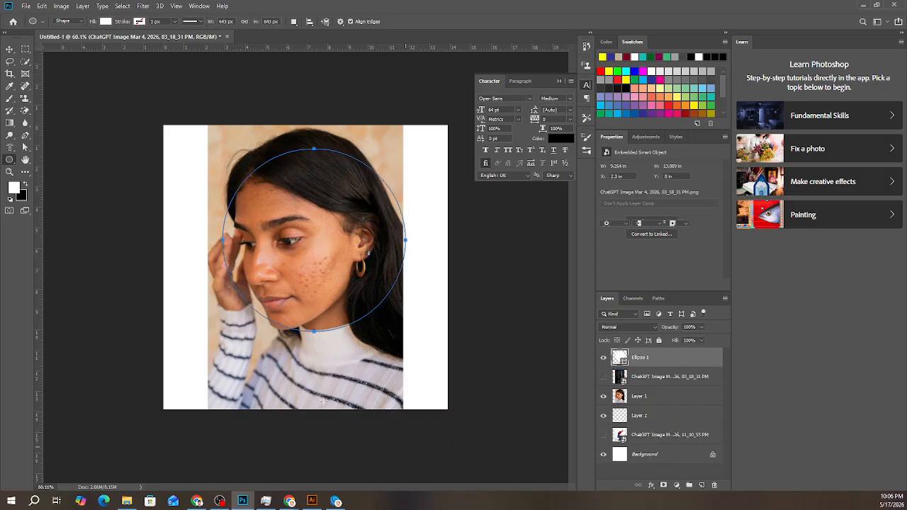
- Move the woman's photo, Layer 1, directly above the circle layer and clip it to the circle with a clipping mask
click(9, 49)
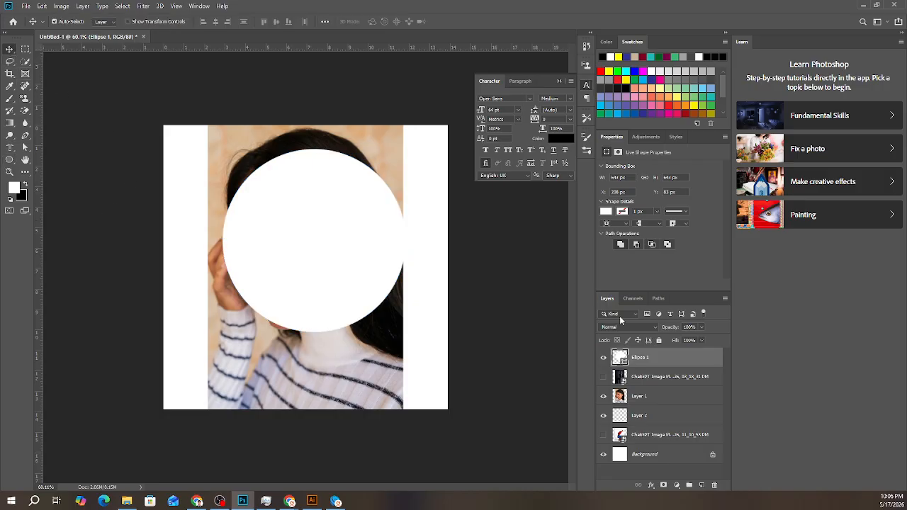
drag(648, 399, 645, 363)
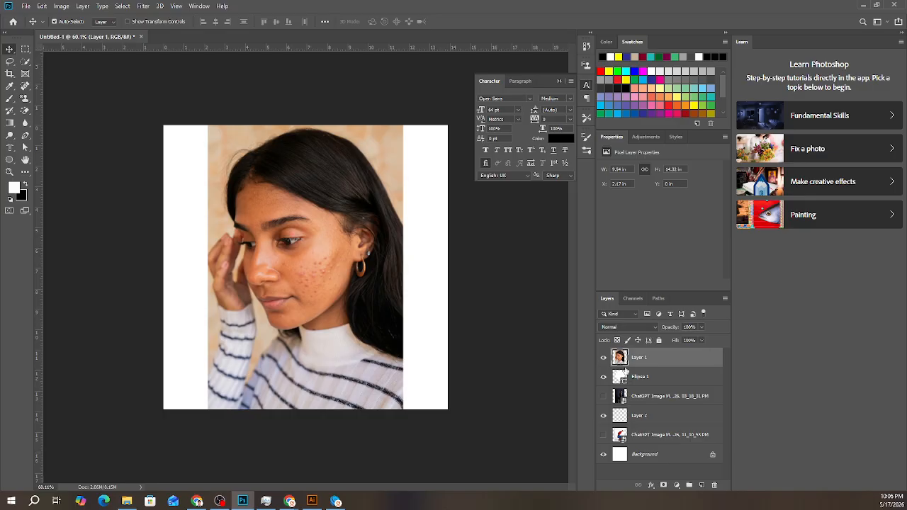
right_click(664, 361)
click(703, 274)
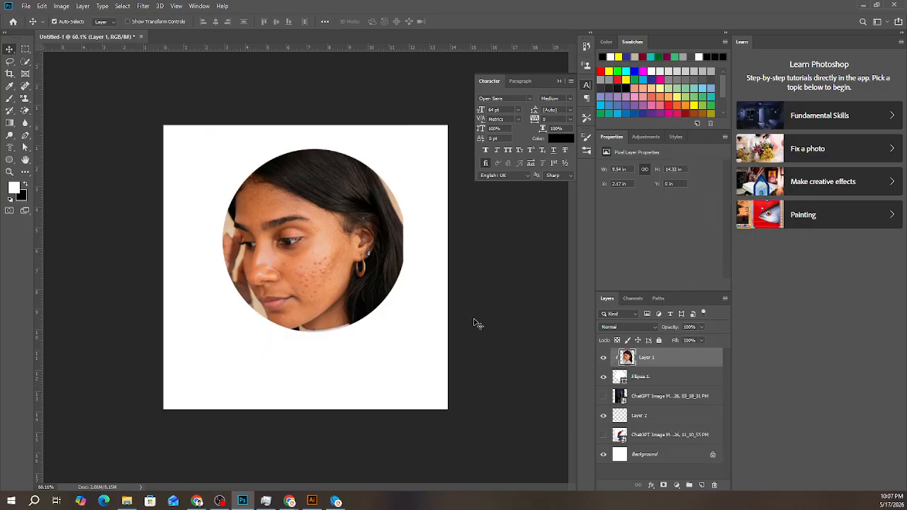
- Try shifting the clipped photo slightly inside the circle, and undo the move
drag(318, 243, 334, 242)
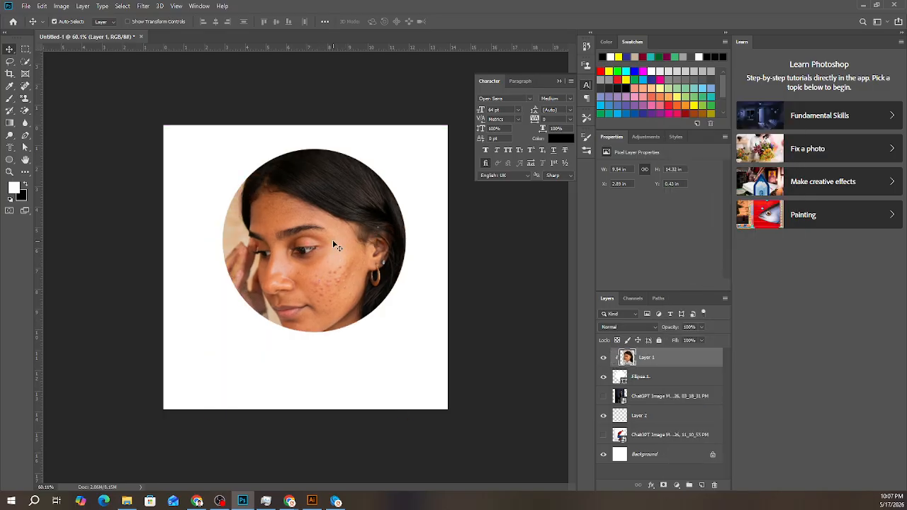
key(ctrl+z)
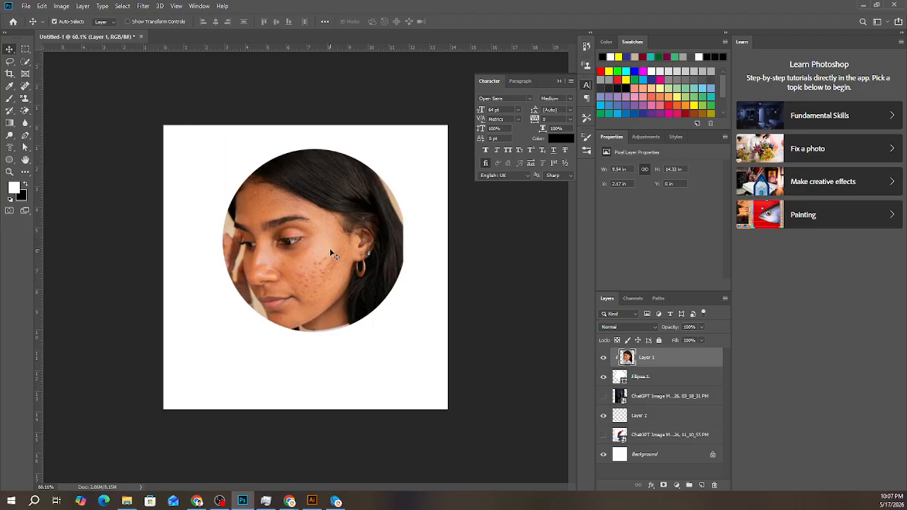
- Undo the photo's clipping mask and activate the Polygon Tool
key(ctrl+z)
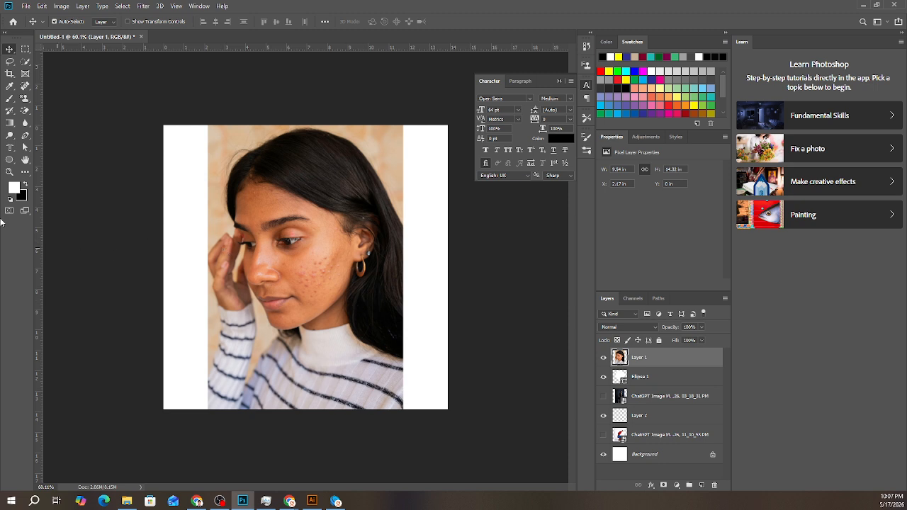
click(13, 161)
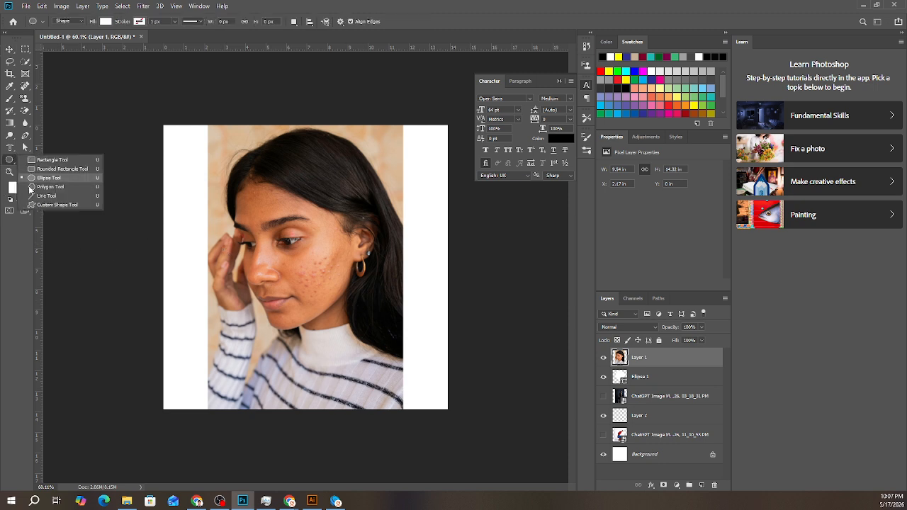
click(31, 190)
click(13, 162)
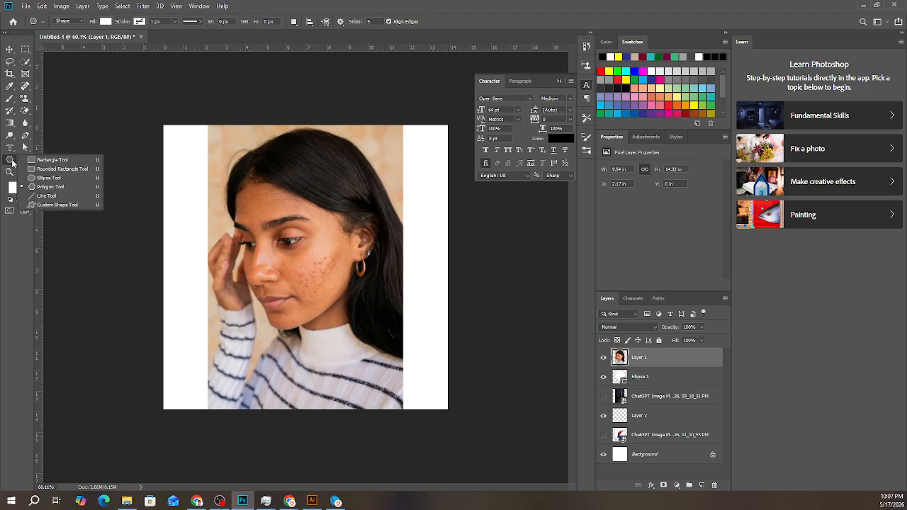
click(31, 191)
- Create a white three-sided polygon, 100 px wide and 100 px high, at the photo's left edge beside the forehead
click(207, 210)
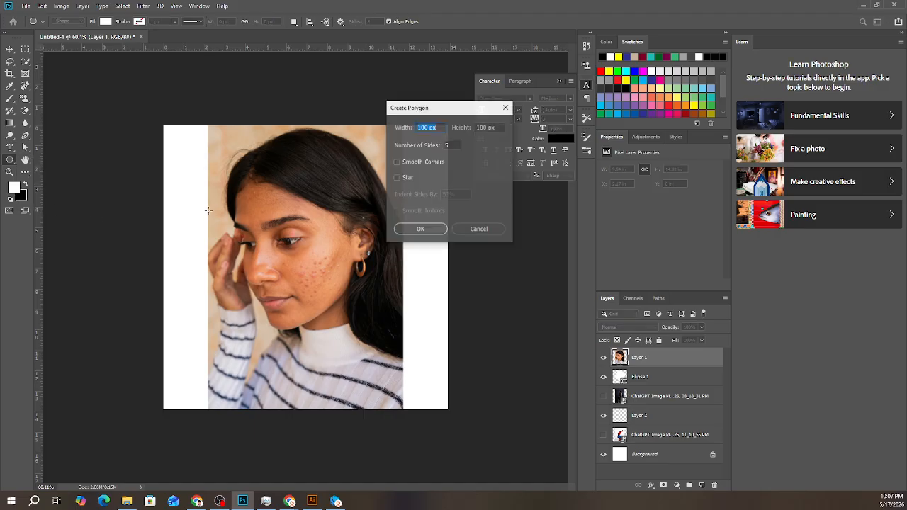
click(449, 147)
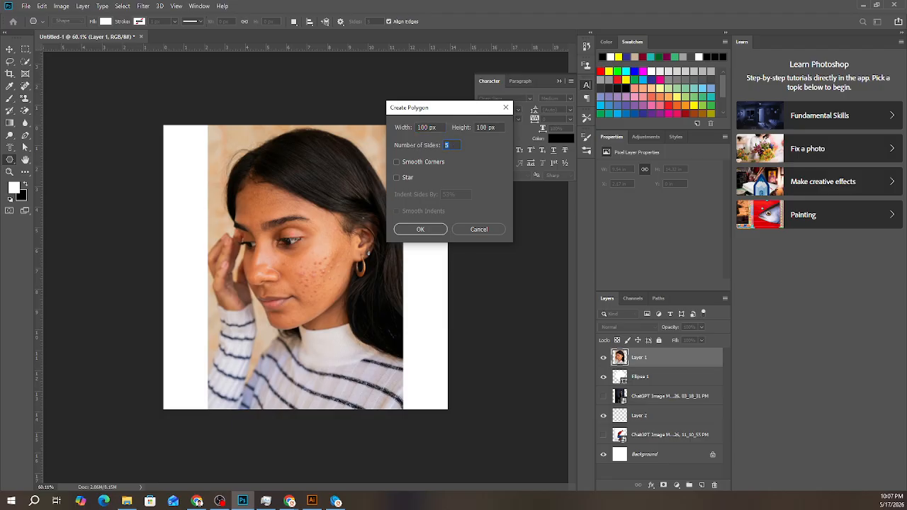
text(2)
click(437, 226)
click(437, 196)
click(423, 230)
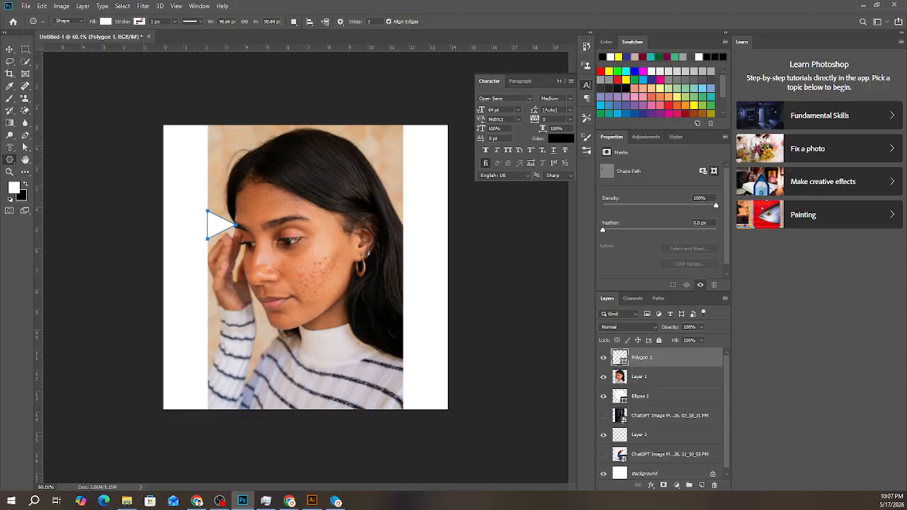
- Move the triangle over the woman's face and enlarge it with Free Transform to about 631% in width and height
key(alt+Tab)
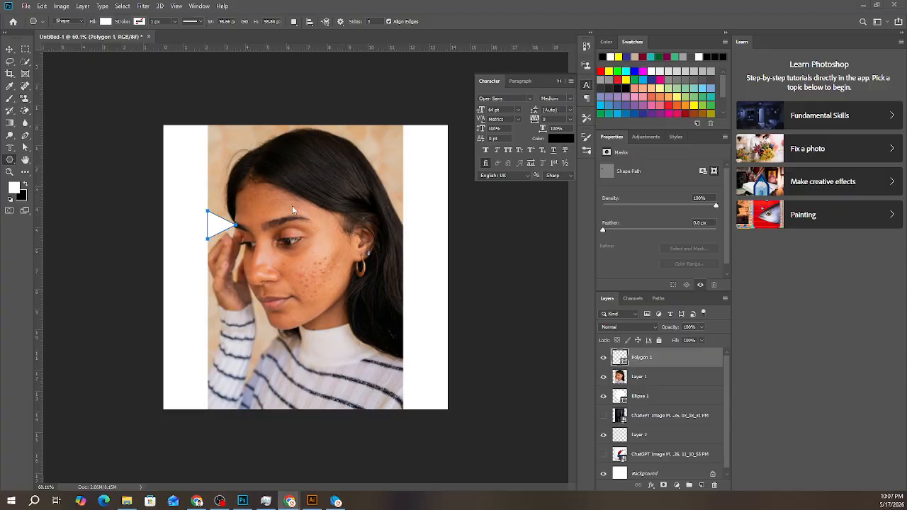
key(alt+Tab)
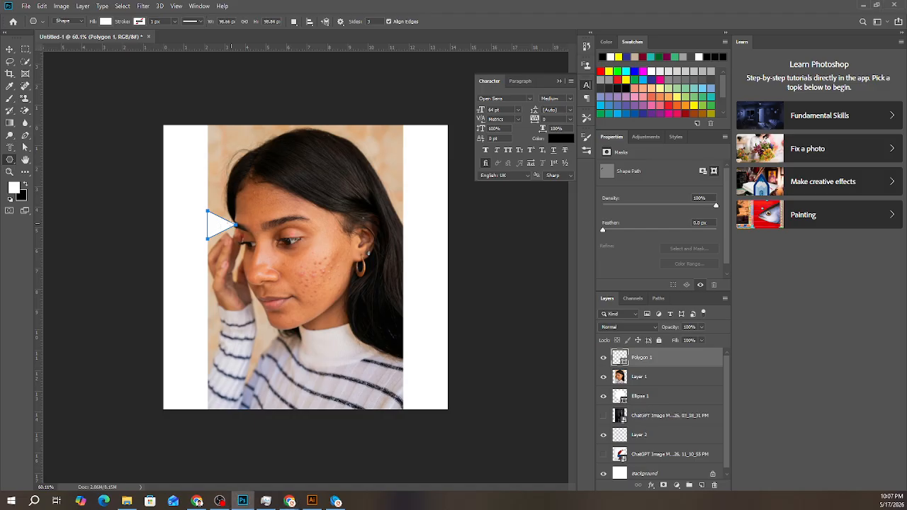
key(v)
drag(222, 232, 408, 161)
key(ctrl+t)
drag(286, 271, 225, 331)
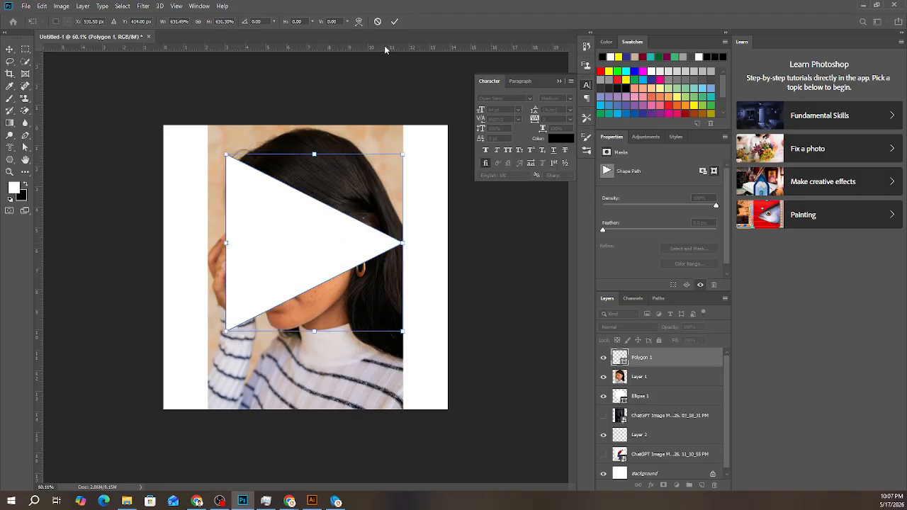
click(396, 22)
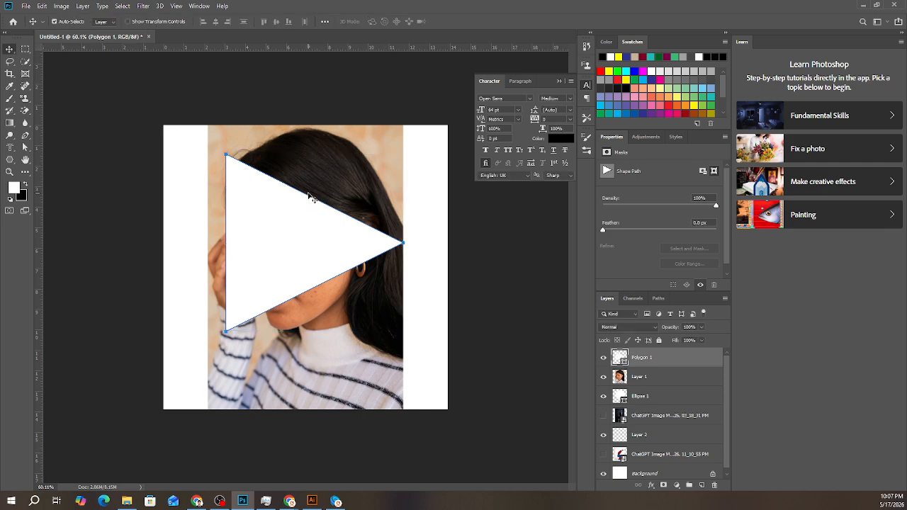
key(alt+Tab)
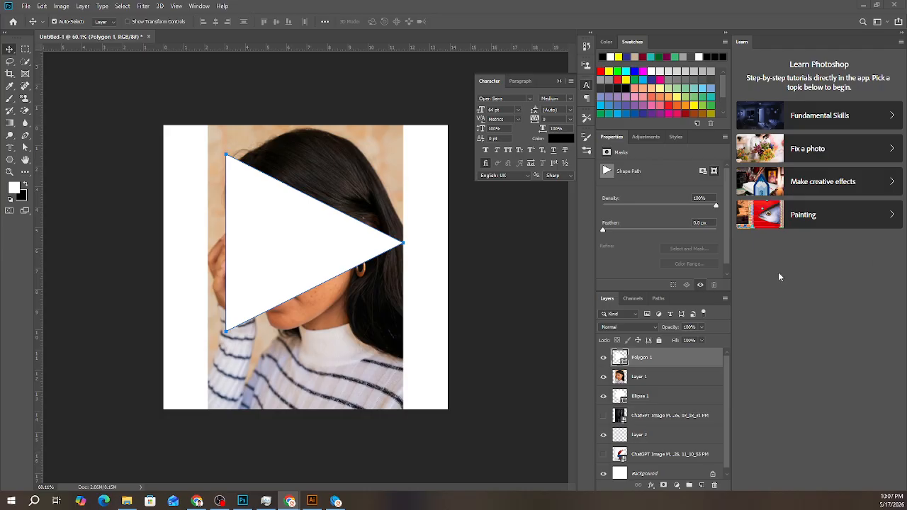
- Select the photo layer and create a white five-sided polygon, 100 px wide and high, on the woman's sweater
click(7, 160)
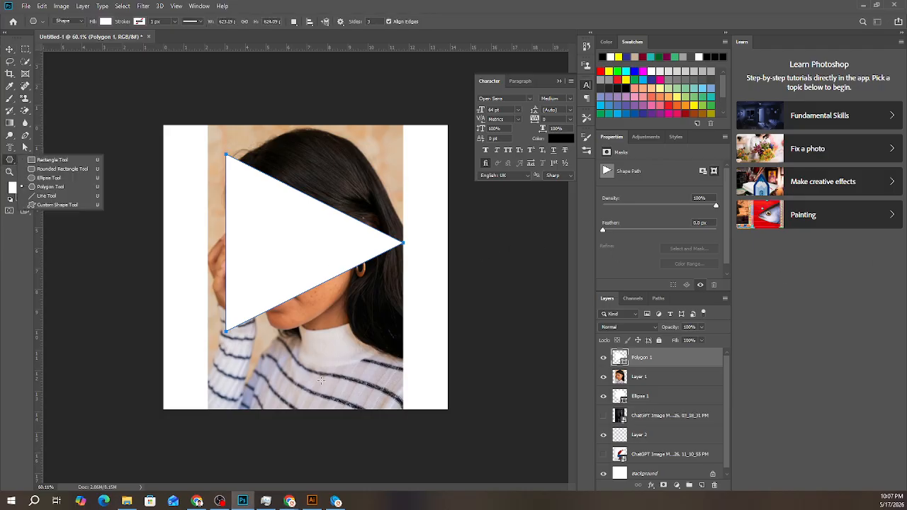
click(10, 49)
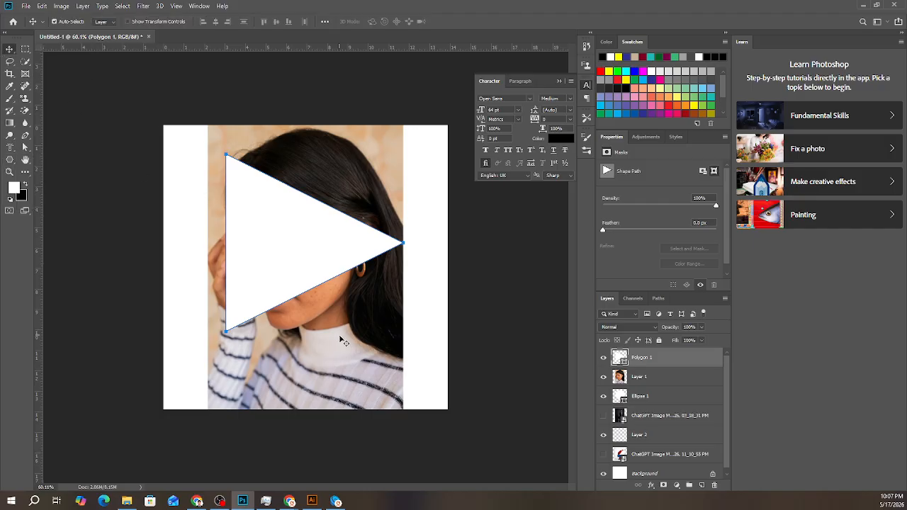
click(341, 341)
click(10, 160)
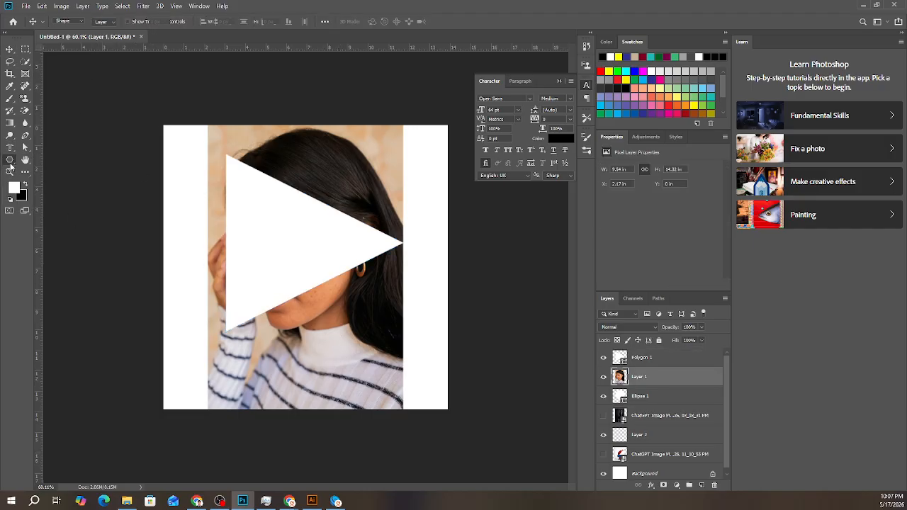
click(331, 328)
click(478, 229)
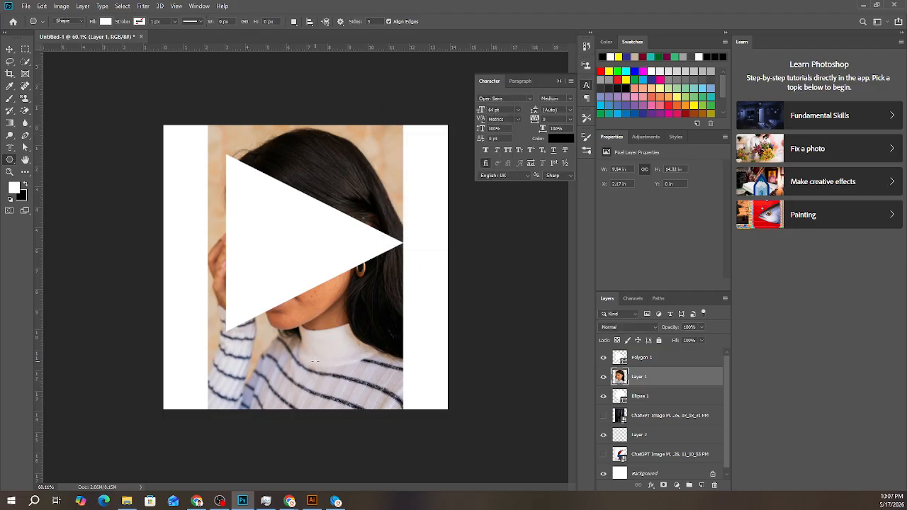
click(385, 177)
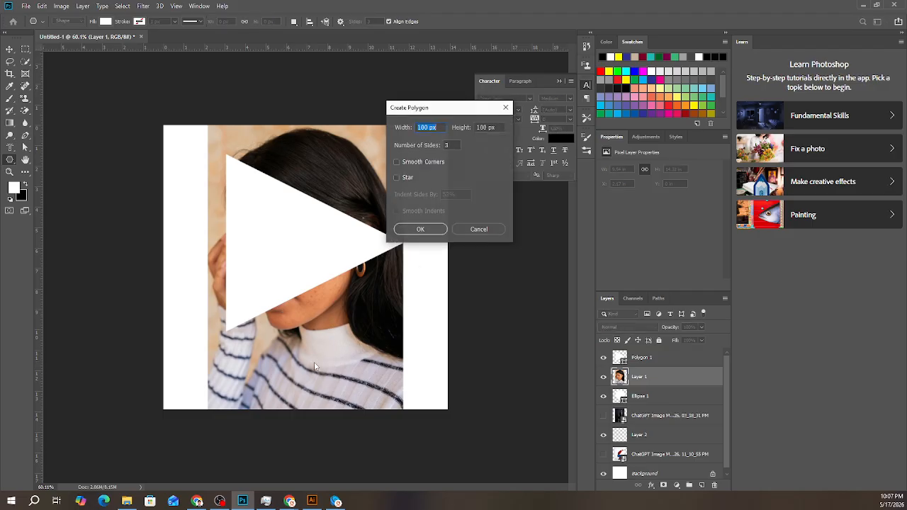
click(452, 144)
text(5)
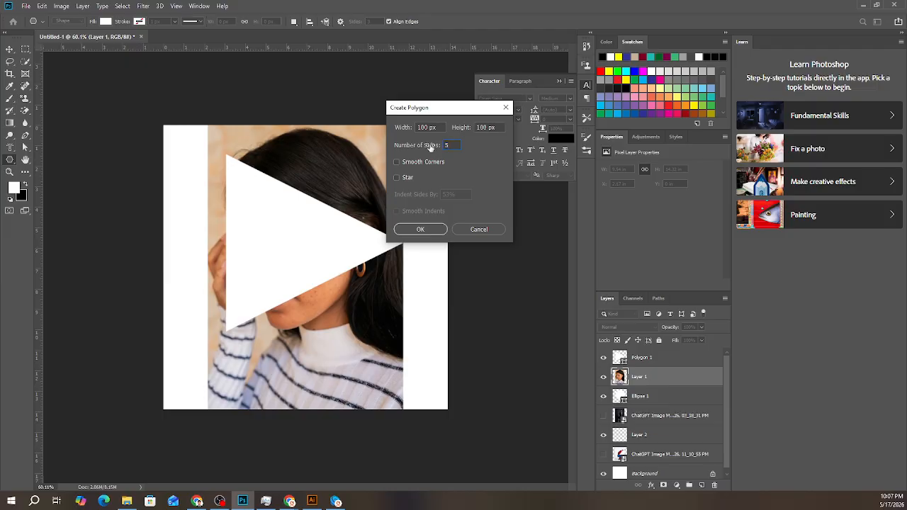
click(433, 232)
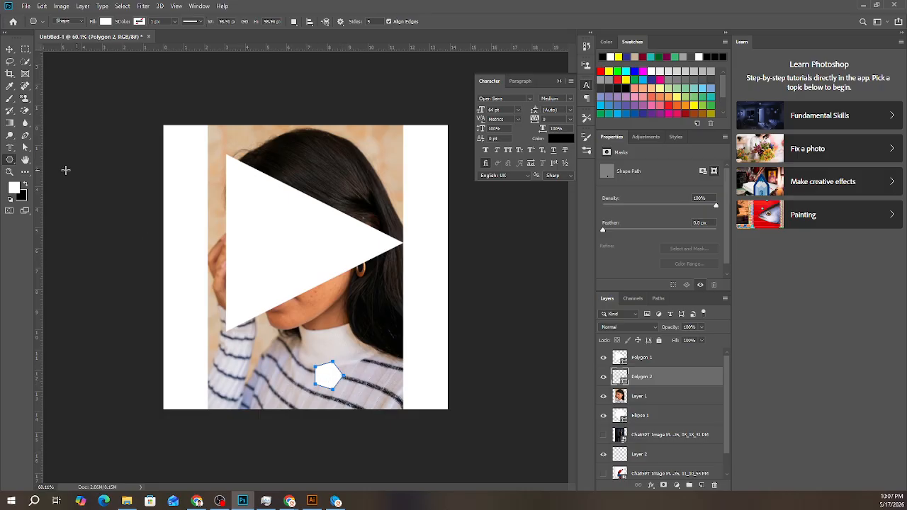
- Draw a horizontal line about 573 px long with 1 px weight across the photo at chin height with the Line Tool
right_click(10, 160)
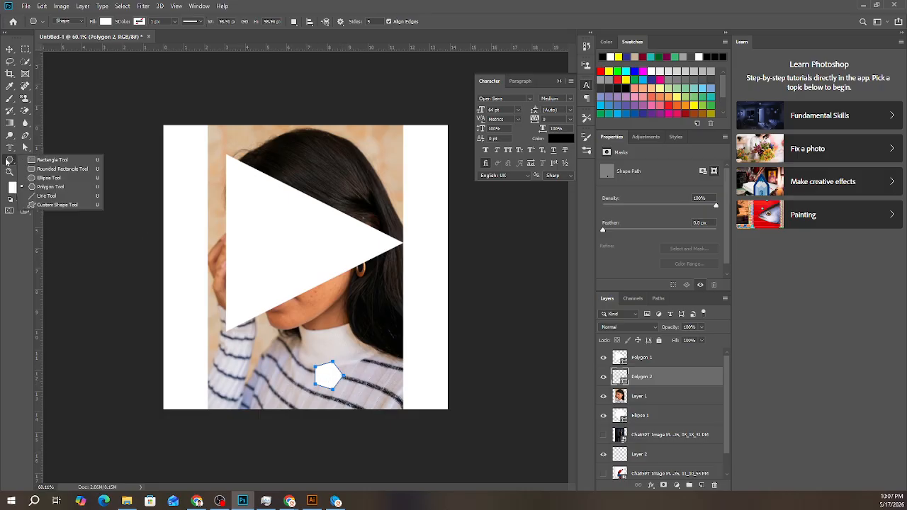
click(45, 199)
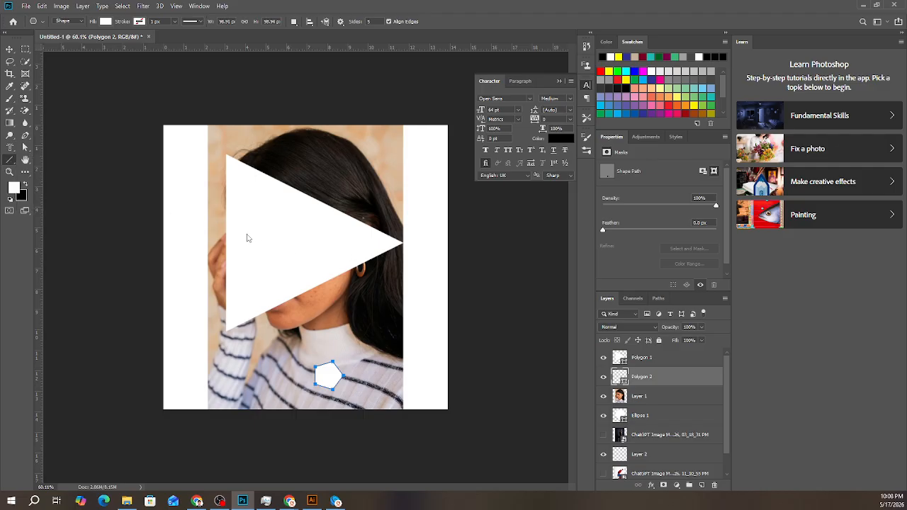
drag(239, 317, 335, 316)
drag(442, 316, 401, 325)
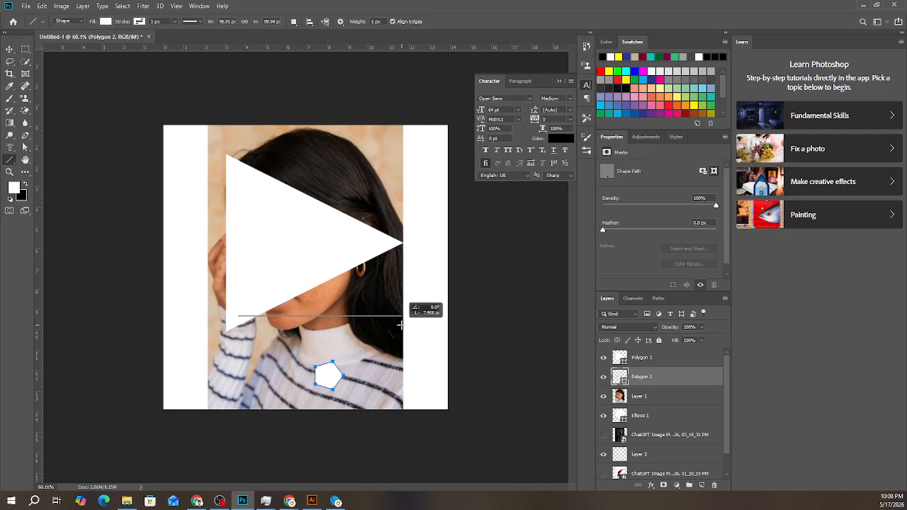
drag(400, 325, 401, 324)
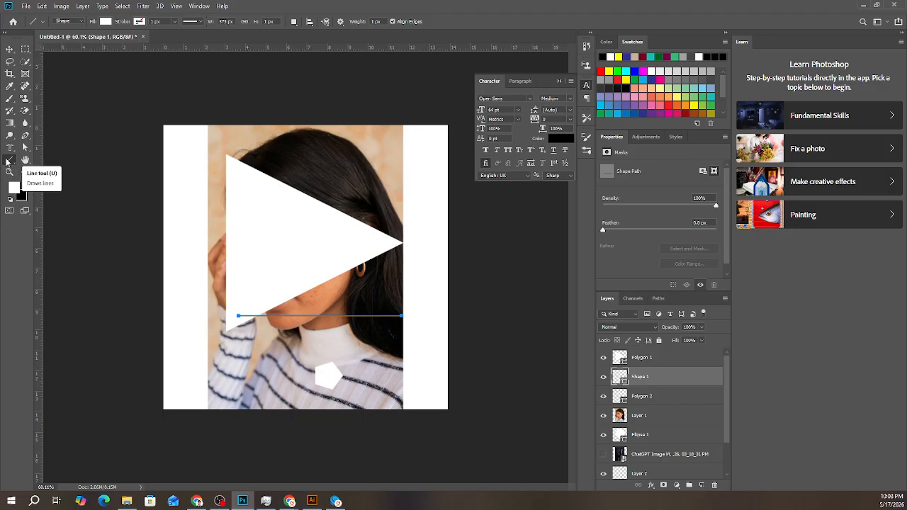
- Activate the Custom Shape Tool and browse the available shape presets
right_click(6, 161)
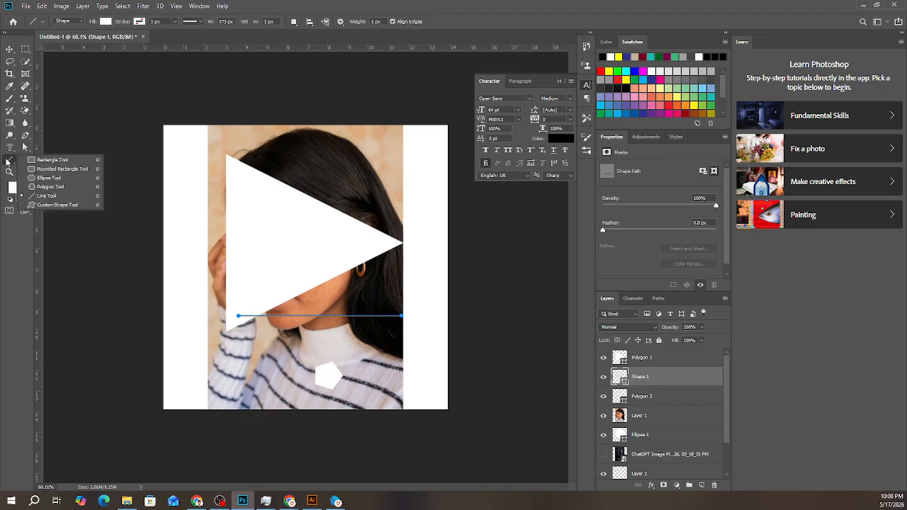
click(37, 208)
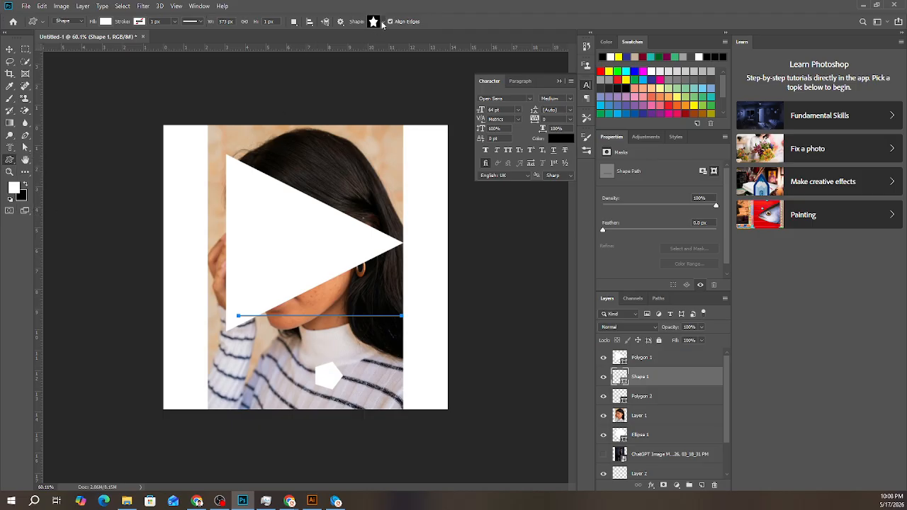
click(383, 22)
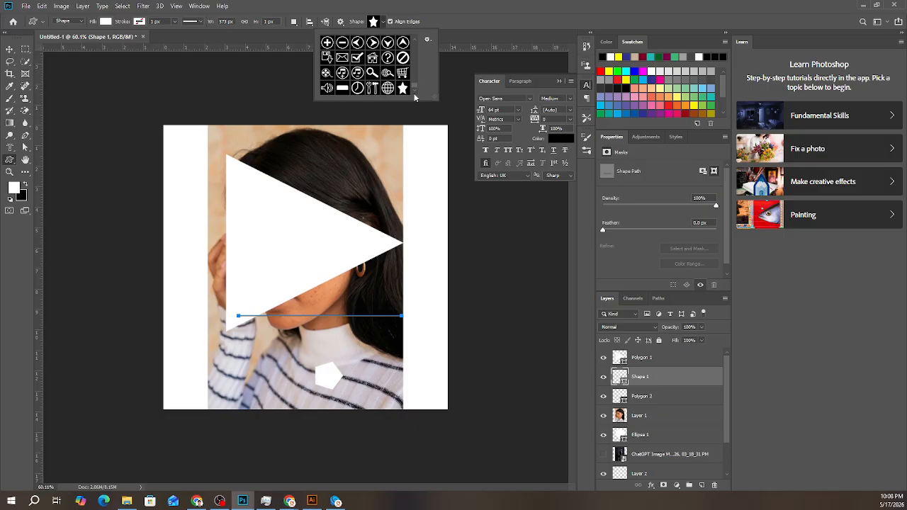
drag(416, 88, 423, 50)
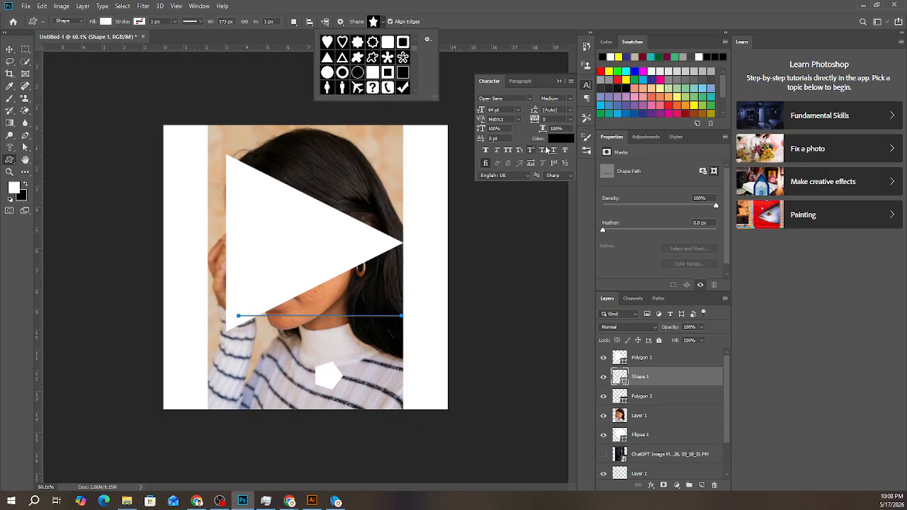
scroll(355, 87, up, 2)
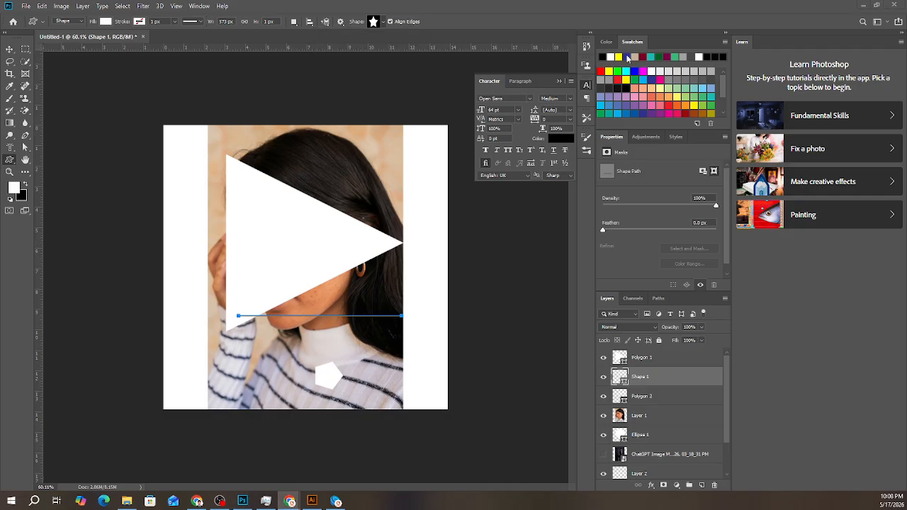
click(384, 20)
click(384, 21)
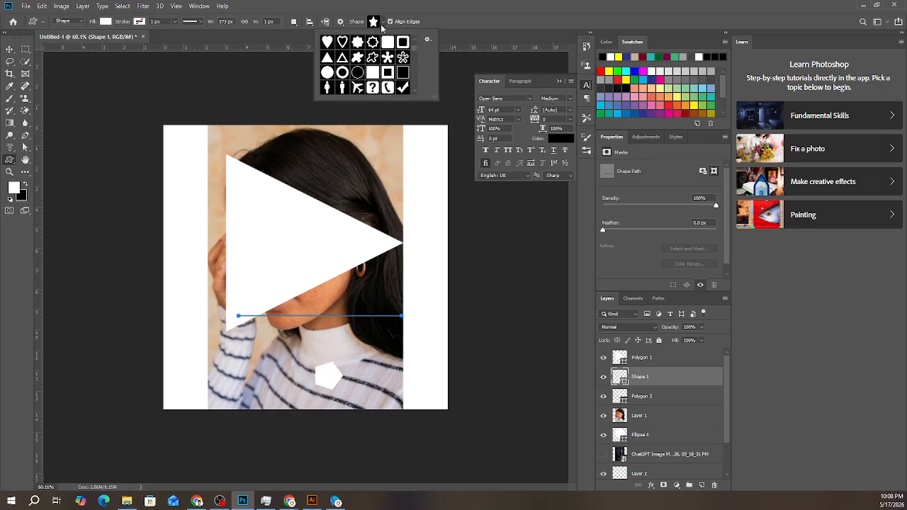
click(359, 61)
drag(161, 200, 227, 295)
key(ctrl+z)
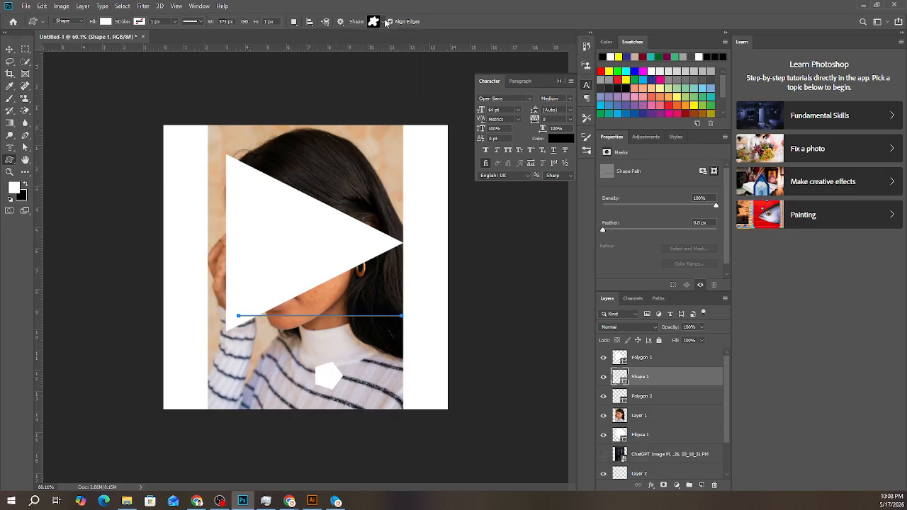
- Draw the standing man custom shape about 93 px wide and 253 px high in the white margin beside the photo
click(383, 20)
click(343, 88)
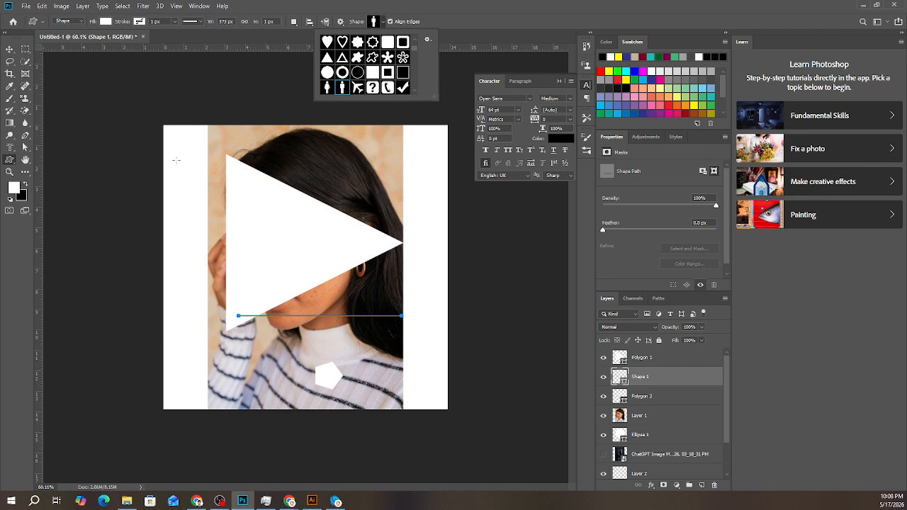
drag(176, 160, 202, 295)
- Add a Color Overlay in red (f60000) at 100% opacity to the man shape
click(651, 485)
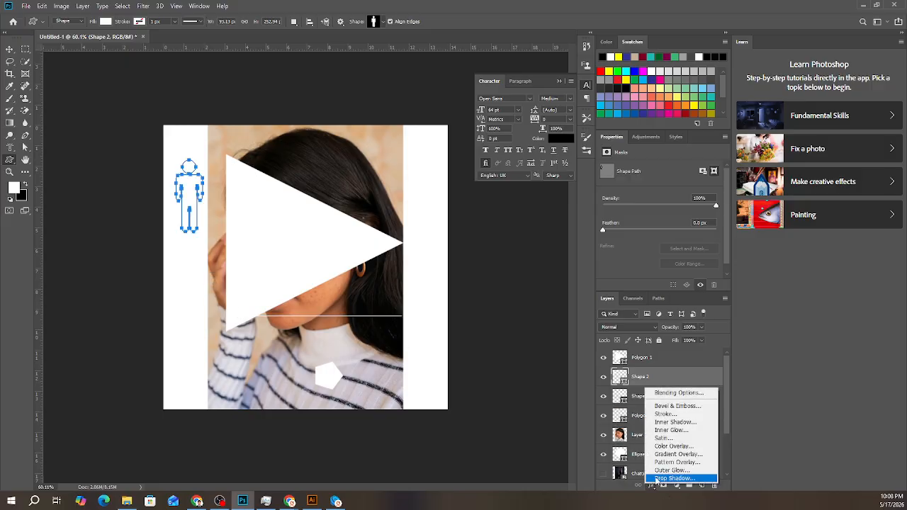
click(670, 446)
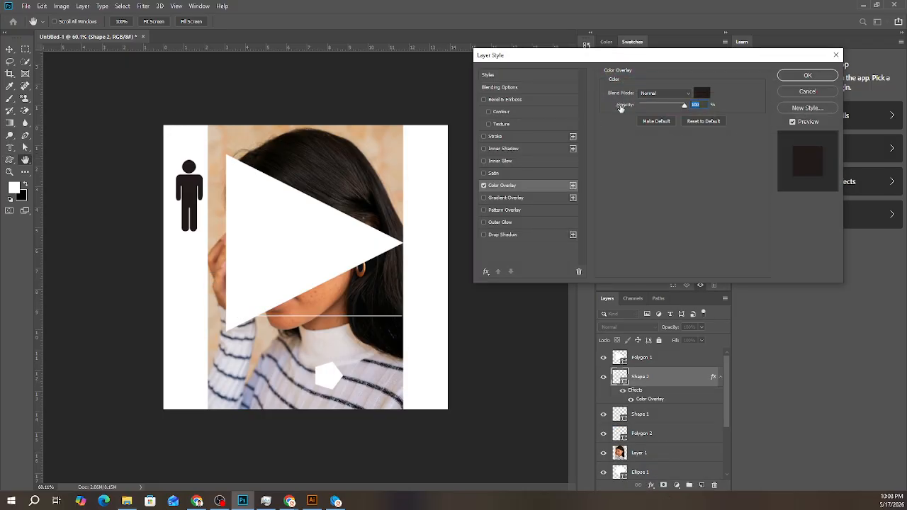
click(702, 93)
drag(432, 182, 447, 118)
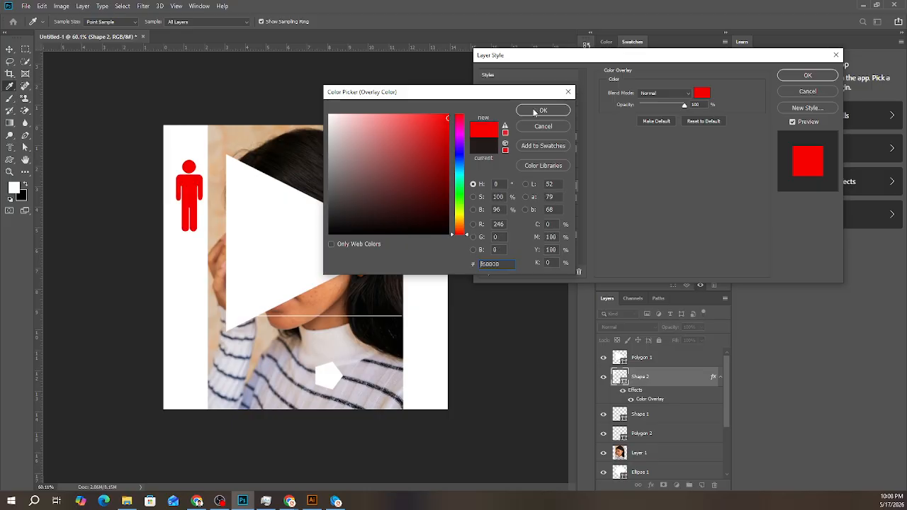
click(535, 111)
click(807, 76)
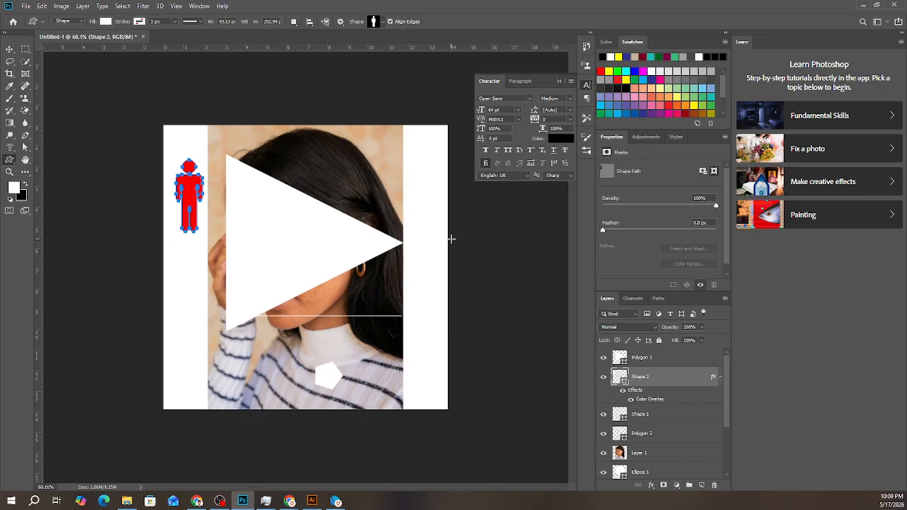
- Move the red man shape slightly down and right onto the photo's edge, close to the triangle, with Free Transform
click(26, 165)
click(71, 160)
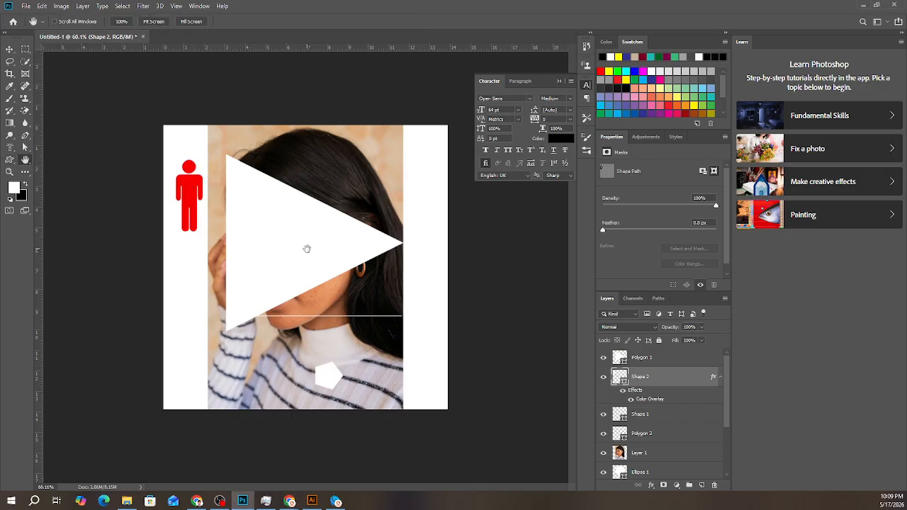
scroll(364, 376, down, 2)
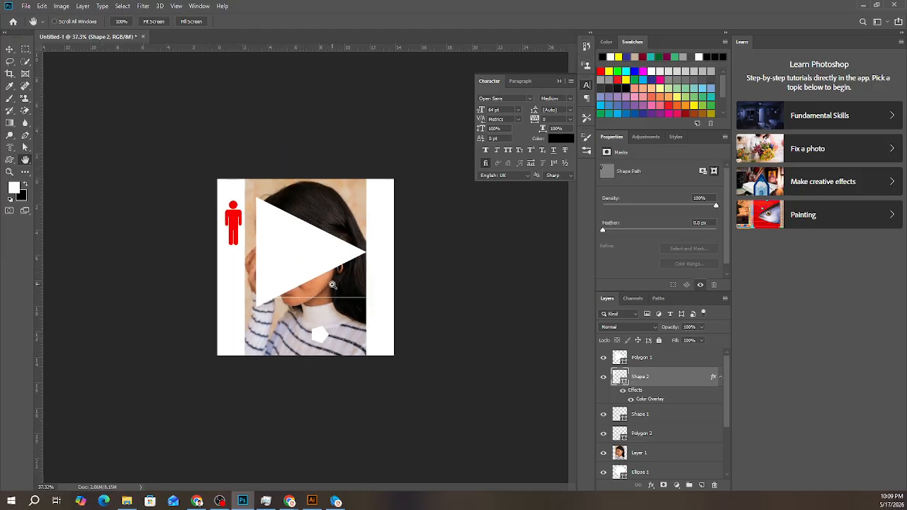
key(ctrl+t)
drag(235, 225, 248, 242)
click(453, 21)
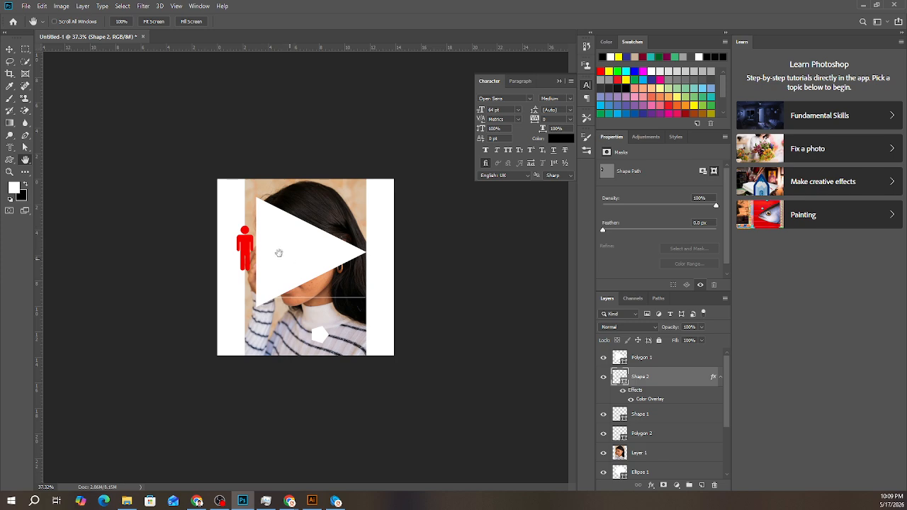
click(9, 50)
scroll(254, 284, up, 5)
scroll(265, 234, up, 5)
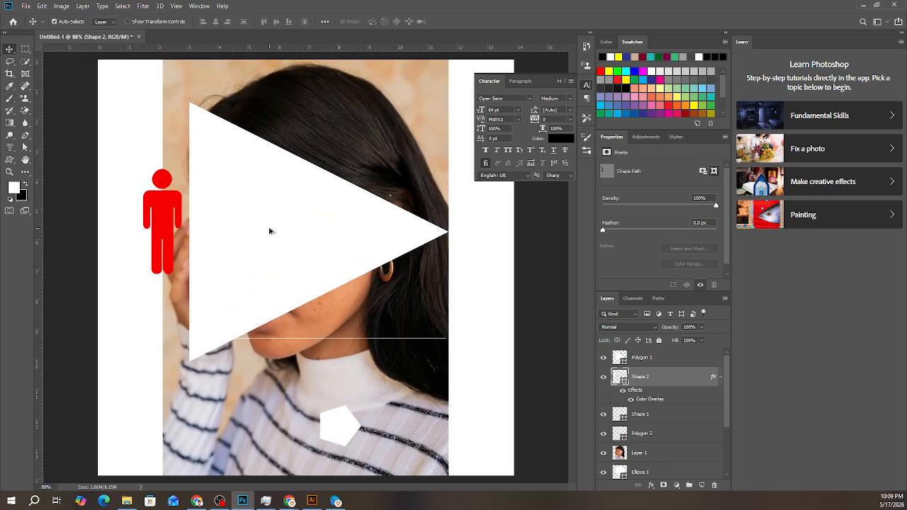
- Pan the canvas with the Hand Tool and zoom in closely on the red man shape
click(25, 160)
click(69, 163)
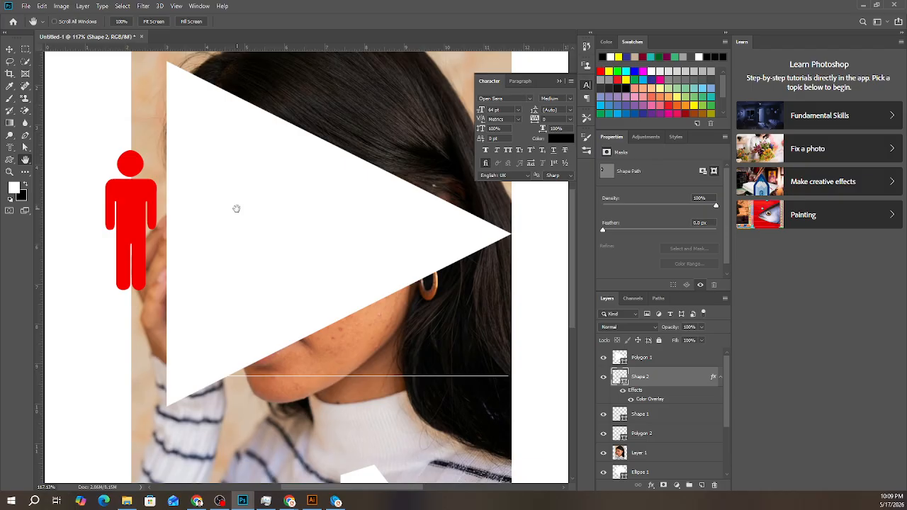
drag(236, 207, 189, 175)
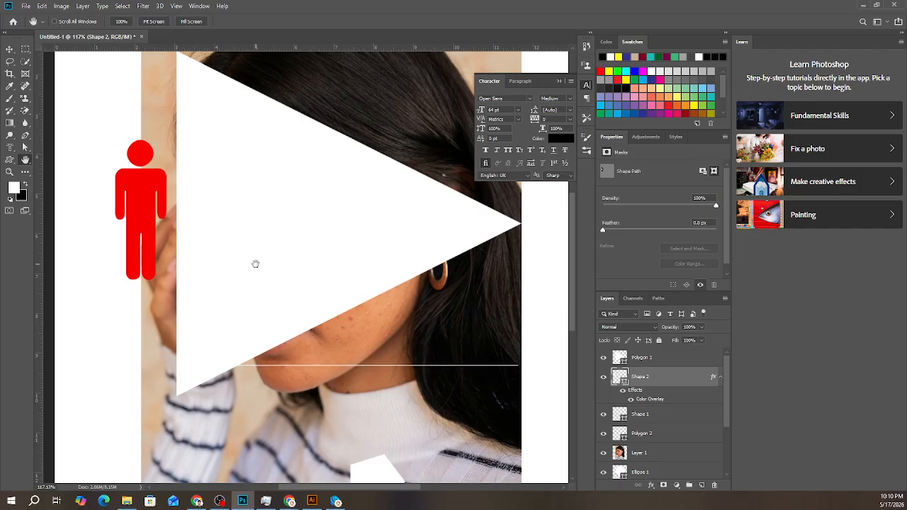
scroll(281, 287, up, 3)
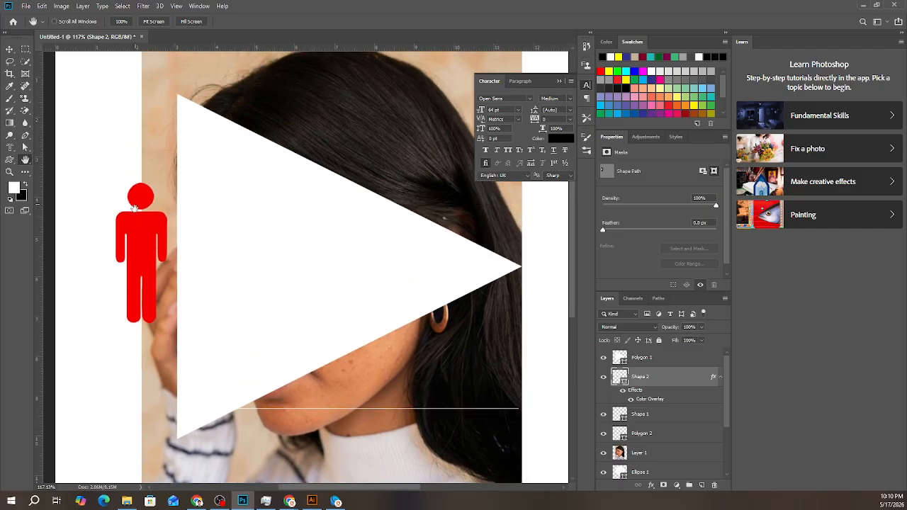
scroll(128, 230, up, 12)
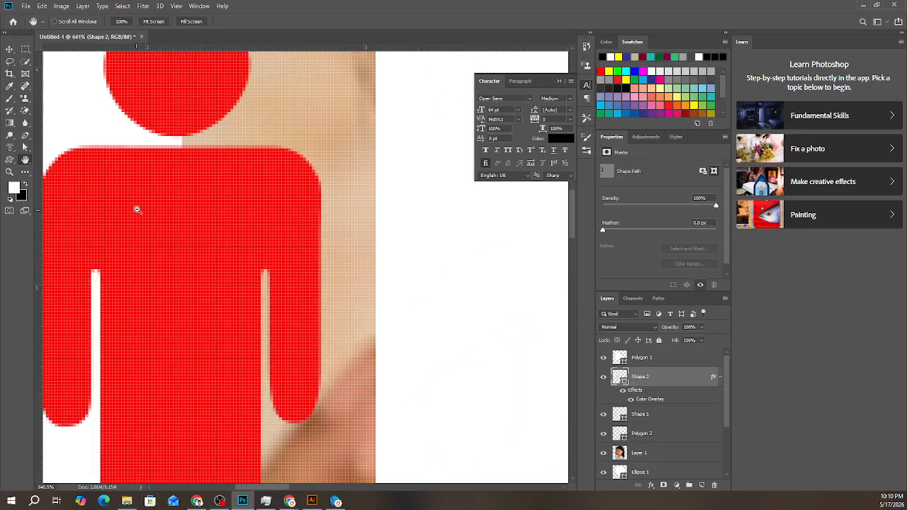
scroll(221, 241, down, 4)
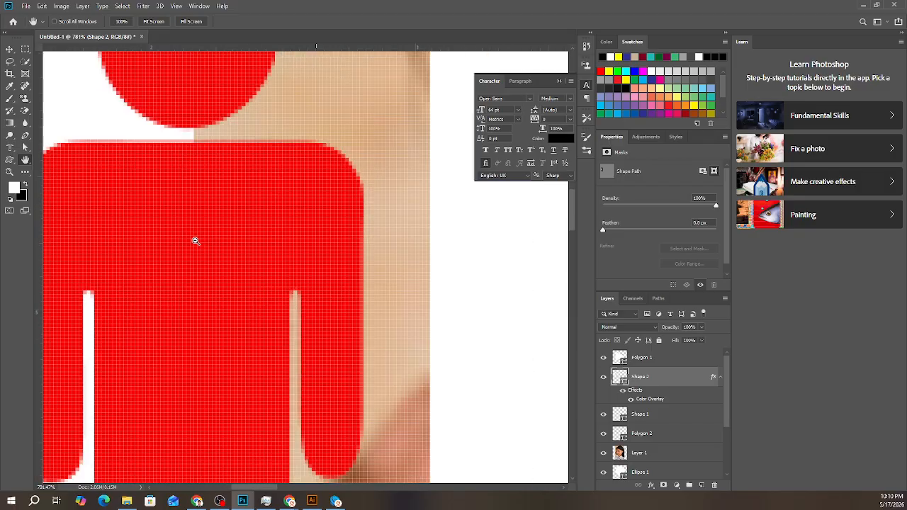
drag(163, 247, 217, 251)
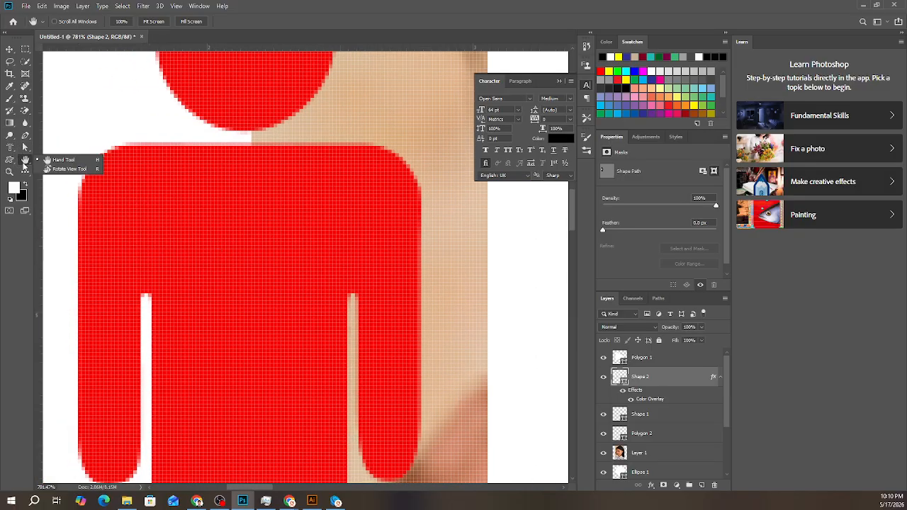
- Activate the Move Tool and pan around the magnified man shape using the temporary hand
click(10, 50)
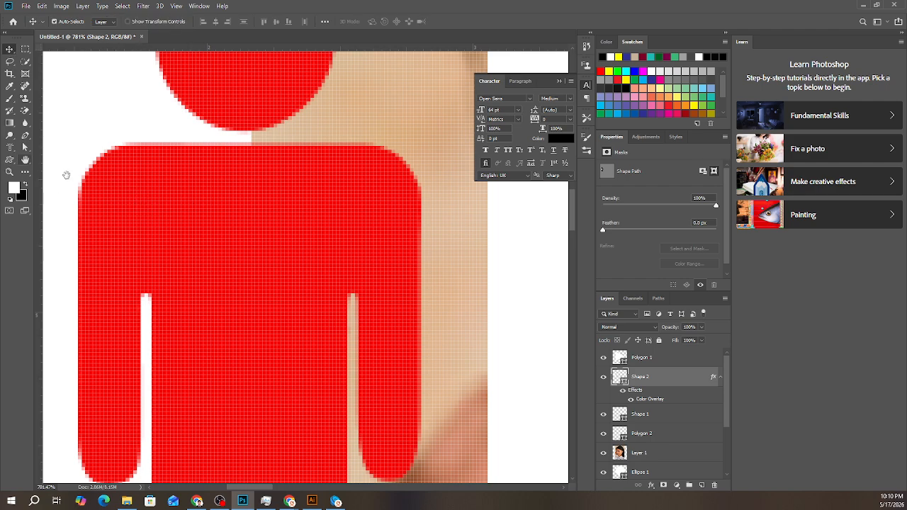
drag(297, 204, 26, 166)
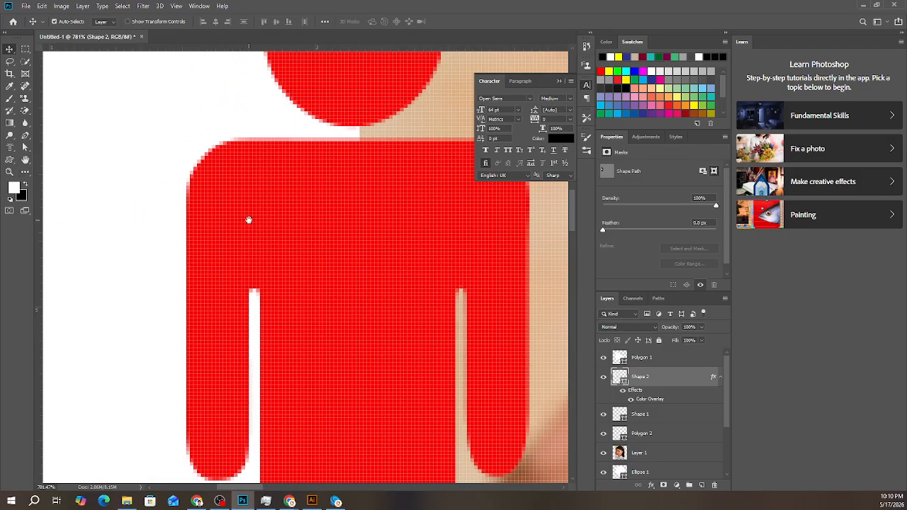
drag(349, 214, 265, 203)
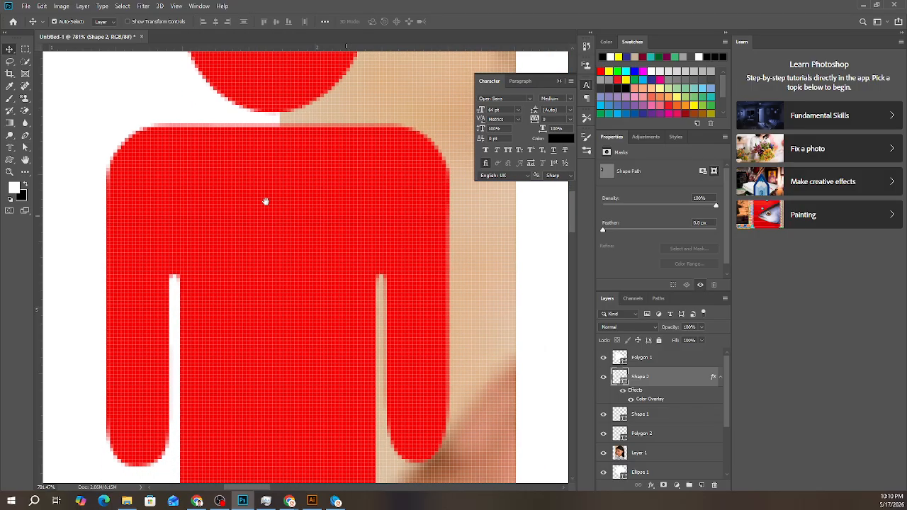
drag(322, 195, 140, 290)
drag(97, 259, 407, 71)
drag(199, 304, 204, 56)
drag(234, 286, 330, 107)
drag(348, 107, 215, 320)
drag(319, 96, 358, 307)
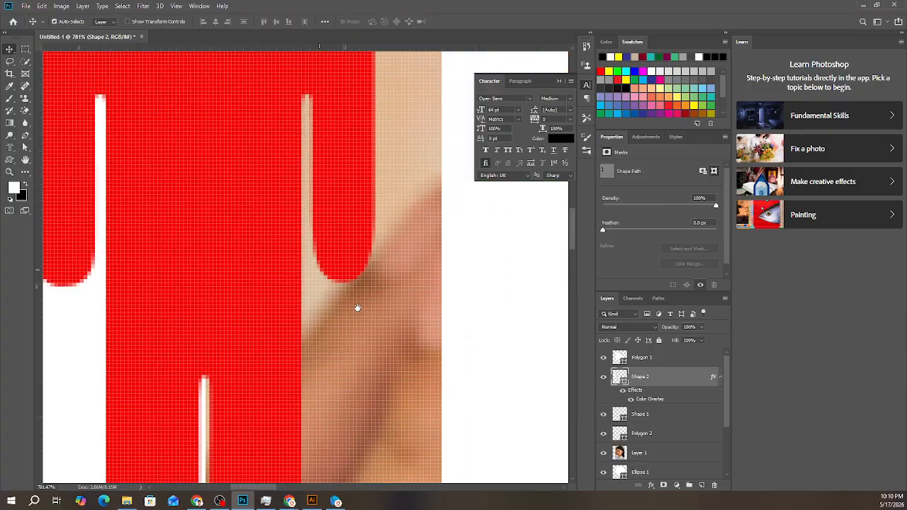
- Return to the Hand Tool, pan across the magnified canvas, and zoom back out to show the whole man shape
click(25, 162)
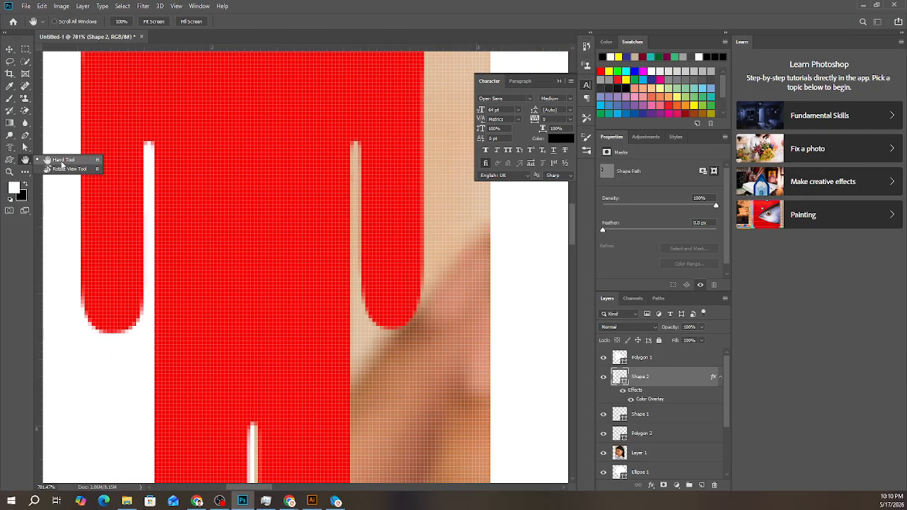
drag(286, 180, 240, 302)
drag(237, 241, 267, 304)
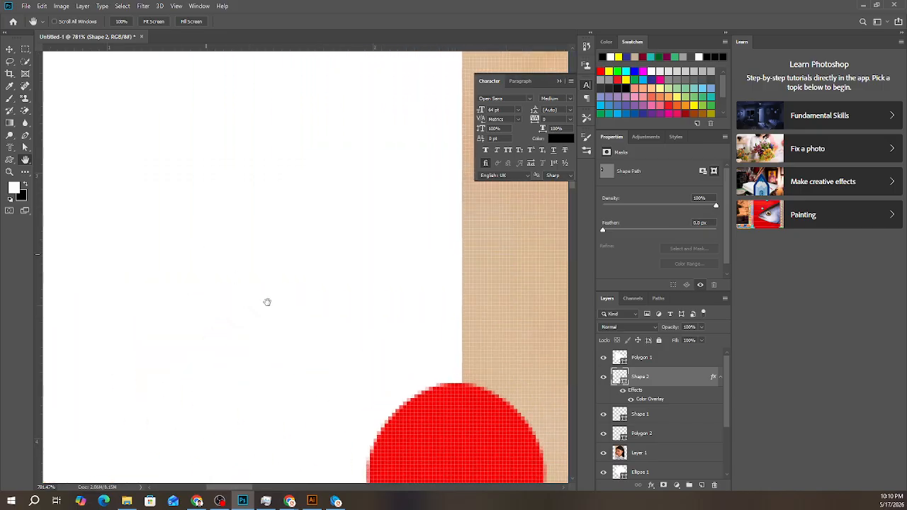
drag(272, 263, 298, 305)
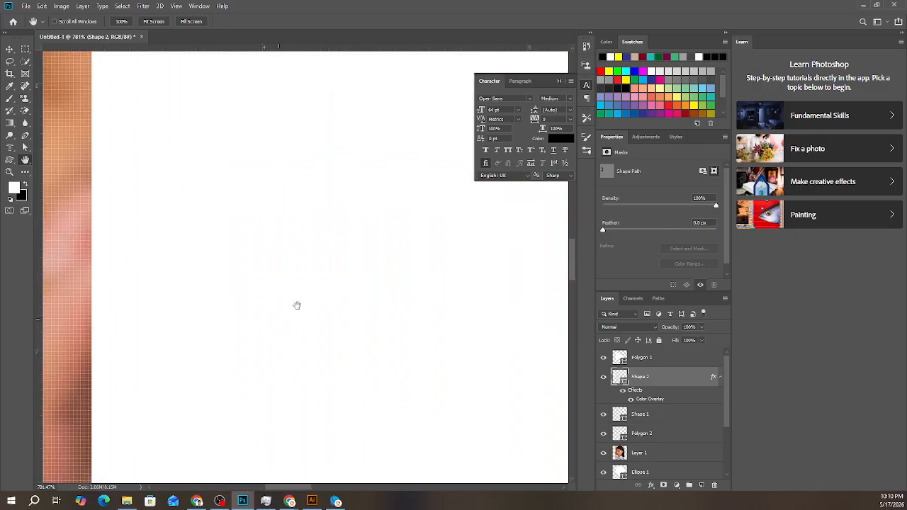
scroll(255, 298, down, 11)
scroll(234, 312, down, 4)
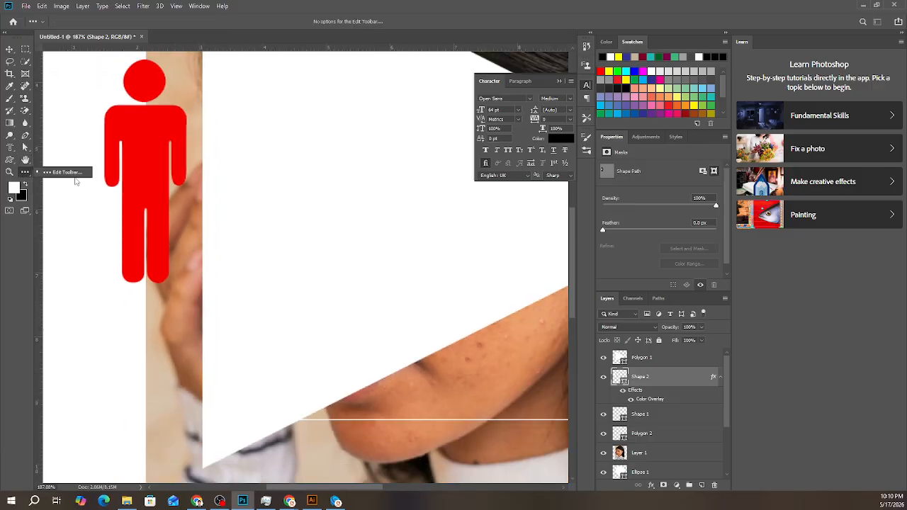
- Zoom in and out repeatedly on the triangle and photo with the Zoom Tool
click(9, 173)
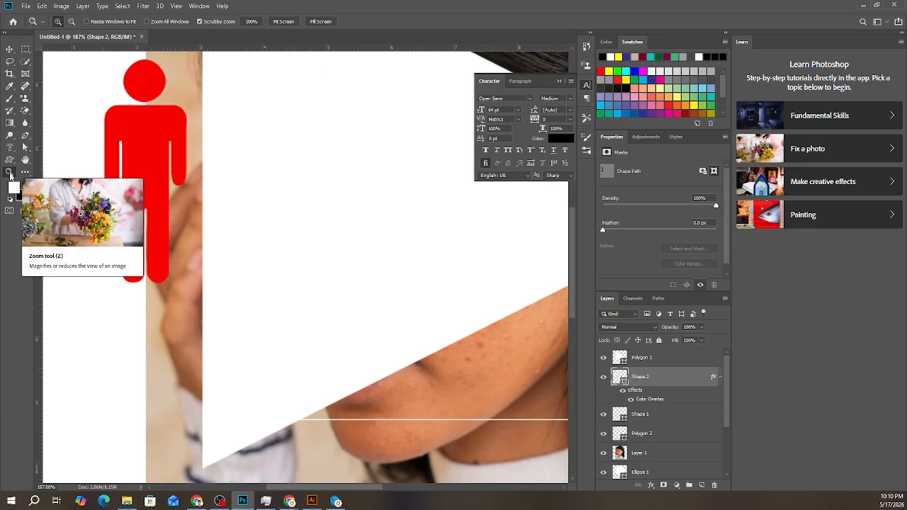
click(317, 263)
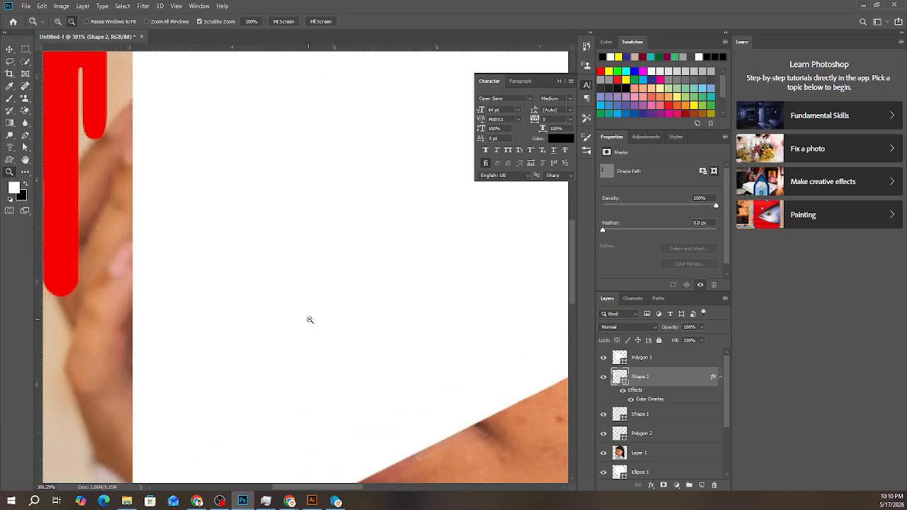
scroll(328, 336, down, 5)
scroll(331, 336, up, 4)
scroll(331, 336, down, 4)
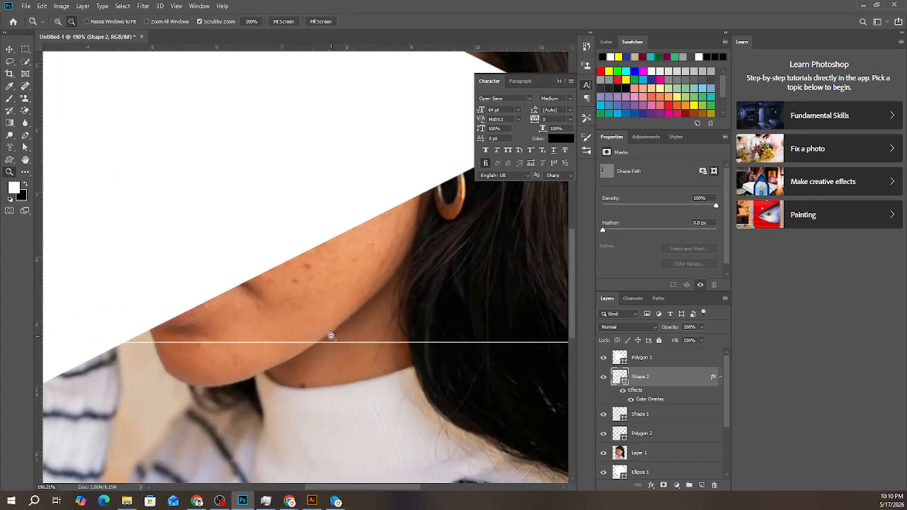
scroll(331, 337, up, 5)
scroll(306, 338, down, 2)
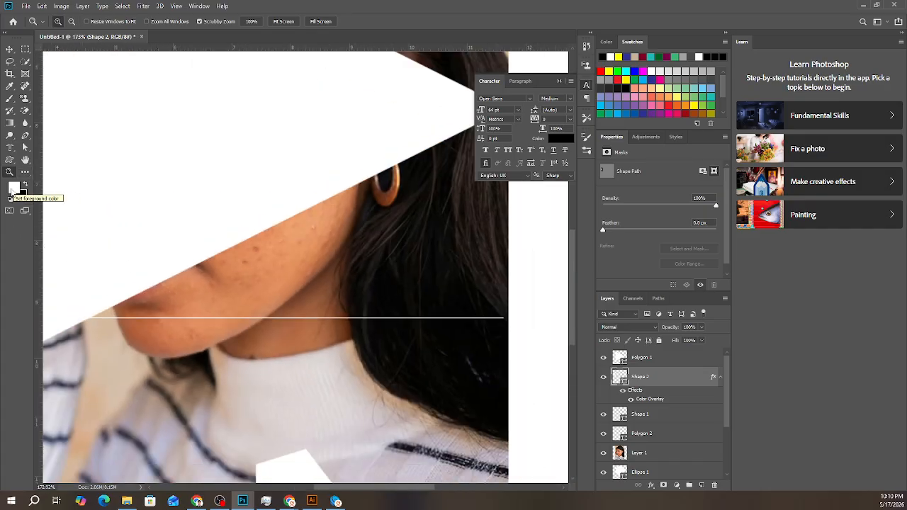
- Inspect the foreground colour picker and close it without choosing a new colour
click(15, 190)
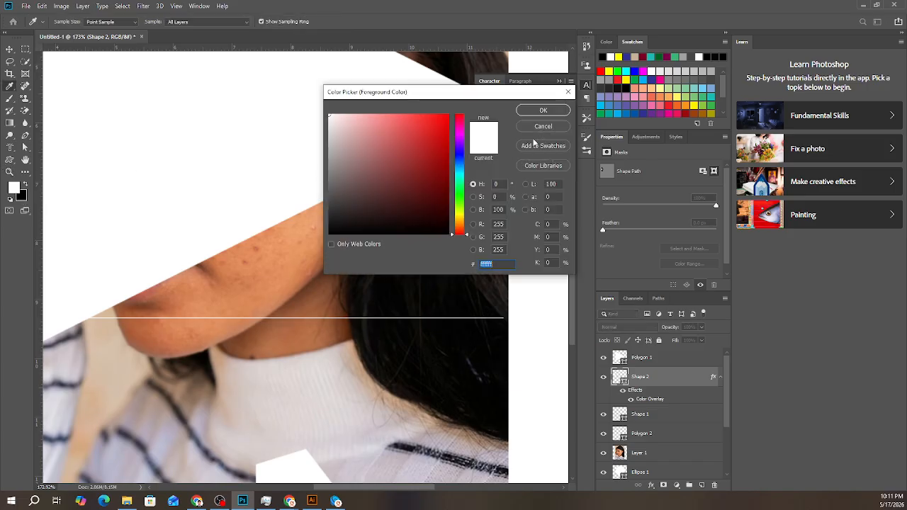
click(543, 126)
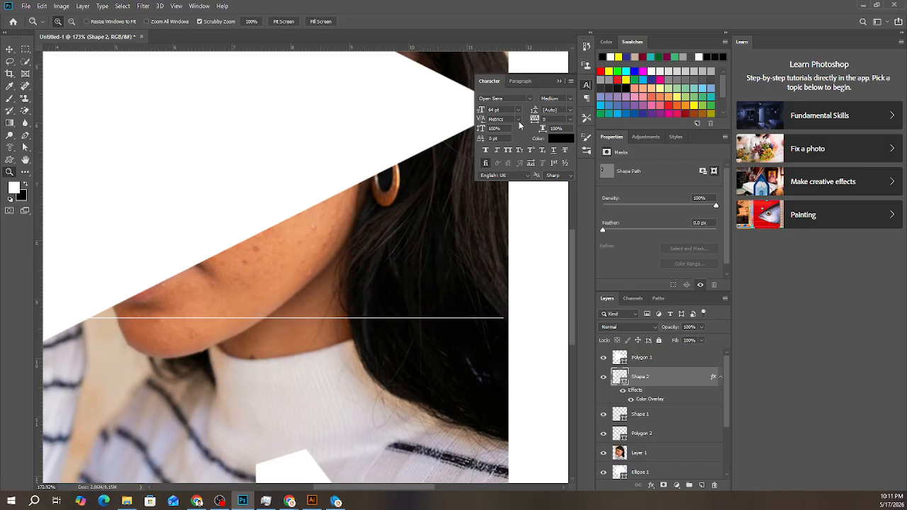
key(alt+Tab)
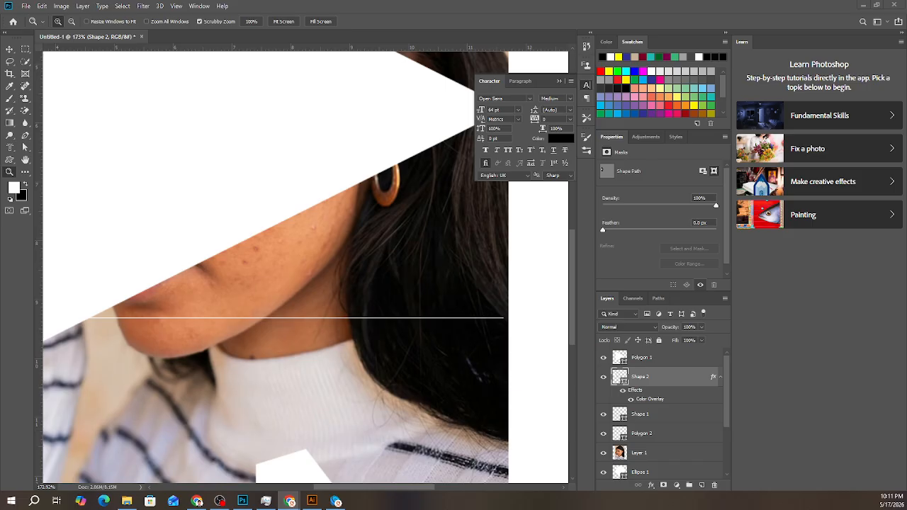
- Delete the red man, triangle, line and pentagon shapes along with the woman's photo layer
drag(338, 290, 301, 289)
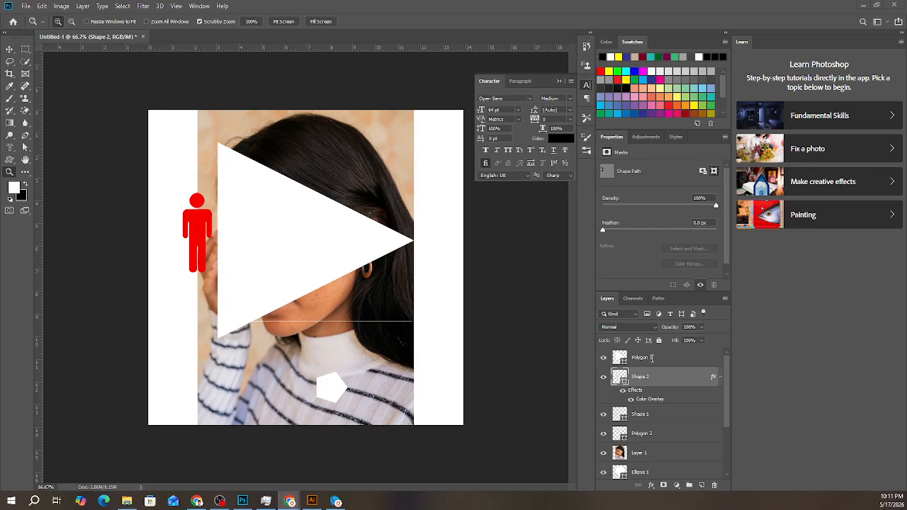
click(199, 219)
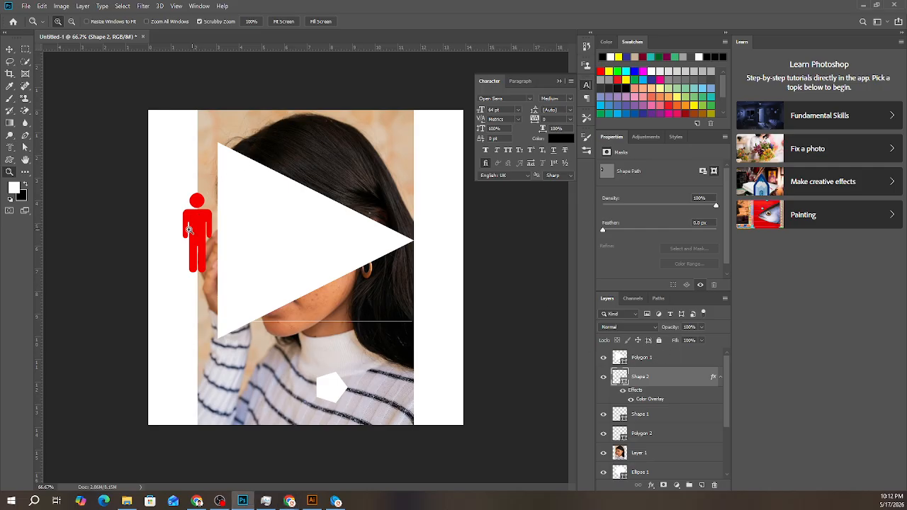
click(9, 49)
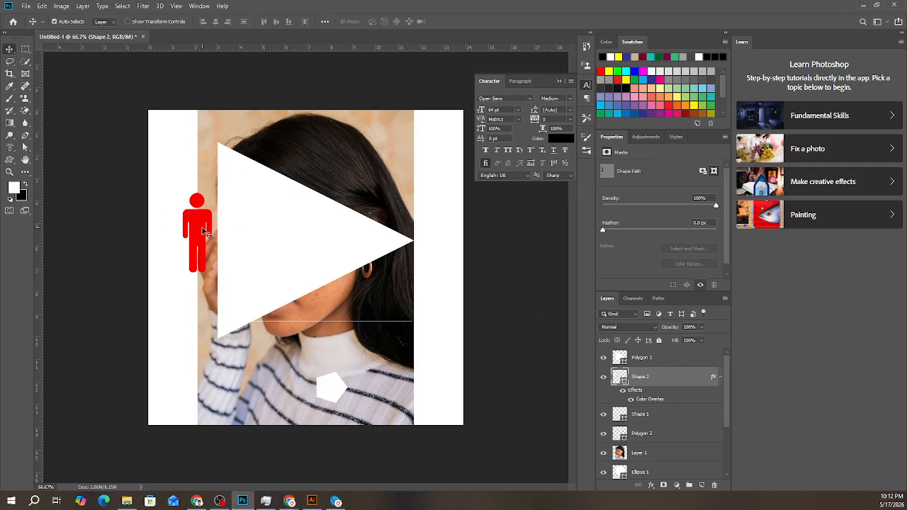
key(Delete)
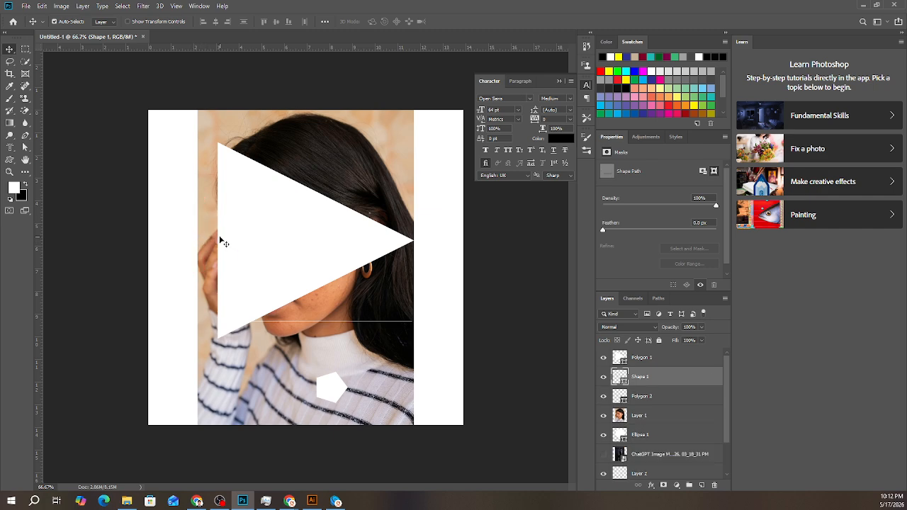
click(224, 243)
key(Delete)
key(Delete)
key(Delete)
key(Delete)
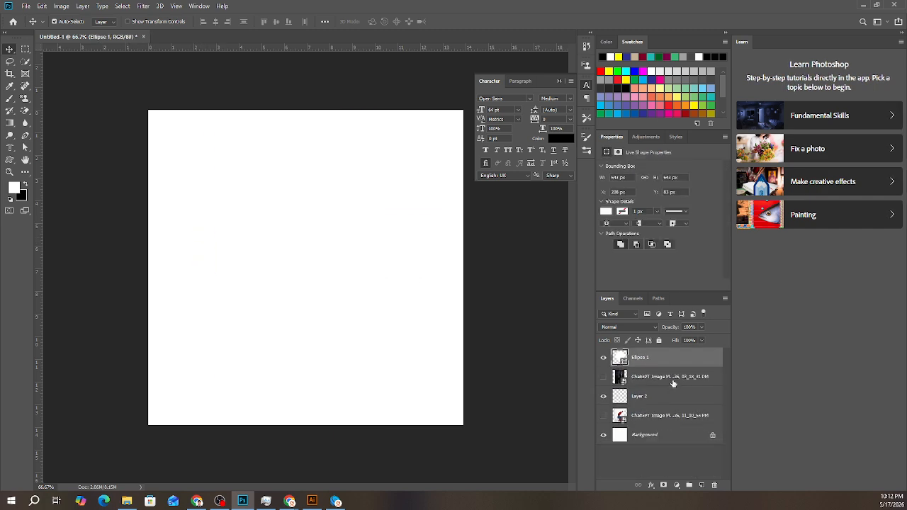
- Delete the ellipse, both ChatGPT image layers and the empty Layer 2, and unlock the Background layer
key(Delete)
key(Delete)
key(Delete)
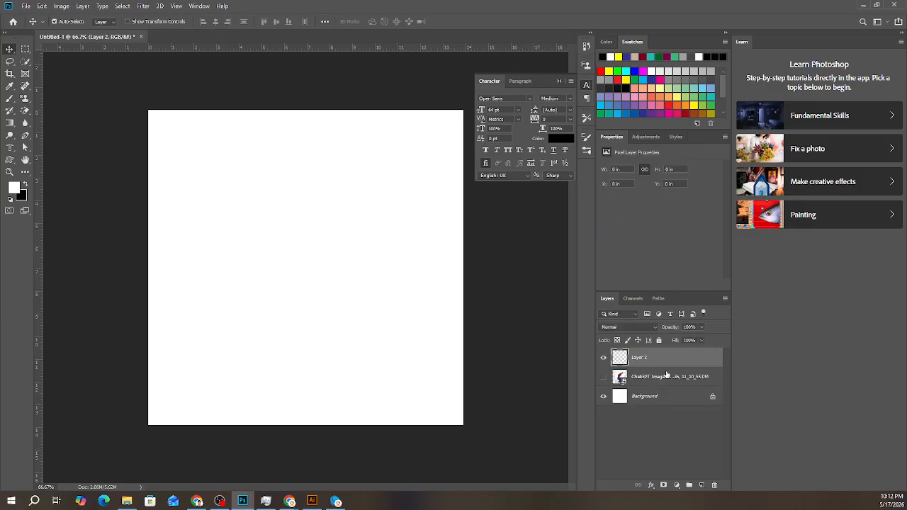
click(603, 358)
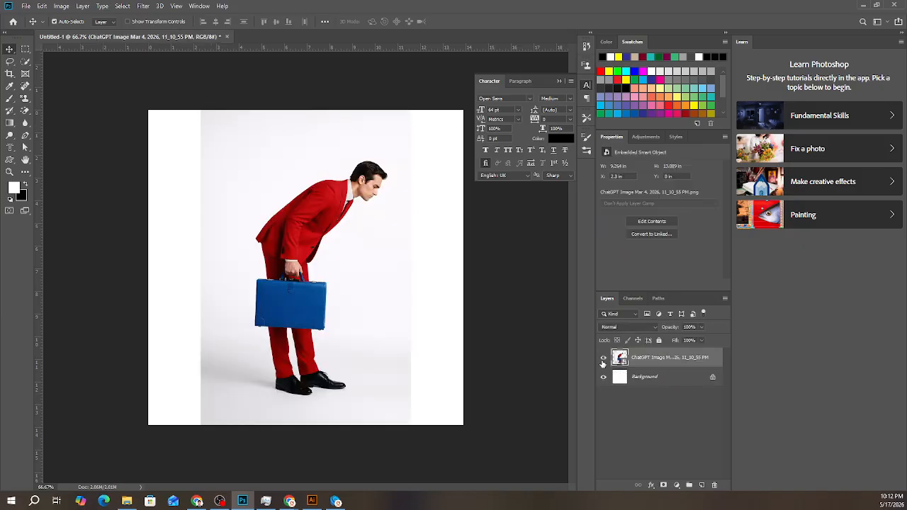
key(Delete)
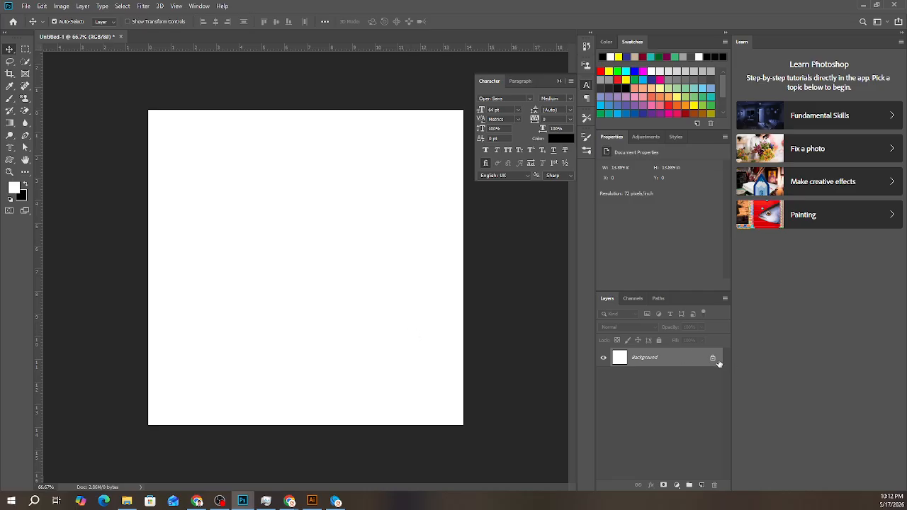
click(712, 358)
- Switch to Chrome, close the acne image search tab, and open the Goodingo Academy GD-Batch 45 Facebook group
click(200, 501)
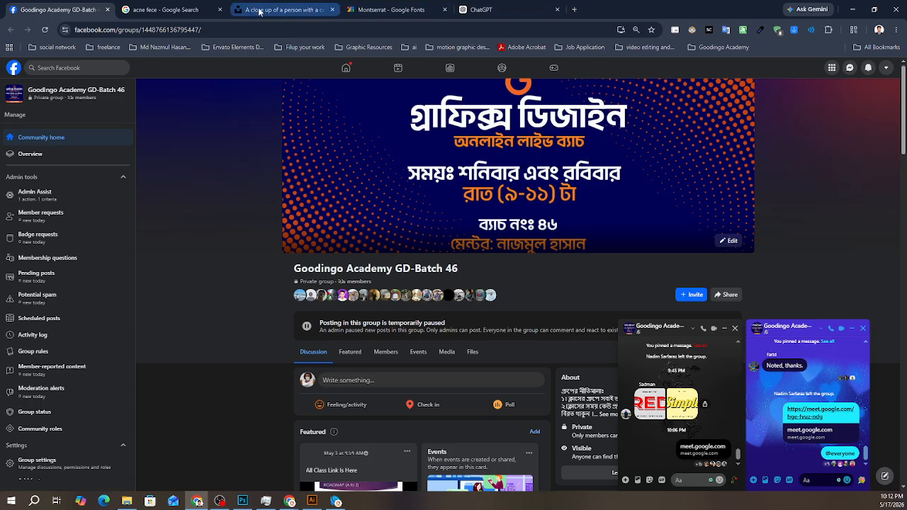
click(220, 10)
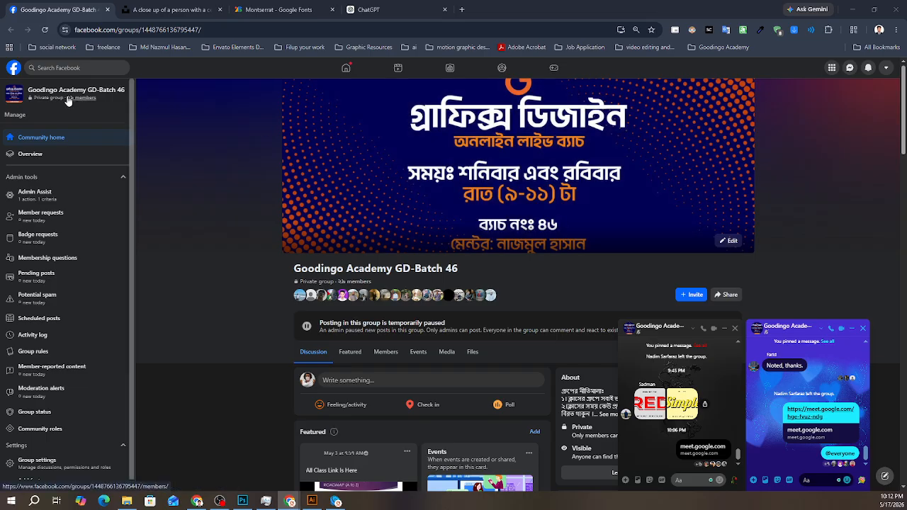
click(63, 68)
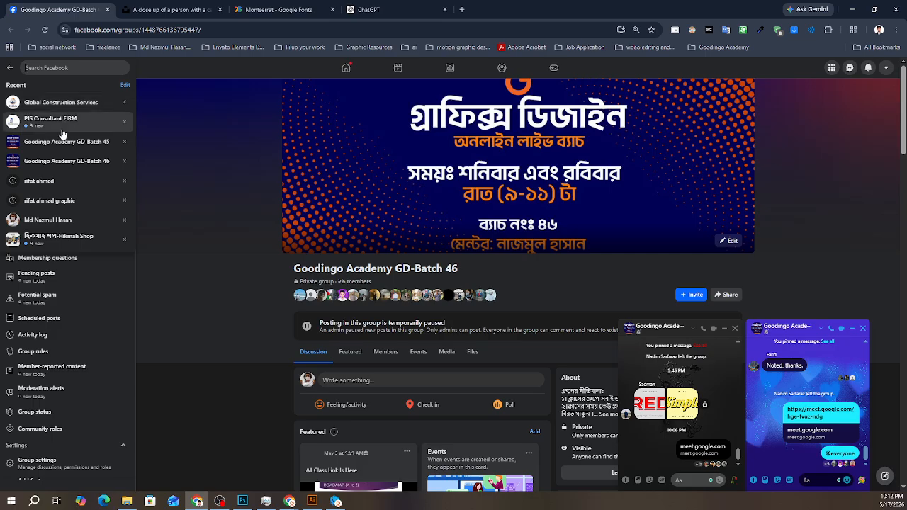
click(67, 162)
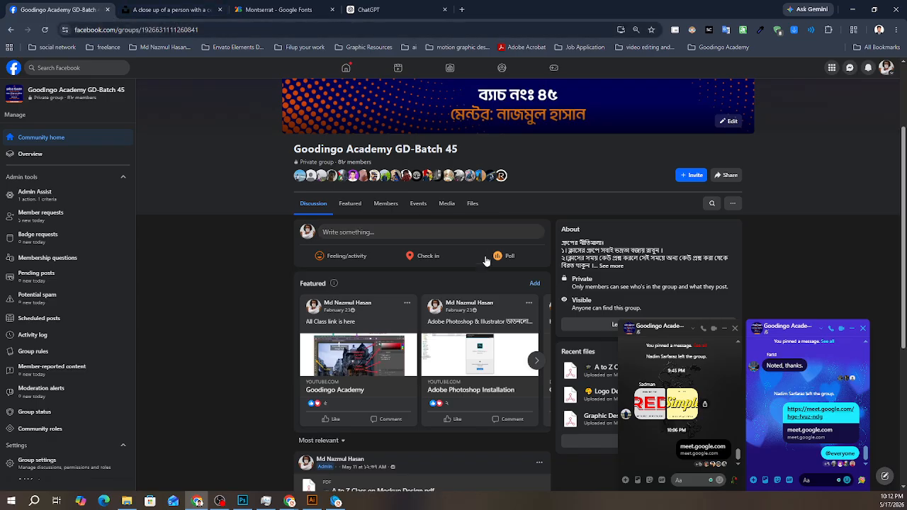
- Close both open group chat windows and open a new browser tab
click(862, 328)
click(862, 328)
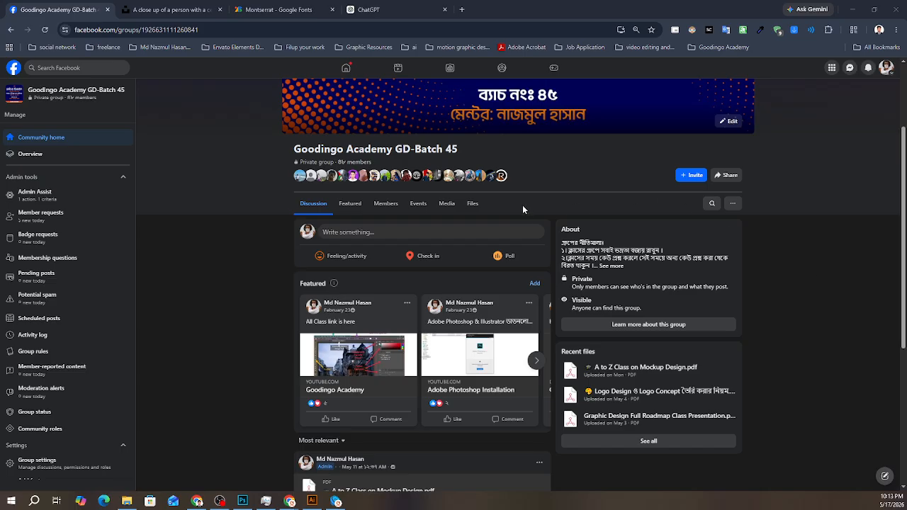
click(463, 9)
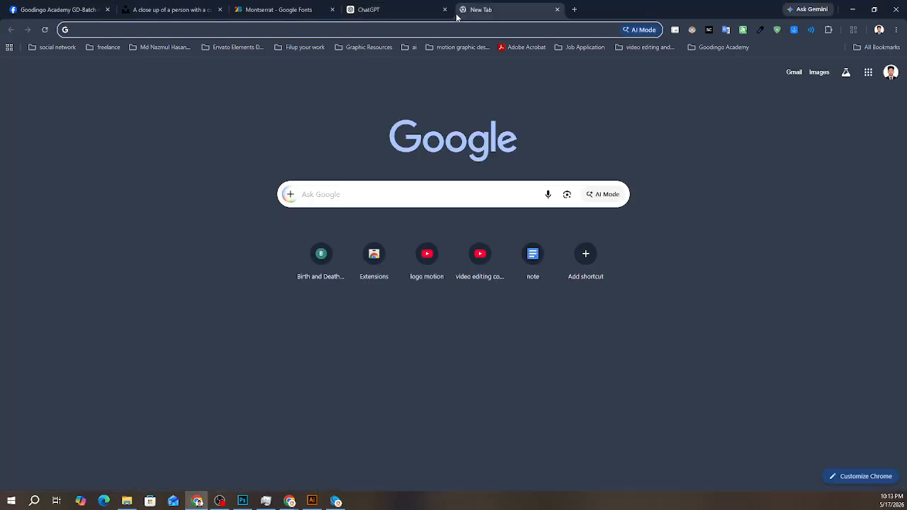
- Search Google for "fiver" and open the Fiverr website from the results
text(fi)
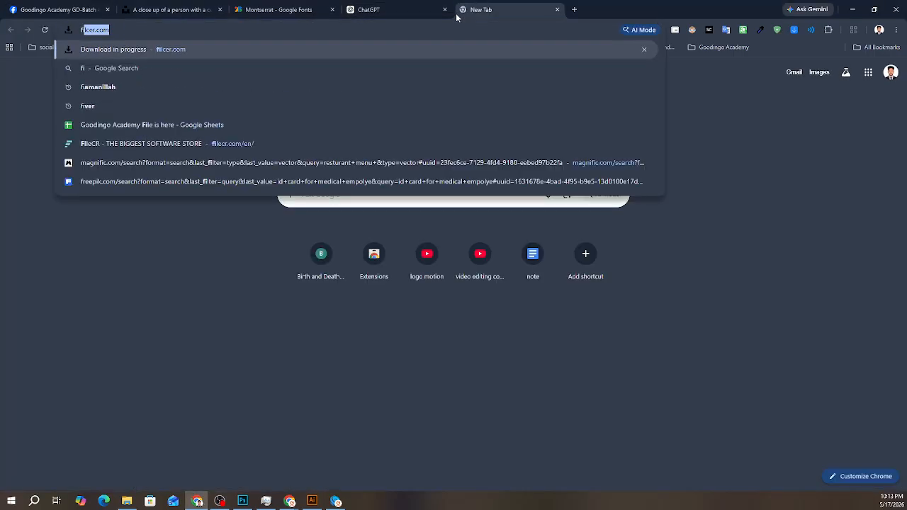
text(v)
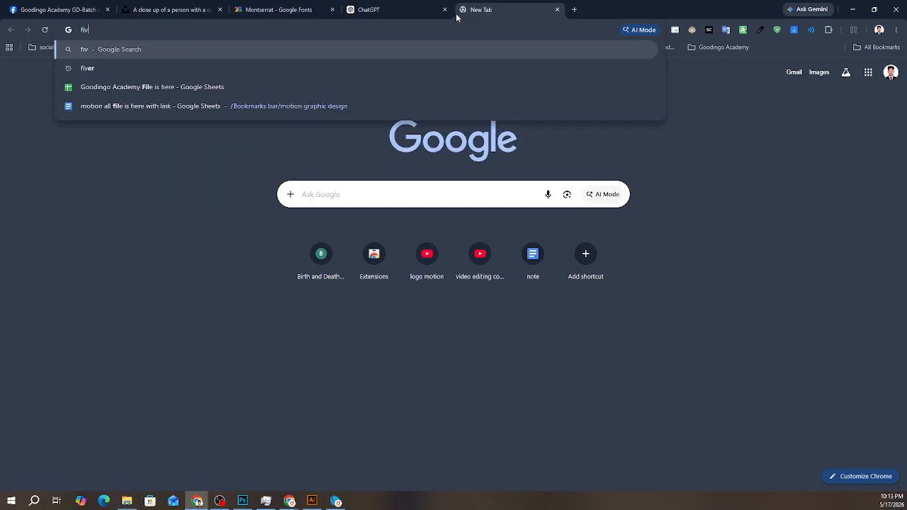
key(Down)
key(Return)
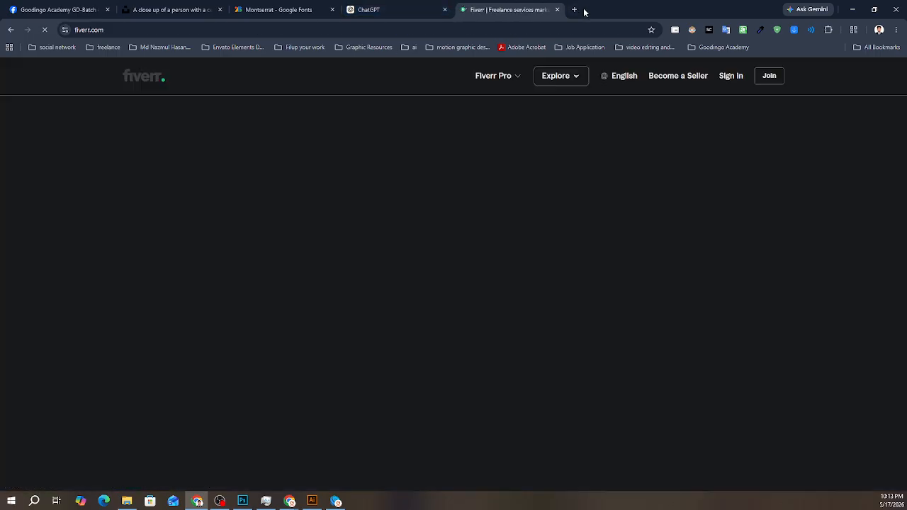
- Search for "temp mail" in a new browser tab and open the temp-mail.org disposable email site
click(574, 10)
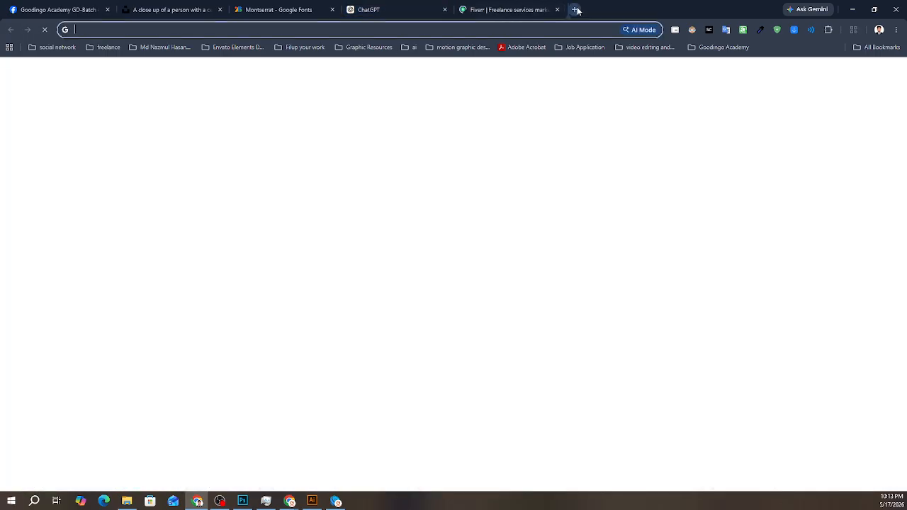
text(te)
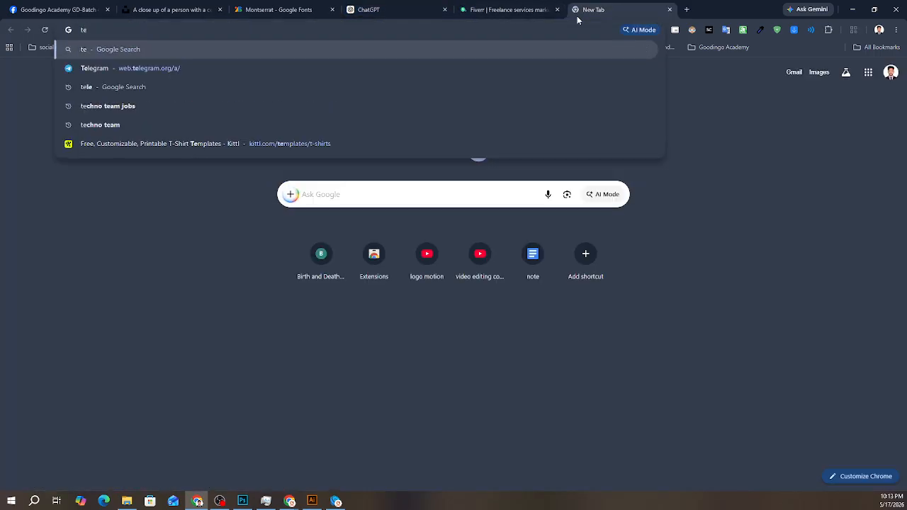
text(mp)
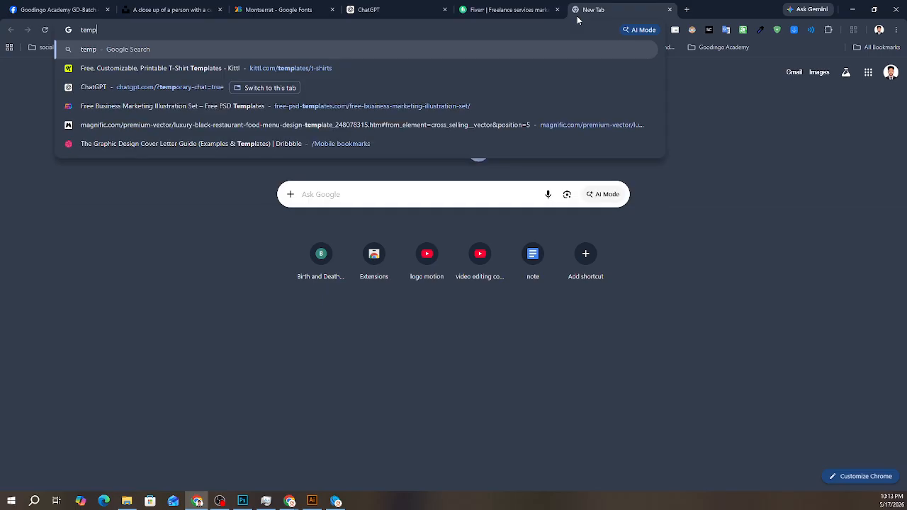
text( mail)
key(Return)
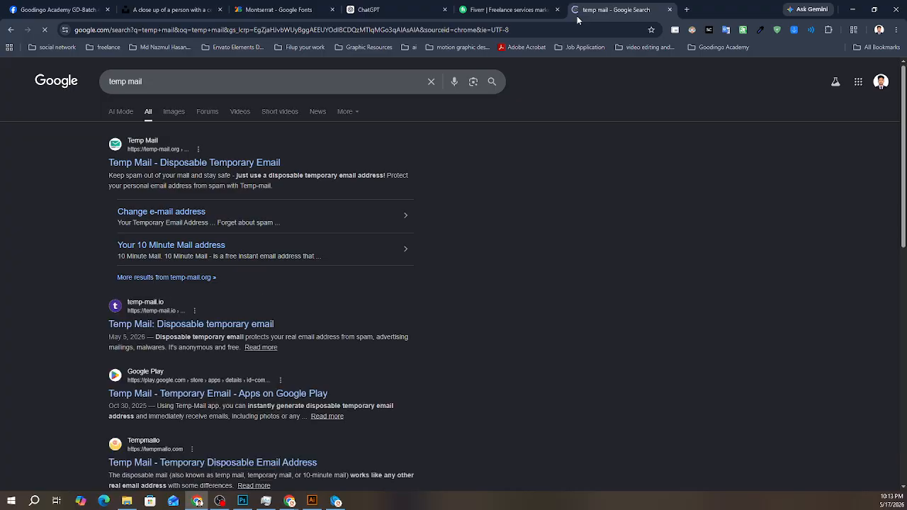
click(142, 162)
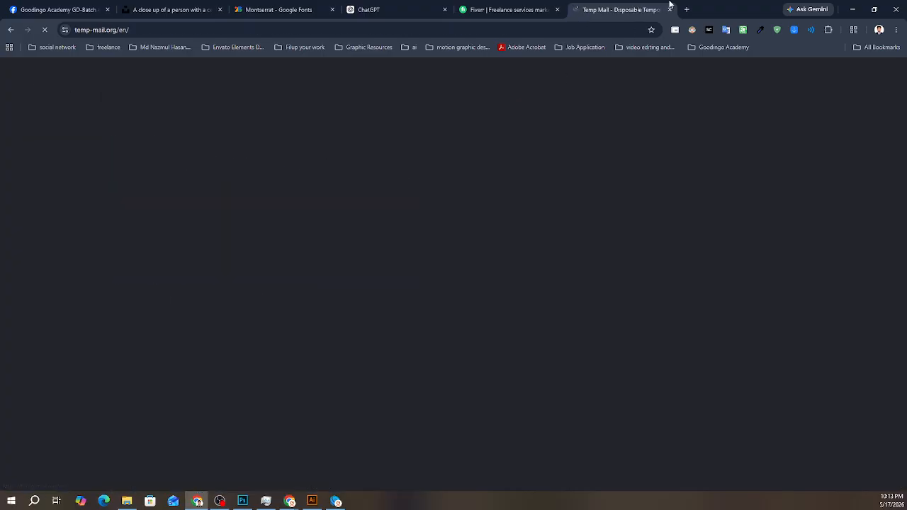
- Detach the Temp Mail tab into its own window and merge it back beside the Fiverr tab
click(670, 10)
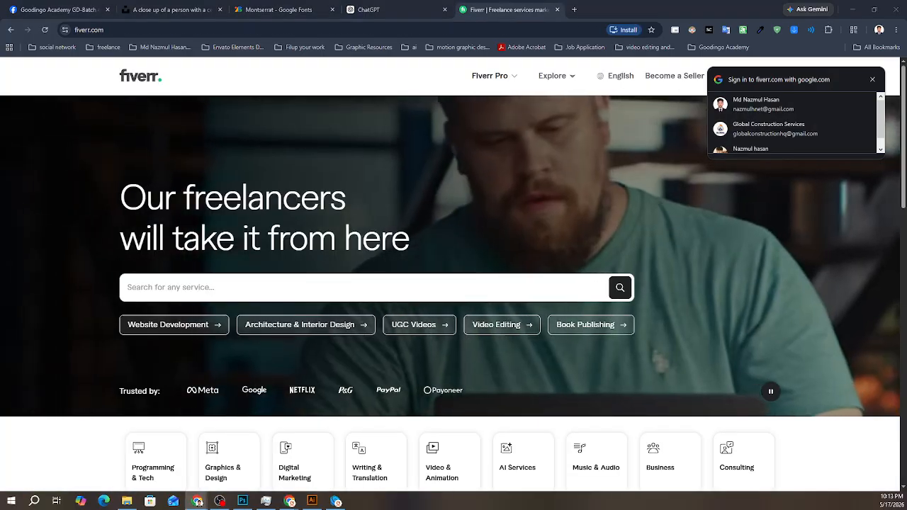
drag(906, 60, 220, 99)
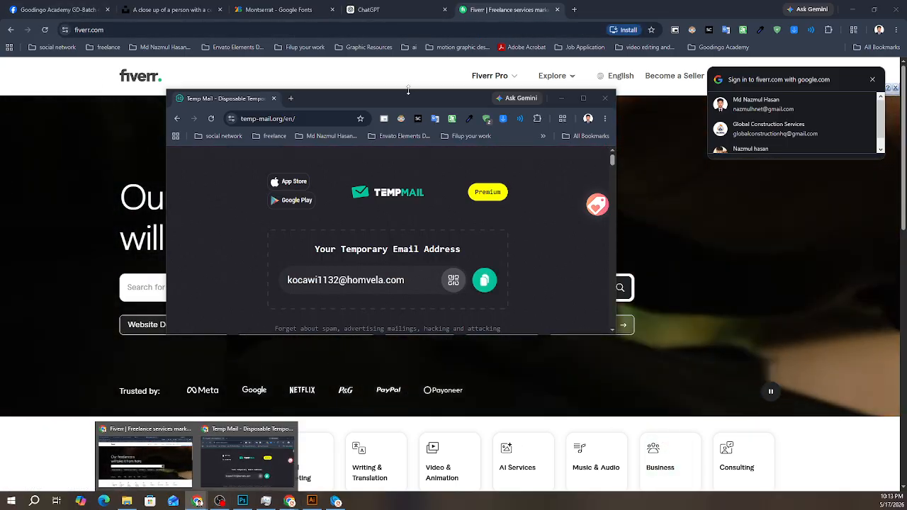
drag(421, 102, 617, 10)
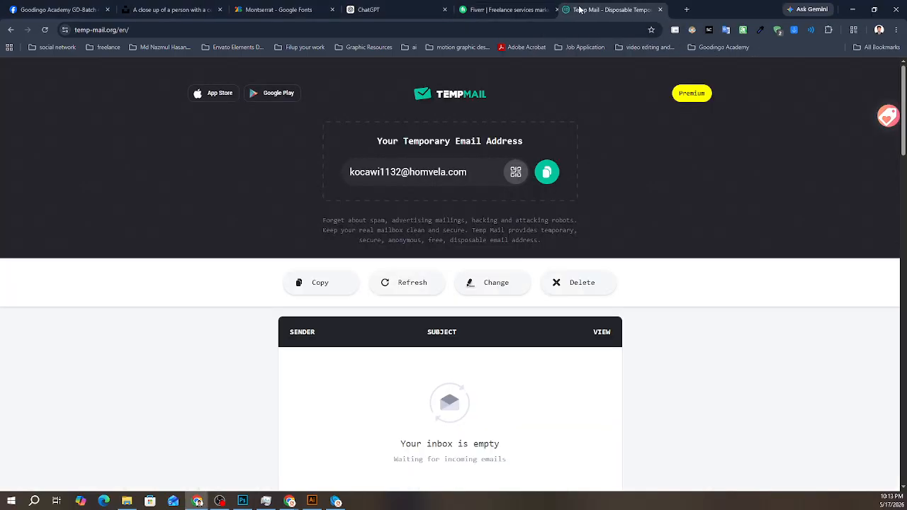
click(28, 7)
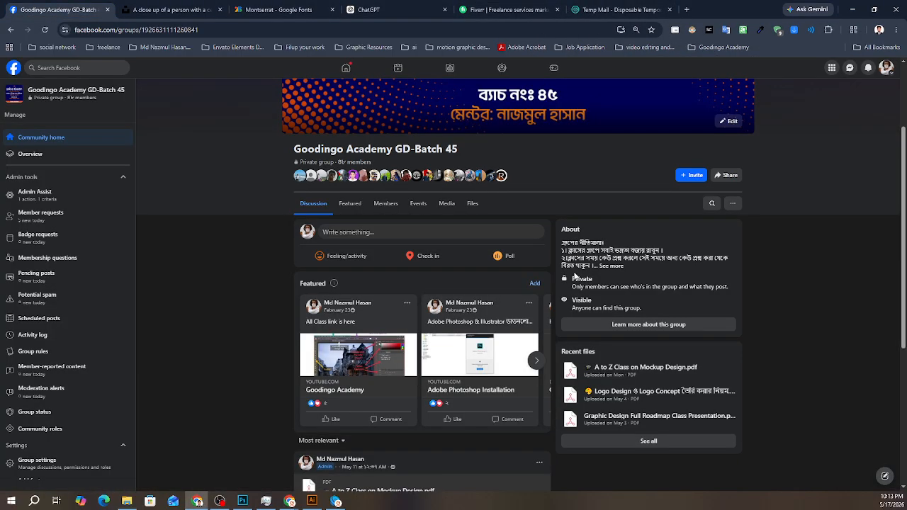
click(848, 68)
click(835, 146)
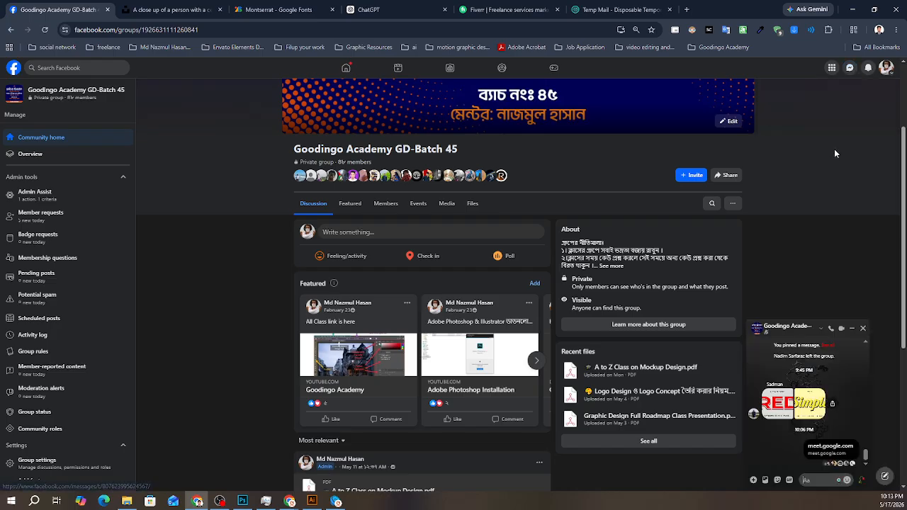
click(813, 482)
text(@)
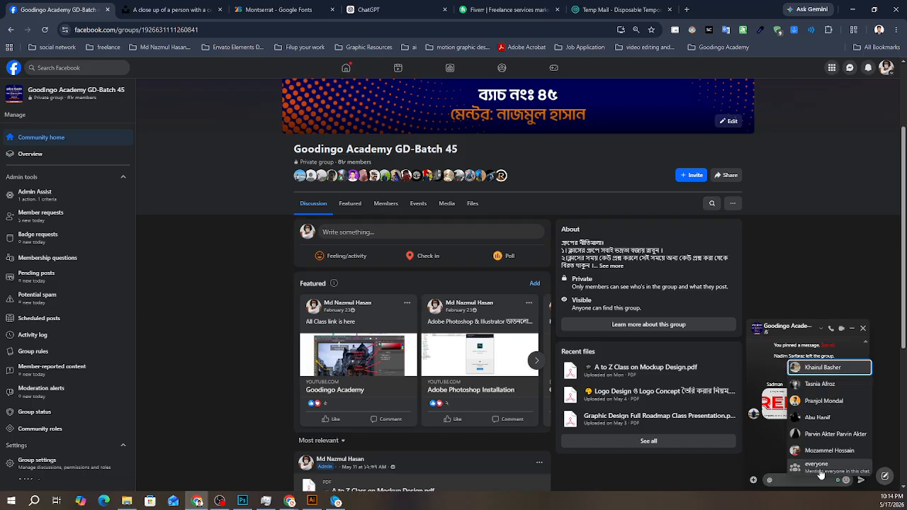
key(Return)
click(863, 480)
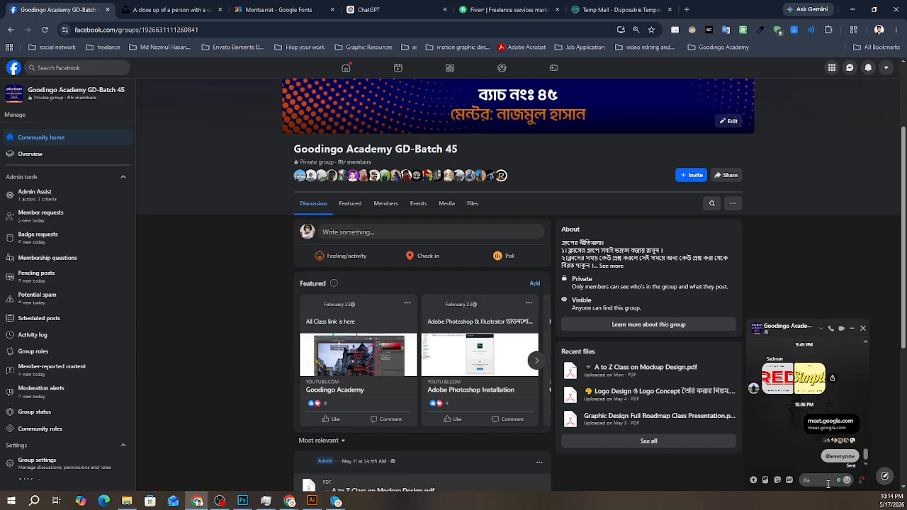
- Dismiss the Google sign-in prompt on the Fiverr page and open a new browser tab
click(497, 9)
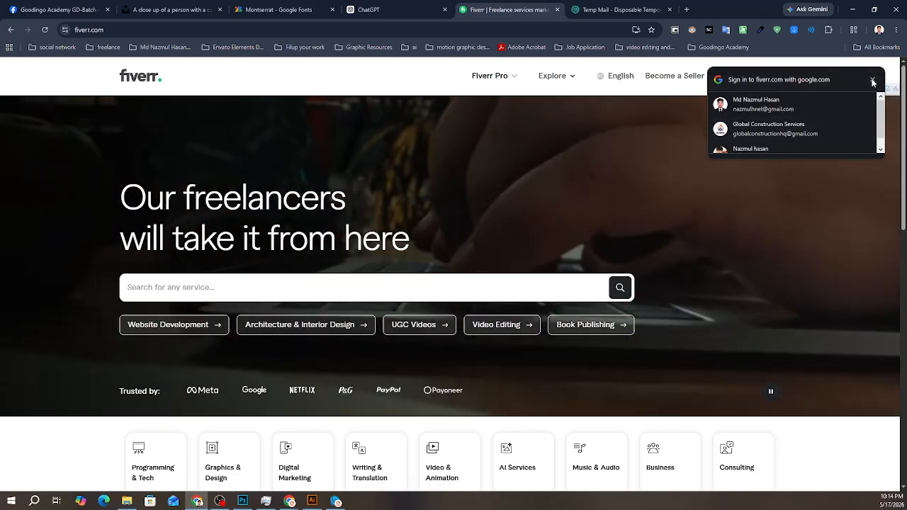
click(872, 80)
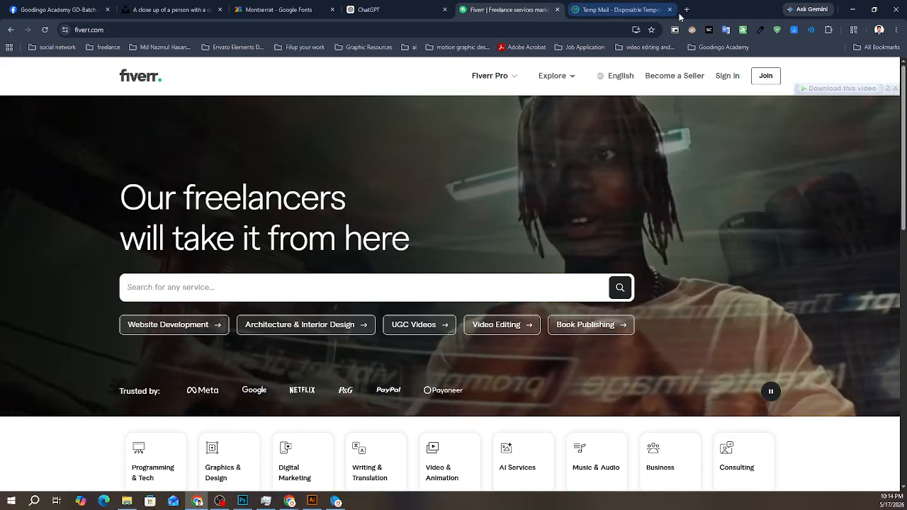
key(ctrl+t)
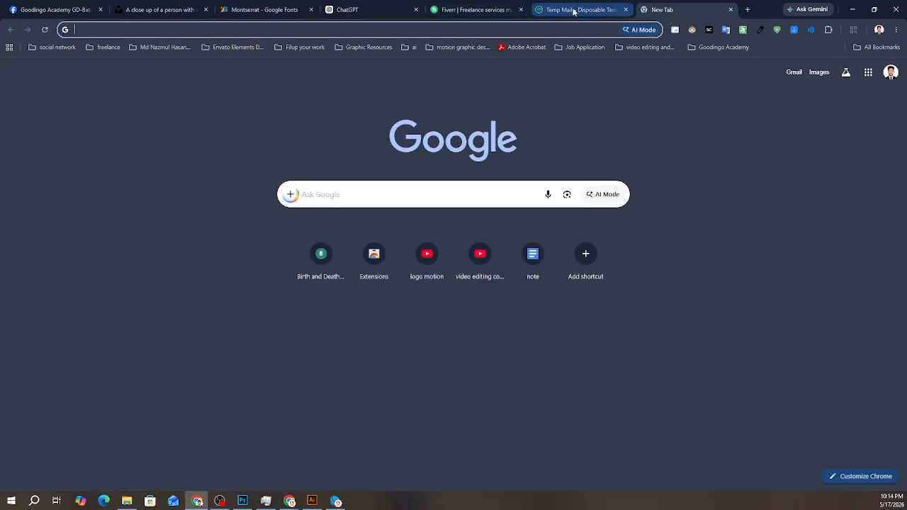
mouse_move(574, 12)
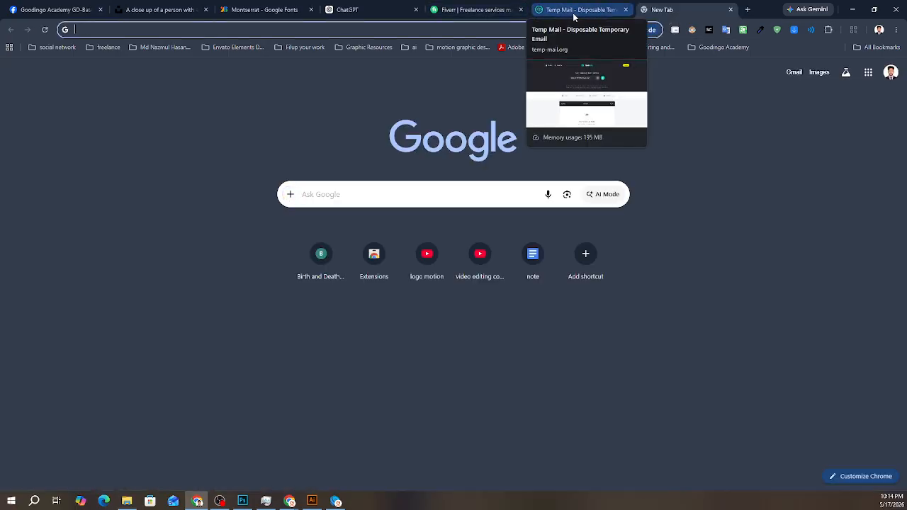
text(be)
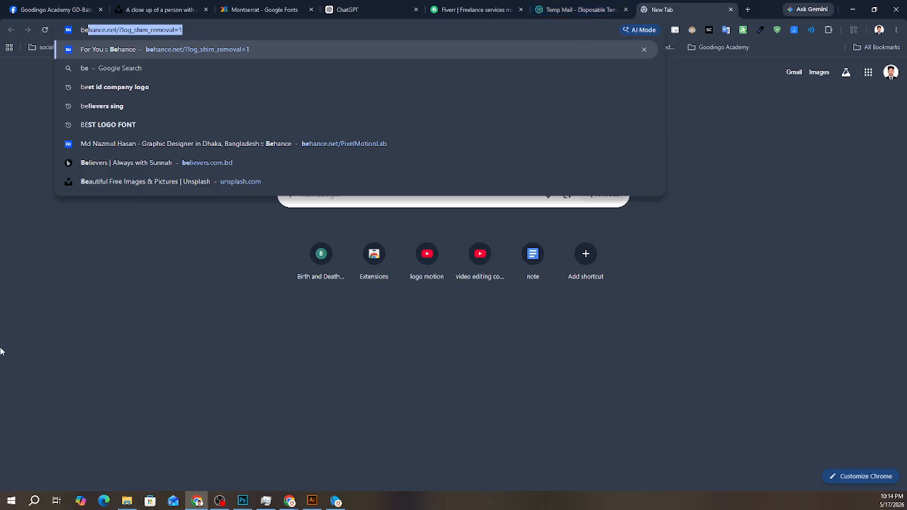
click(57, 358)
click(897, 30)
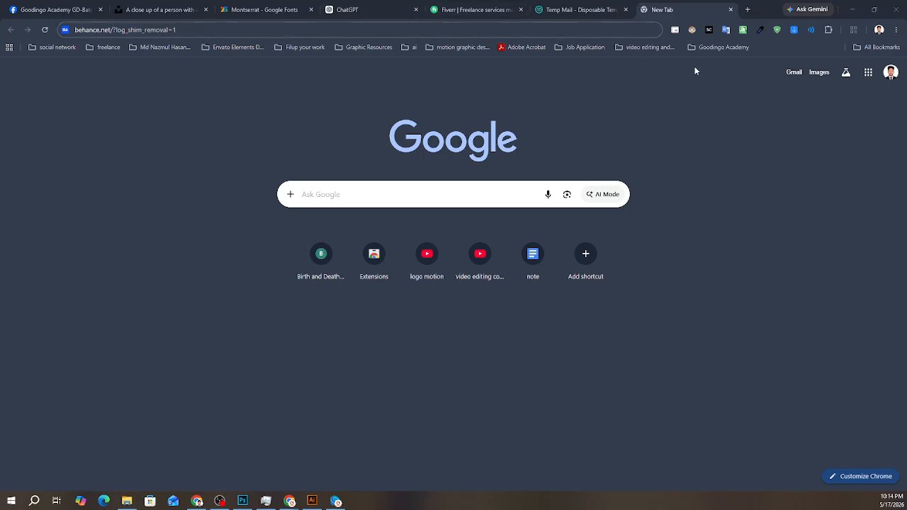
click(194, 28)
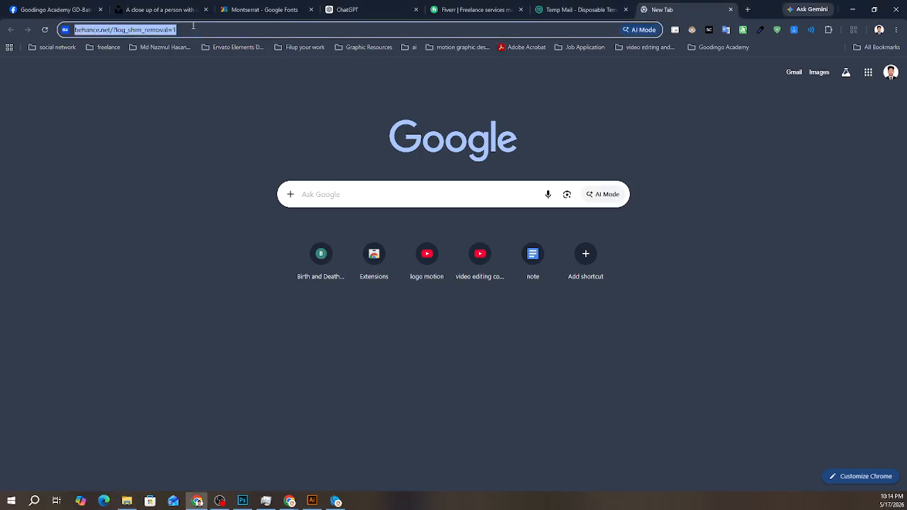
key(BackSpace)
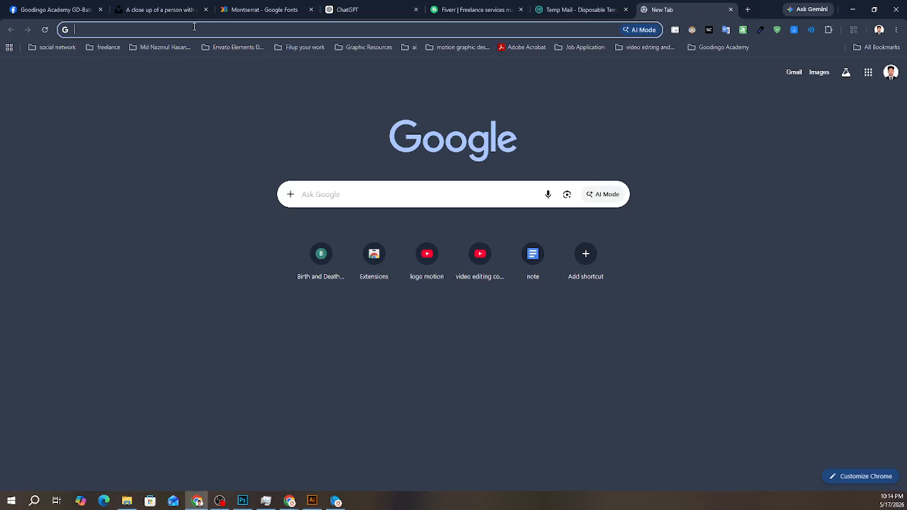
text(f)
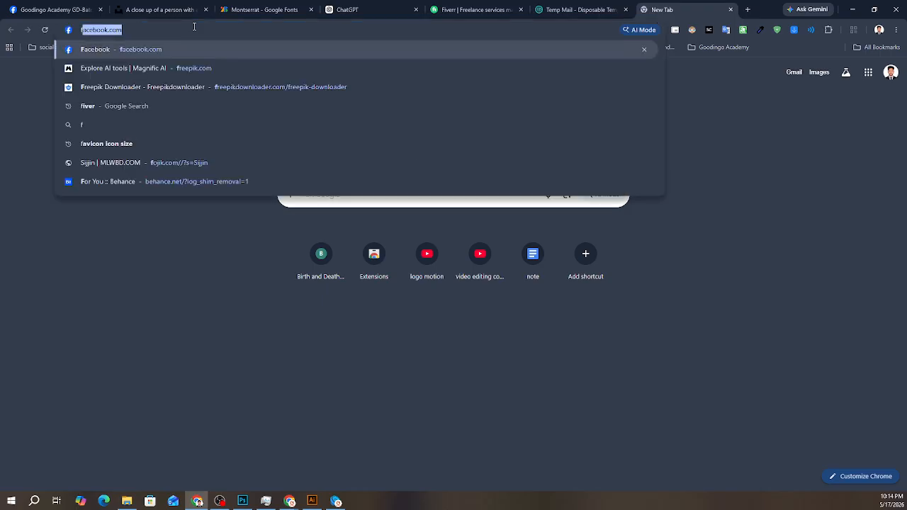
key(BackSpace)
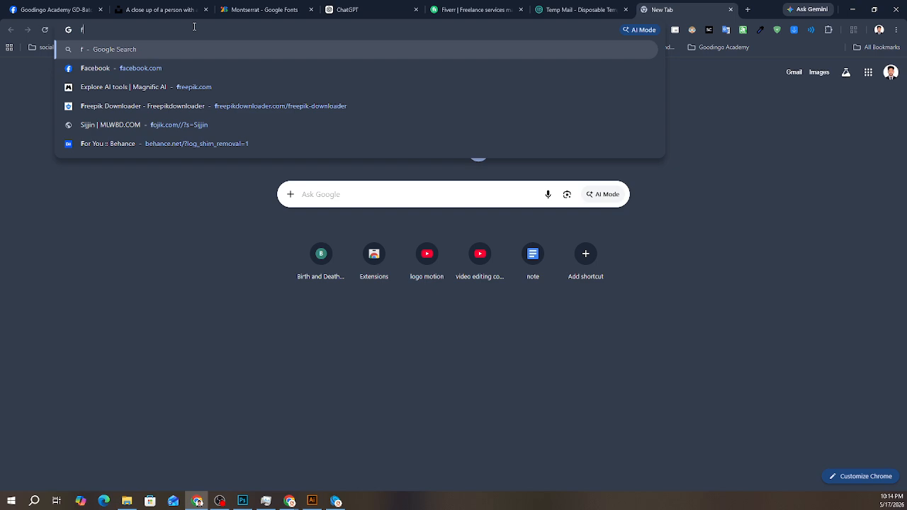
key(BackSpace)
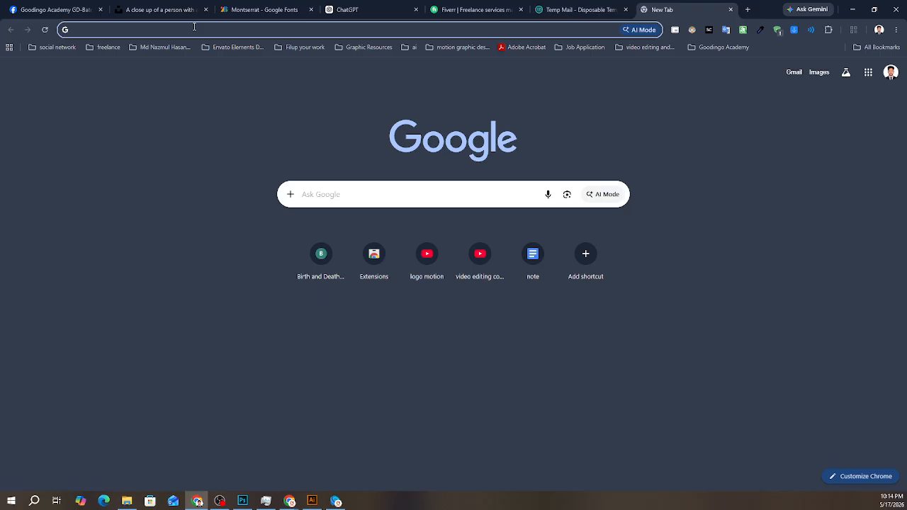
- Open dribbble.com in the empty tab
text(bd)
key(BackSpace)
key(BackSpace)
text(dribbble.com)
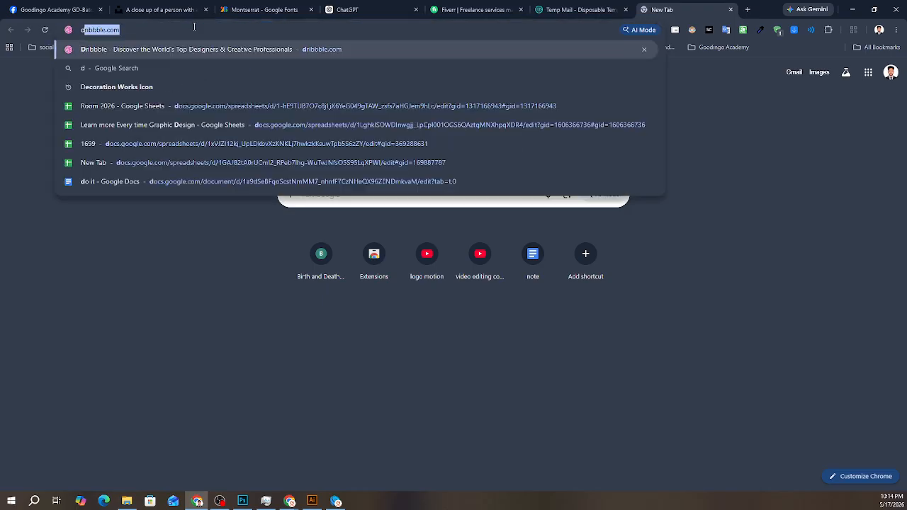
key(Return)
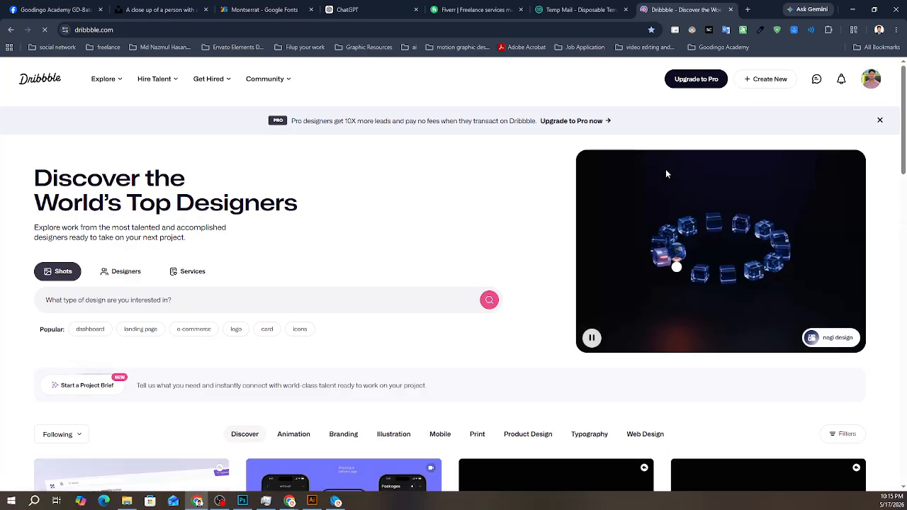
- Sign out of the Dribbble account from its profile page
click(871, 80)
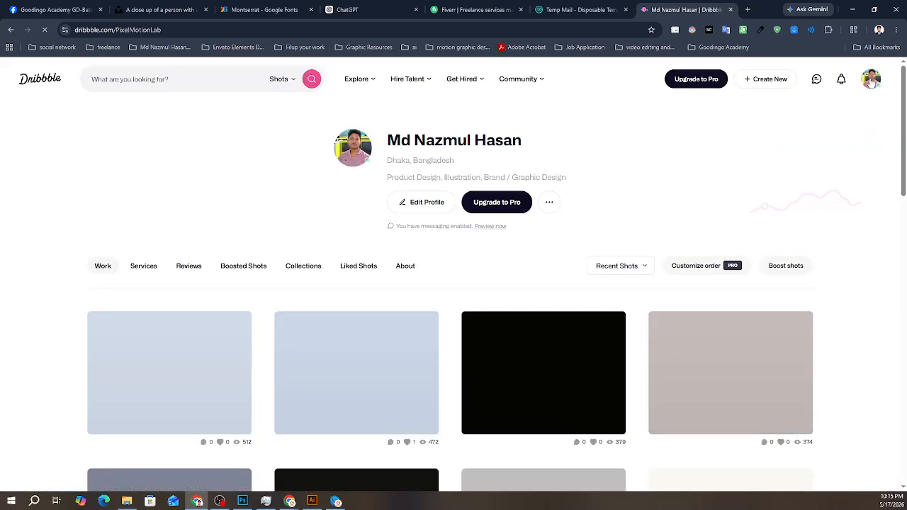
click(871, 83)
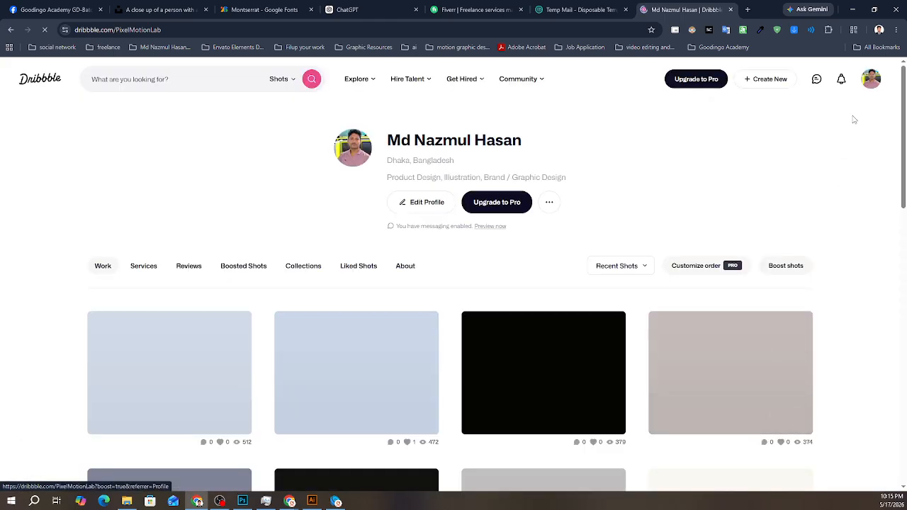
click(760, 349)
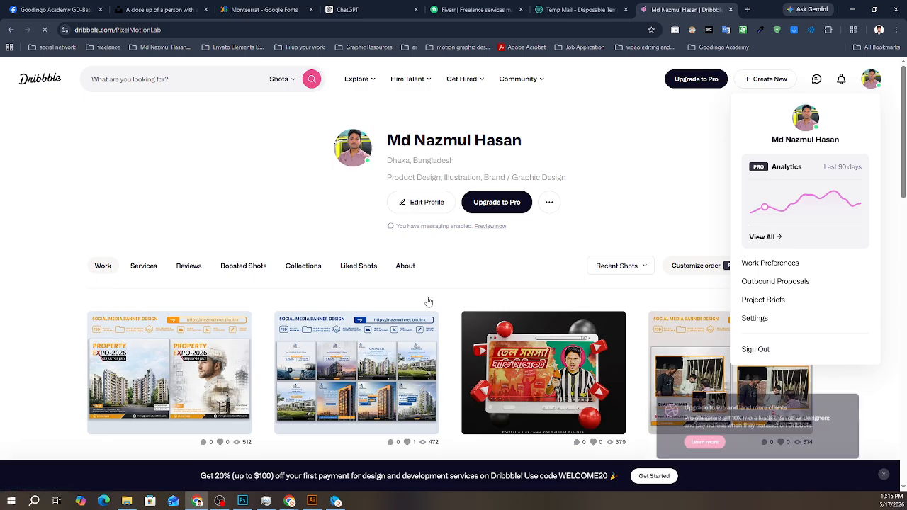
- Look over the popular design shots on the Dribbble home page
scroll(394, 287, down, 4)
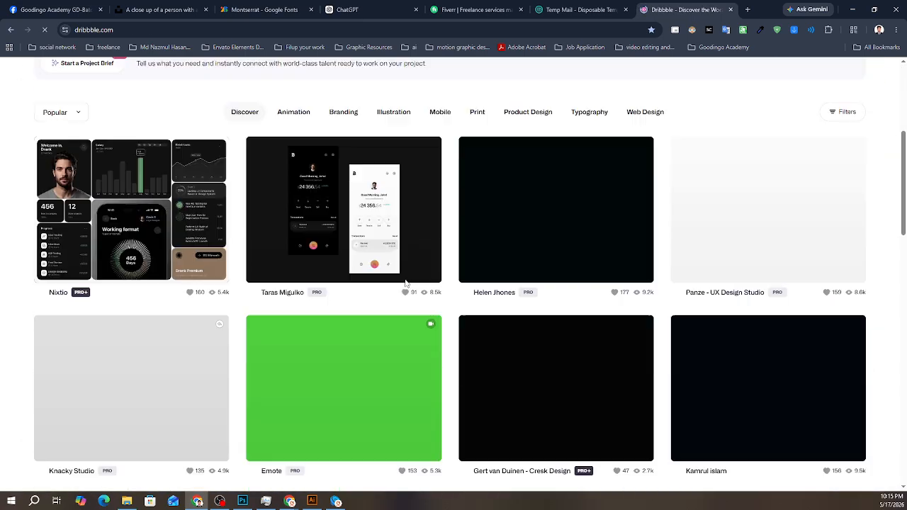
scroll(382, 301, up, 4)
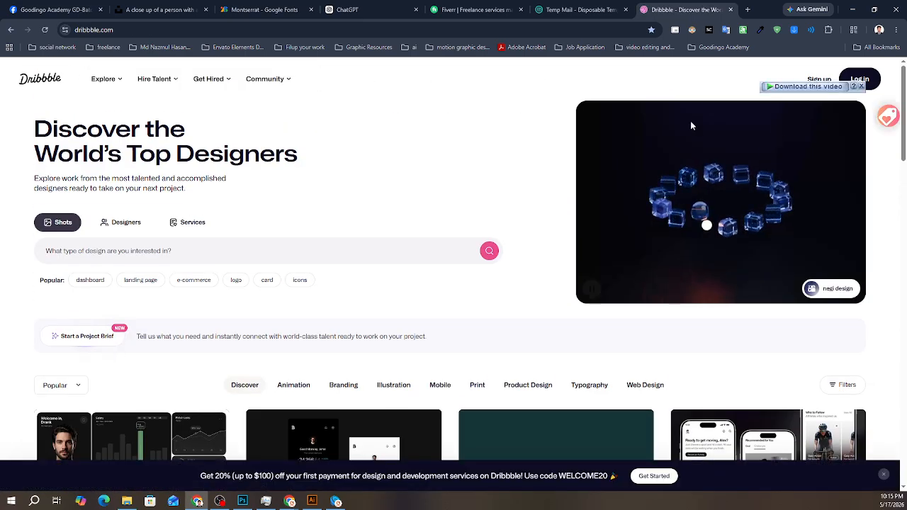
scroll(234, 386, down, 3)
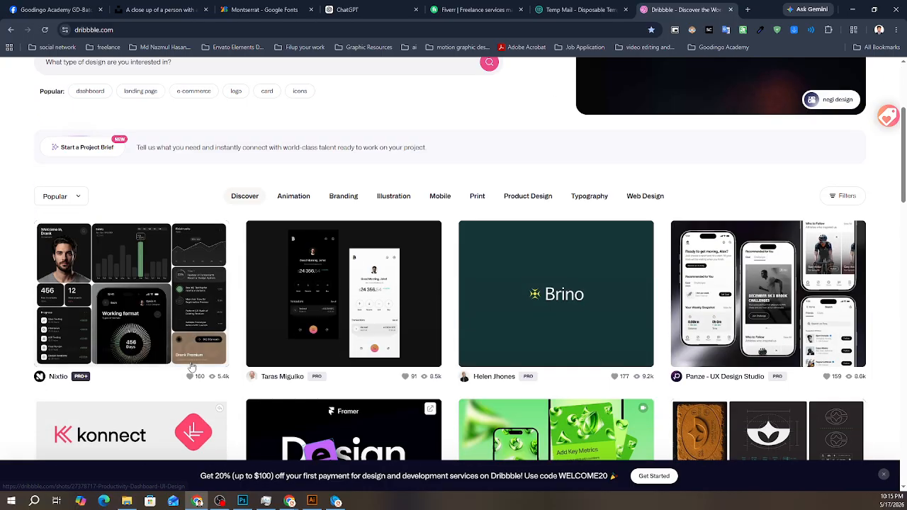
scroll(186, 367, up, 3)
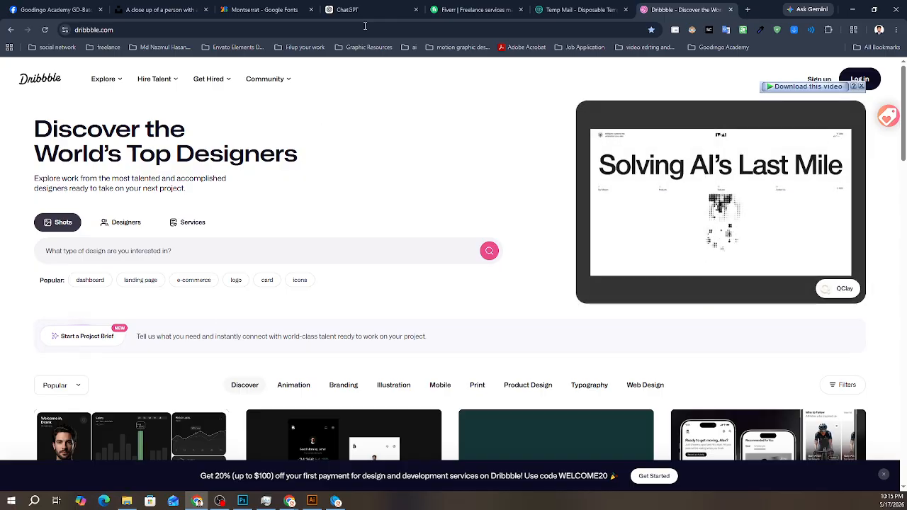
- Open behance.net in a new browser tab after looking over more Dribbble shots
scroll(454, 356, down, 7)
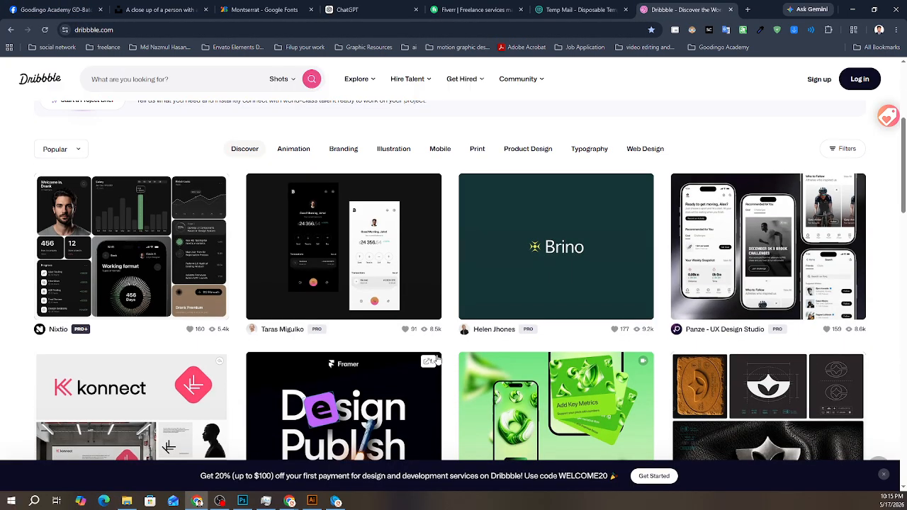
scroll(440, 352, down, 5)
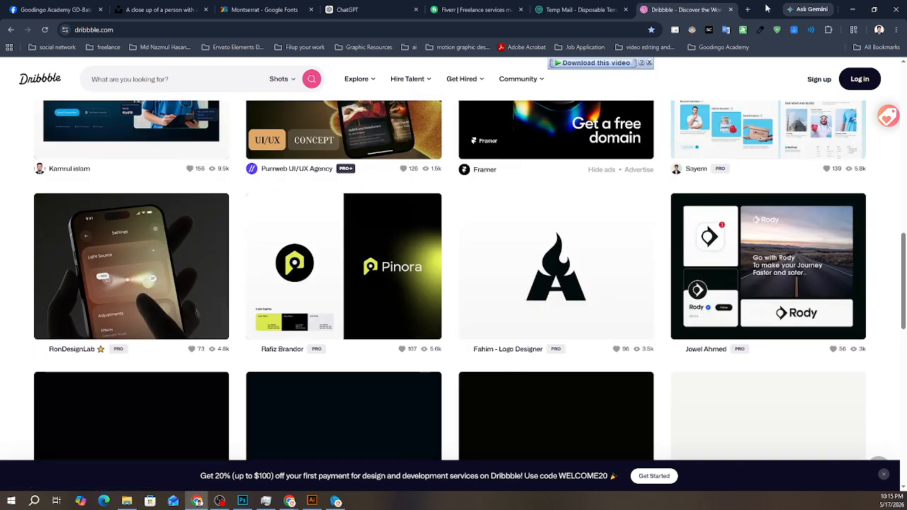
click(748, 9)
text(be)
key(Return)
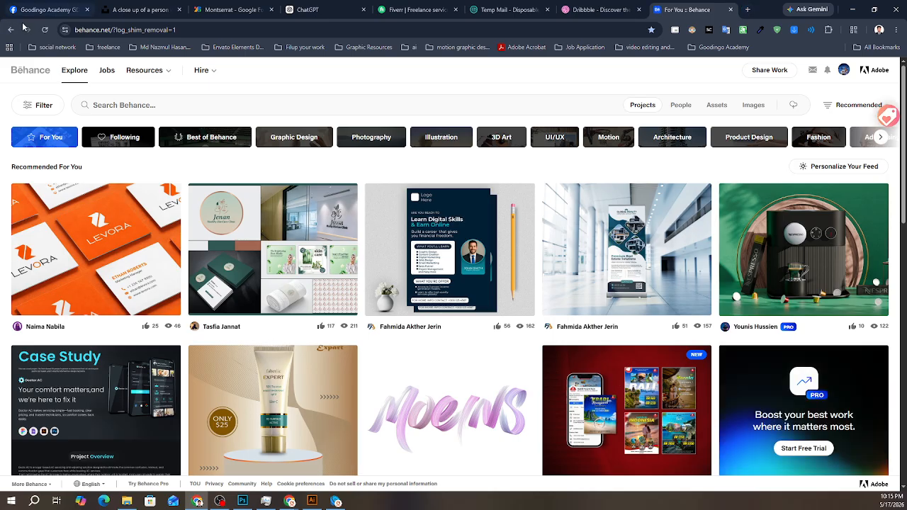
- Search Facebook for "graphic" and open the Graphics Design Job BD group
click(56, 14)
click(73, 68)
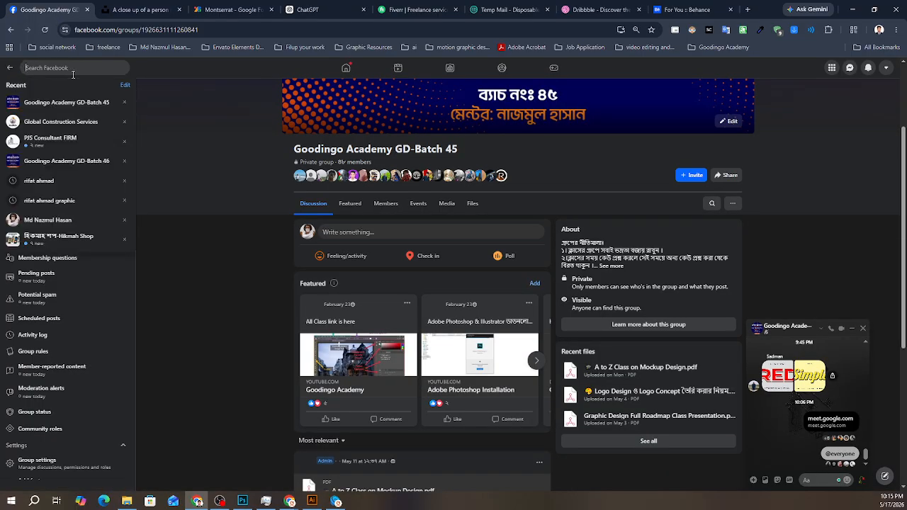
text(graphic)
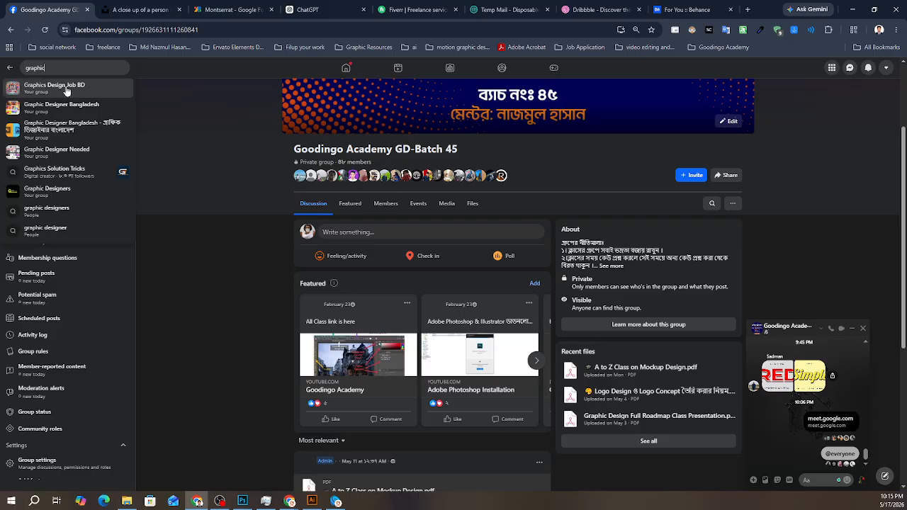
click(65, 89)
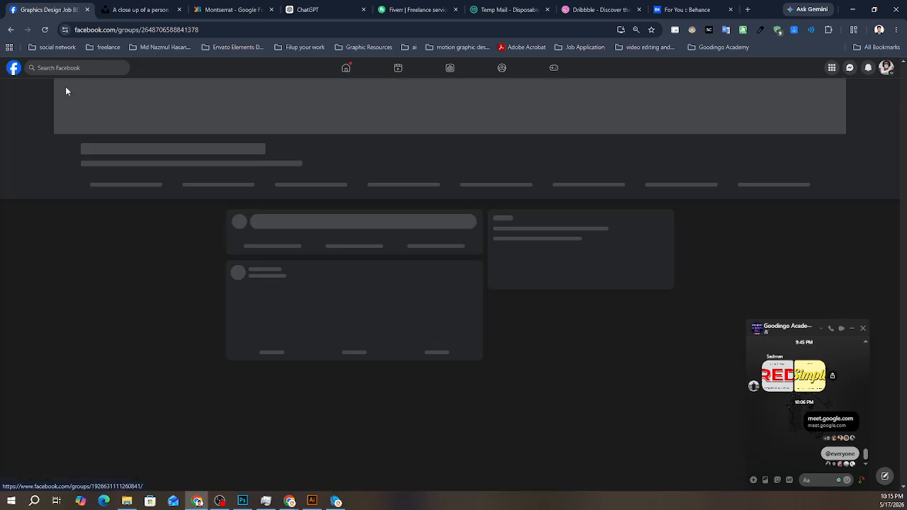
- Look through the posts in the Graphics Design Job BD group and expand the professional graphic designer's skills post
scroll(333, 284, down, 4)
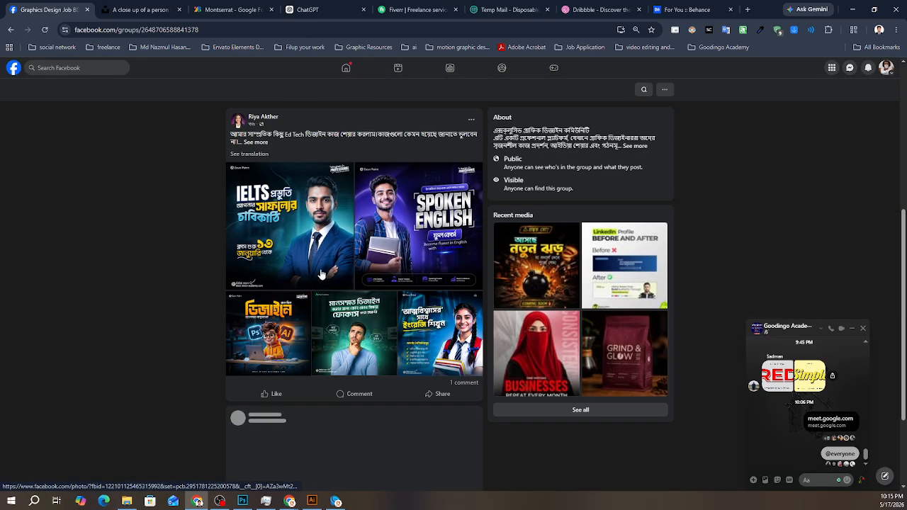
scroll(284, 322, down, 5)
scroll(278, 318, down, 12)
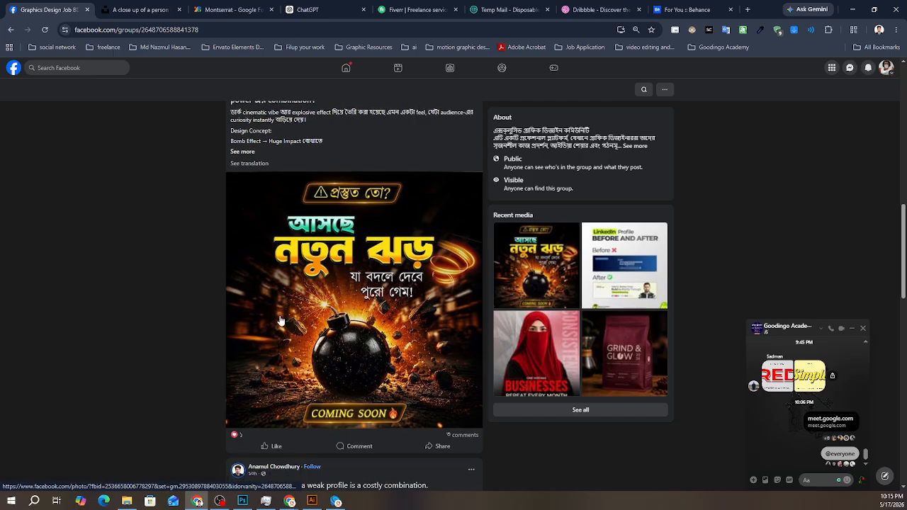
scroll(283, 318, down, 8)
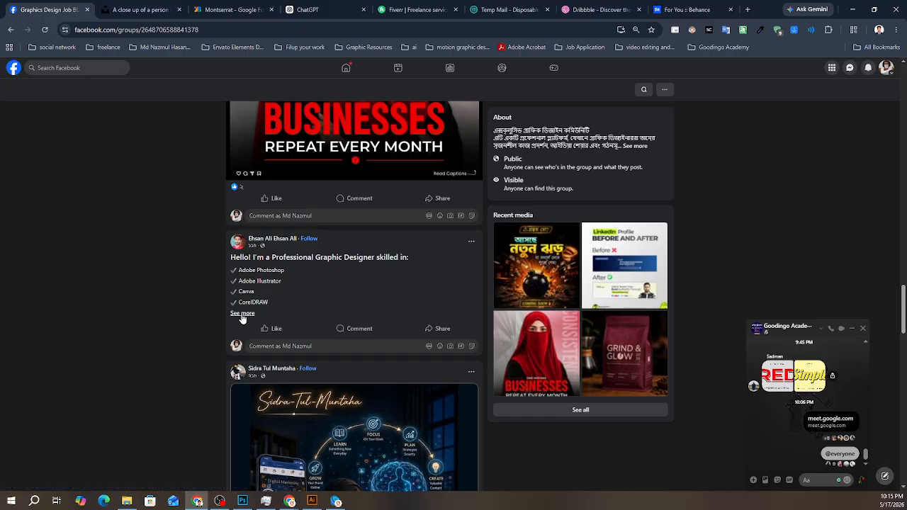
click(243, 313)
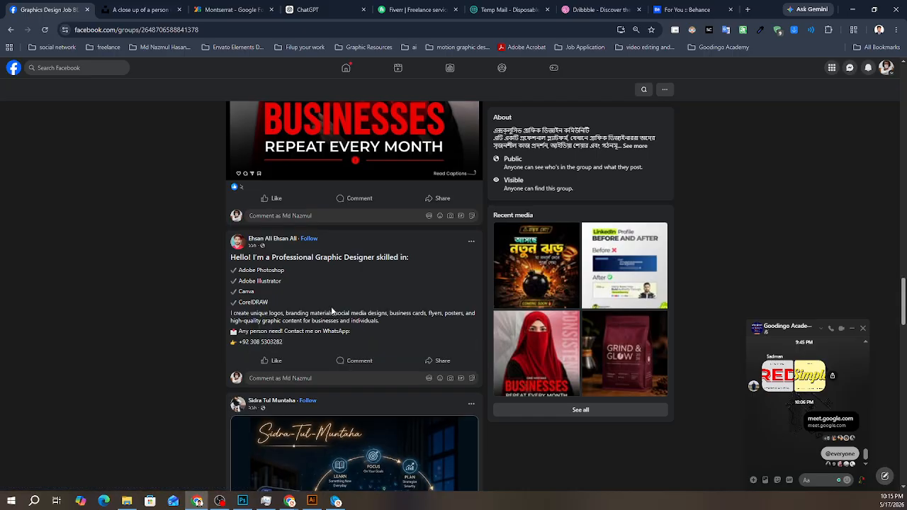
- Search Facebook for "graphic design job" and close the group chat window
click(55, 68)
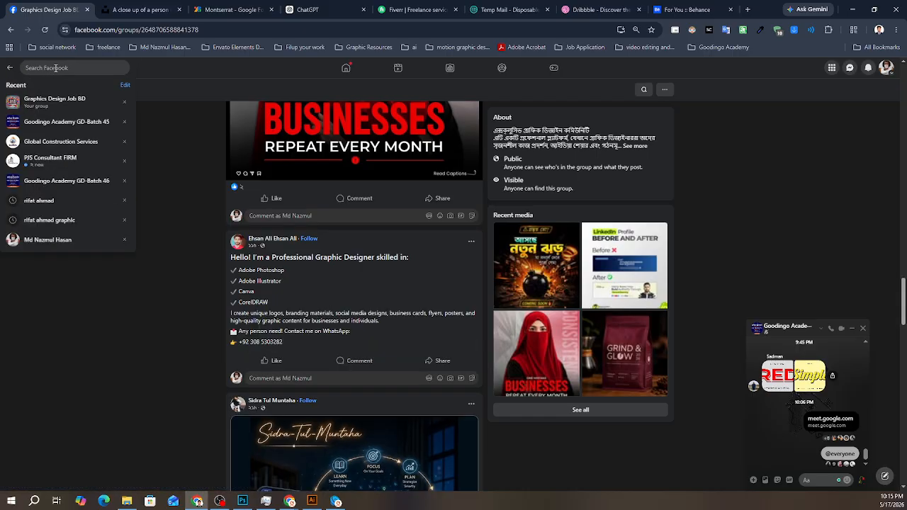
text(gra)
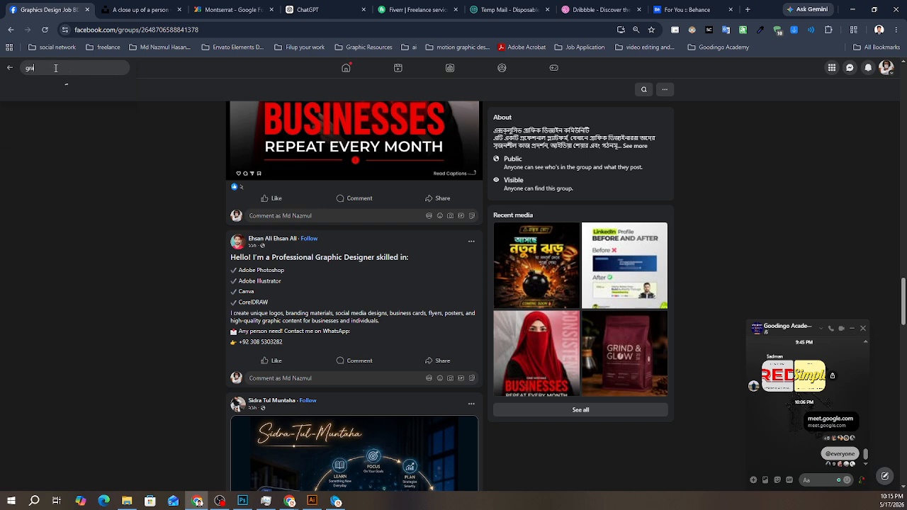
text(phic)
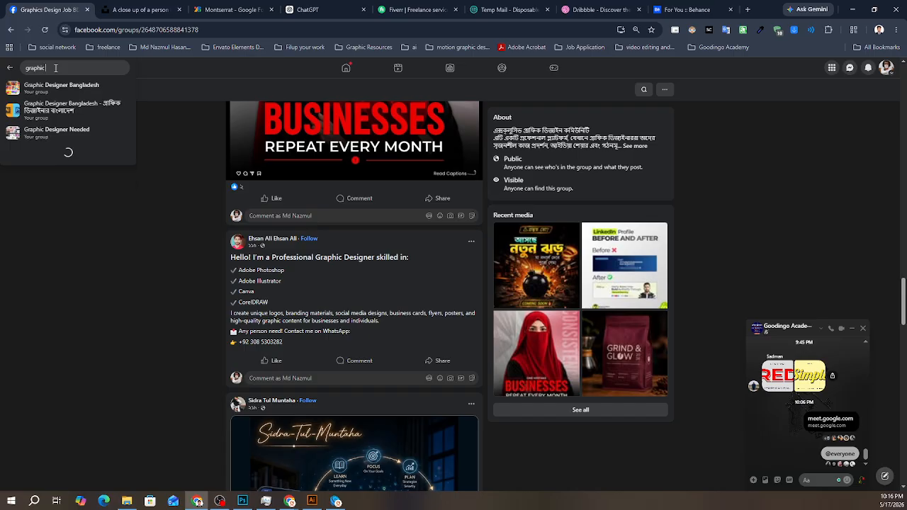
text( design job)
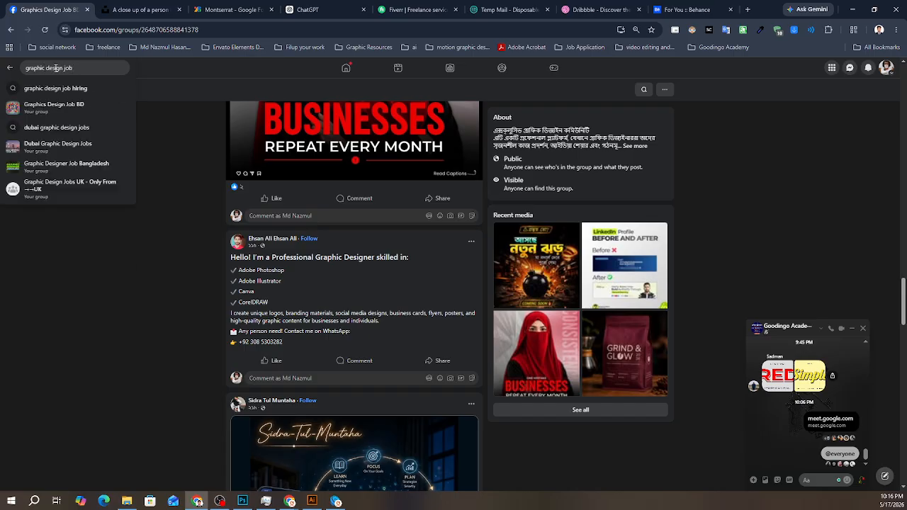
key(Return)
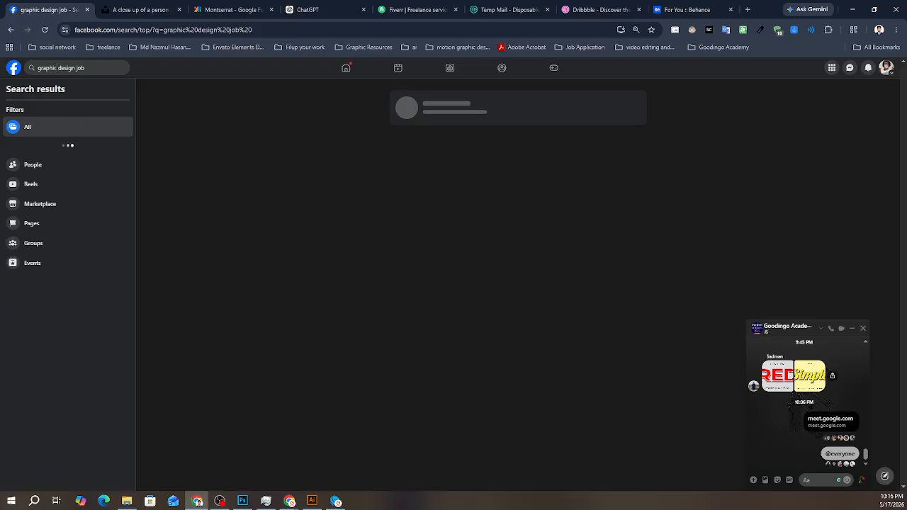
click(289, 502)
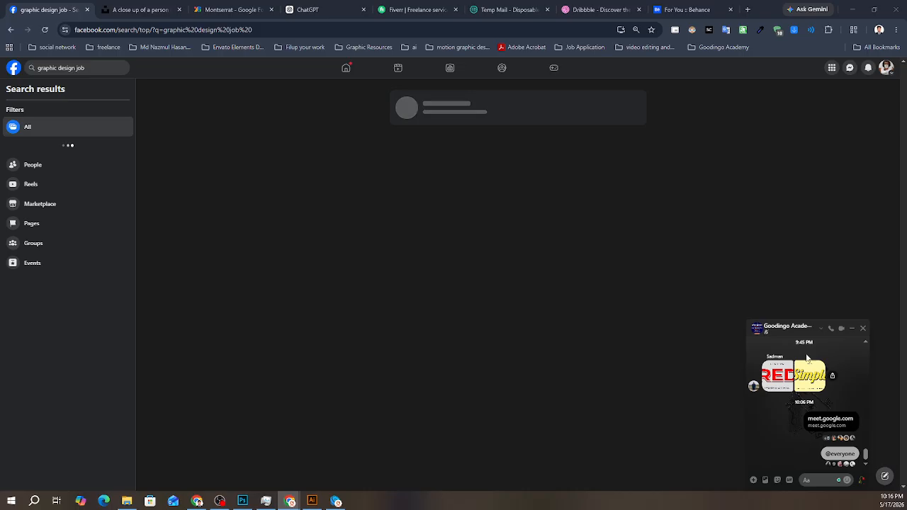
click(864, 330)
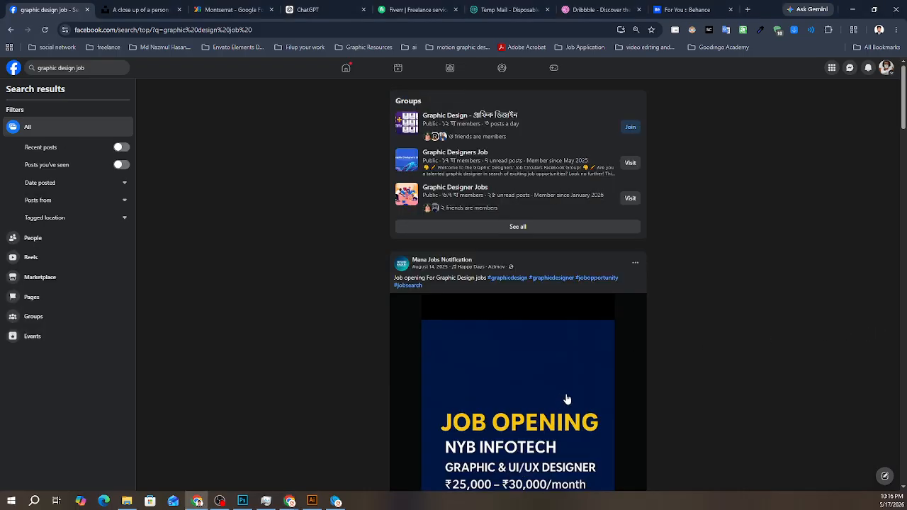
- Look over the graphic design job posts, expanding the full text of the job.nigeria and GMS Digitals posts
scroll(564, 375, down, 1)
scroll(561, 365, down, 8)
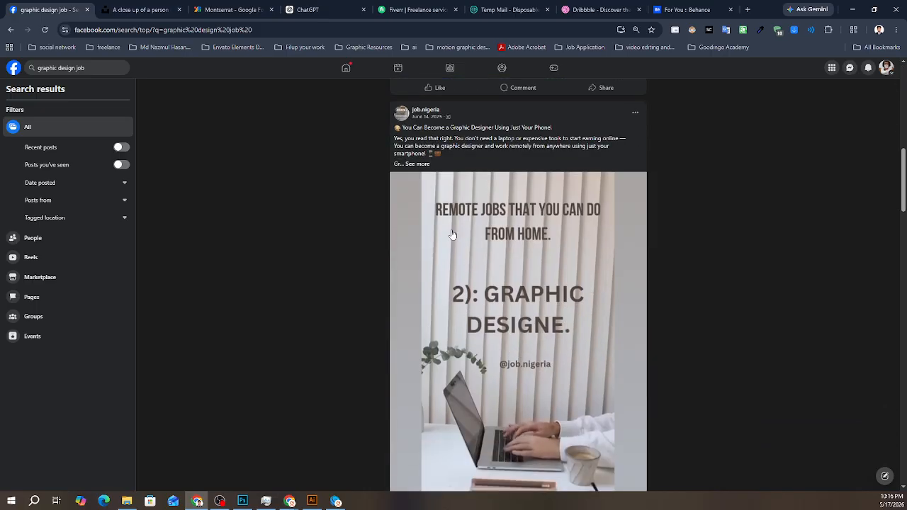
click(418, 164)
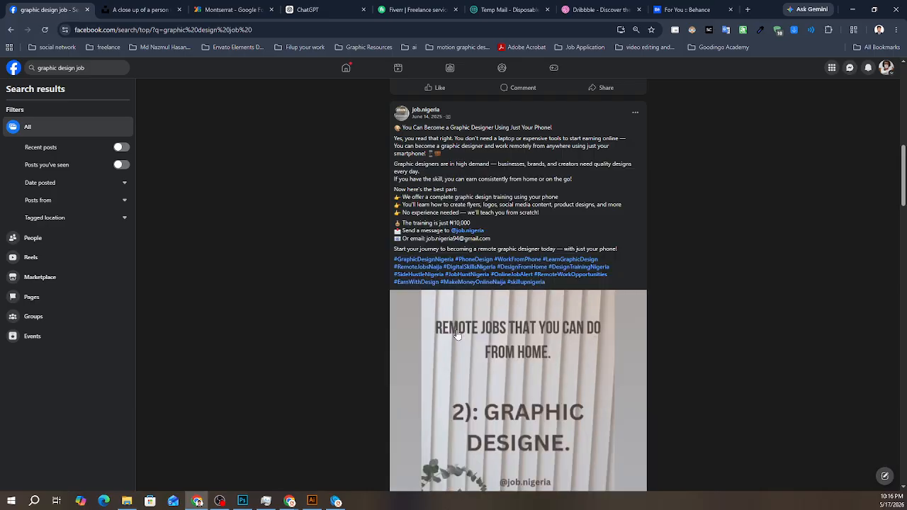
scroll(461, 339, down, 18)
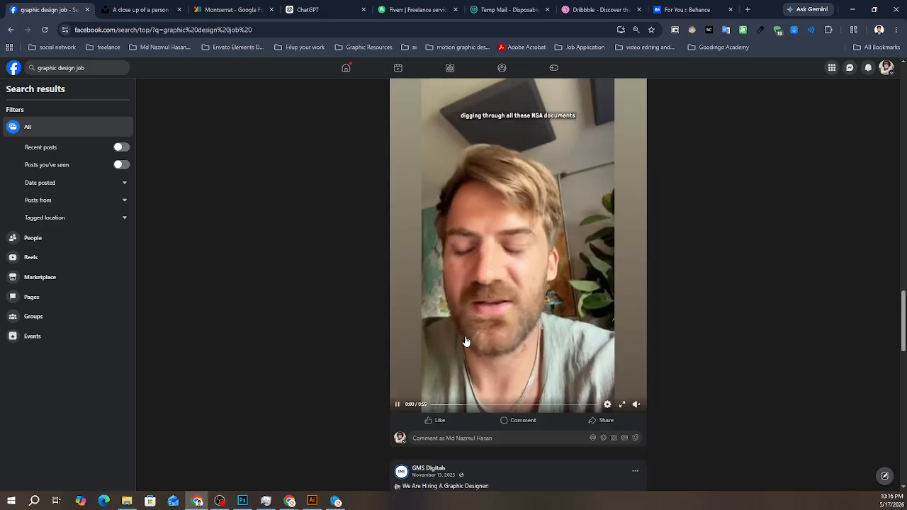
scroll(466, 342, down, 4)
click(509, 212)
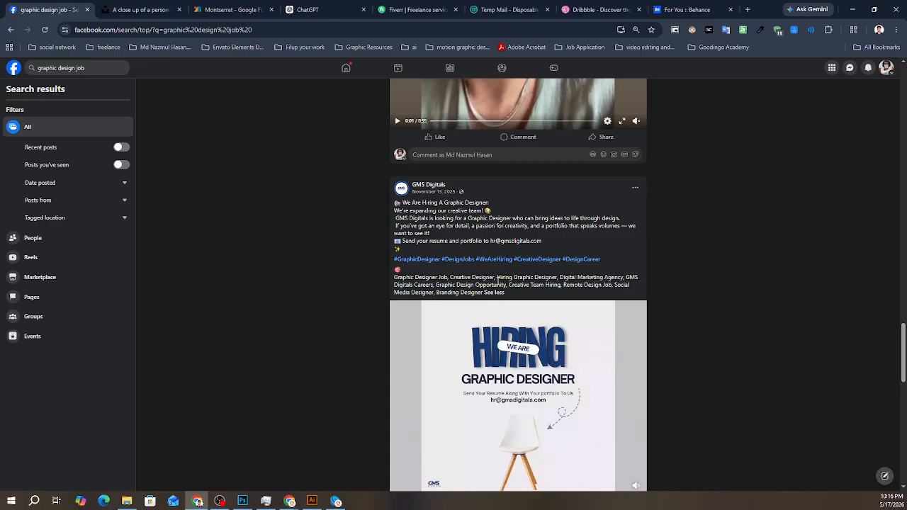
- Open a new browser tab and start entering the Pinterest address
click(748, 9)
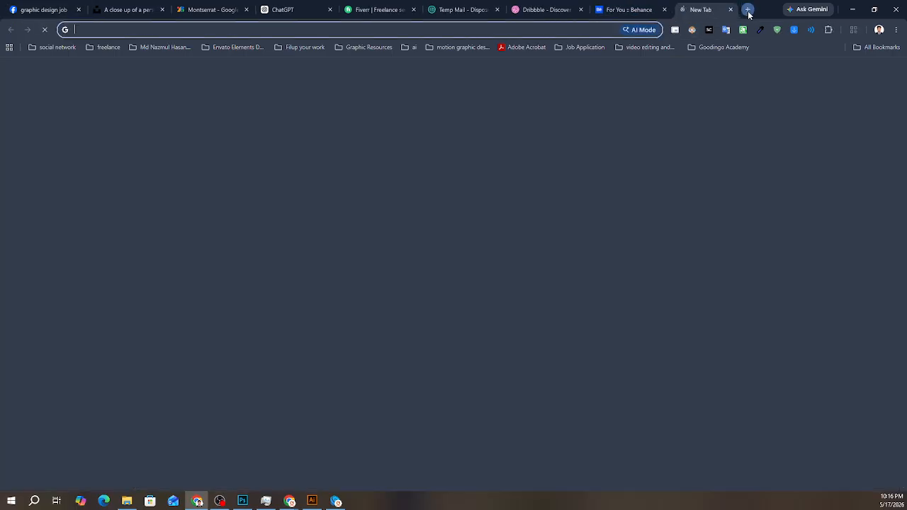
text(p)
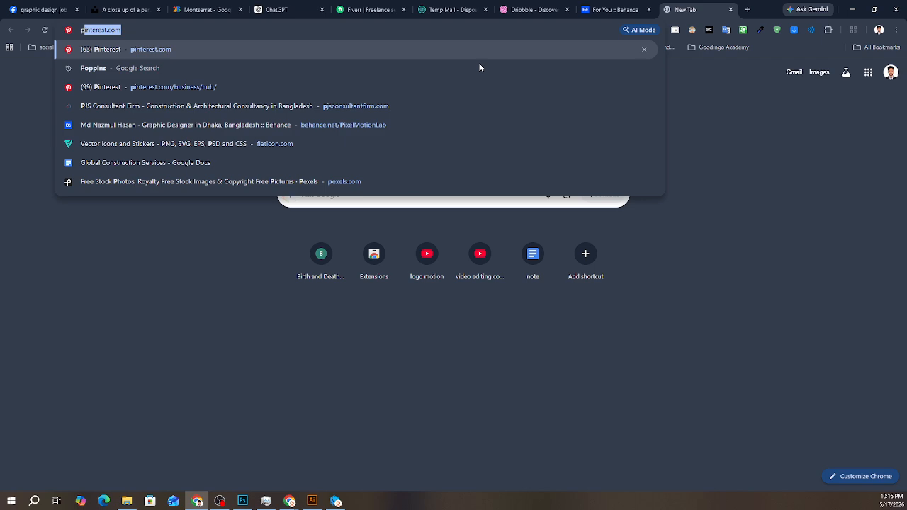
key(BackSpace)
key(BackSpace)
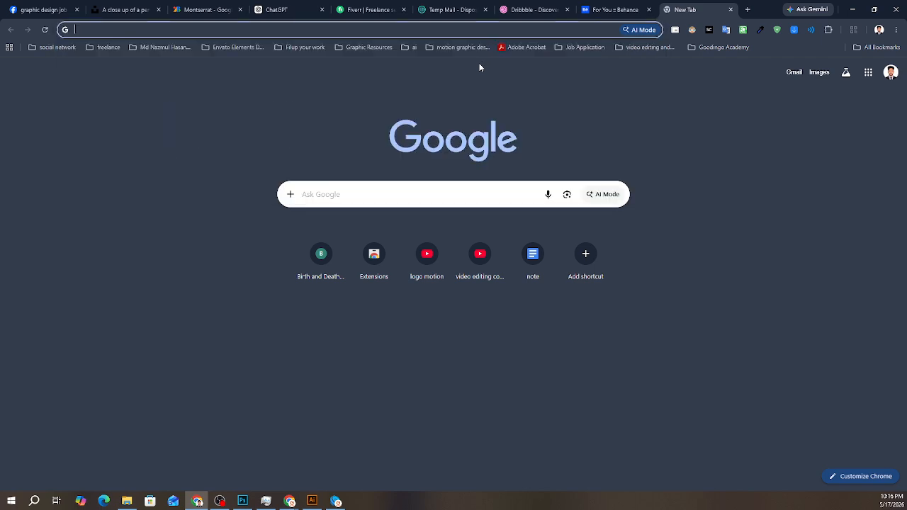
text(pinterest.com)
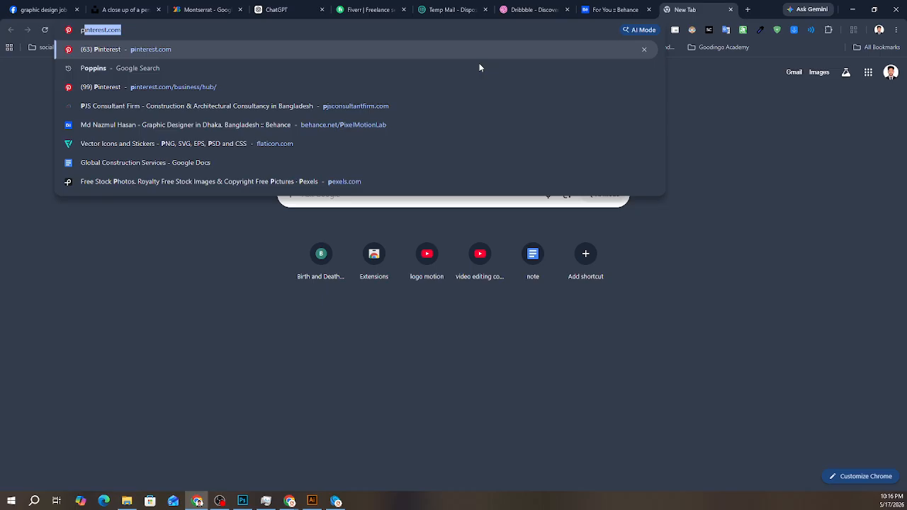
- Examine the Pinora logo shot on Dribbble, close it, and look over more shots on the home page
click(532, 10)
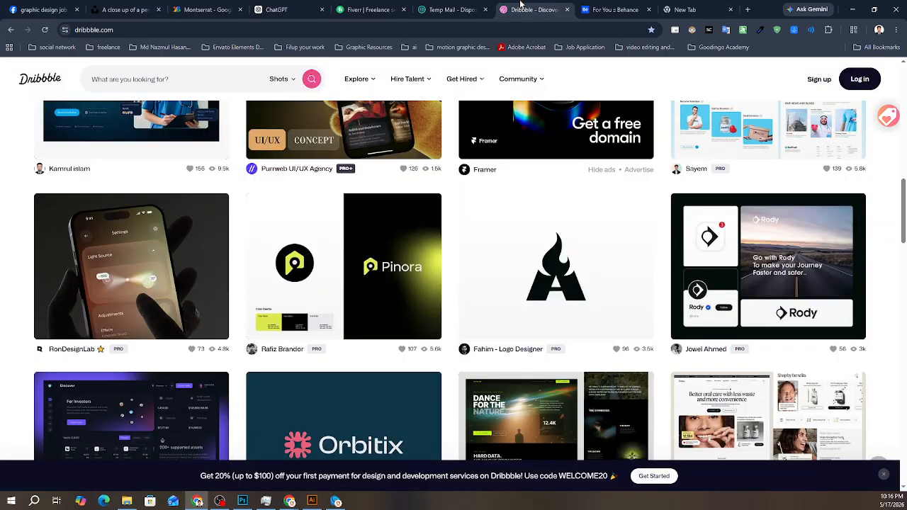
click(395, 244)
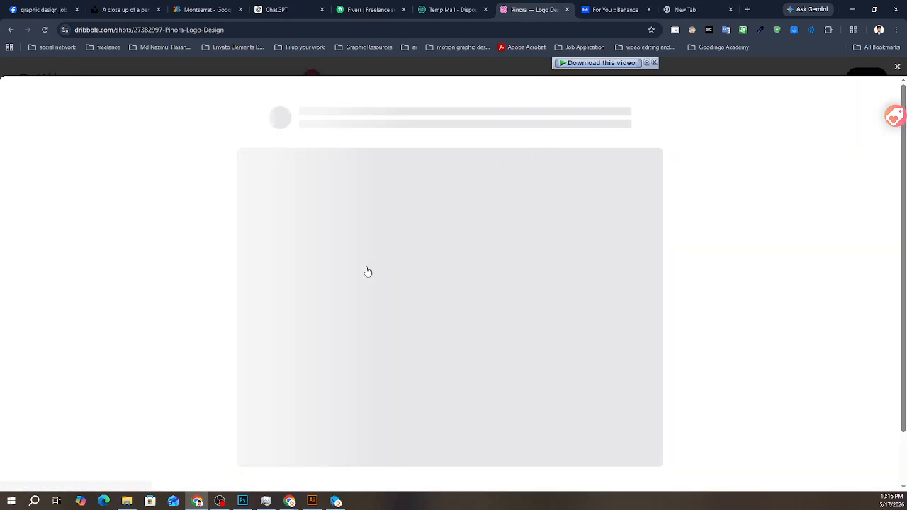
scroll(359, 284, down, 5)
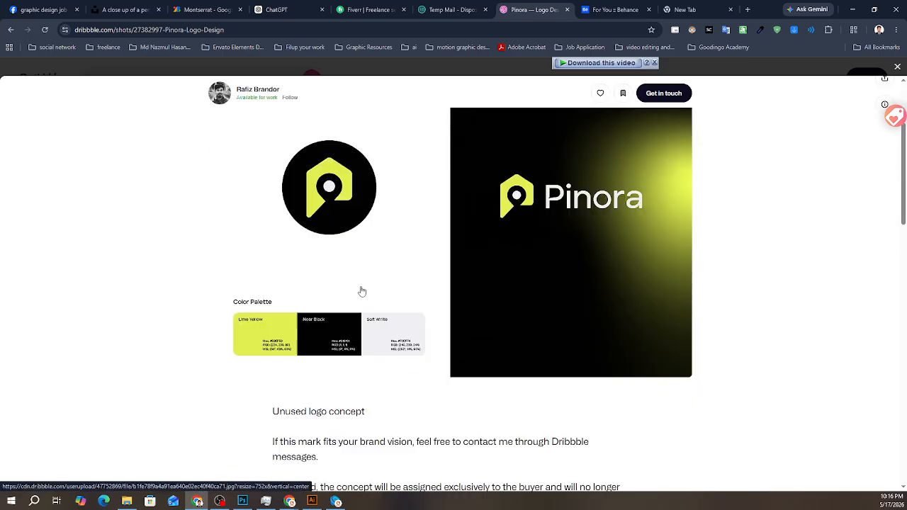
scroll(354, 296, up, 3)
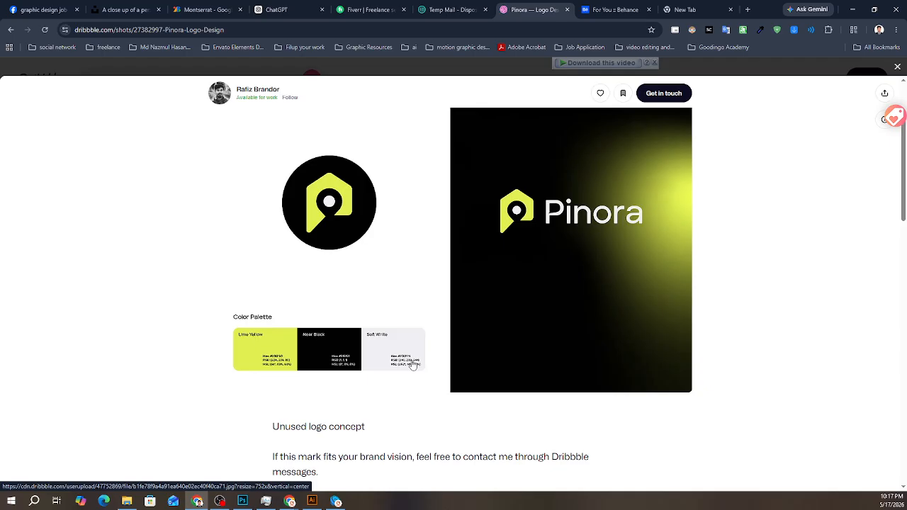
click(896, 68)
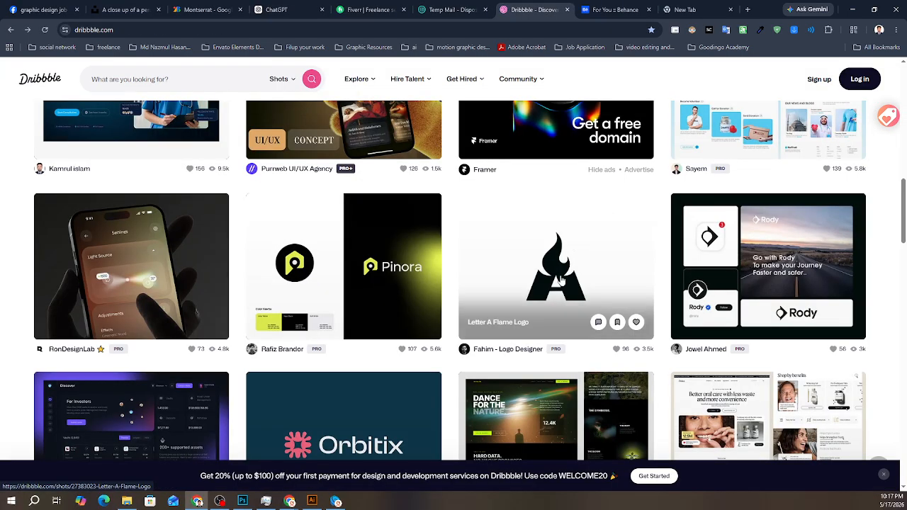
scroll(567, 283, down, 1)
scroll(507, 326, down, 3)
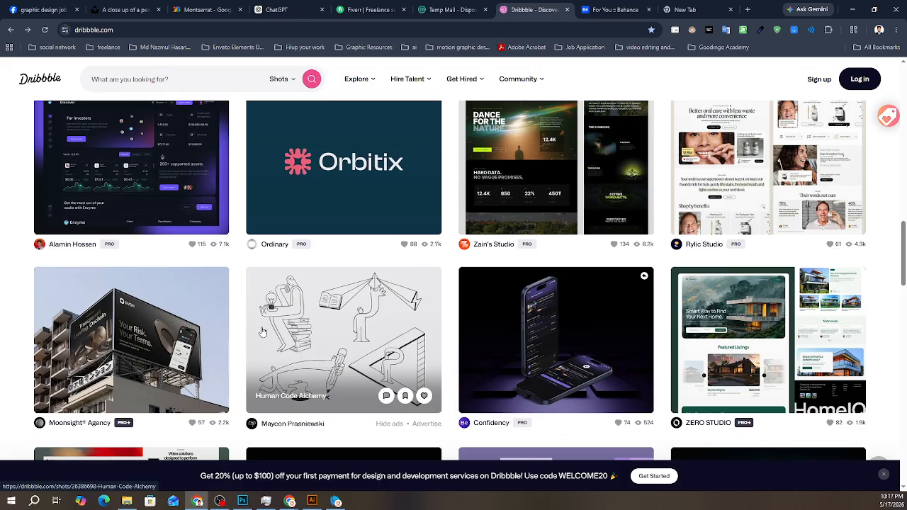
scroll(615, 343, up, 1)
scroll(614, 344, up, 3)
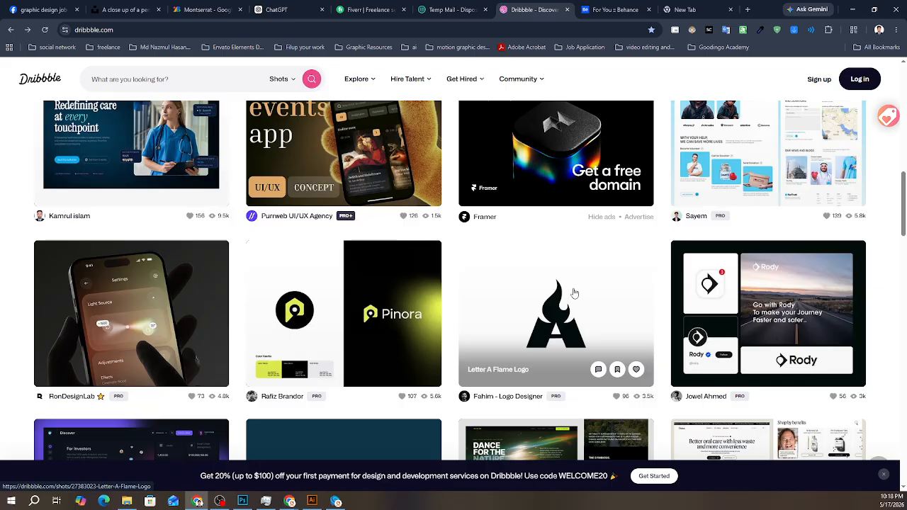
scroll(395, 314, up, 10)
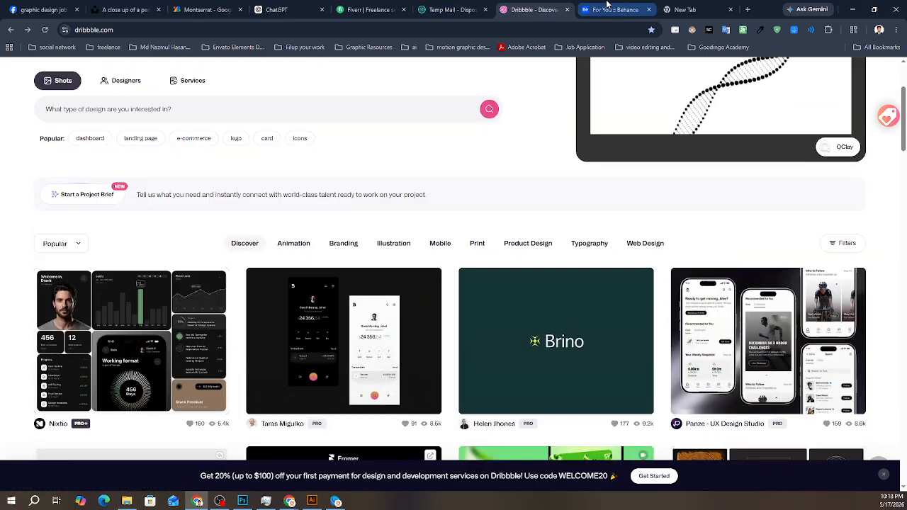
- Switch to the Behance page and sign out of its account
click(615, 9)
click(843, 70)
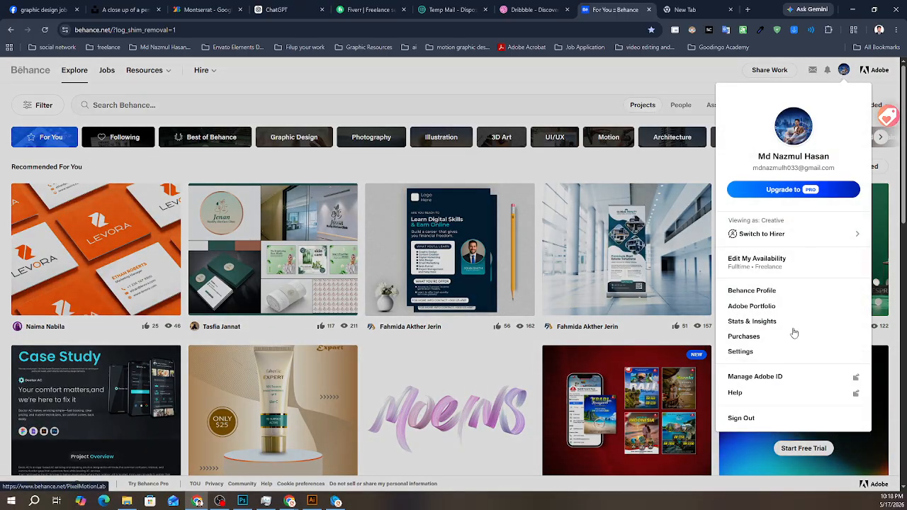
click(743, 420)
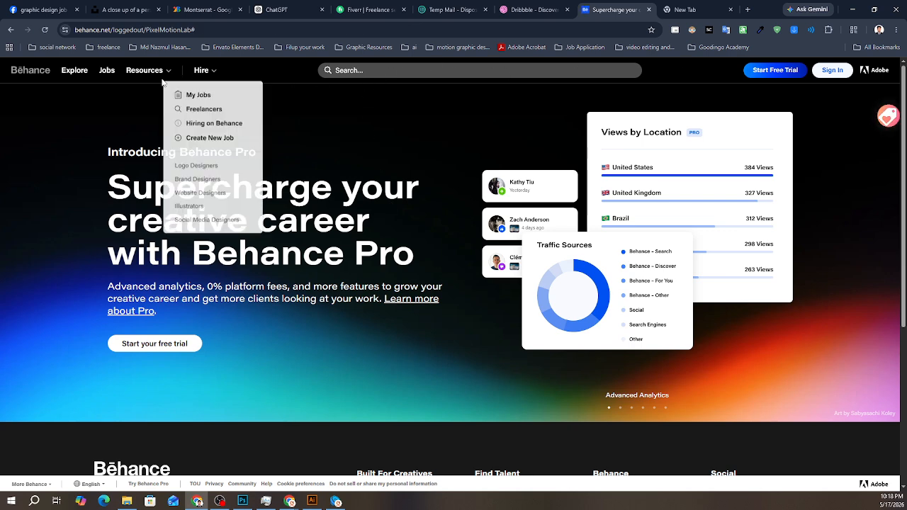
- Search Behance for the suggested term "illustration" and look over the project results
click(351, 73)
click(298, 292)
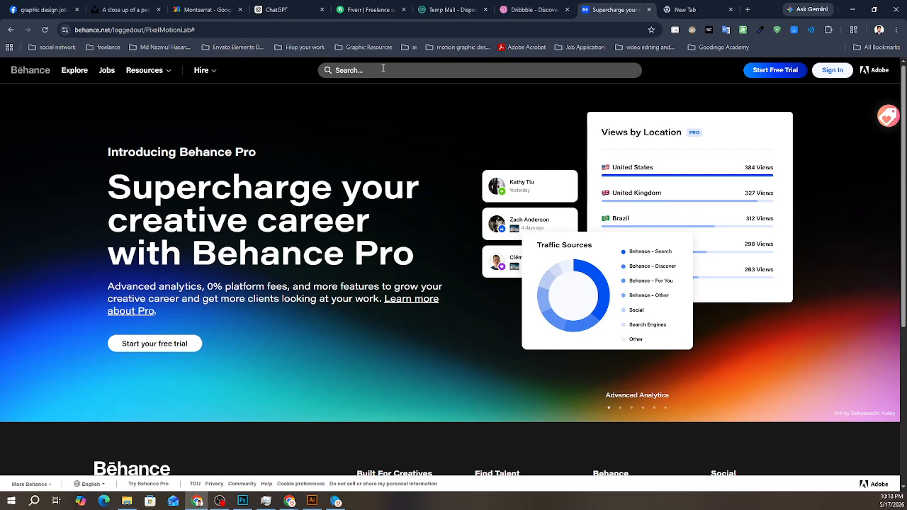
click(361, 70)
click(359, 105)
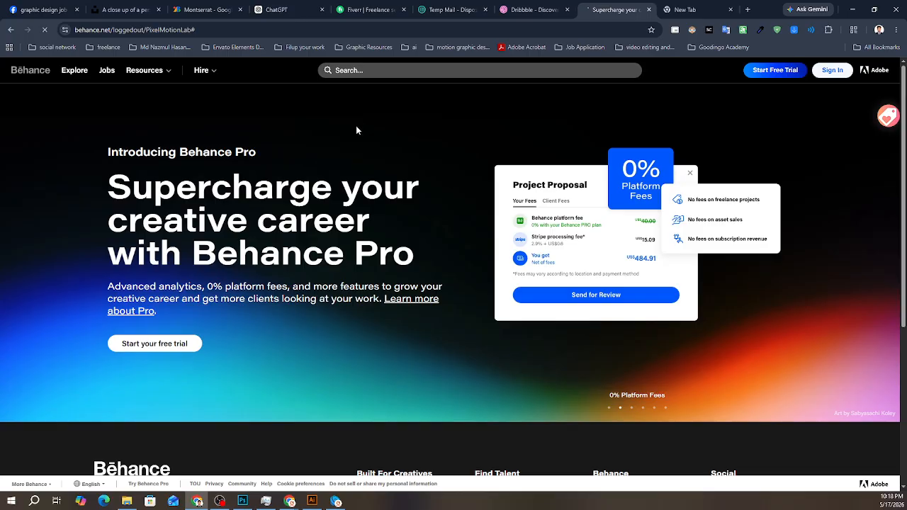
scroll(292, 262, down, 4)
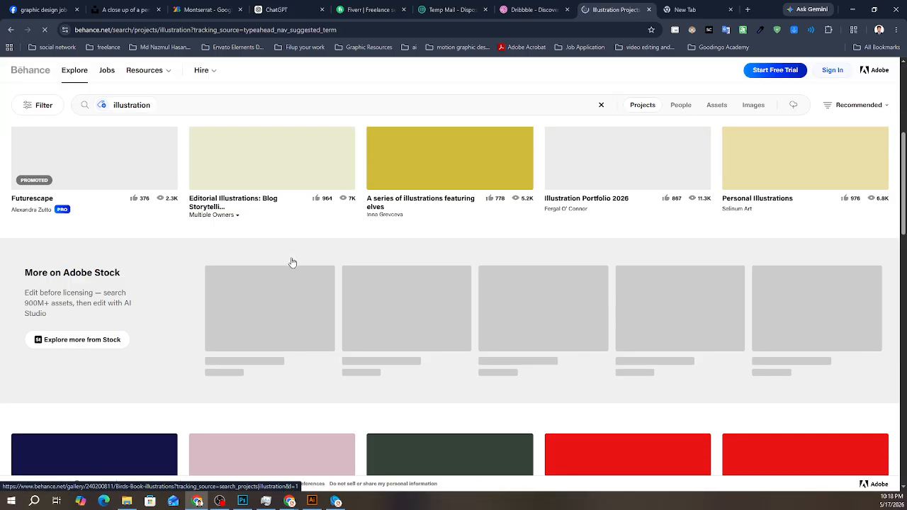
scroll(292, 263, up, 4)
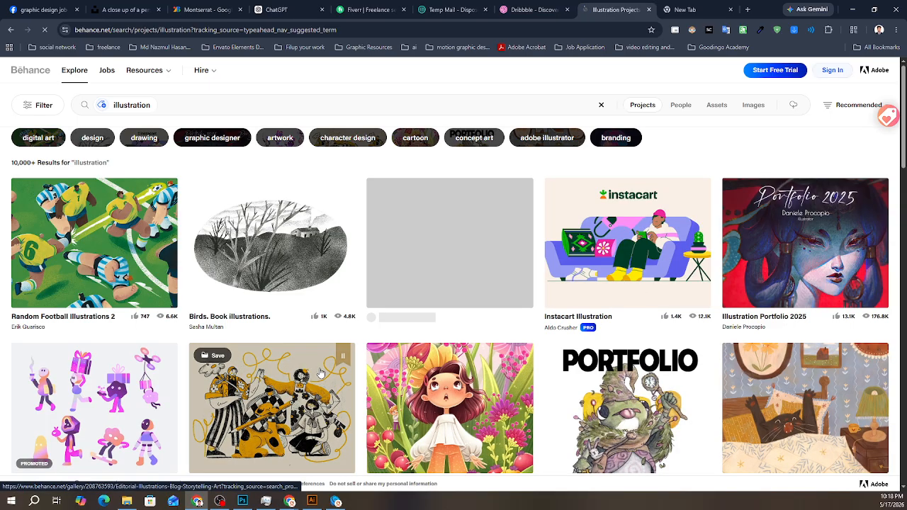
scroll(321, 373, down, 15)
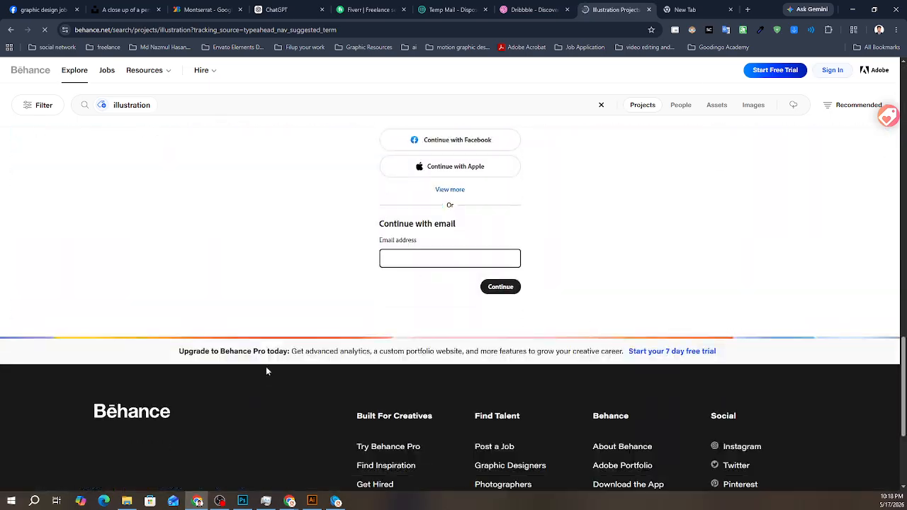
scroll(267, 372, up, 4)
- Replace the Behance search with the suggested term "social media post" and look over the resulting projects
click(211, 105)
drag(209, 104, 77, 107)
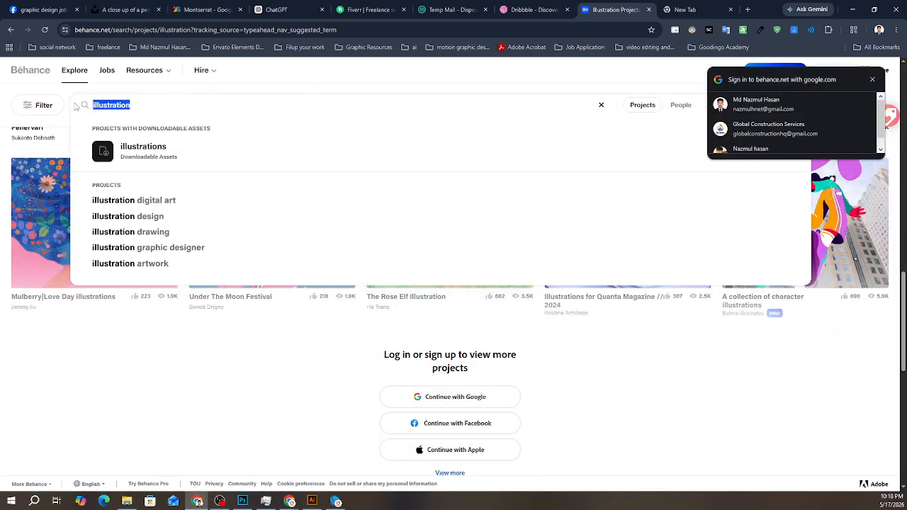
text(soc)
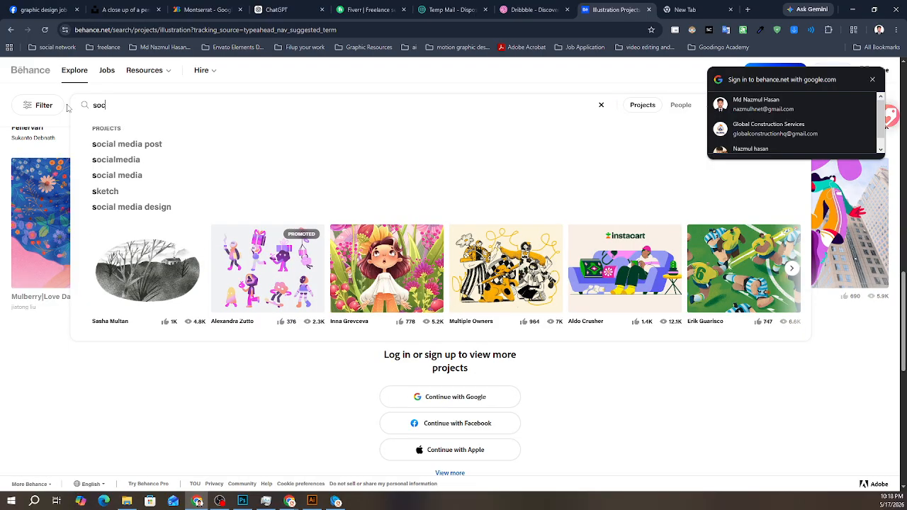
text(ial m)
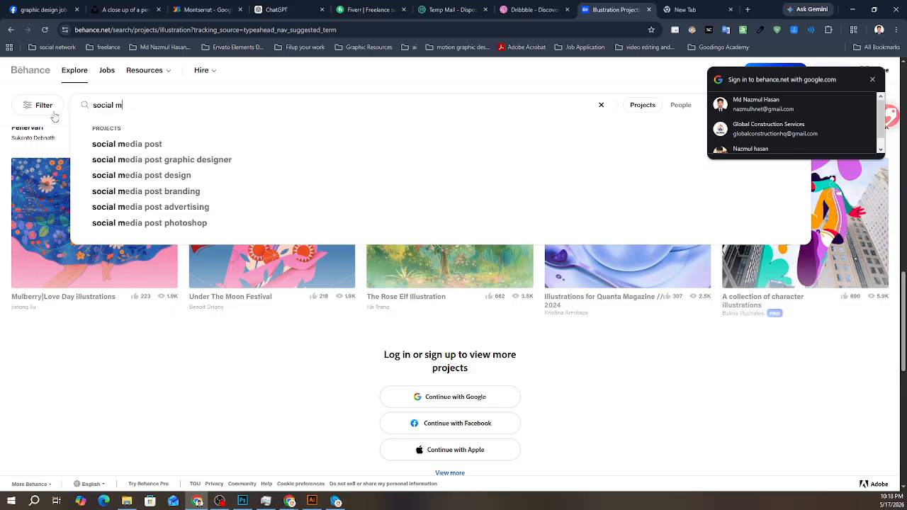
click(119, 144)
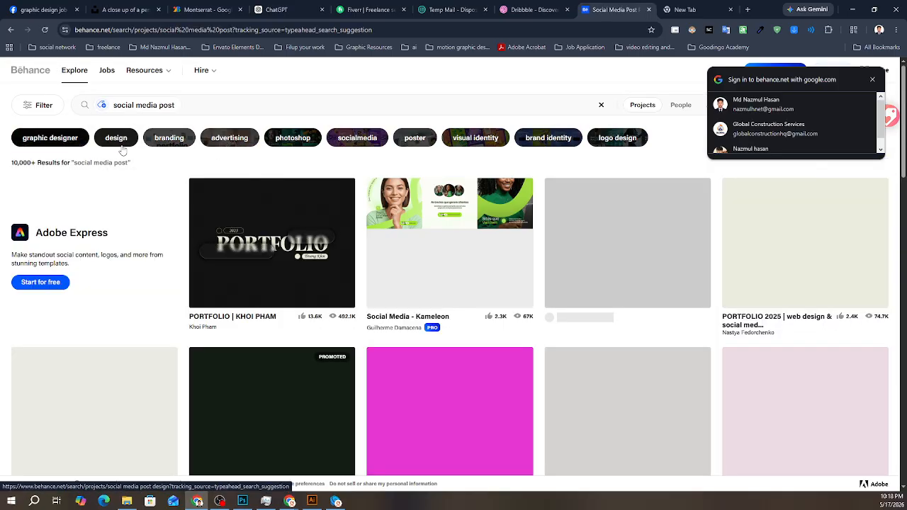
scroll(457, 272, down, 10)
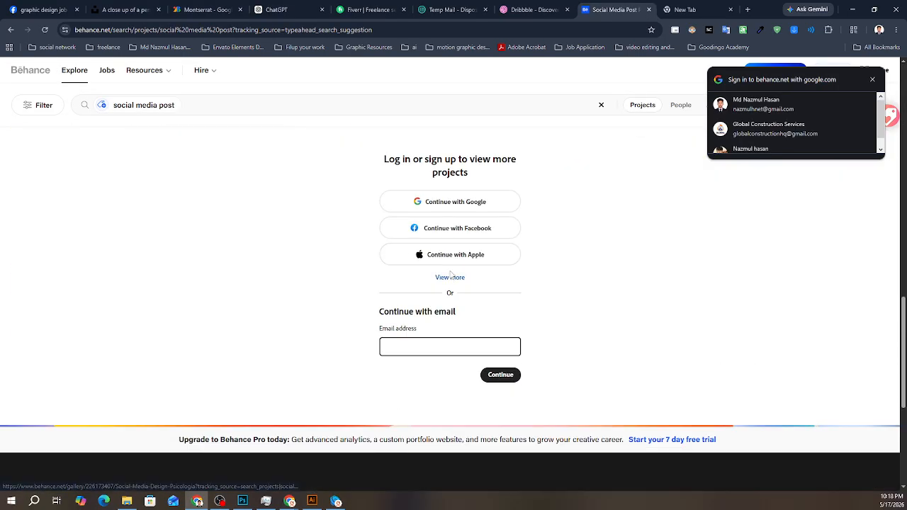
scroll(450, 274, up, 10)
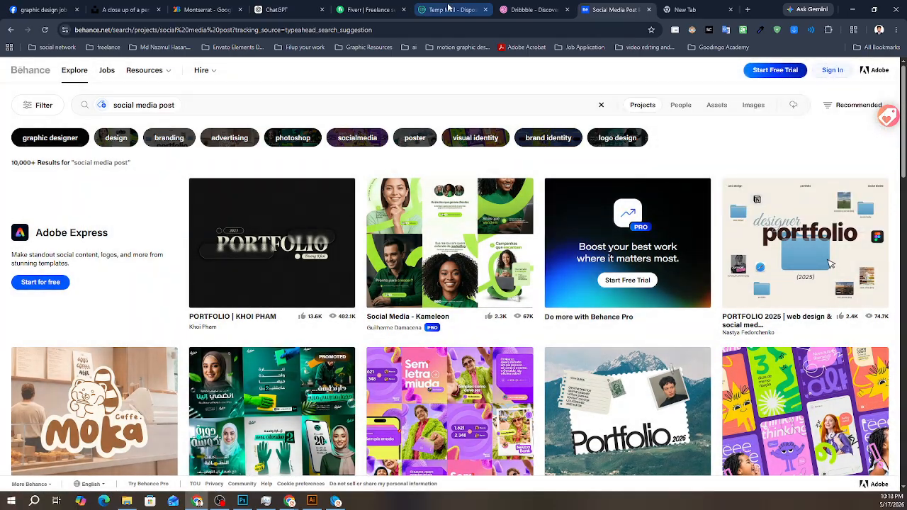
- Switch to the Fiverr page, open its Graphics & Design category and look over the category page
click(446, 9)
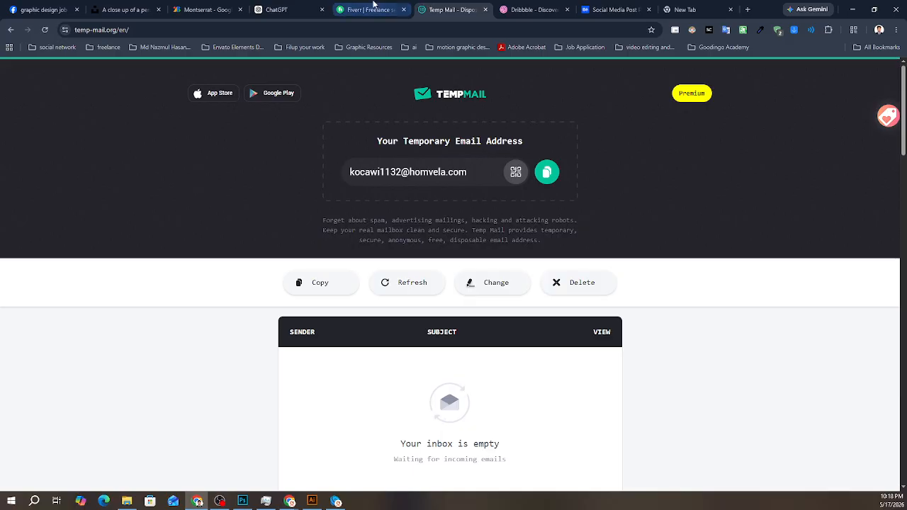
click(373, 4)
scroll(257, 284, down, 4)
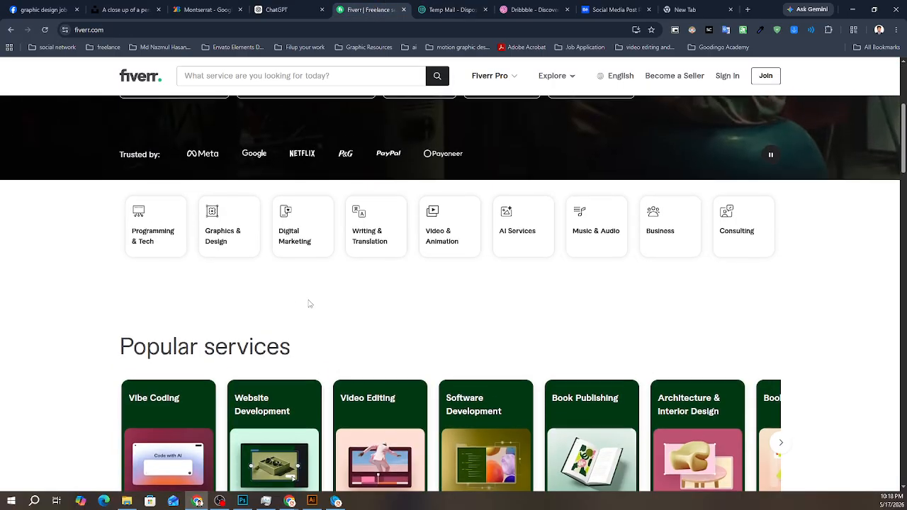
click(223, 224)
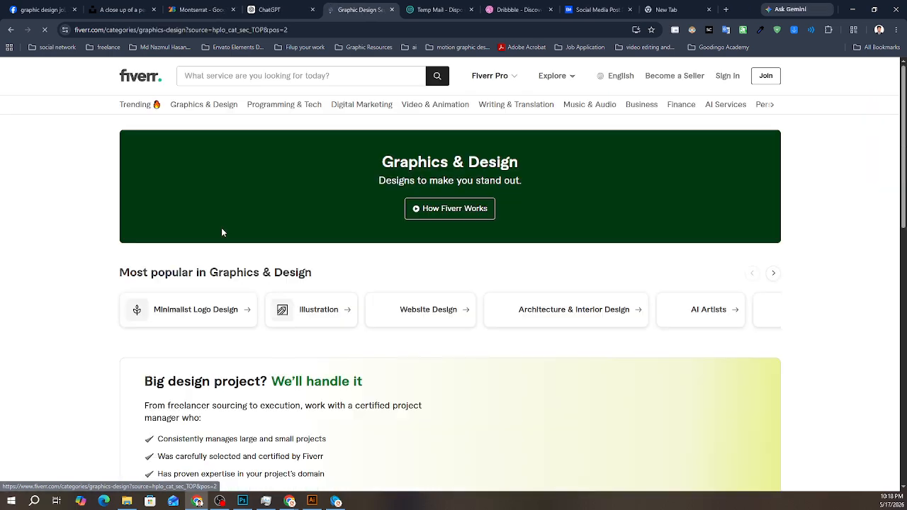
scroll(225, 293, down, 7)
scroll(174, 315, up, 7)
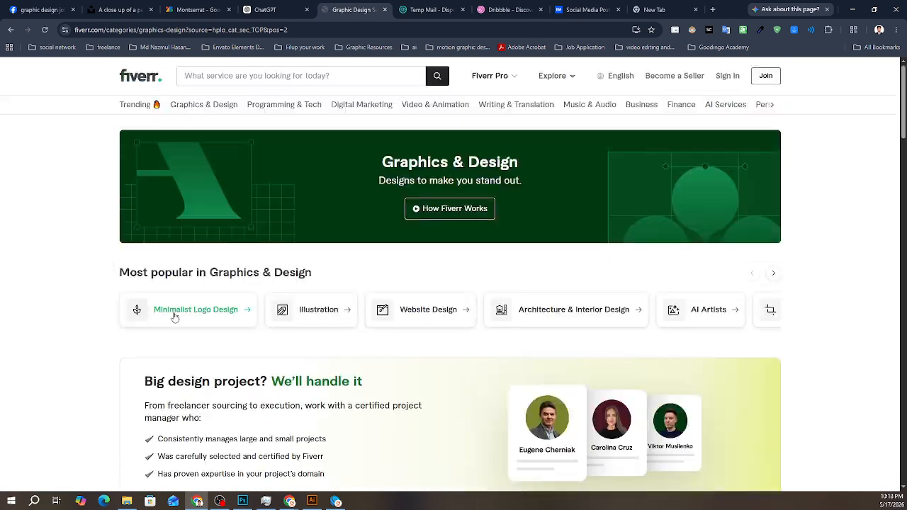
- Start creating a new Fiverr account using the email sign-up option
click(765, 77)
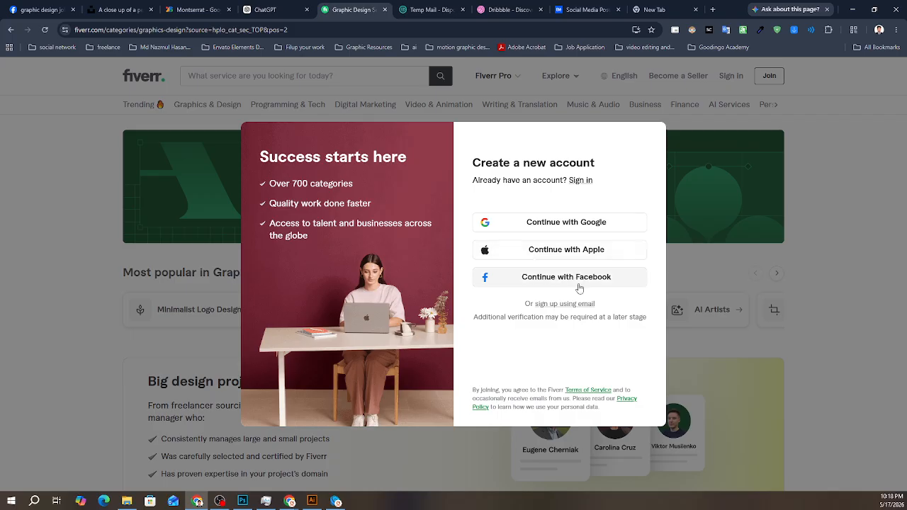
click(549, 310)
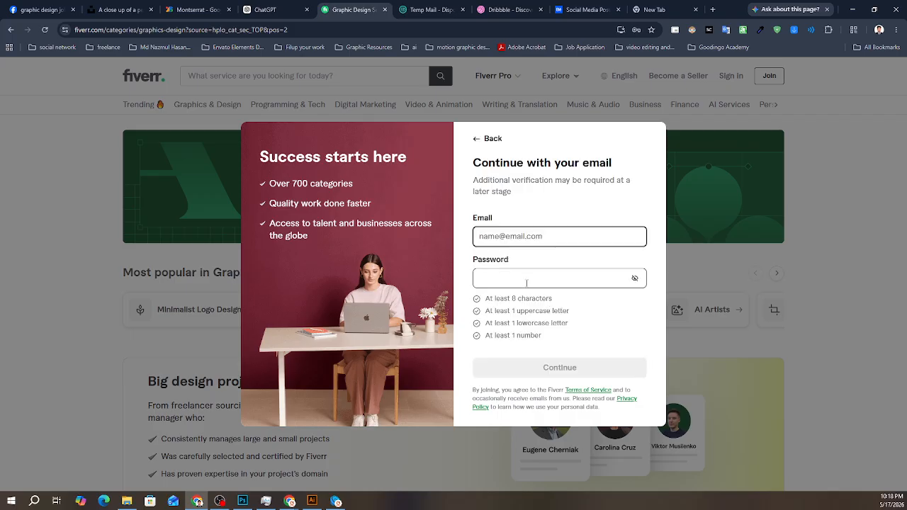
click(520, 226)
- Copy the temporary email address from Temp Mail and paste it into the email field of Fiverr's sign-up form
click(438, 7)
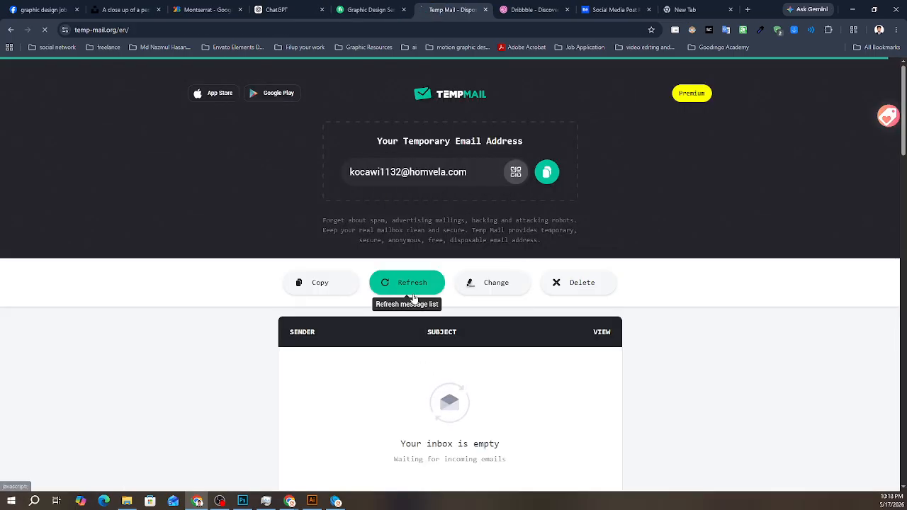
click(494, 283)
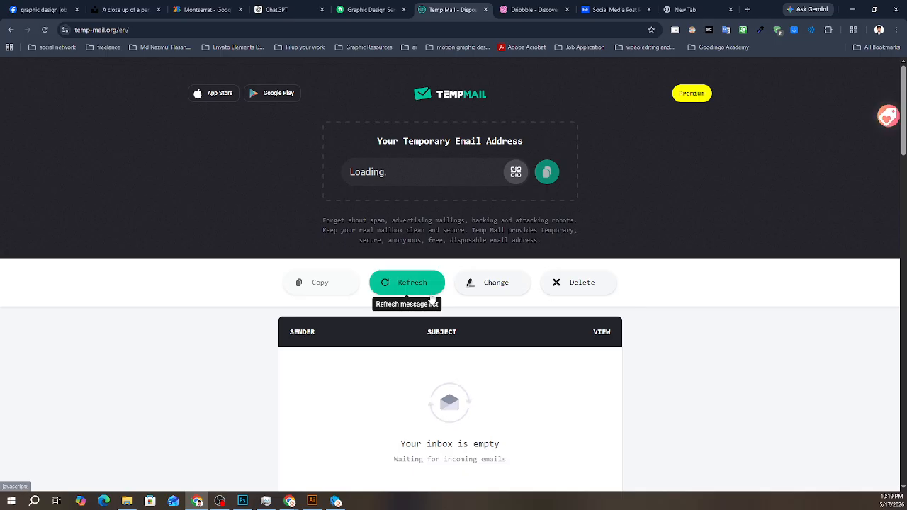
click(557, 175)
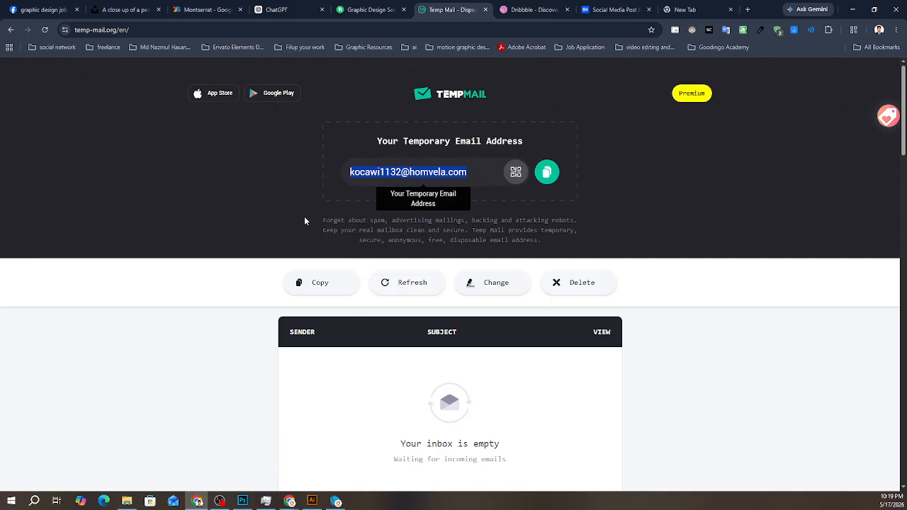
click(375, 6)
click(496, 242)
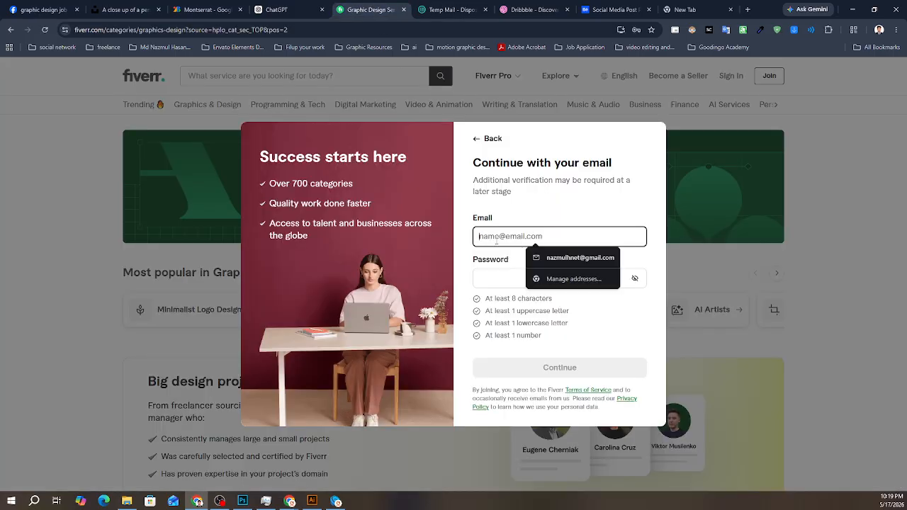
key(ctrl+v)
- Copy text from the Temp Mail page and paste it into the account password field of Fiverr's sign-up form
click(508, 277)
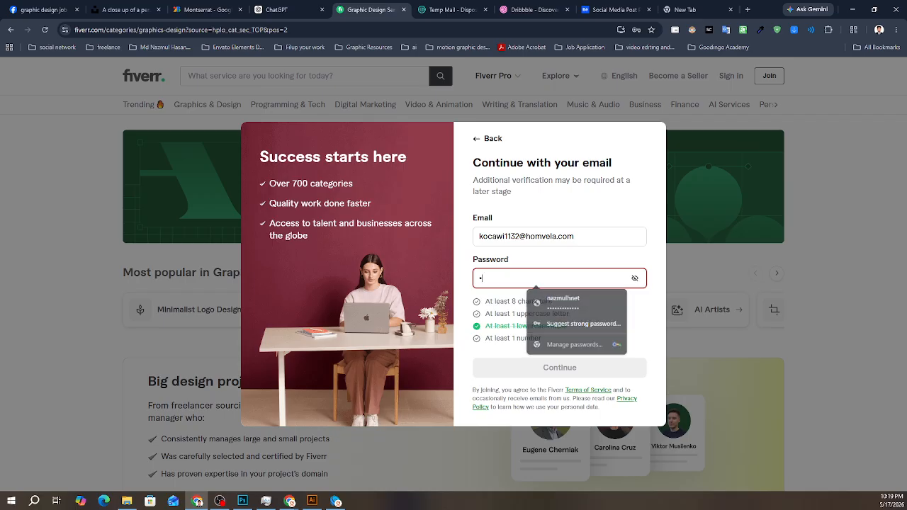
key(alt+Tab)
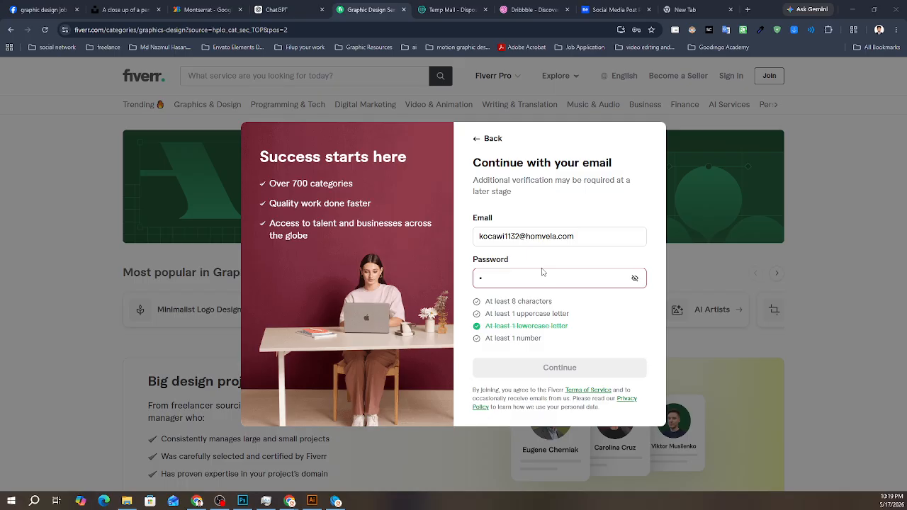
drag(580, 234, 431, 232)
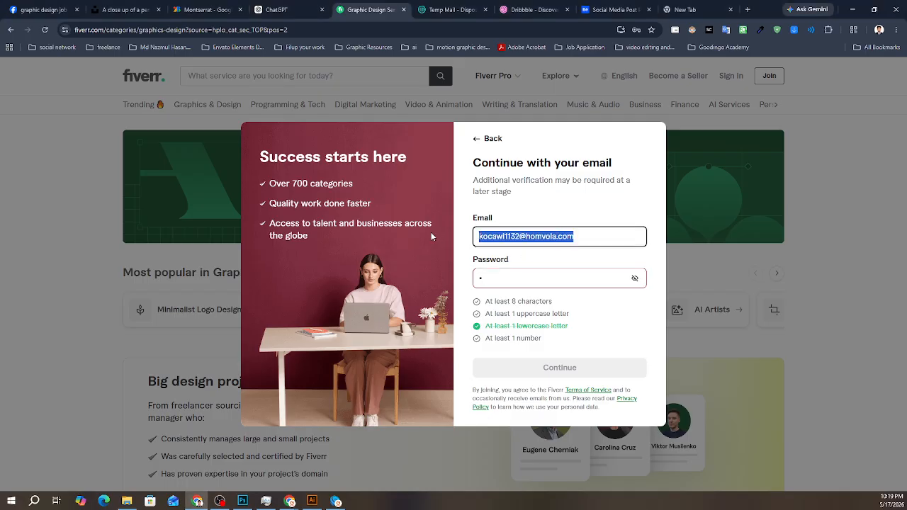
click(497, 260)
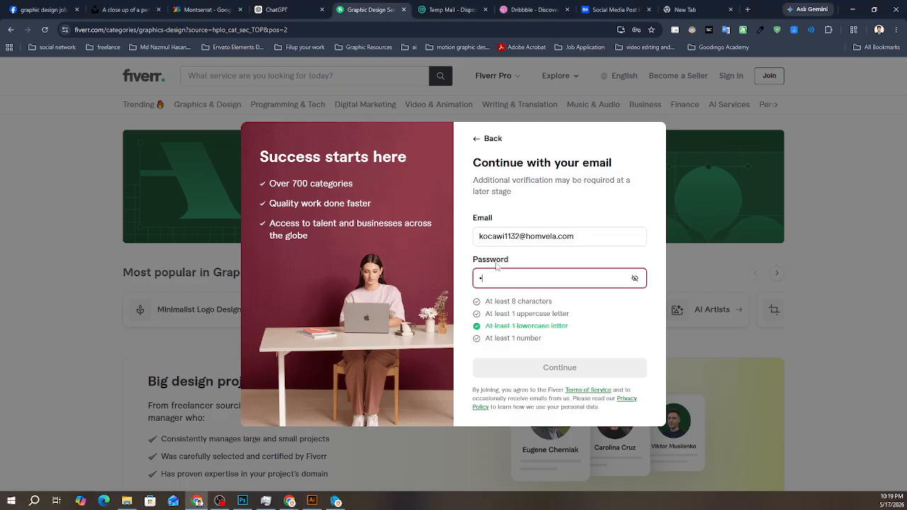
click(450, 9)
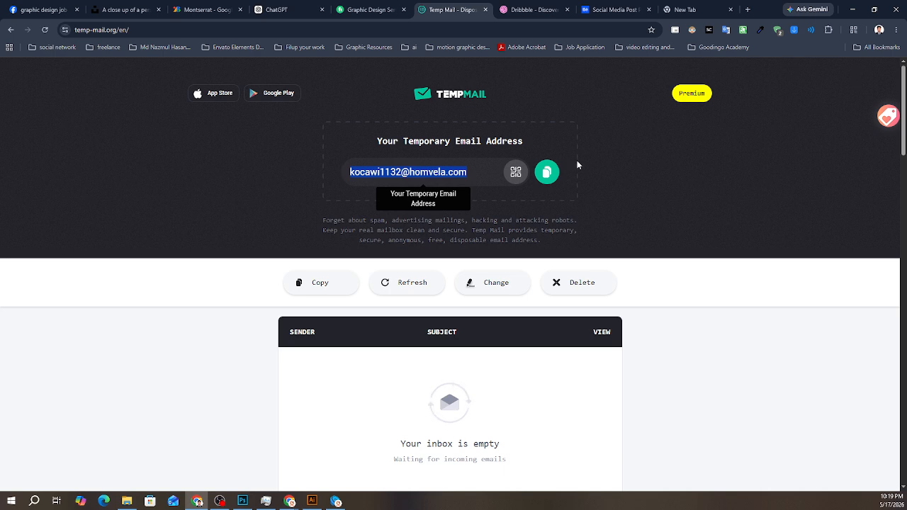
click(549, 173)
click(366, 9)
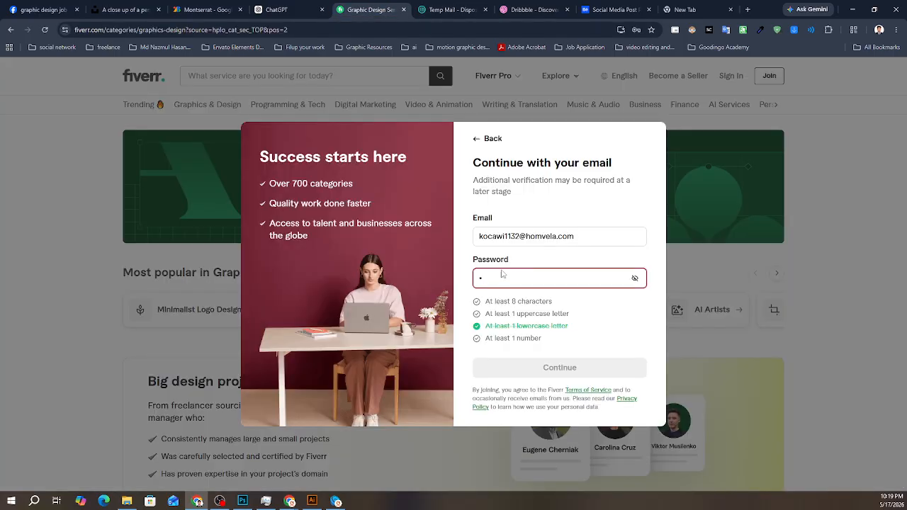
click(517, 280)
key(ctrl+v)
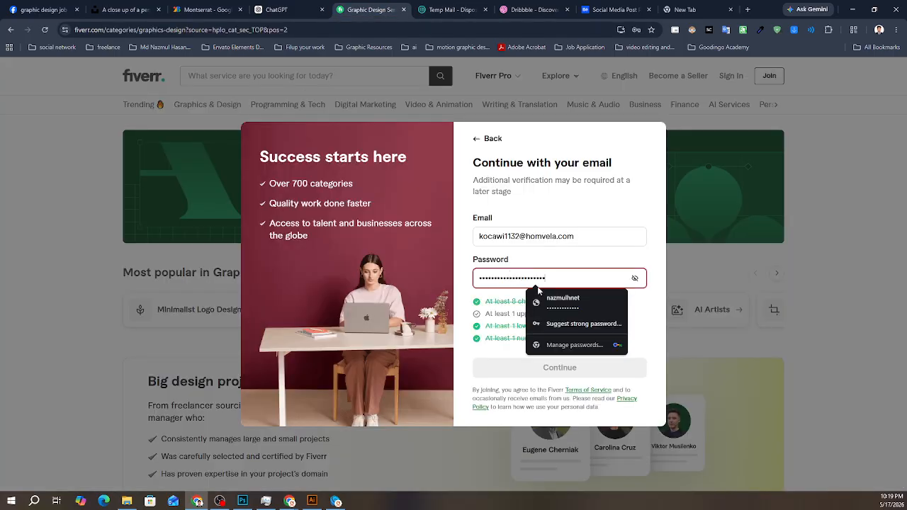
- Show the account password, edit it to meet the listed requirements, and submit the email sign-up form
click(636, 278)
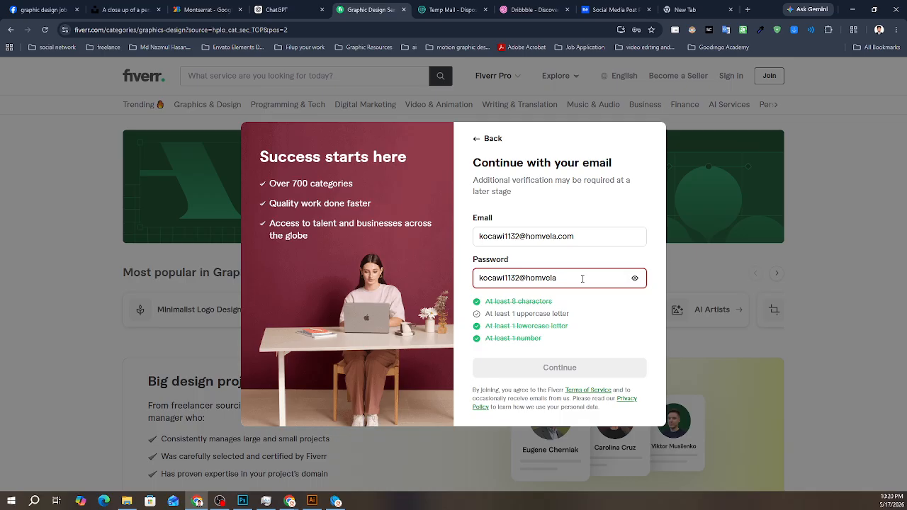
text(U)
click(567, 194)
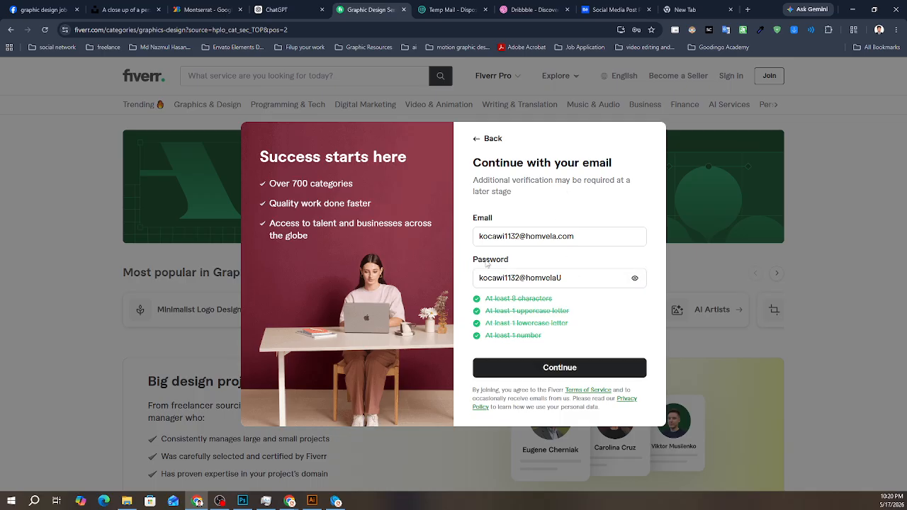
click(552, 369)
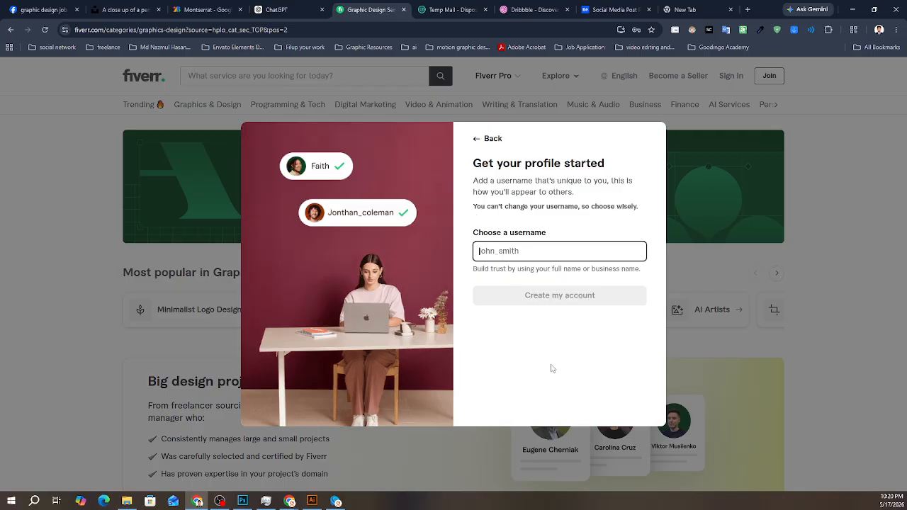
- Try Batch 45 as the username for the new Fiverr profile, and clear the entry
click(508, 253)
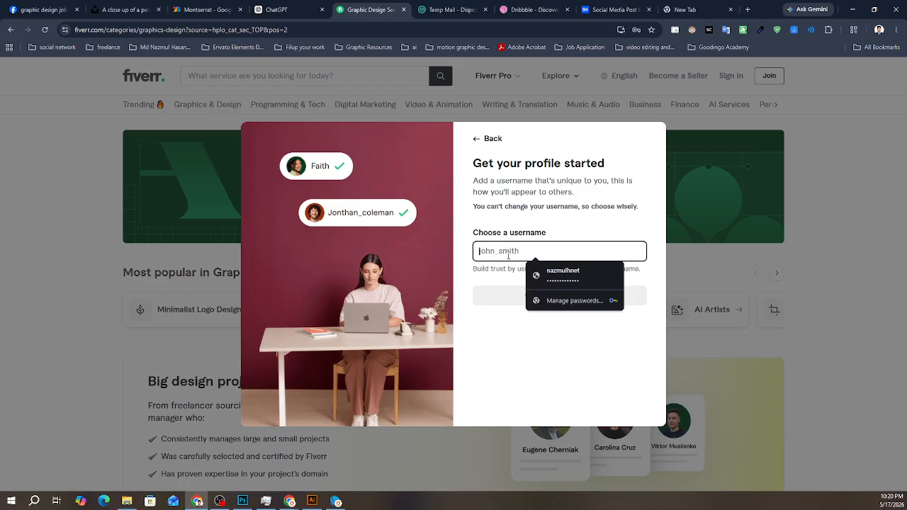
text(Batch)
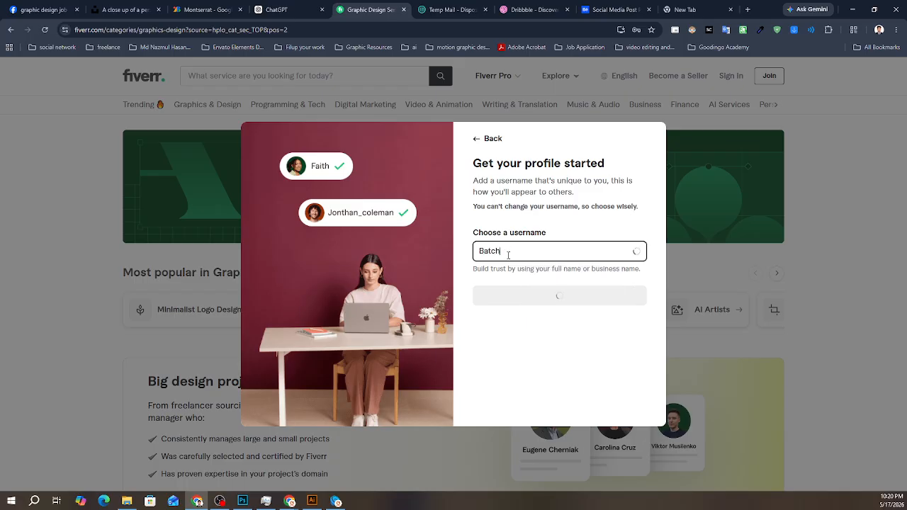
text( 45)
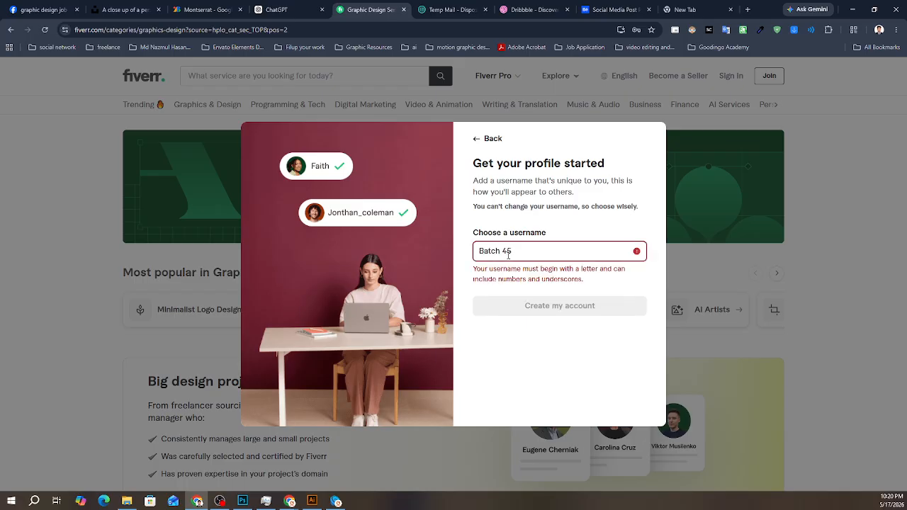
key(BackSpace)
key(BackSpace)
key(BackSpace)
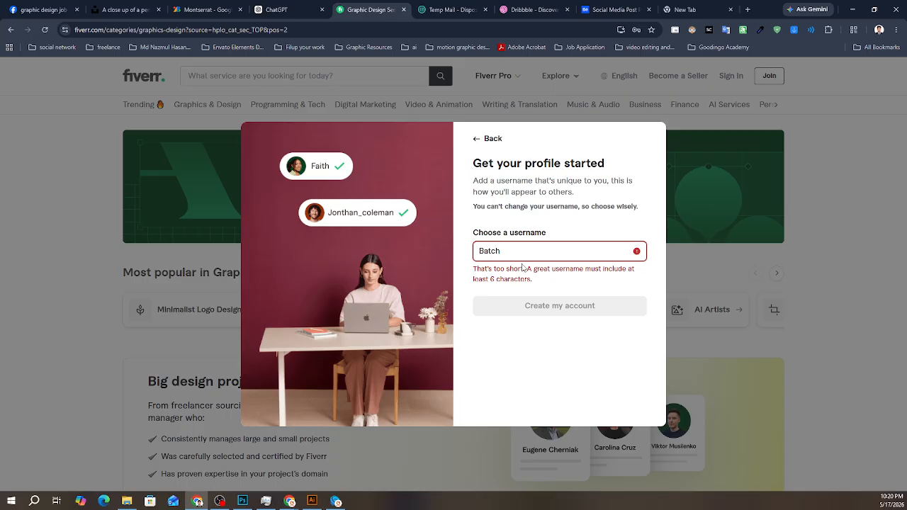
key(BackSpace)
key(BackSpace)
key(BackSpace)
key(BackSpace)
key(BackSpace)
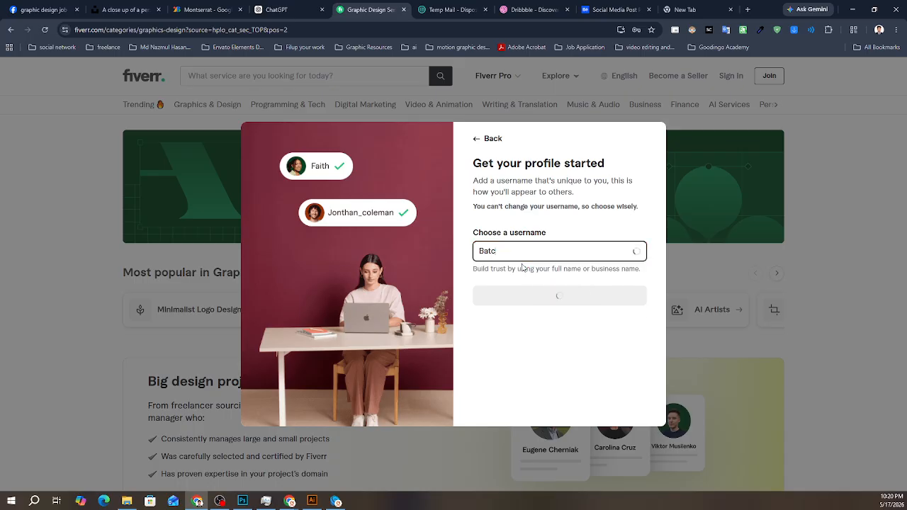
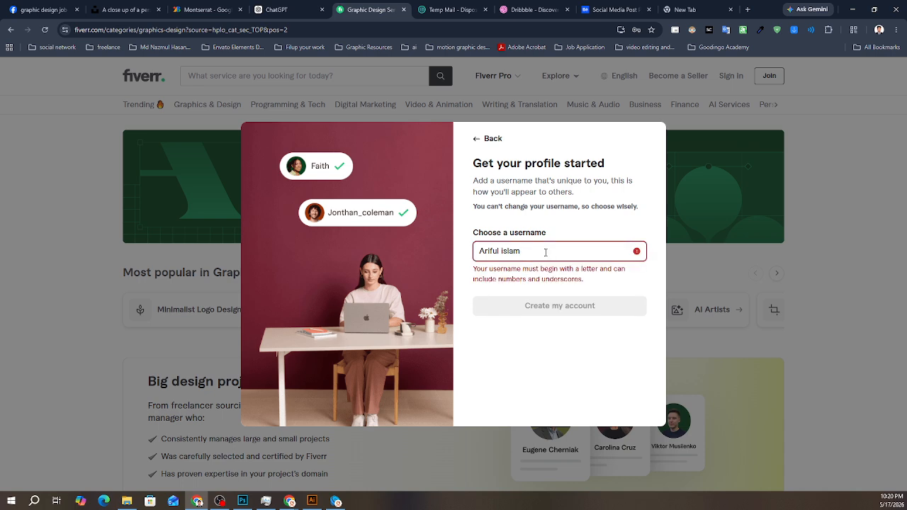
- Enter a person's full name without a space, followed by 1234, as the Fiverr username
click(502, 251)
key(BackSpace)
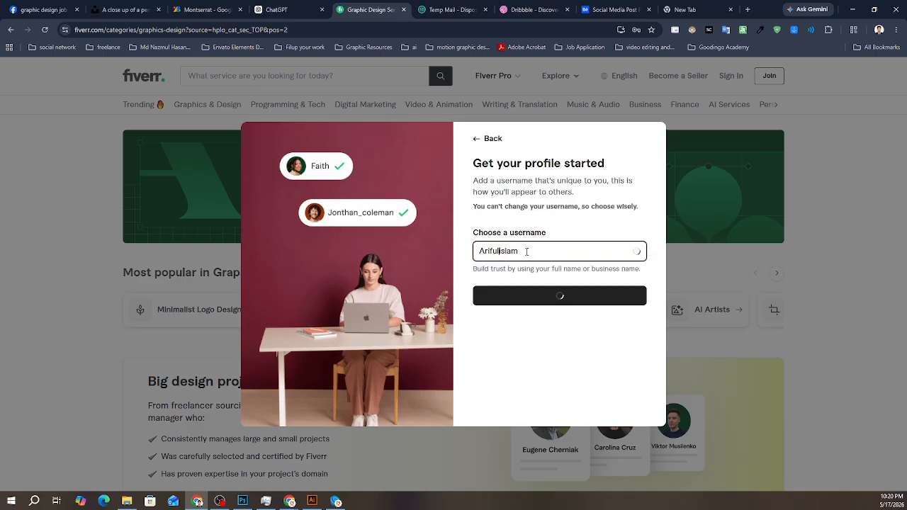
text(1234)
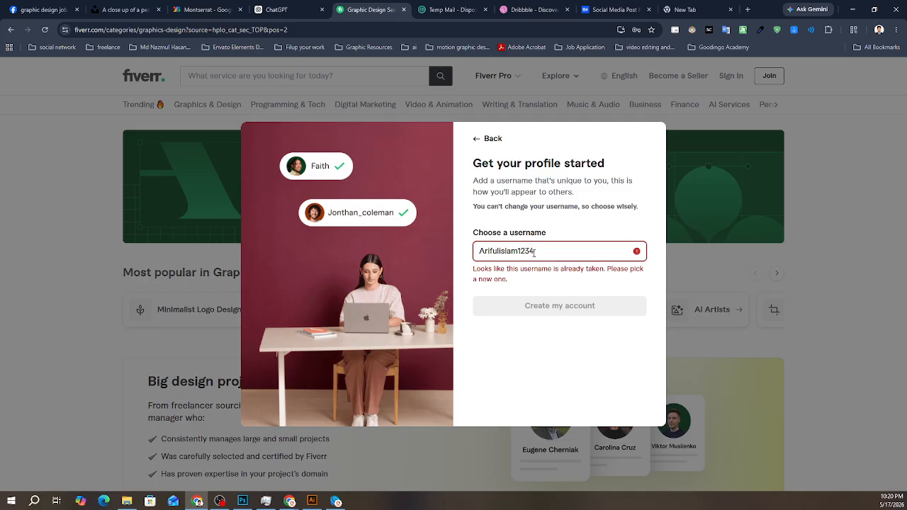
- Replace the username's trailing digits with the letter q and create the account, saving its login in the browser
key(BackSpace)
key(BackSpace)
key(BackSpace)
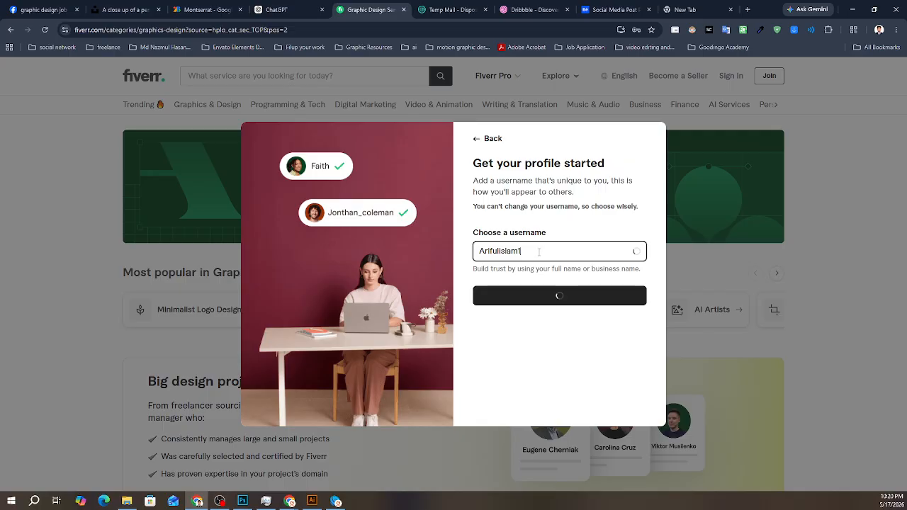
key(BackSpace)
text(q)
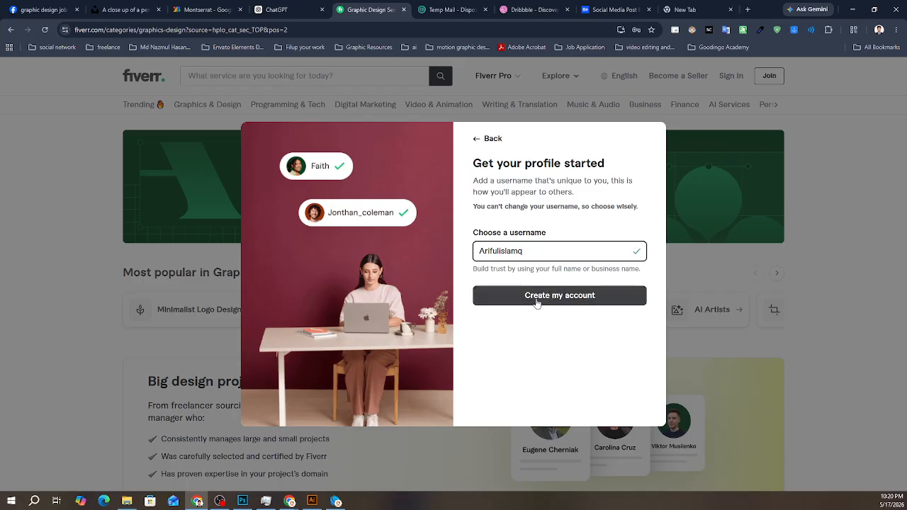
click(568, 297)
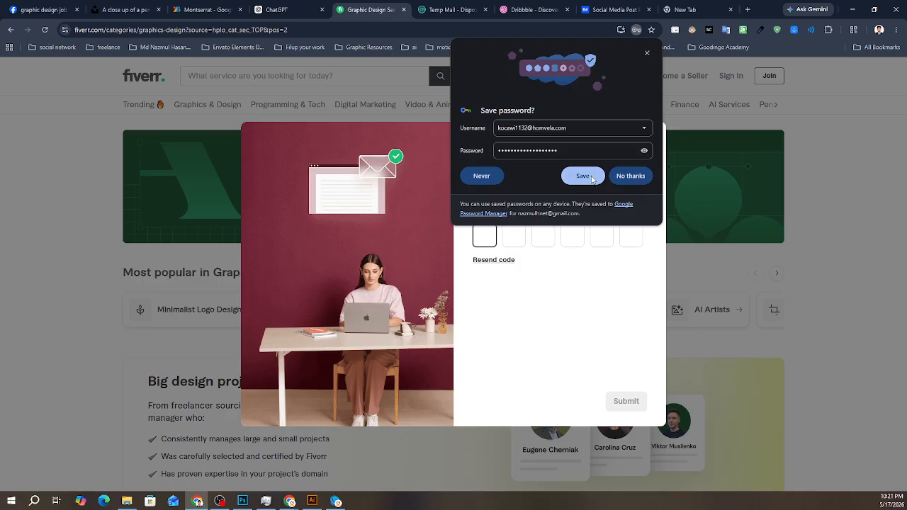
click(593, 178)
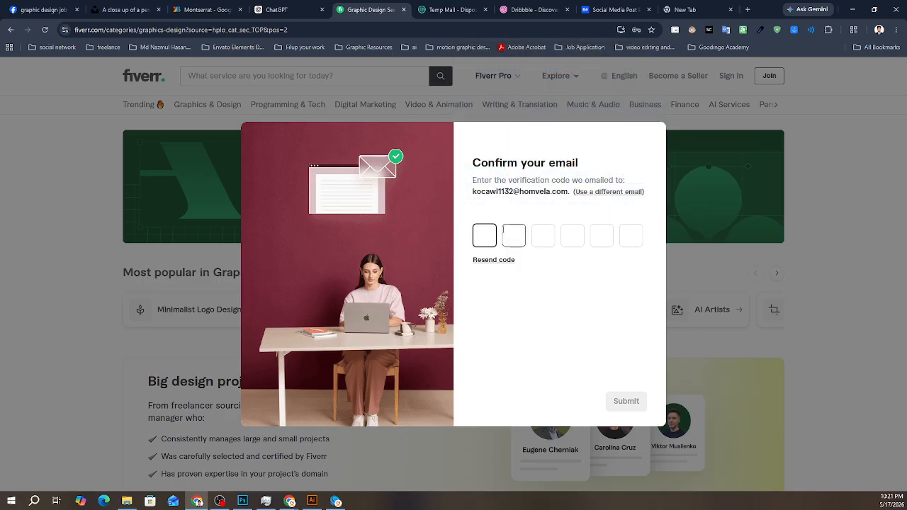
- Switch to Temp Mail, check the inbox for Fiverr's verification email, and refresh the message list
click(452, 9)
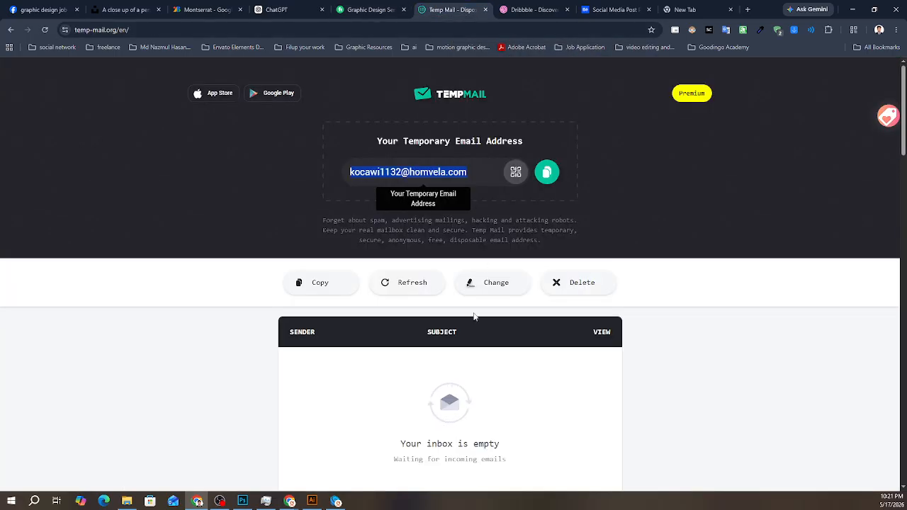
scroll(474, 317, down, 2)
scroll(472, 347, down, 1)
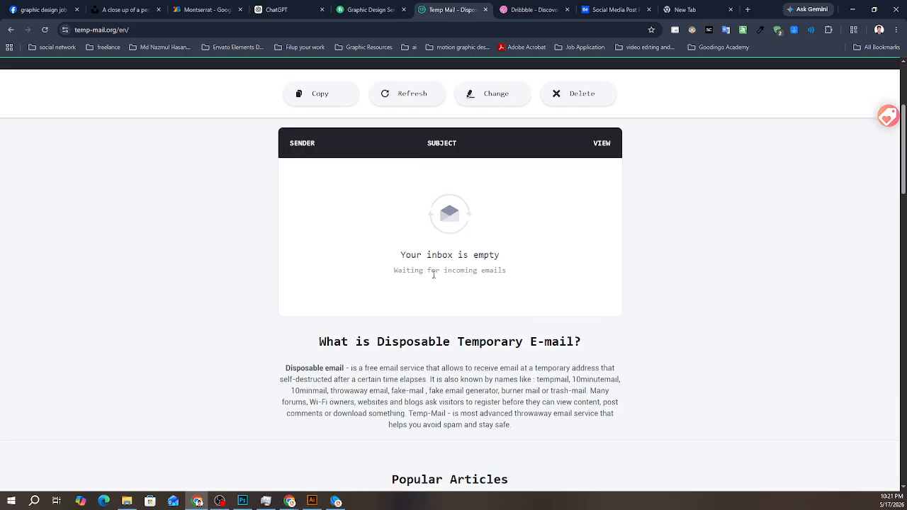
scroll(430, 238, up, 2)
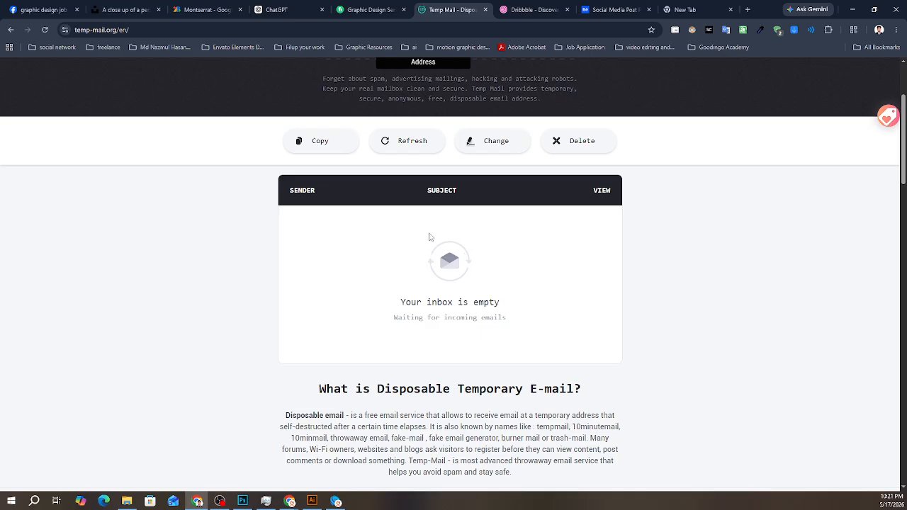
scroll(461, 291, down, 1)
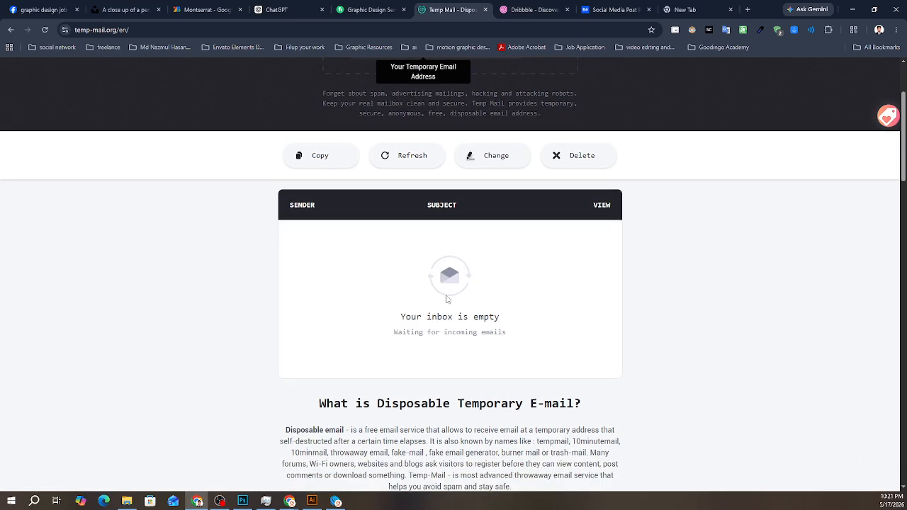
scroll(491, 304, up, 2)
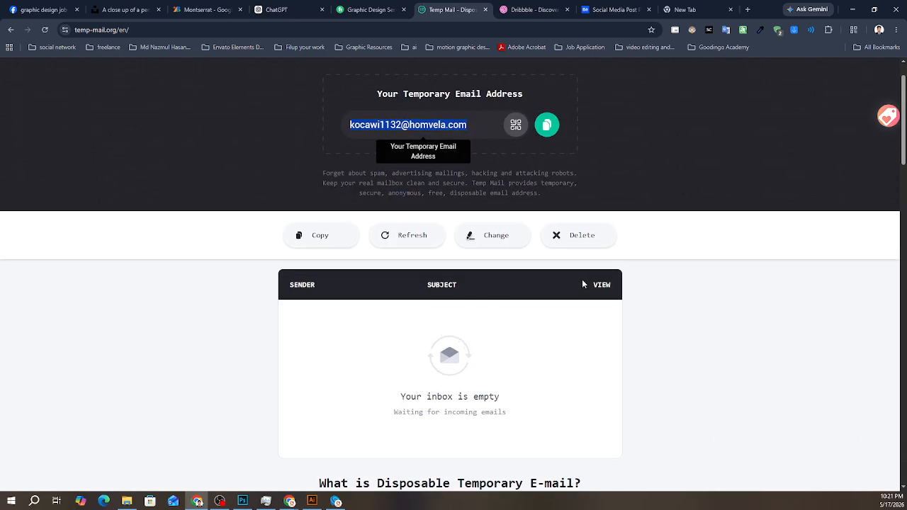
click(606, 284)
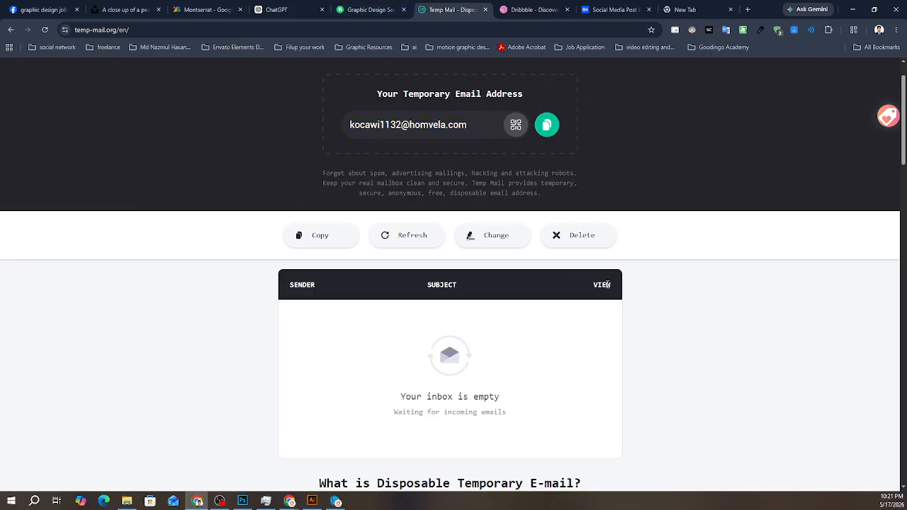
click(423, 245)
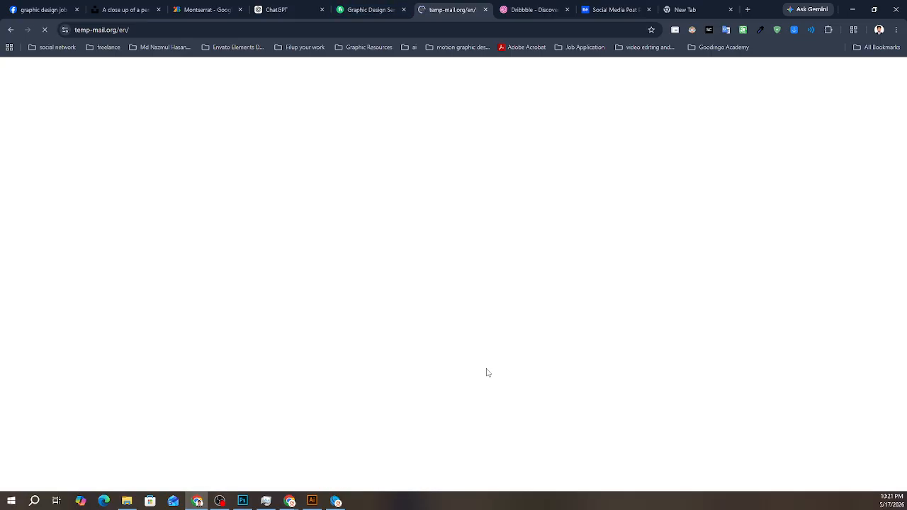
scroll(486, 367, down, 2)
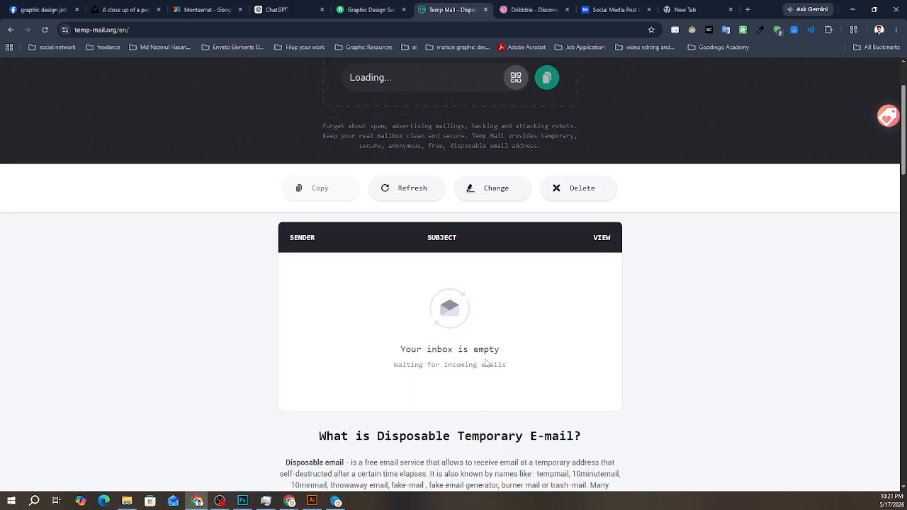
scroll(486, 364, down, 1)
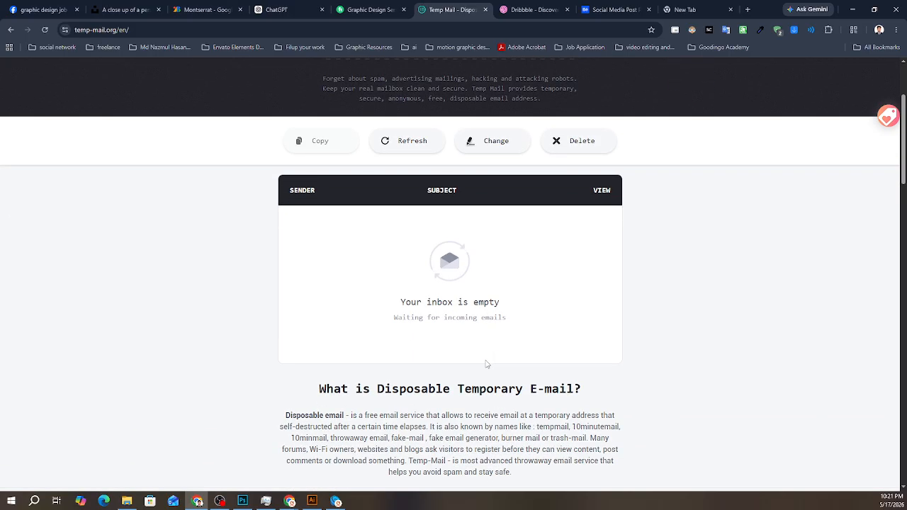
scroll(468, 364, up, 3)
scroll(468, 364, down, 3)
scroll(451, 352, up, 3)
click(365, 9)
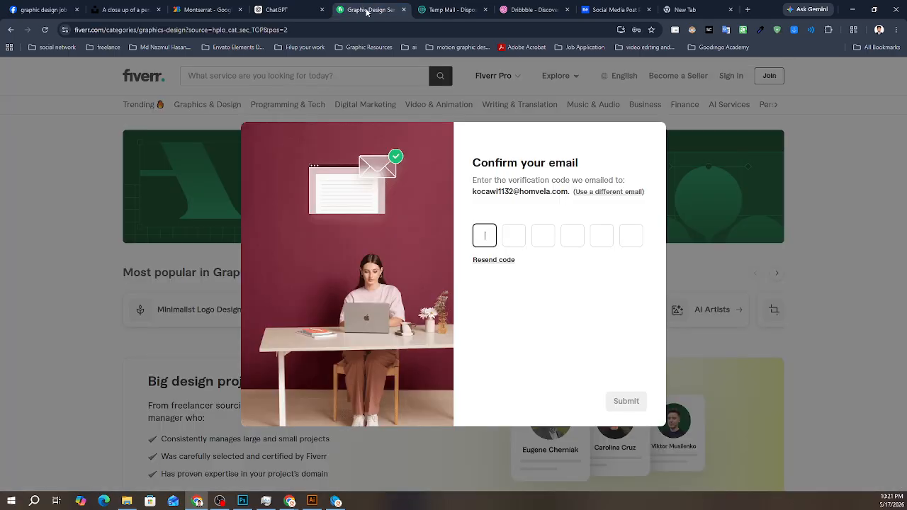
click(442, 5)
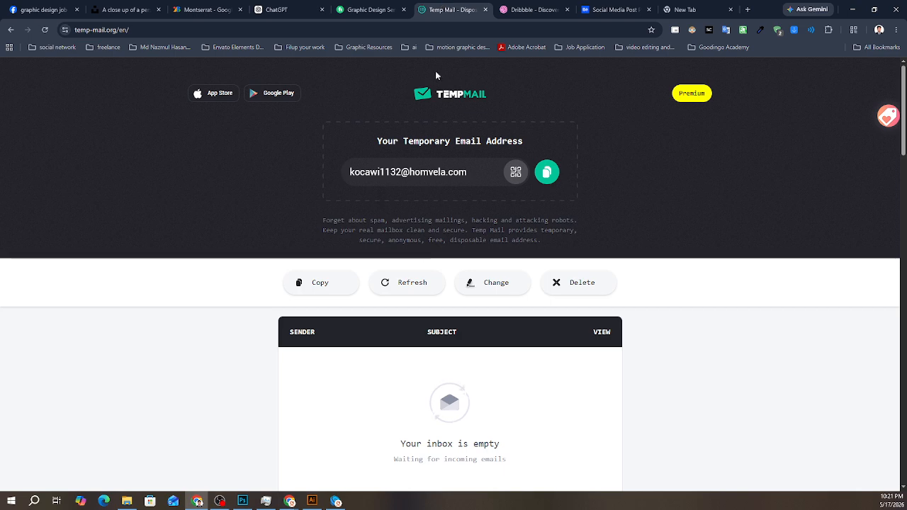
scroll(397, 387, down, 1)
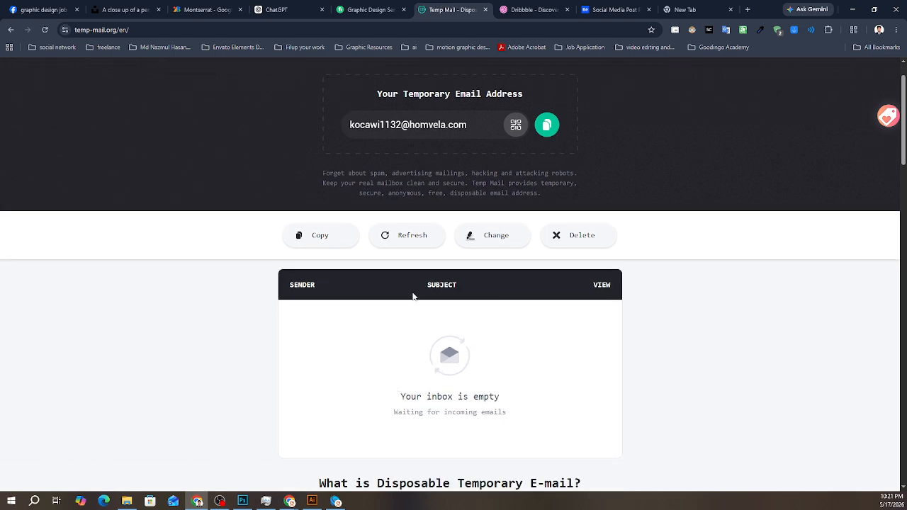
click(392, 4)
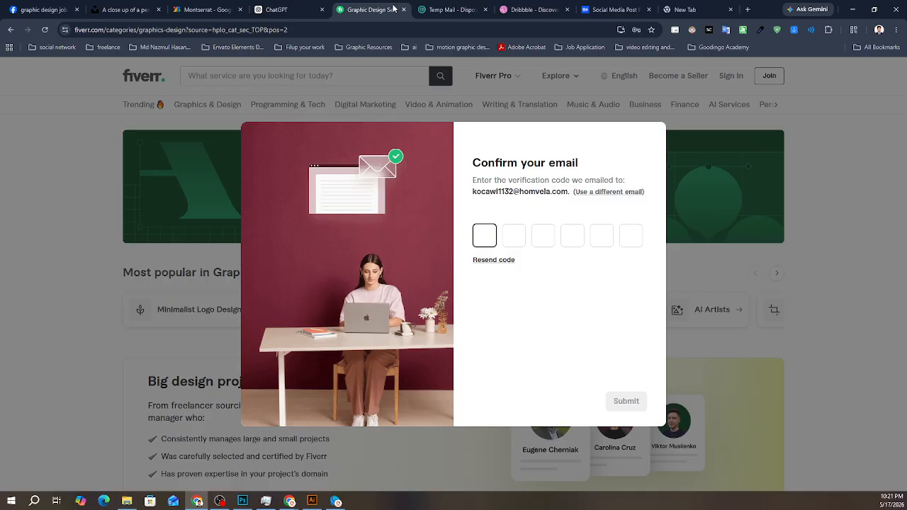
- Return to Temp Mail, refresh the message list again, and look through the page for the verification email
click(447, 10)
scroll(515, 220, down, 5)
scroll(516, 220, up, 4)
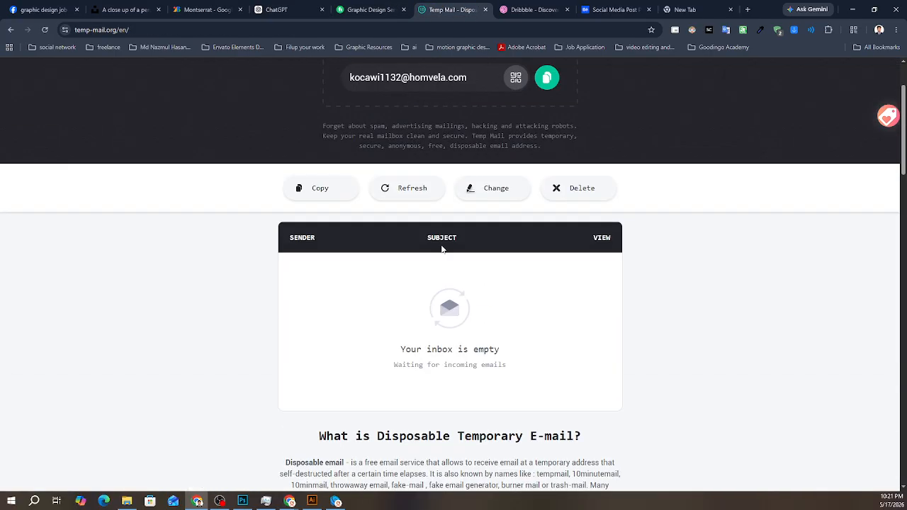
click(410, 189)
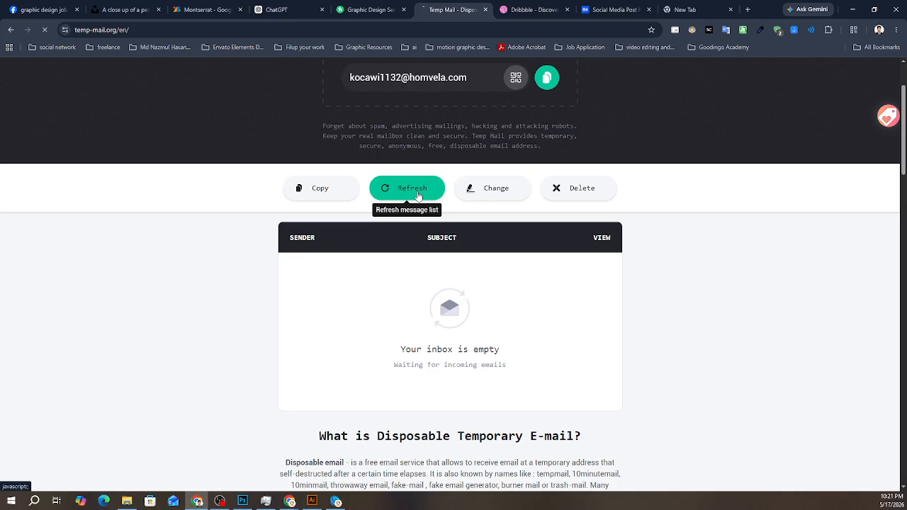
scroll(451, 314, up, 2)
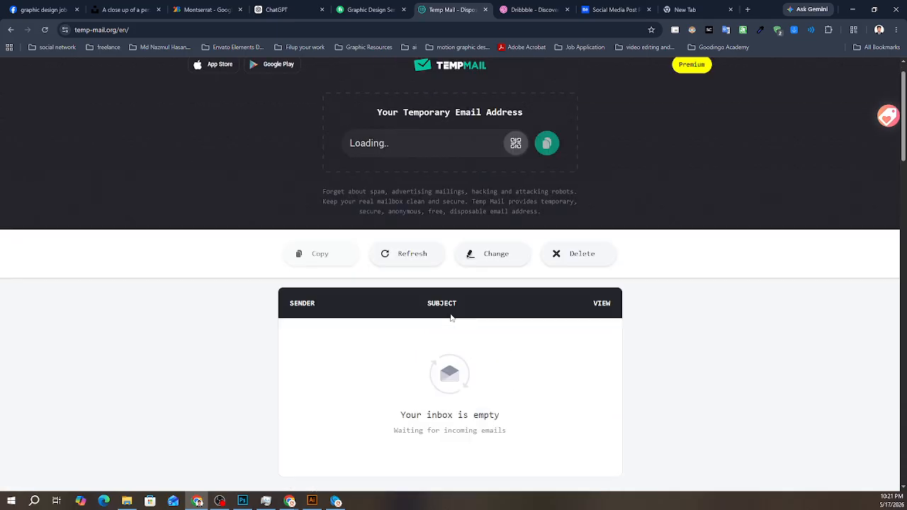
click(415, 276)
scroll(425, 358, down, 2)
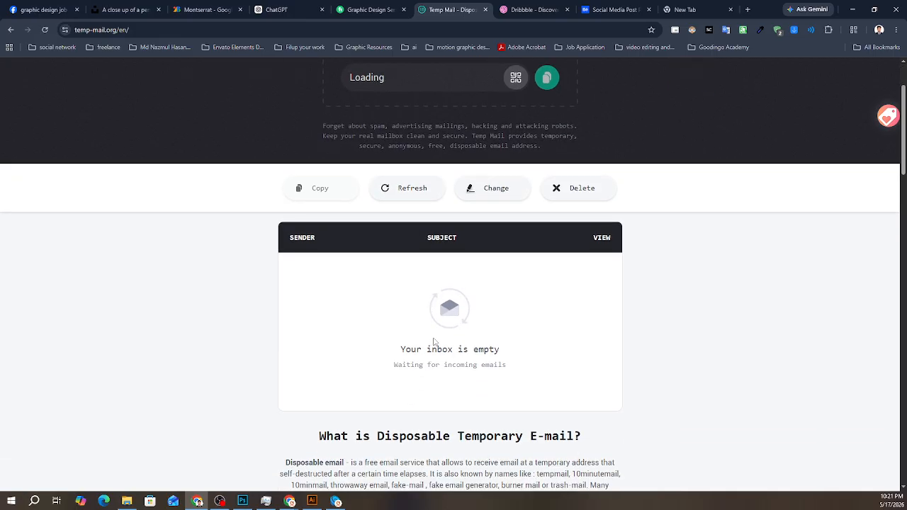
scroll(435, 342, down, 8)
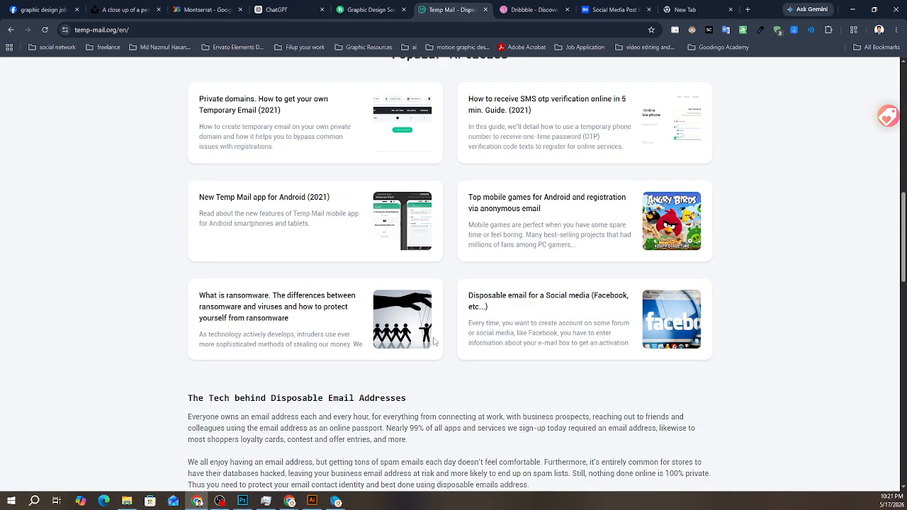
scroll(416, 329, up, 5)
scroll(415, 329, up, 4)
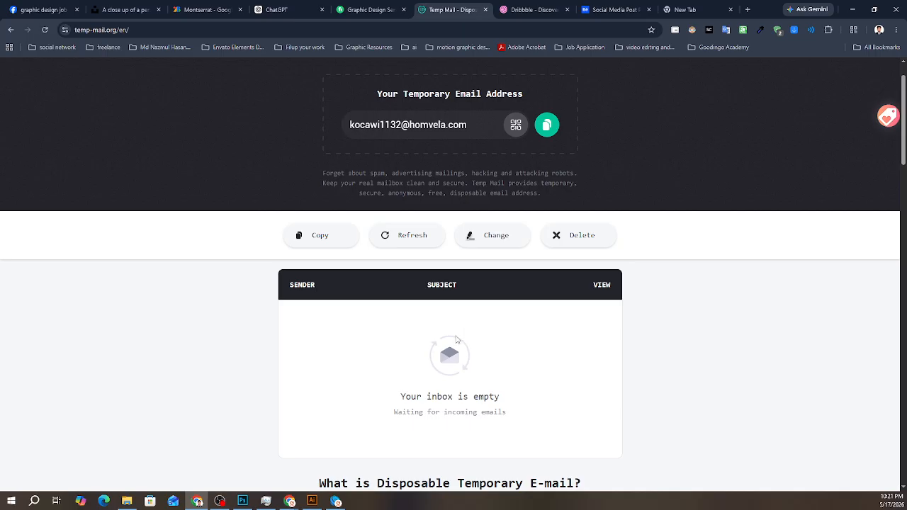
- Search Google for "temp mail" in the empty browser tab
click(680, 9)
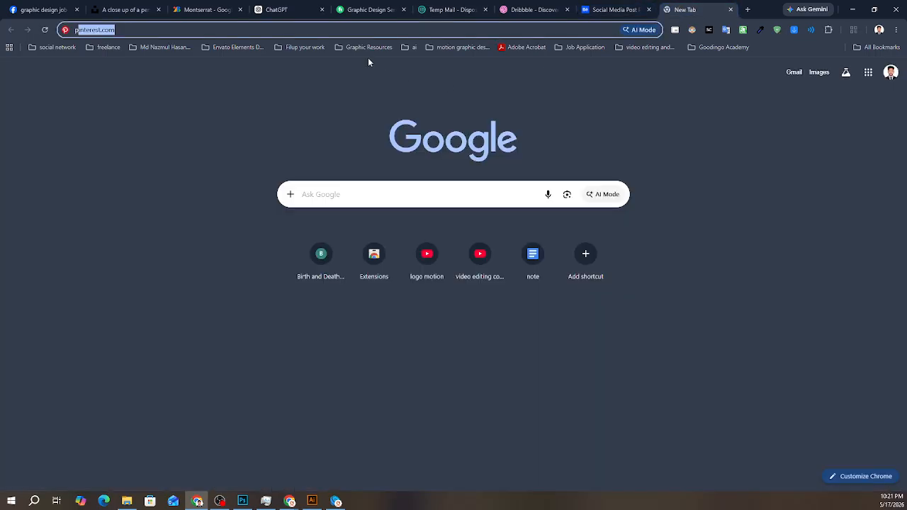
key(BackSpace)
key(BackSpace)
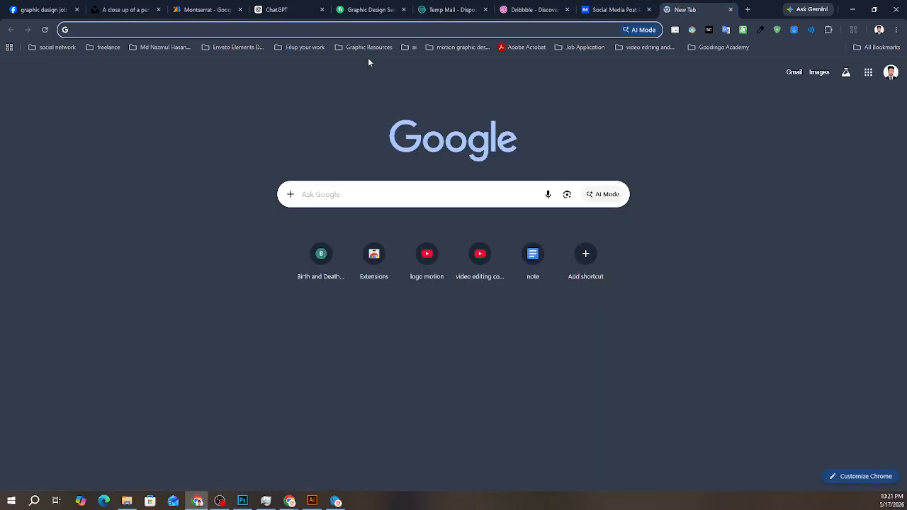
text(te)
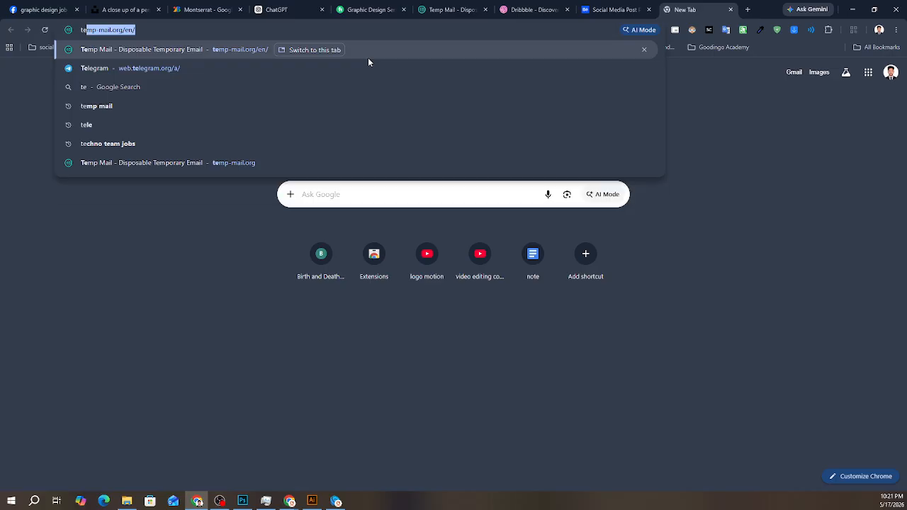
text(mp-m)
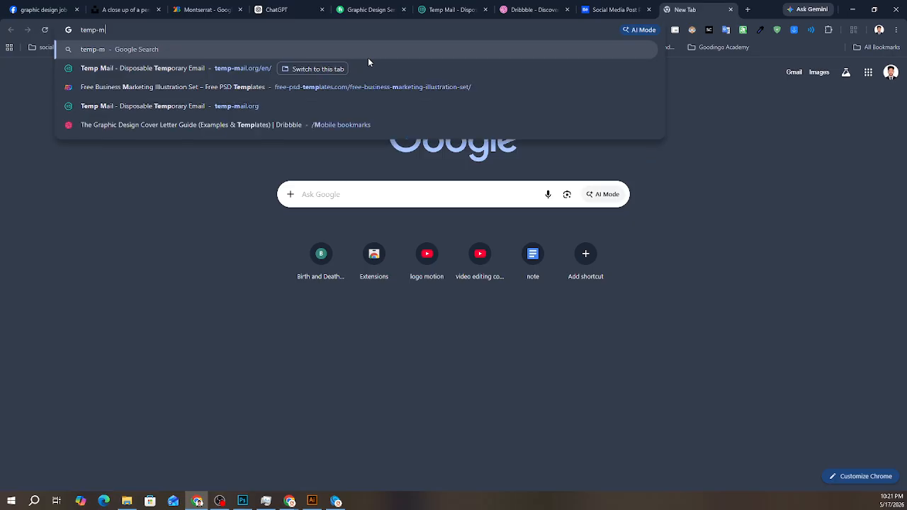
key(BackSpace)
key(BackSpace)
text(mail)
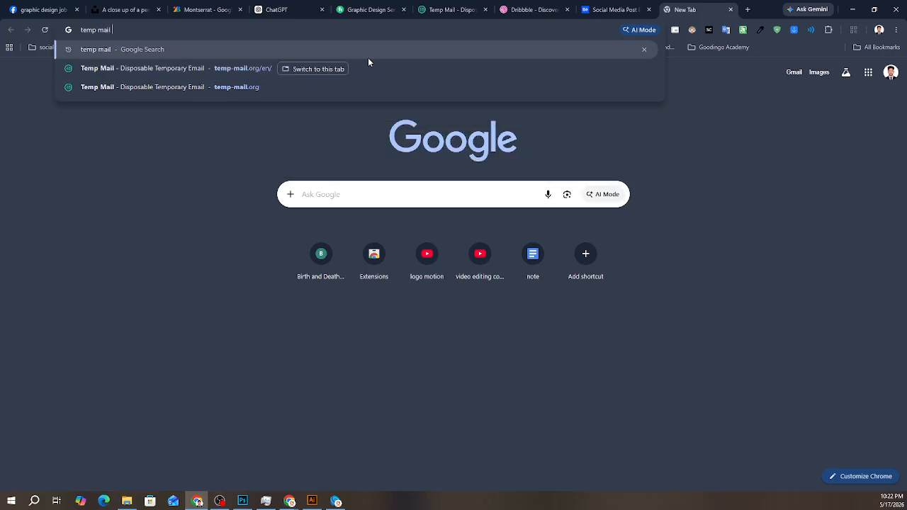
key(Return)
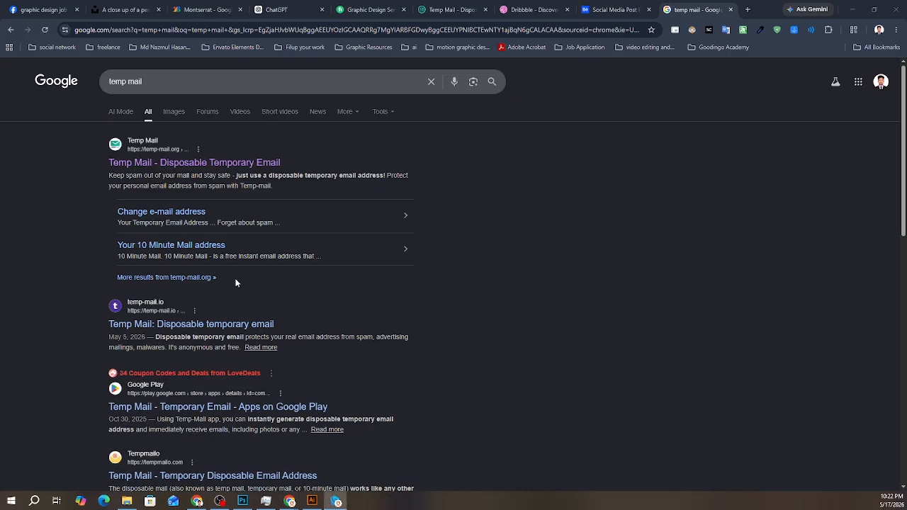
- Open the temp-mail.io search result in a new tab, checking the original Temp Mail inbox once before returning to it
right_click(195, 324)
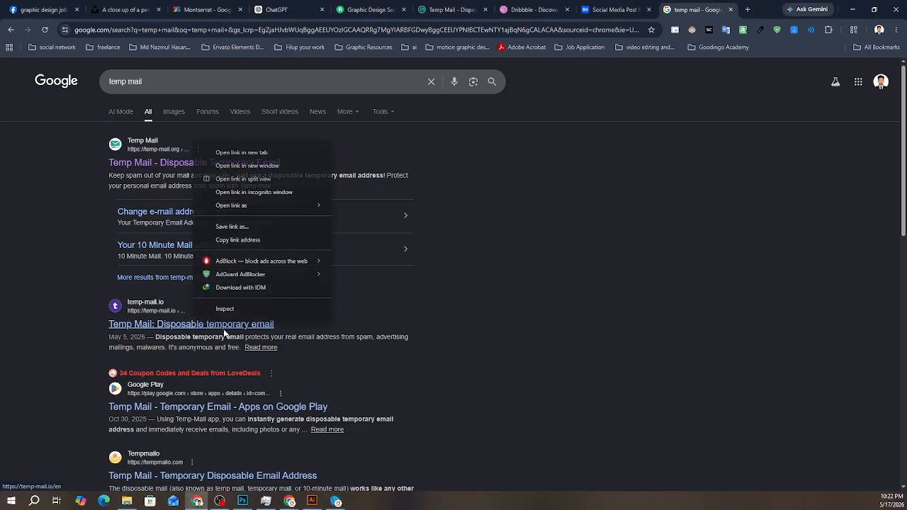
click(261, 154)
click(702, 9)
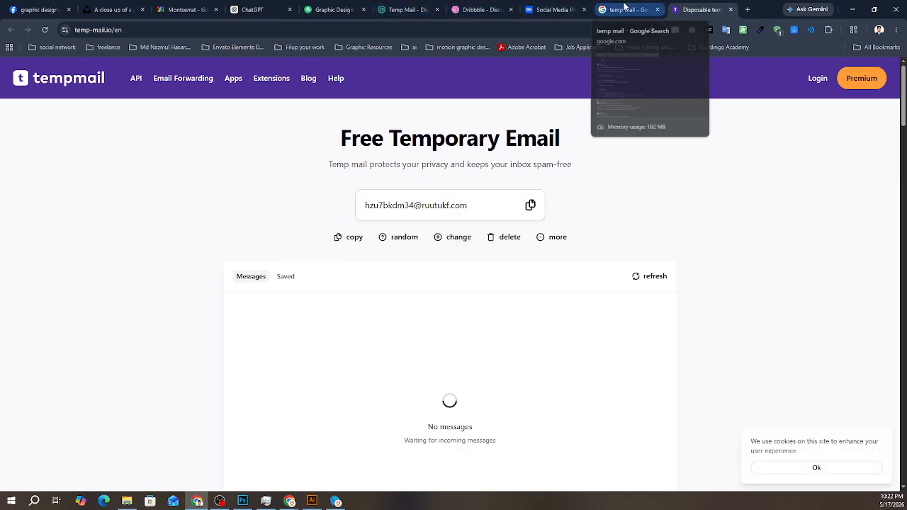
click(408, 9)
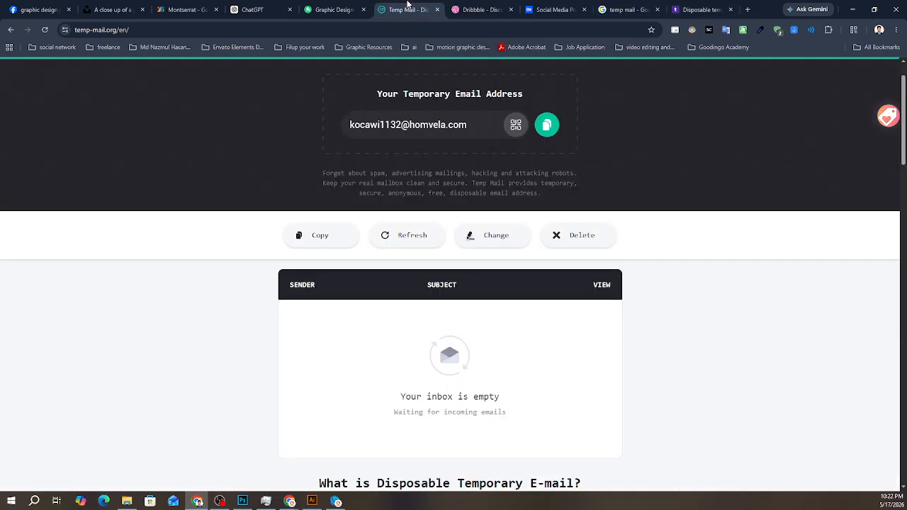
click(713, 14)
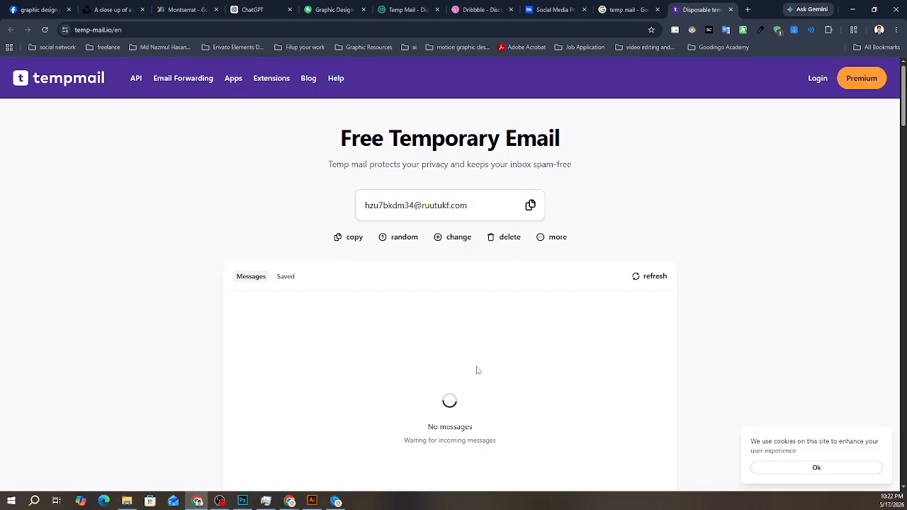
click(540, 206)
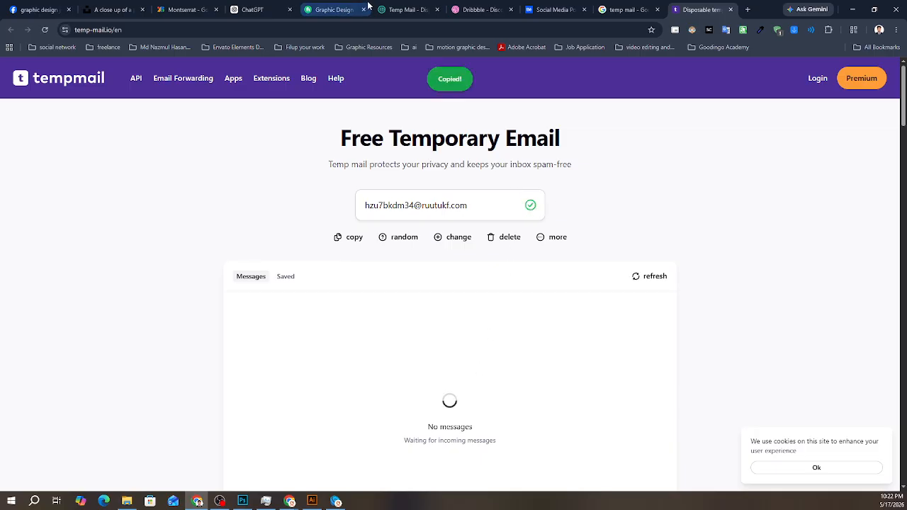
click(339, 9)
click(601, 196)
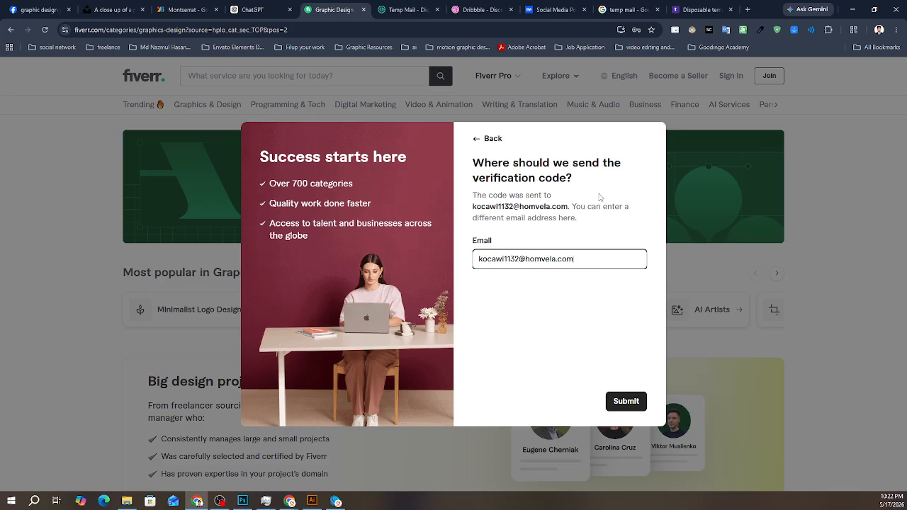
triple_click(576, 260)
key(ctrl+v)
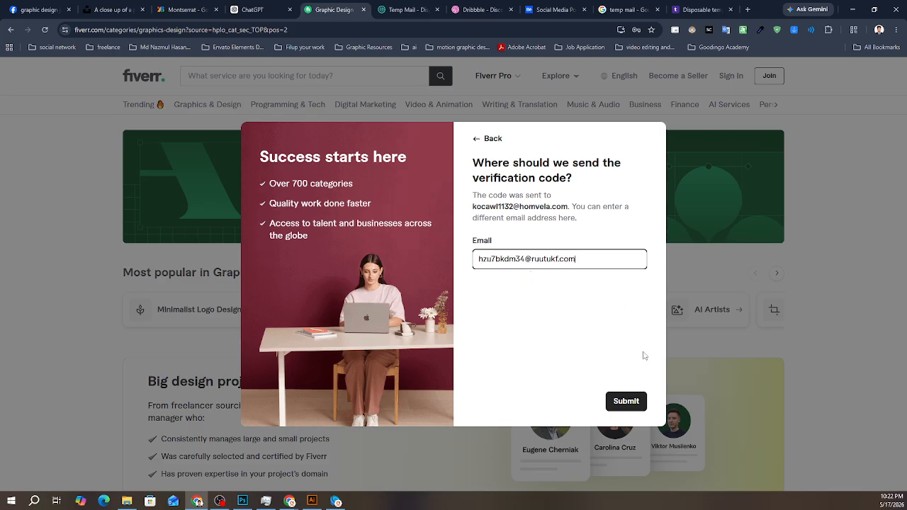
click(627, 401)
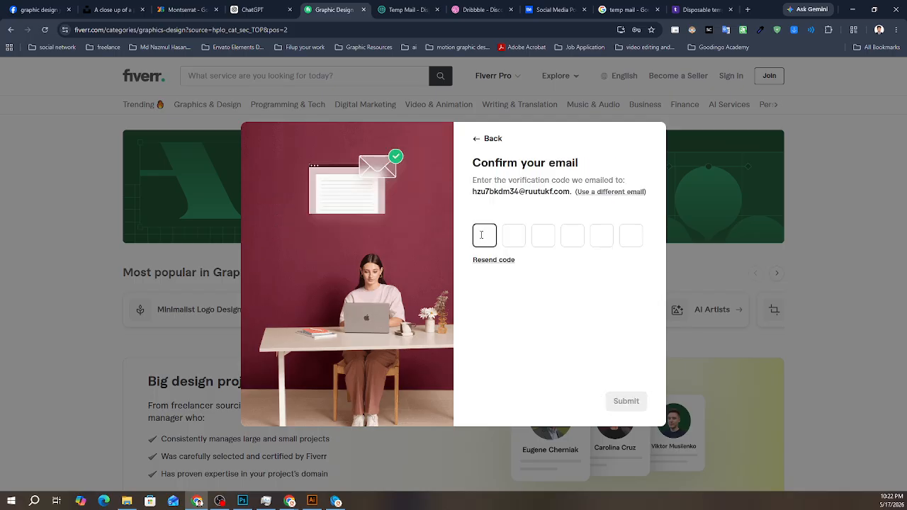
- Return to the temp-mail.io inbox, refresh its messages to check for Fiverr's code, and switch to OBS
click(698, 6)
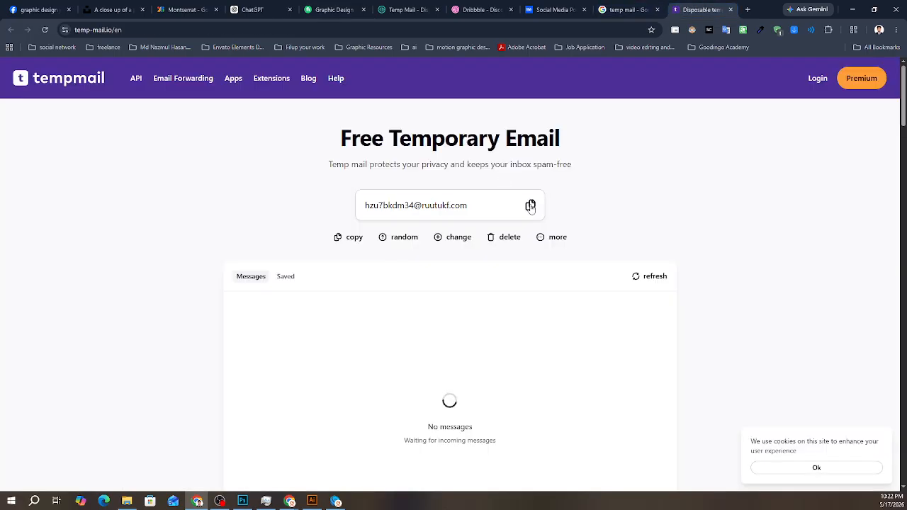
click(649, 277)
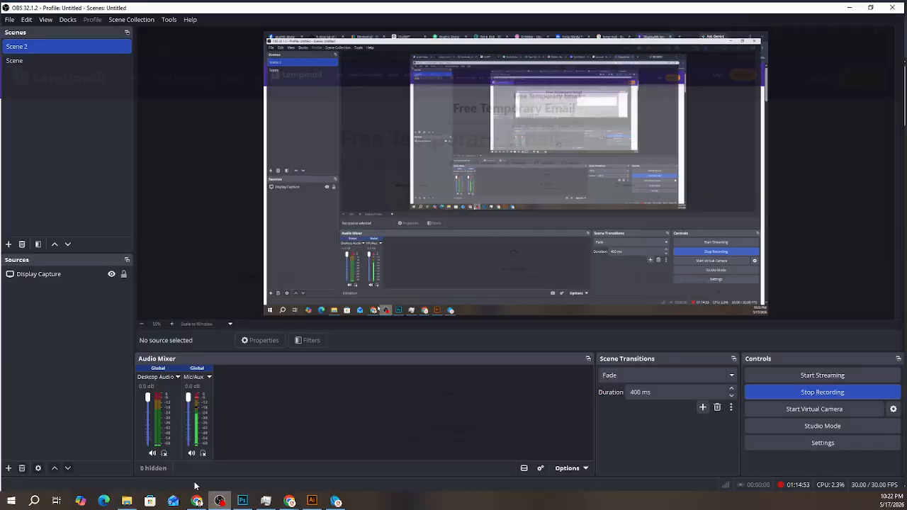
click(220, 501)
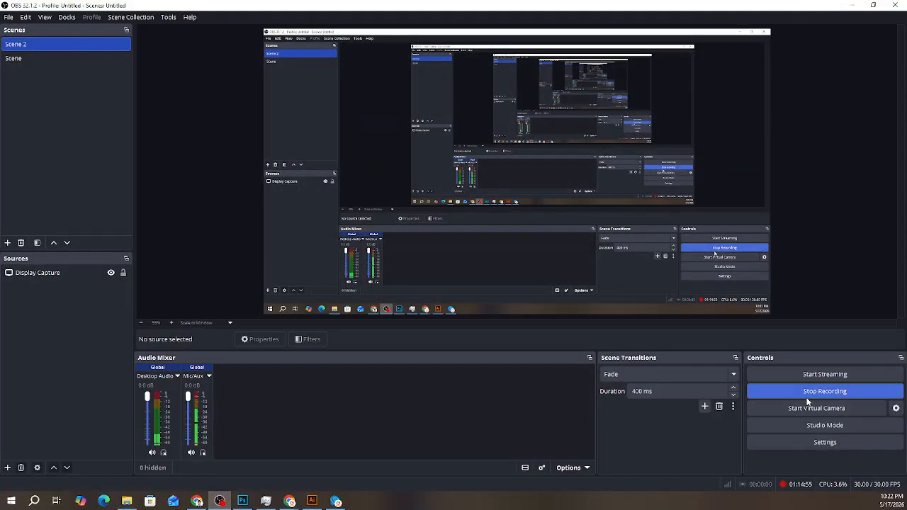